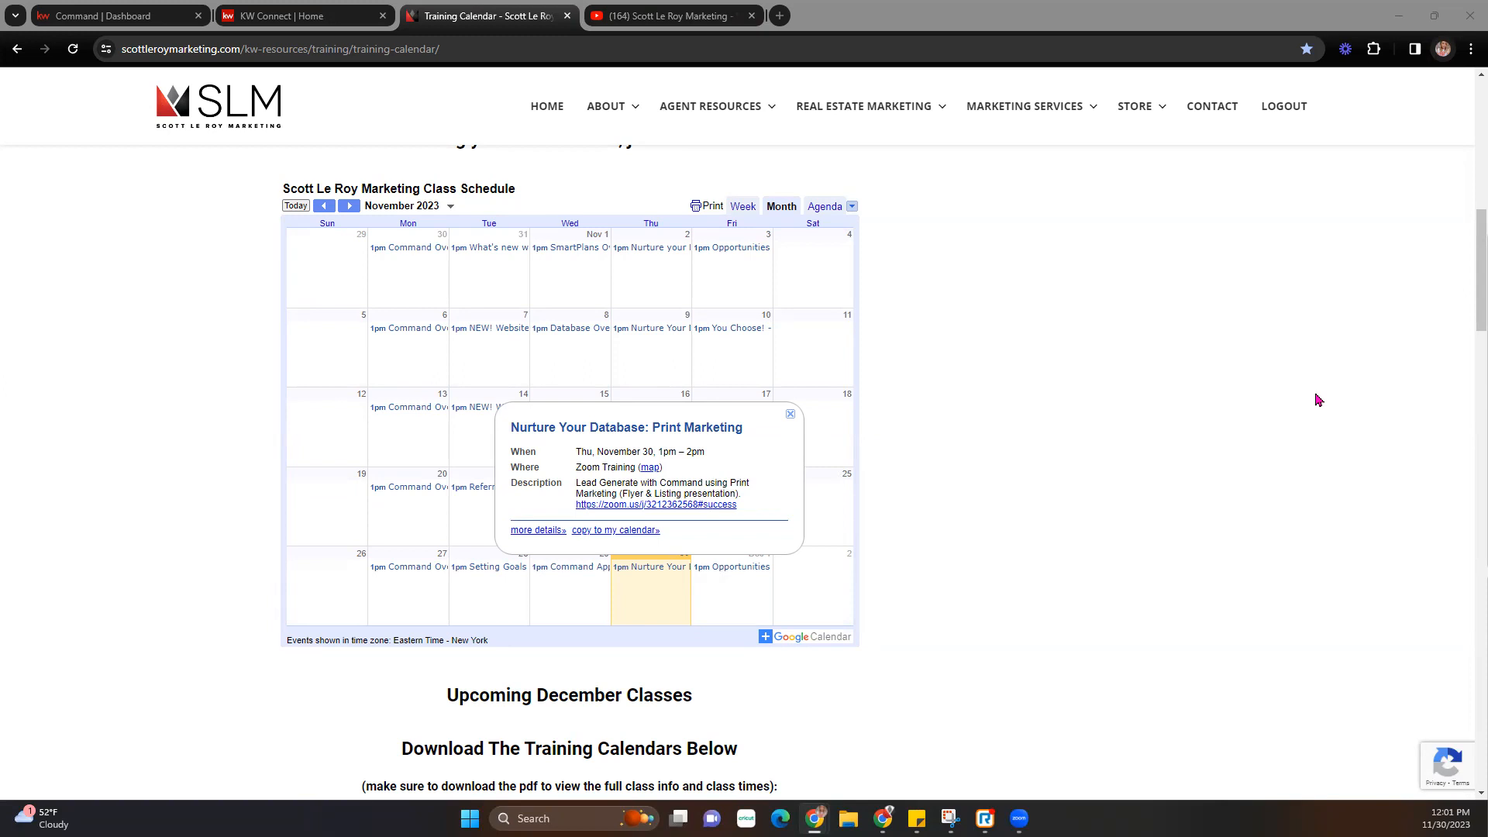
- Switch to the Scott Le Roy Marketing YouTube channel and deny the Zoom recording request
scroll(694, 213, "up", 5)
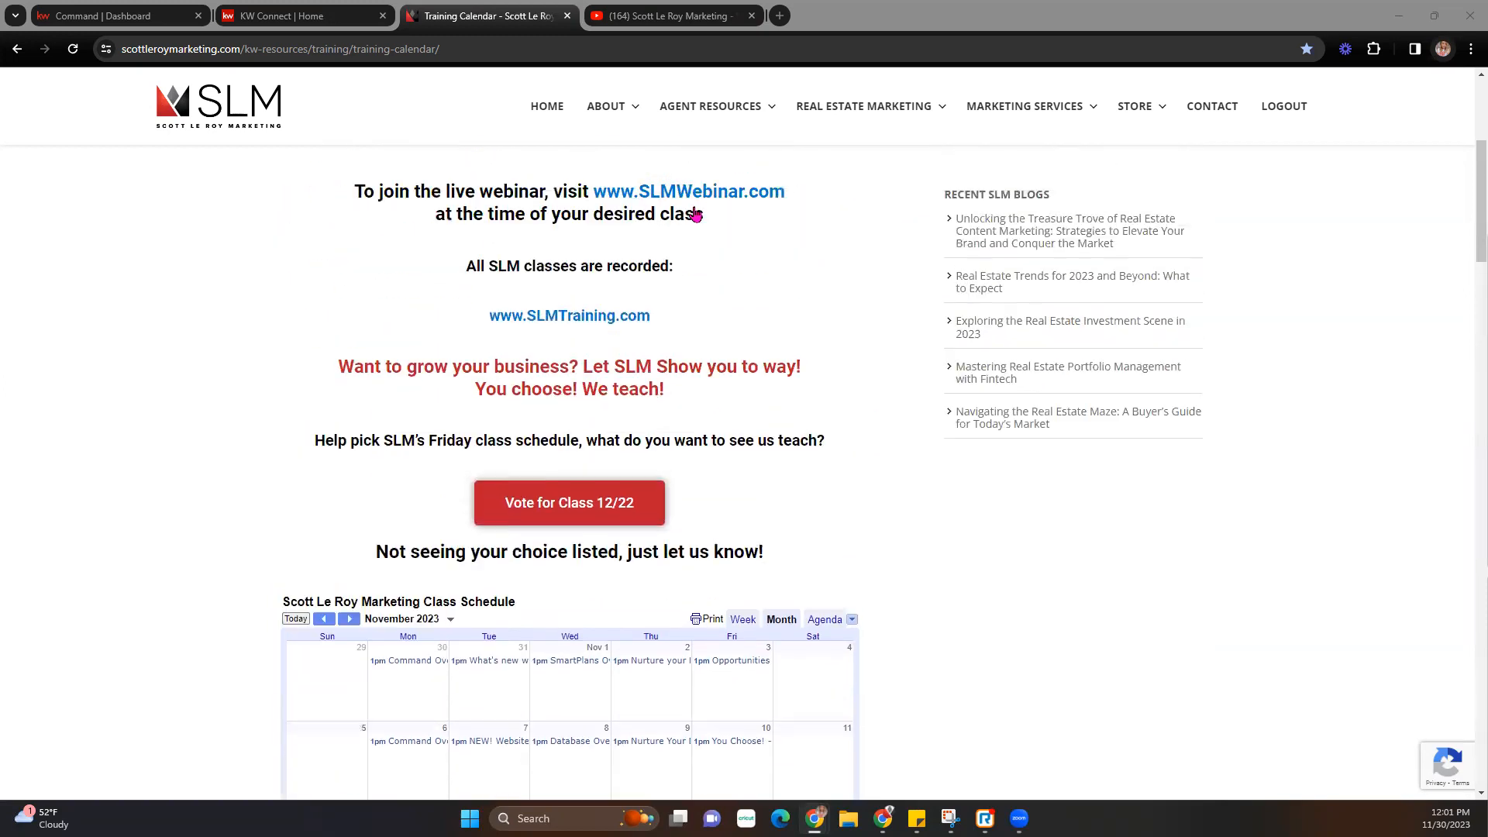
scroll(694, 213, "up", 5)
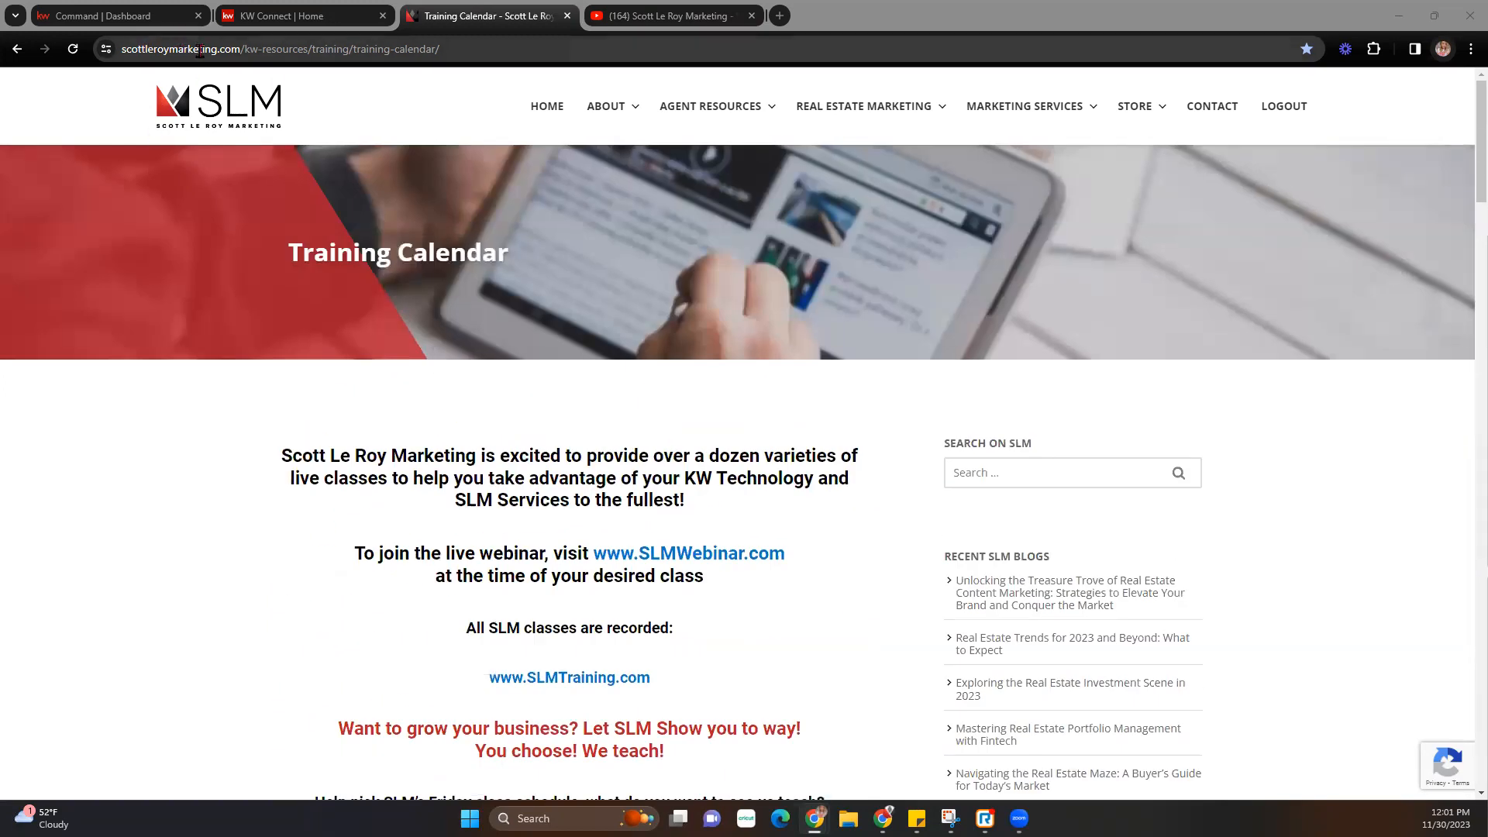
scroll(958, 516, "down", 5)
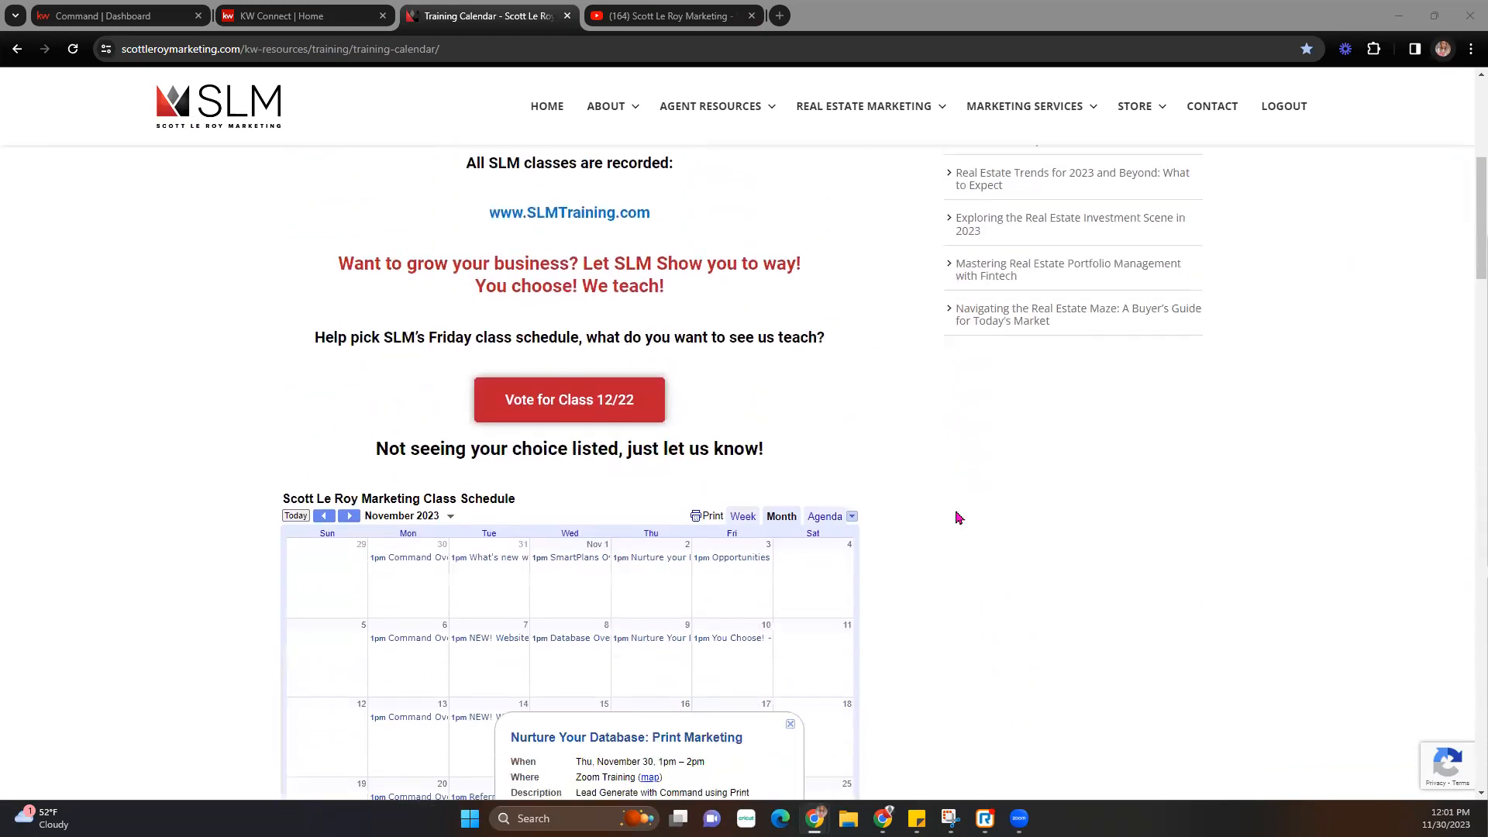
scroll(959, 516, "down", 3)
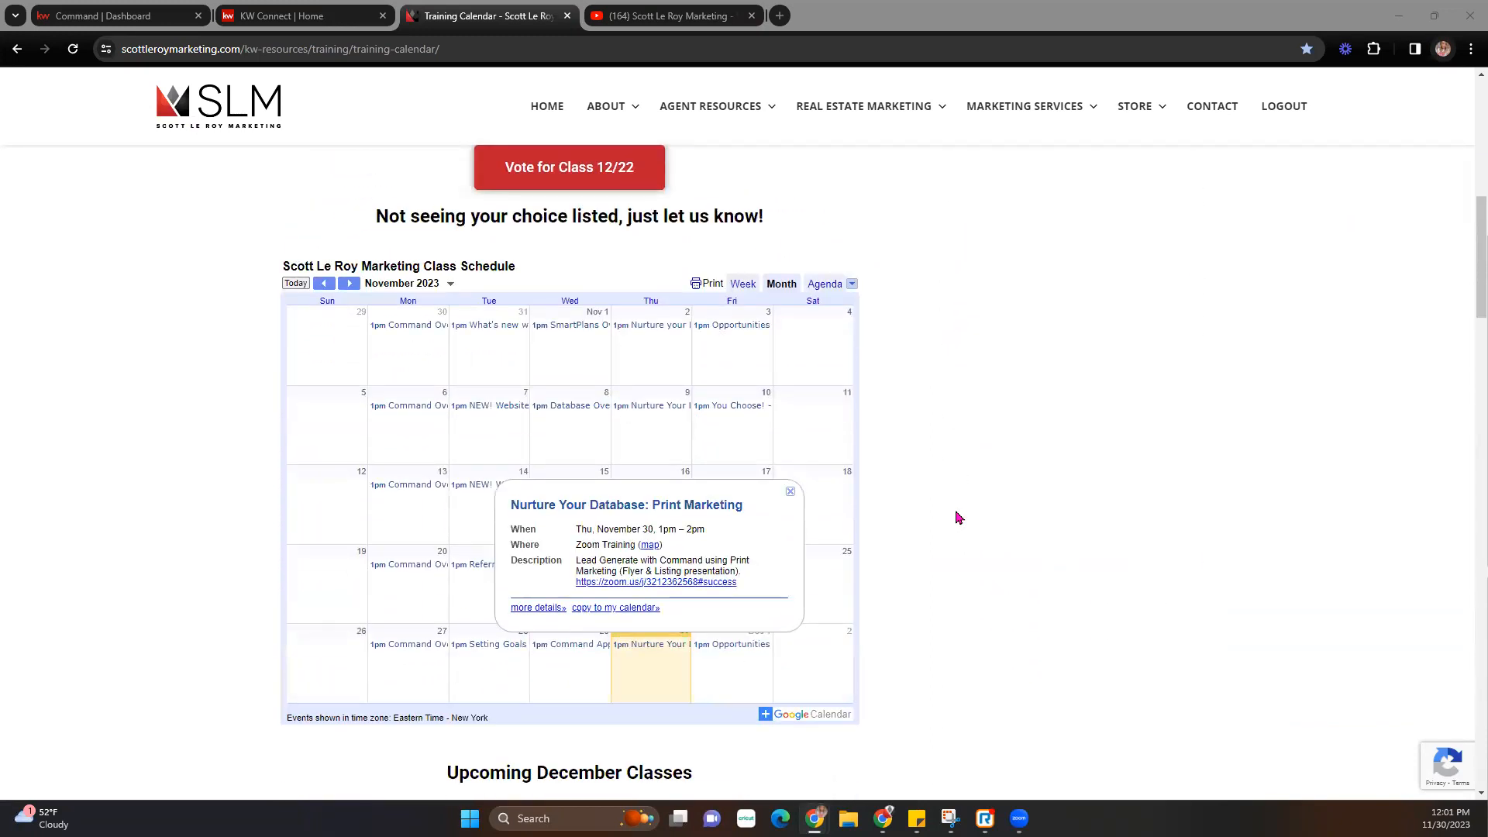
left_click(695, 17)
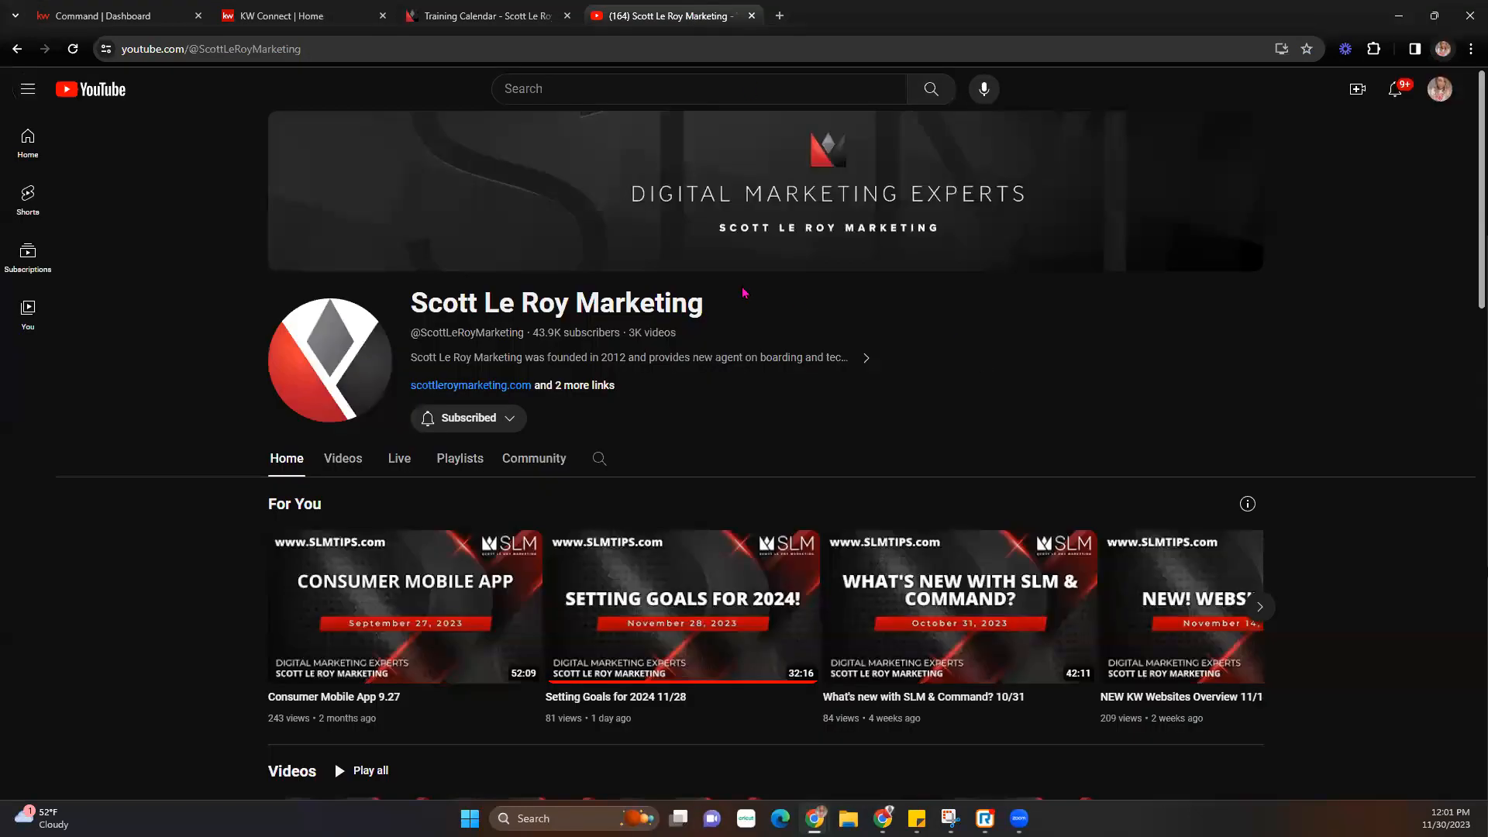
scroll(711, 264, "down", 1)
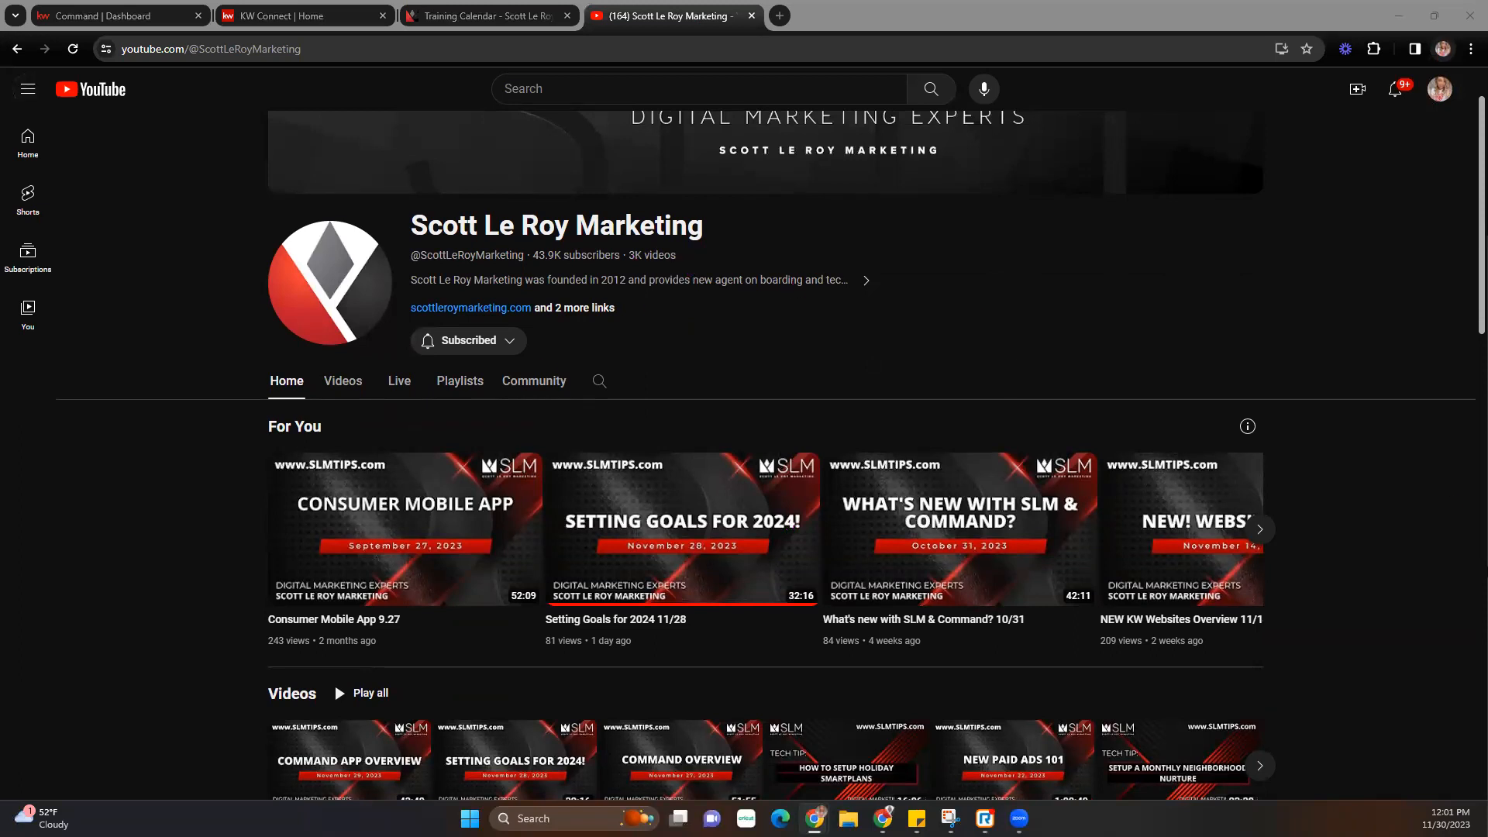
scroll(1221, 438, "down", 4)
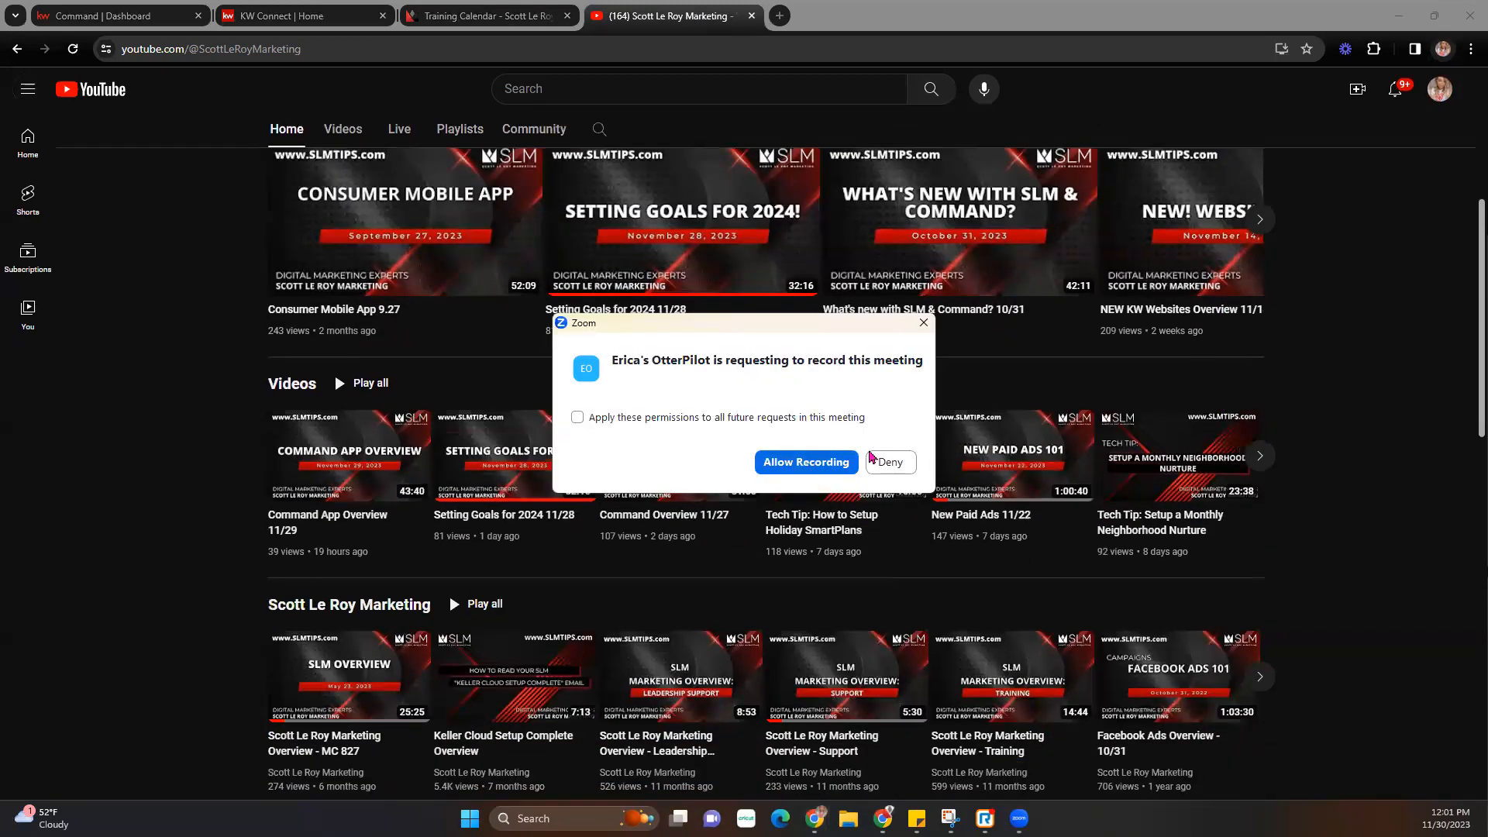
left_click(897, 461)
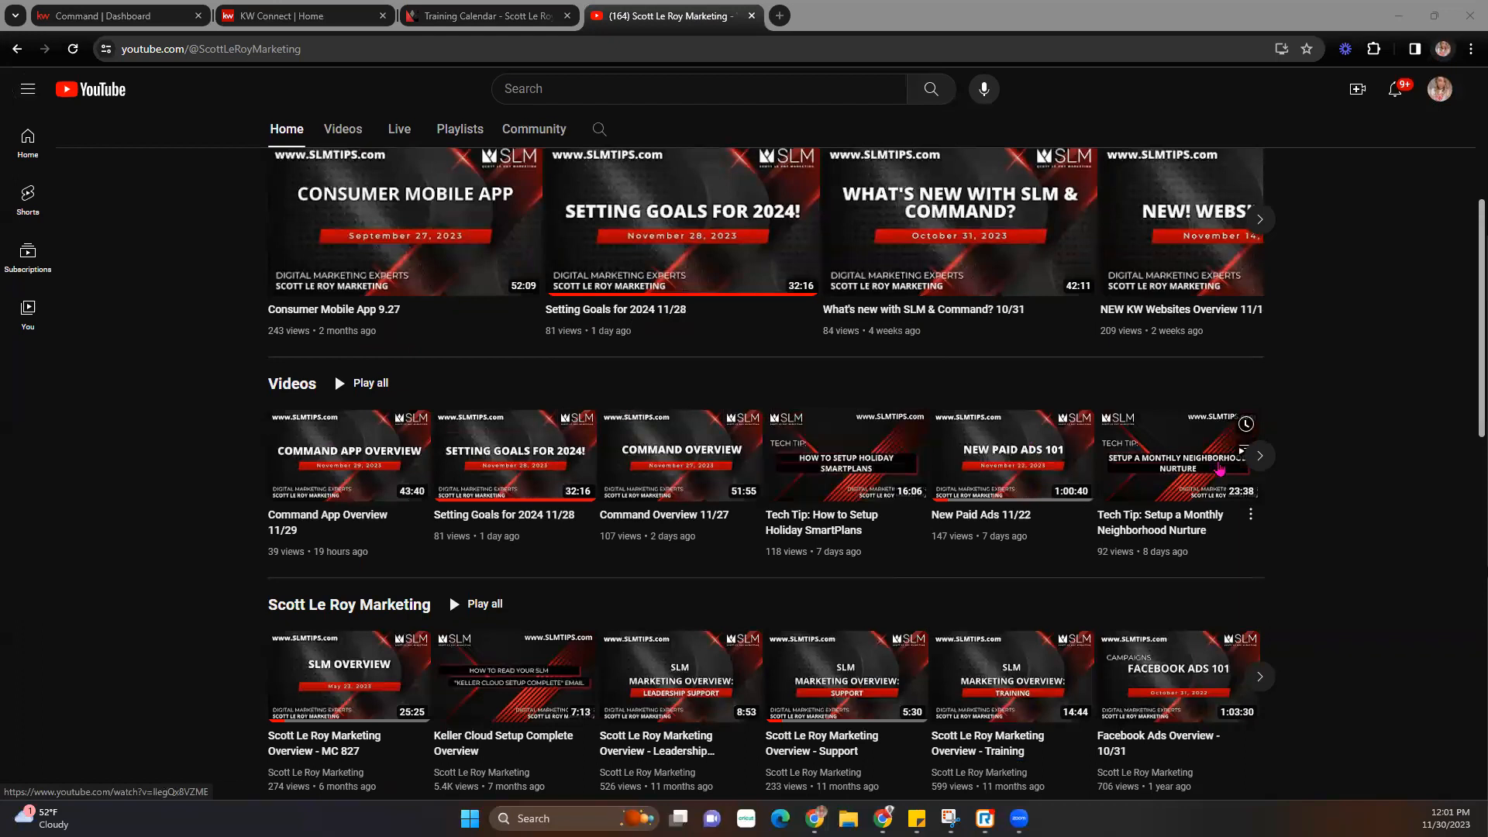
- Show the channel's Videos list with uploads like Command App Overview 11/29, then return to Command
scroll(1365, 494, "up", 4)
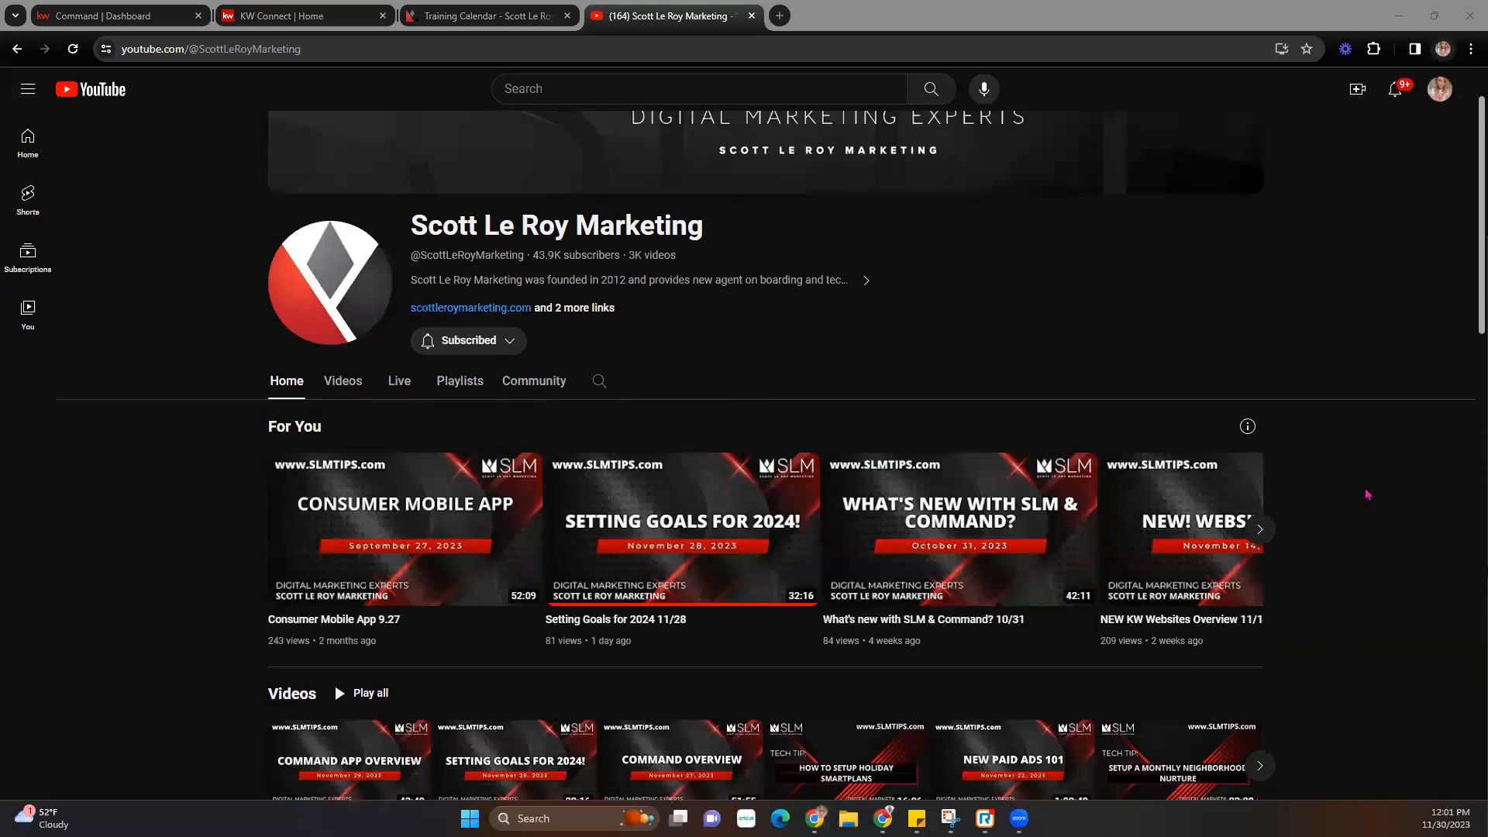
scroll(1367, 494, "down", 1)
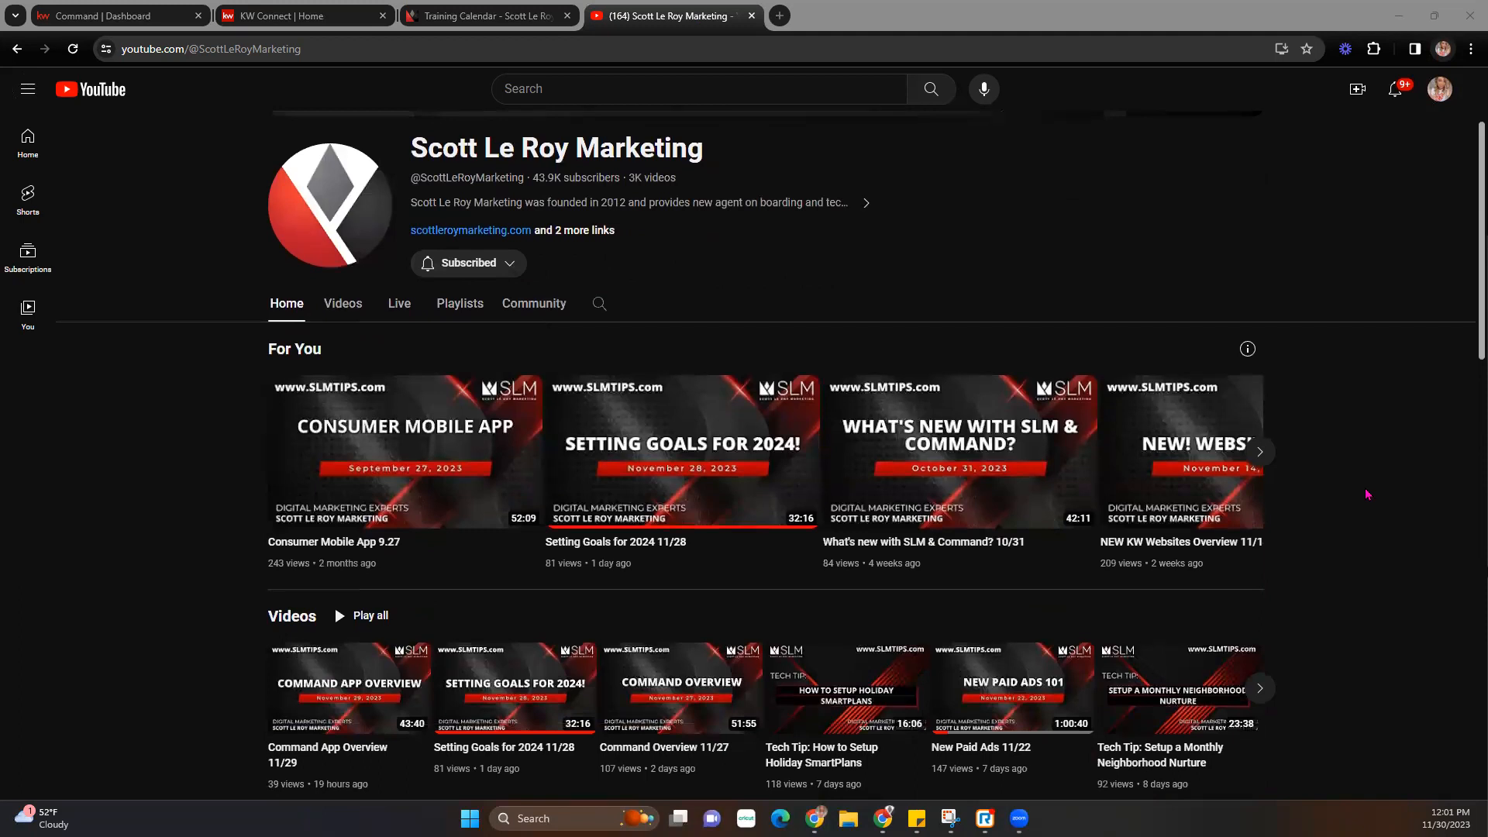
scroll(1367, 493, "down", 2)
scroll(465, 310, "up", 1)
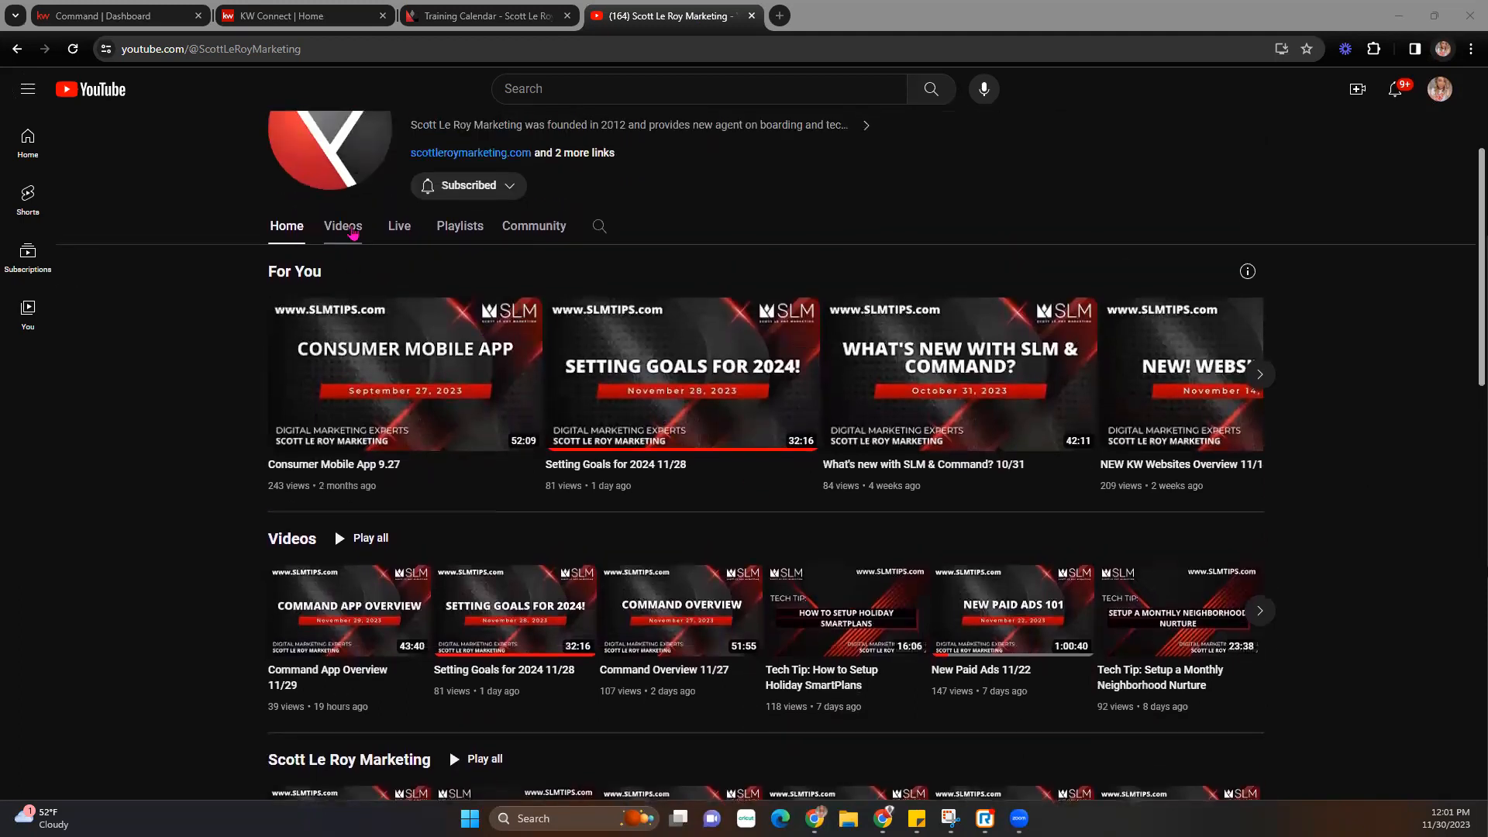
left_click(353, 233)
scroll(1072, 548, "down", 4)
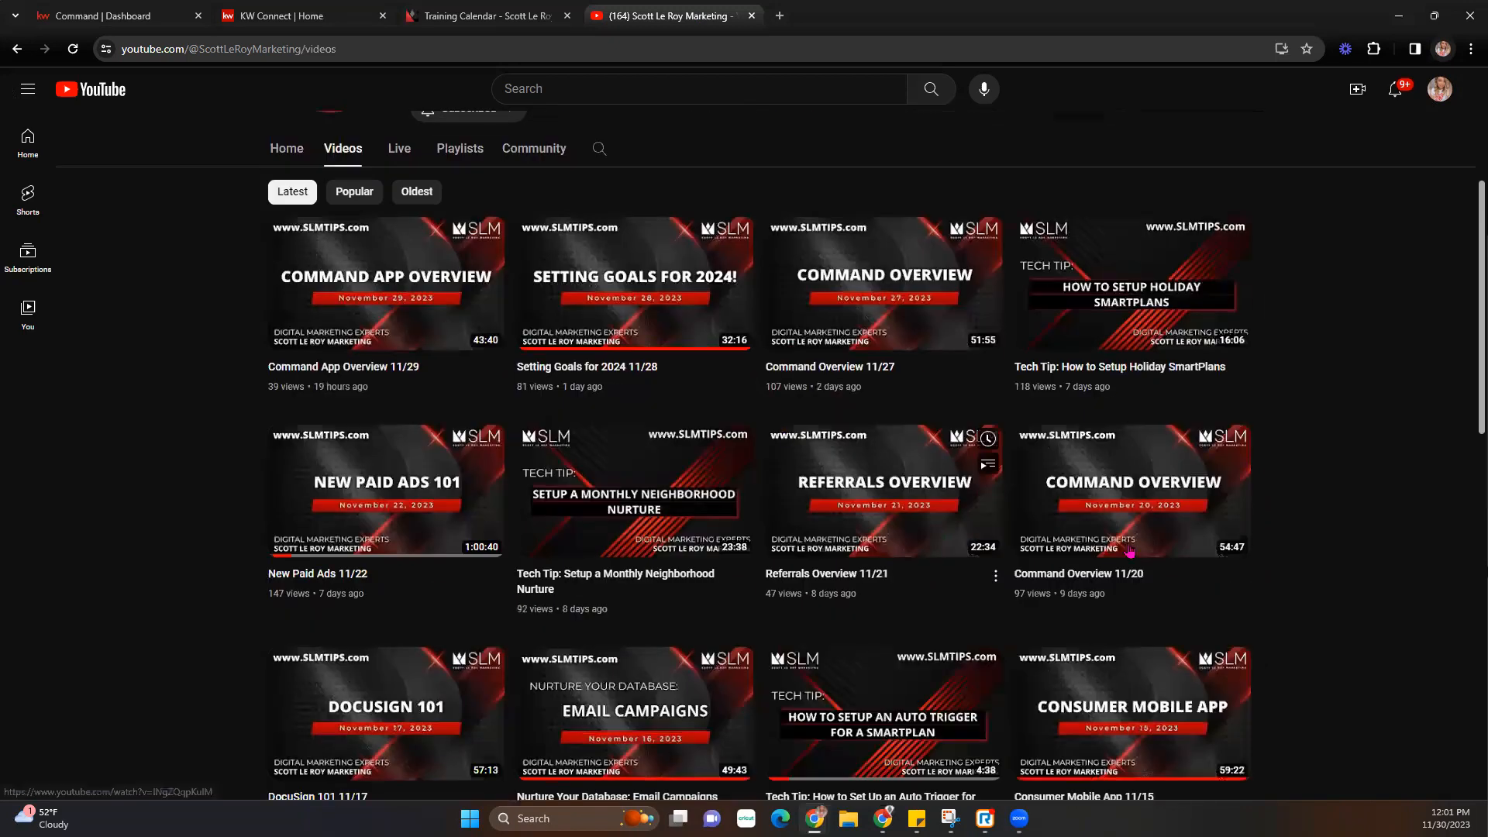
scroll(1071, 549, "down", 2)
scroll(1326, 535, "up", 6)
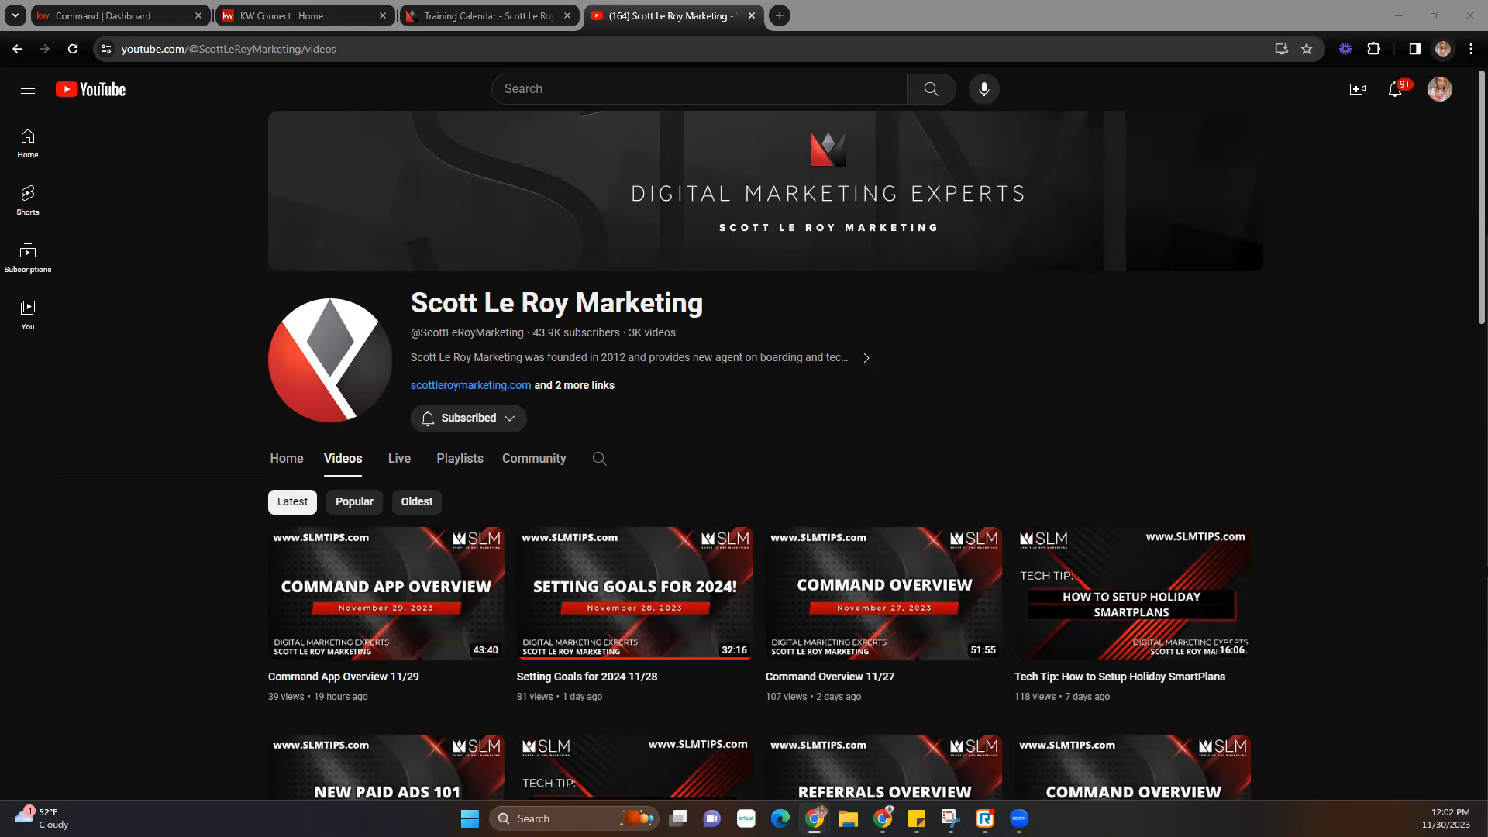
left_click(138, 13)
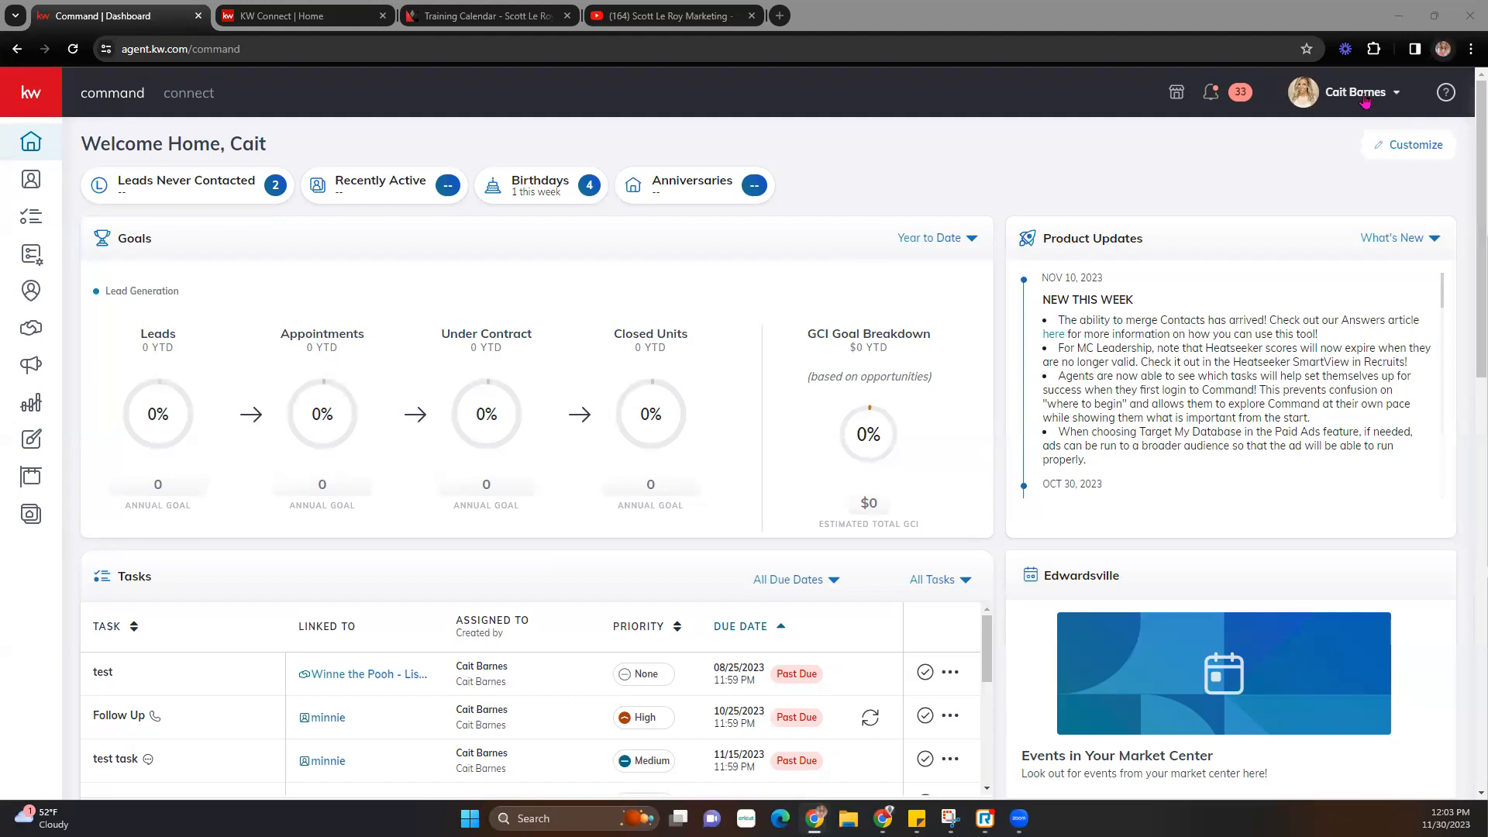
- Open the account dropdown under your name at the top right of the Command dashboard
left_click(1388, 95)
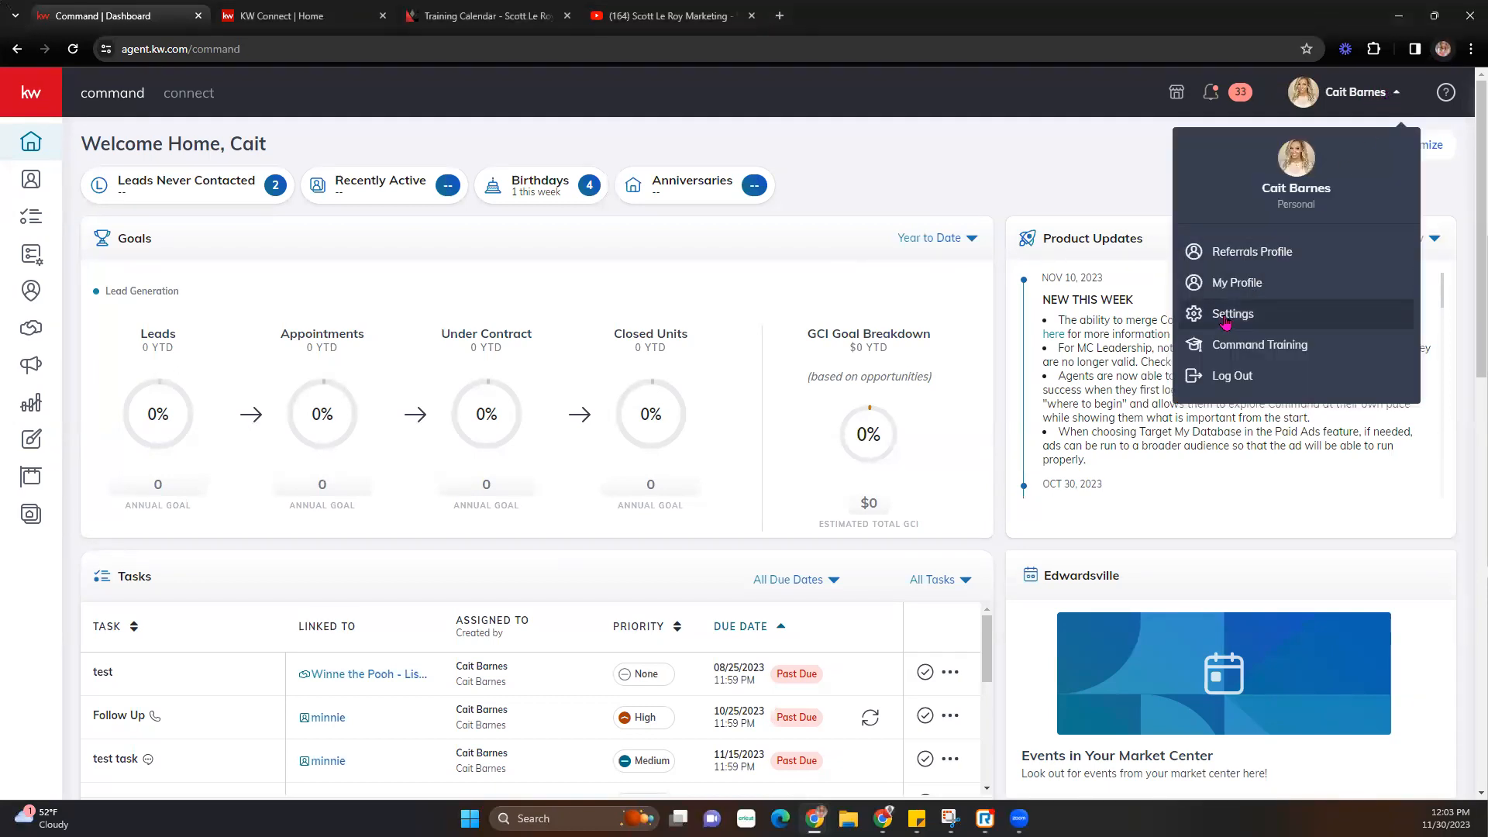
- Open Settings > Connect Settings > Marketing Profile, review the fields and save them
left_click(1222, 319)
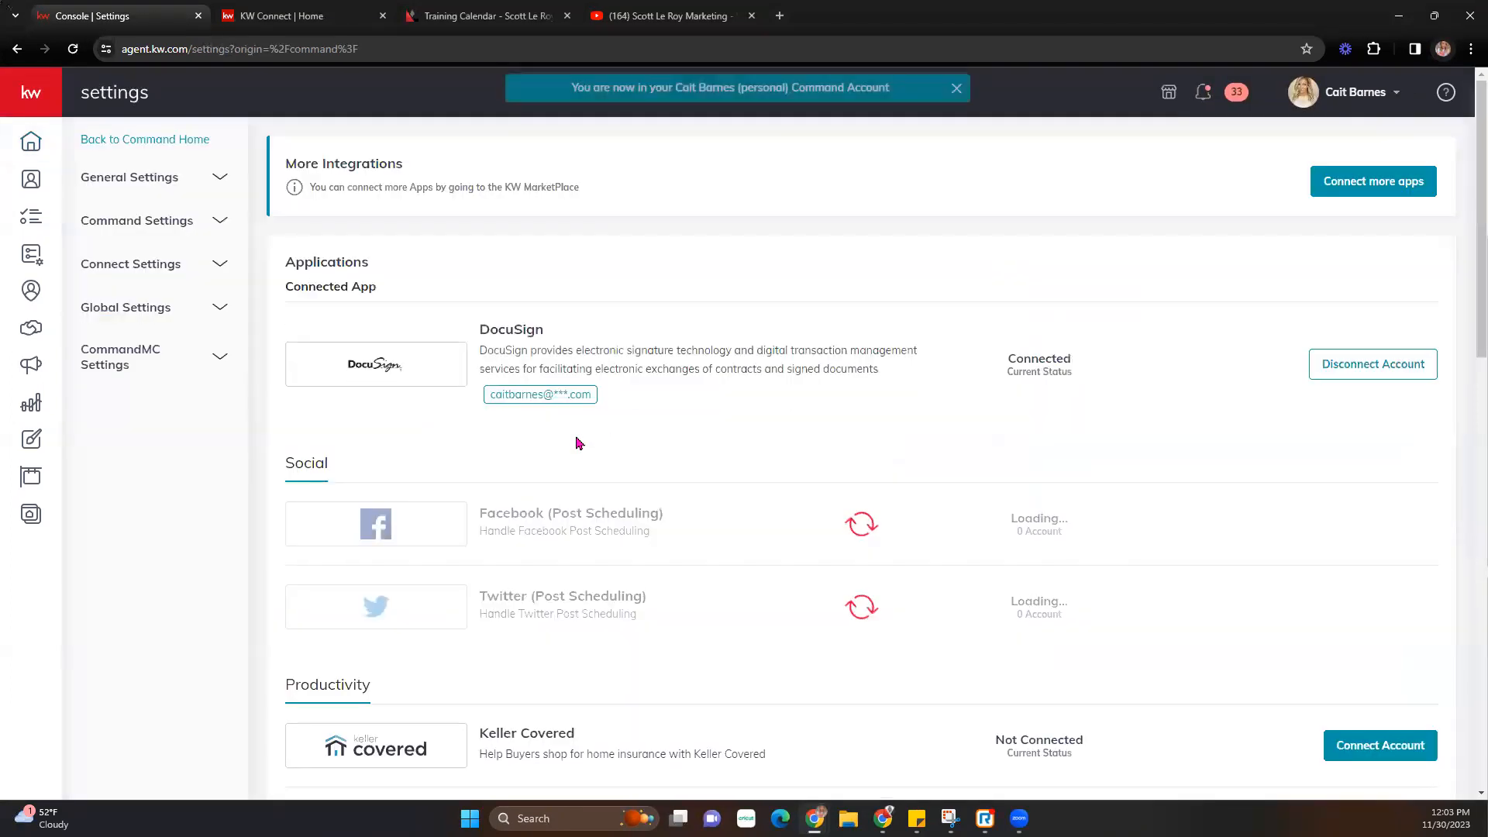
left_click(126, 264)
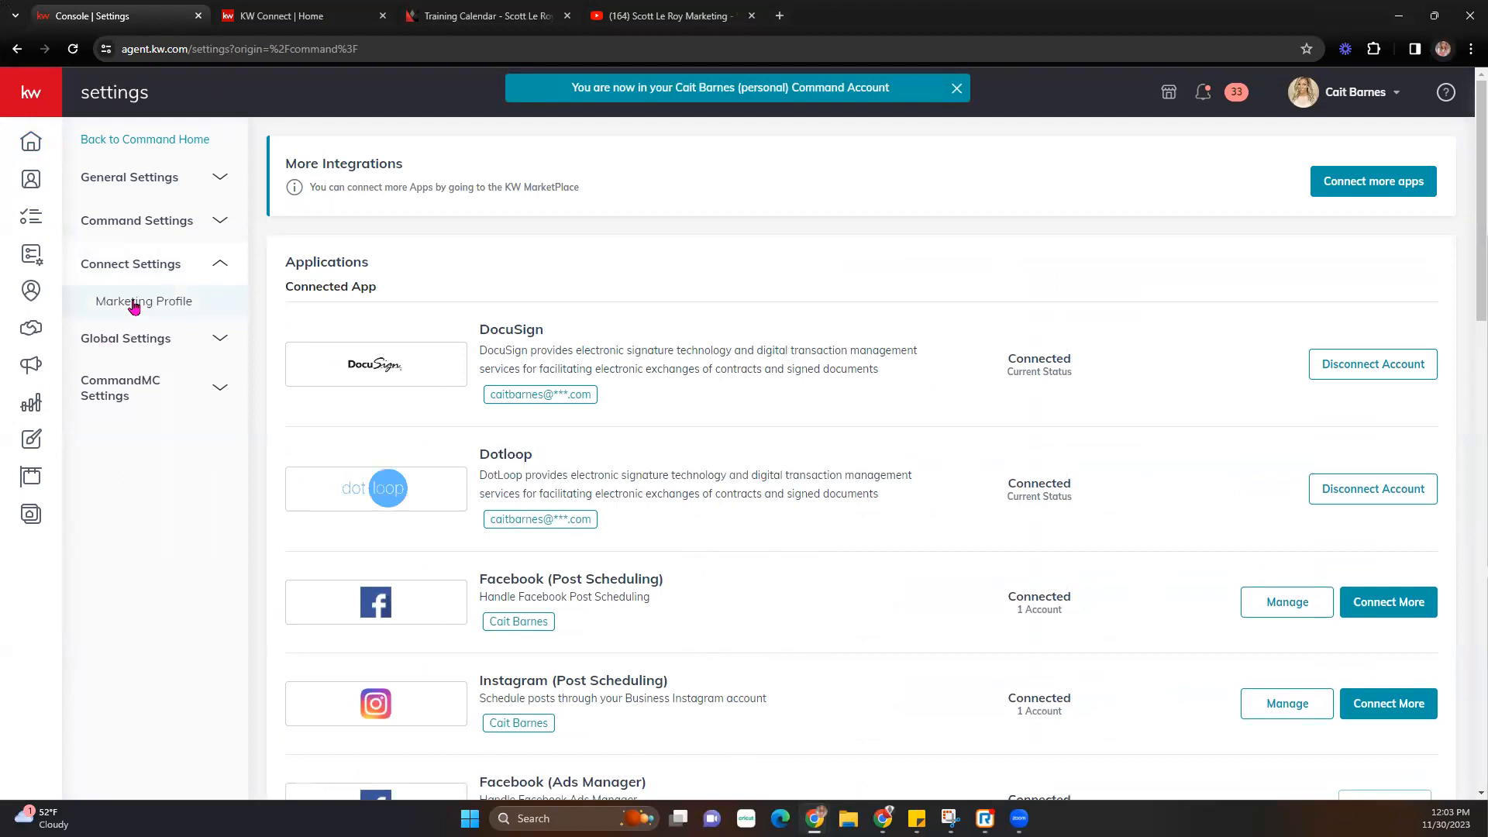
left_click(133, 300)
scroll(601, 461, "down", 8)
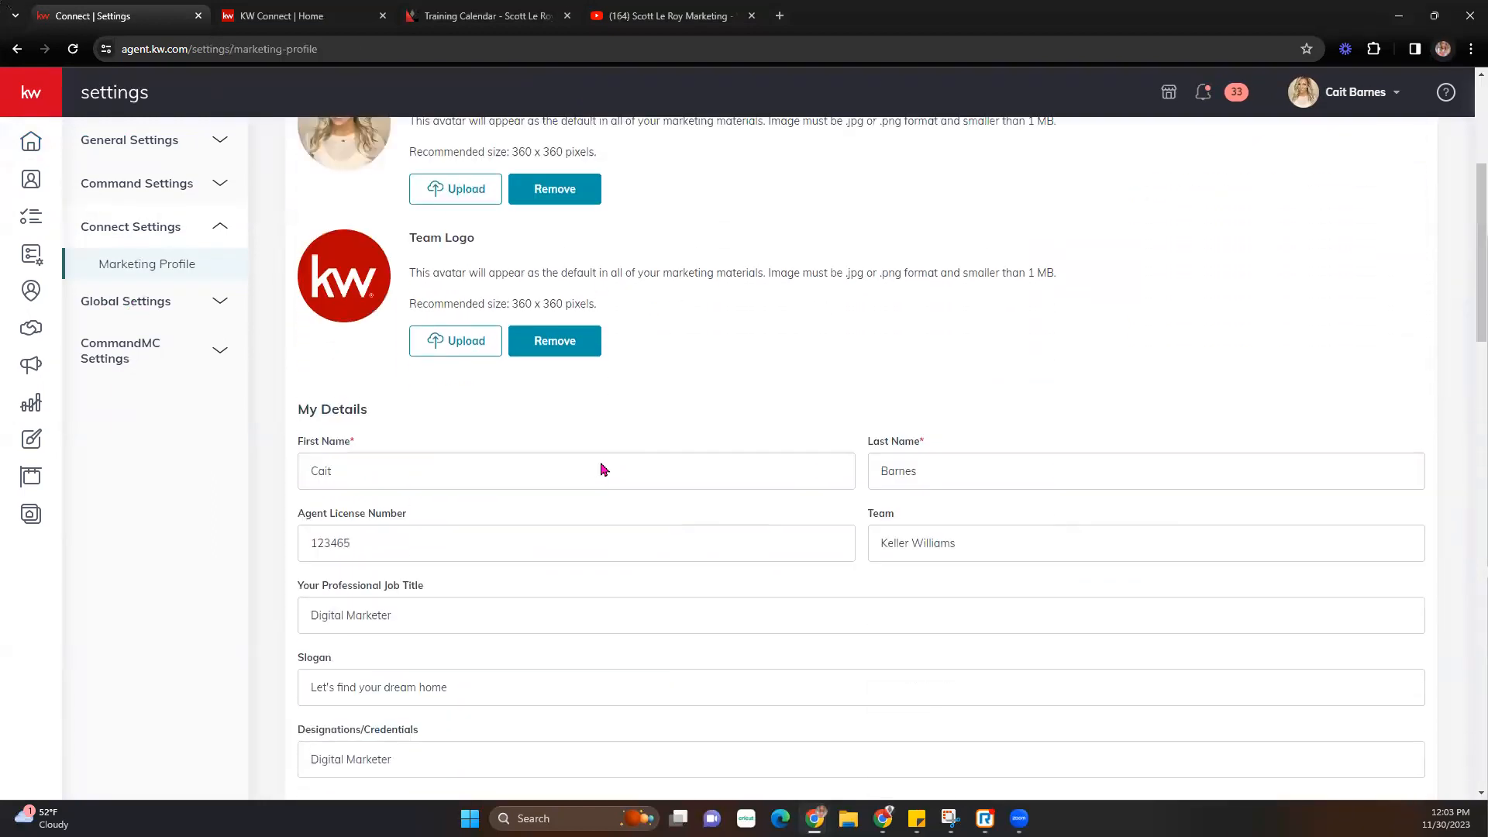
scroll(603, 469, "down", 20)
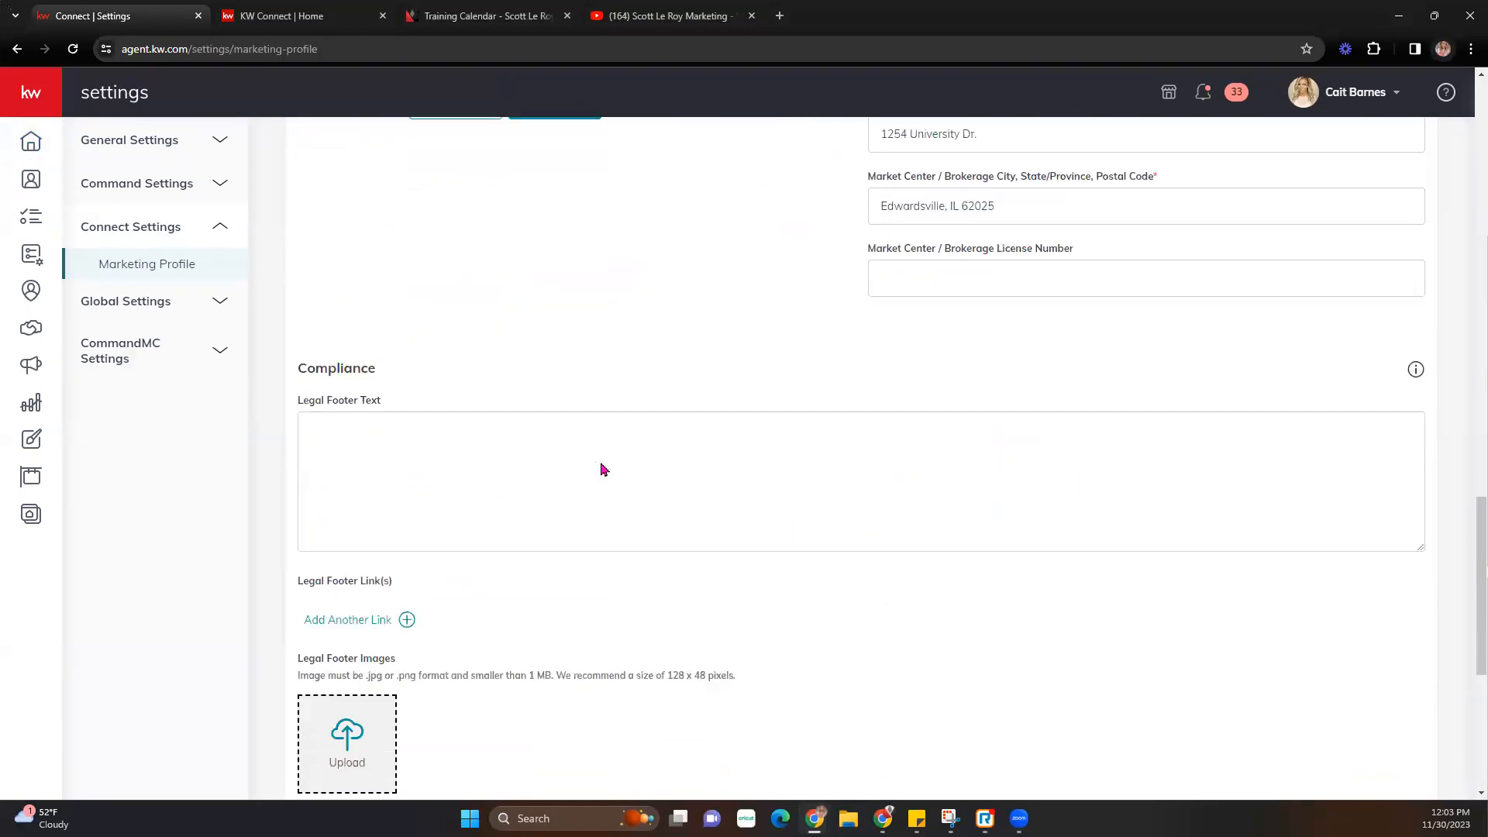
left_click(349, 728)
- Go to the Designs library listing 382 saved print, email and social designs
scroll(592, 596, "up", 15)
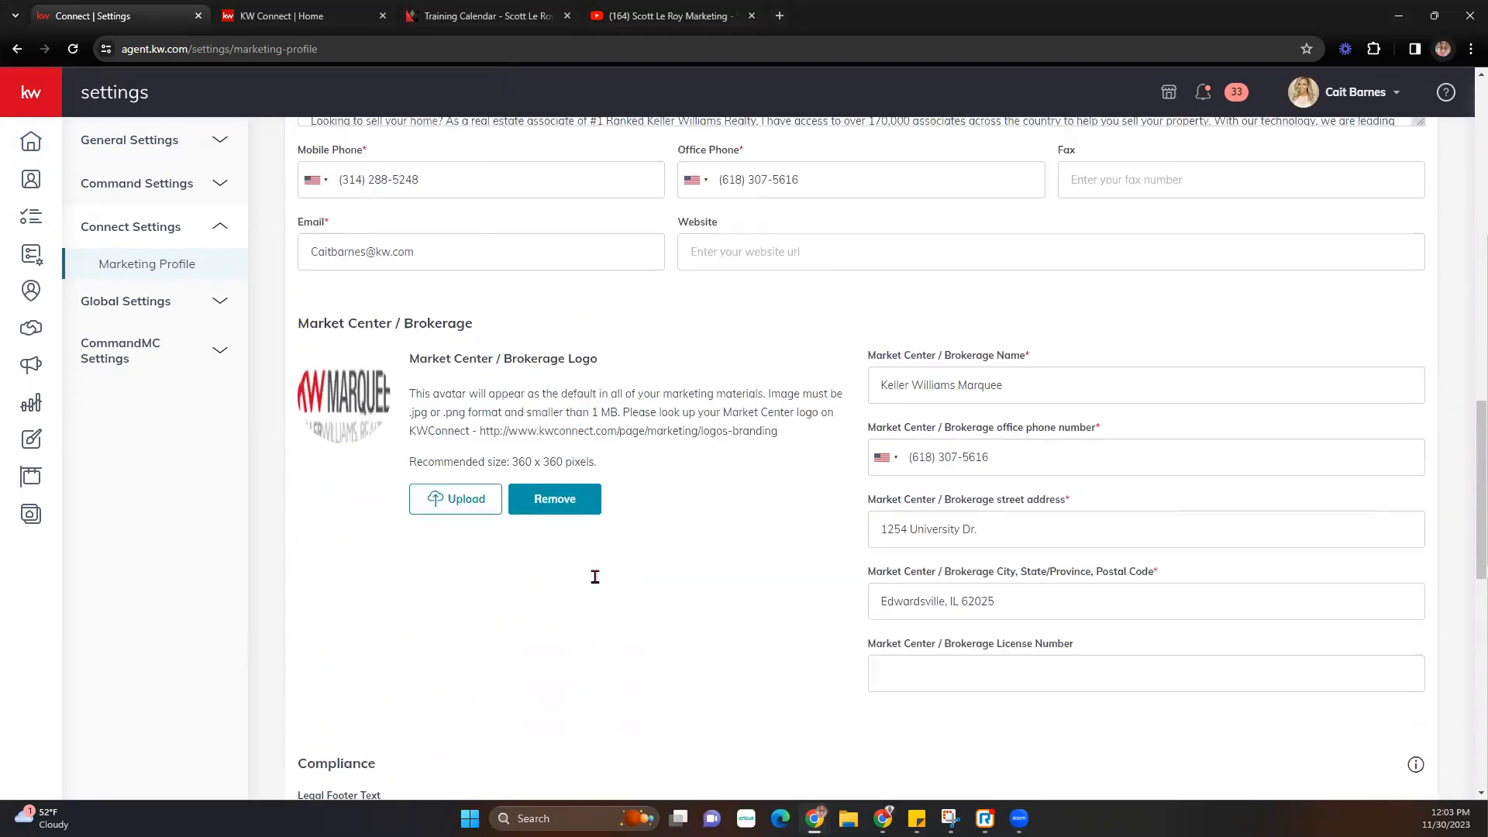
scroll(594, 577, "up", 7)
scroll(691, 346, "up", 5)
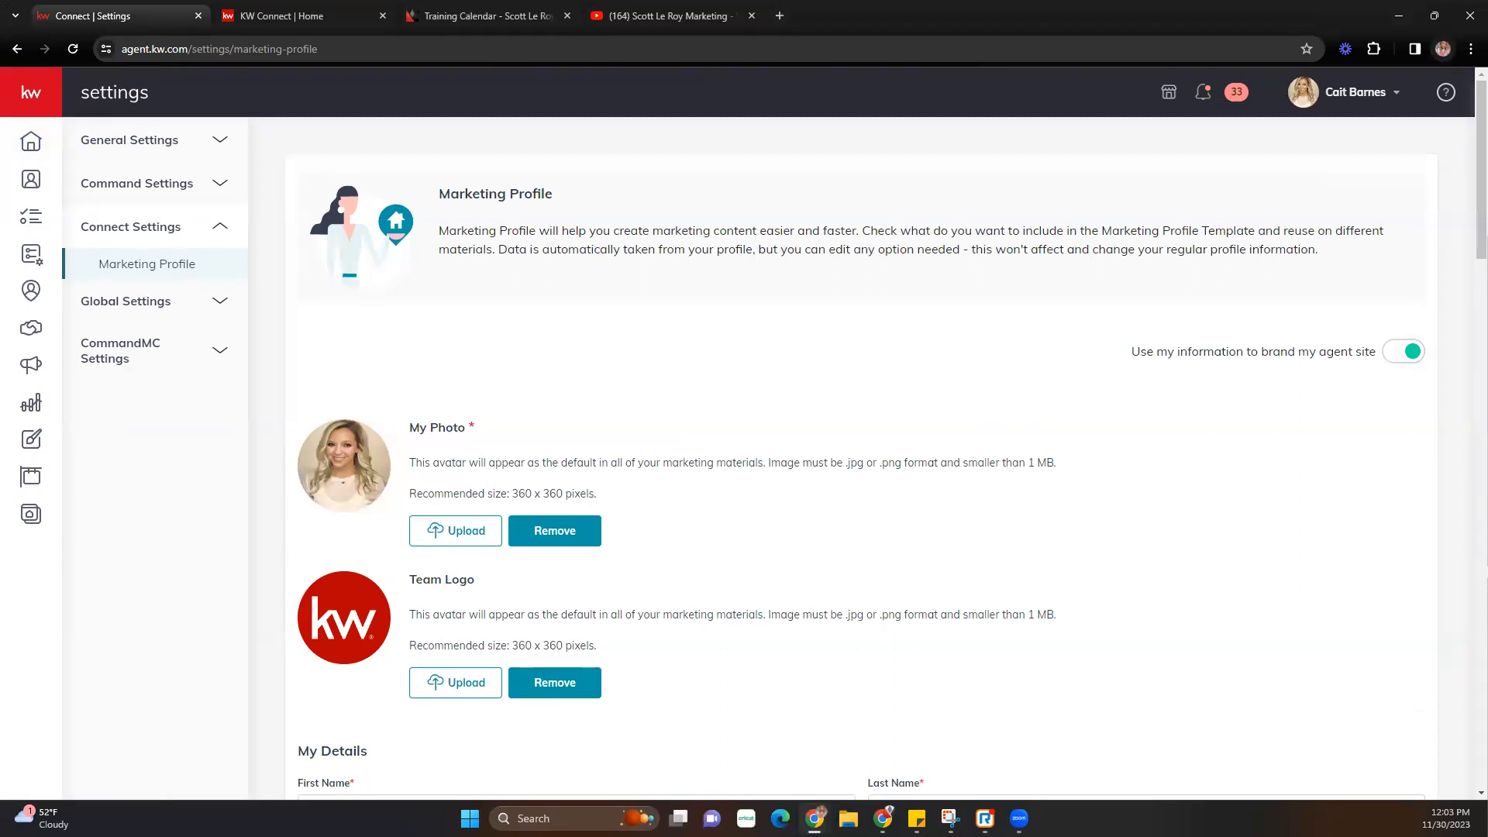
left_click(31, 445)
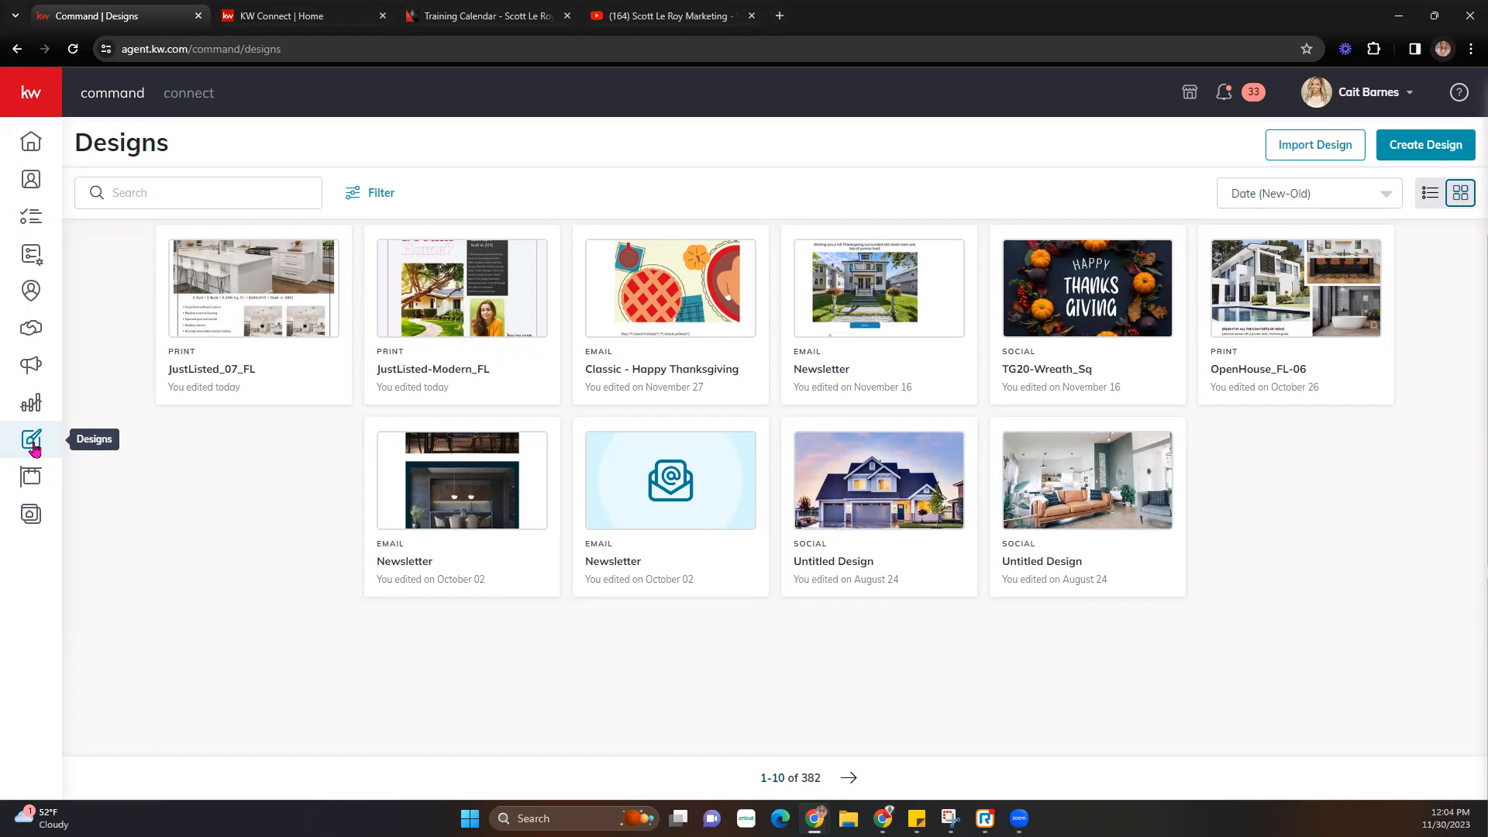
- Show the Assets Colors & Fonts page with the Main Palette and fonts like Rubik Haze
mouse_move(596, 457)
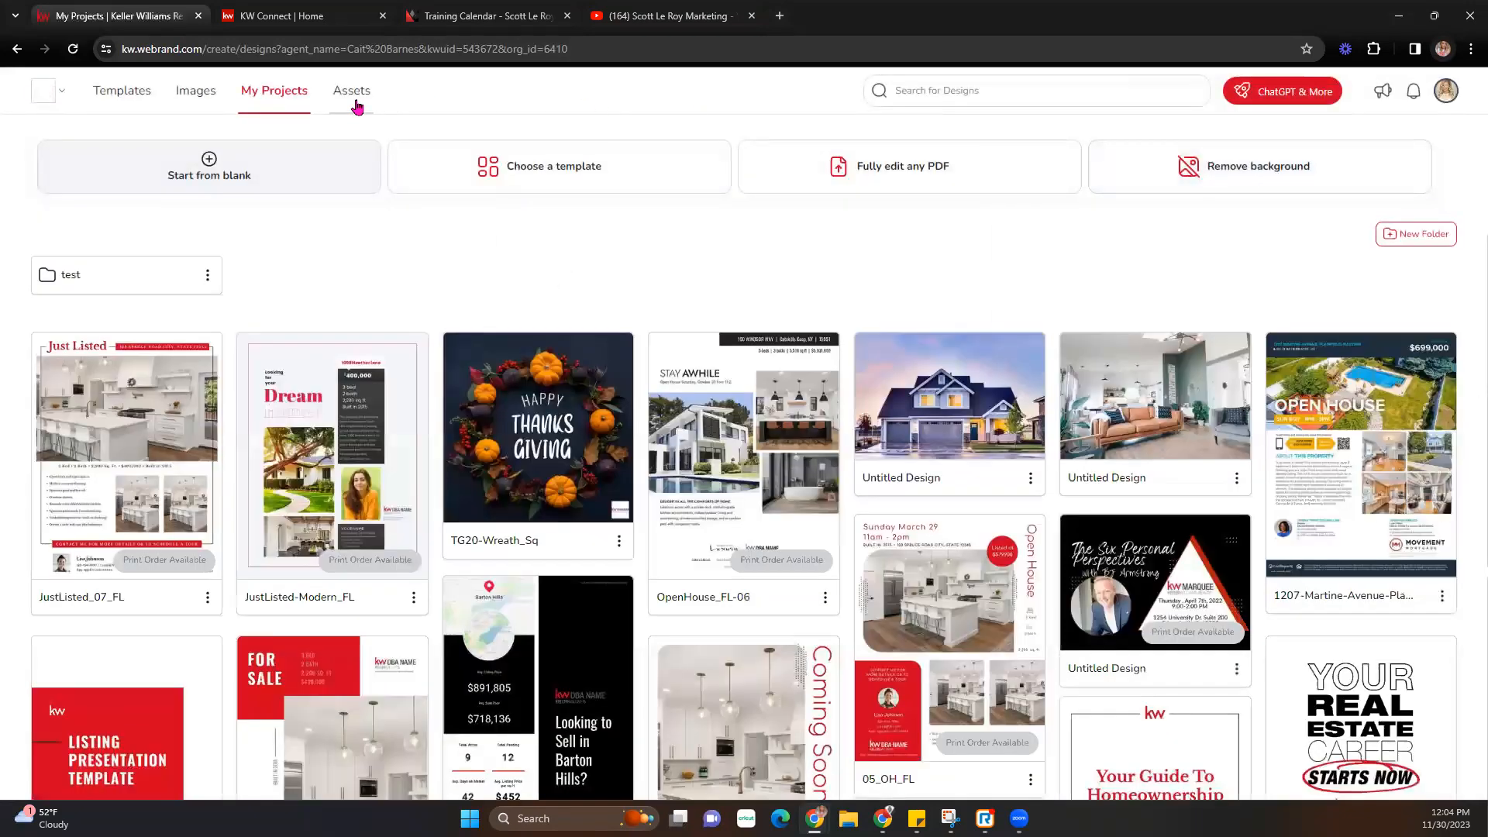
left_click(353, 97)
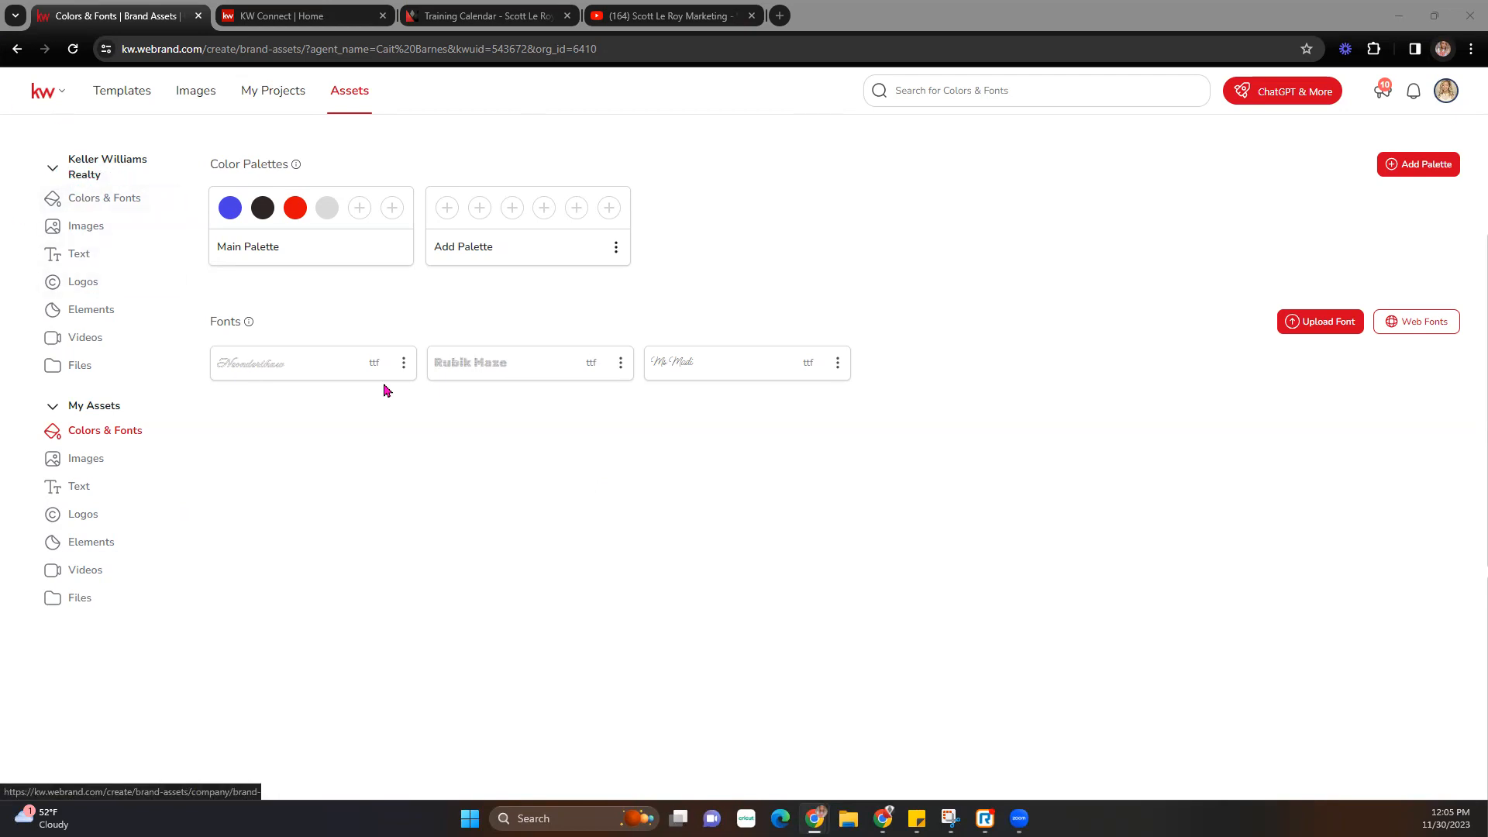
- View the Keller Williams company colours and fonts, then browse the company image library
left_click(85, 200)
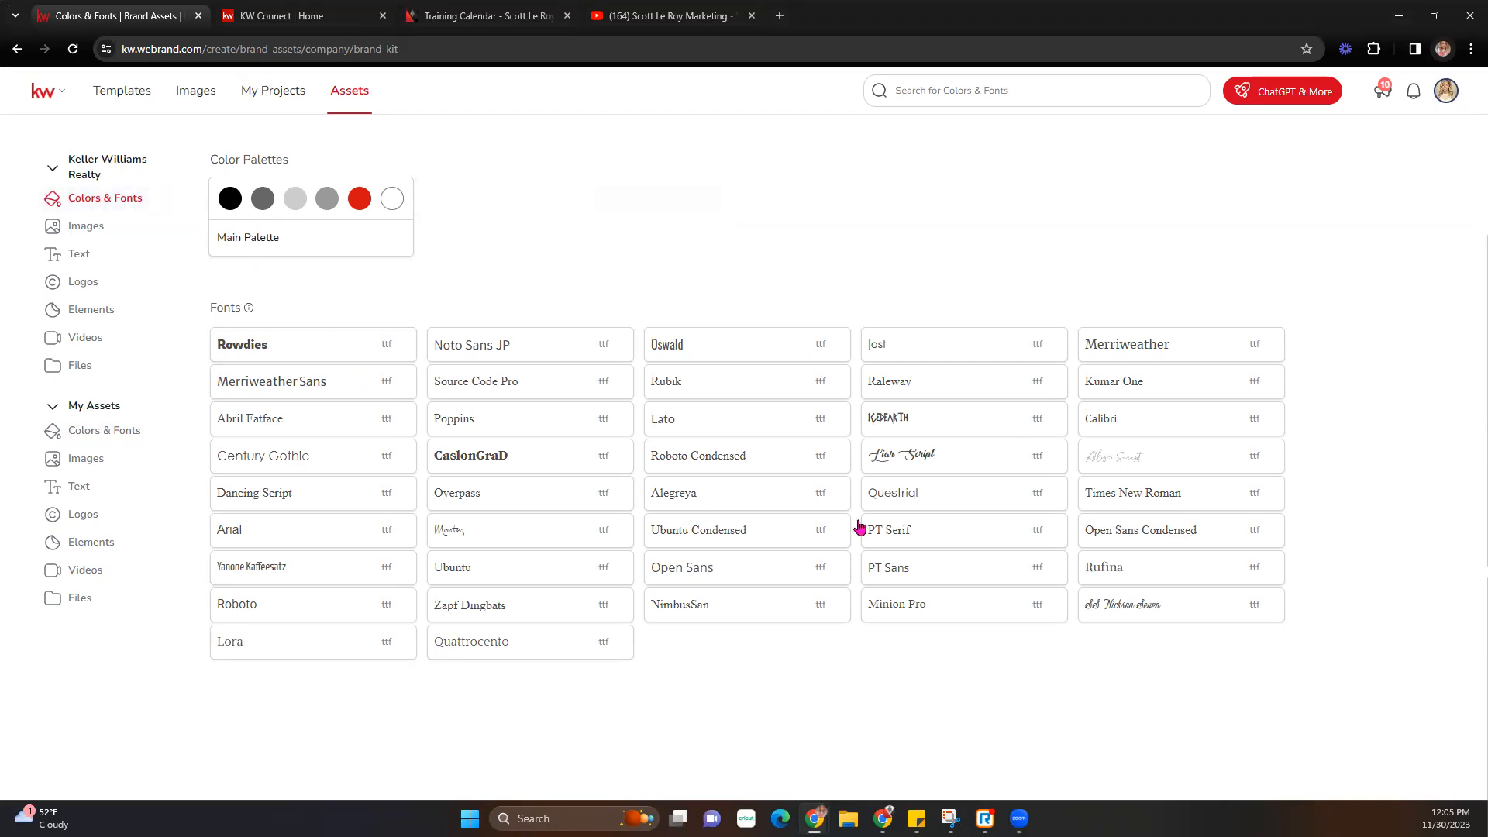
left_click(100, 229)
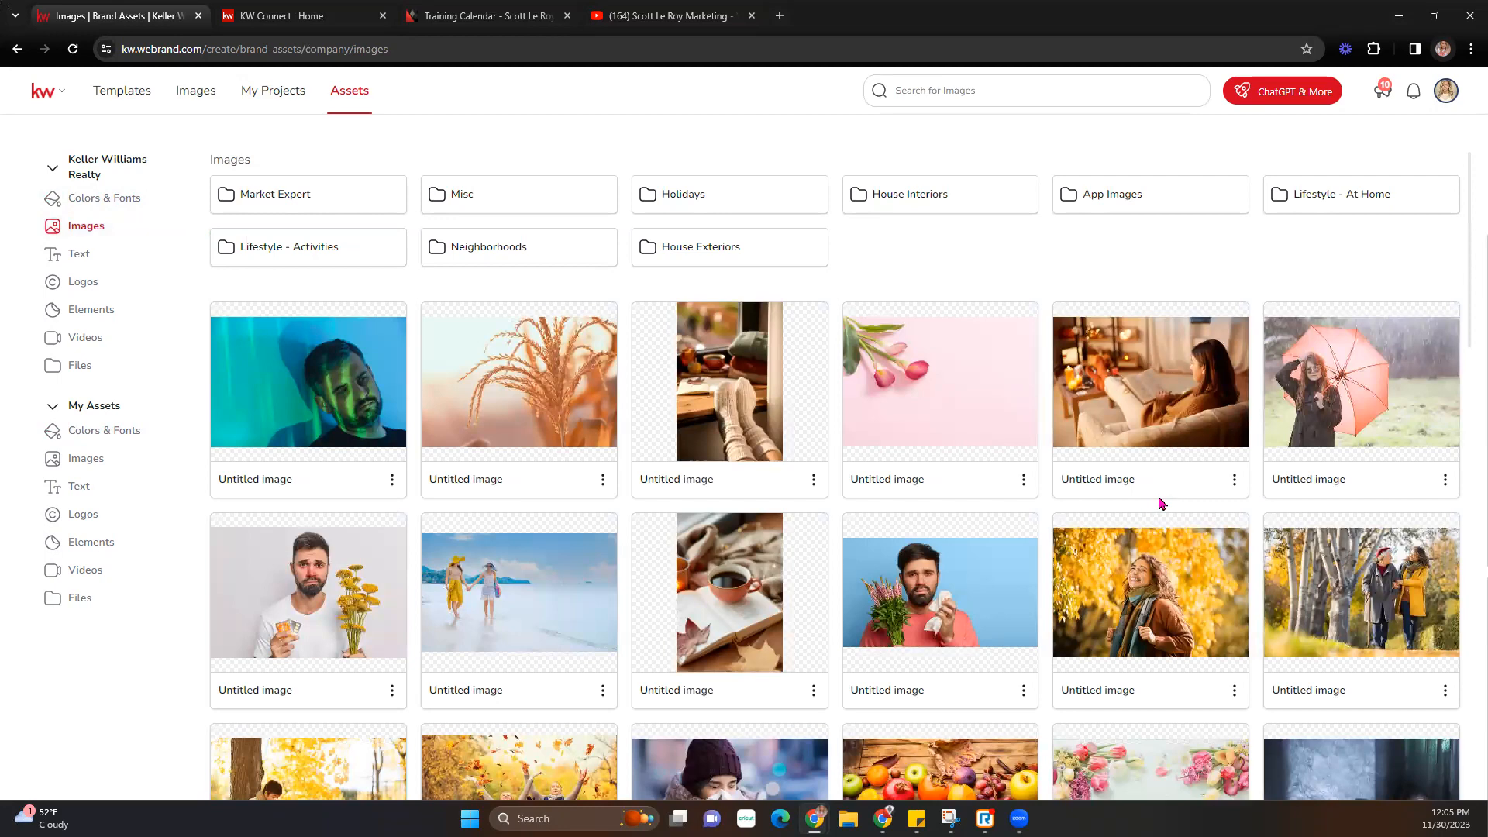
scroll(1162, 506, "down", 5)
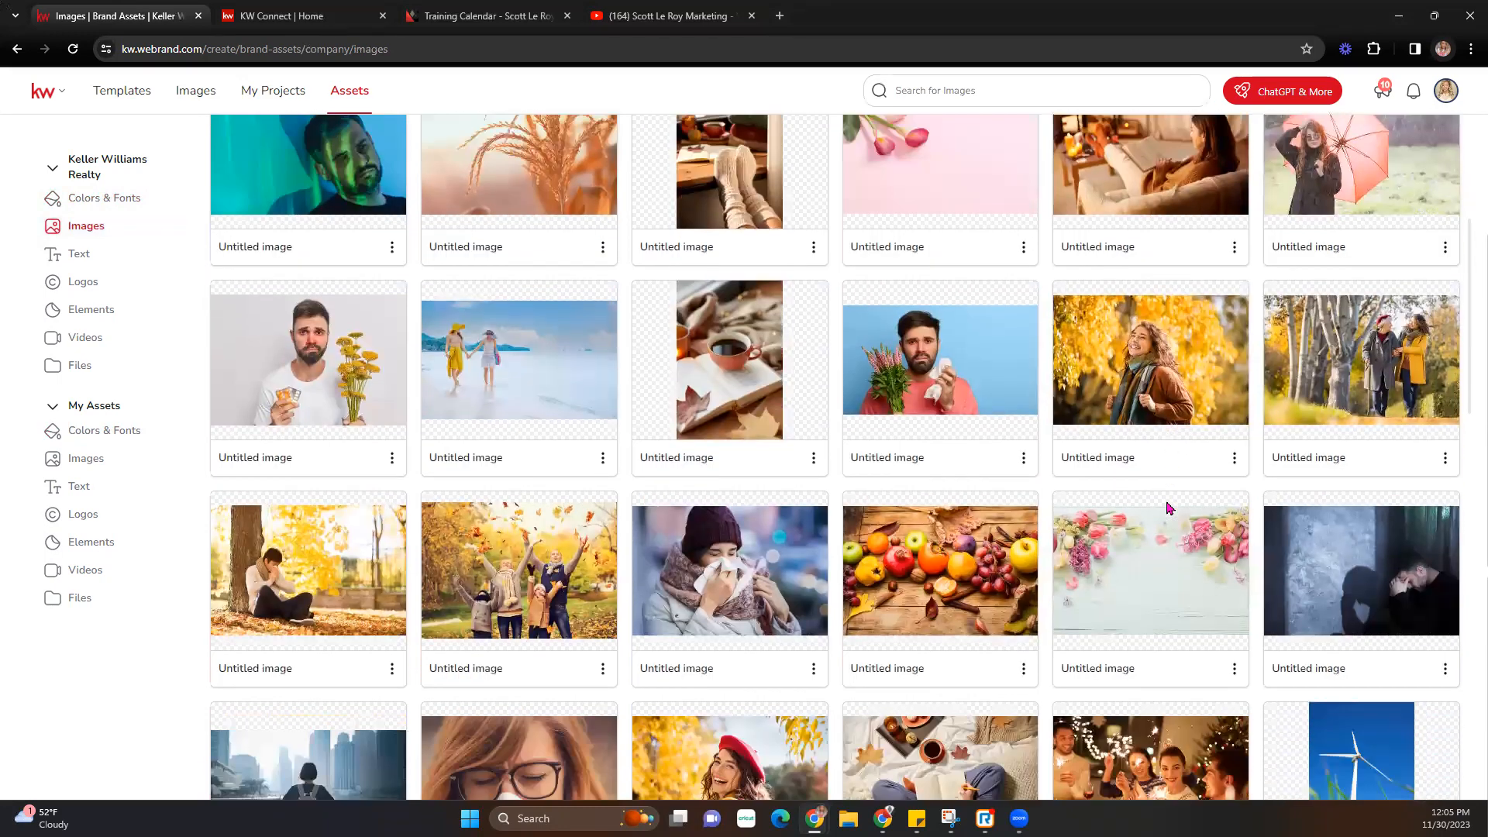
scroll(1169, 508, "down", 7)
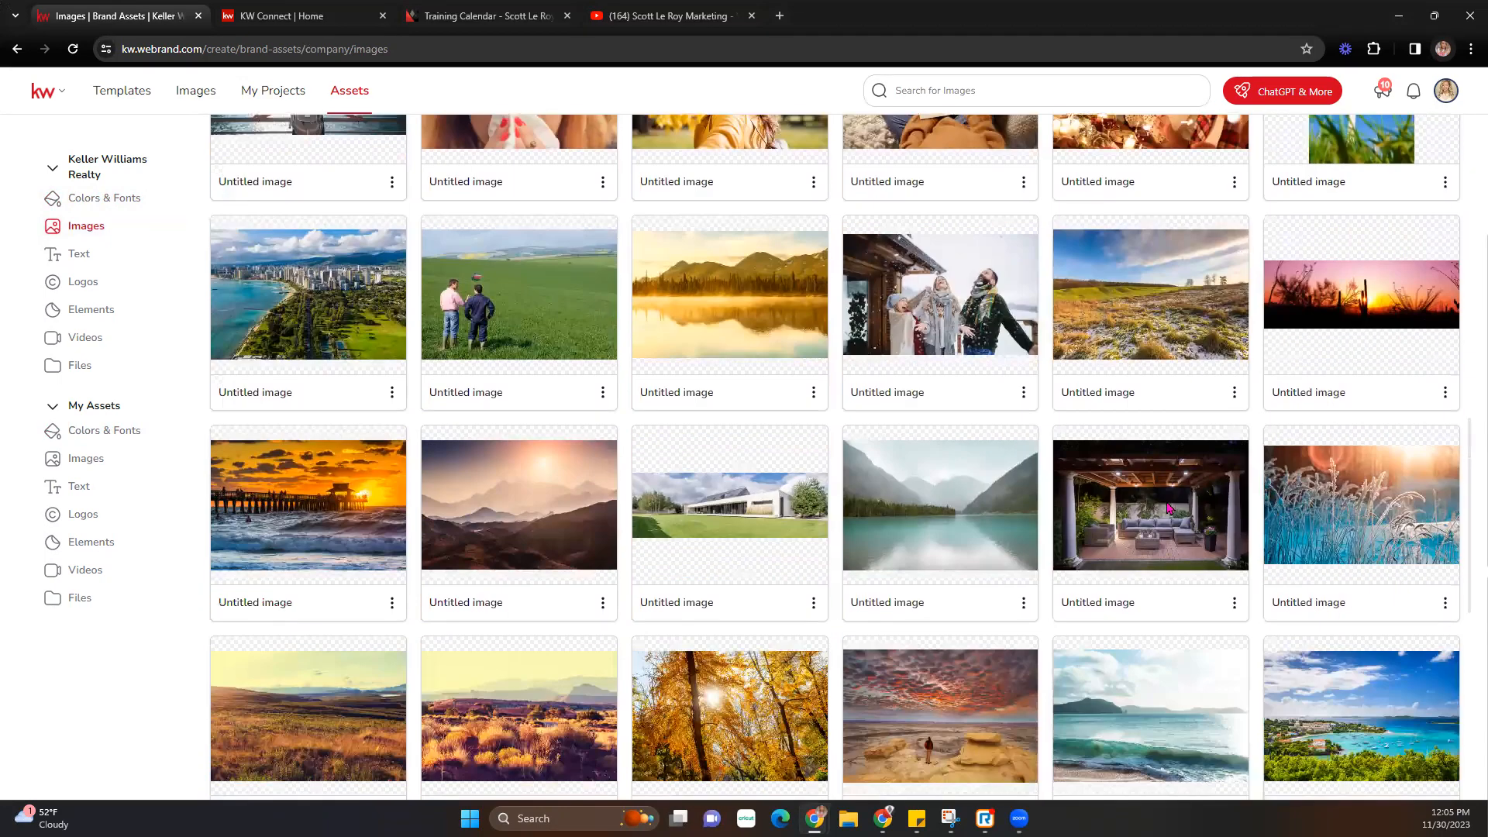
scroll(1165, 504, "up", 15)
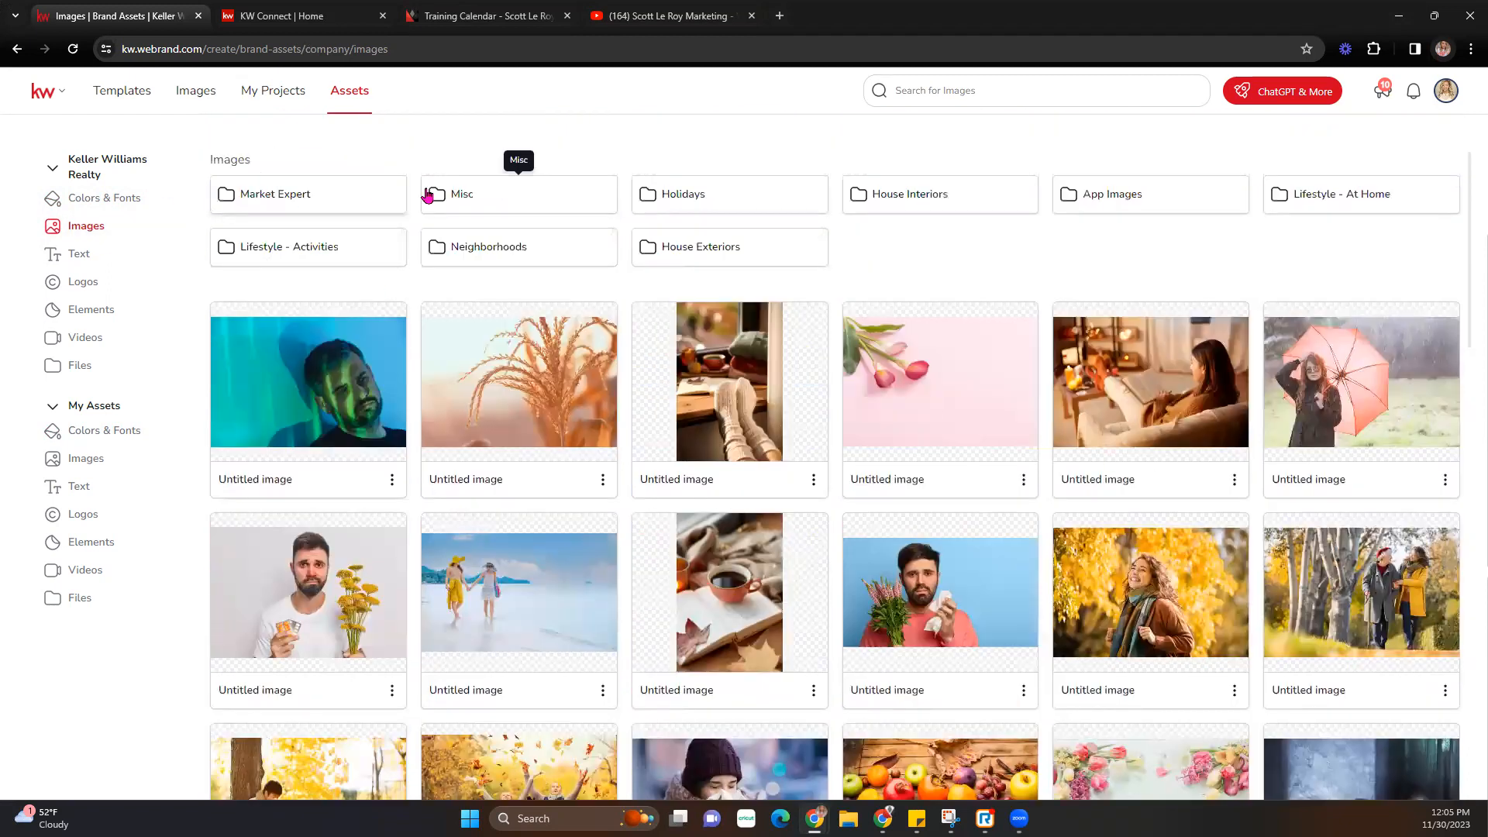
- Look through the Market Expert and House Exteriors image folders, then open the company Text assets
left_click(373, 196)
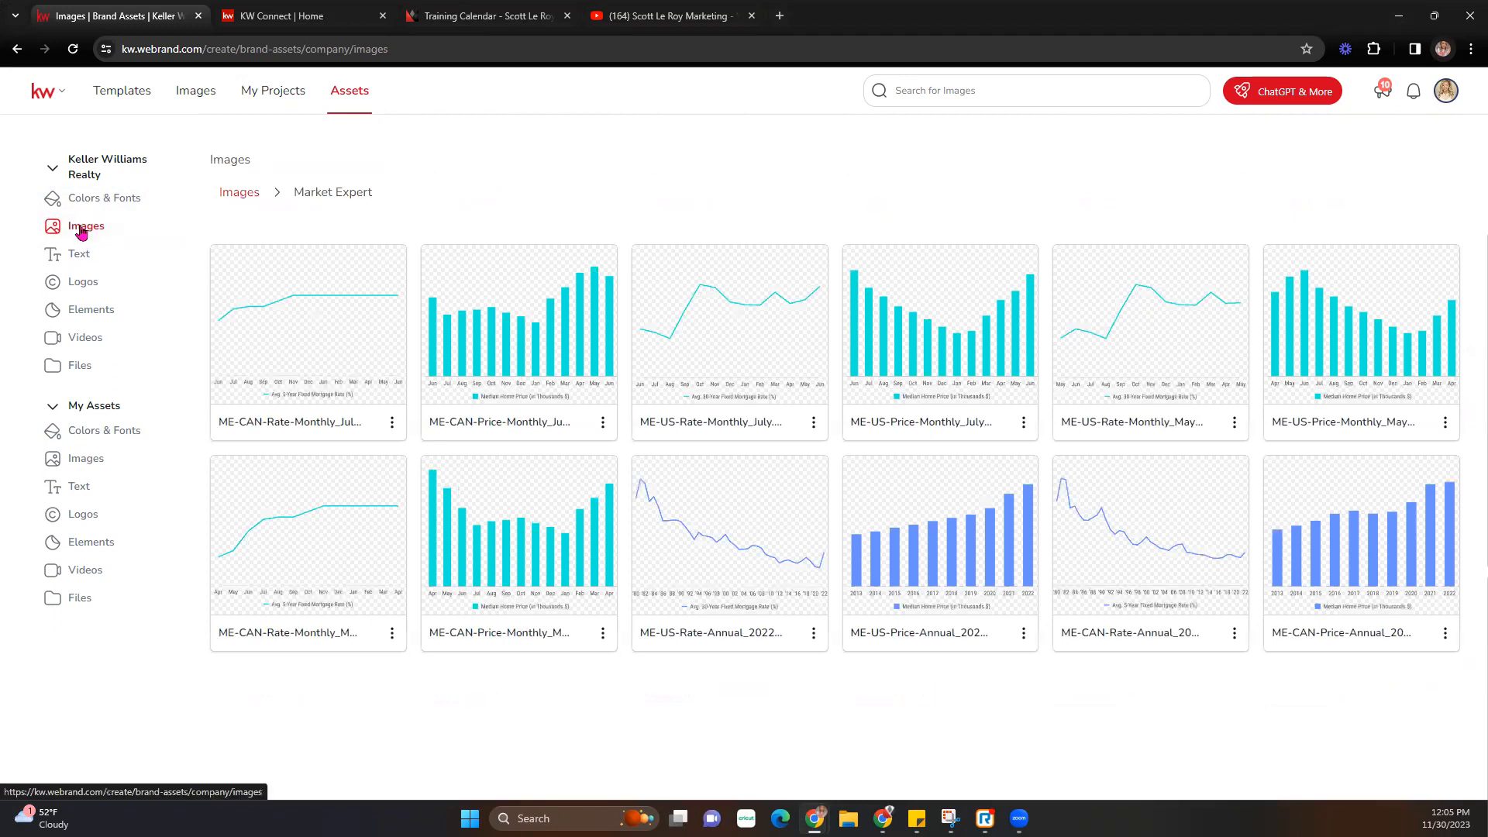
left_click(241, 194)
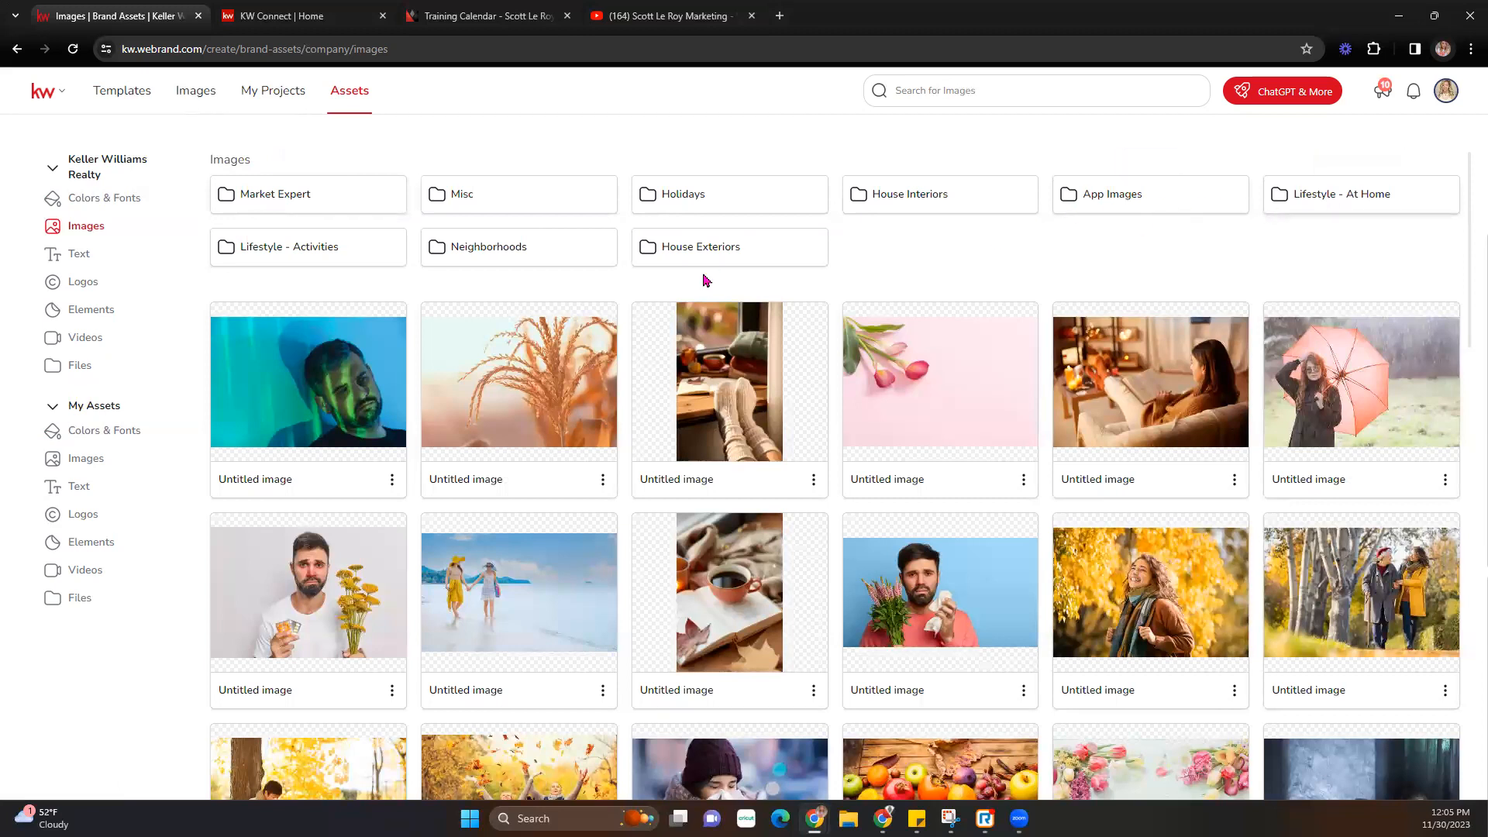
left_click(651, 262)
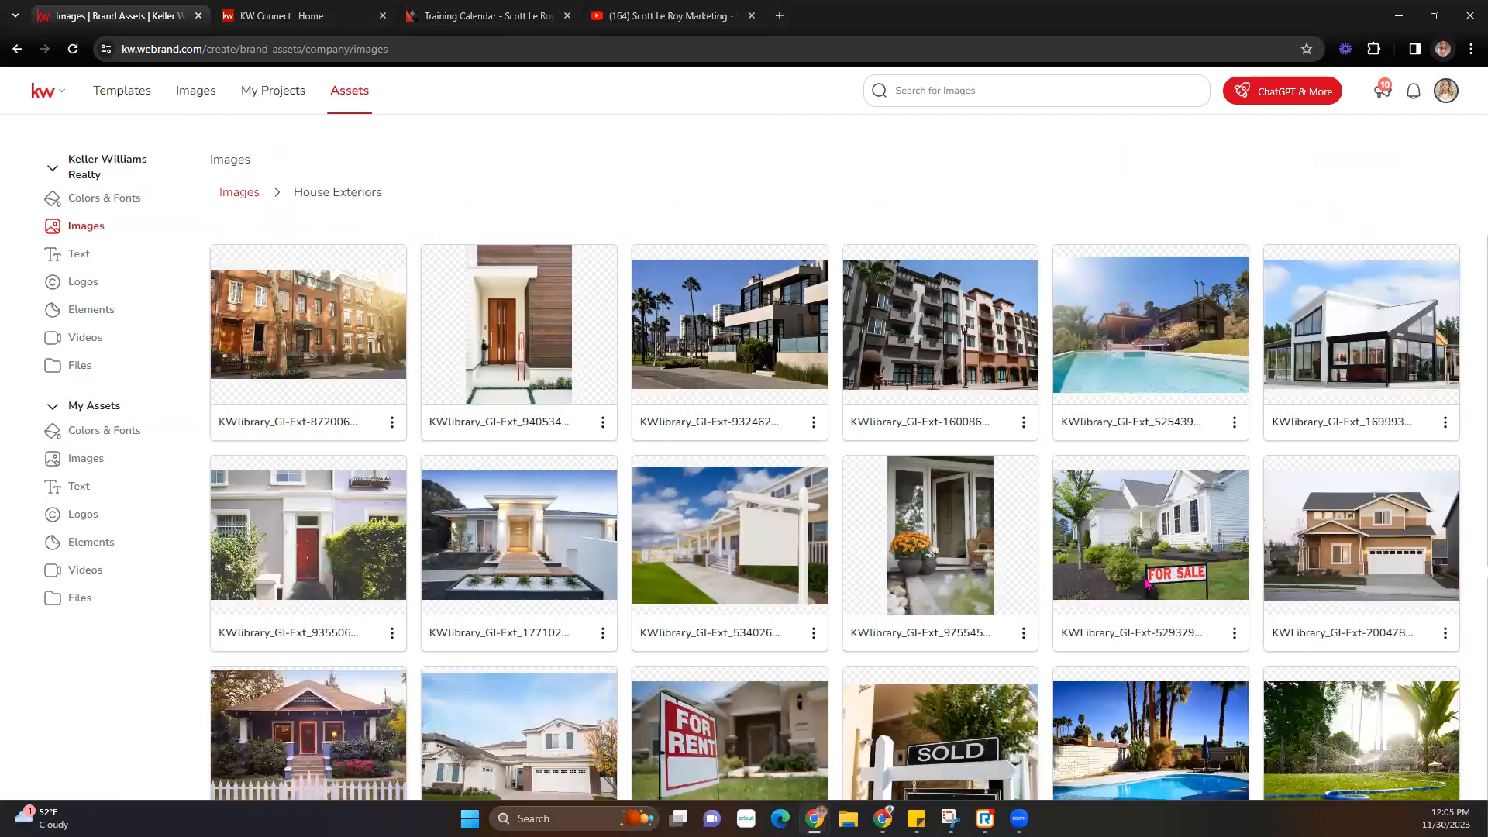
scroll(1147, 583, "down", 4)
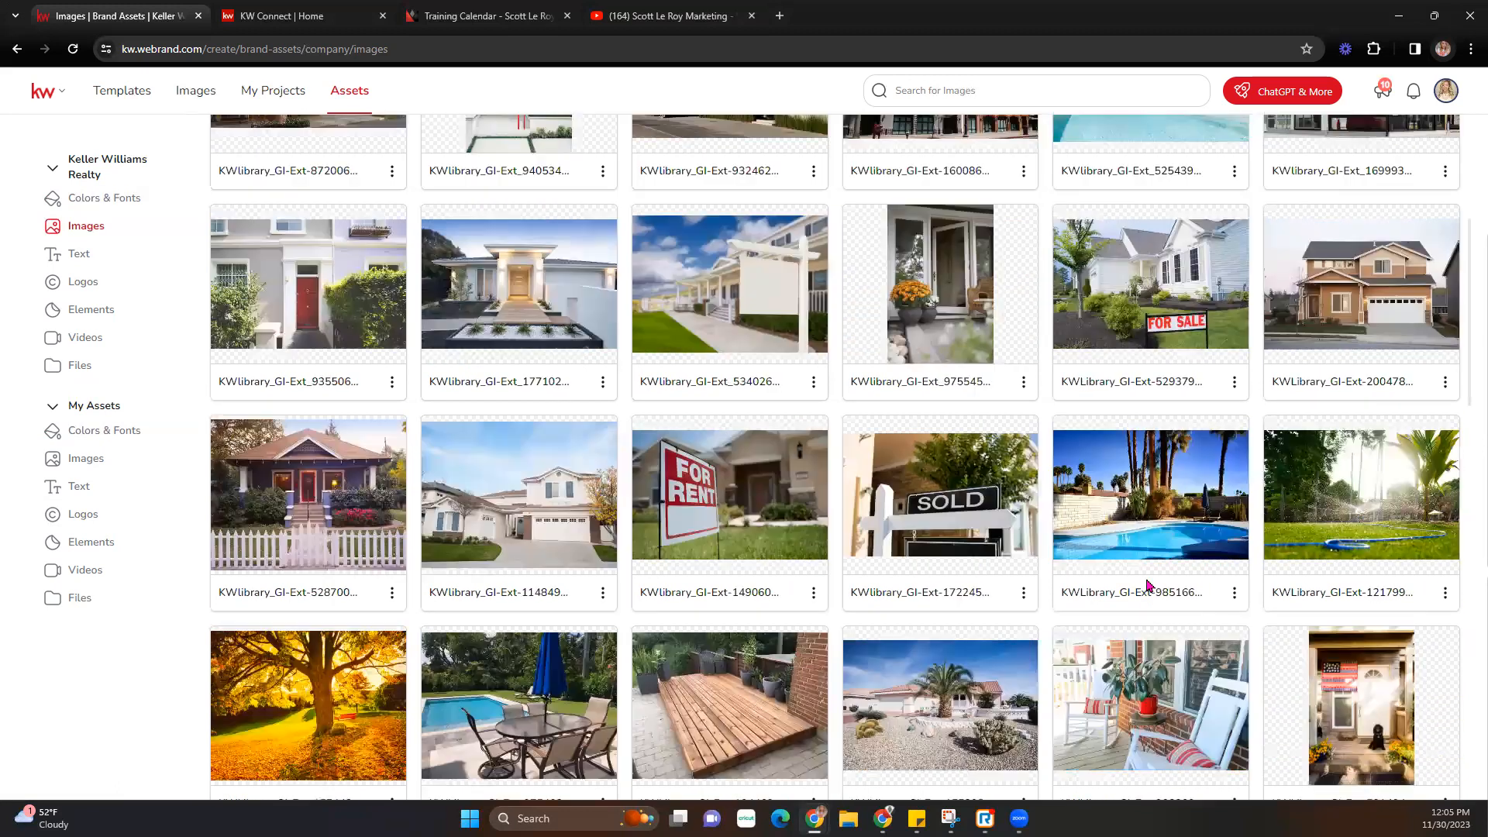
scroll(1147, 583, "up", 4)
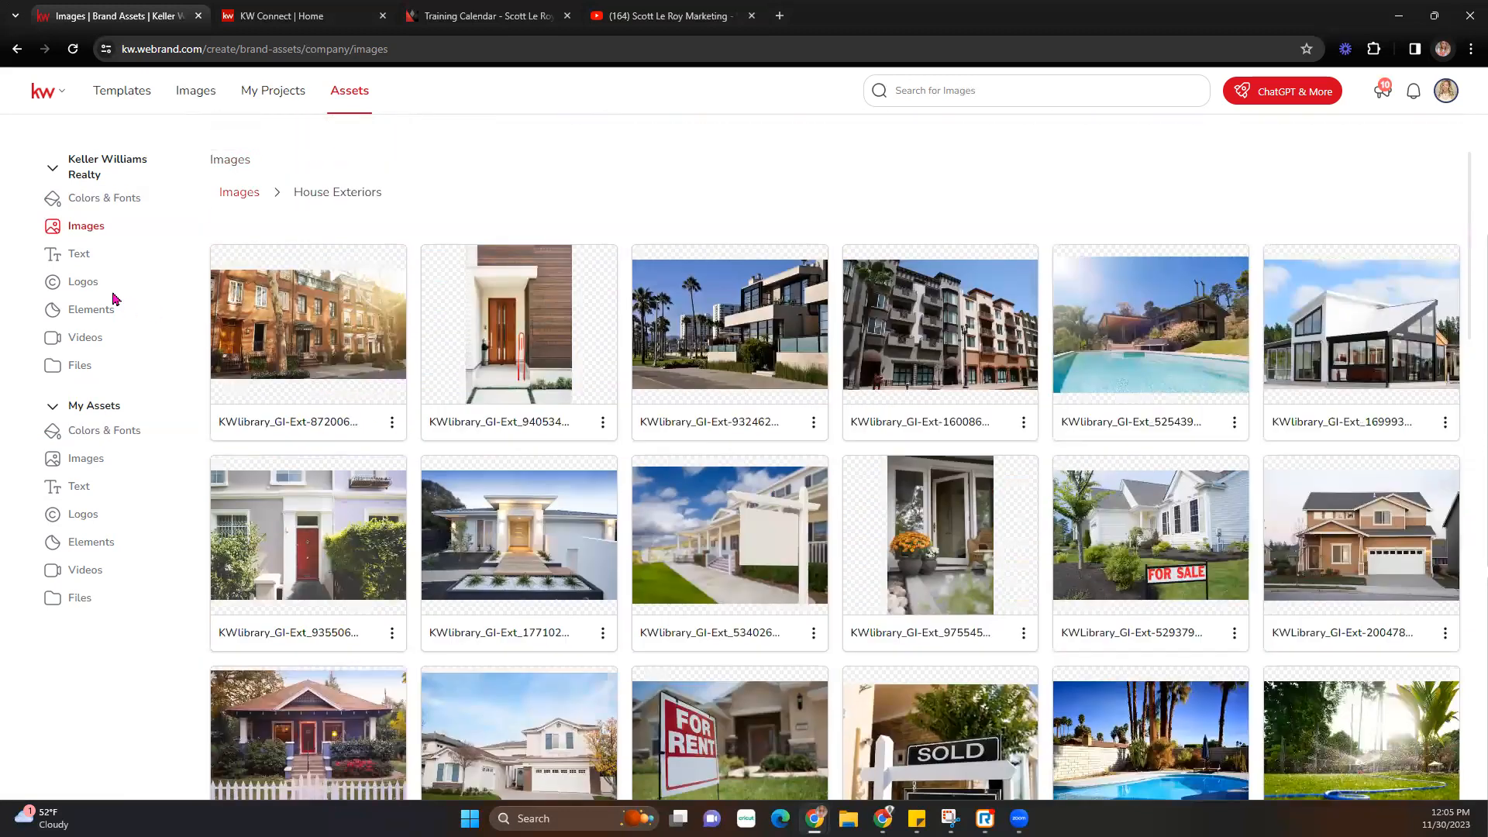
left_click(84, 257)
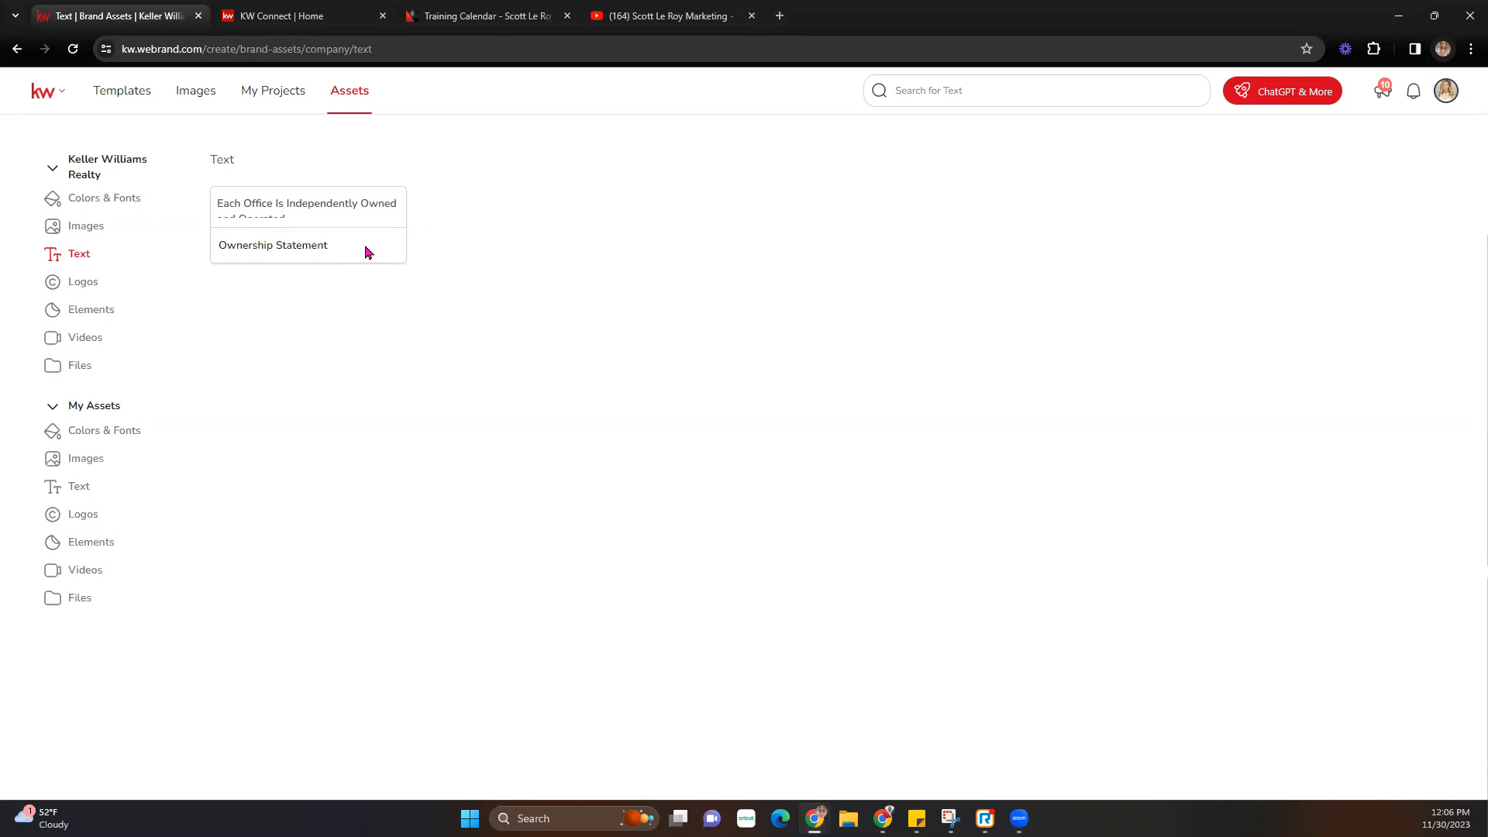
- Browse the Events, Luxury, Misc and LABS logo folders, ending in the KW folder with KW Logo.svg
left_click(80, 290)
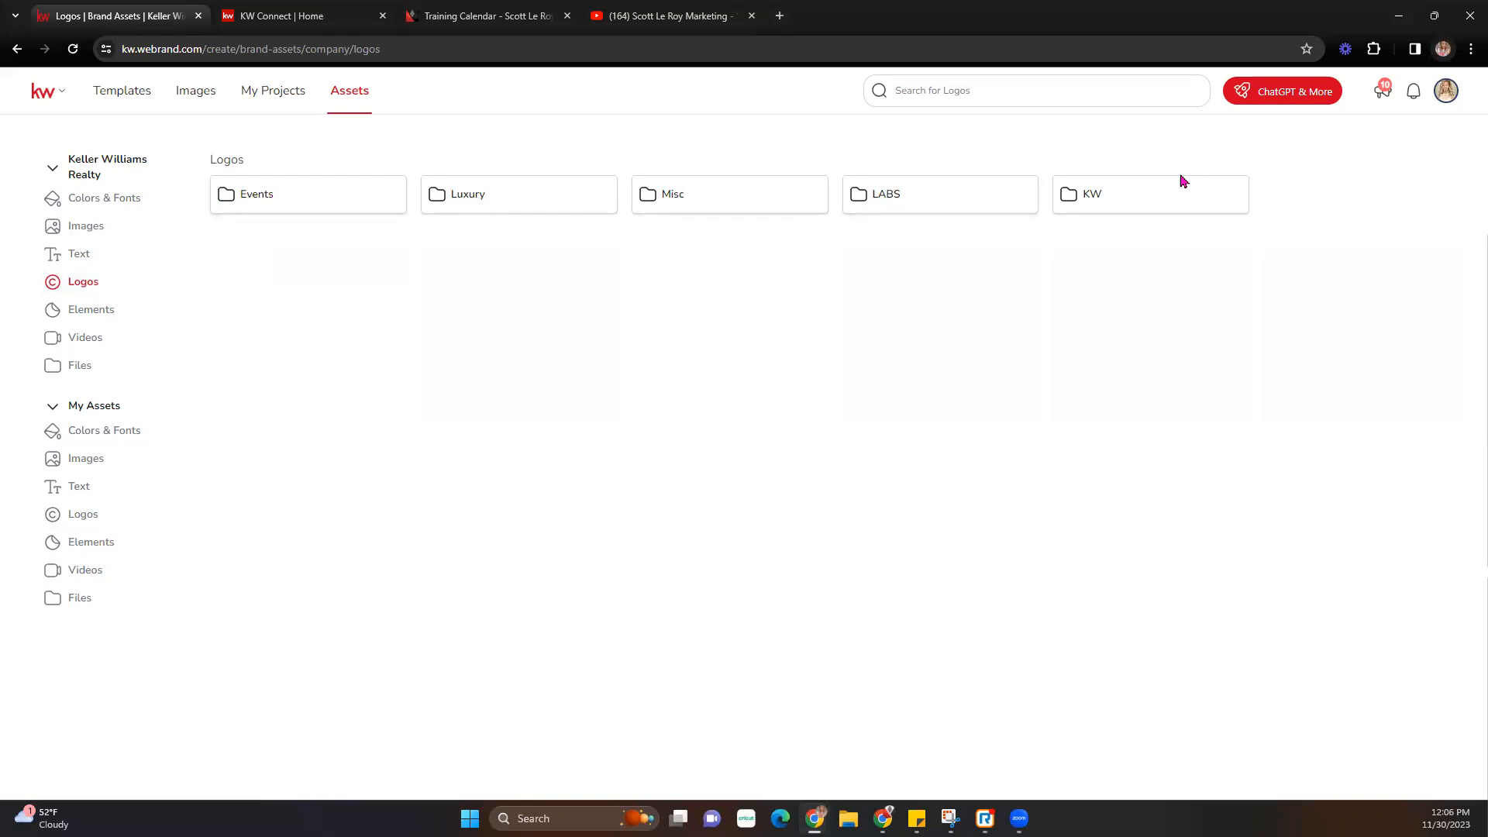
left_click(260, 196)
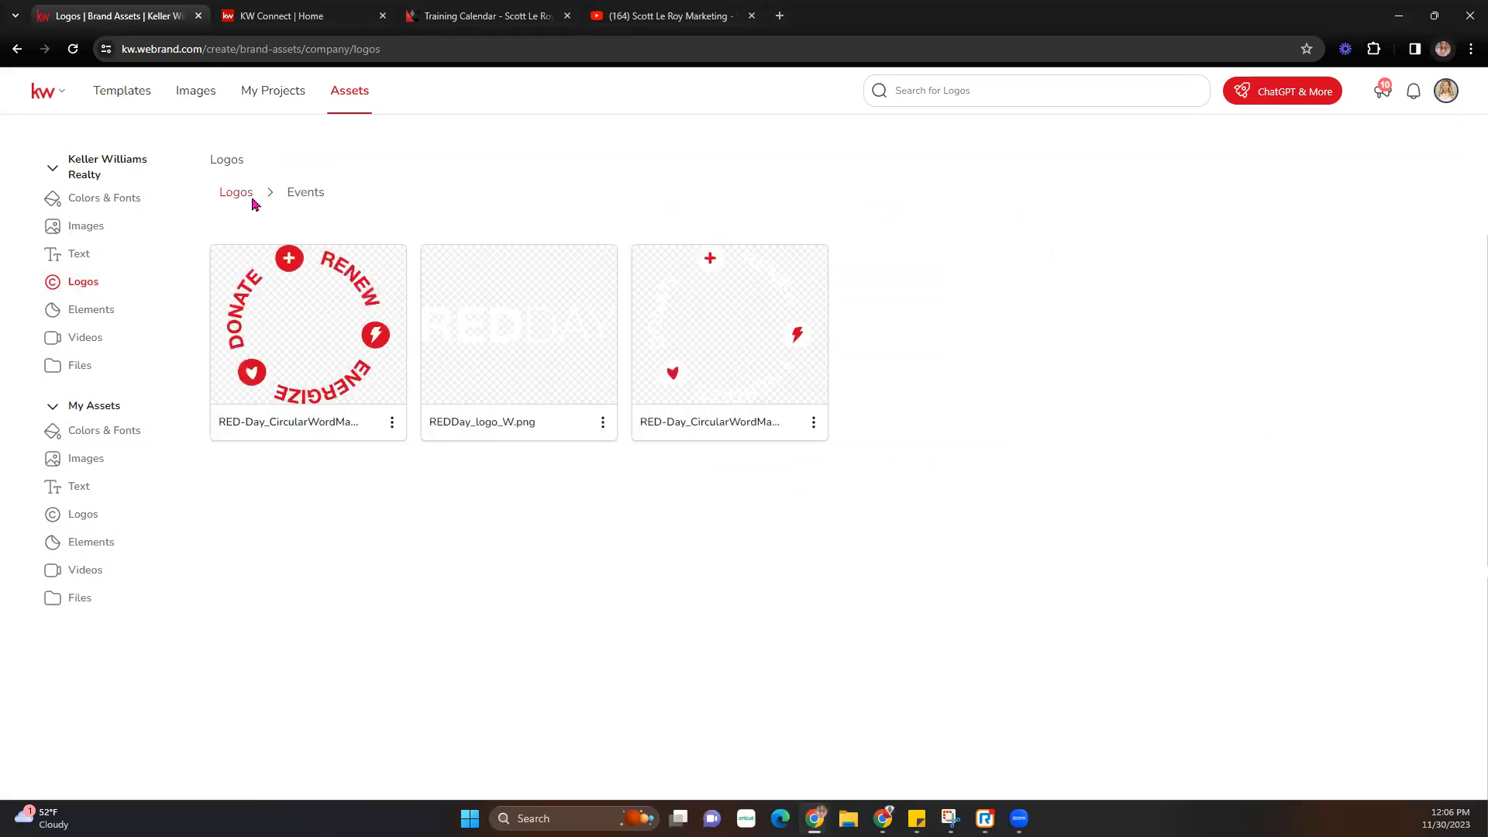
left_click(236, 192)
left_click(503, 195)
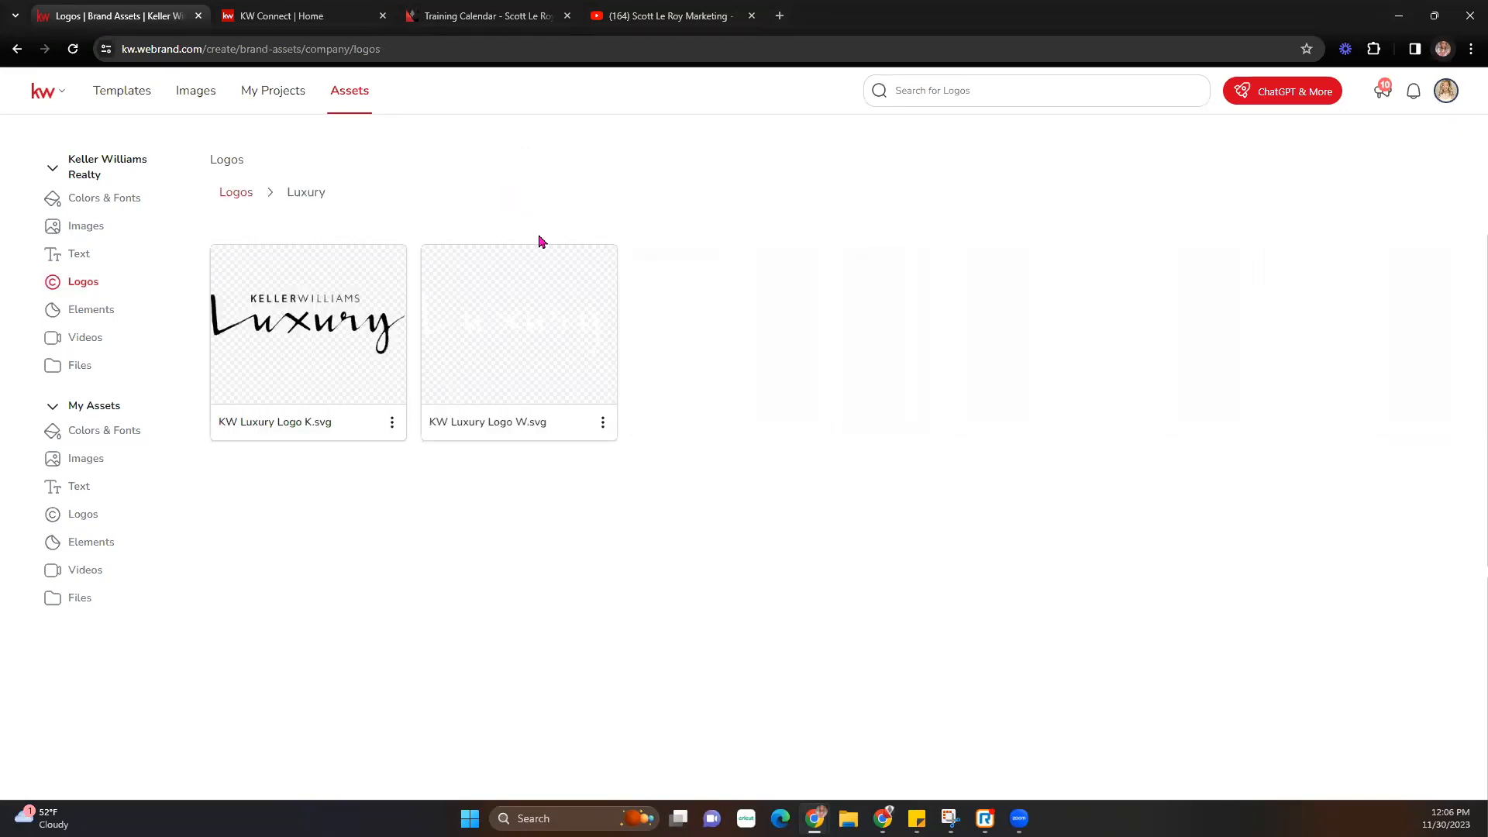
left_click(248, 194)
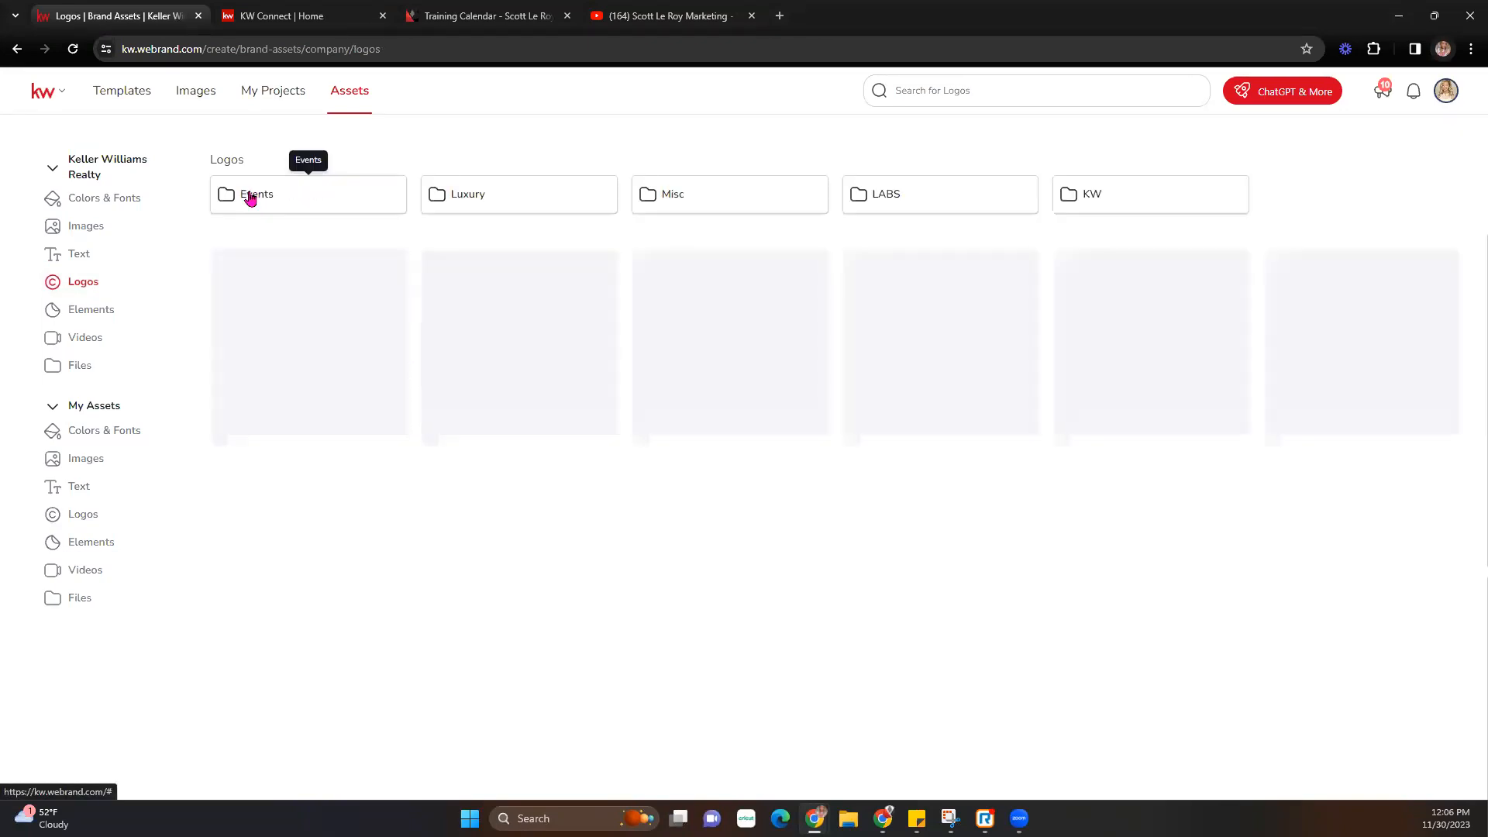
left_click(746, 197)
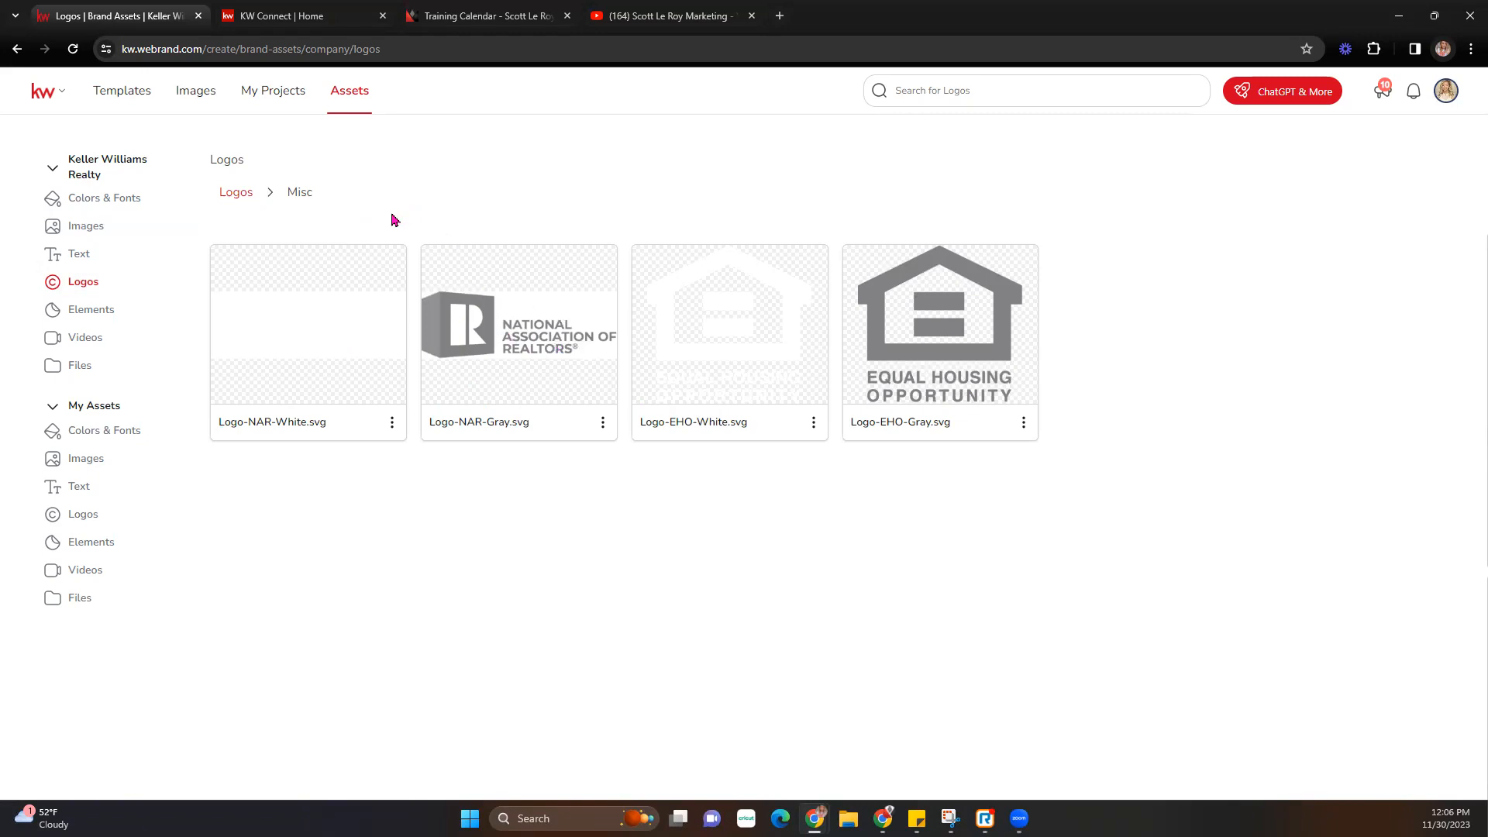
left_click(238, 192)
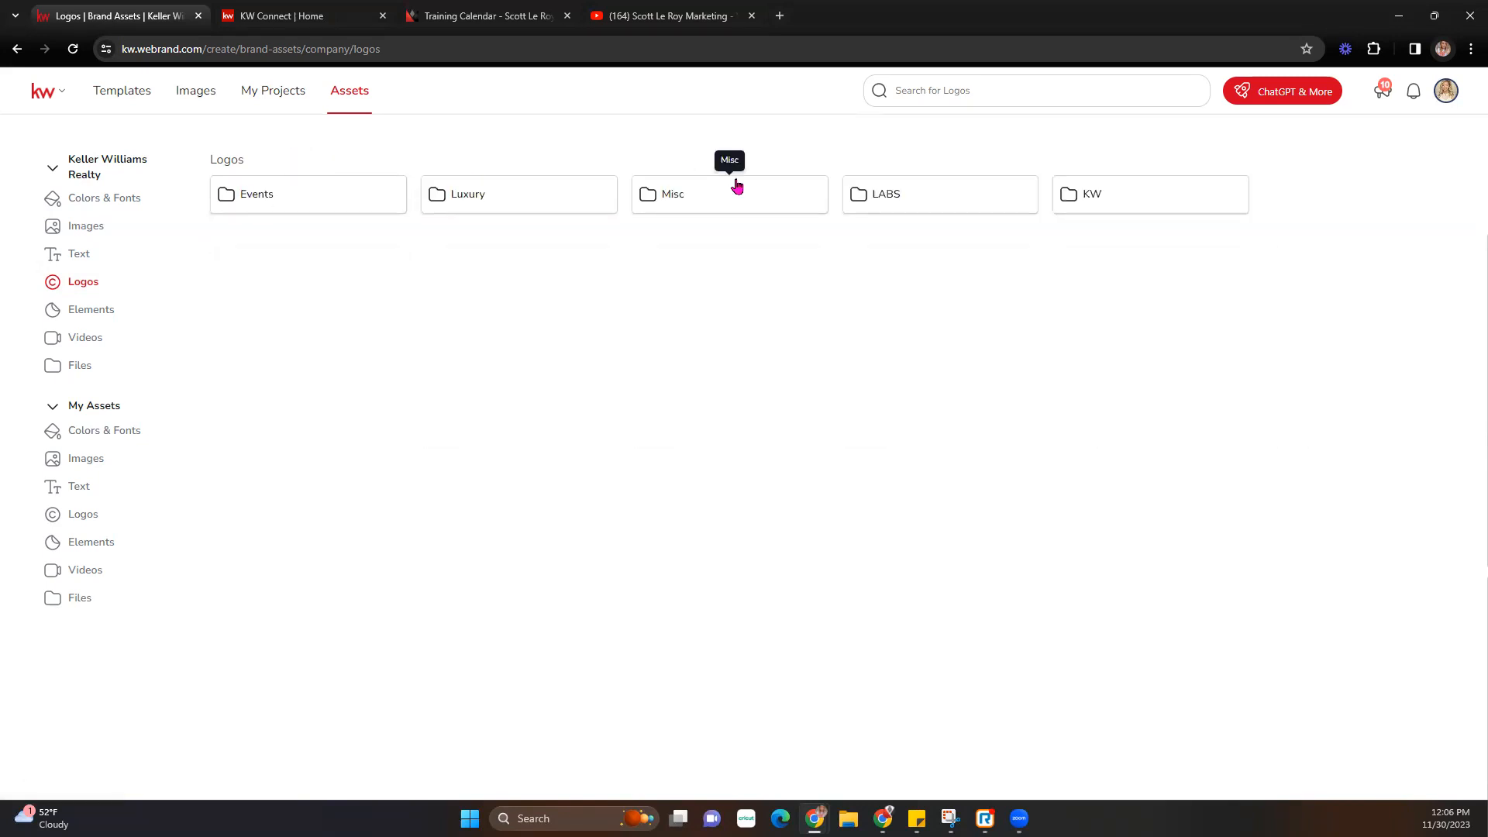
left_click(920, 200)
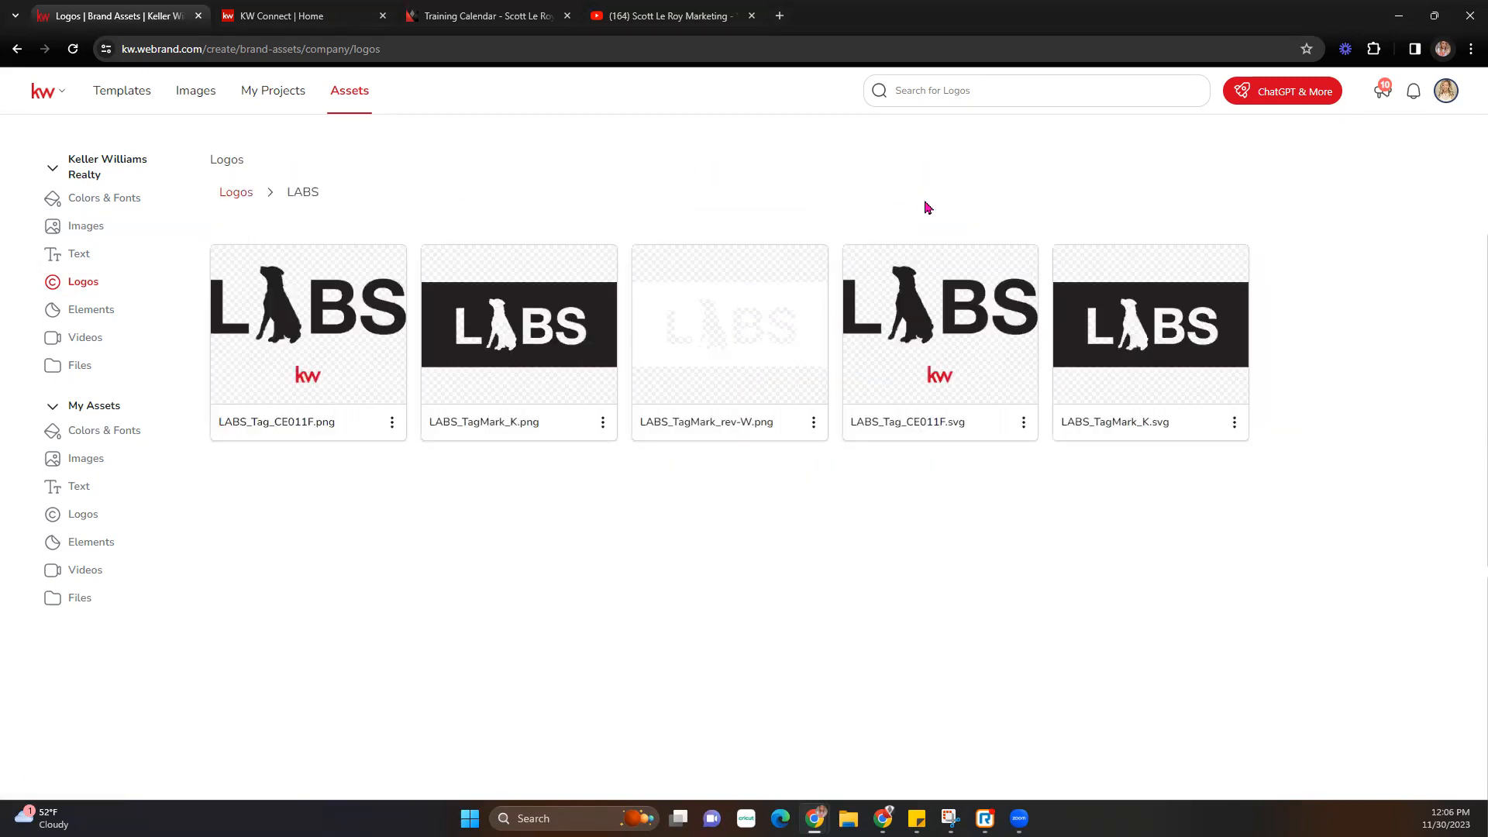
left_click(235, 194)
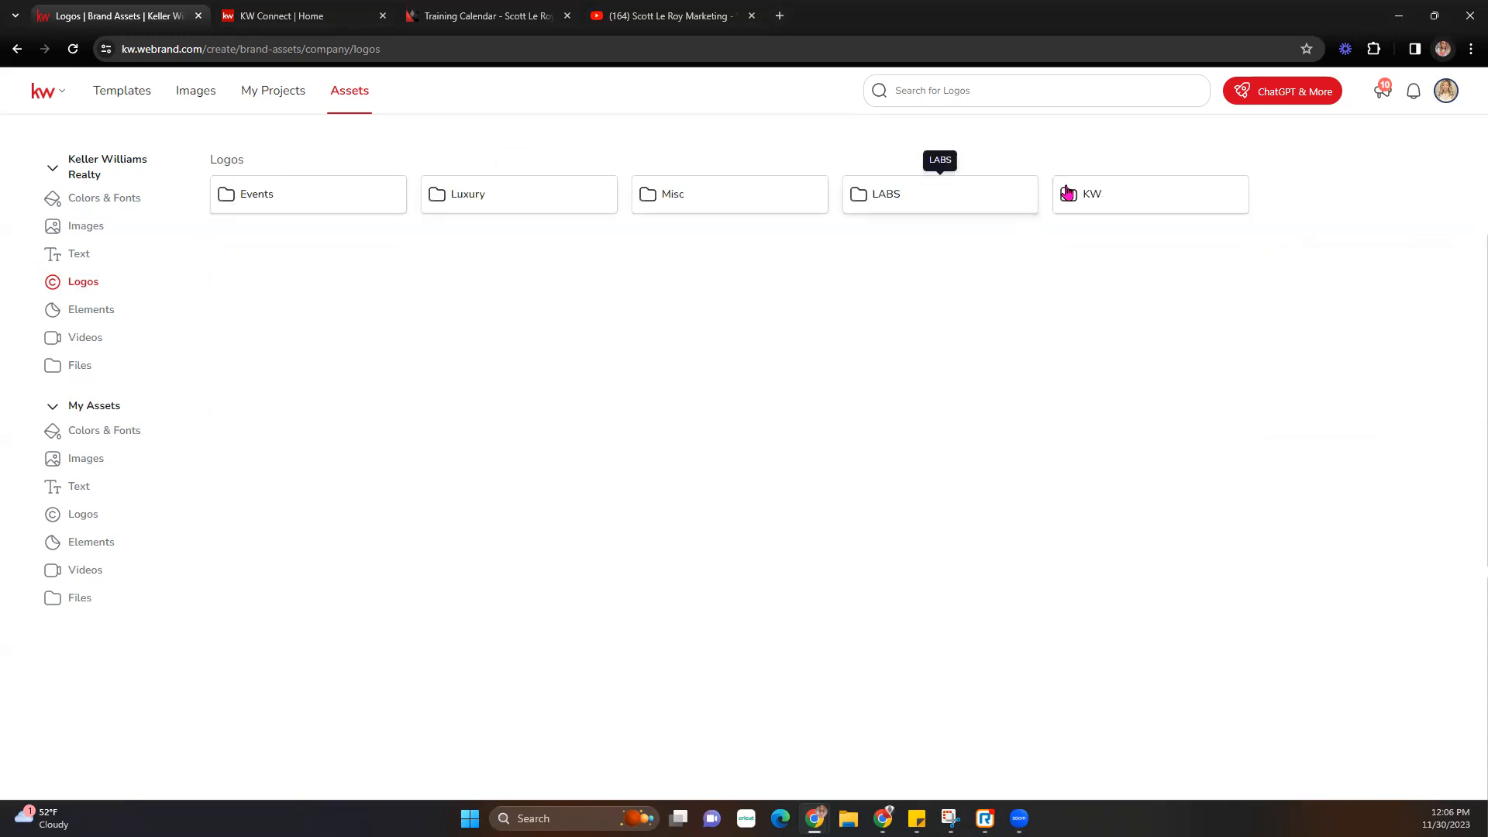
left_click(1151, 200)
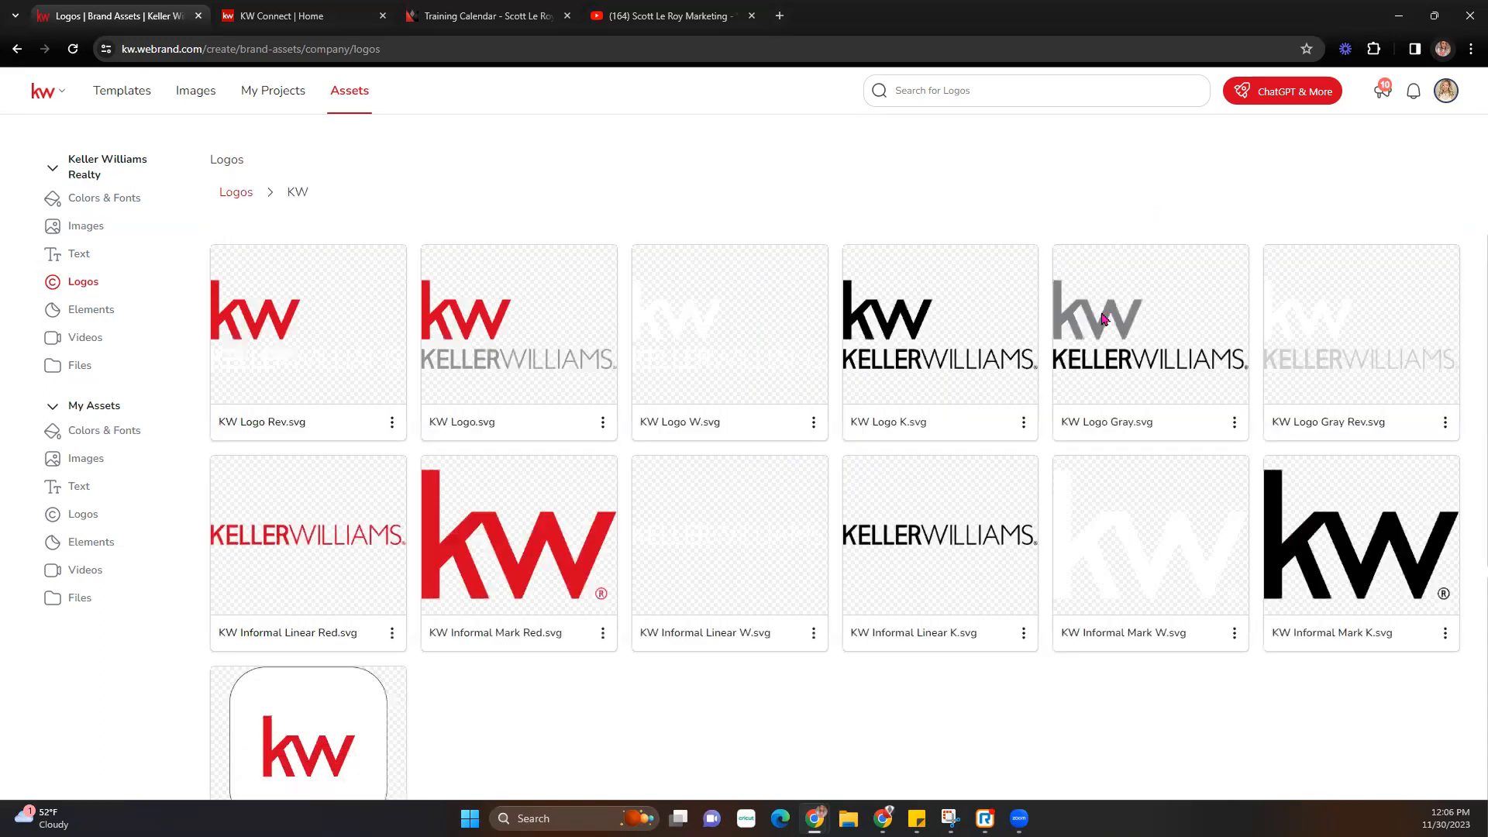
scroll(1160, 415, "down", 3)
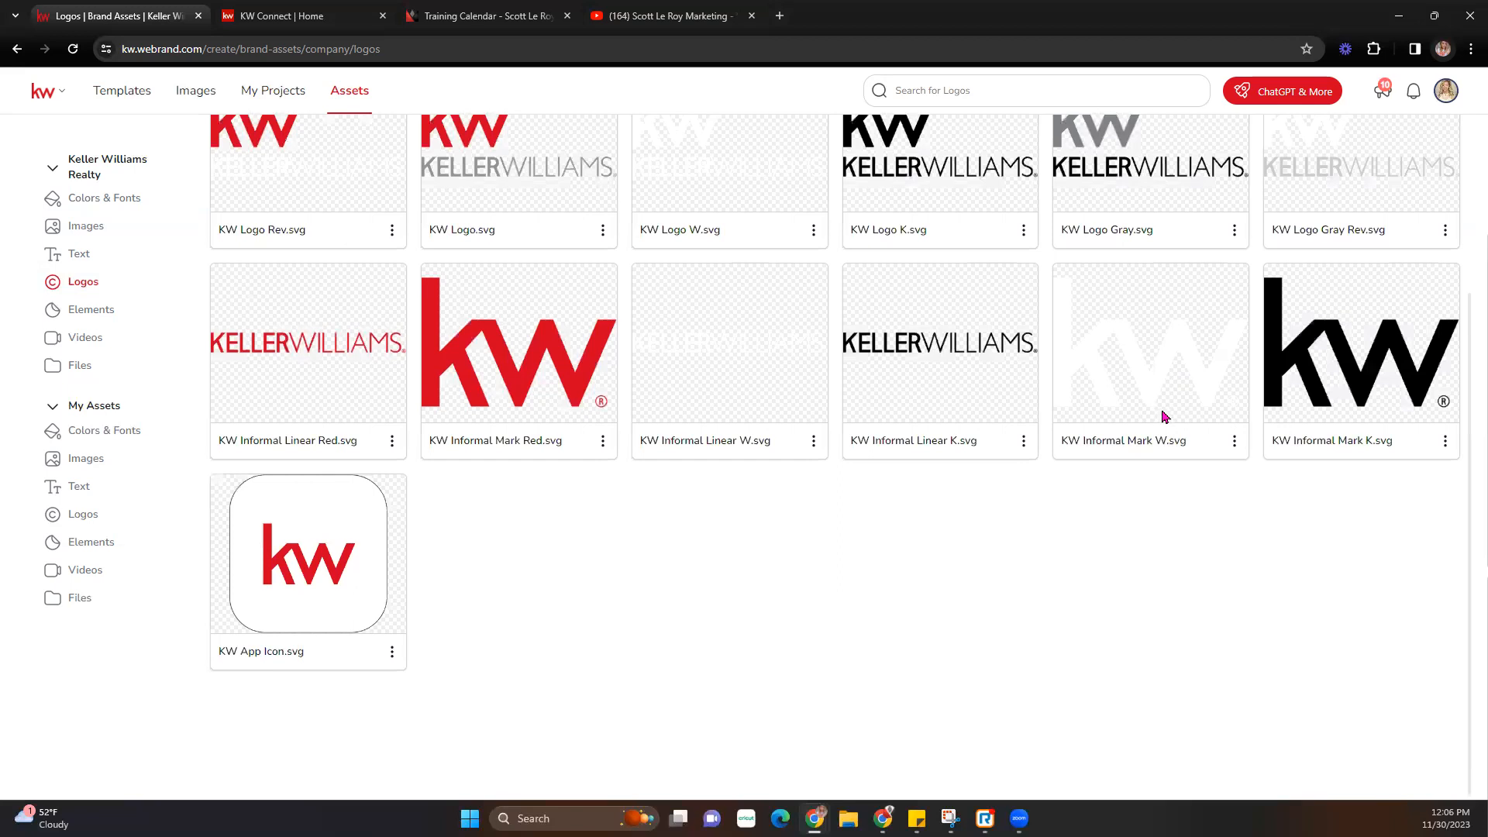
scroll(1163, 416, "up", 3)
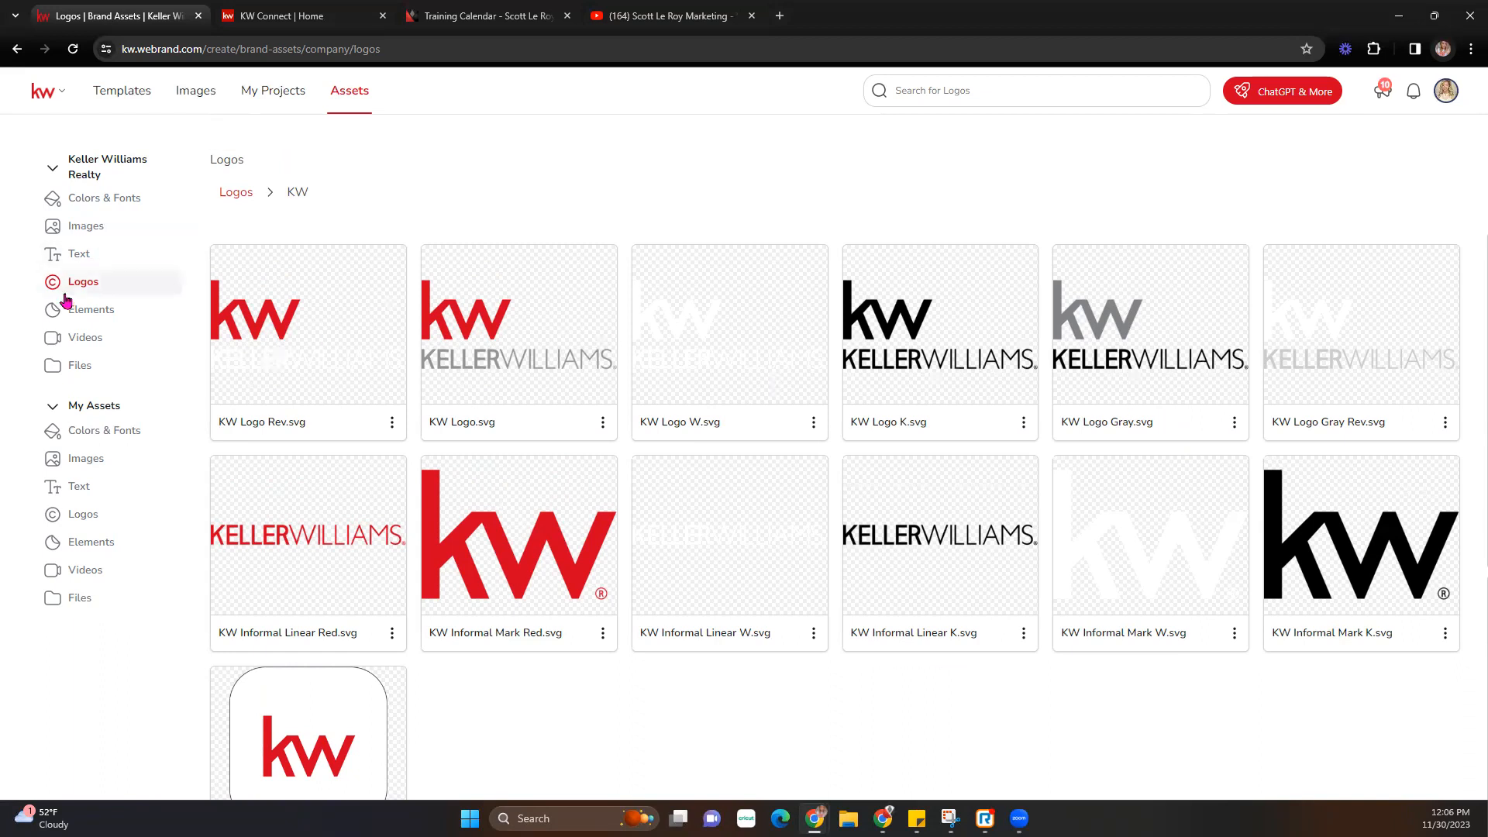
- Review company Elements, Videos and Files (Style Guide, Design Addendum), then collapse the Keller Williams Realty section
left_click(92, 312)
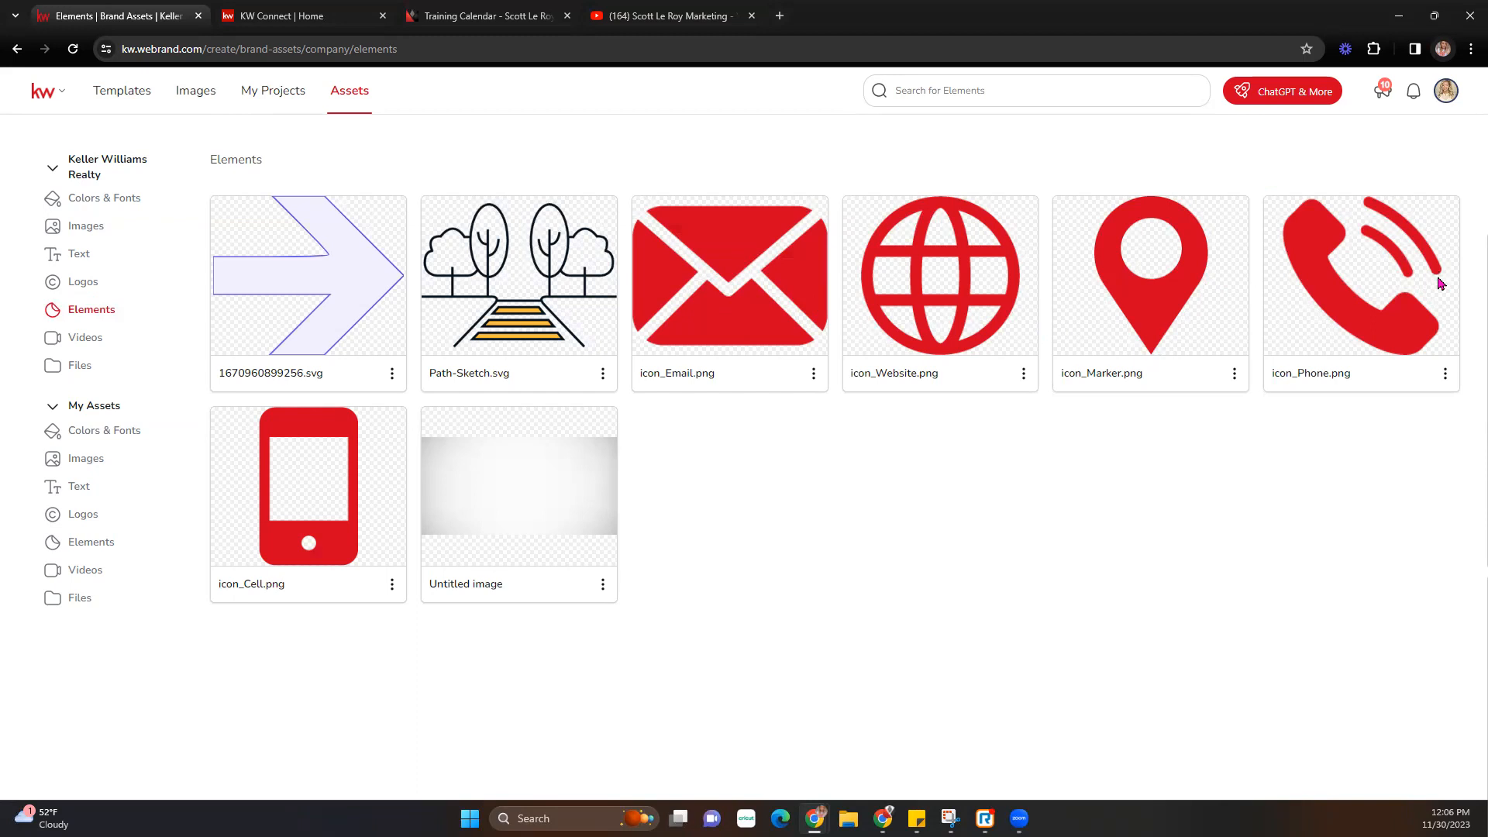
left_click(71, 339)
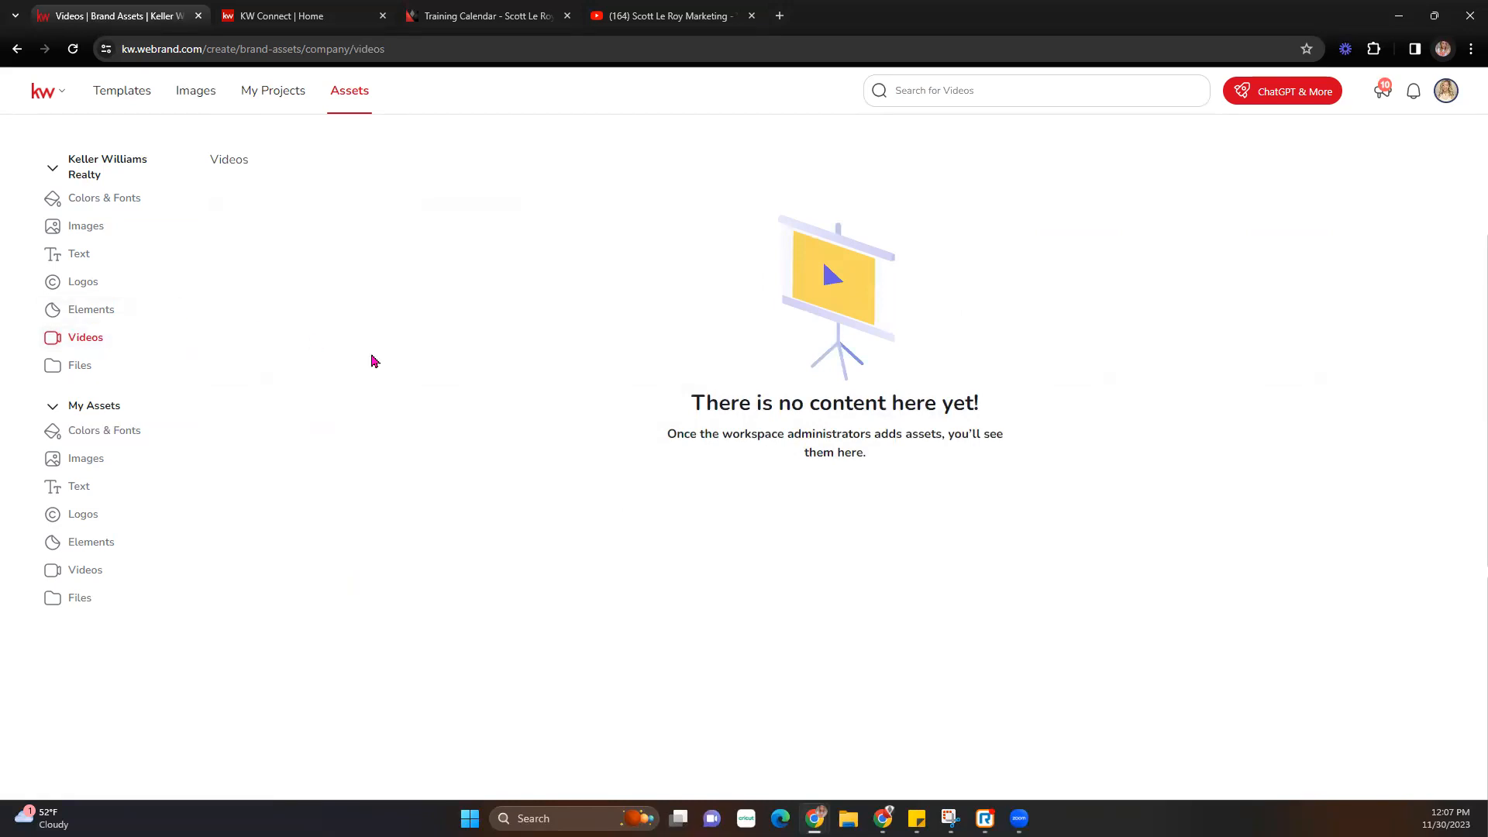
left_click(74, 366)
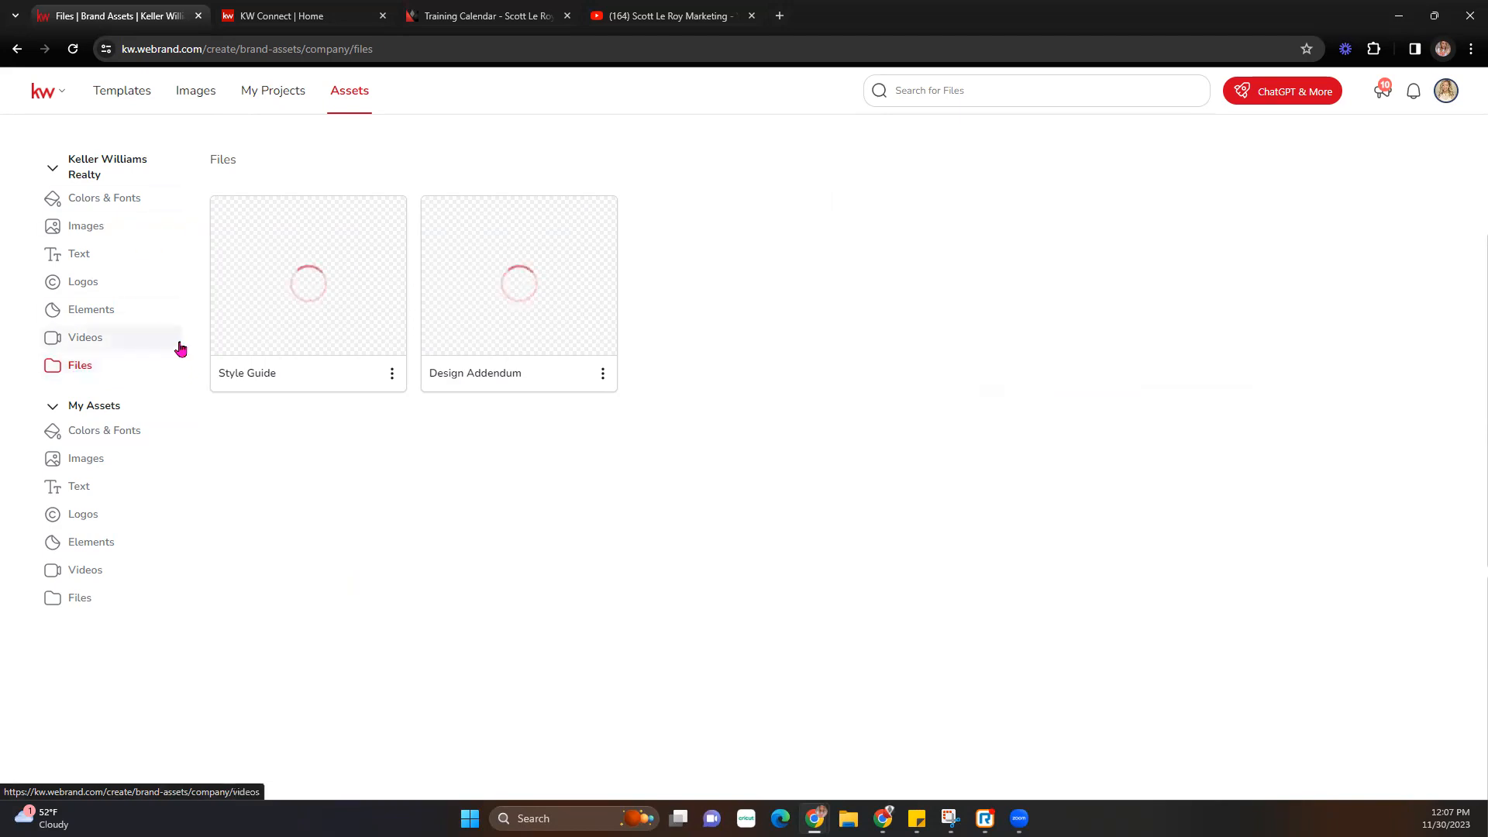
right_click(171, 206)
key("Escape")
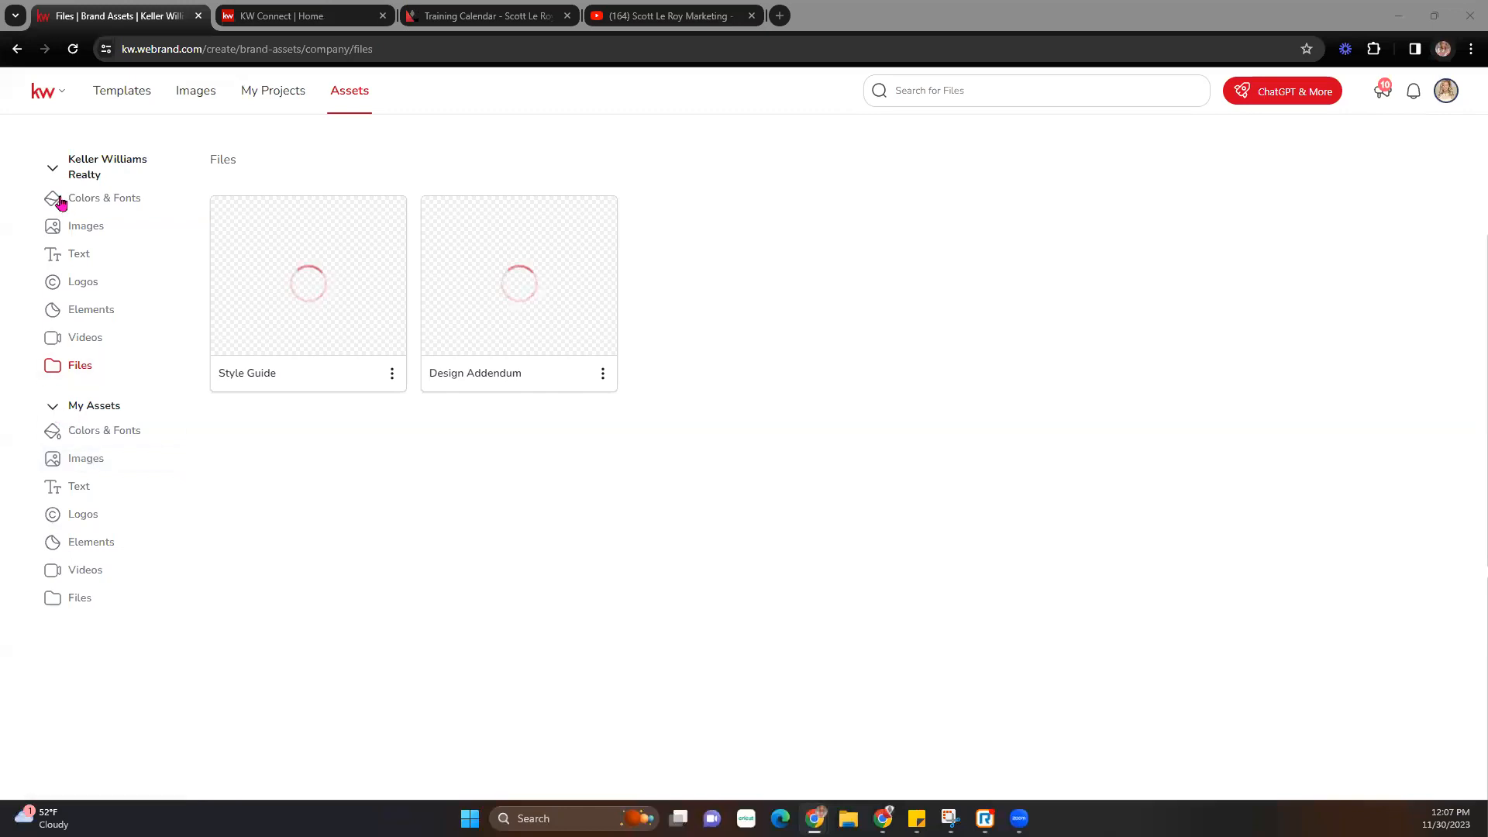
left_click(52, 170)
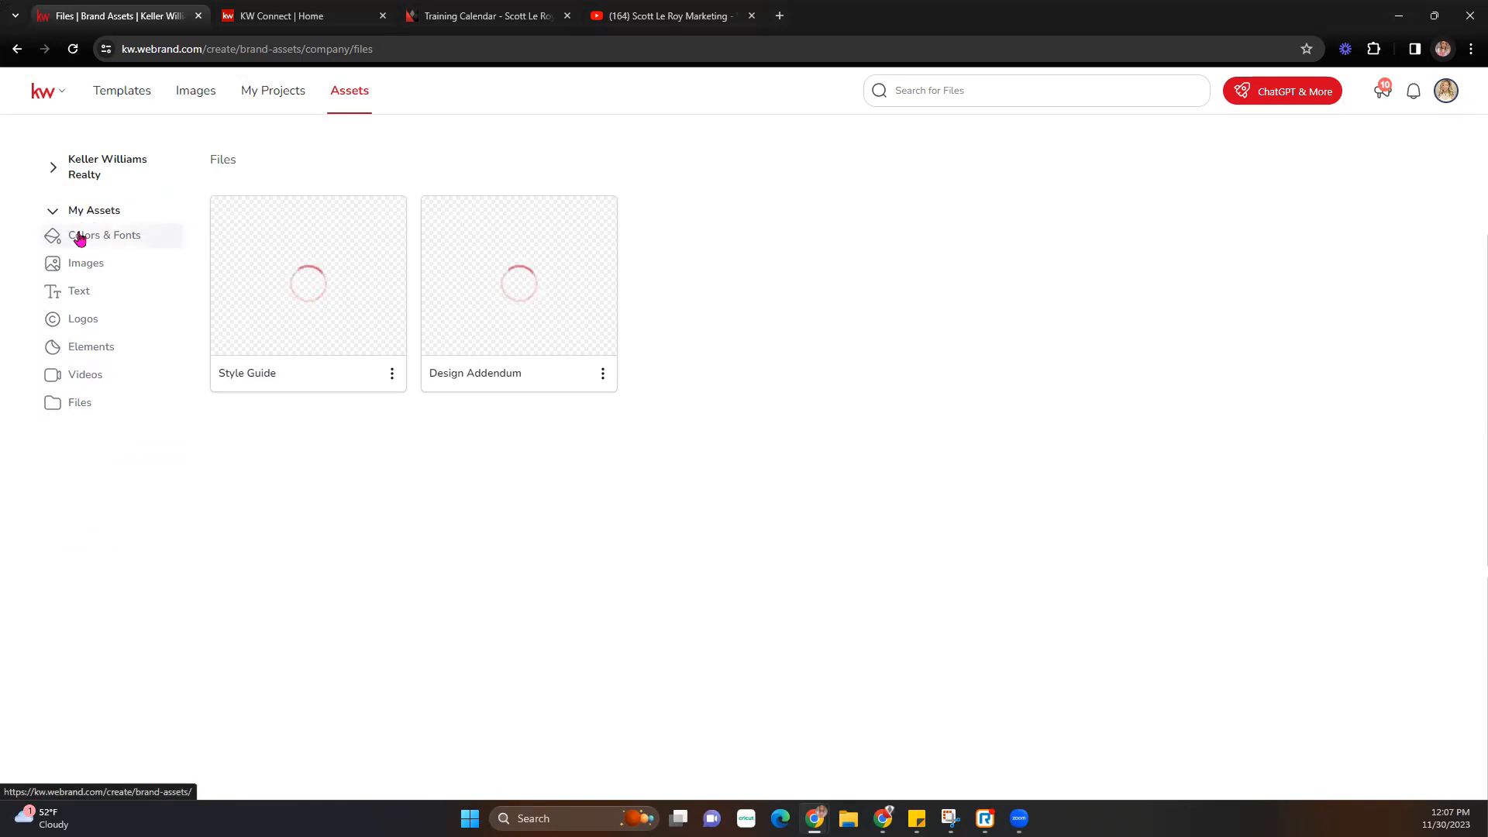
- Check My Assets Colors & Fonts and agent photo Images, then move to the KW Connect Home tab
left_click(80, 236)
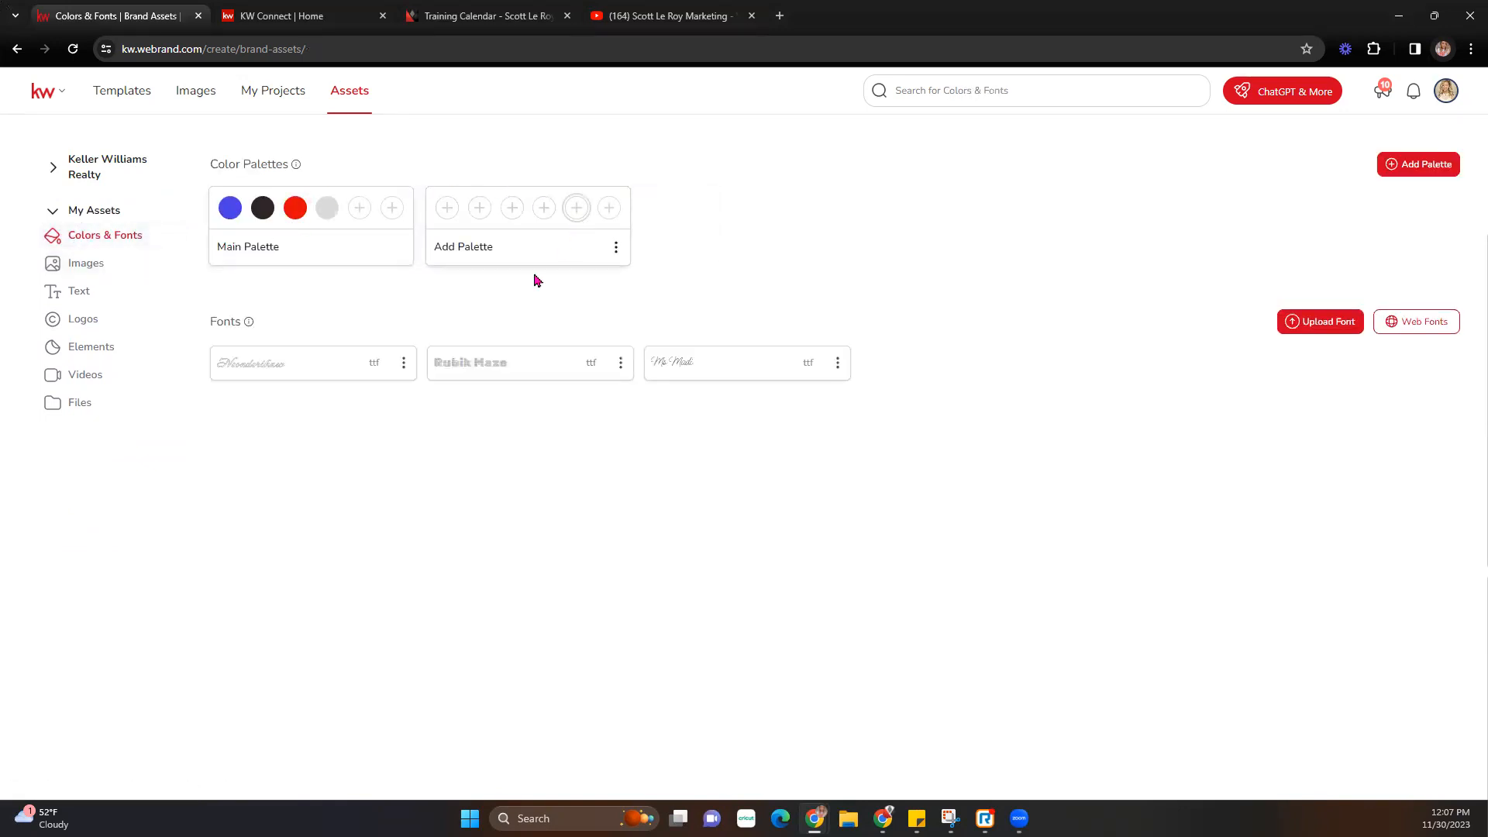
left_click(98, 267)
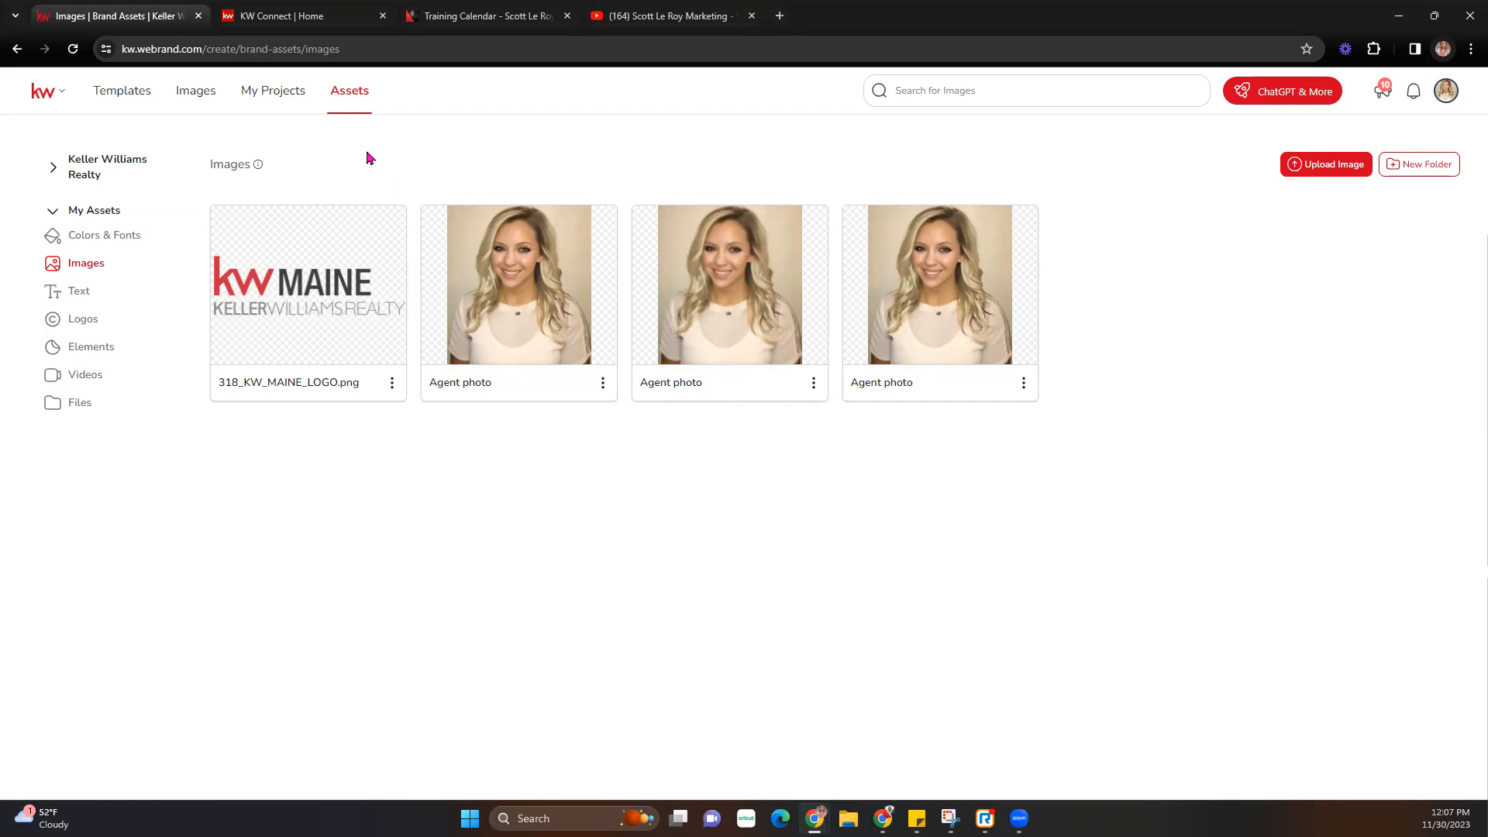
left_click(282, 16)
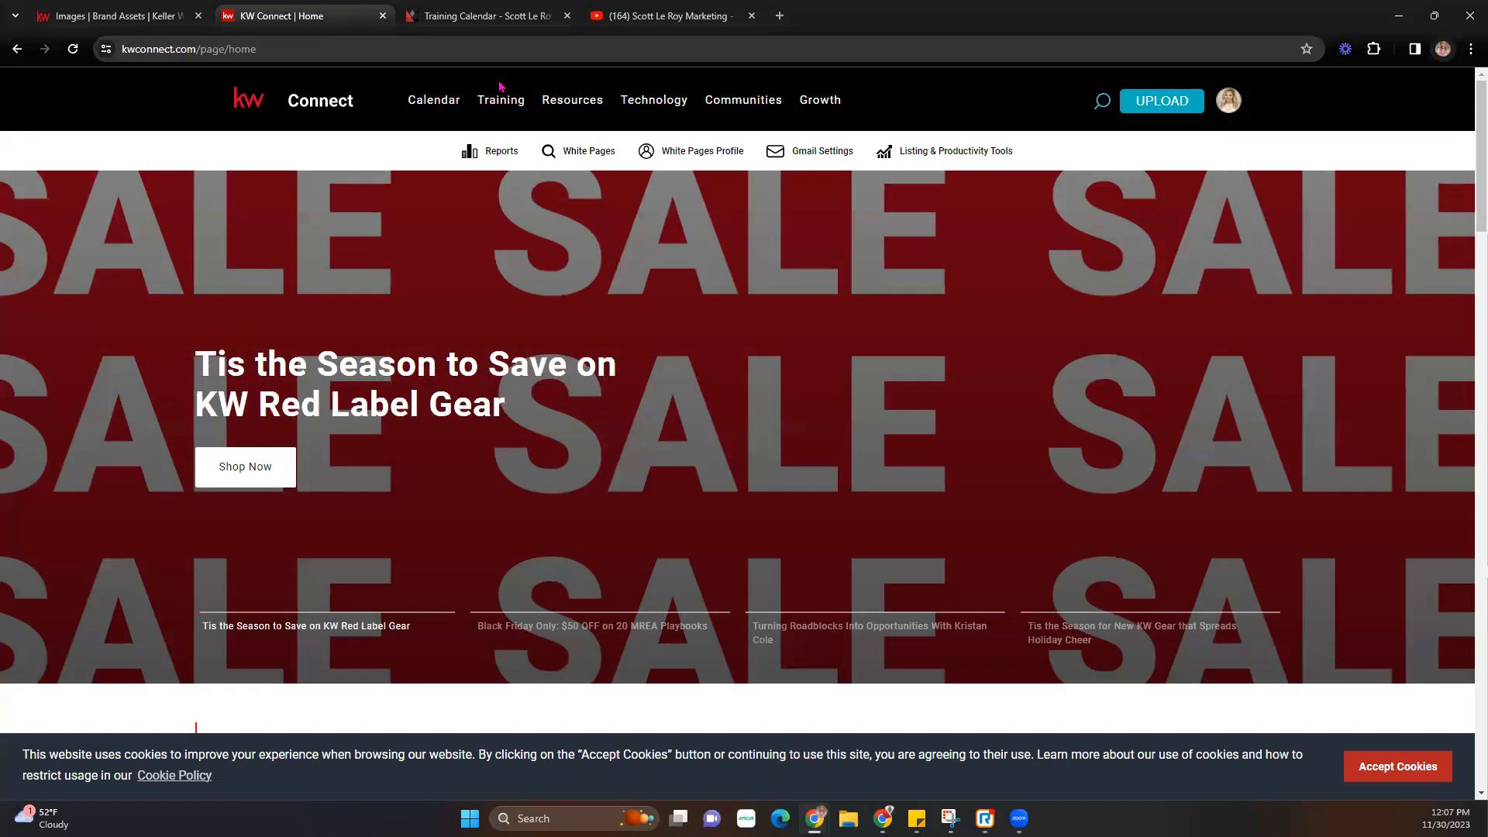
- Go through Training > Resources > Marketing to the Logos and Branding page with the KW Identity & Style Guide
mouse_move(500, 98)
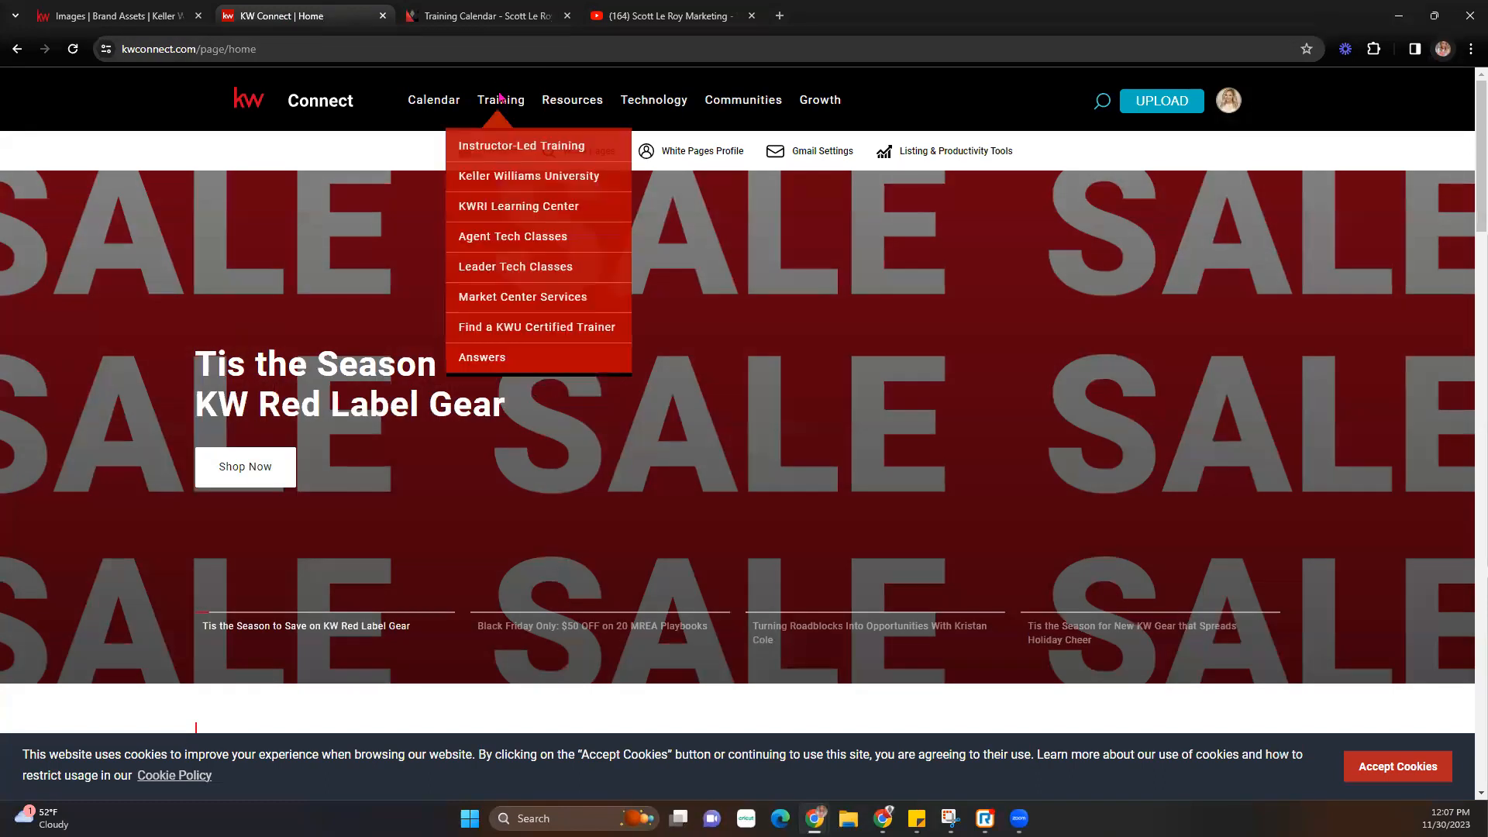
mouse_move(577, 101)
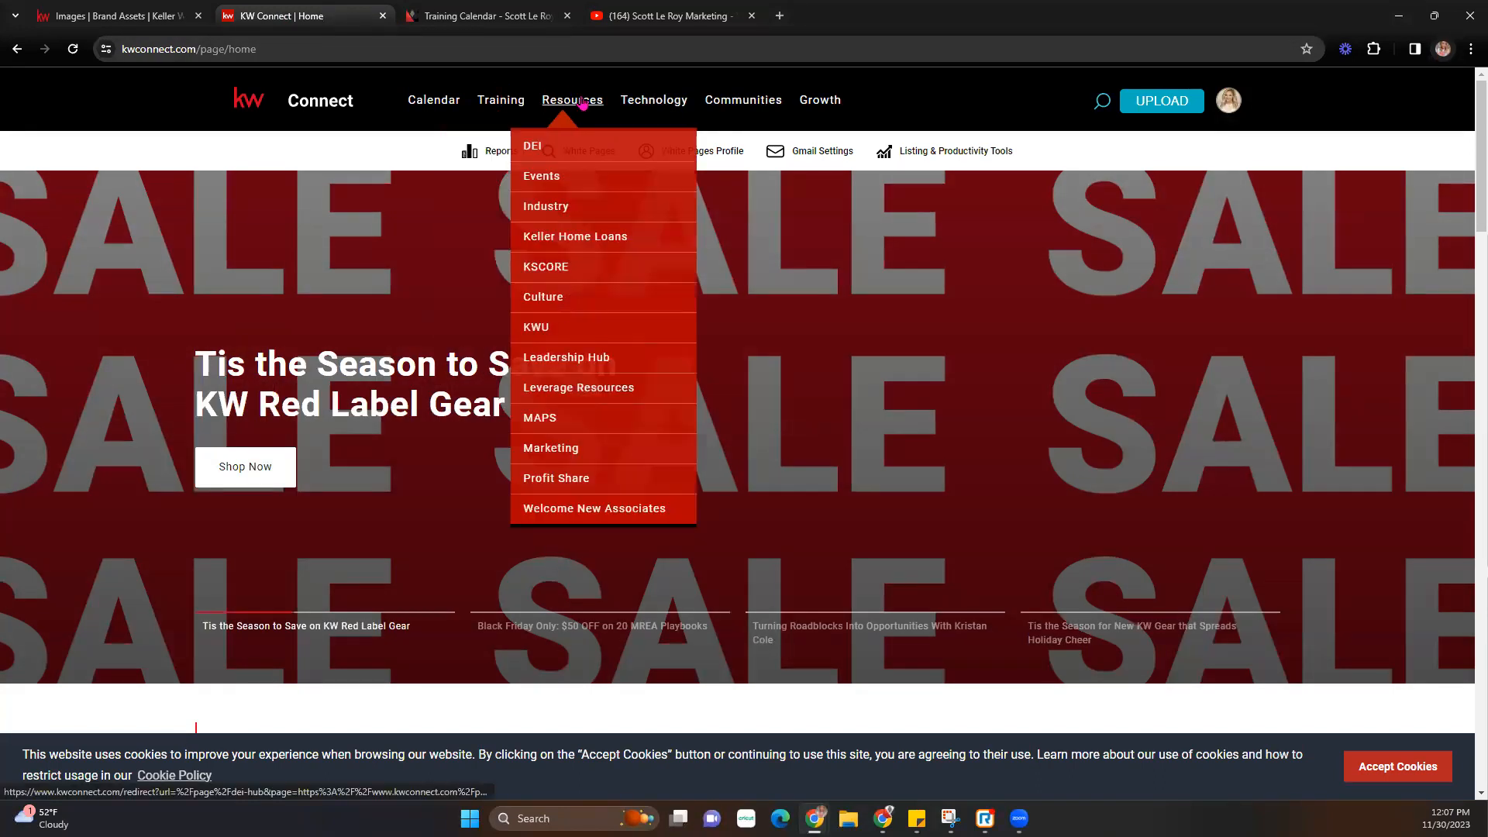
left_click(555, 455)
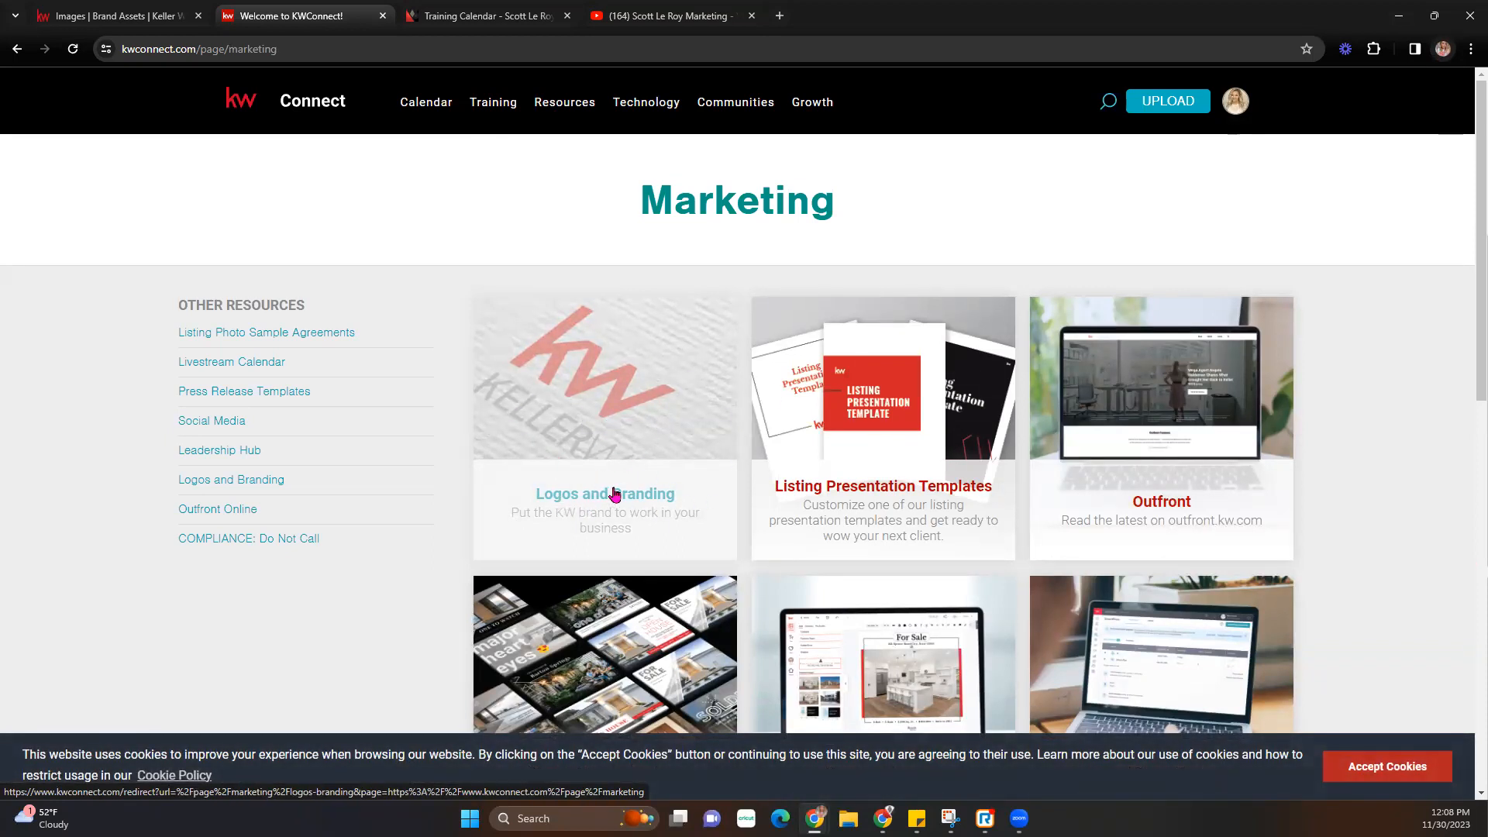
left_click(606, 417)
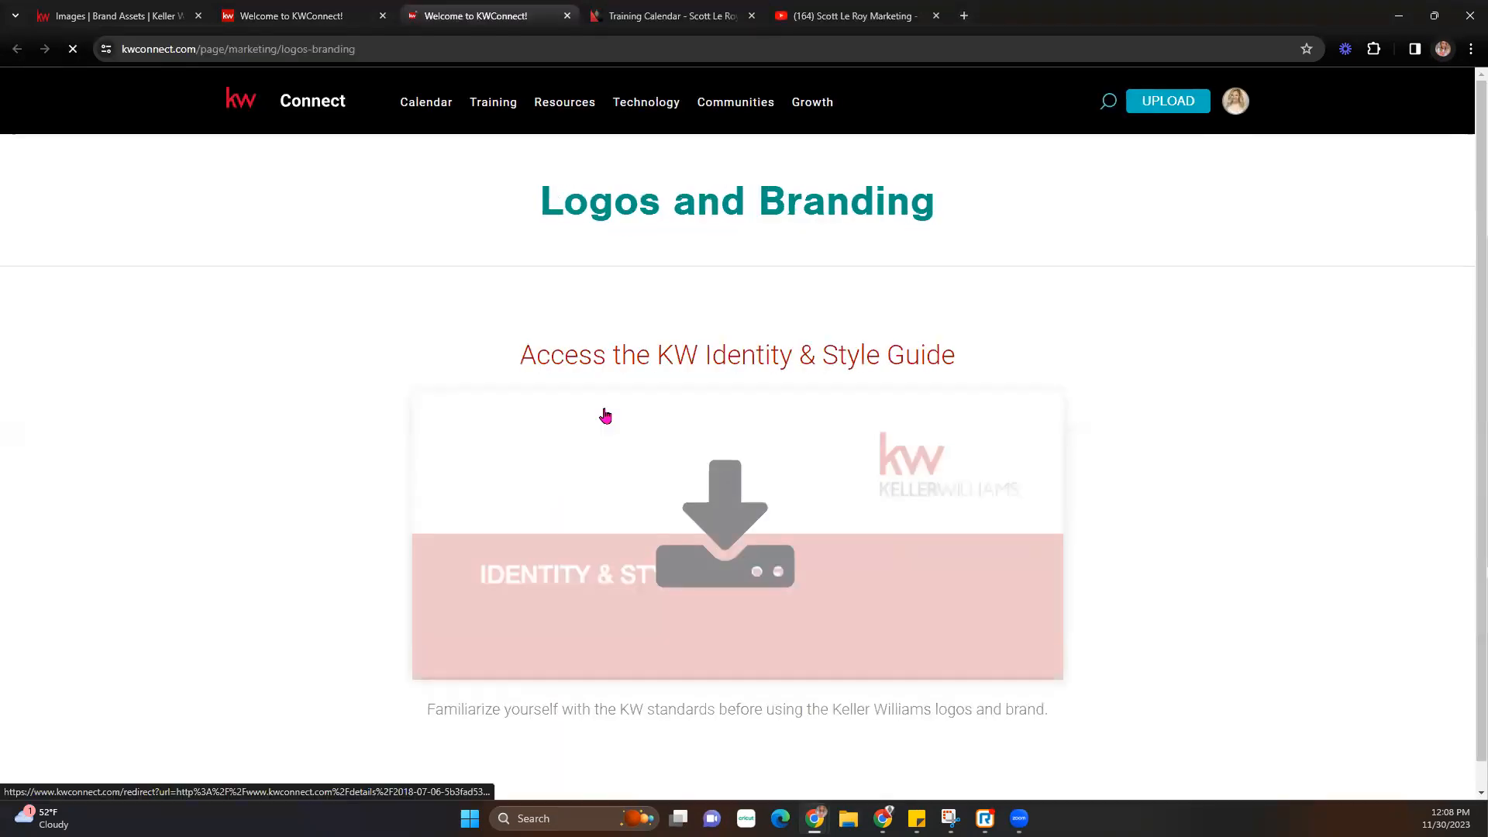
- Search '1', preview the Austin Southwest logo, and download 1_AustinSouthWest (1).zip (2.6 MB)
scroll(852, 411, "down", 5)
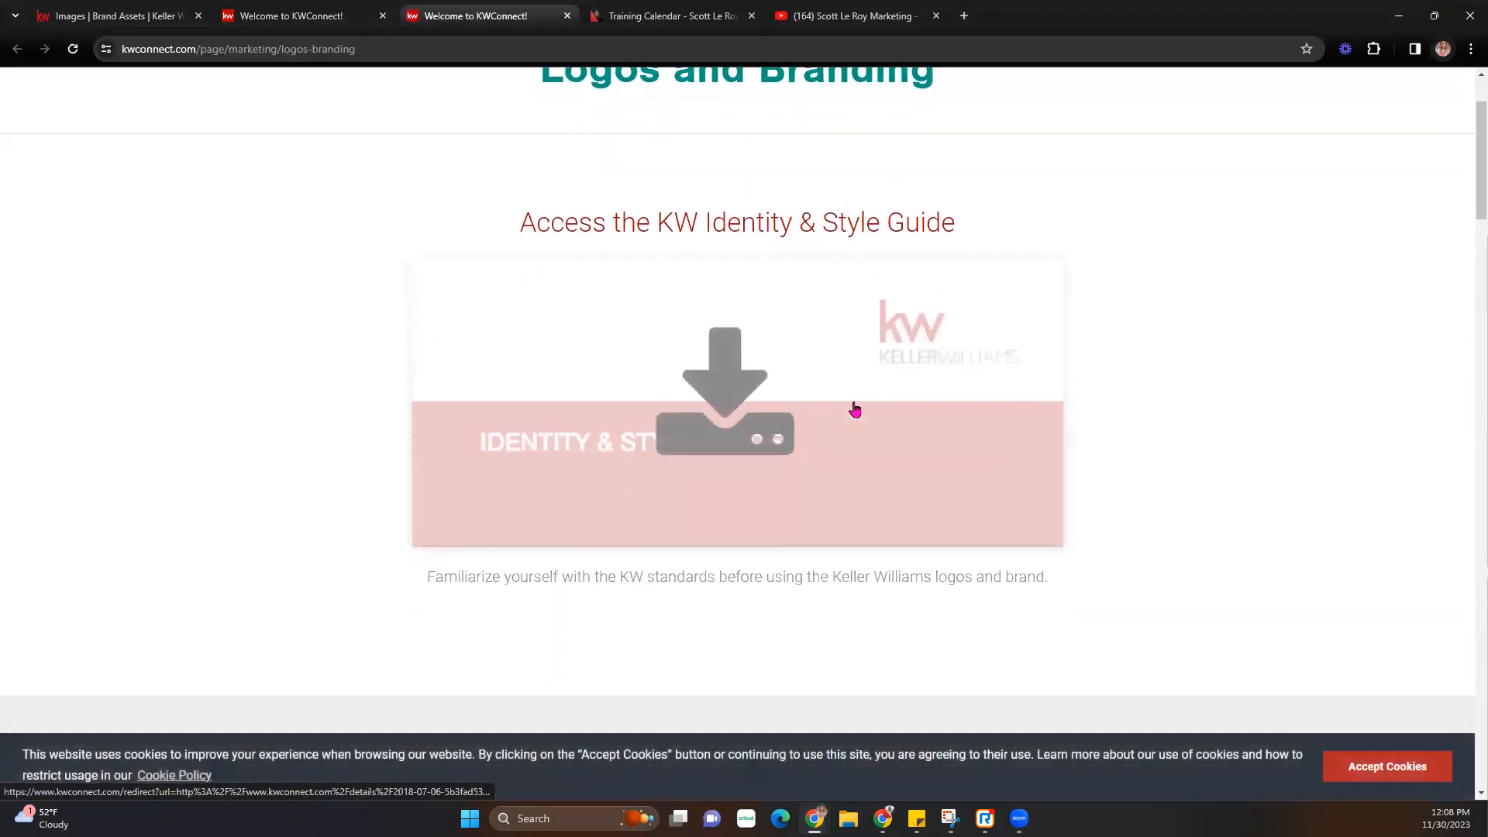
scroll(855, 410, "down", 10)
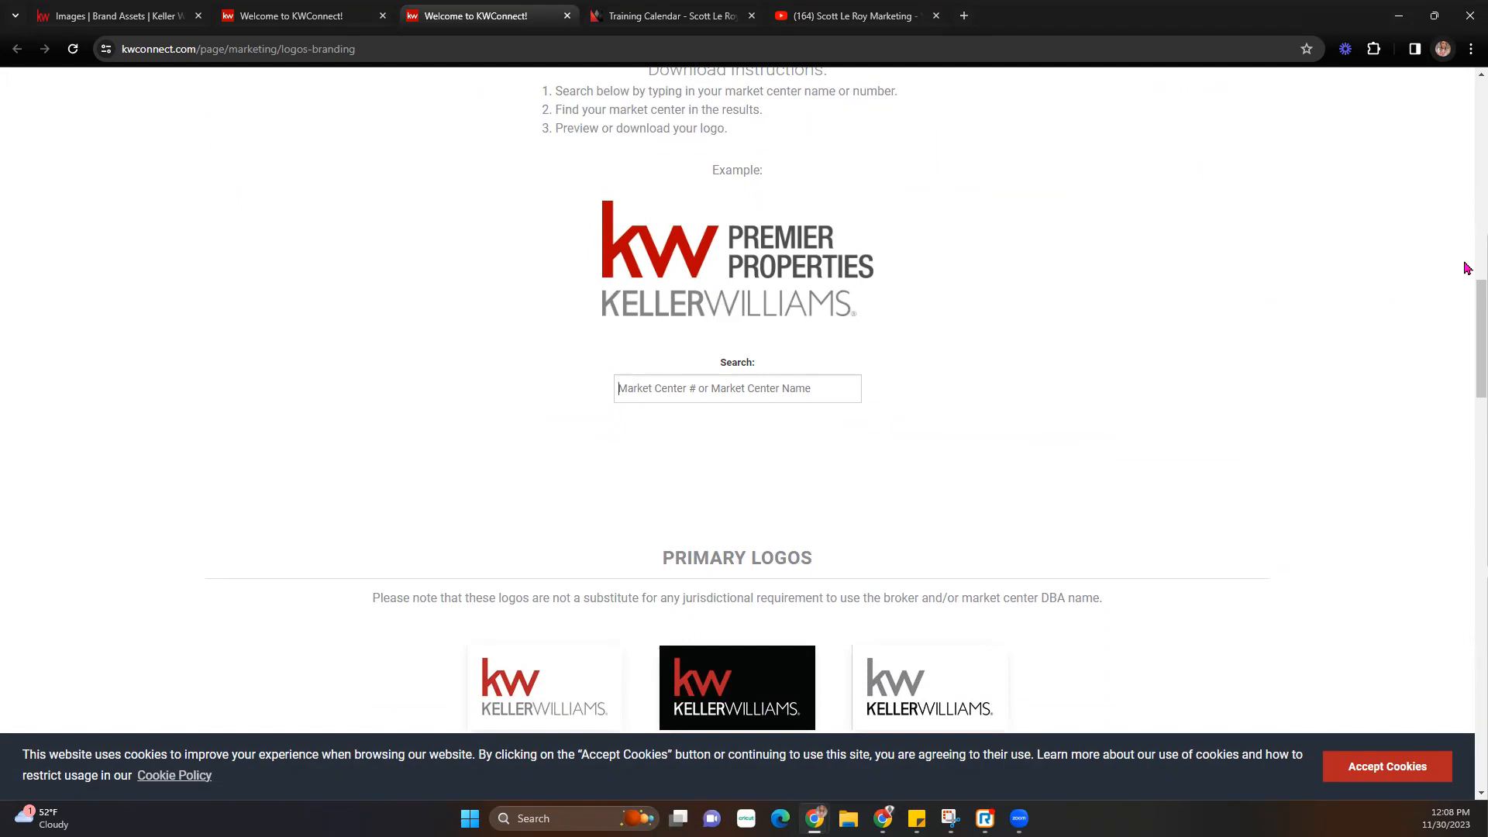
type("1")
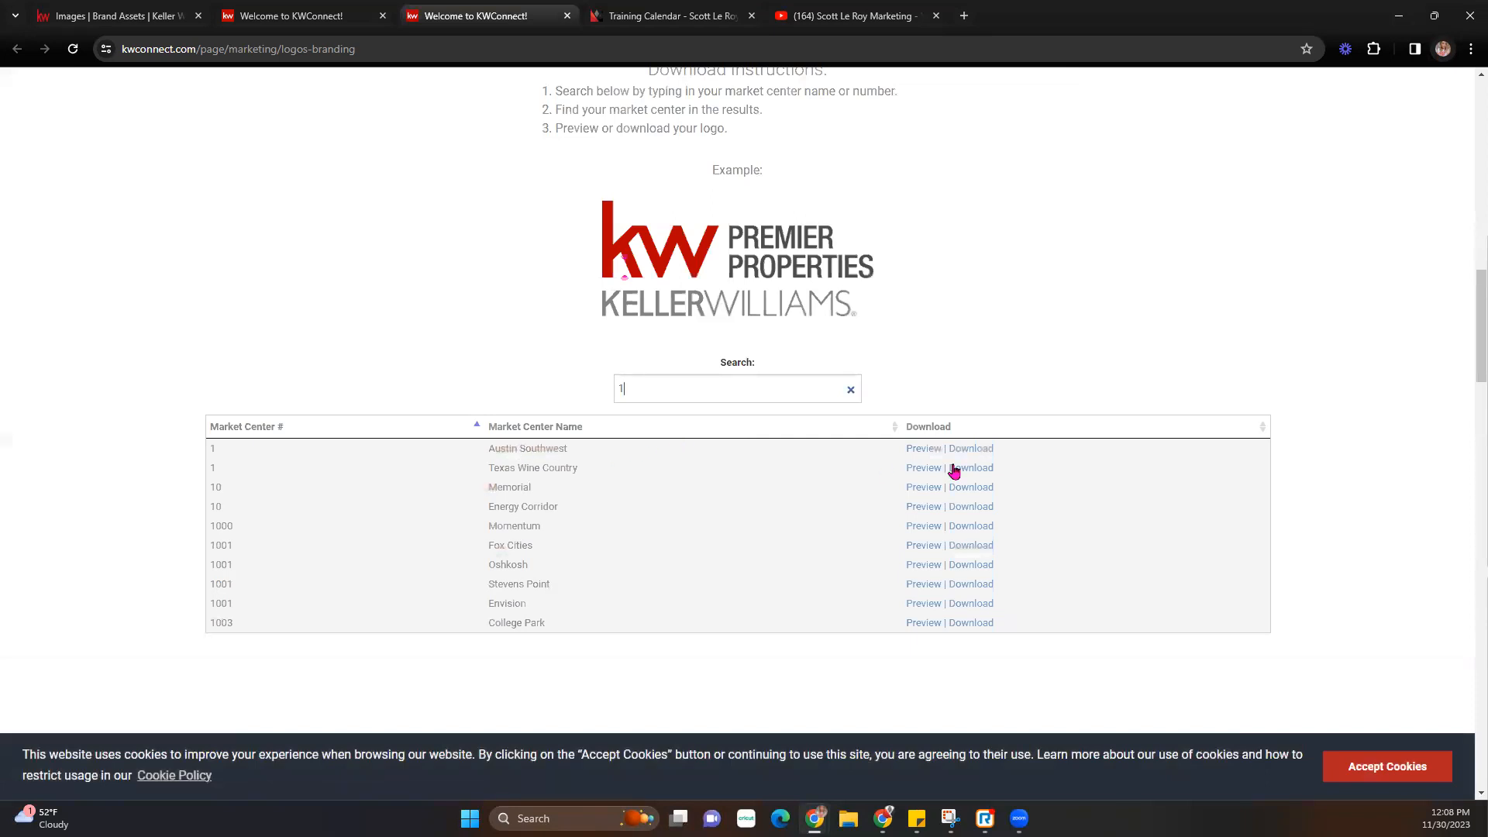
left_click(923, 449)
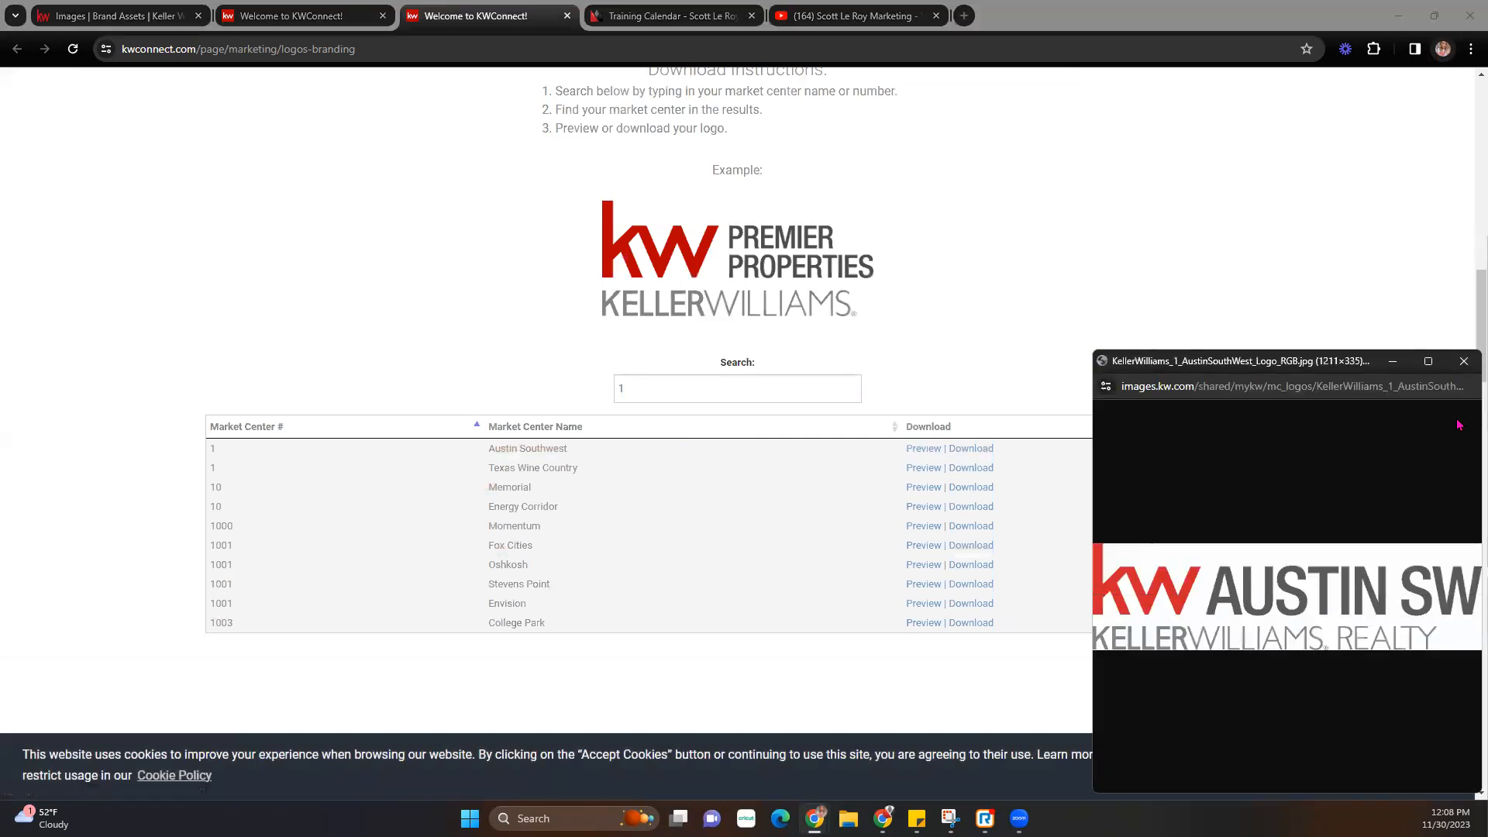
left_click(1464, 361)
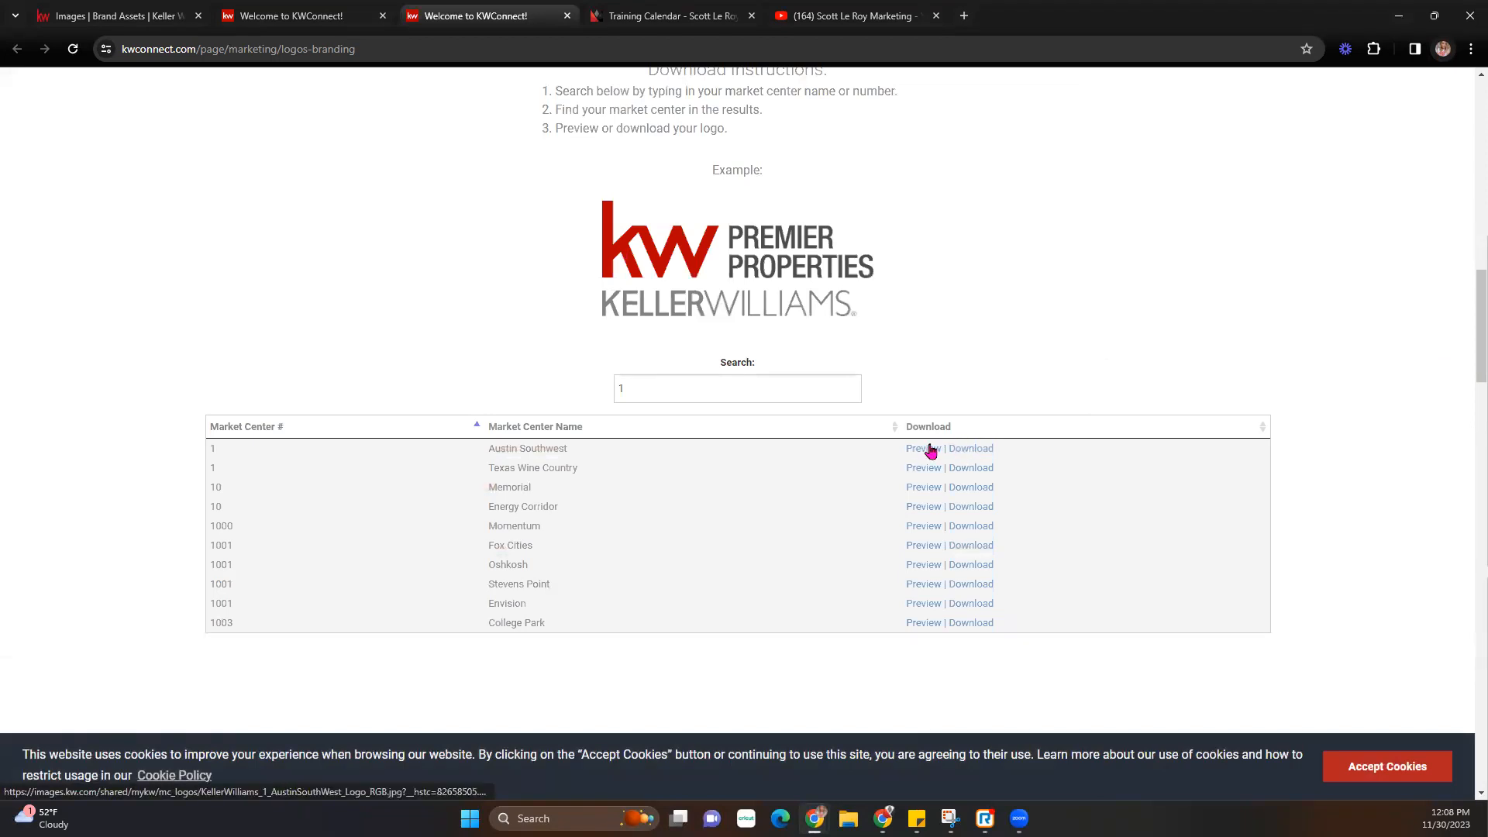
left_click(981, 453)
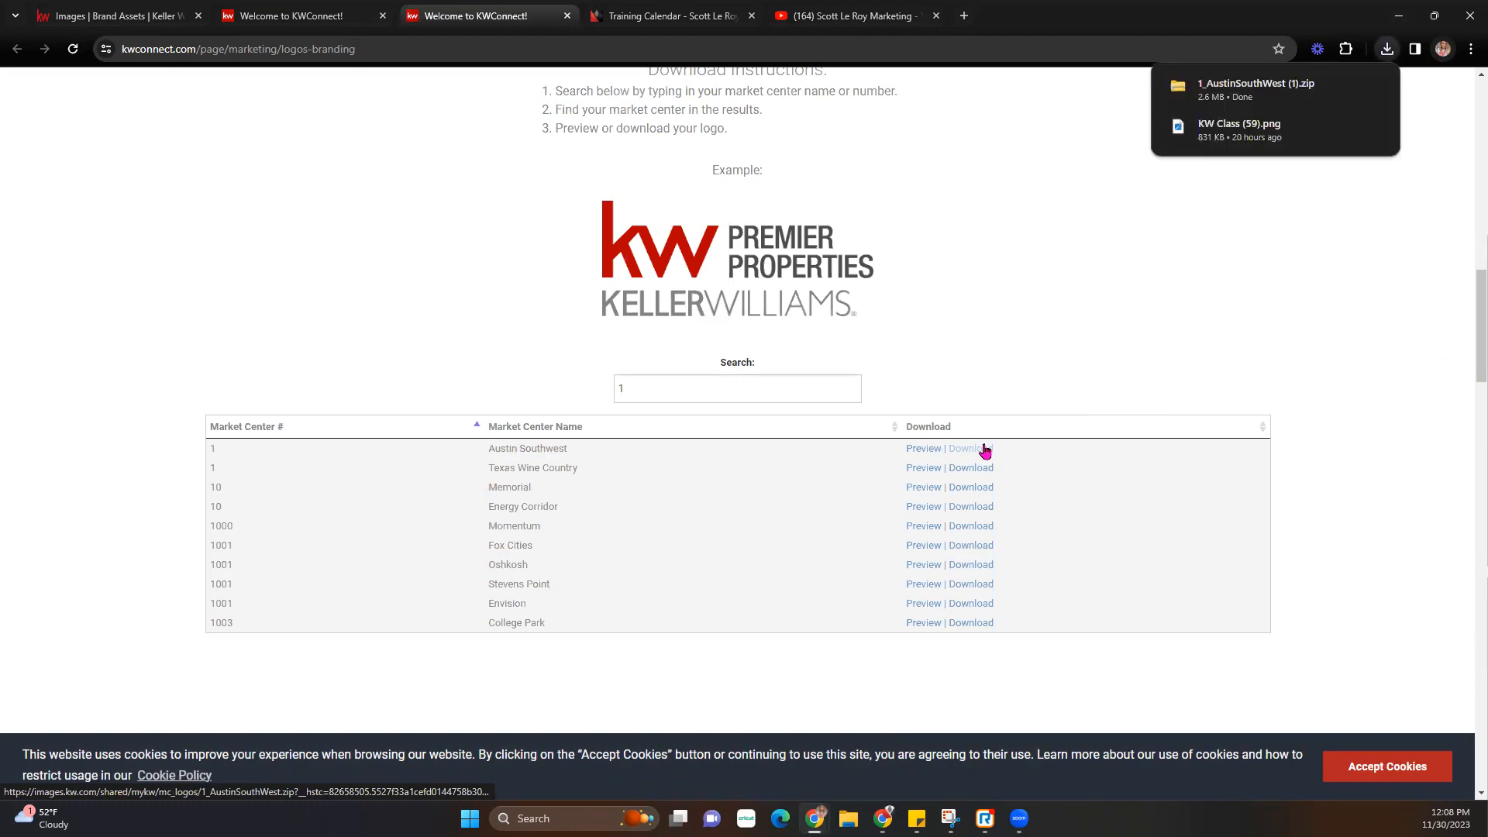
- Open the downloaded logo zip and go to the 1_AustinSouthWest (1) folder in Downloads
left_click(1261, 91)
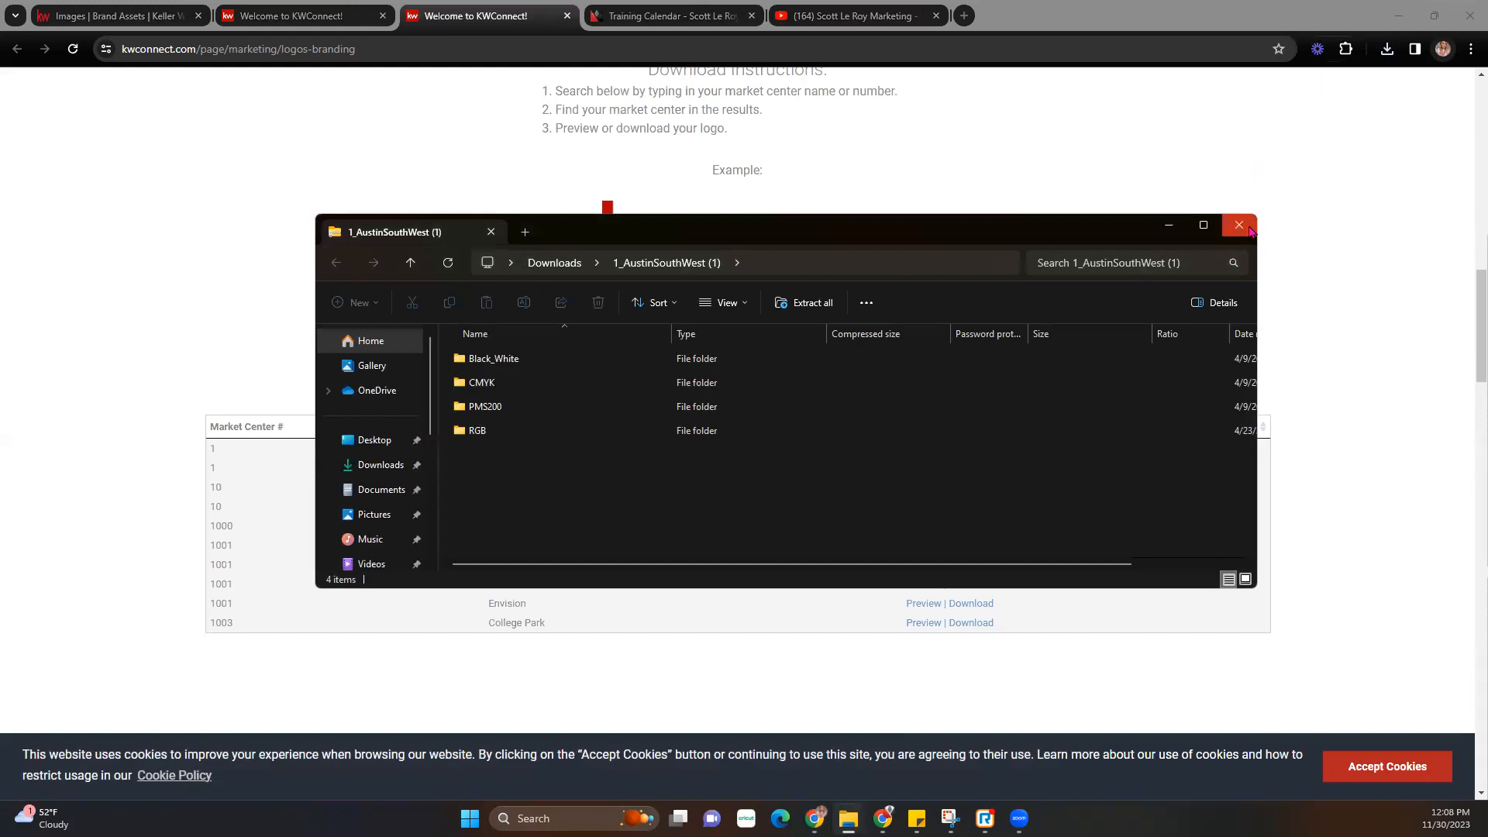
left_click(374, 440)
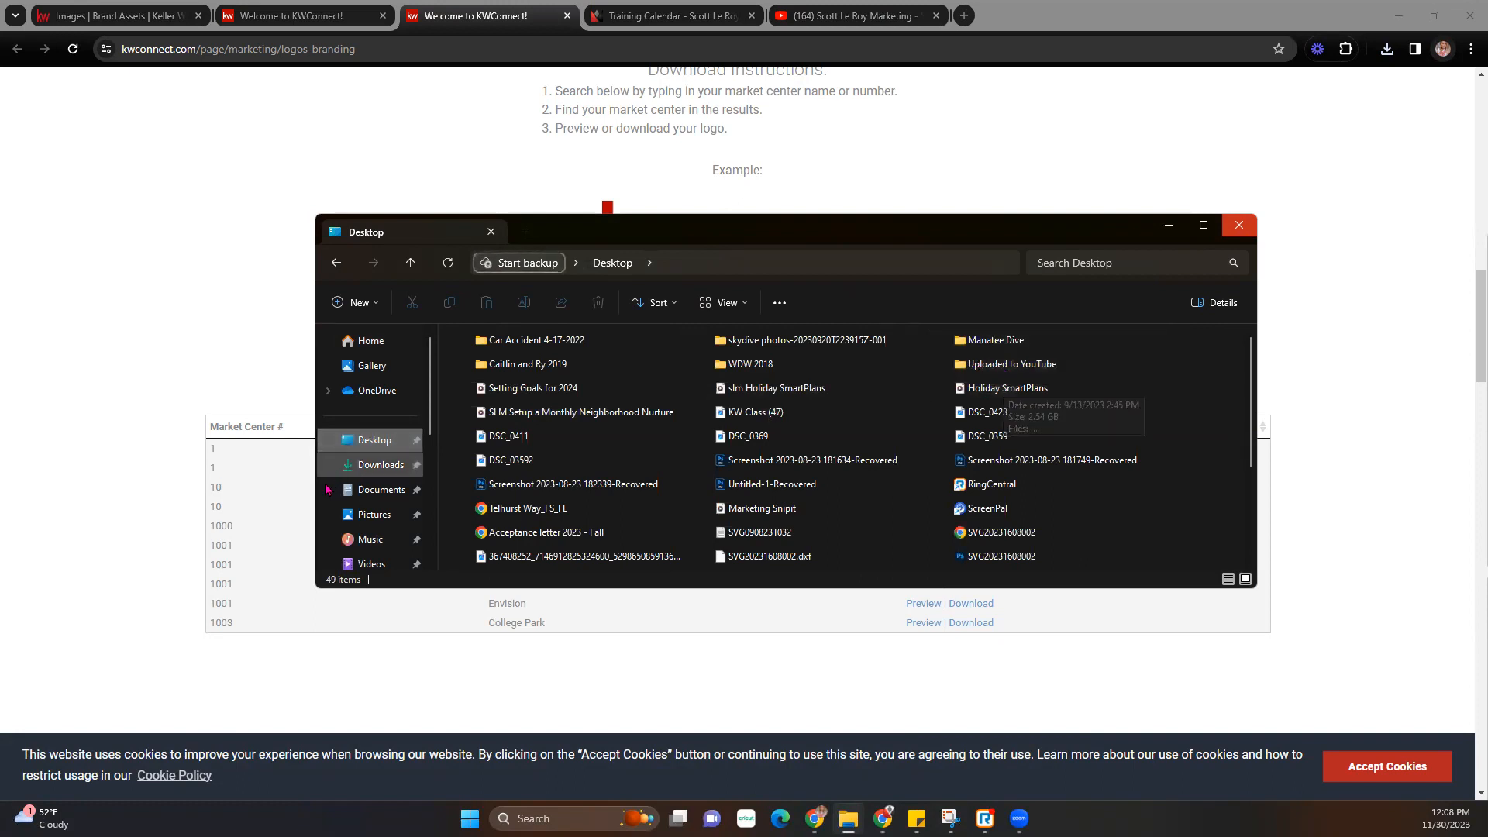
left_click(380, 465)
double_click(539, 372)
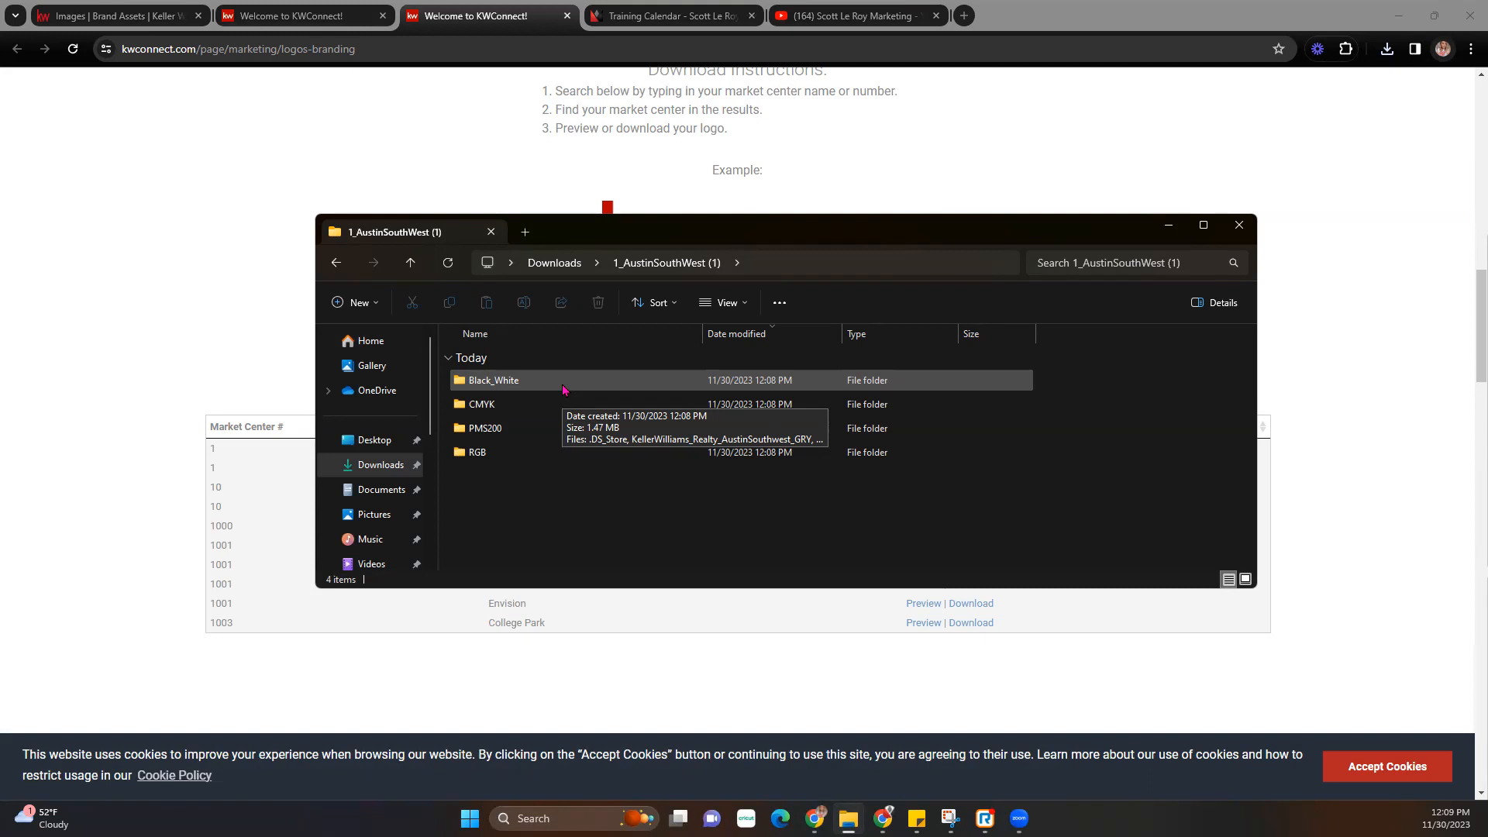
- Show the Black_White logo files as extra large icons and scroll through them
double_click(563, 389)
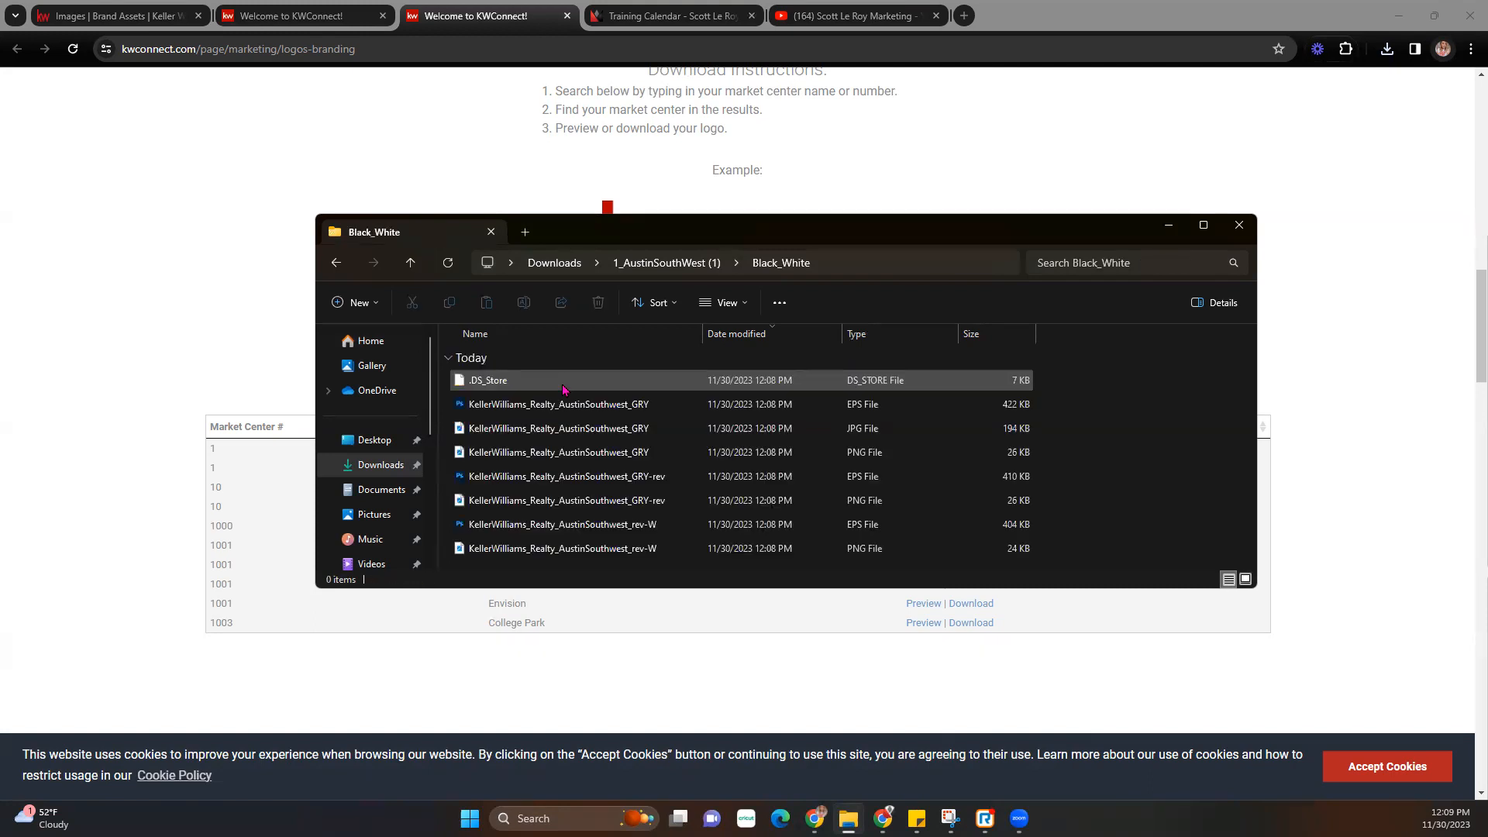
left_click(724, 303)
left_click(740, 340)
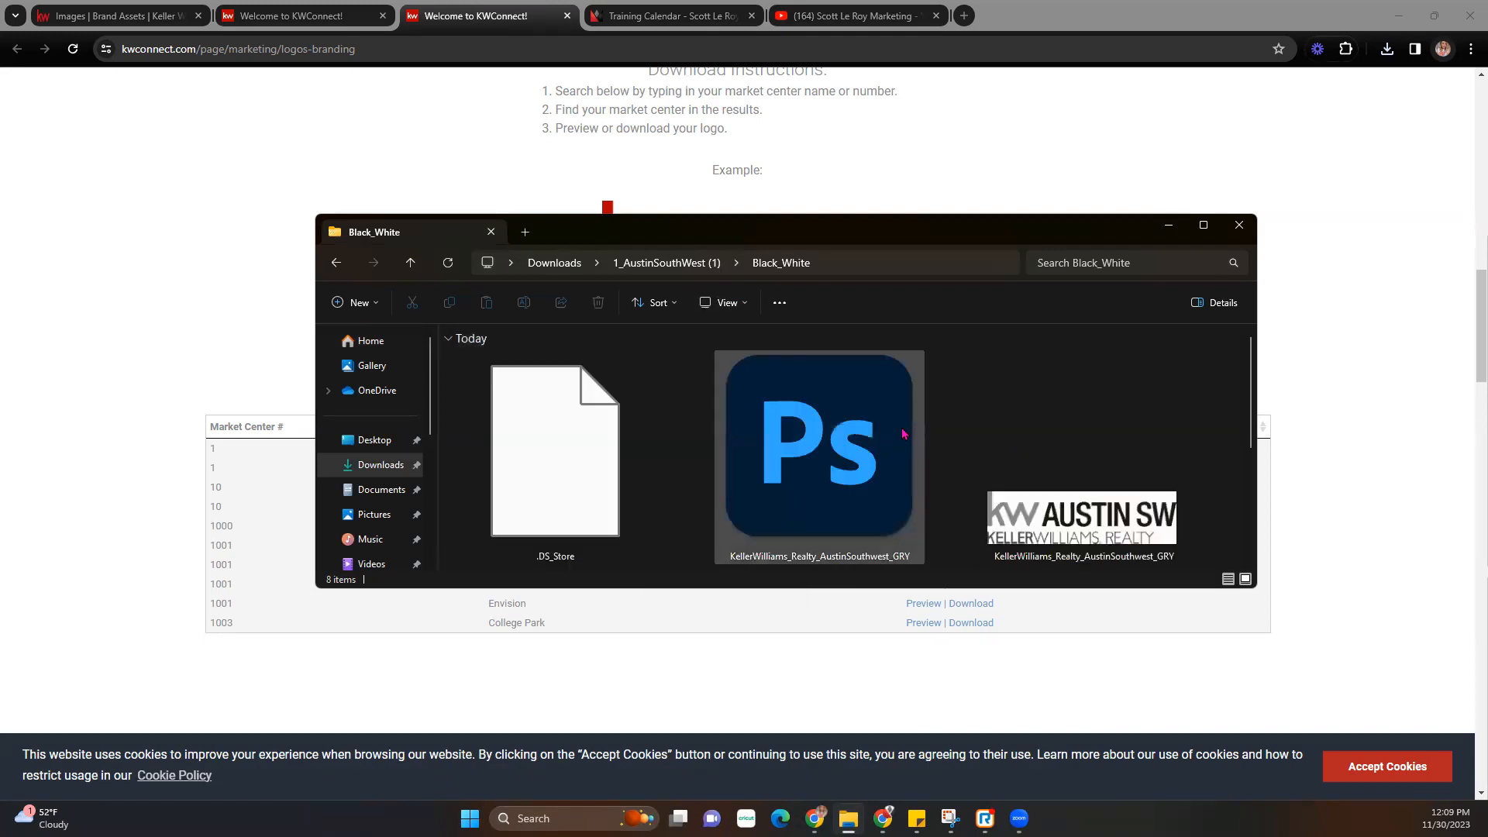
scroll(908, 503, "down", 5)
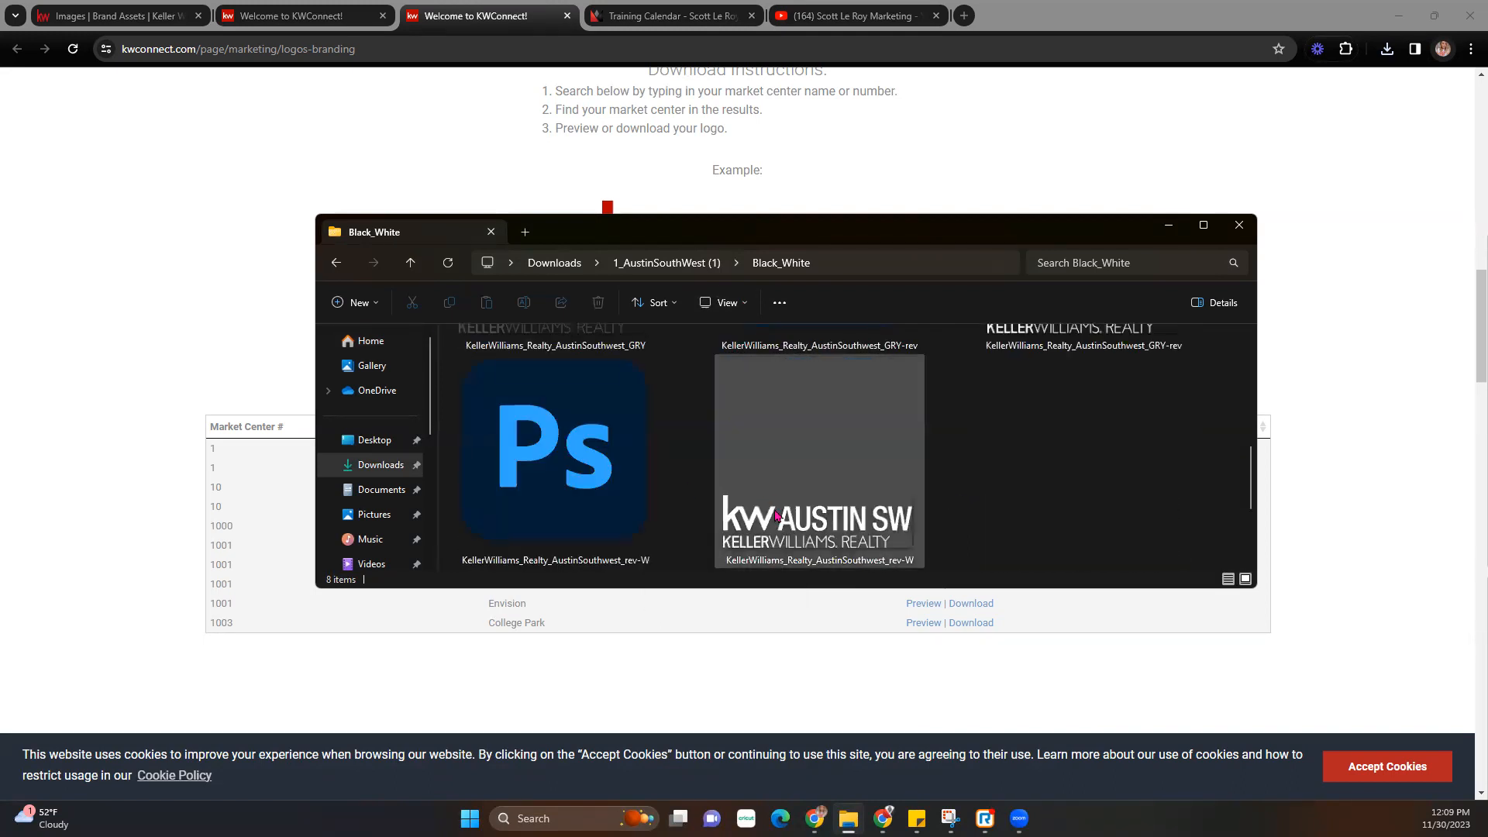
scroll(741, 462, "up", 3)
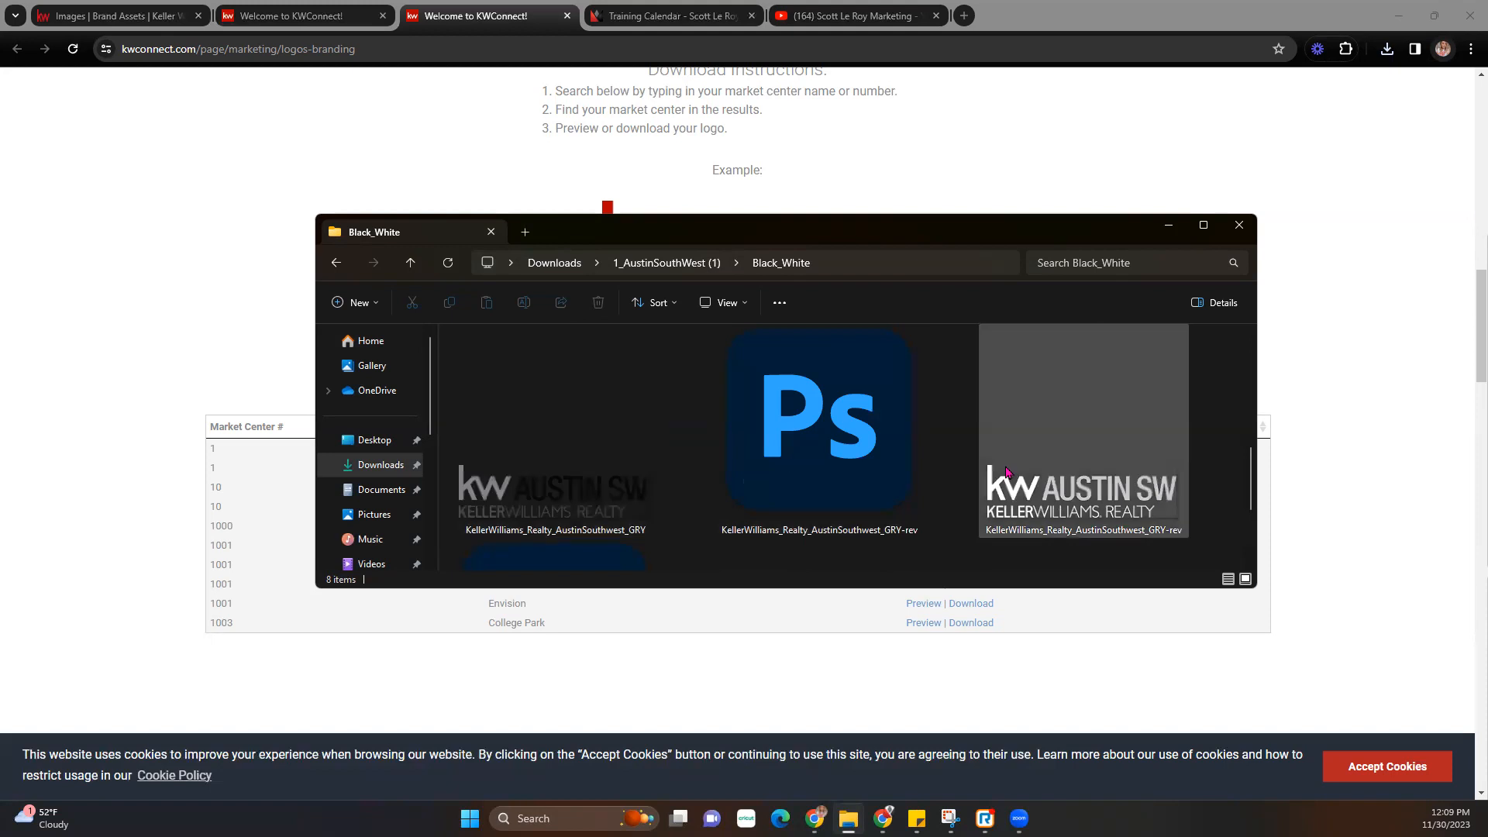
scroll(714, 465, "down", 3)
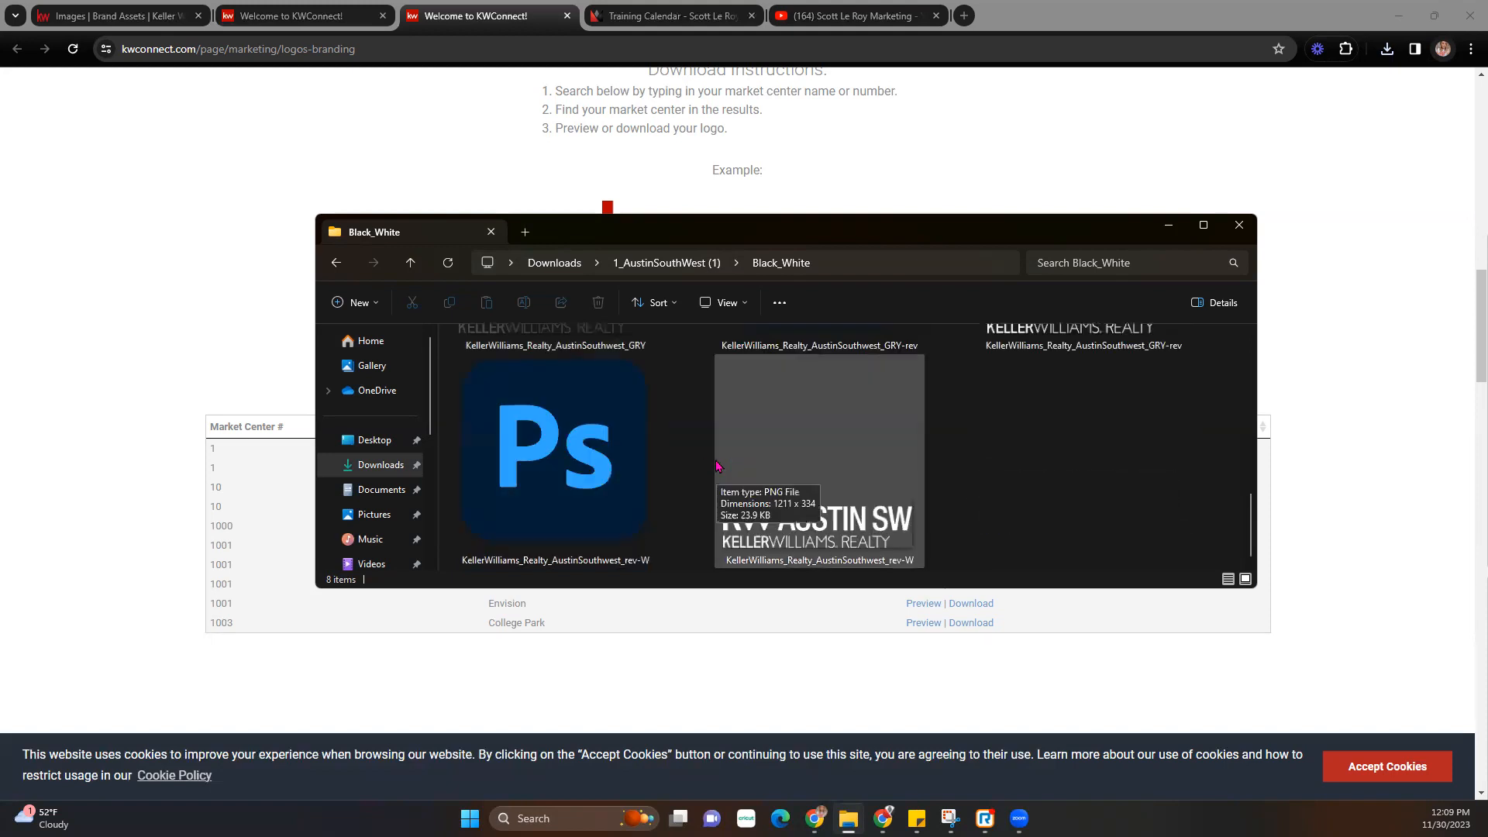
scroll(969, 486, "up", 5)
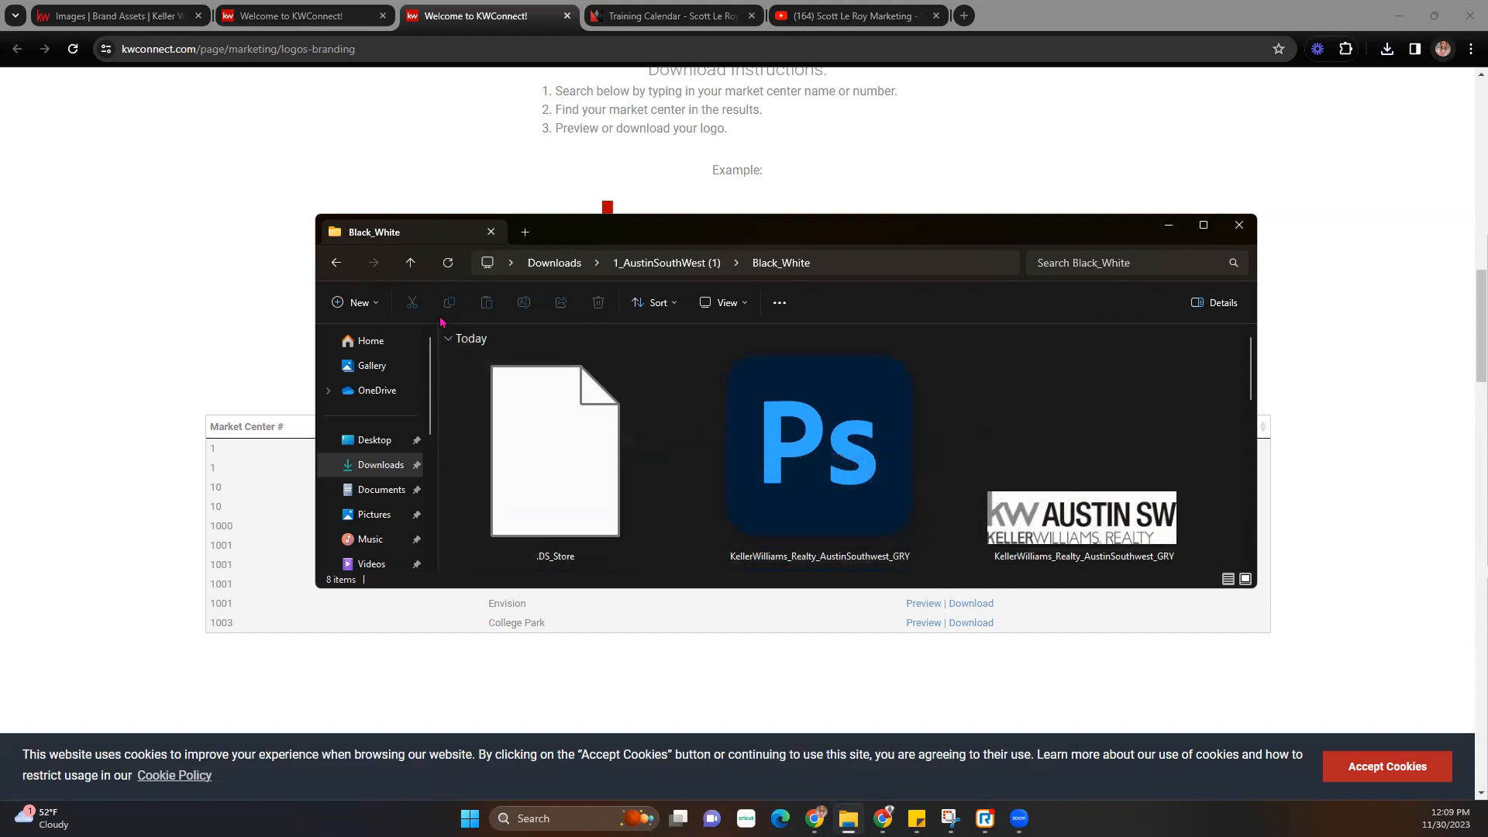
scroll(1027, 489, "down", 3)
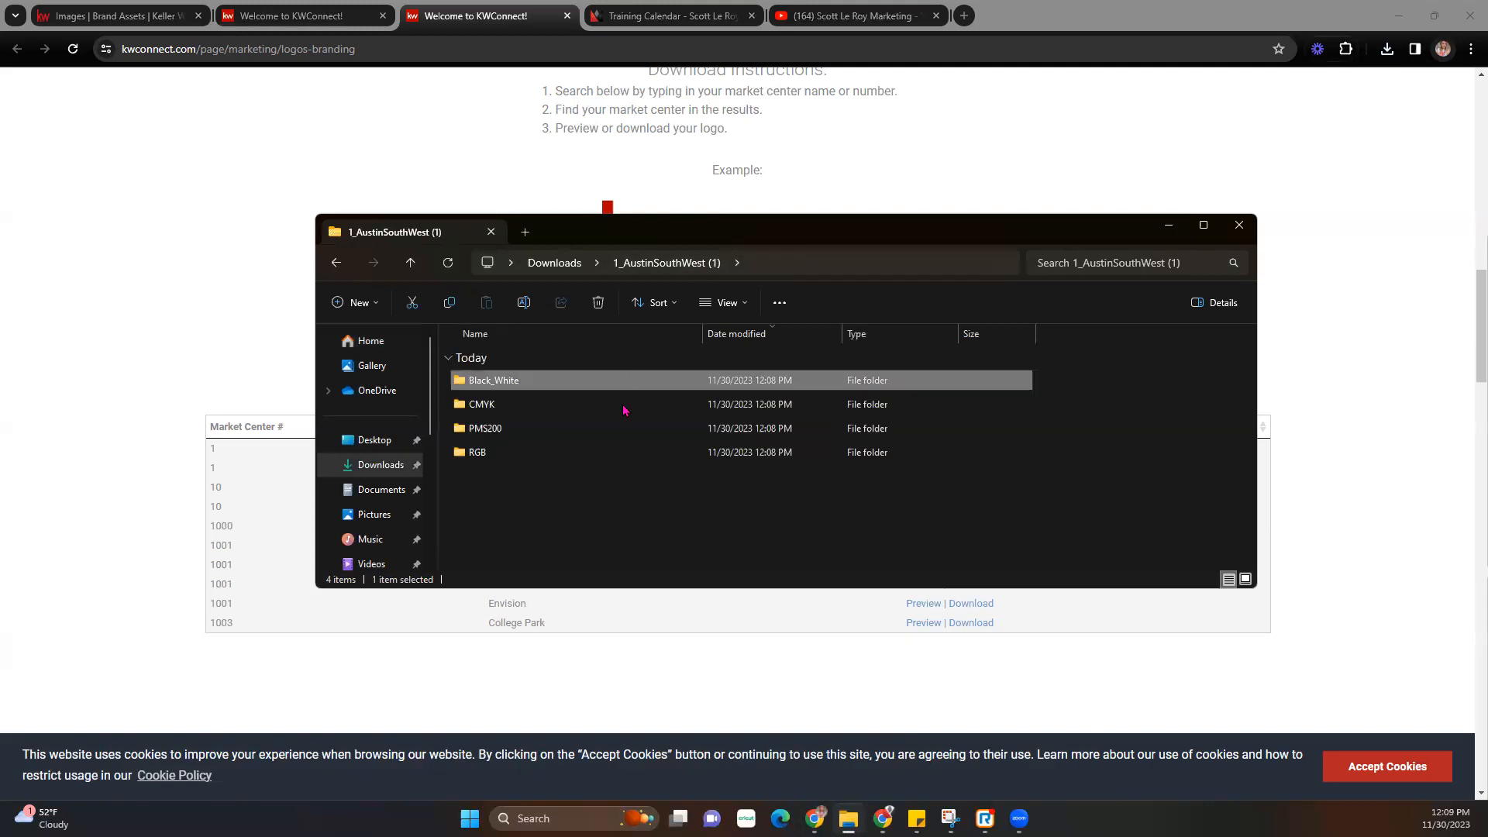
- Go back up and show the CMYK folder's logo files as extra large icons
left_click(647, 263)
double_click(502, 404)
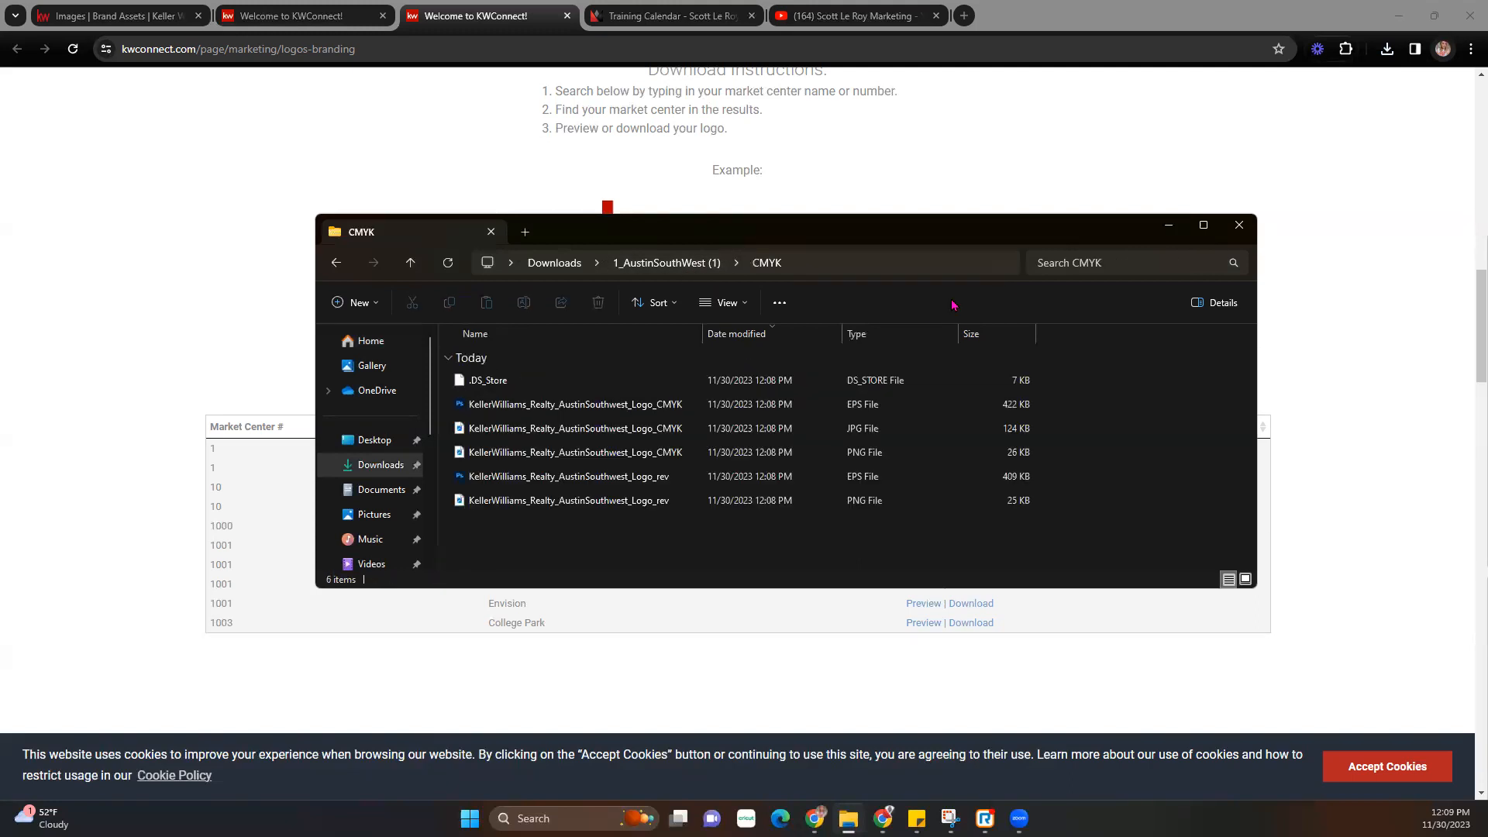
left_click(731, 305)
left_click(732, 337)
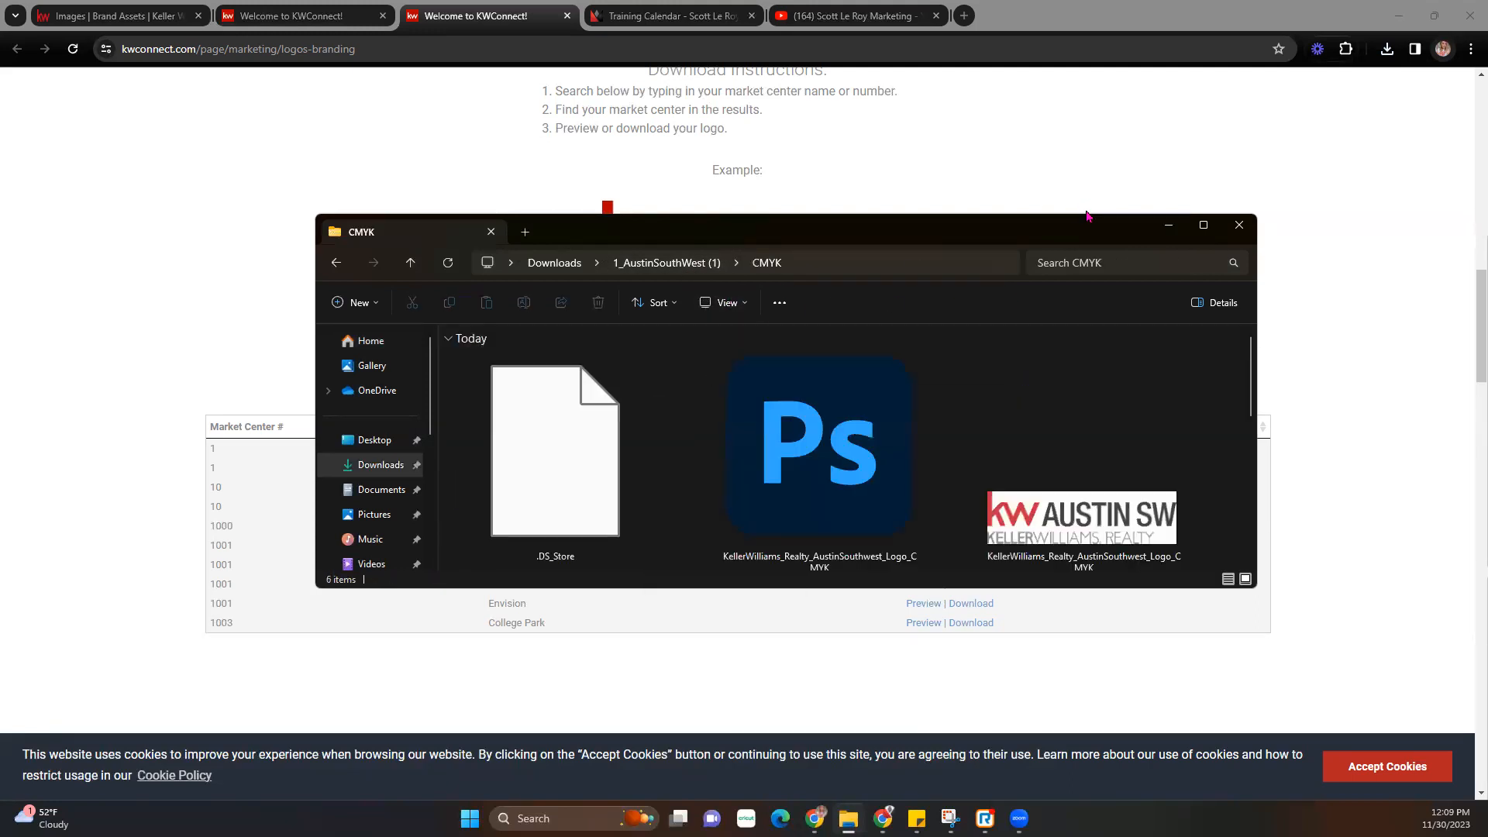
- Make the Explorer window taller, move it right and down, and narrow it
left_click_drag(1082, 217, 1083, 10)
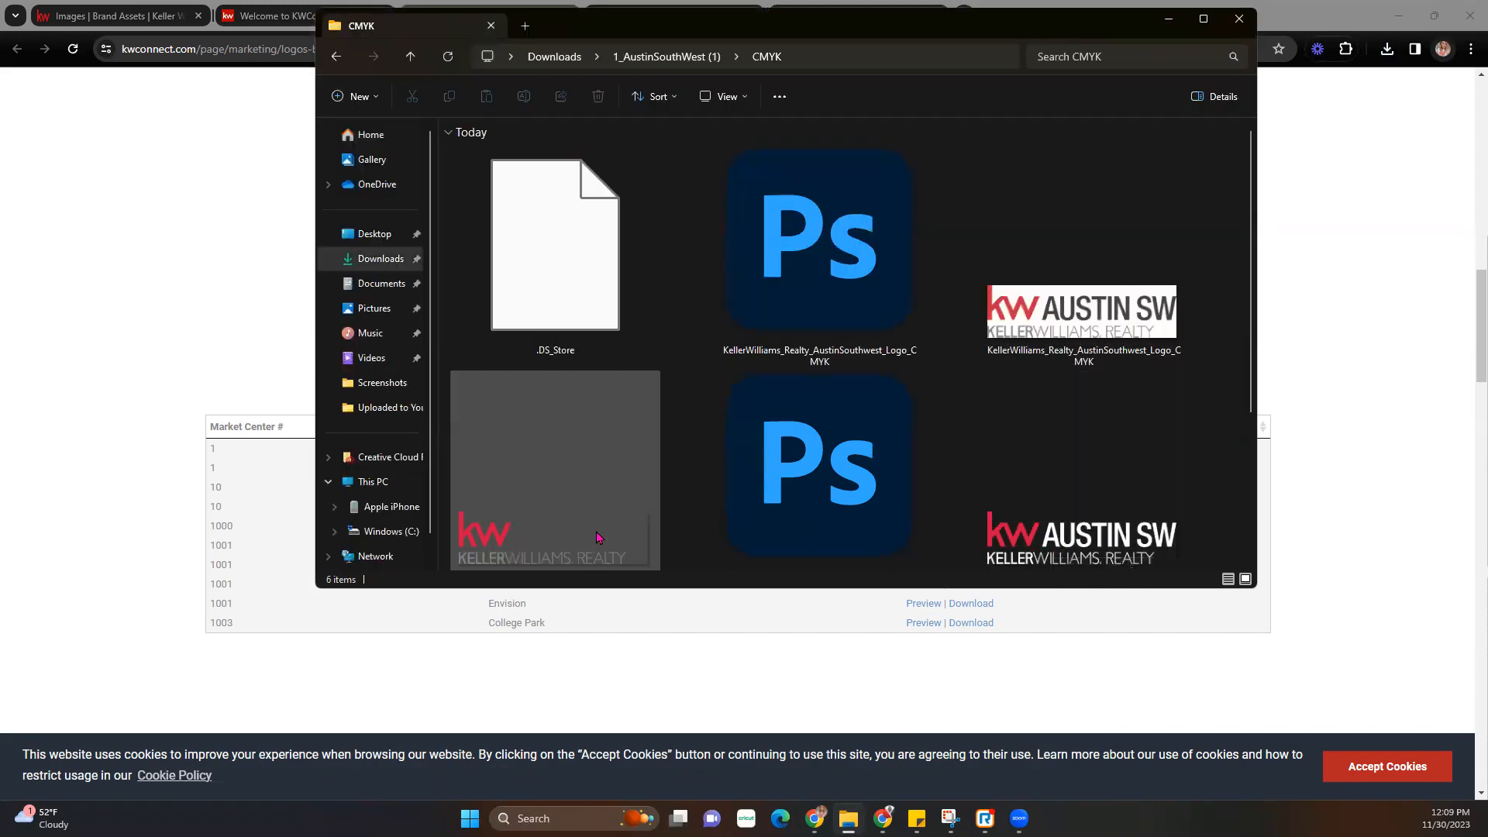
scroll(589, 543, "down", 1)
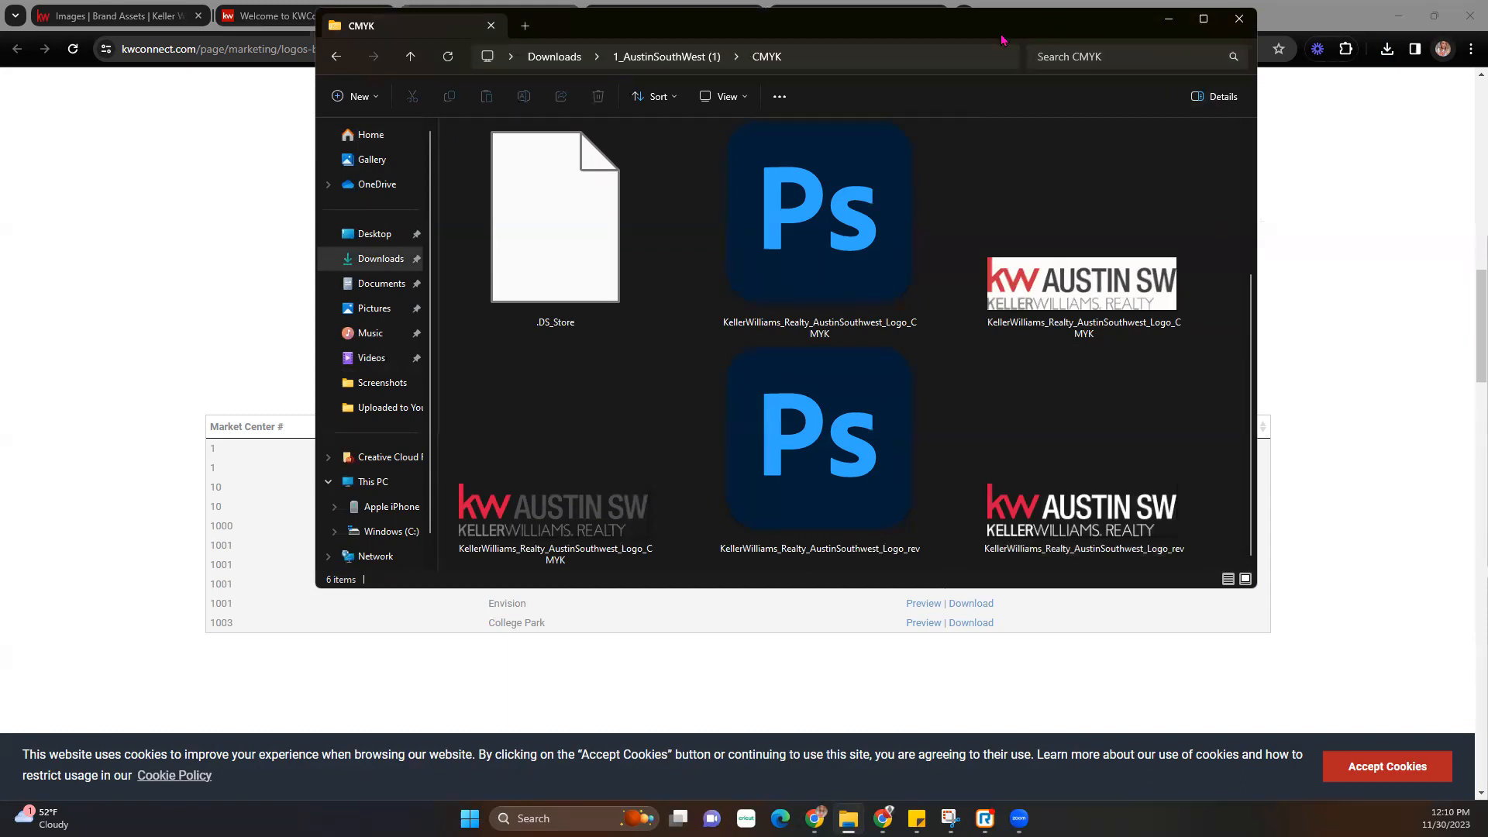
left_click_drag(1001, 40, 1197, 135)
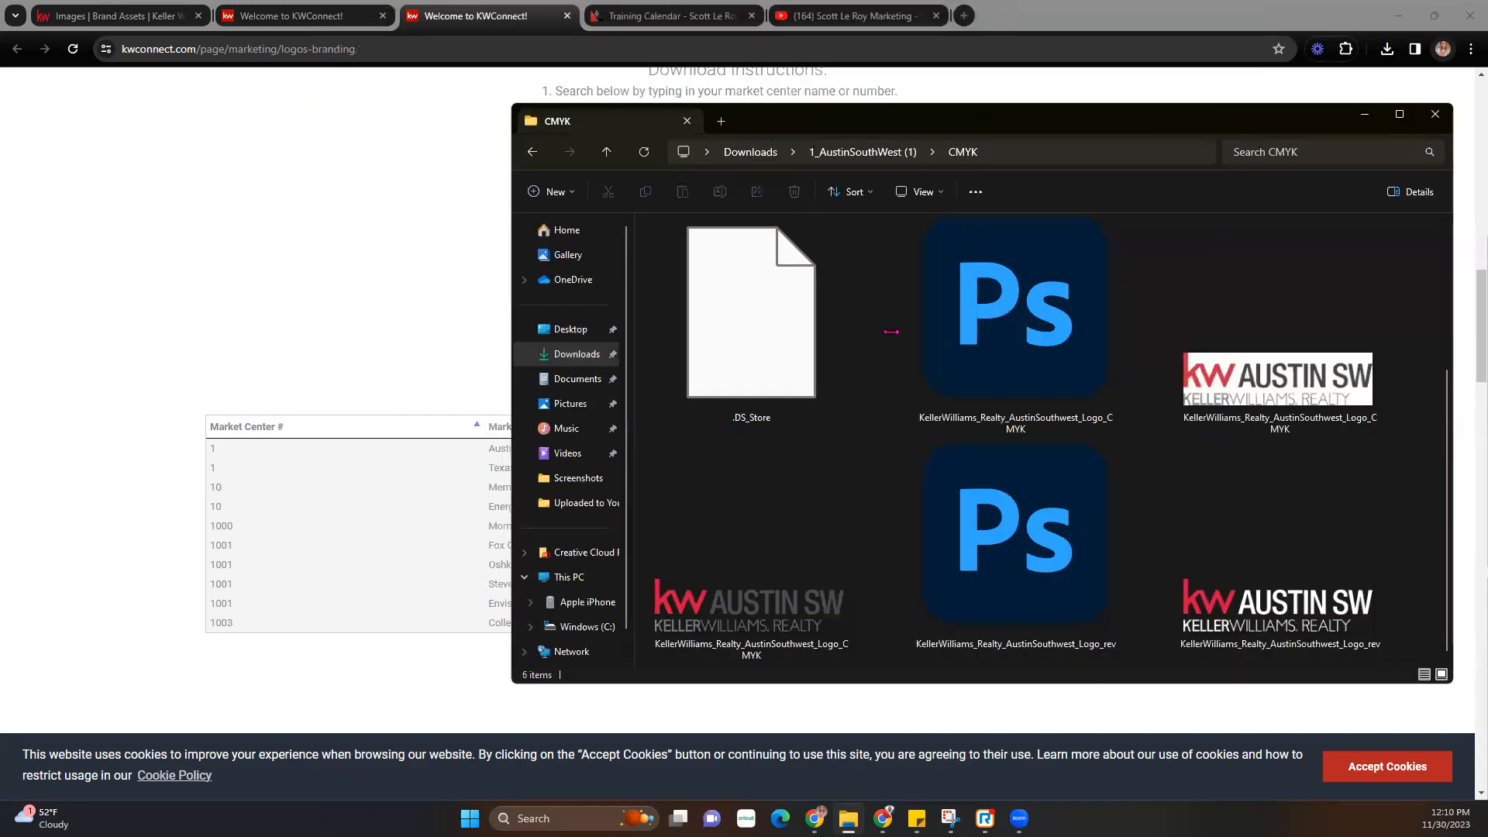
left_click_drag(891, 331, 891, 332)
- On the Images assets page, choose the four Black_White logo files from this computer for upload
left_click(148, 15)
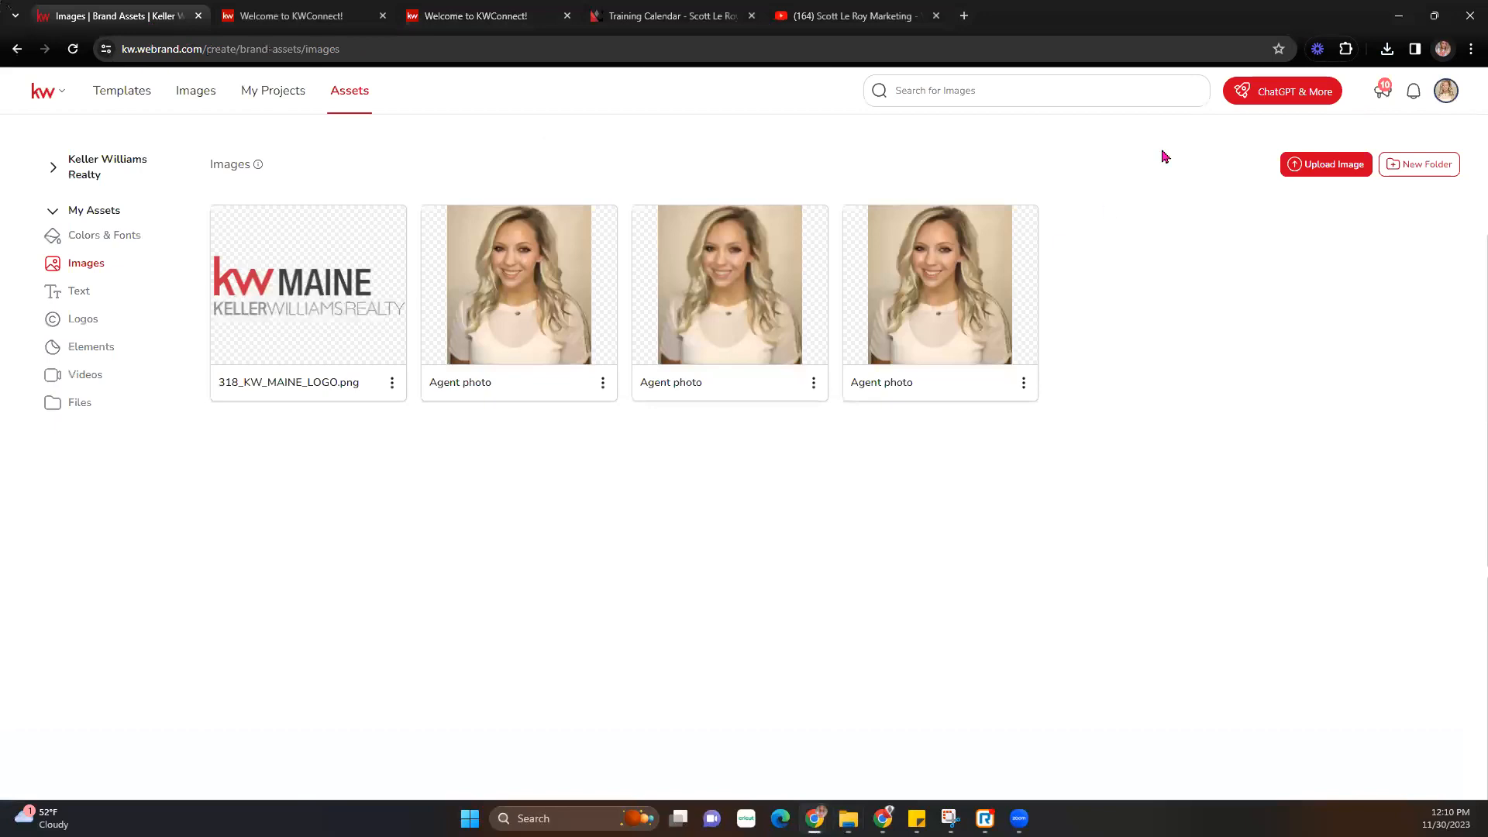
left_click(1339, 166)
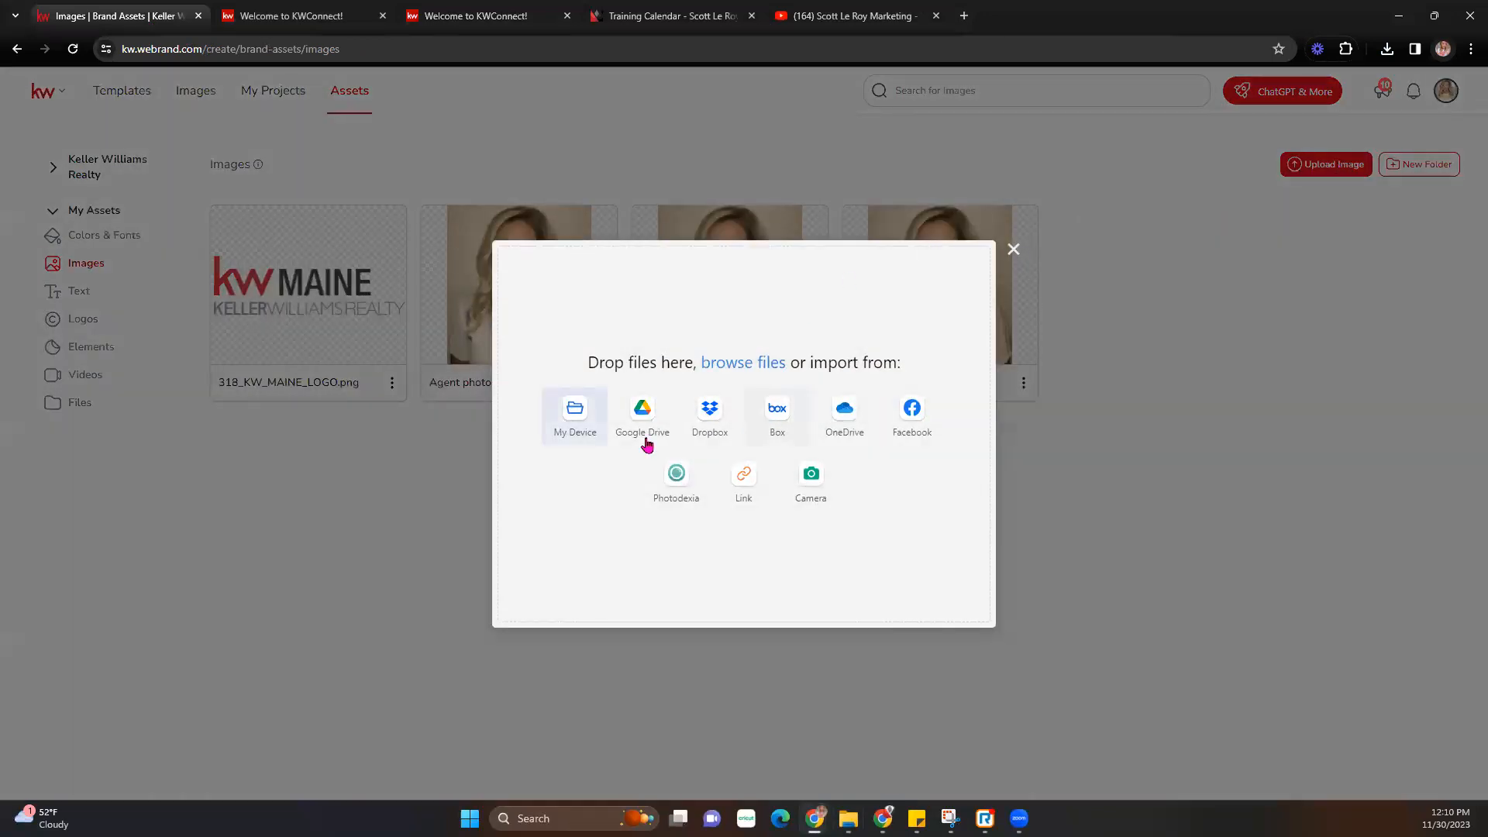
left_click(579, 428)
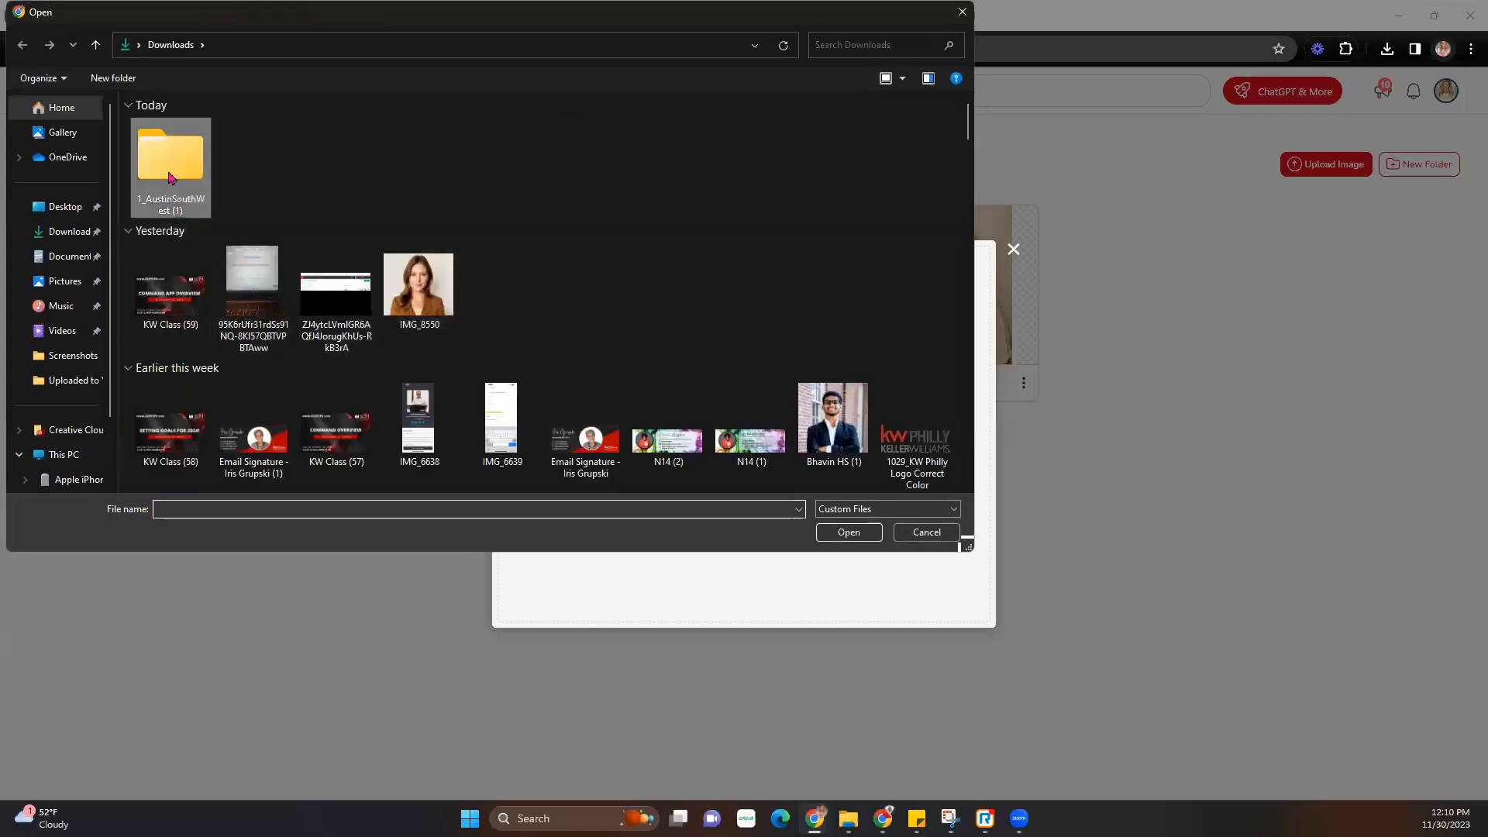
double_click(172, 177)
double_click(202, 147)
left_click_drag(254, 267, 232, 148)
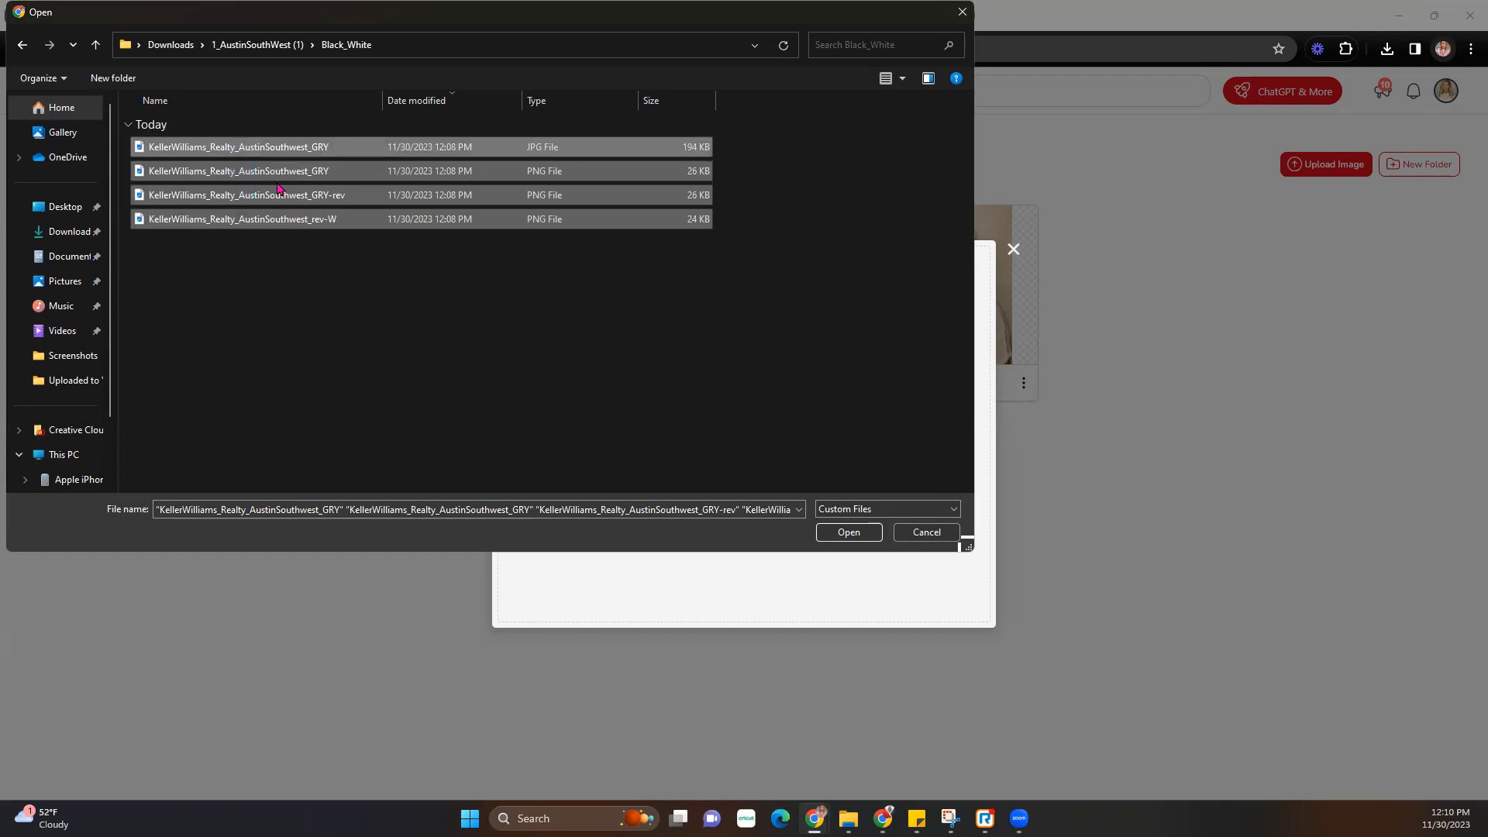
key("Return")
- Add the three CMYK logo files and upload all 7 files
left_click(966, 258)
left_click(586, 440)
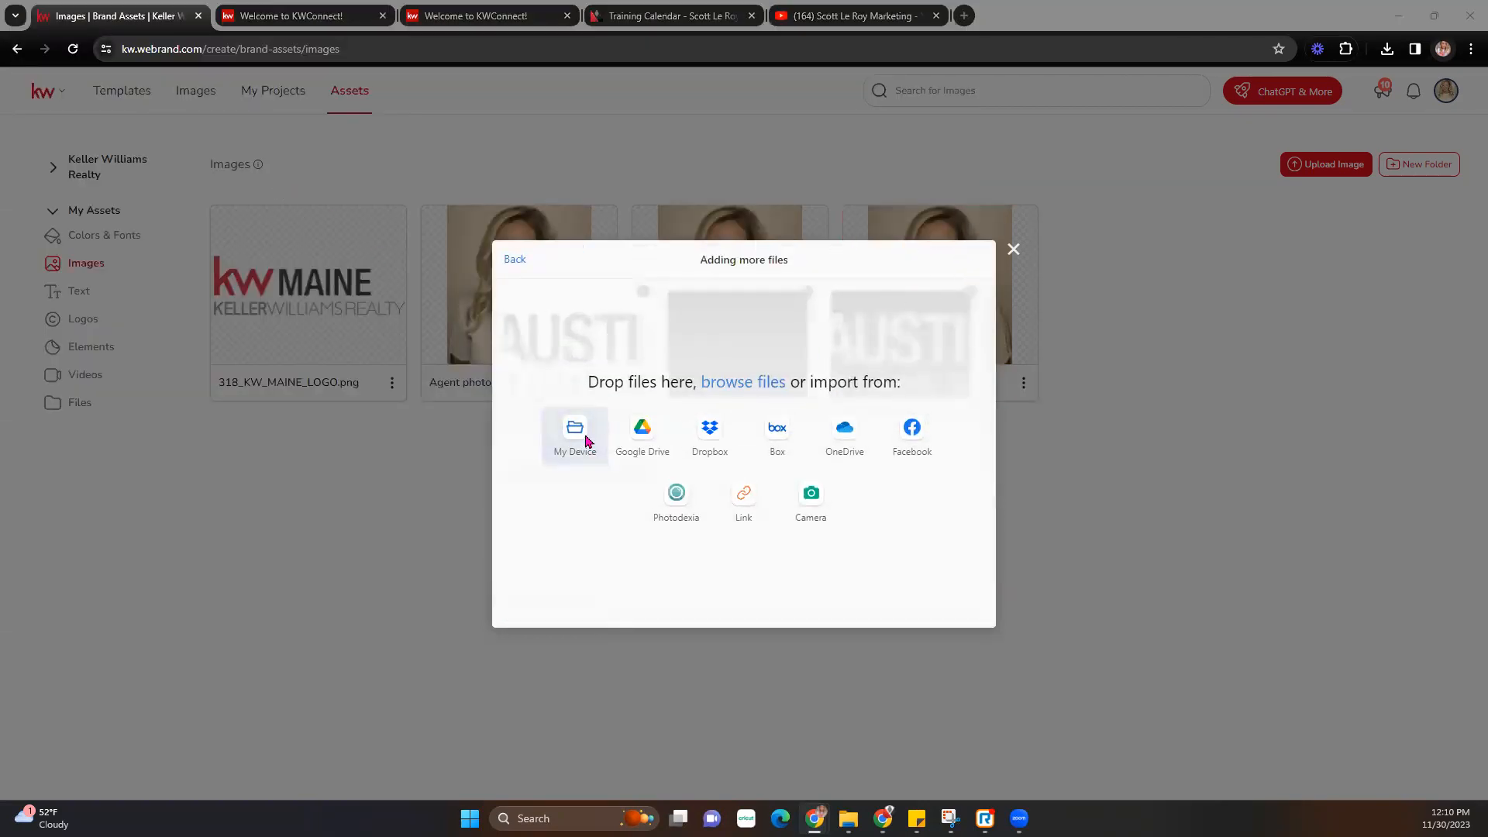
left_click(240, 37)
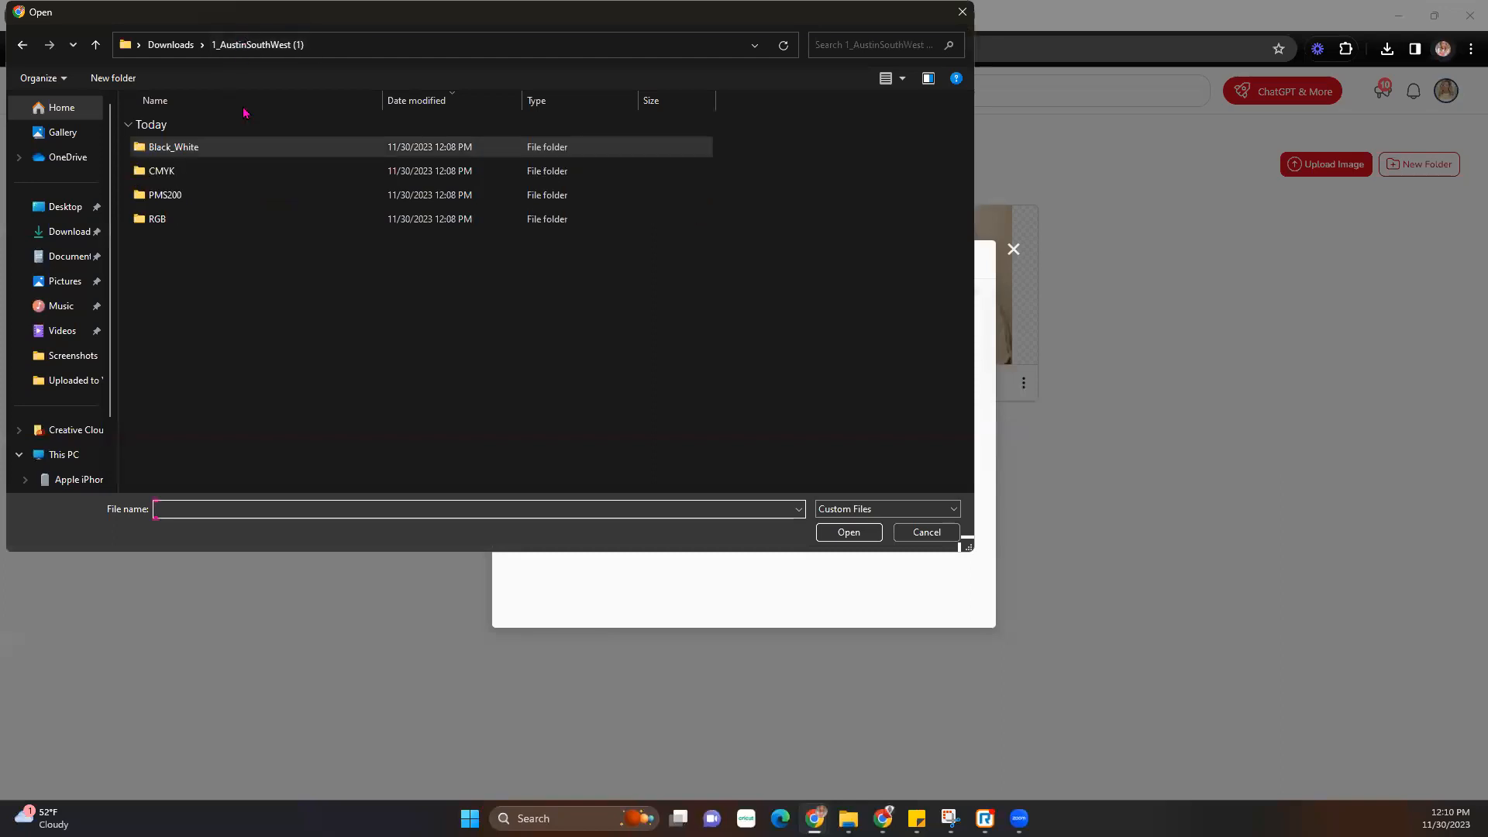
double_click(240, 171)
left_click_drag(241, 254, 219, 96)
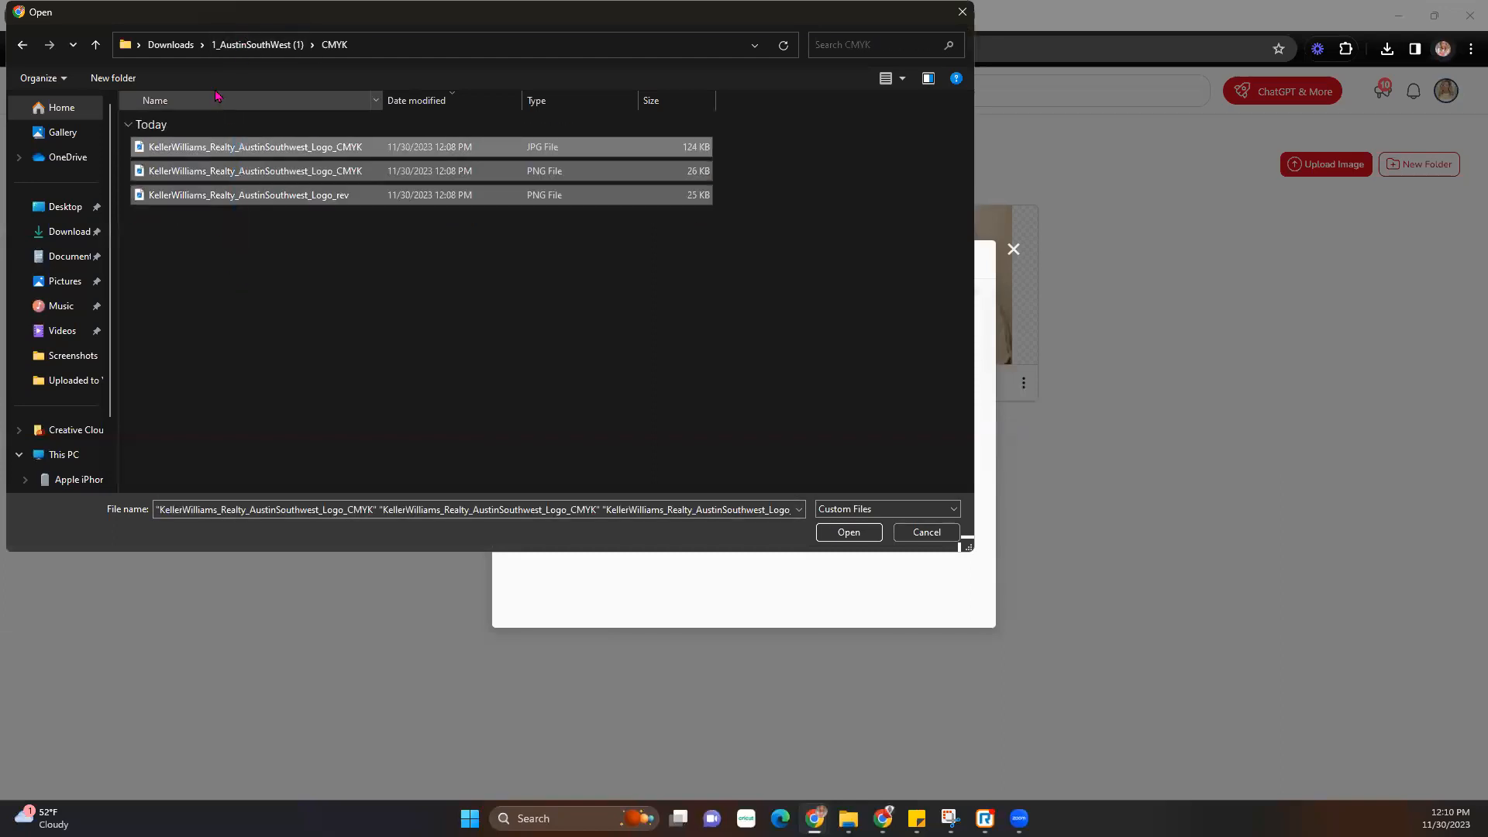
key("Return")
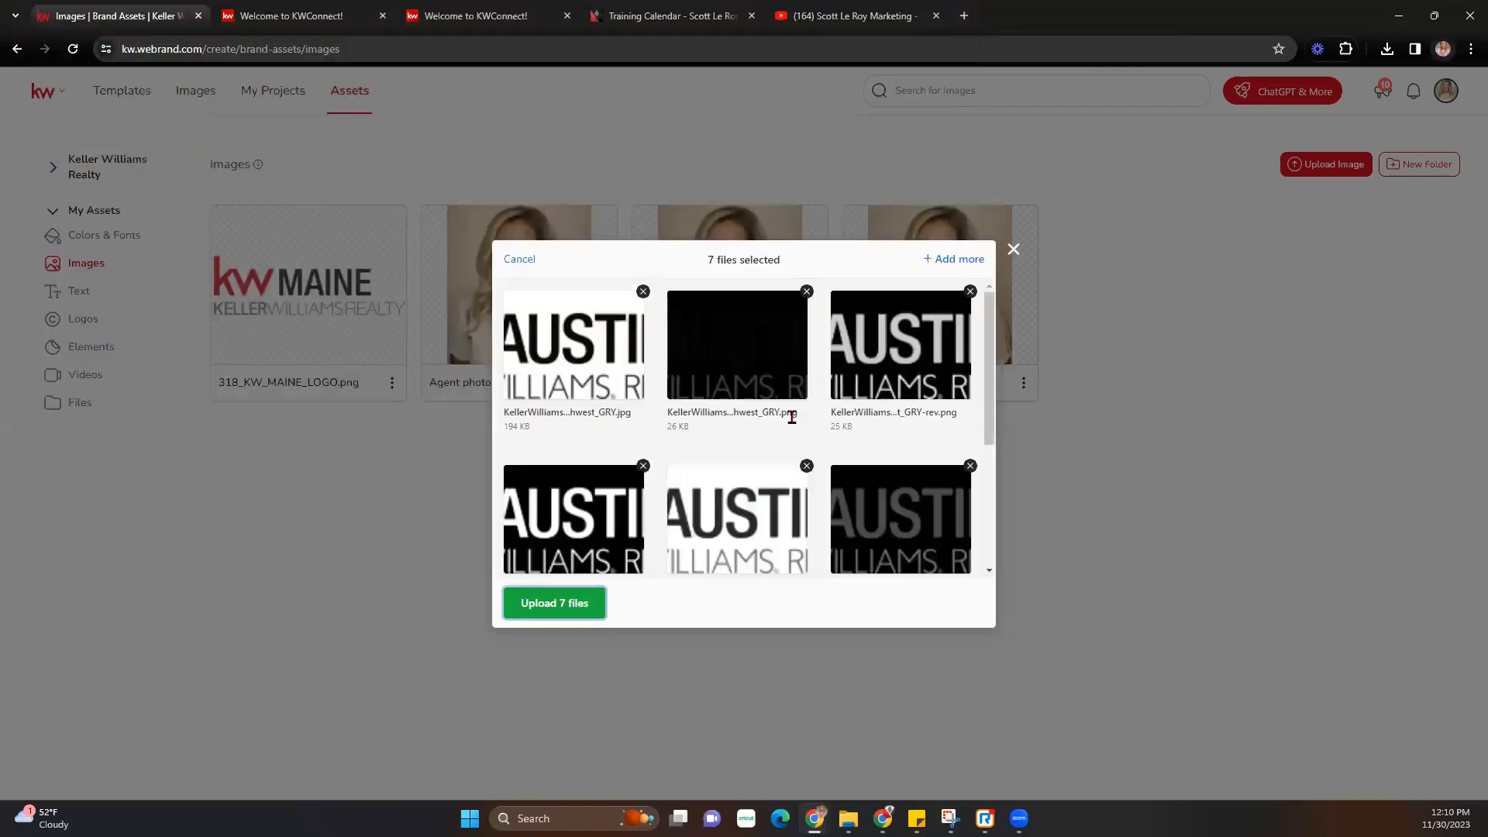
scroll(789, 420, "down", 3)
scroll(796, 423, "up", 3)
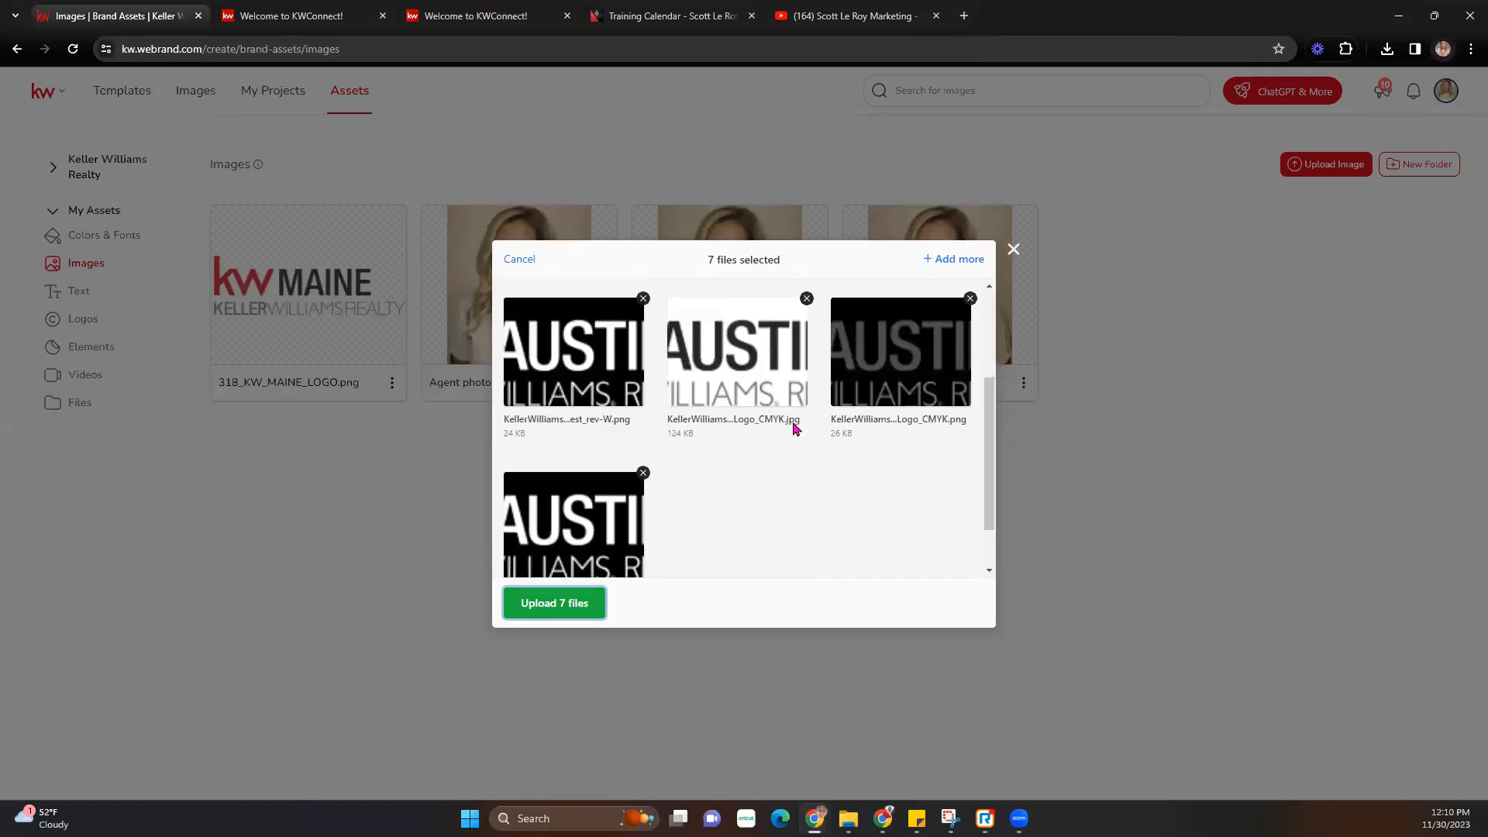
left_click(575, 605)
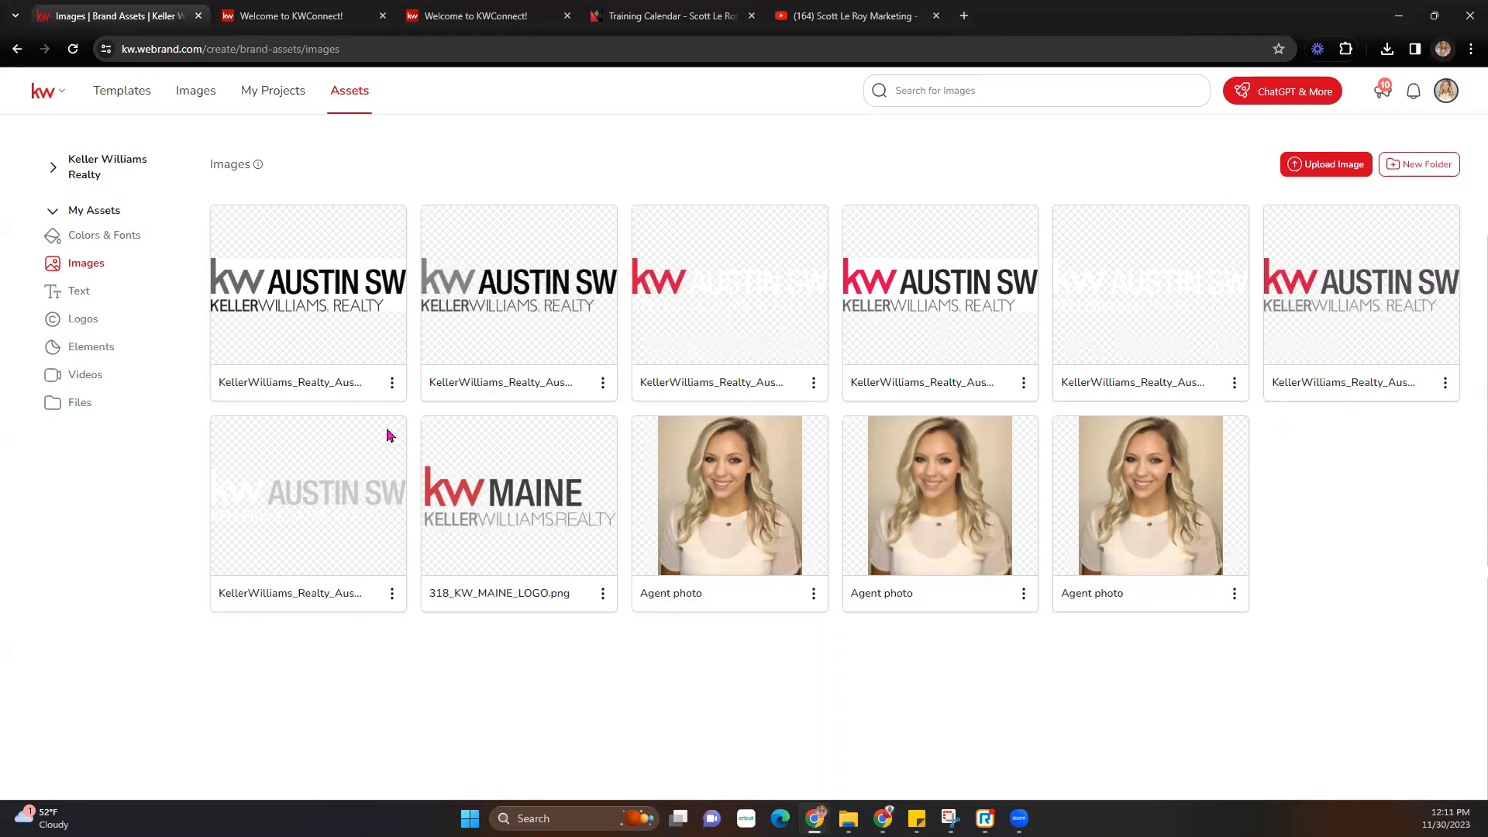
- On the Logos assets page, choose the three CMYK logo files for a new logo upload
left_click(77, 300)
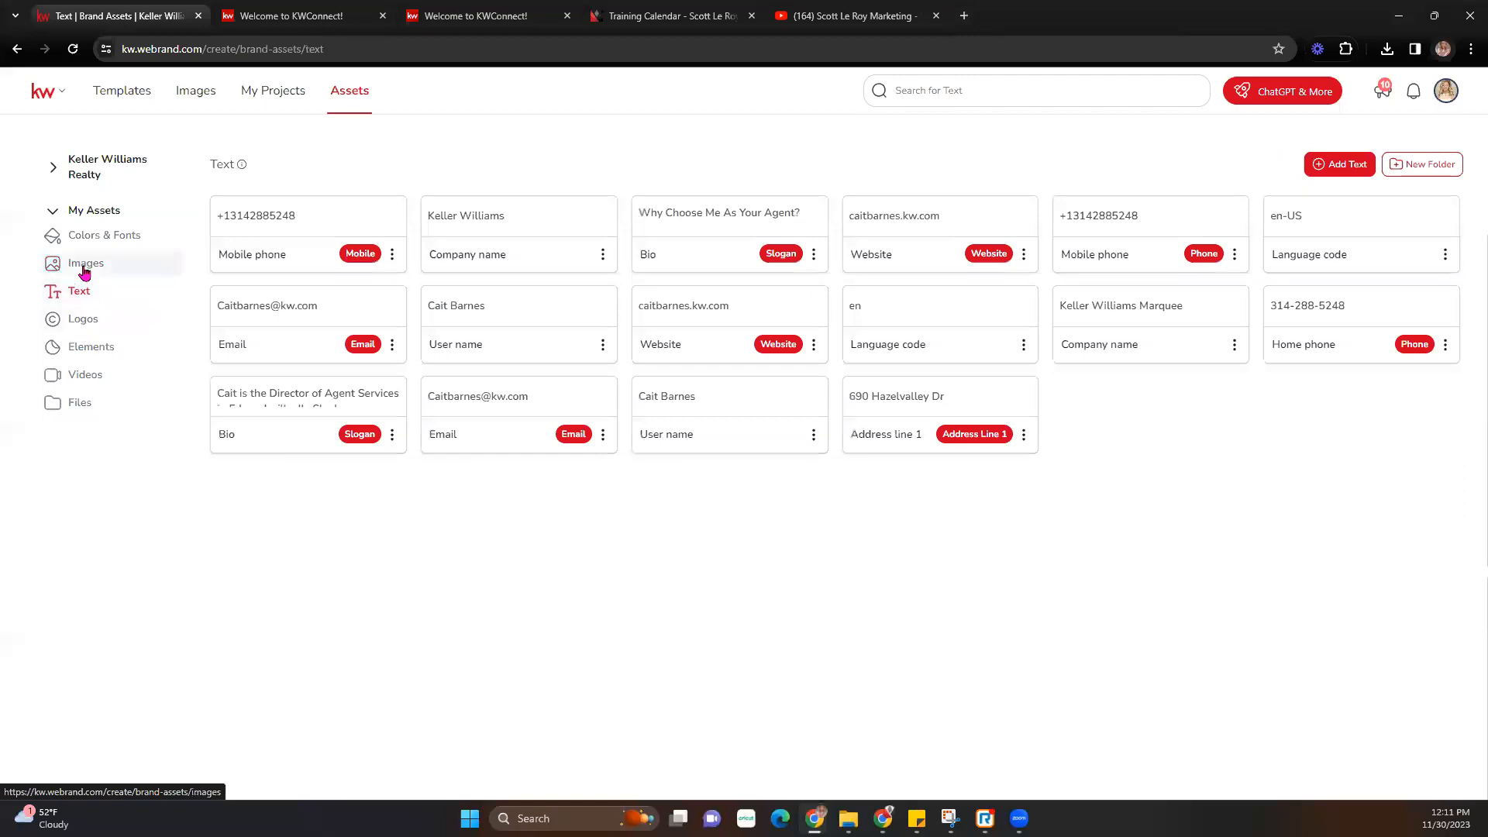
left_click(85, 272)
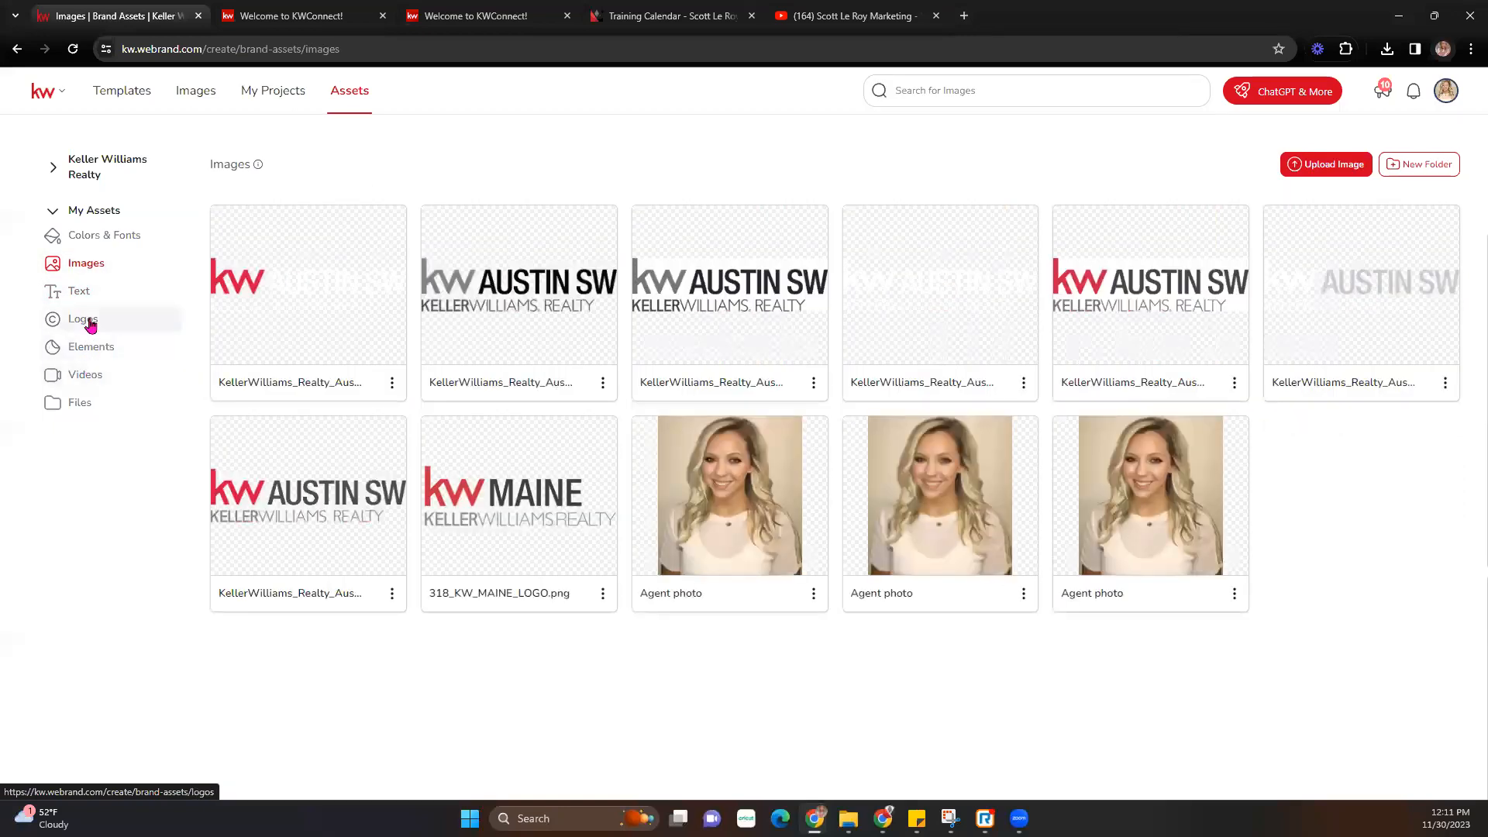
left_click(88, 322)
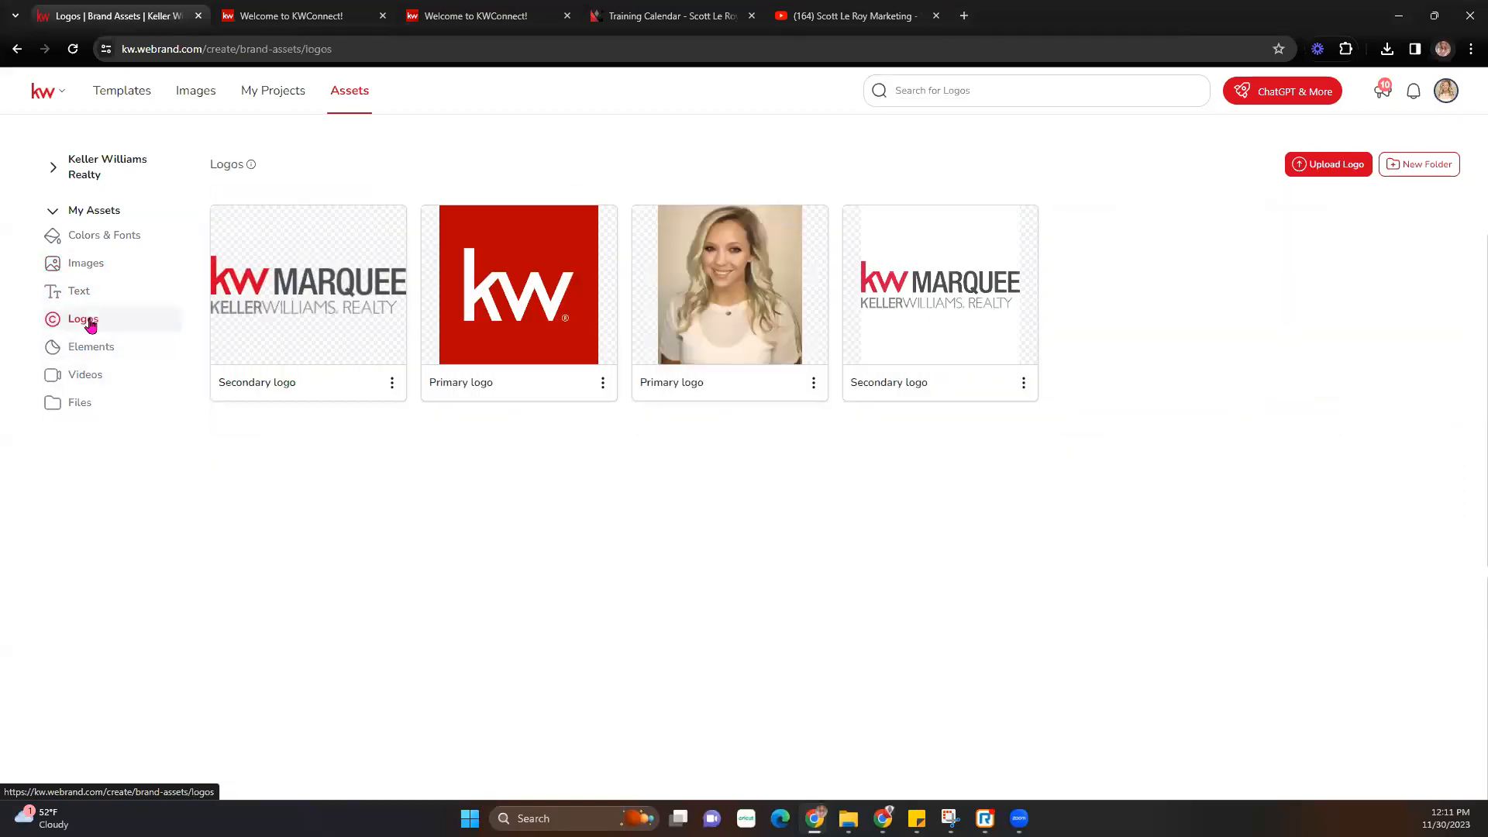
left_click(1321, 164)
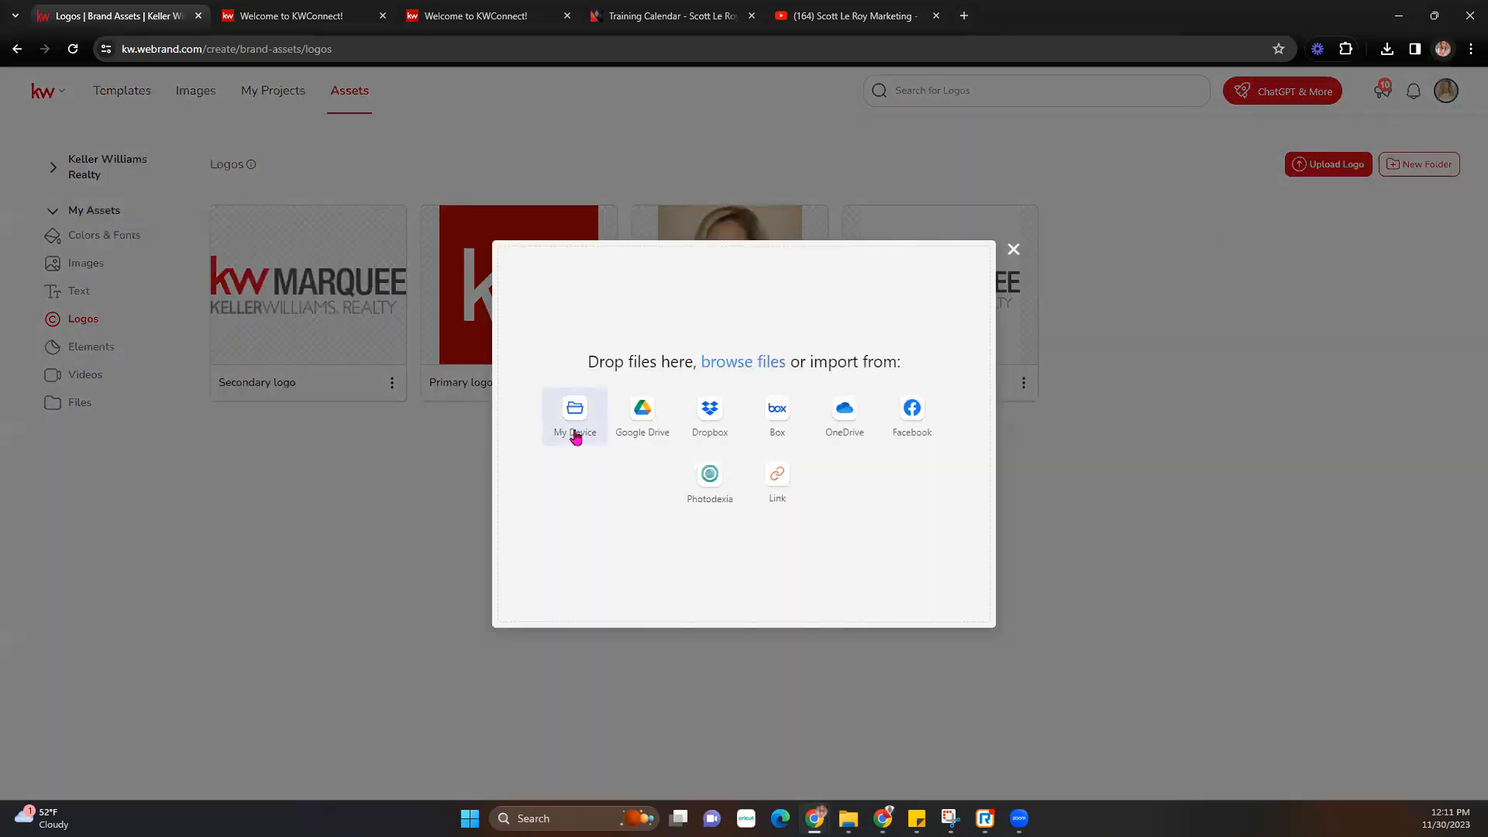
left_click(575, 438)
left_click_drag(286, 232, 283, 141)
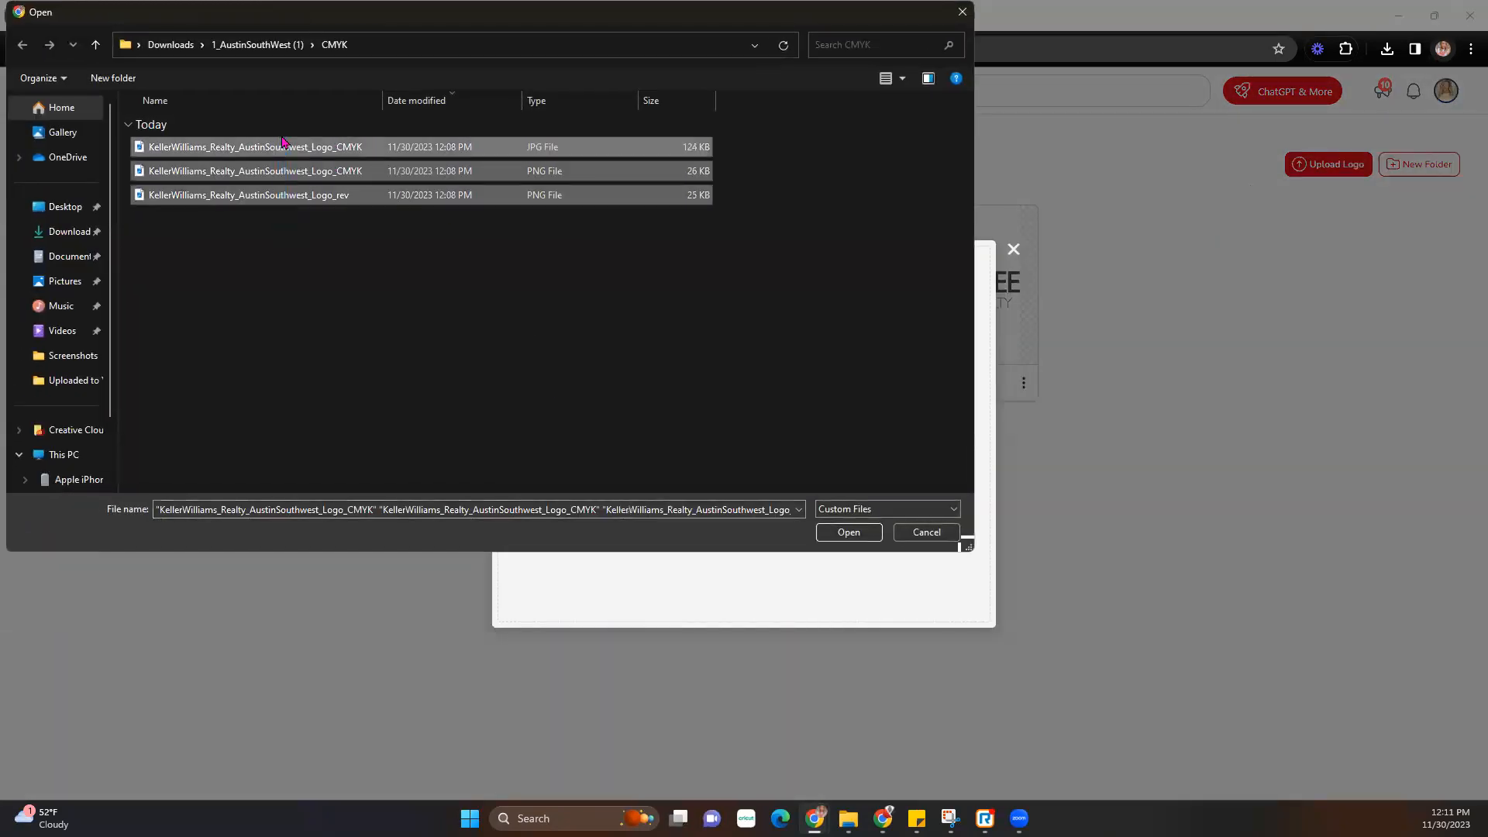
key("Return")
- Add the four Black_White logo files and upload all 7 logo files
left_click(971, 261)
left_click(593, 428)
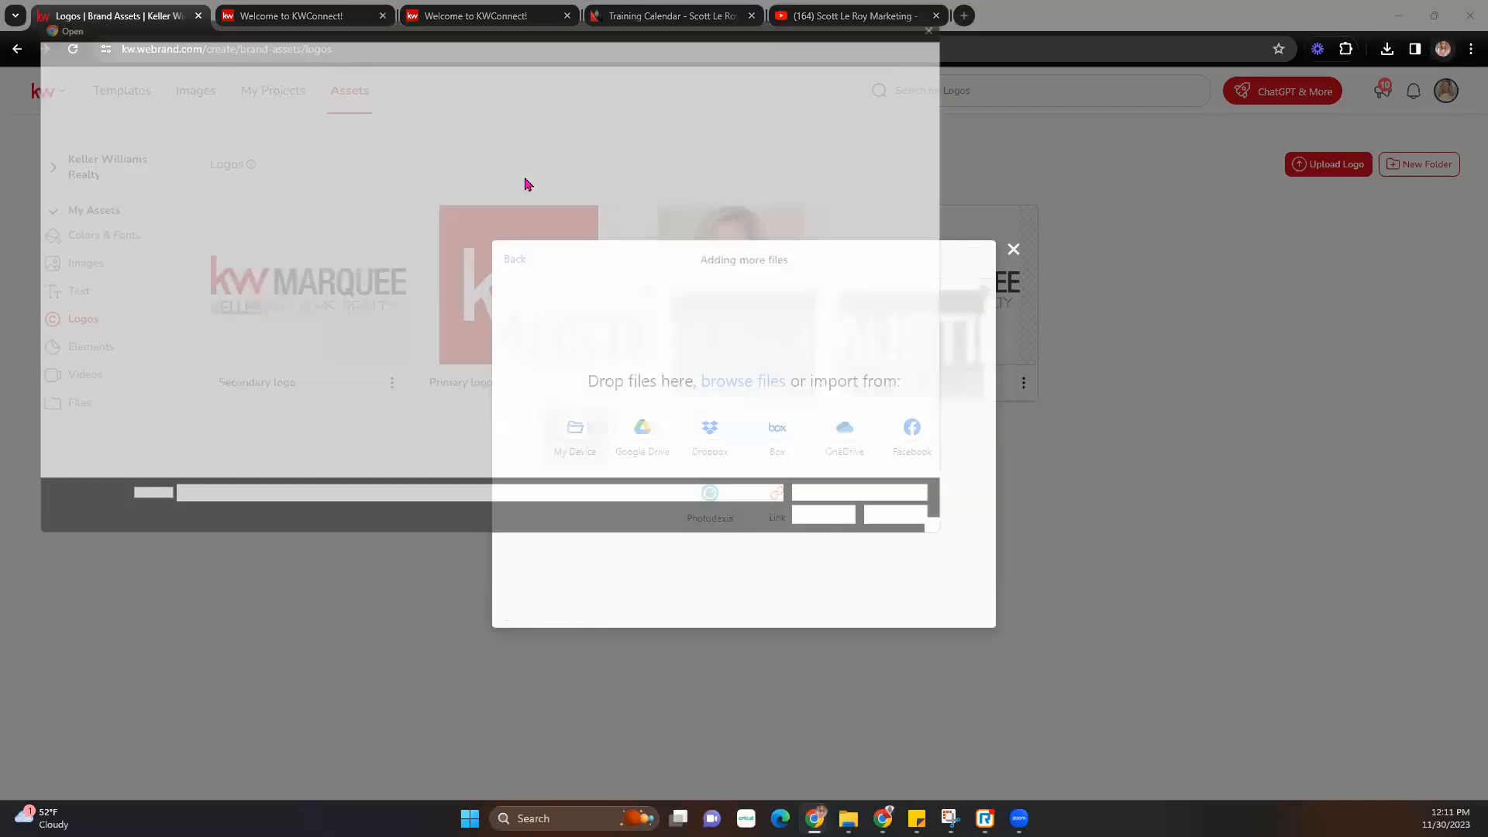
left_click(225, 54)
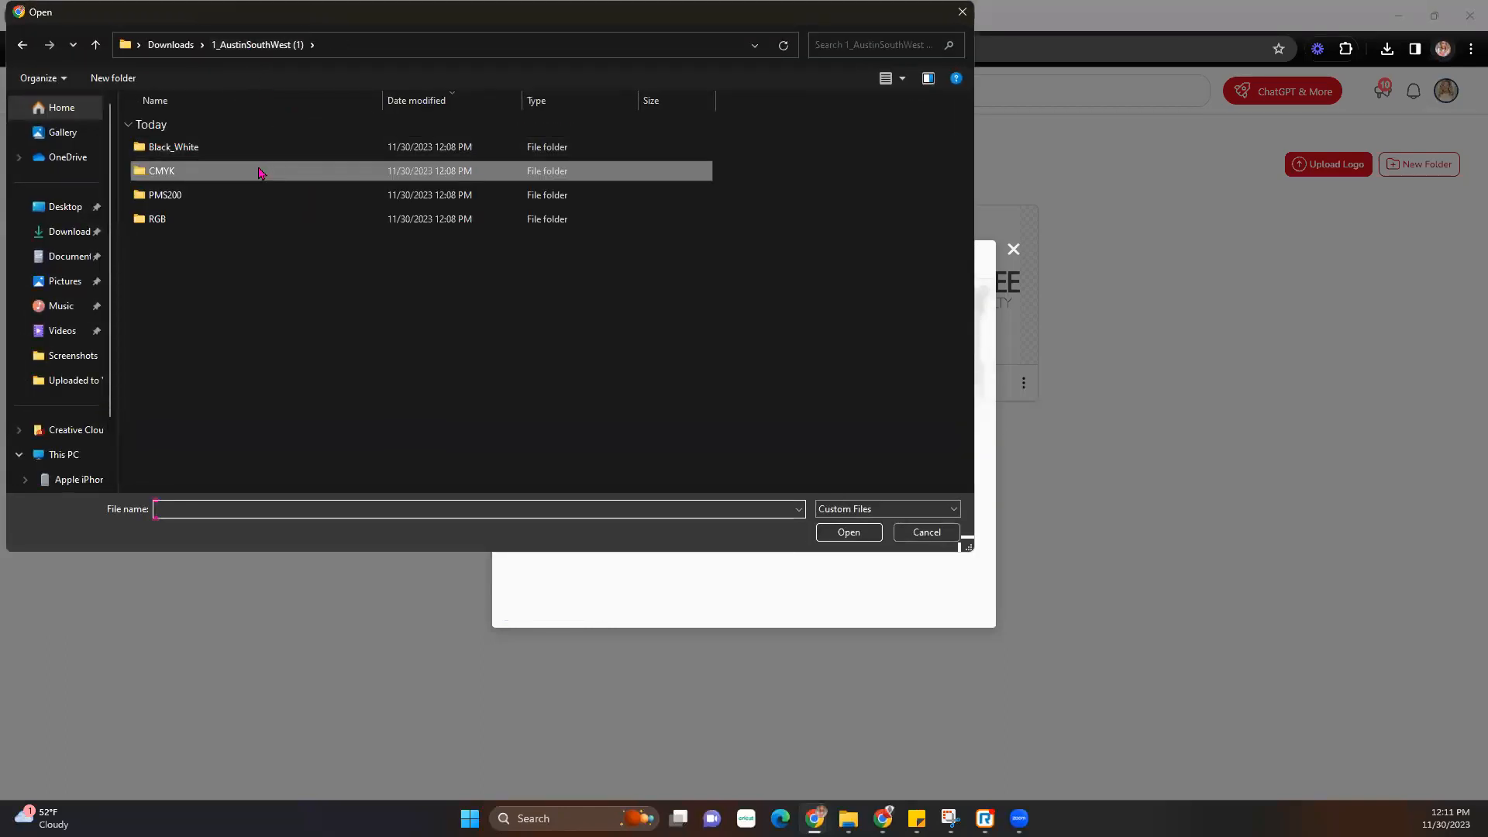
double_click(233, 157)
left_click_drag(217, 264, 223, 140)
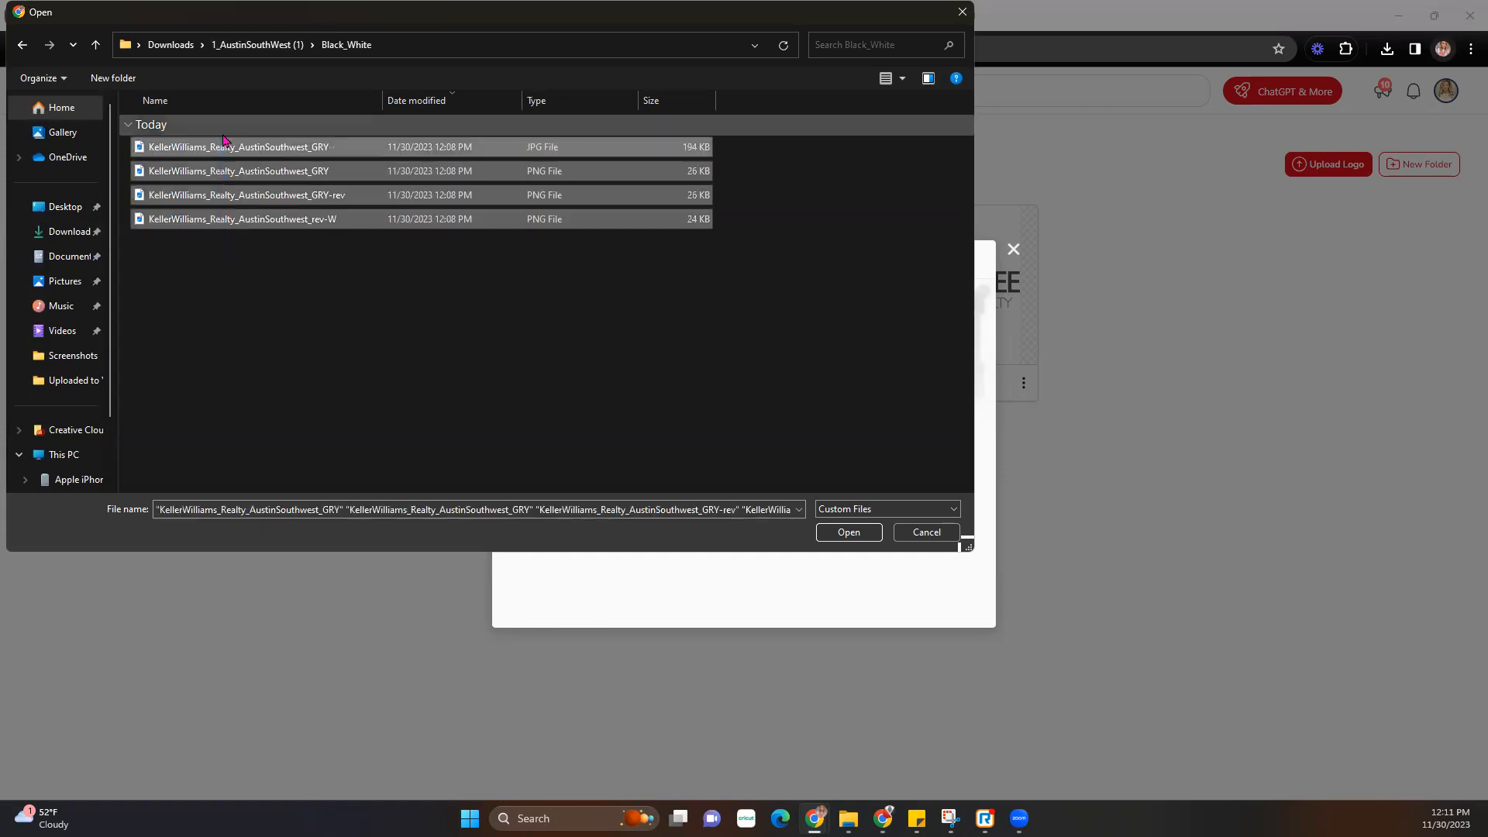
key("Return")
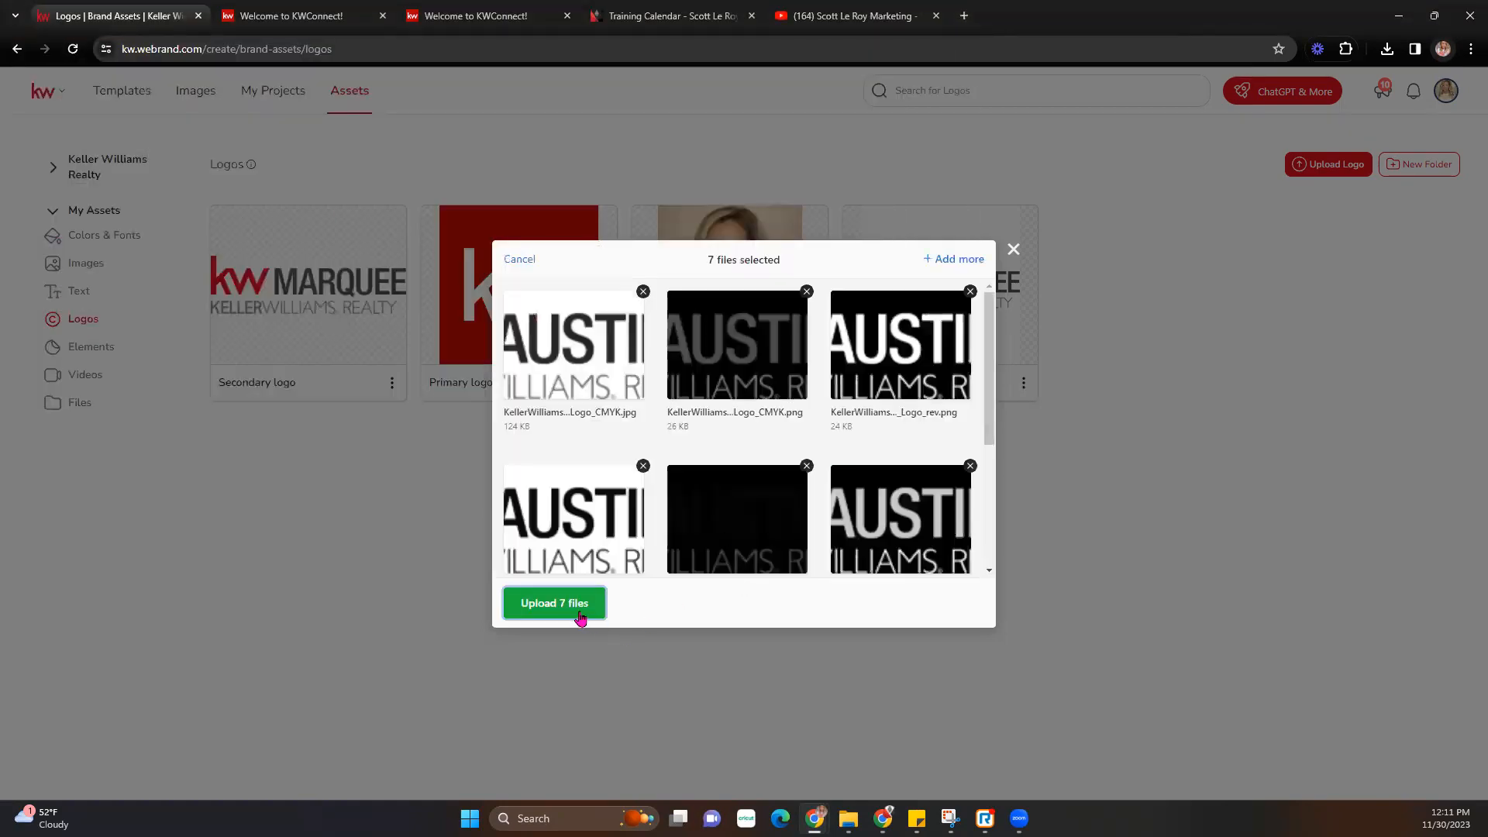
left_click(584, 612)
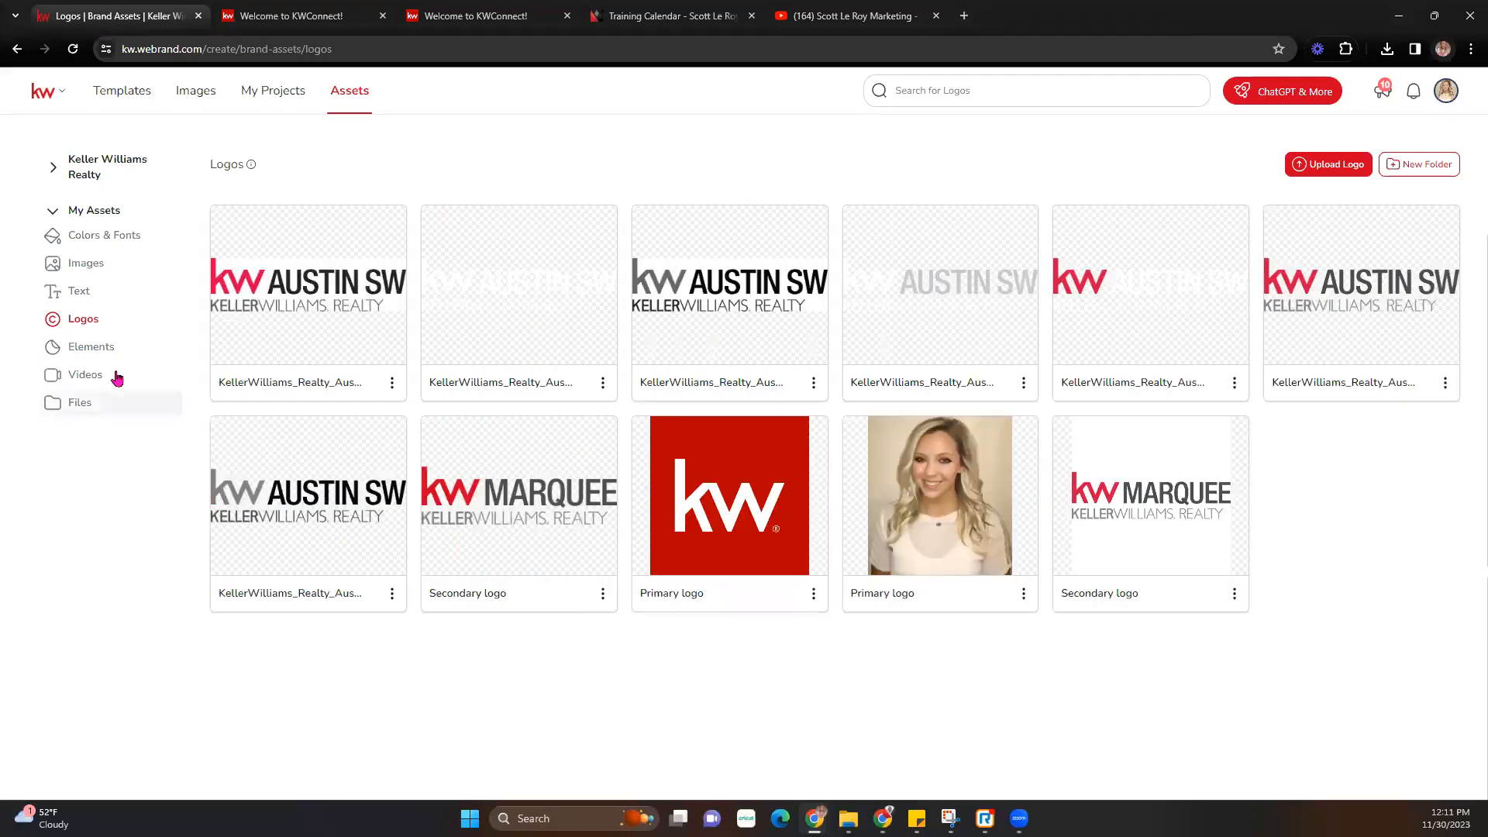
left_click(97, 264)
- Look through the Logos, Text, Elements, Videos and Files asset pages, then collapse My Assets
left_click(83, 321)
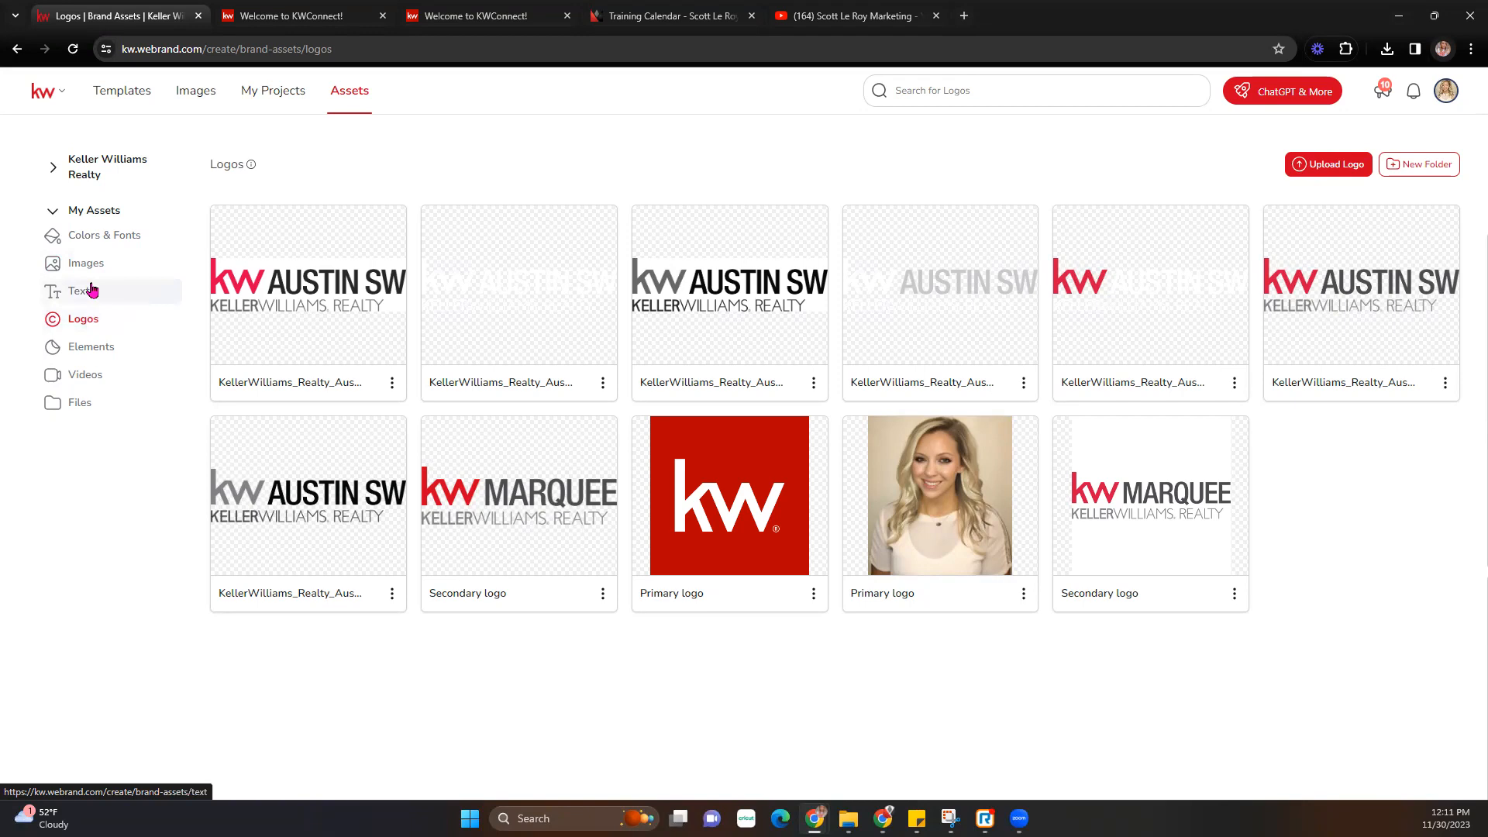
left_click(90, 298)
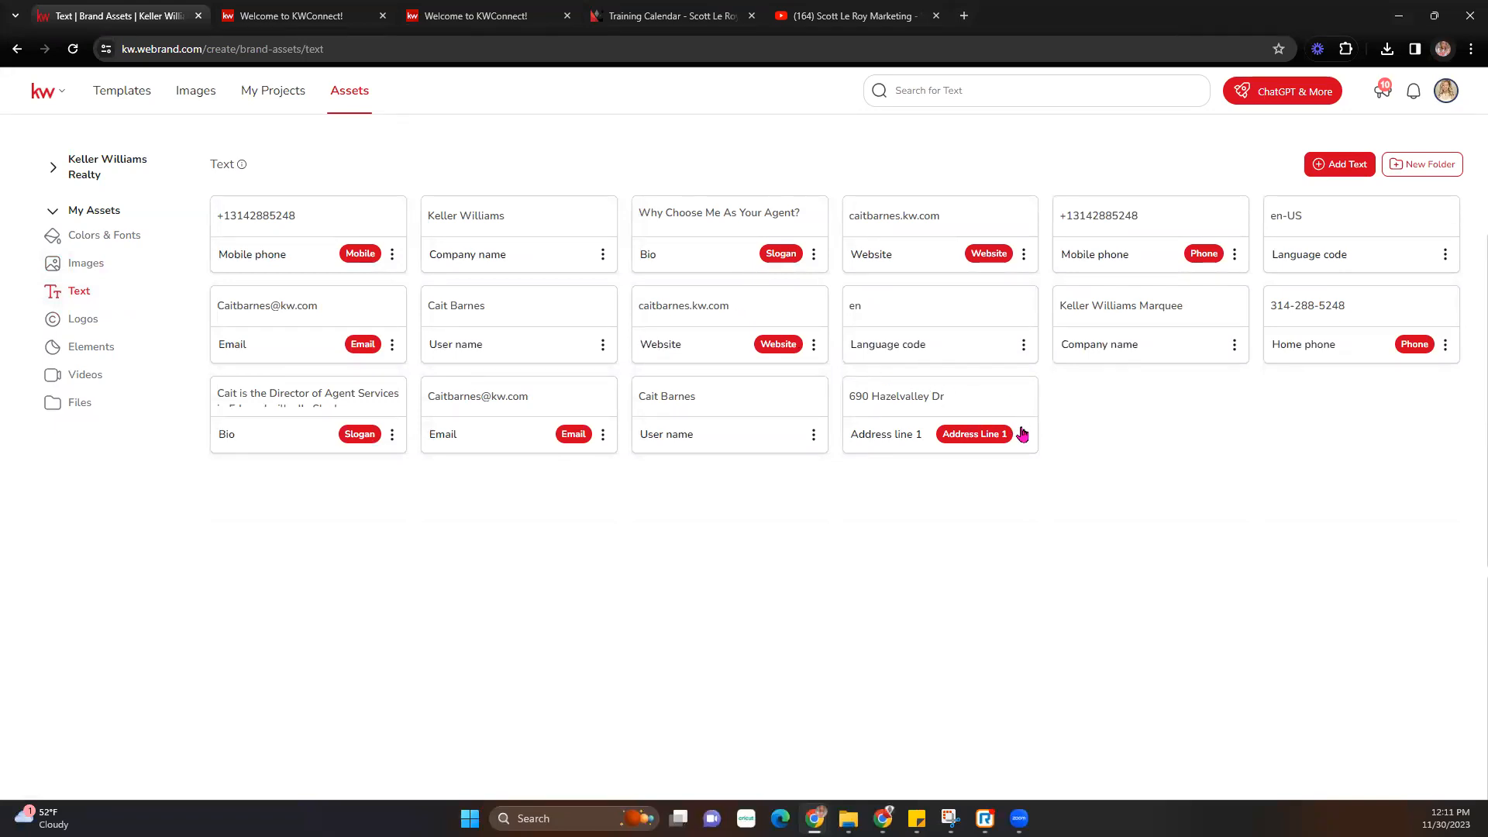
left_click(76, 322)
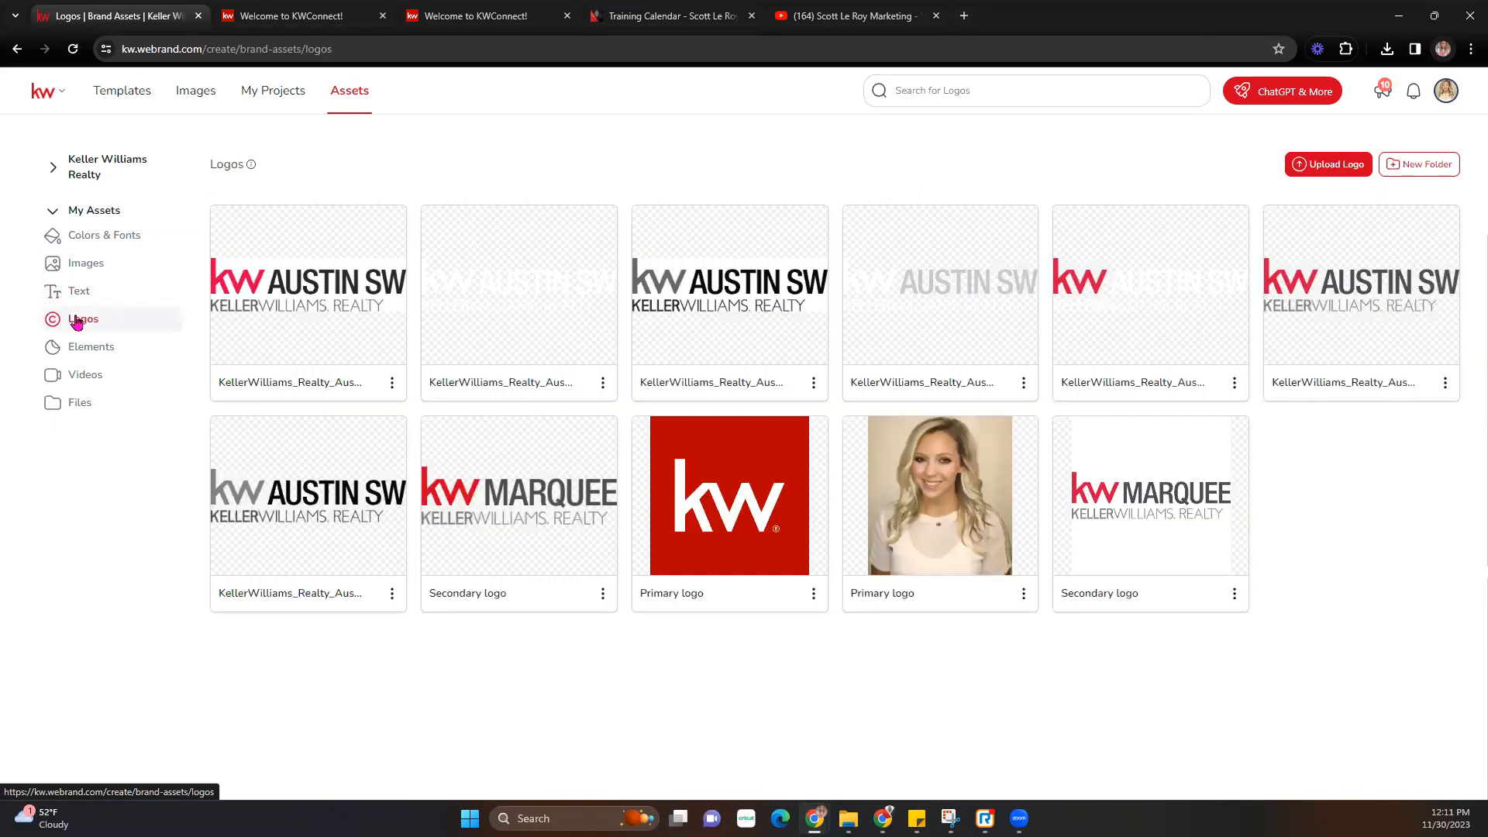
left_click(83, 357)
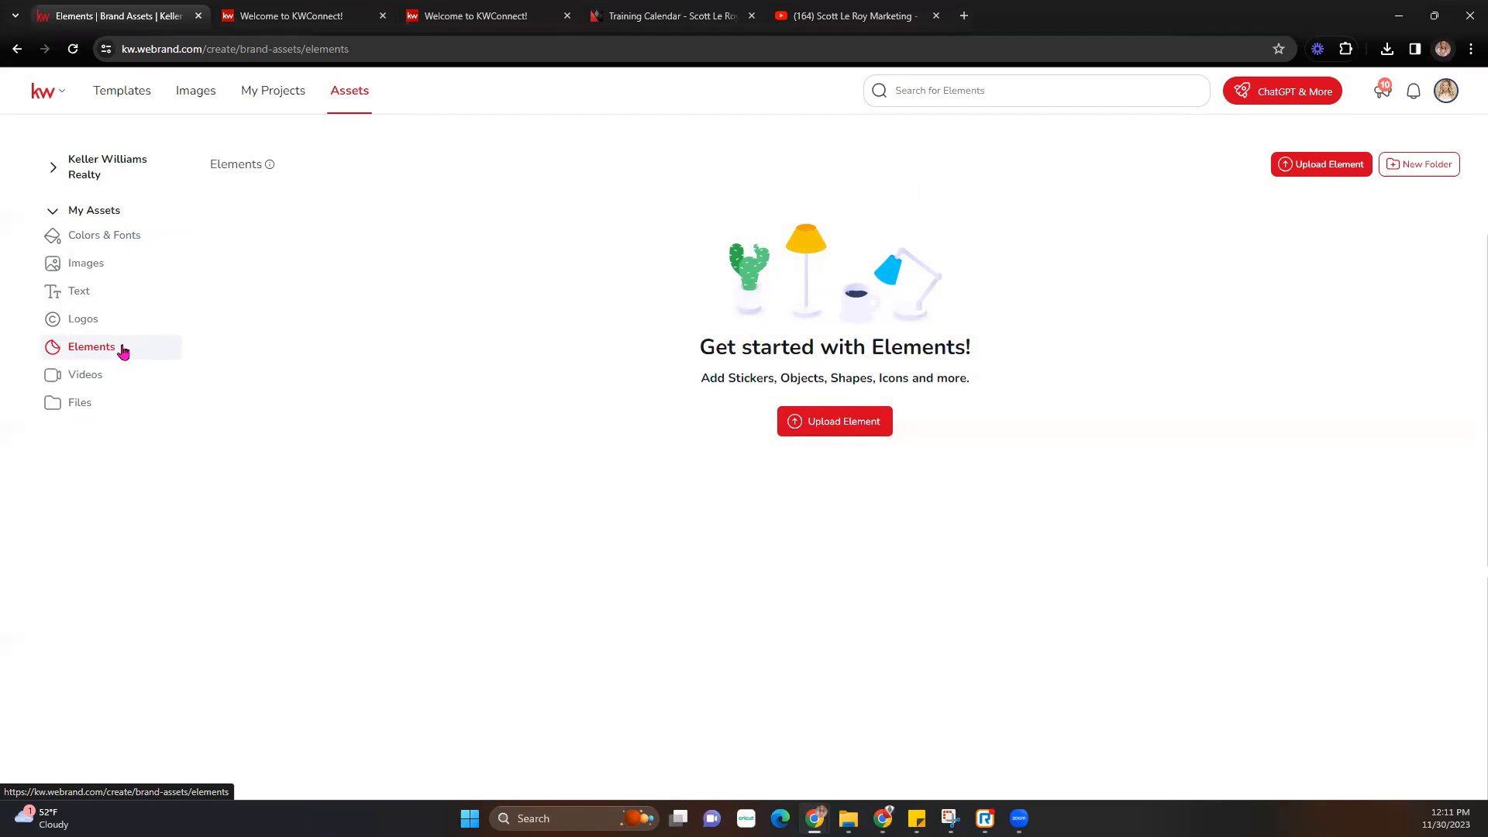
left_click(85, 375)
left_click(85, 403)
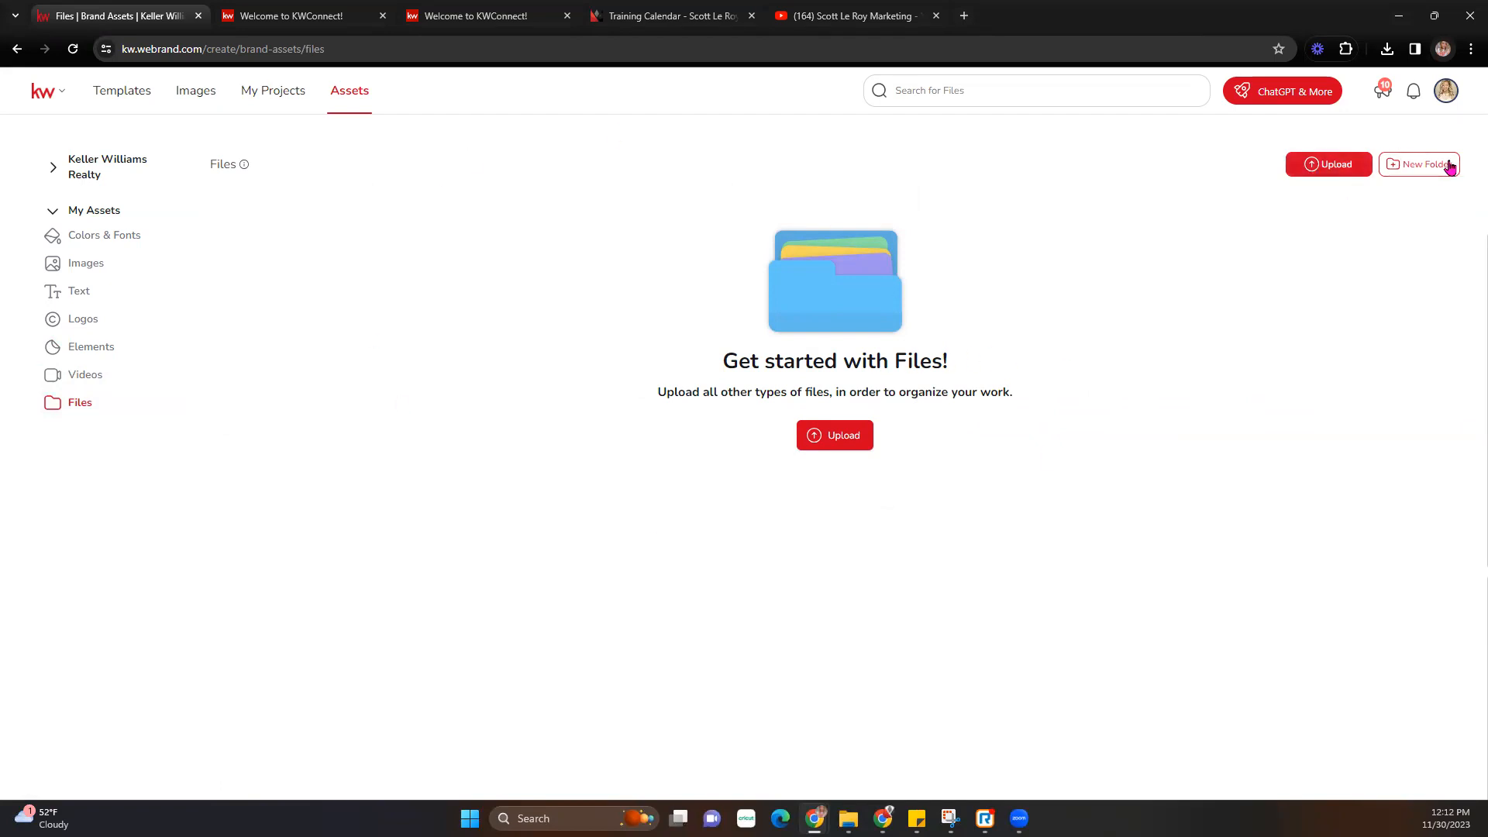
left_click(53, 207)
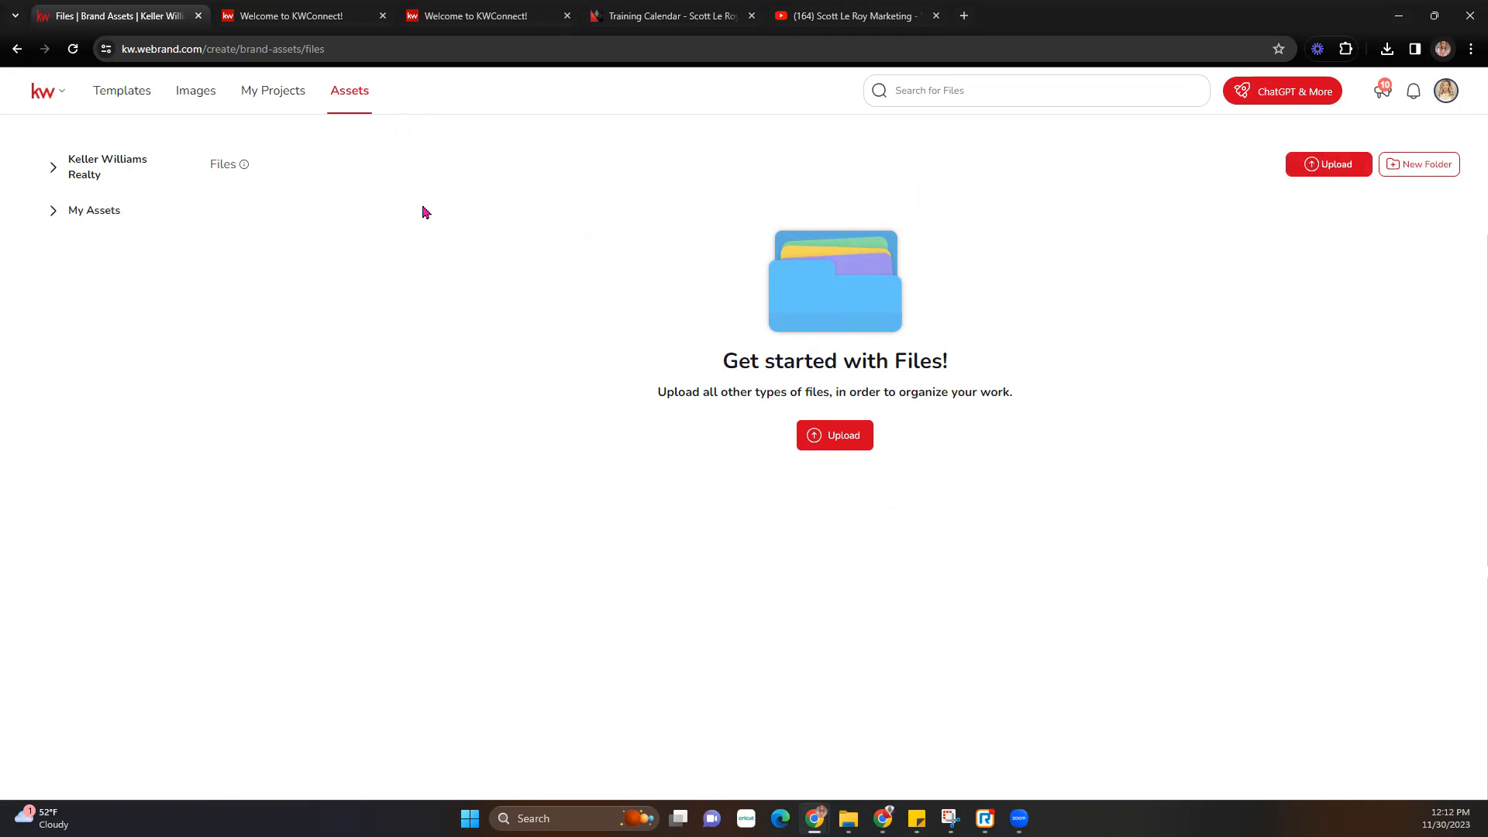
- Go to the agent.kw.com/command site from the address bar
left_click(119, 98)
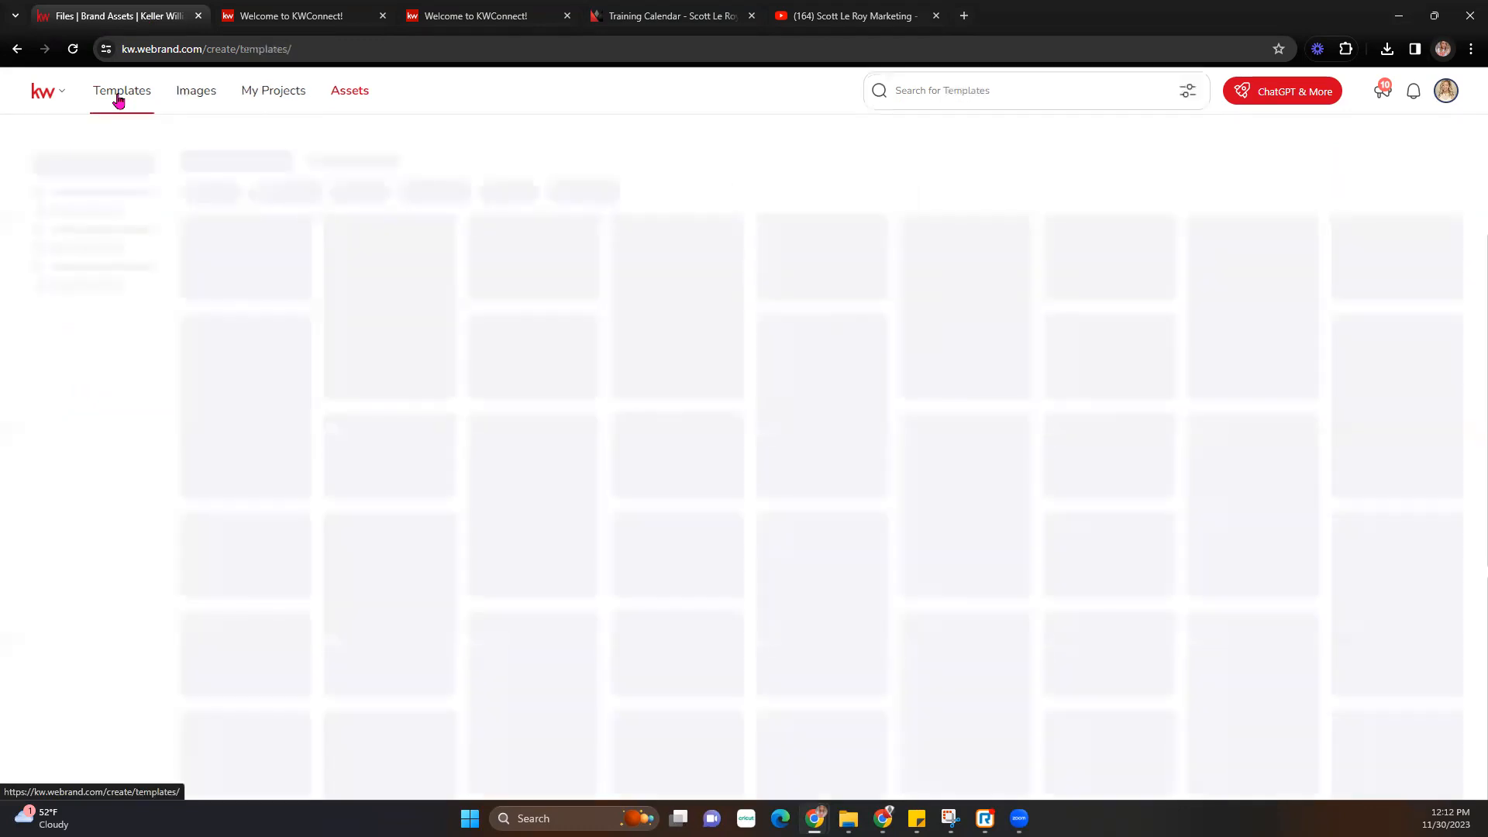
left_click(216, 52)
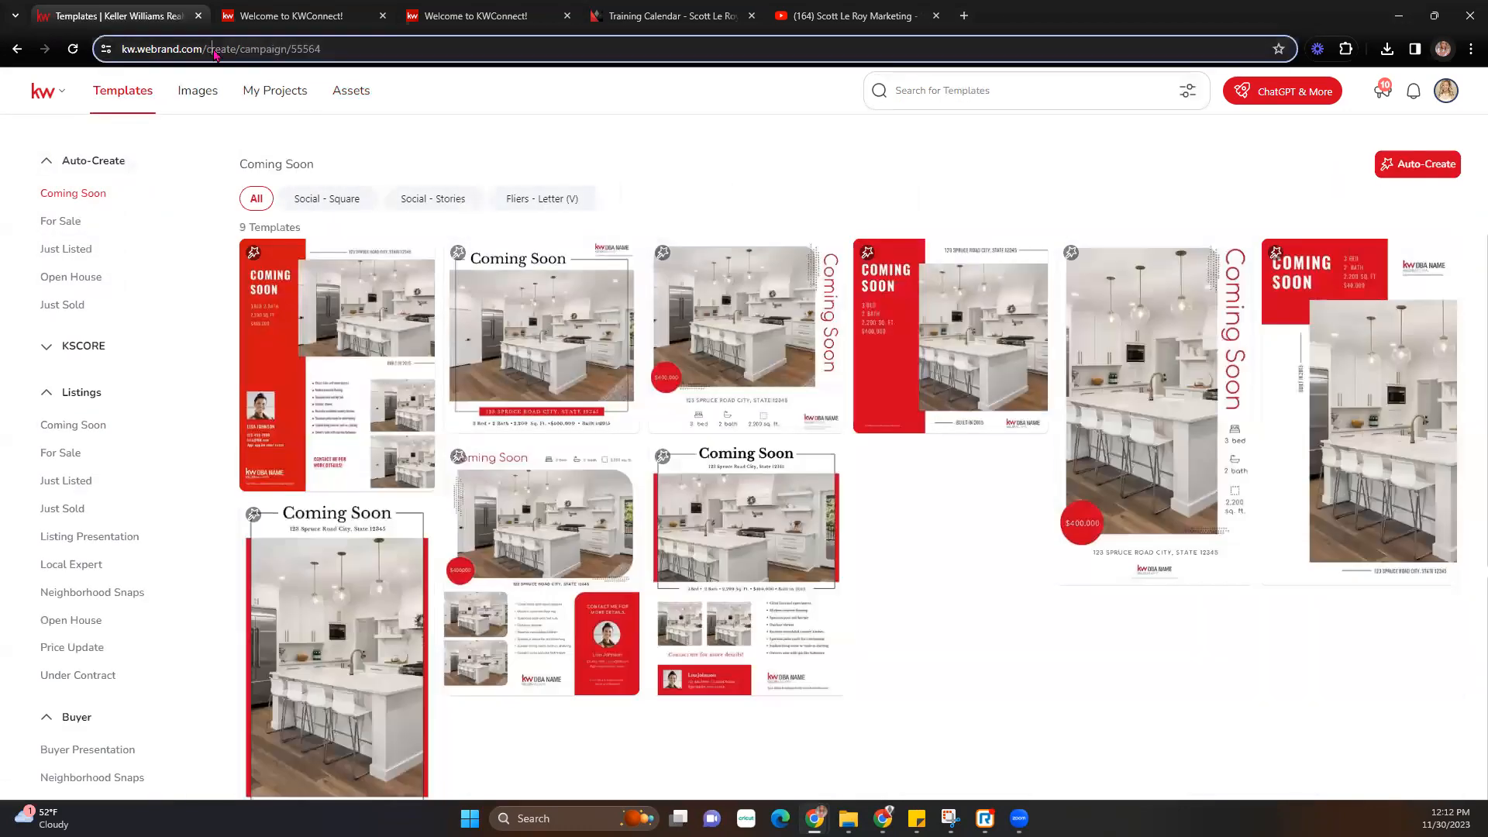
type("ag")
key("Return")
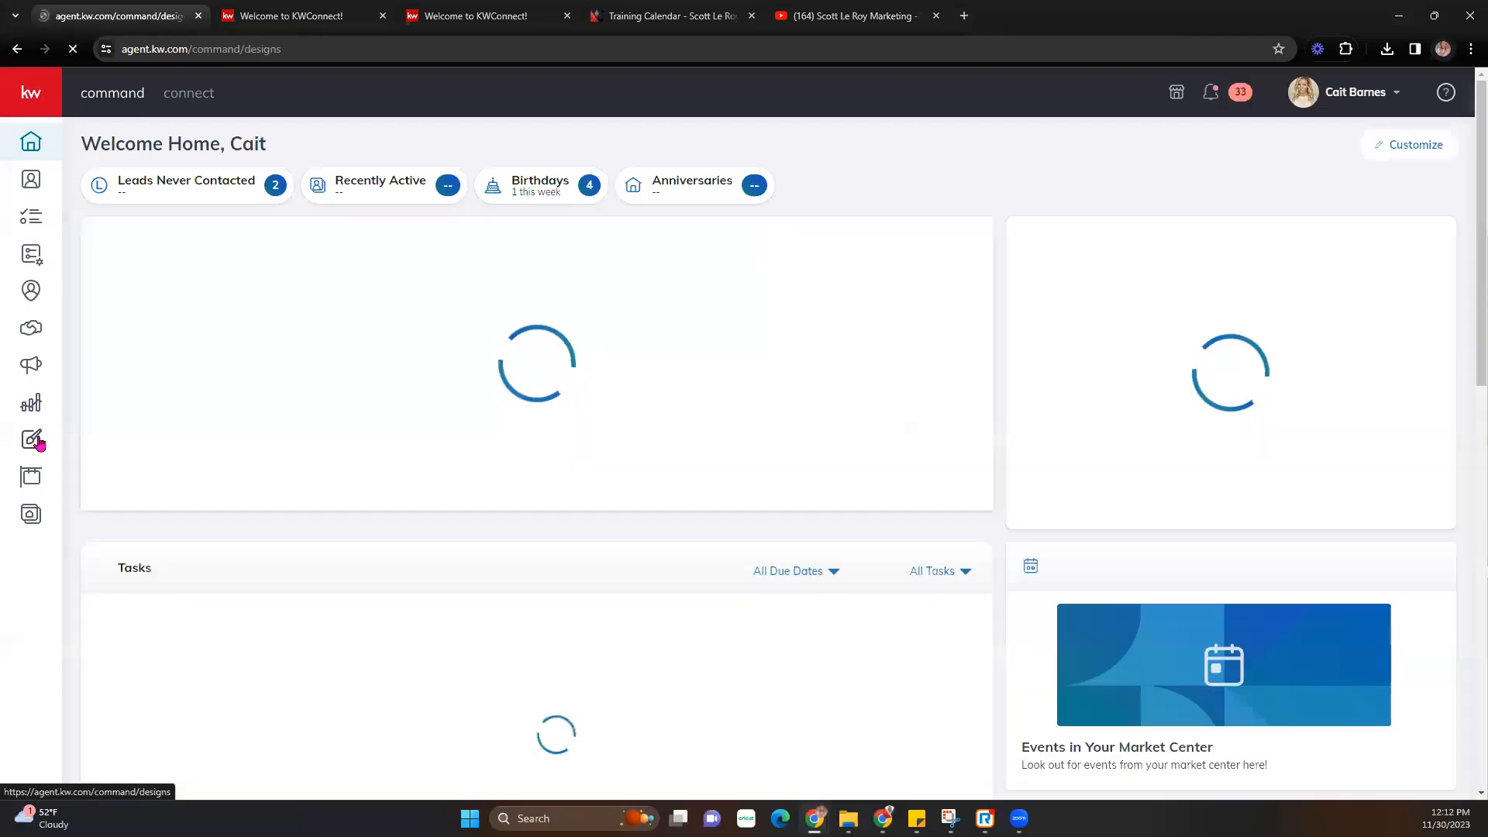
- Under Designs, create a new Print design and continue to its templates
left_click(38, 441)
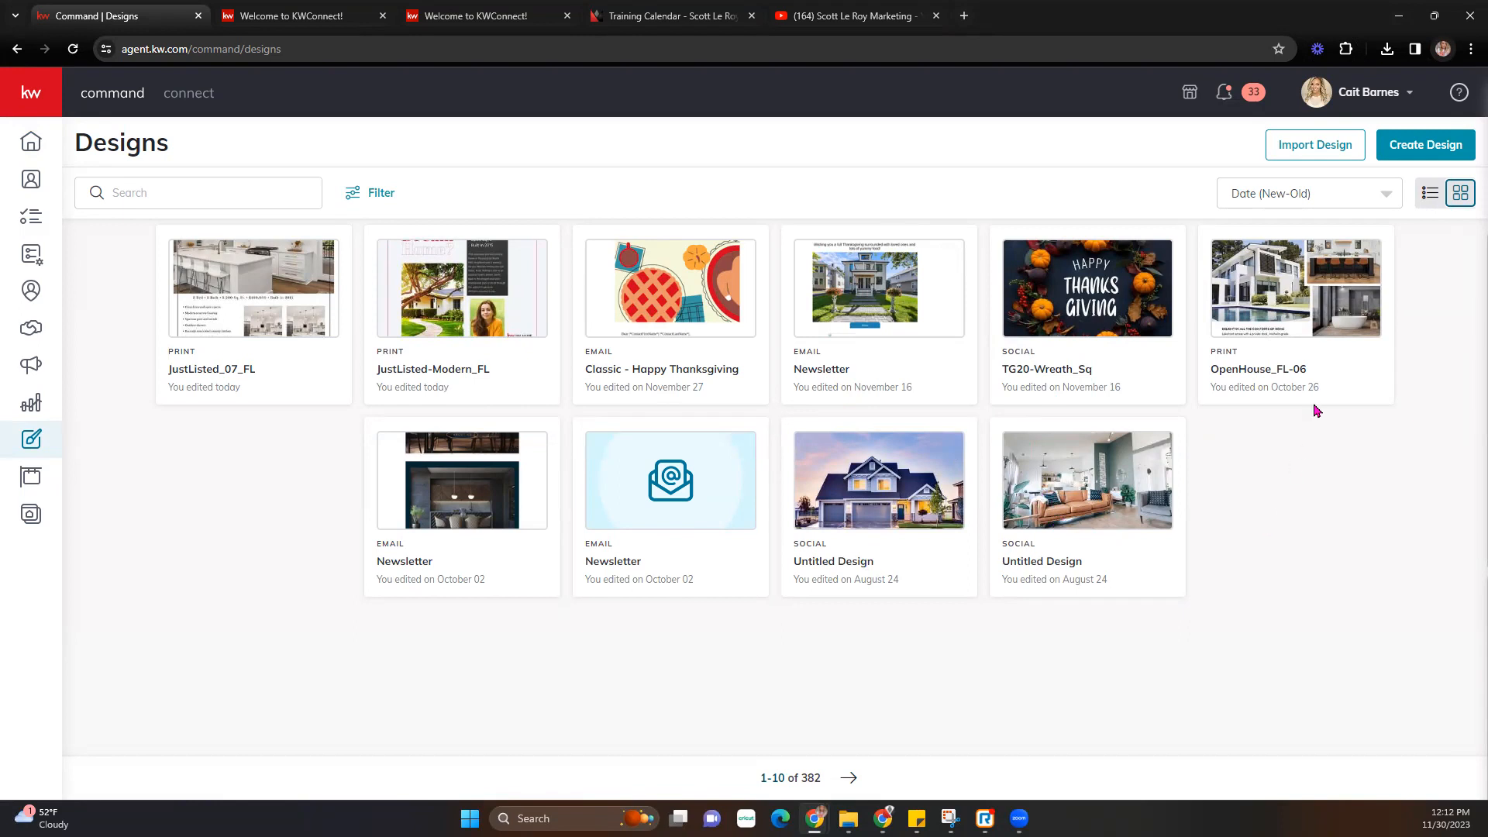
left_click(1421, 148)
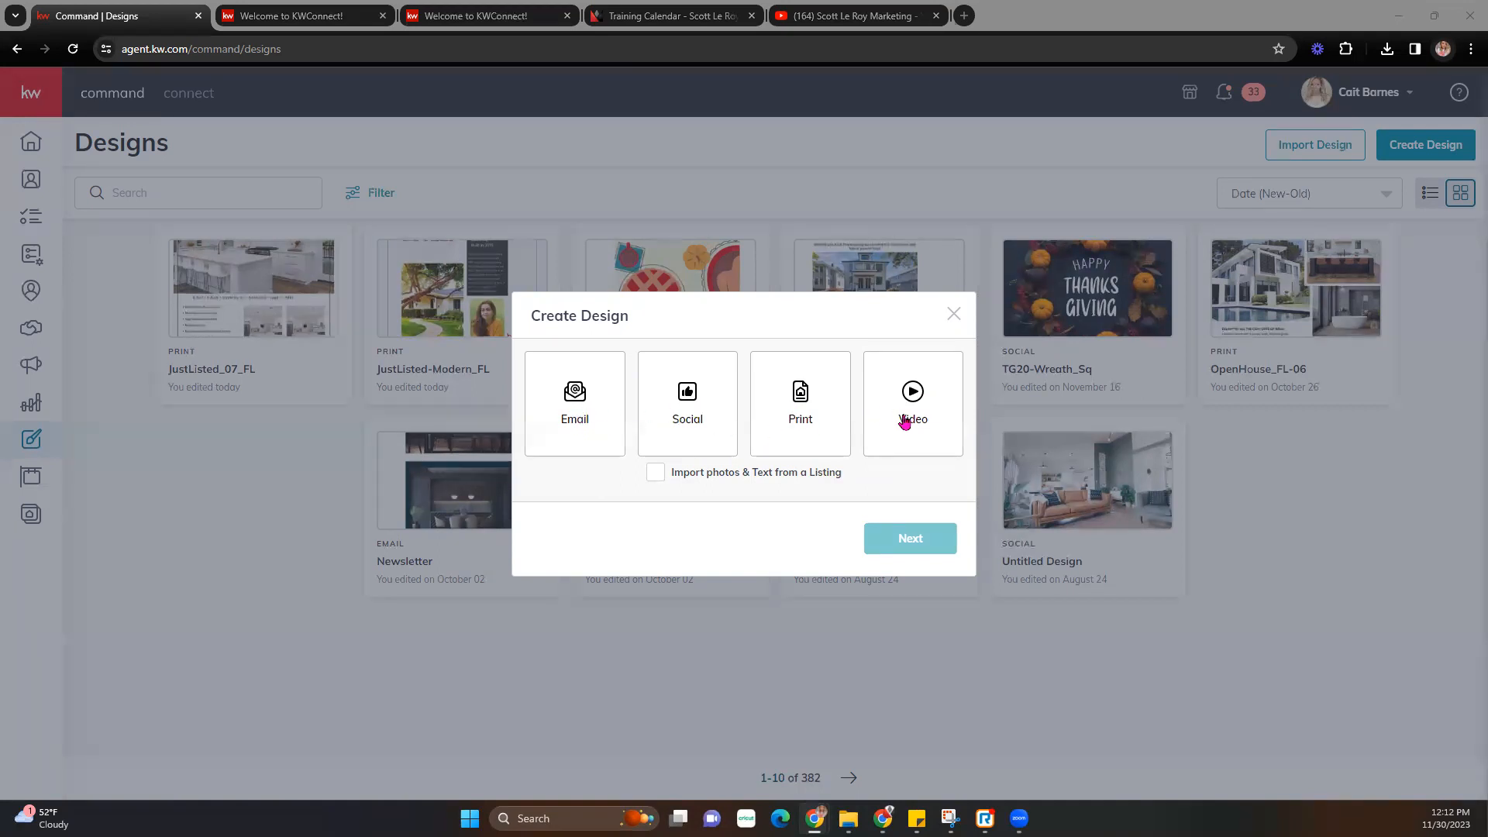
left_click(802, 421)
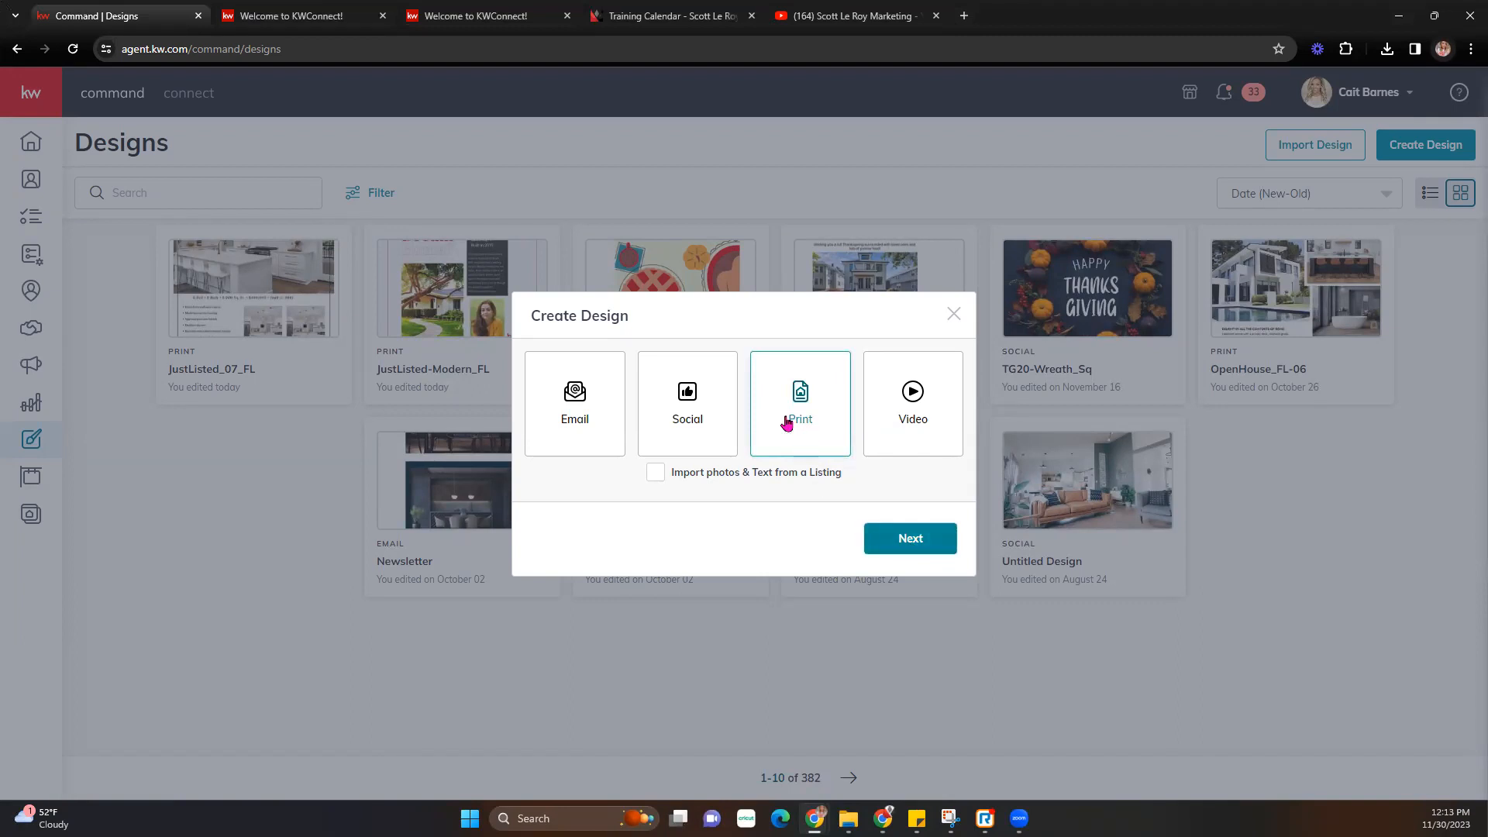
left_click(933, 541)
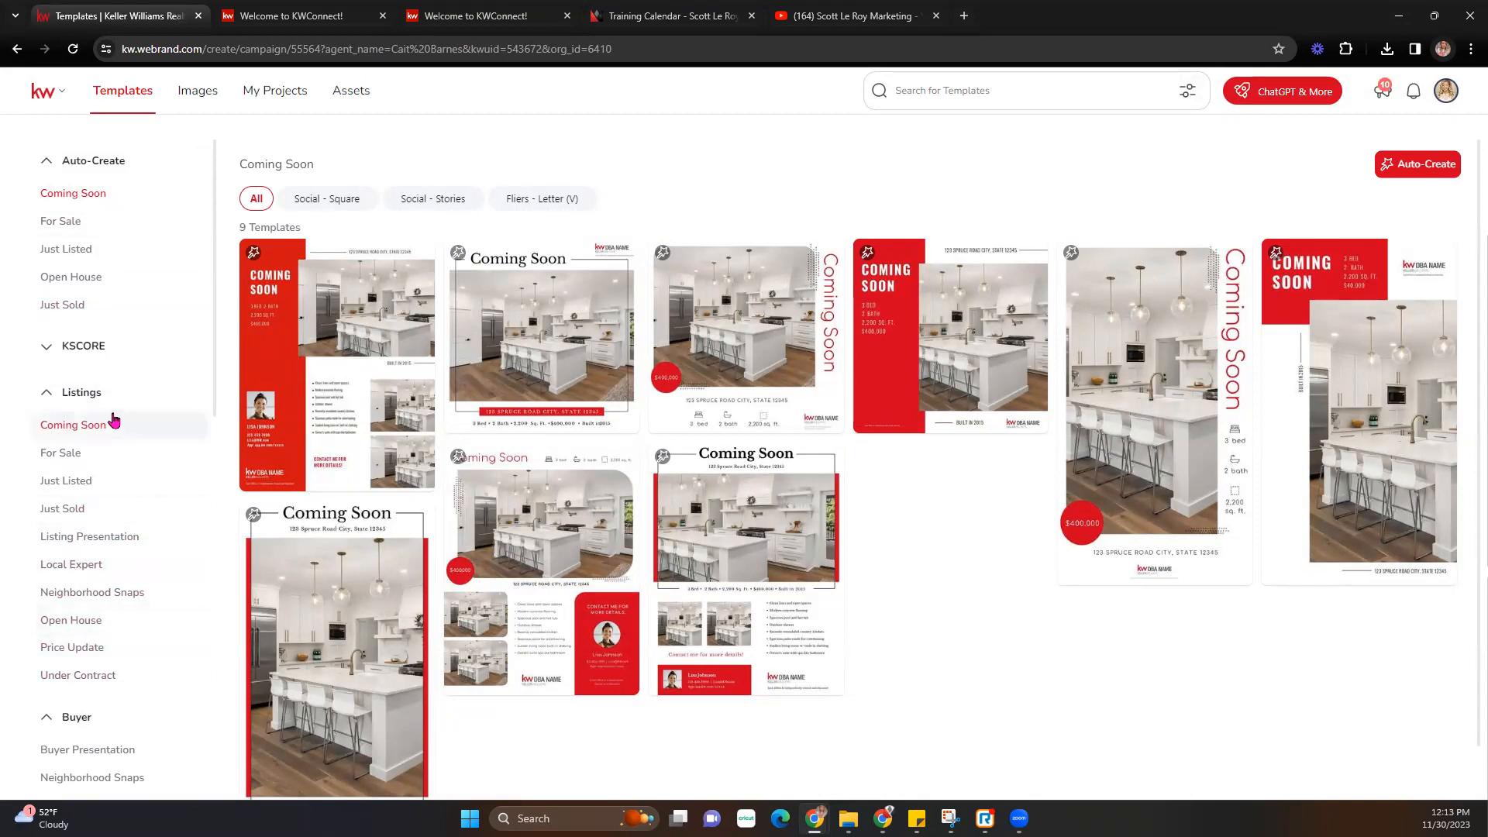
- Select Just Listed under Listings in the category sidebar to show its 74 templates
scroll(90, 481, "down", 4)
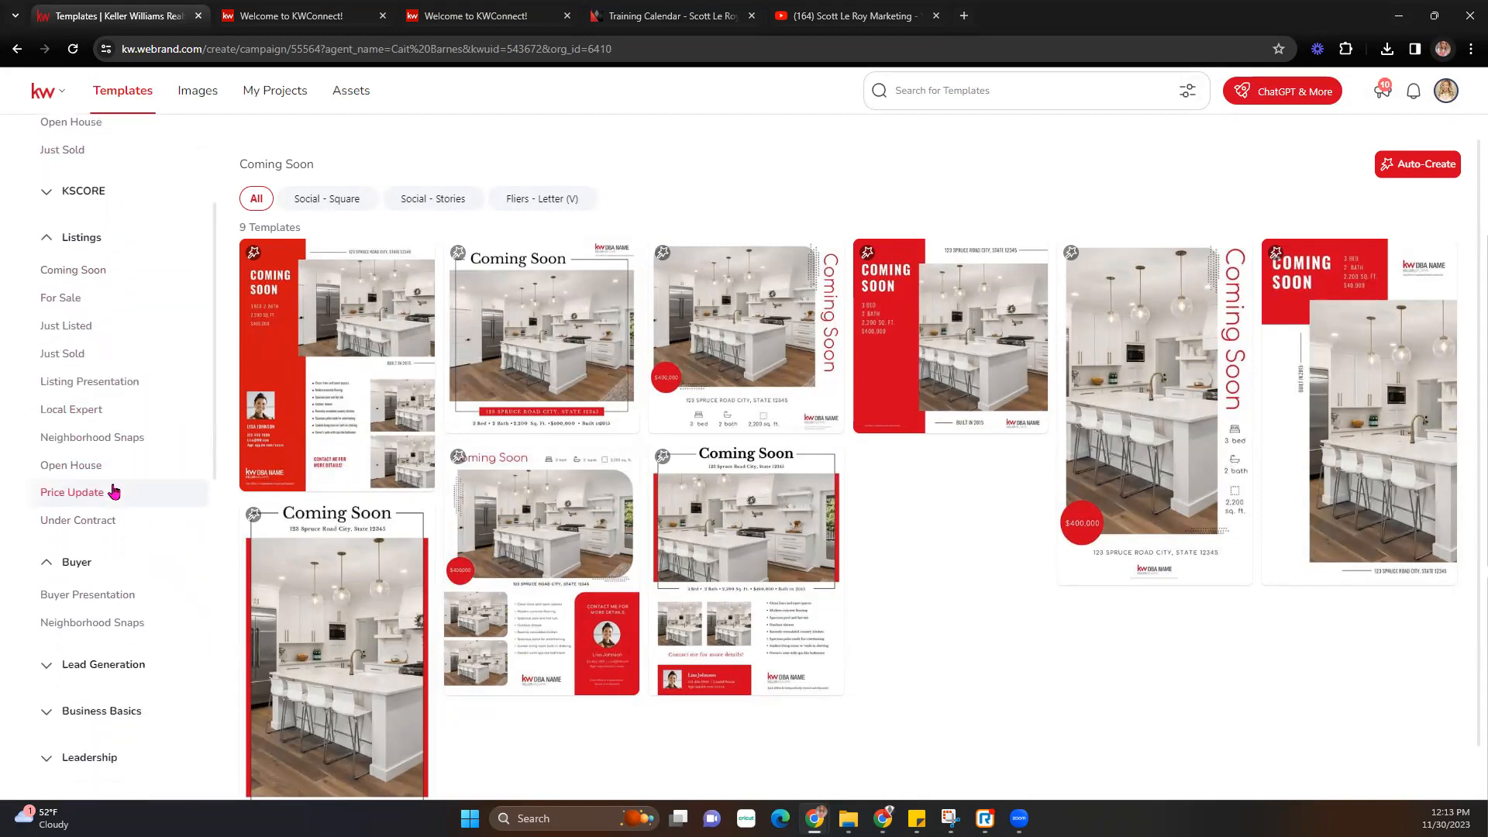
scroll(113, 490, "down", 3)
scroll(113, 490, "up", 7)
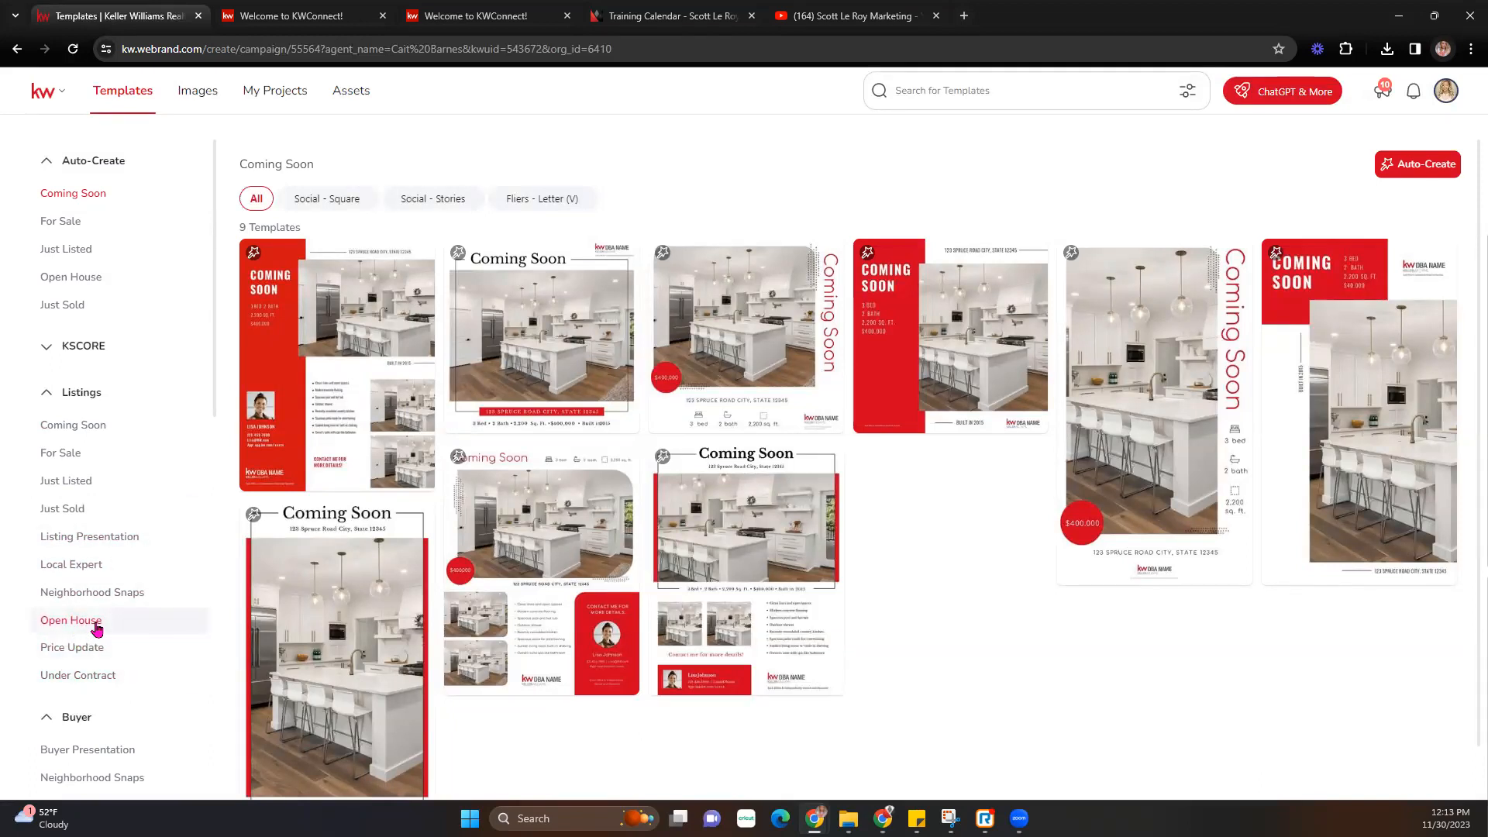
scroll(97, 624, "down", 1)
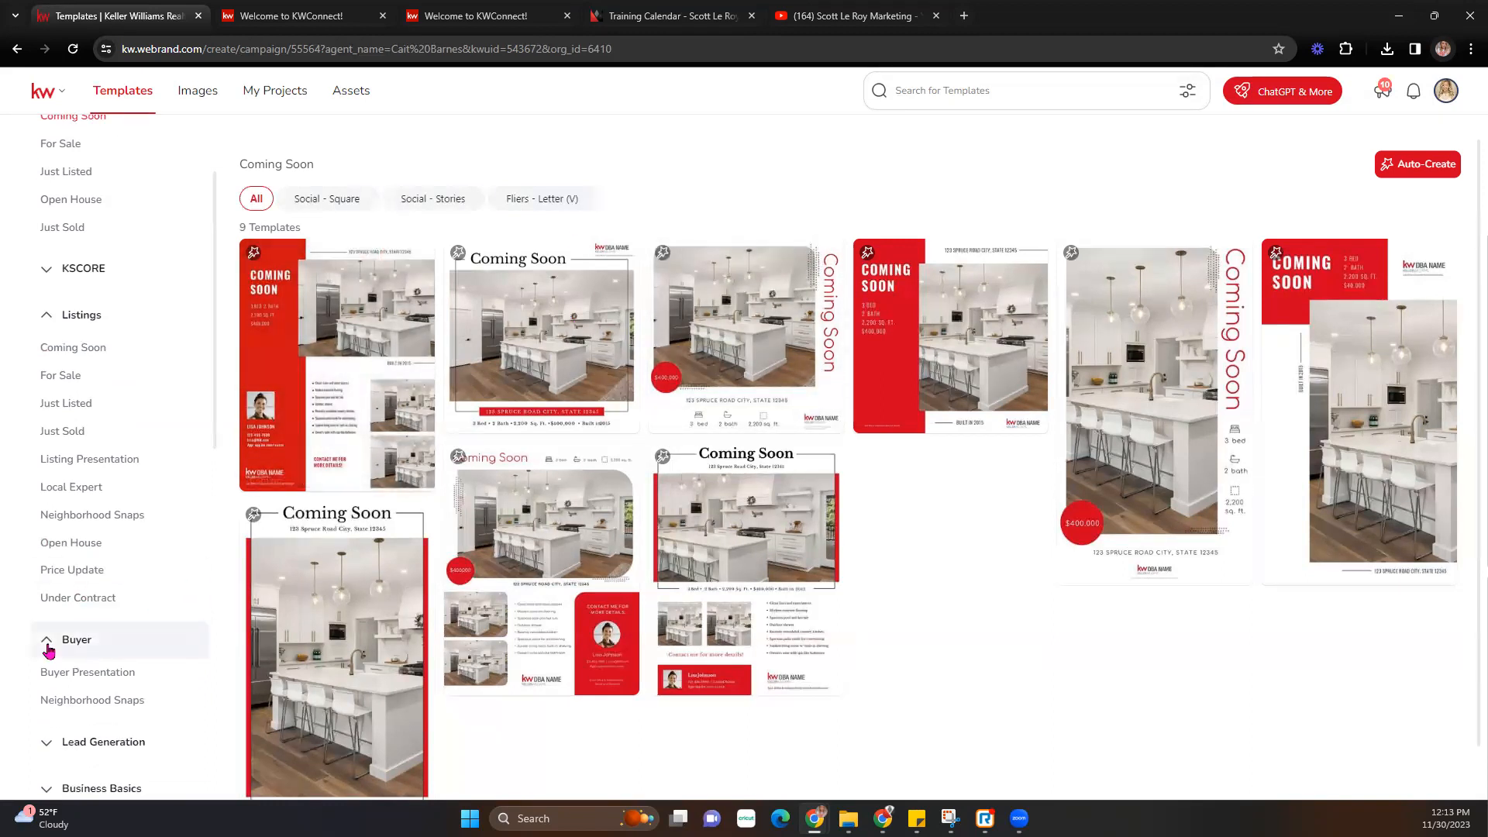
scroll(48, 651, "down", 1)
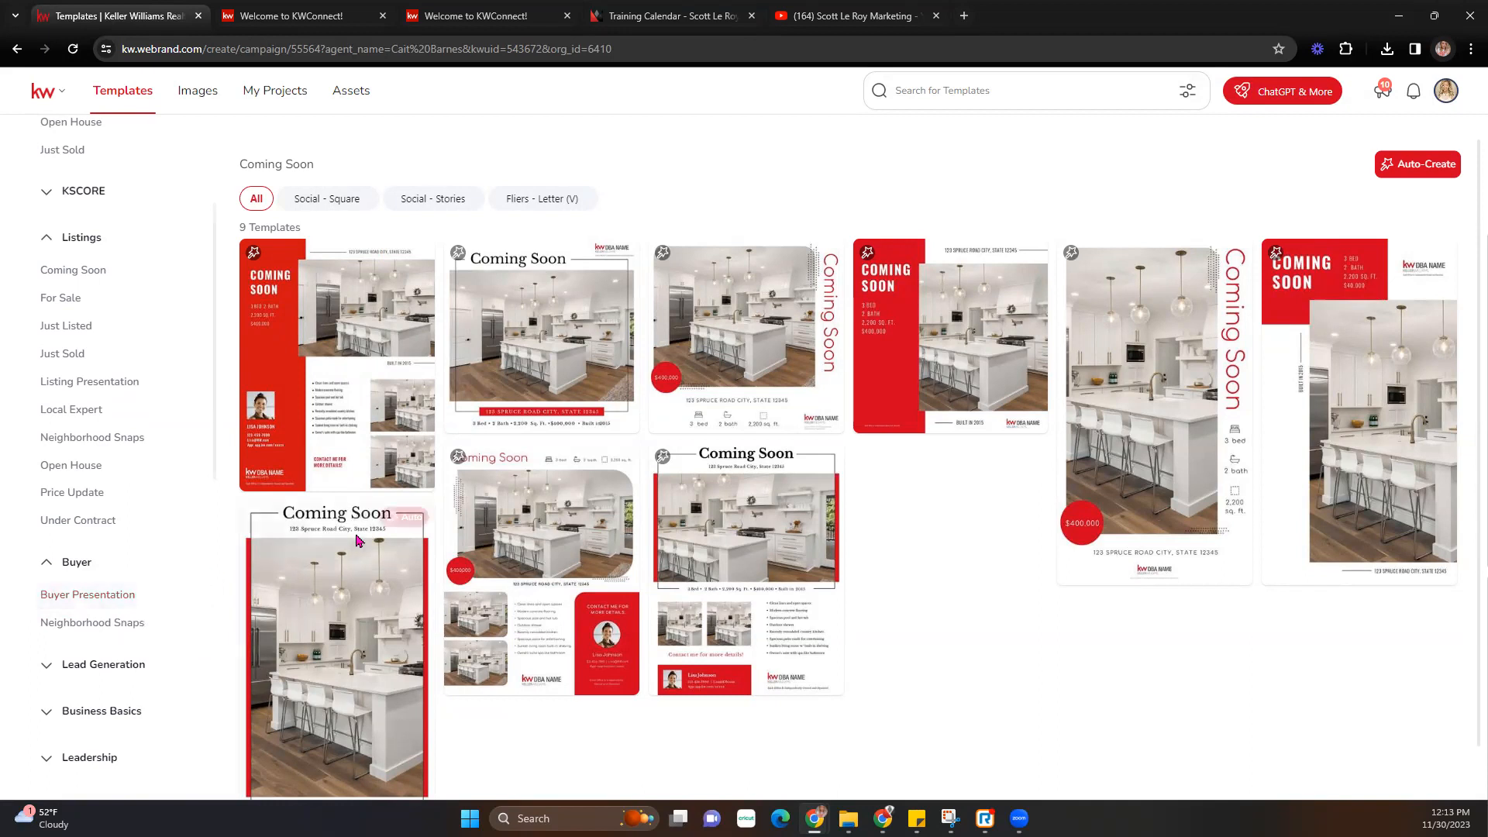
scroll(100, 469, "up", 2)
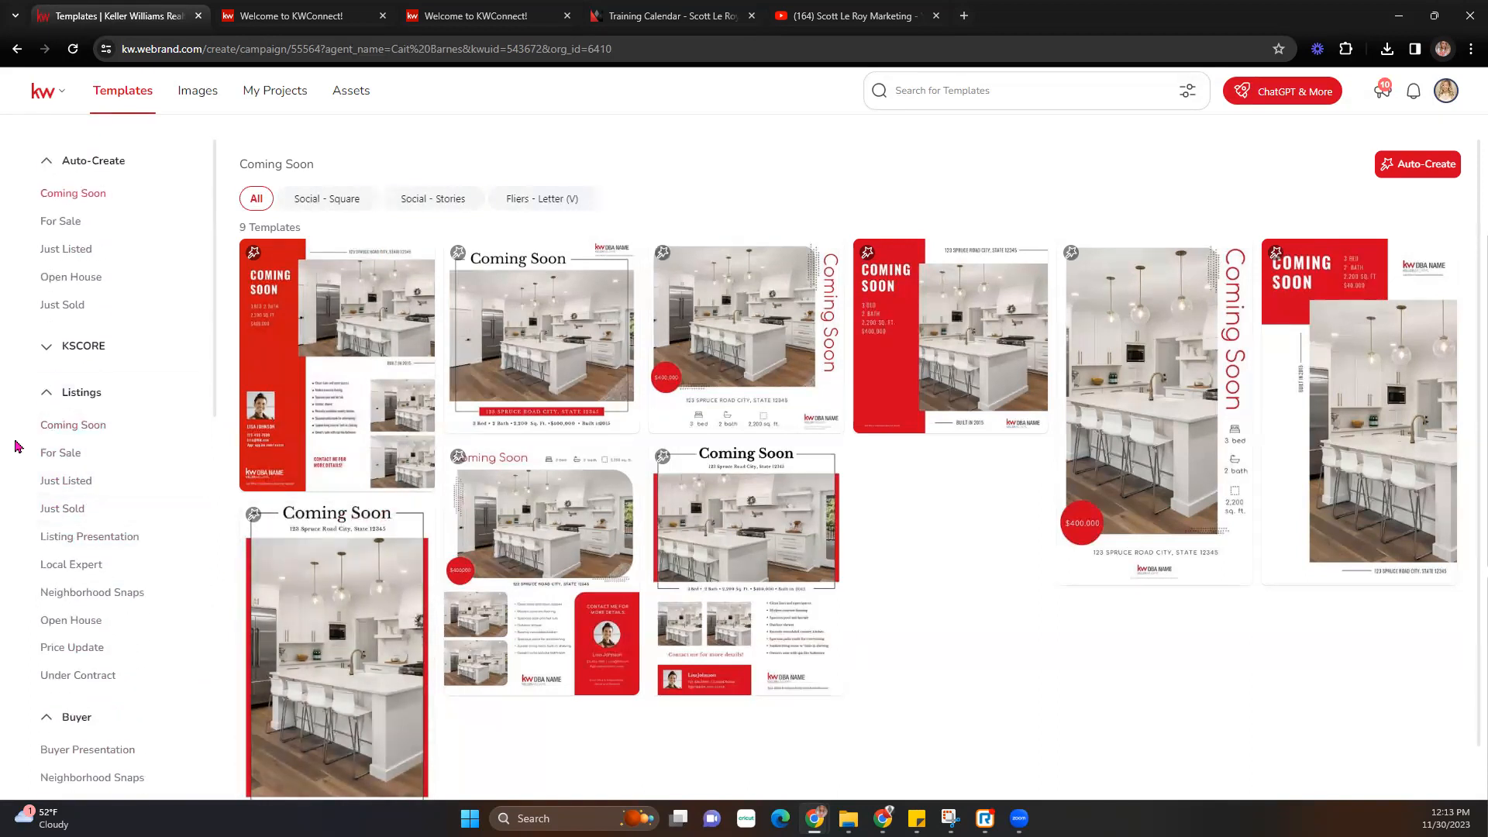
left_click(73, 487)
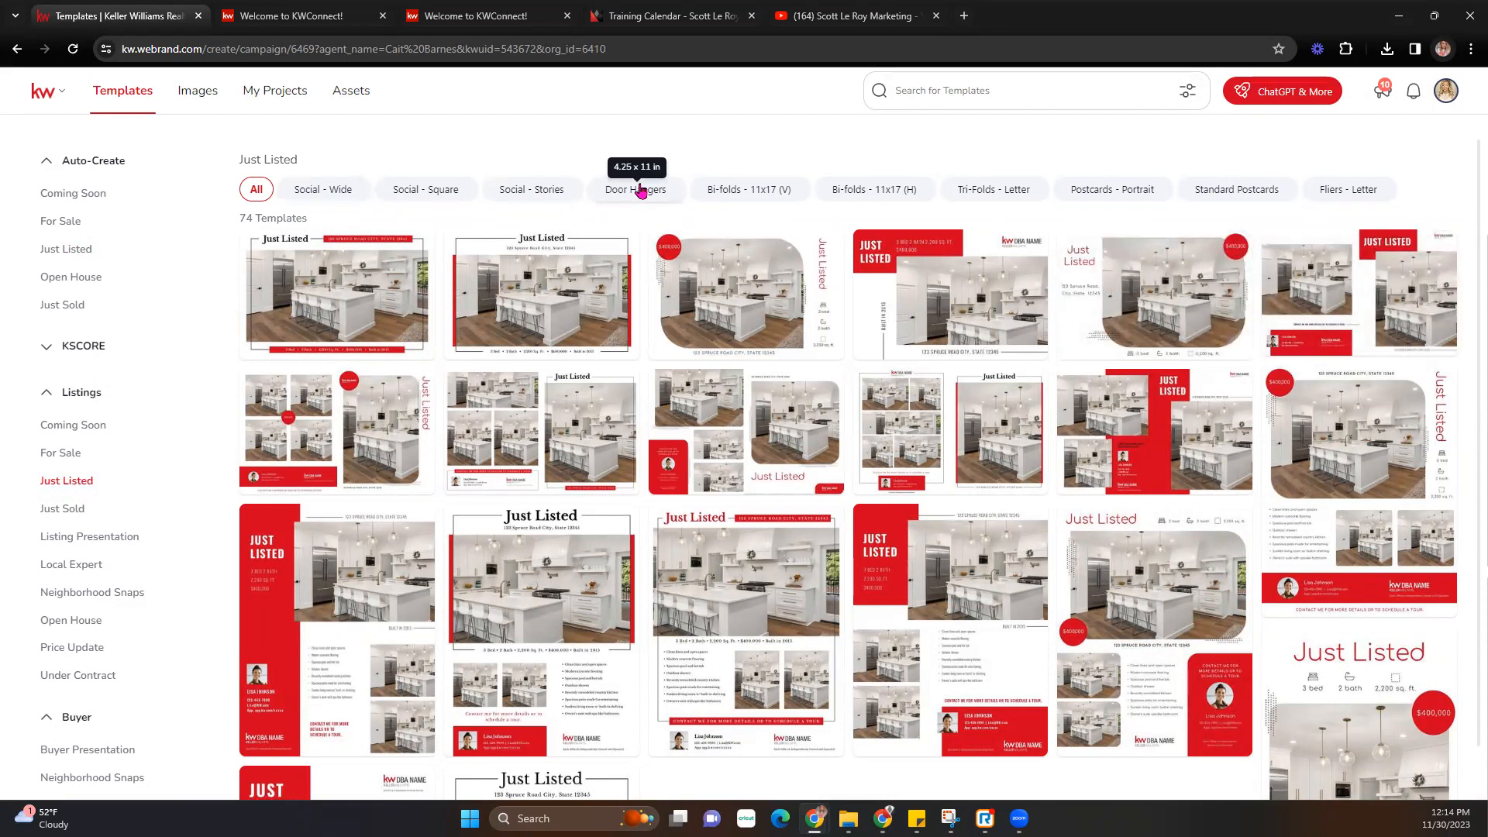
- Preview the door hanger, 11x17 bi-fold, letter tri-fold, portrait and standard postcard template formats
left_click(641, 192)
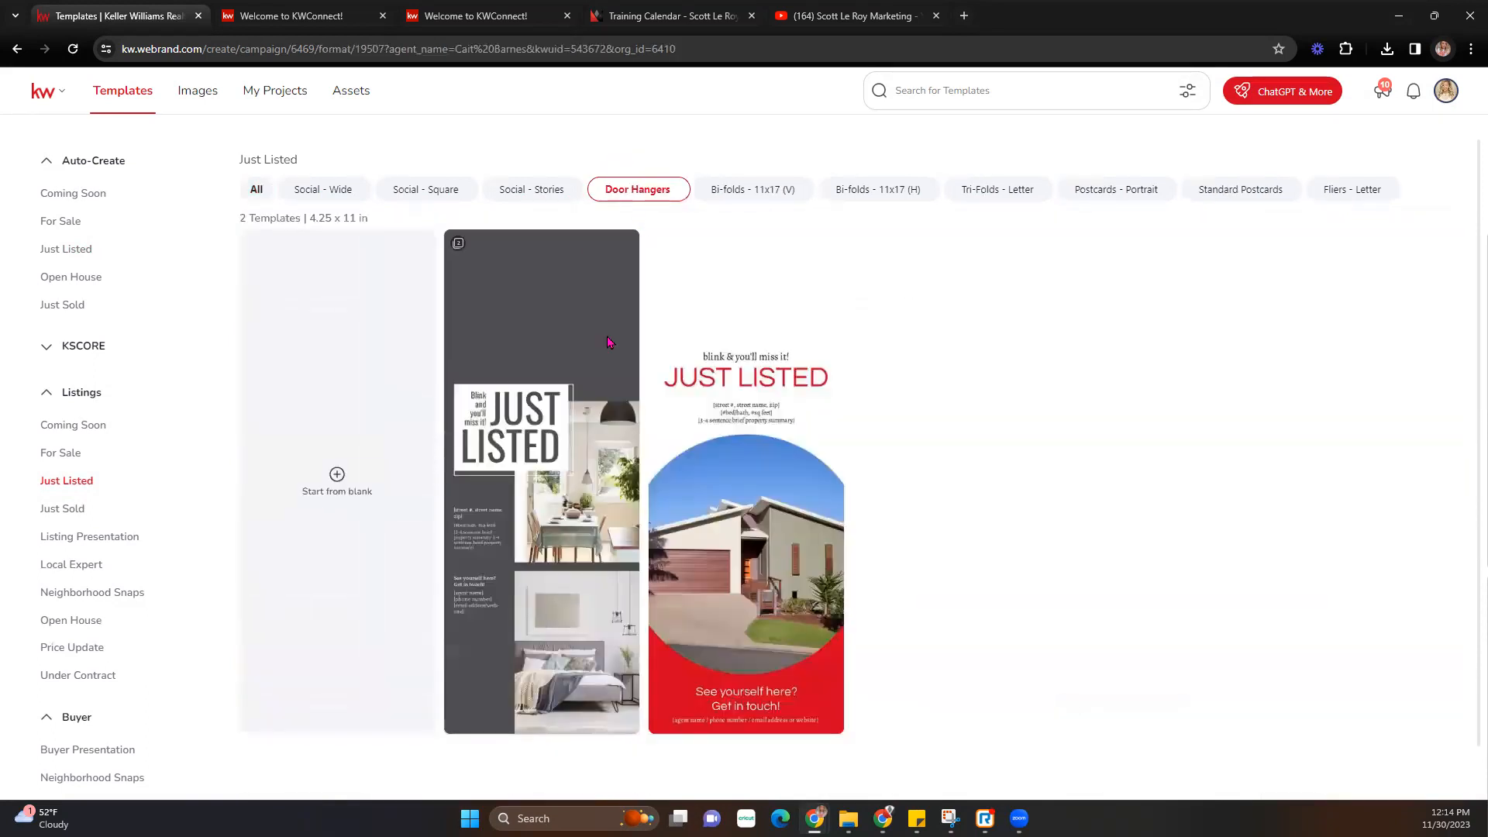
mouse_move(556, 375)
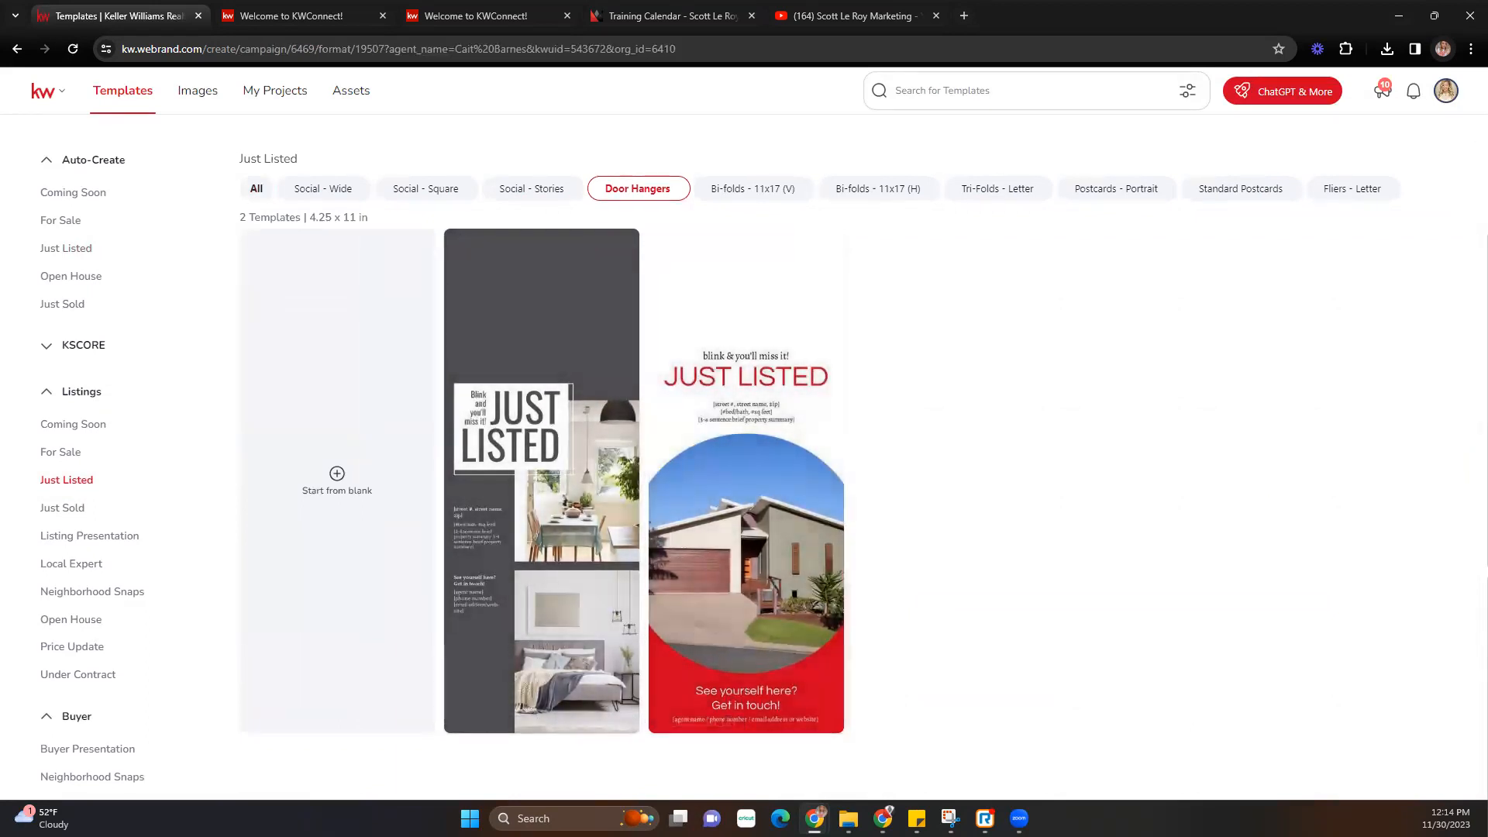
left_click(770, 190)
left_click(1034, 192)
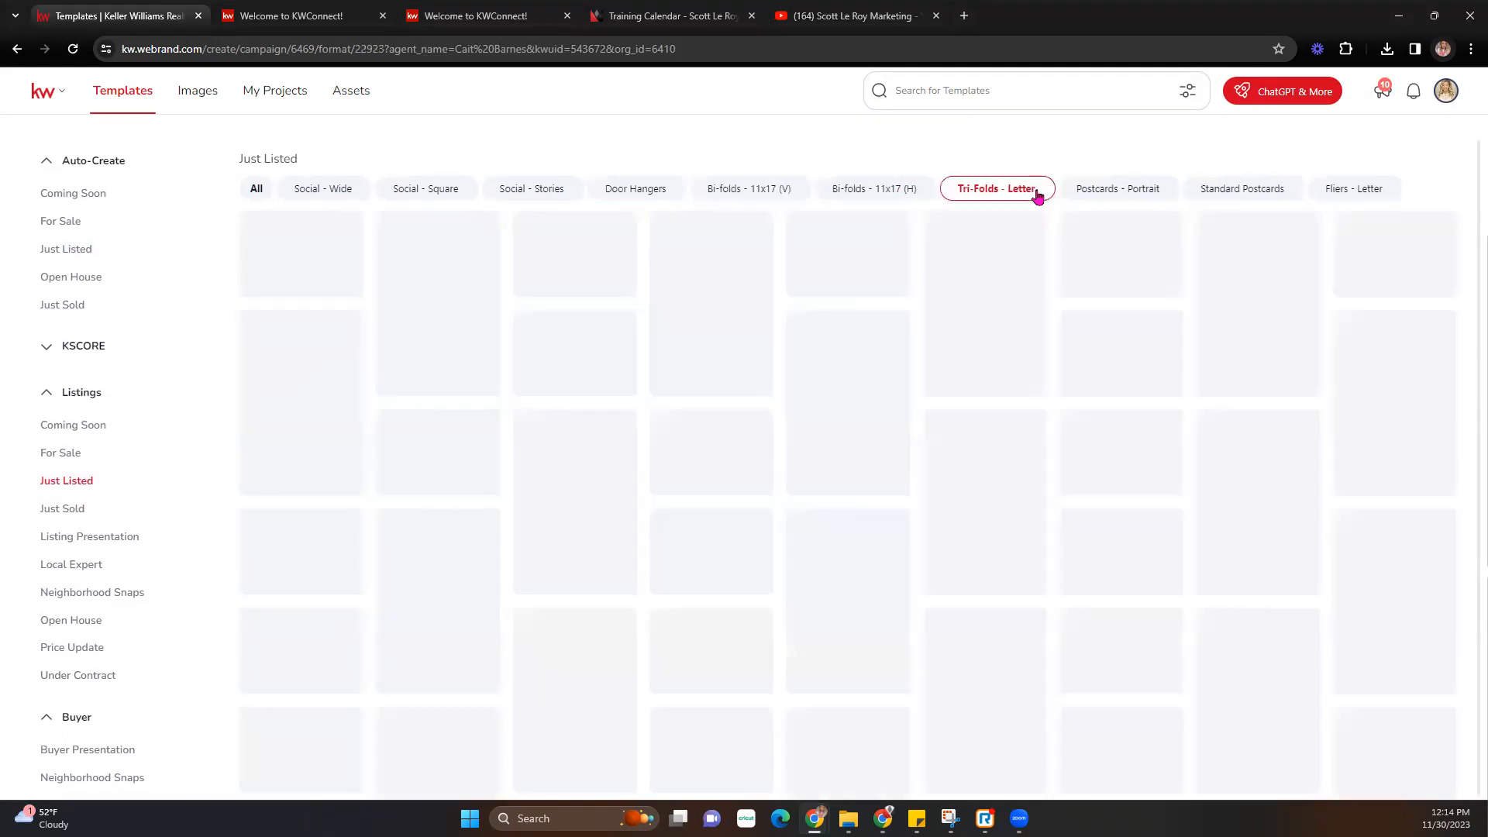
left_click(1113, 194)
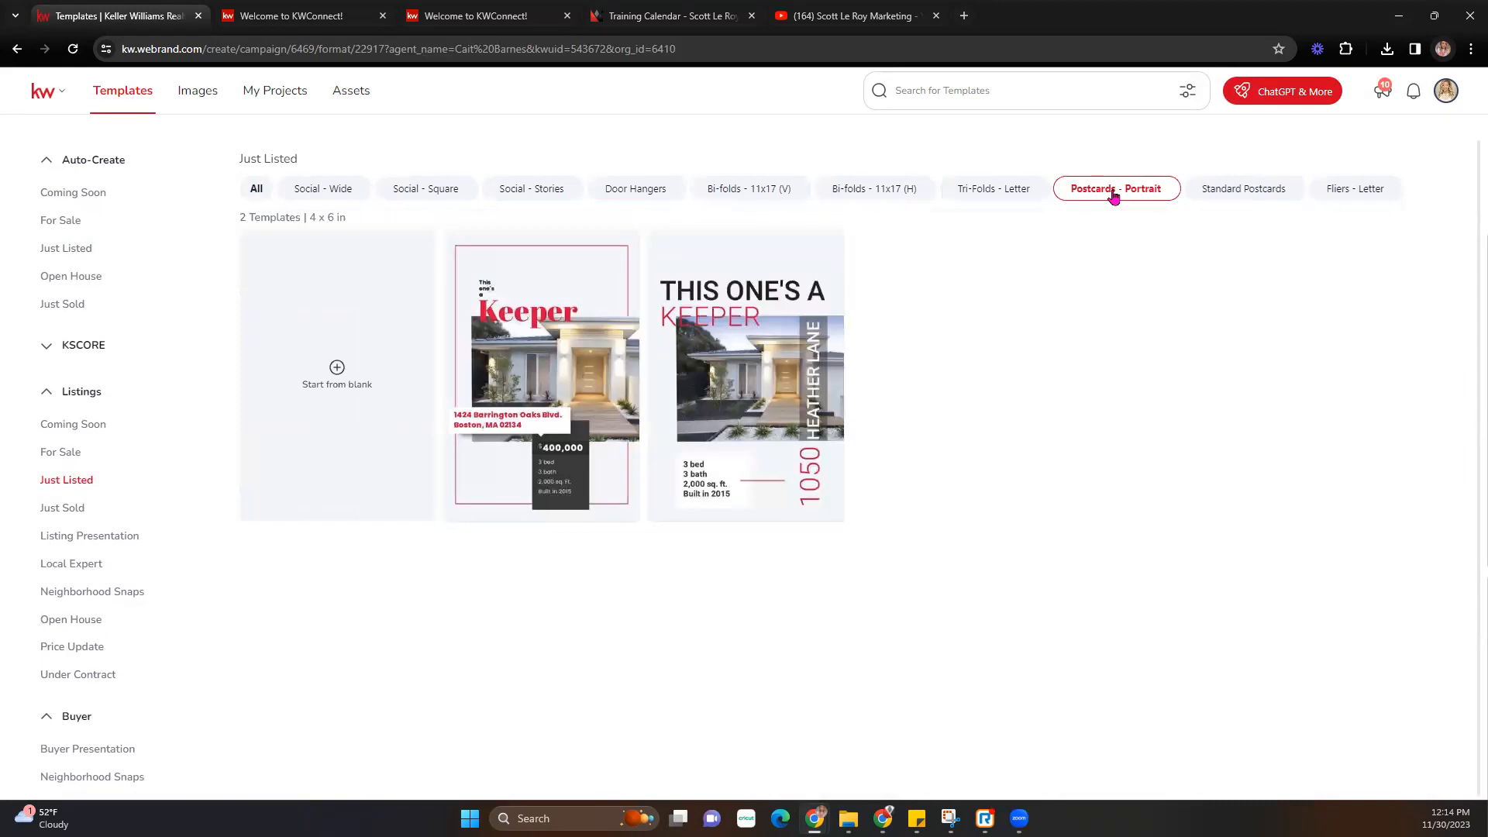
left_click(1268, 199)
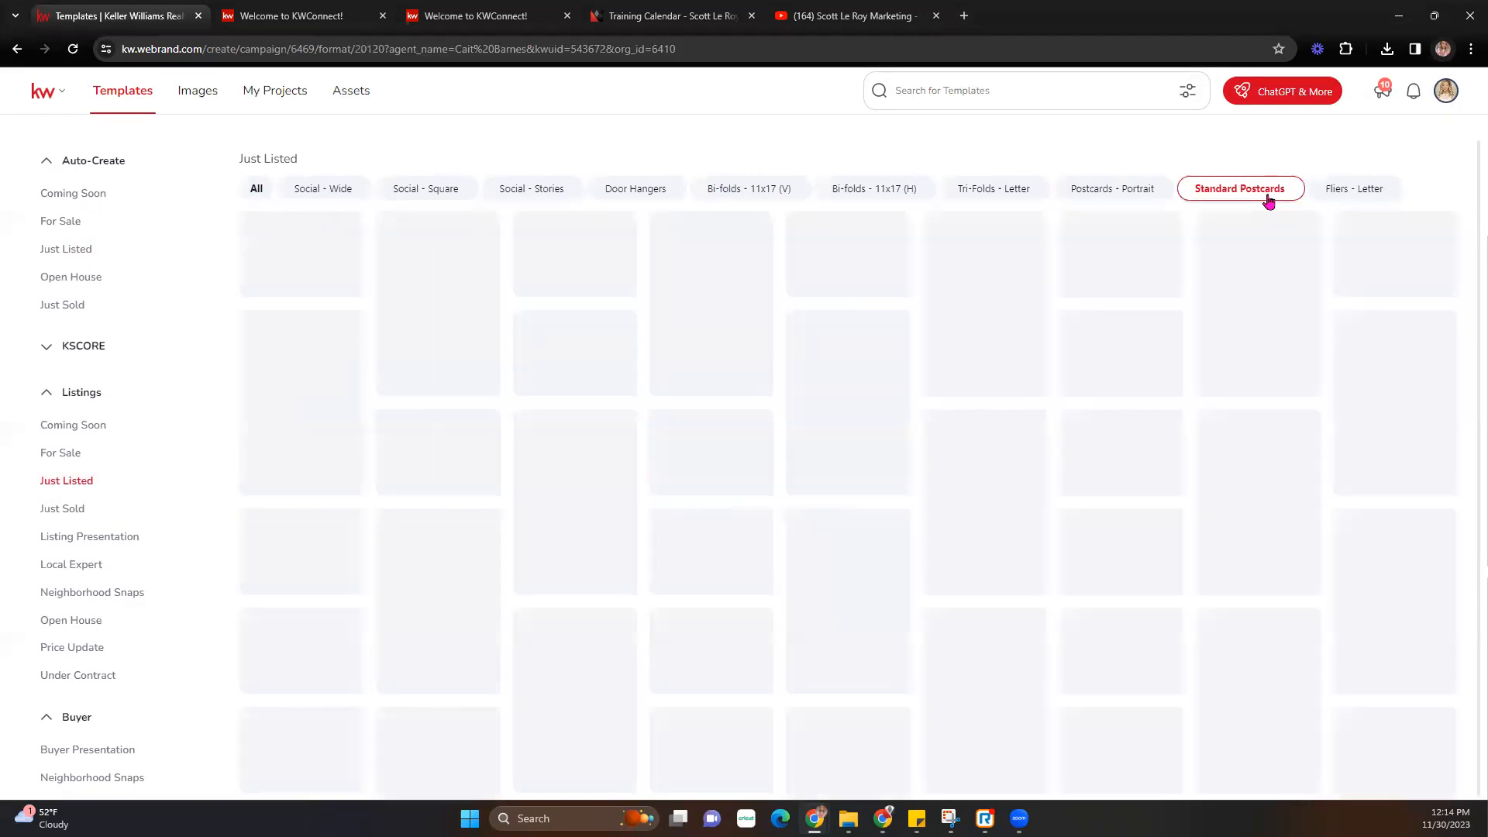
left_click(1094, 196)
left_click(1248, 188)
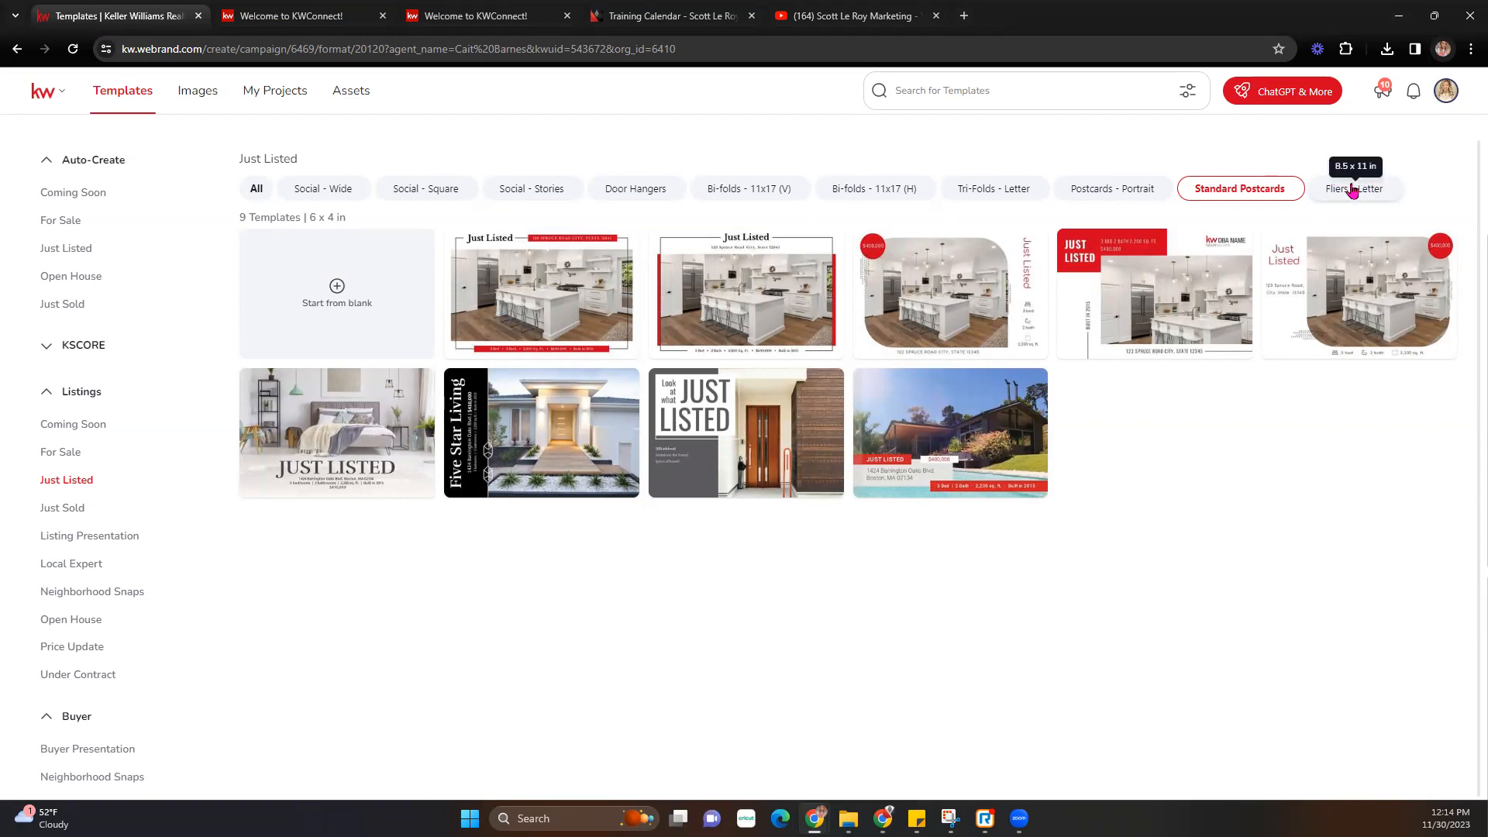
- Filter to Fliers - Letter and use the JustListed_01_FL template
left_click(1352, 192)
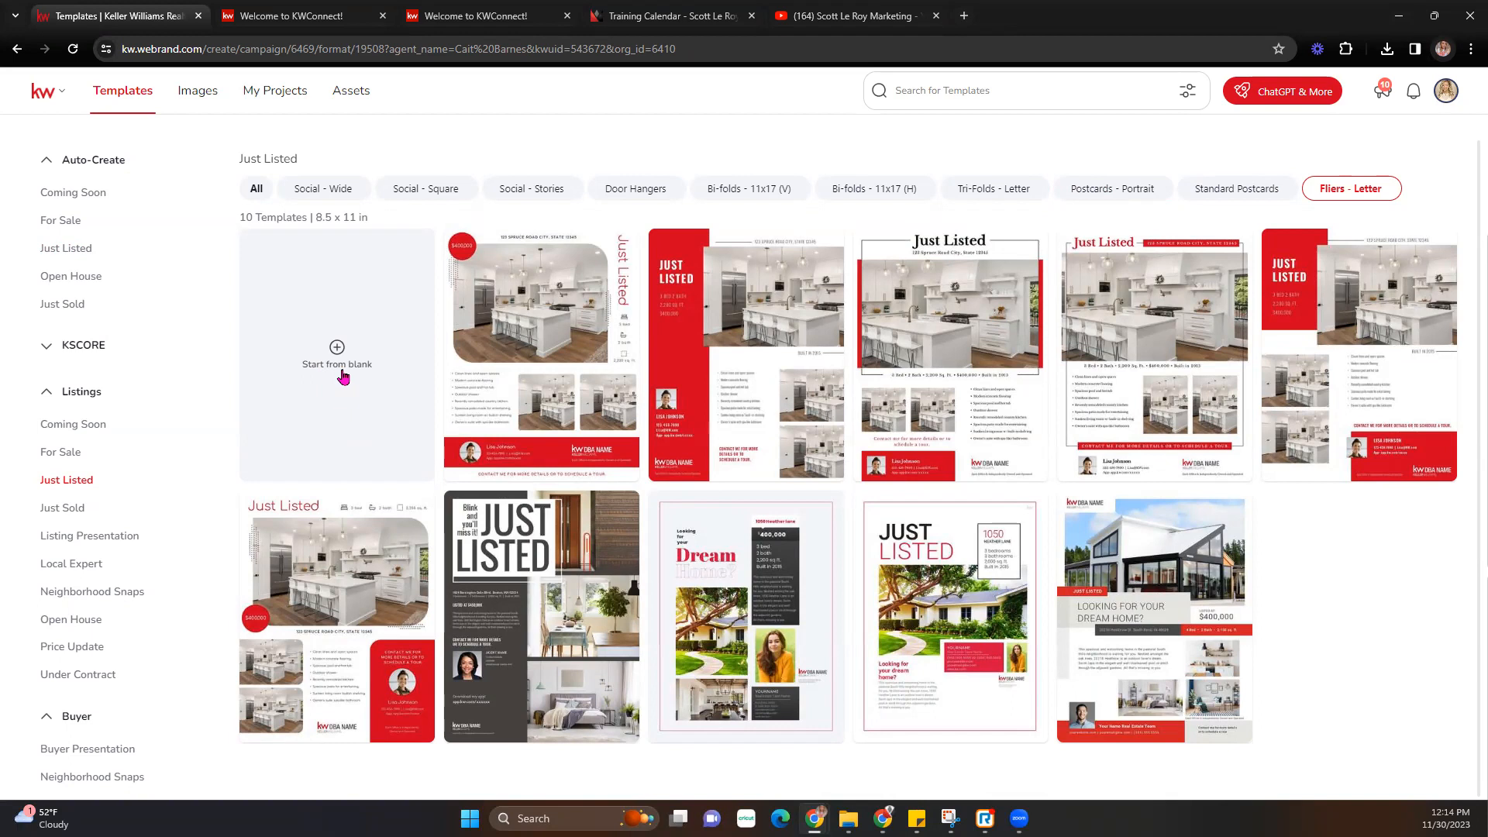
mouse_move(1170, 385)
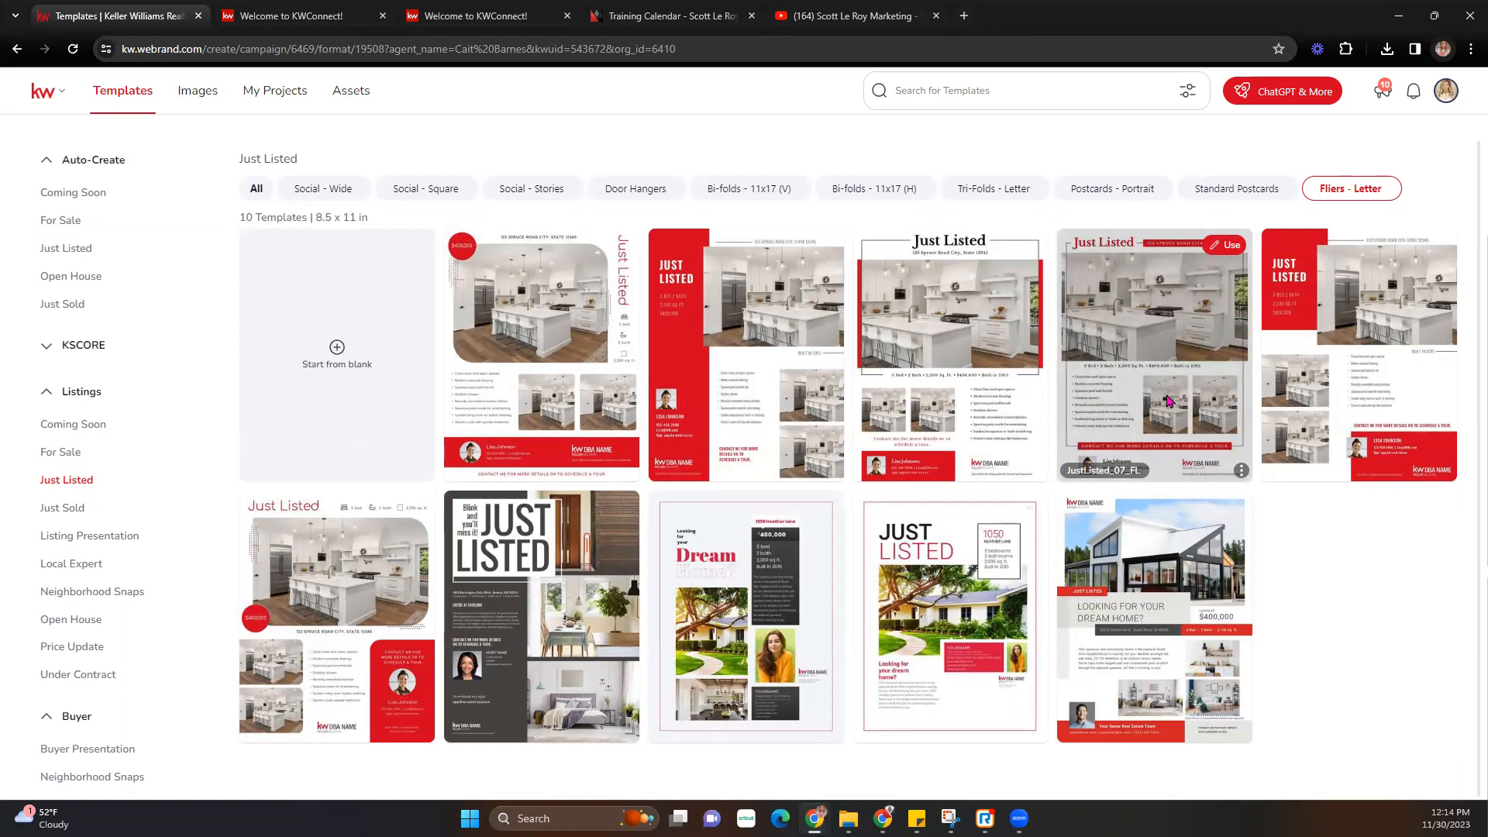
mouse_move(1195, 585)
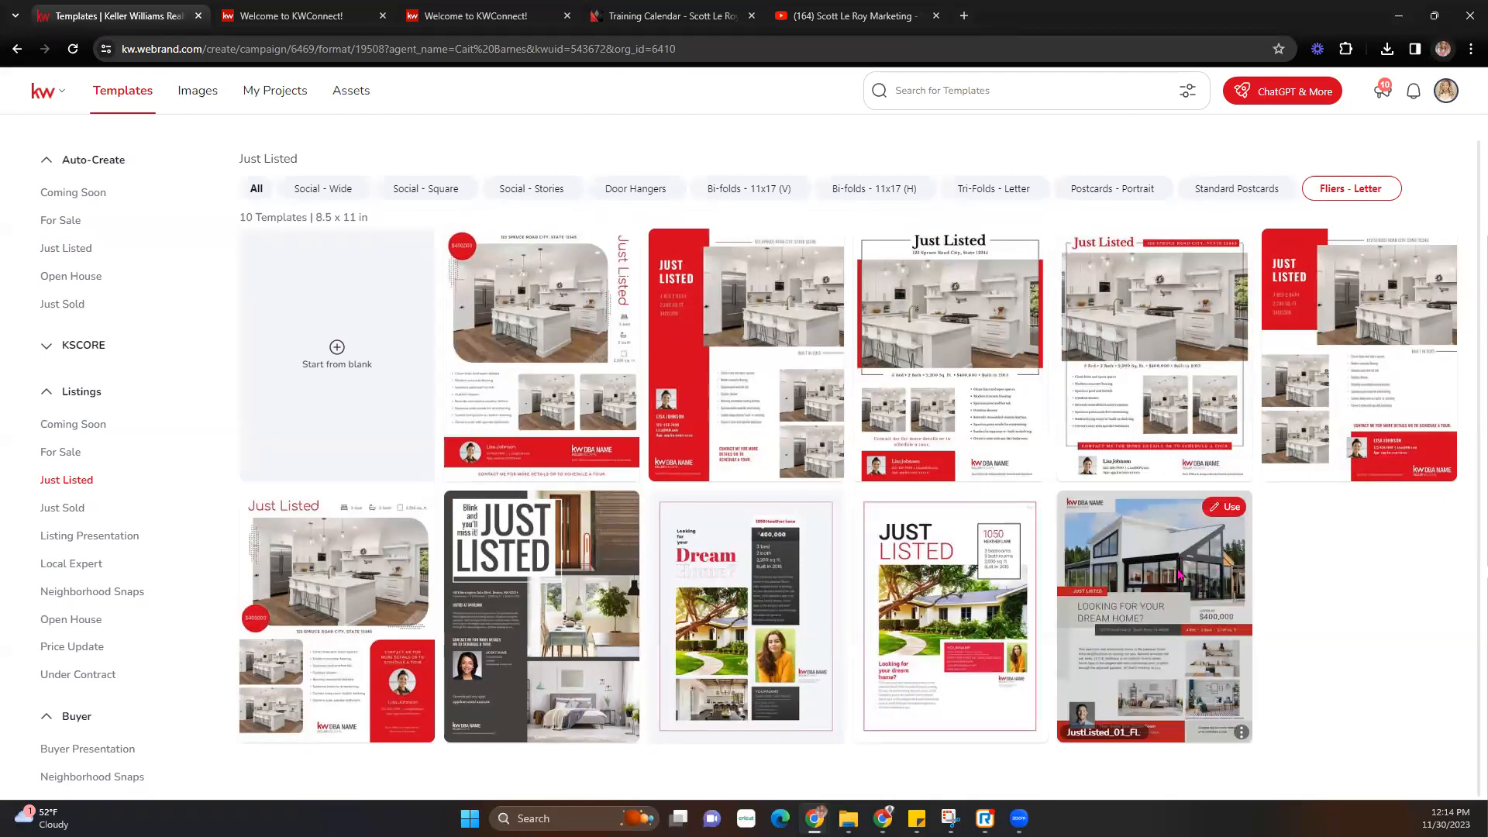
left_click(1231, 509)
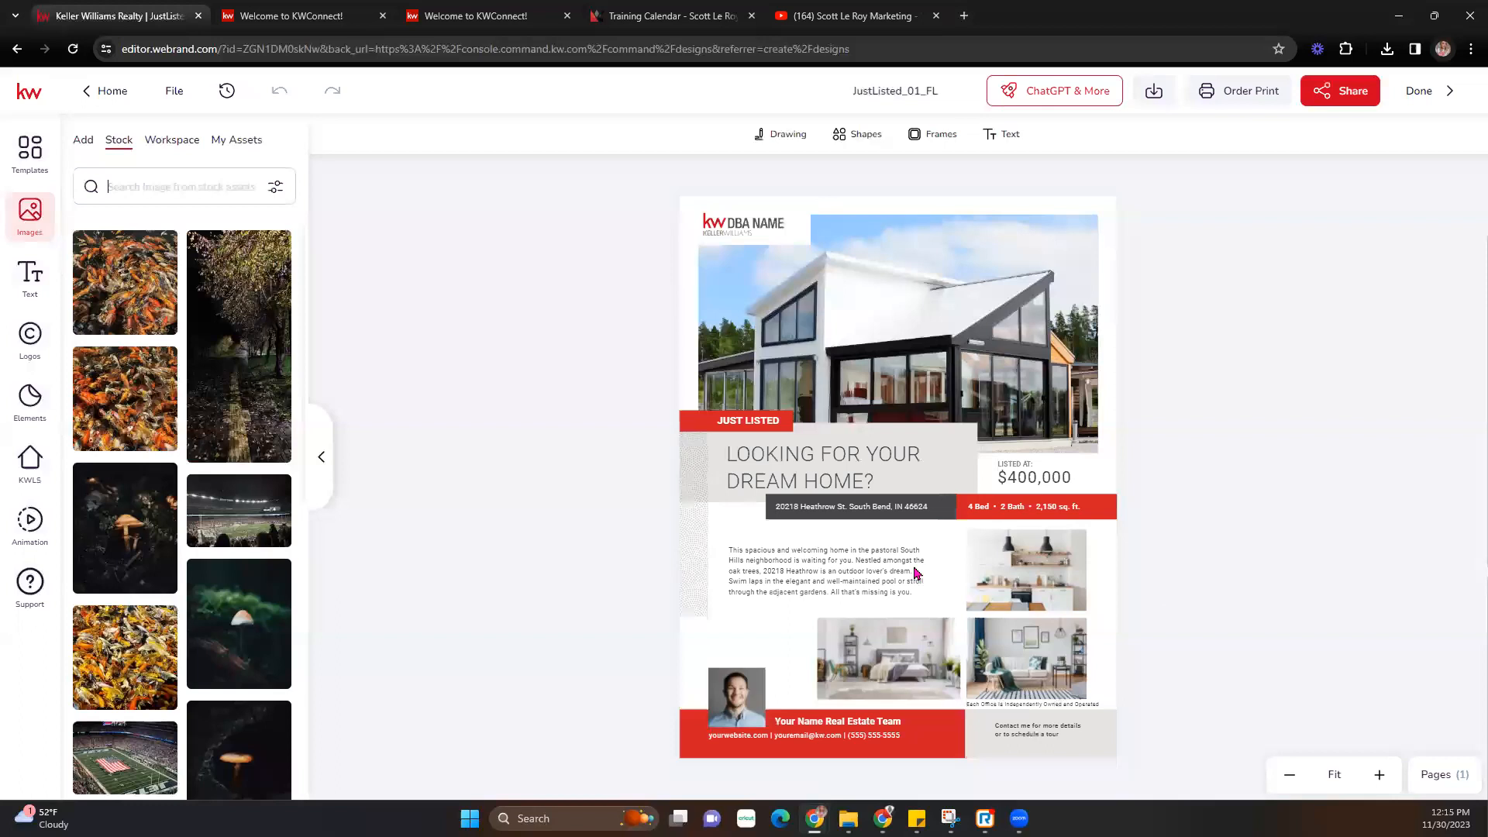
- Close the flier's Pages list and bring up the saved logos in My Assets
left_click(1437, 775)
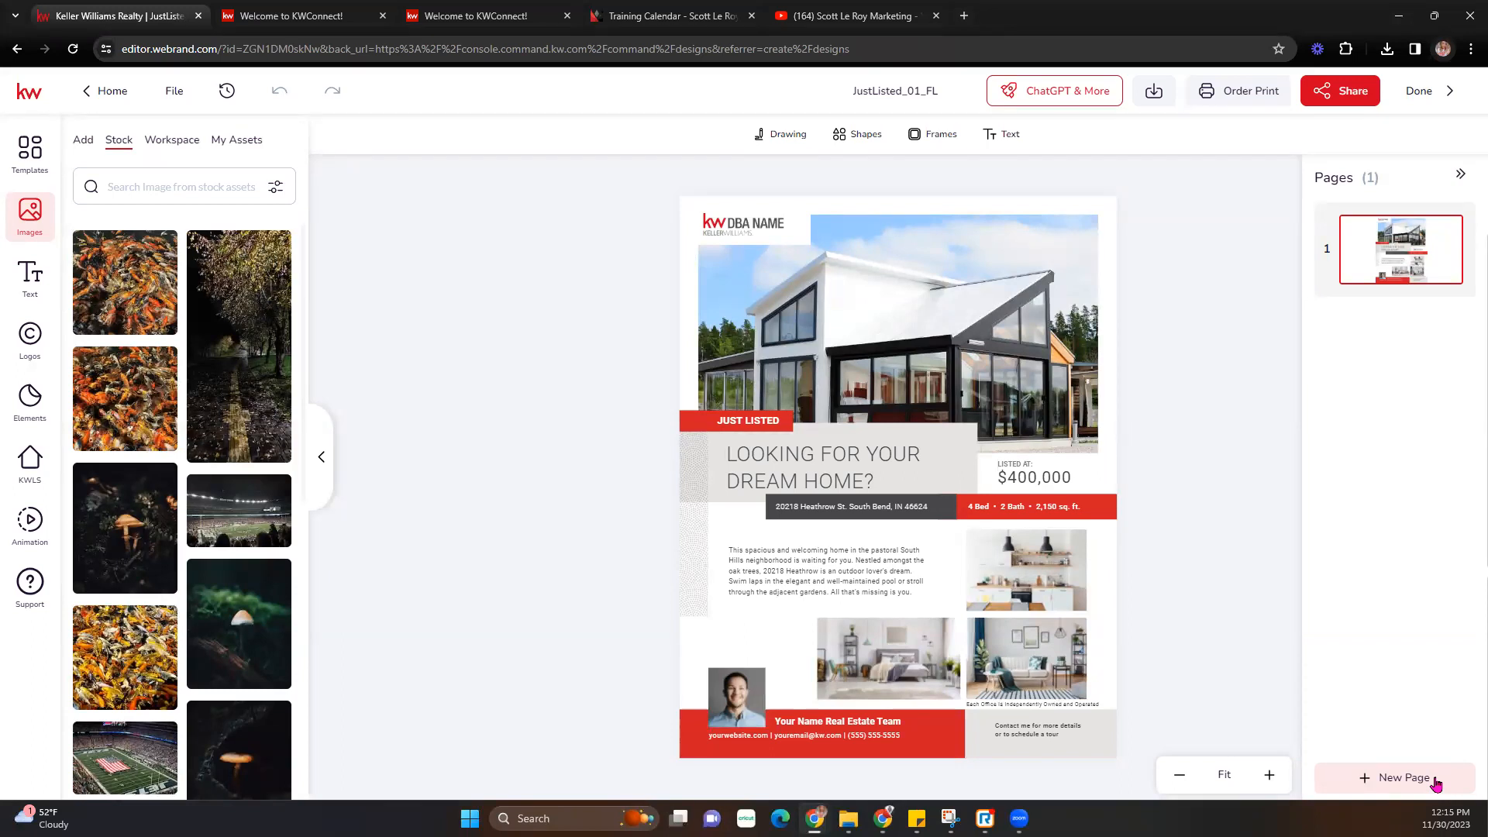
left_click(1460, 179)
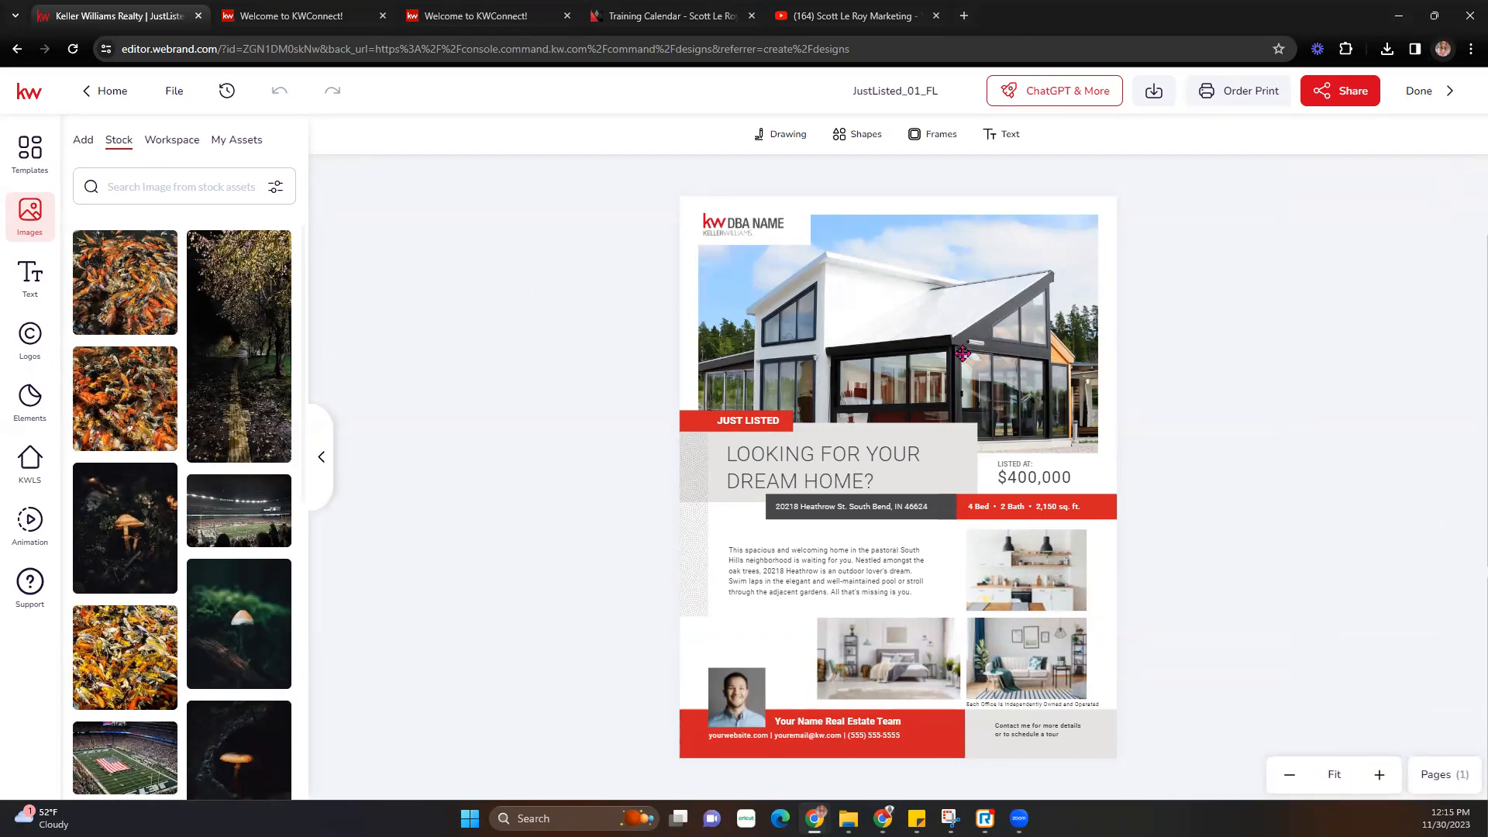
left_click(736, 231)
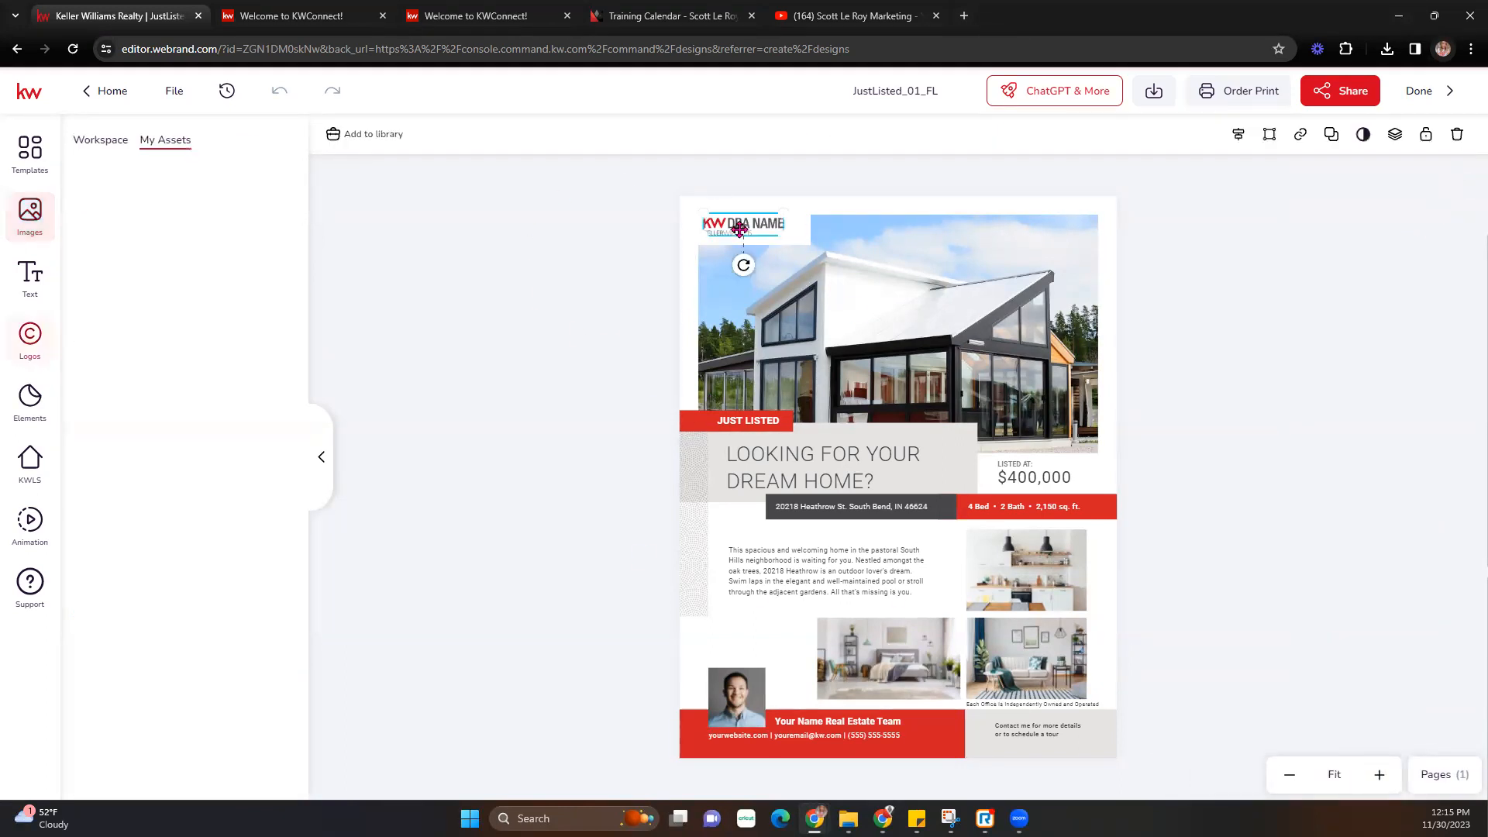
left_click(883, 471)
left_click(868, 552)
left_click(978, 534)
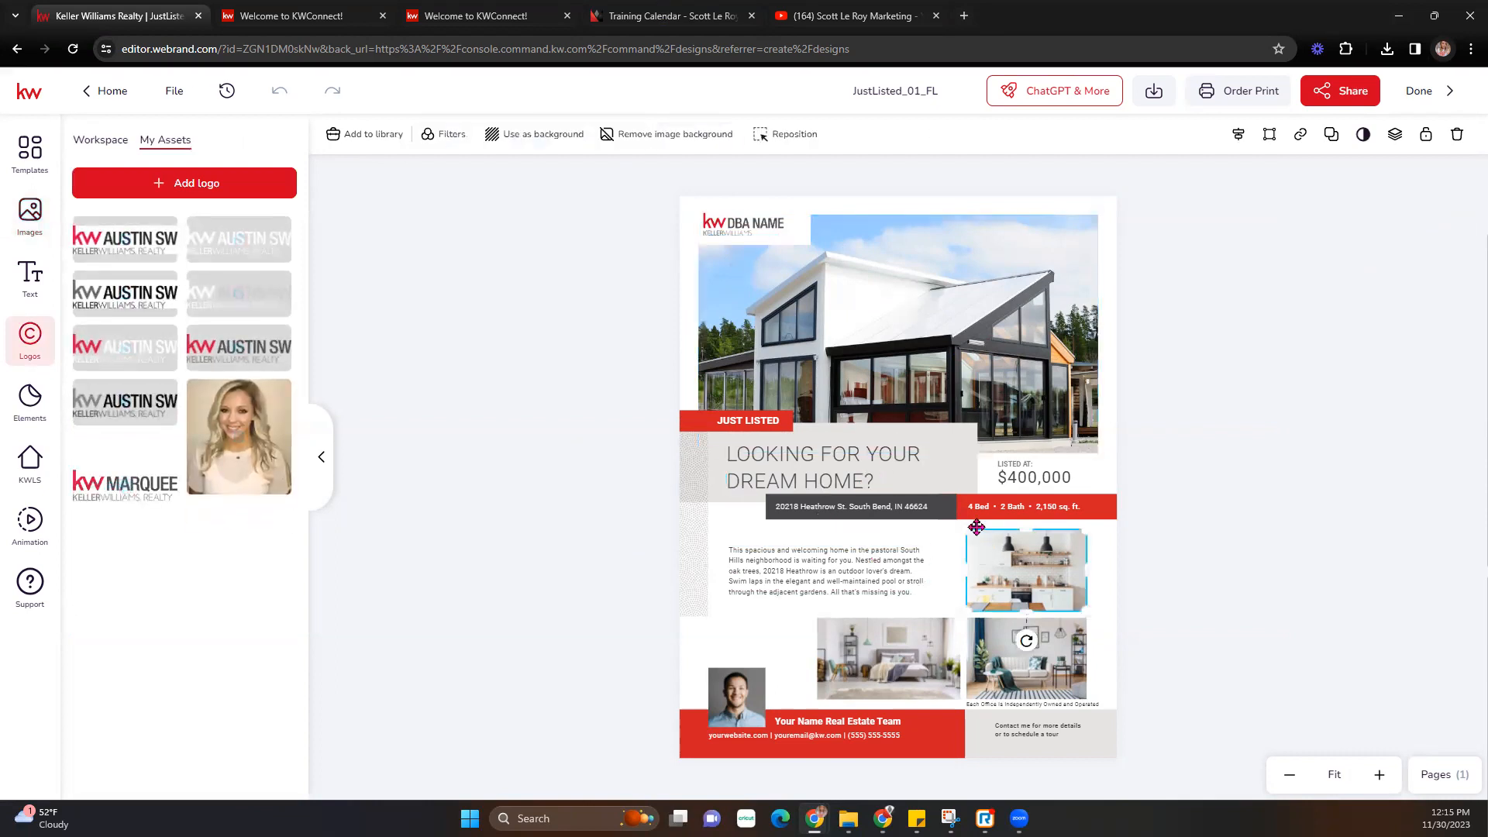
left_click(746, 227)
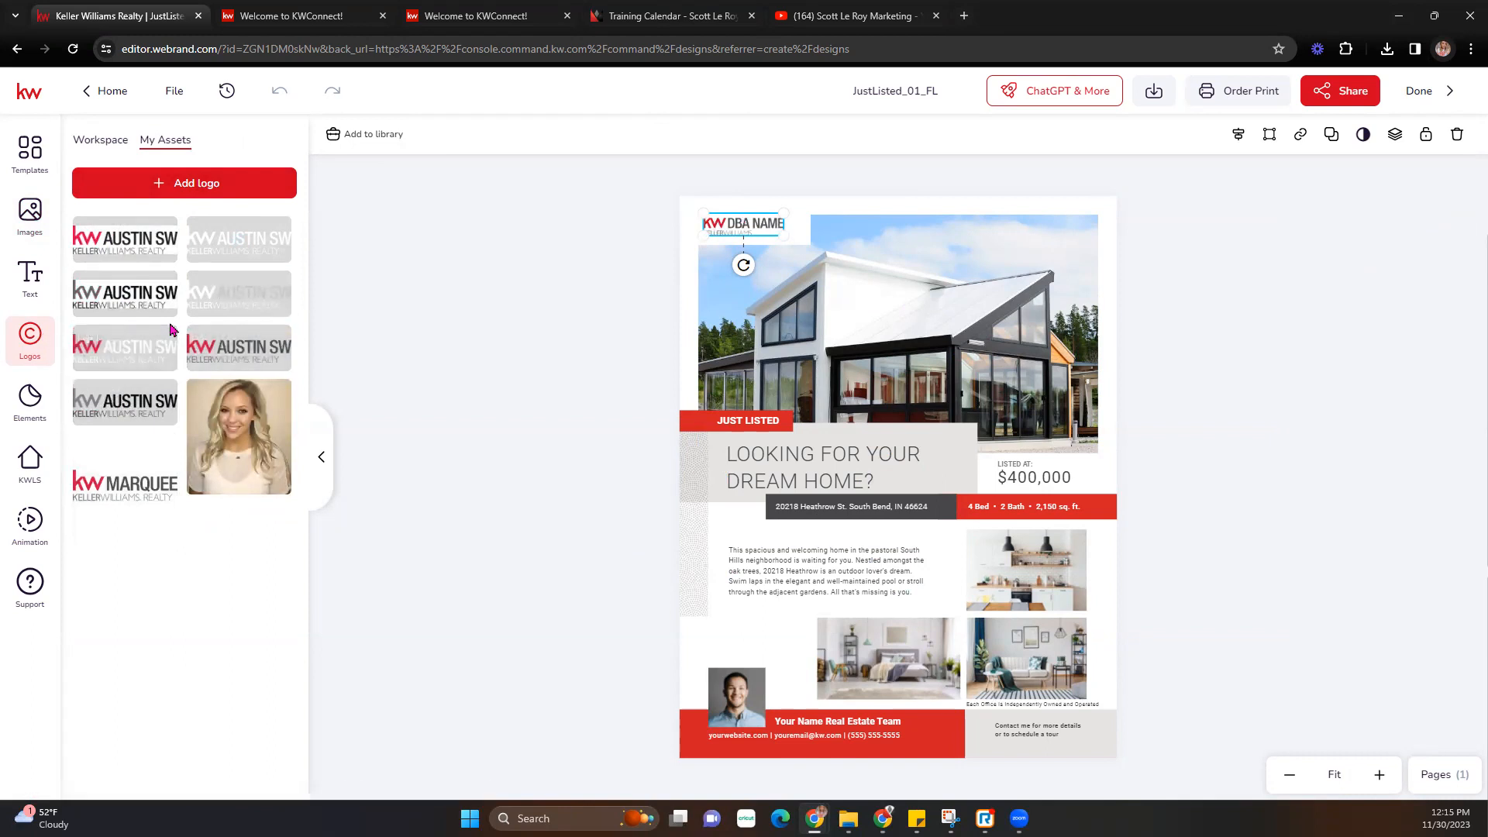
left_click(30, 215)
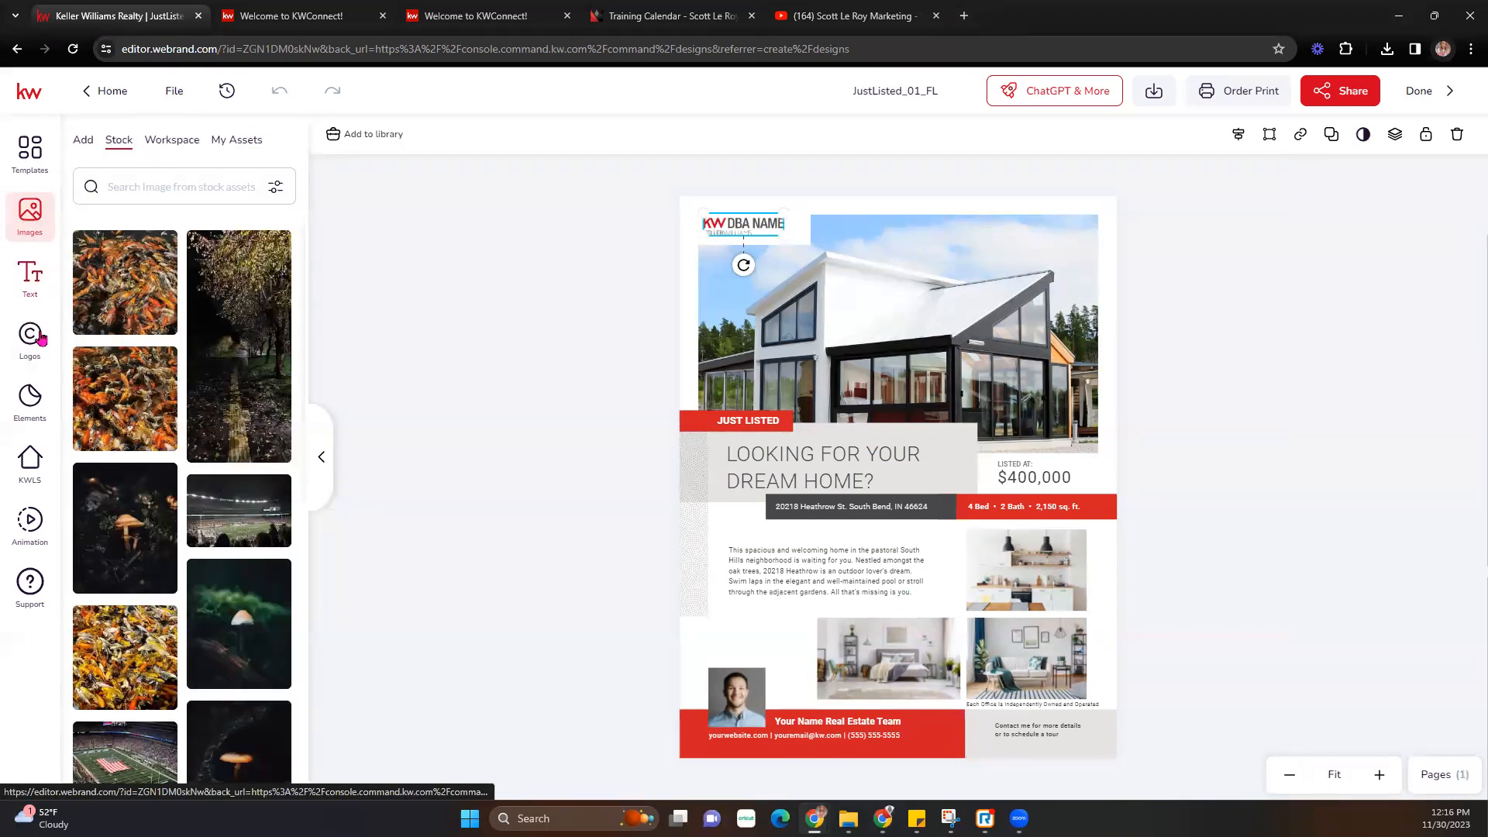
left_click(888, 268)
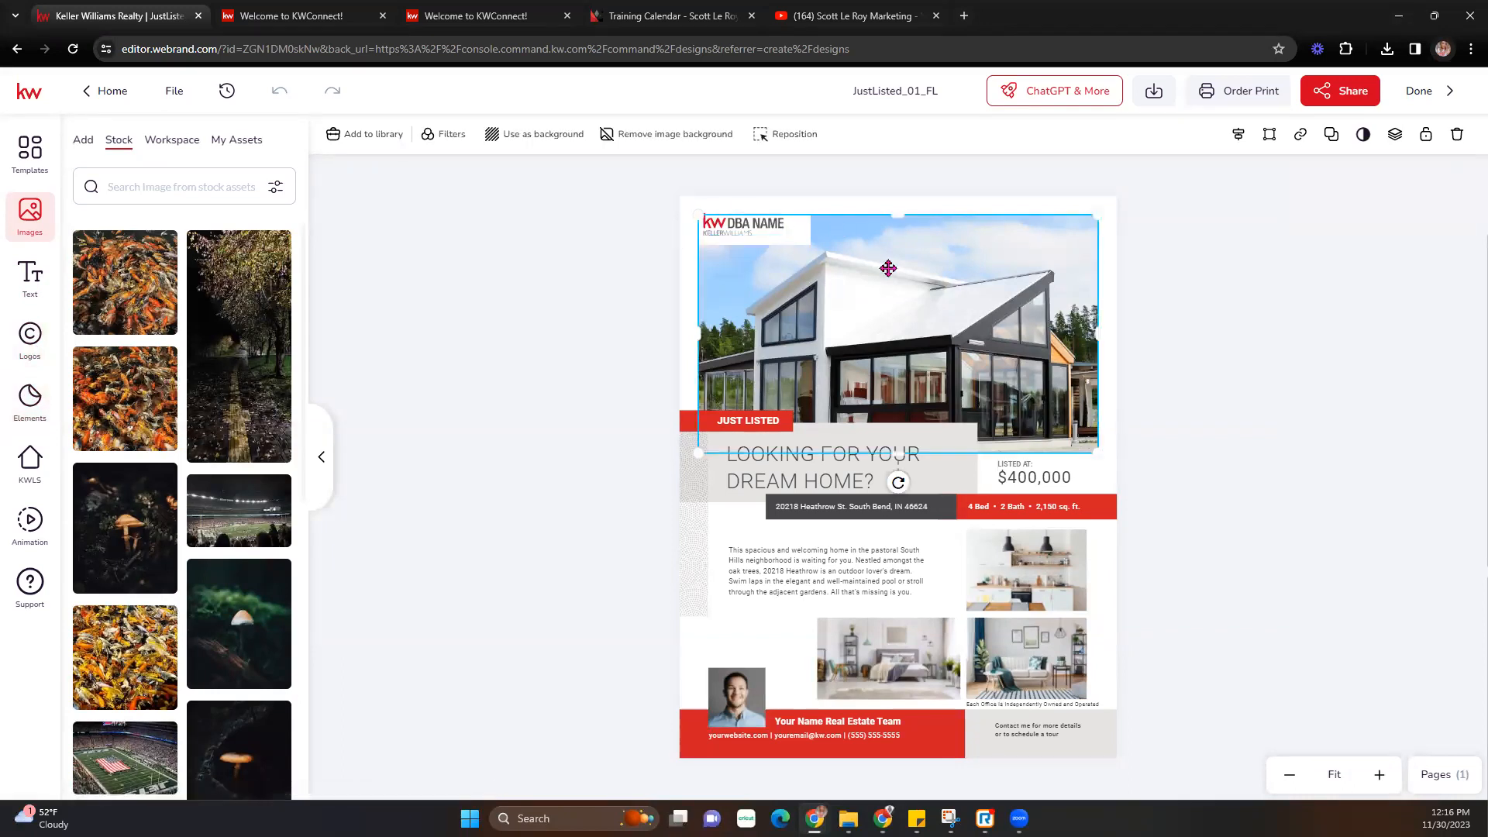
left_click(743, 225)
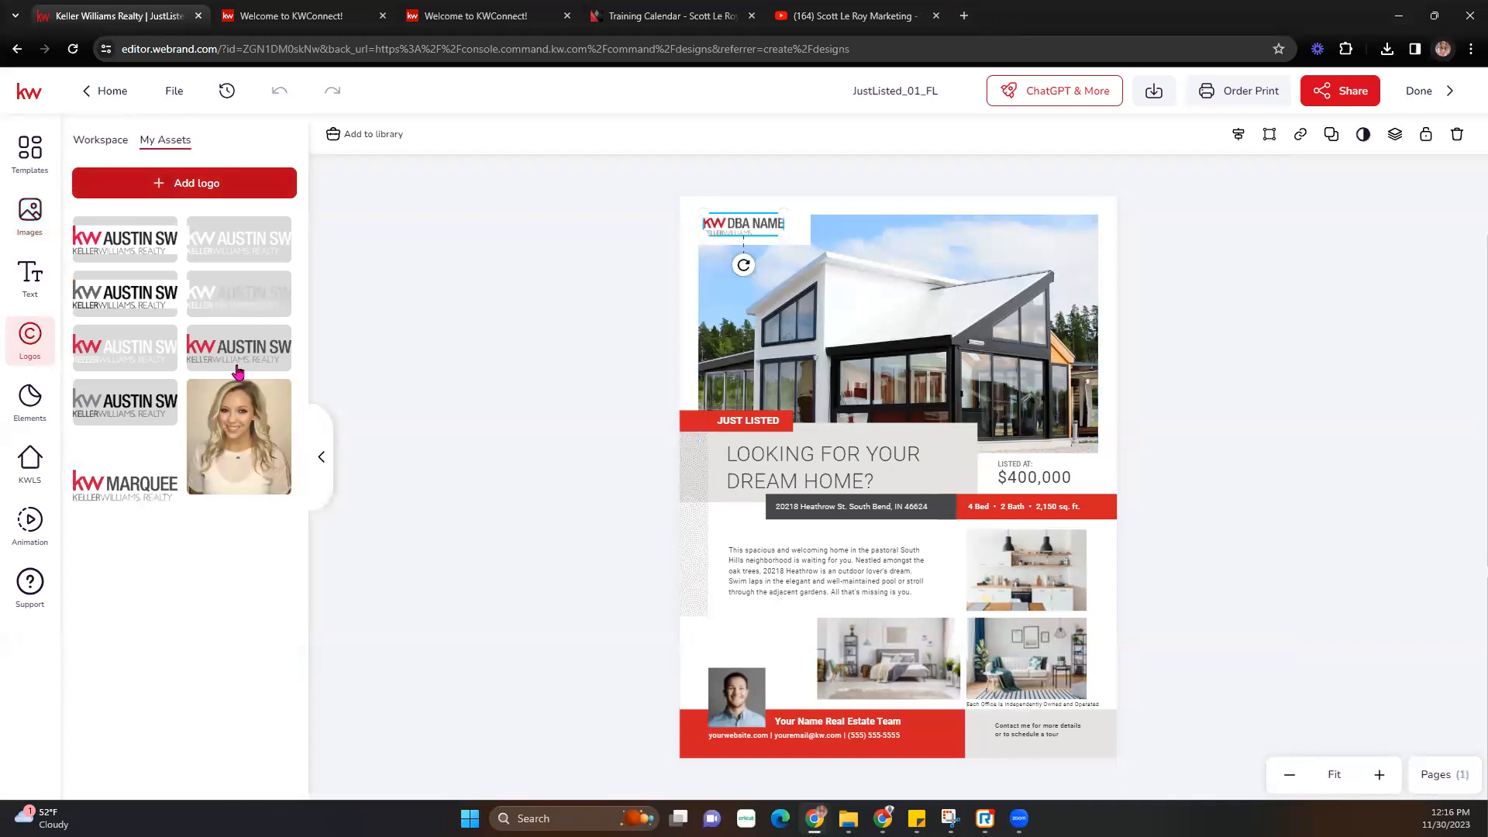
left_click(211, 282)
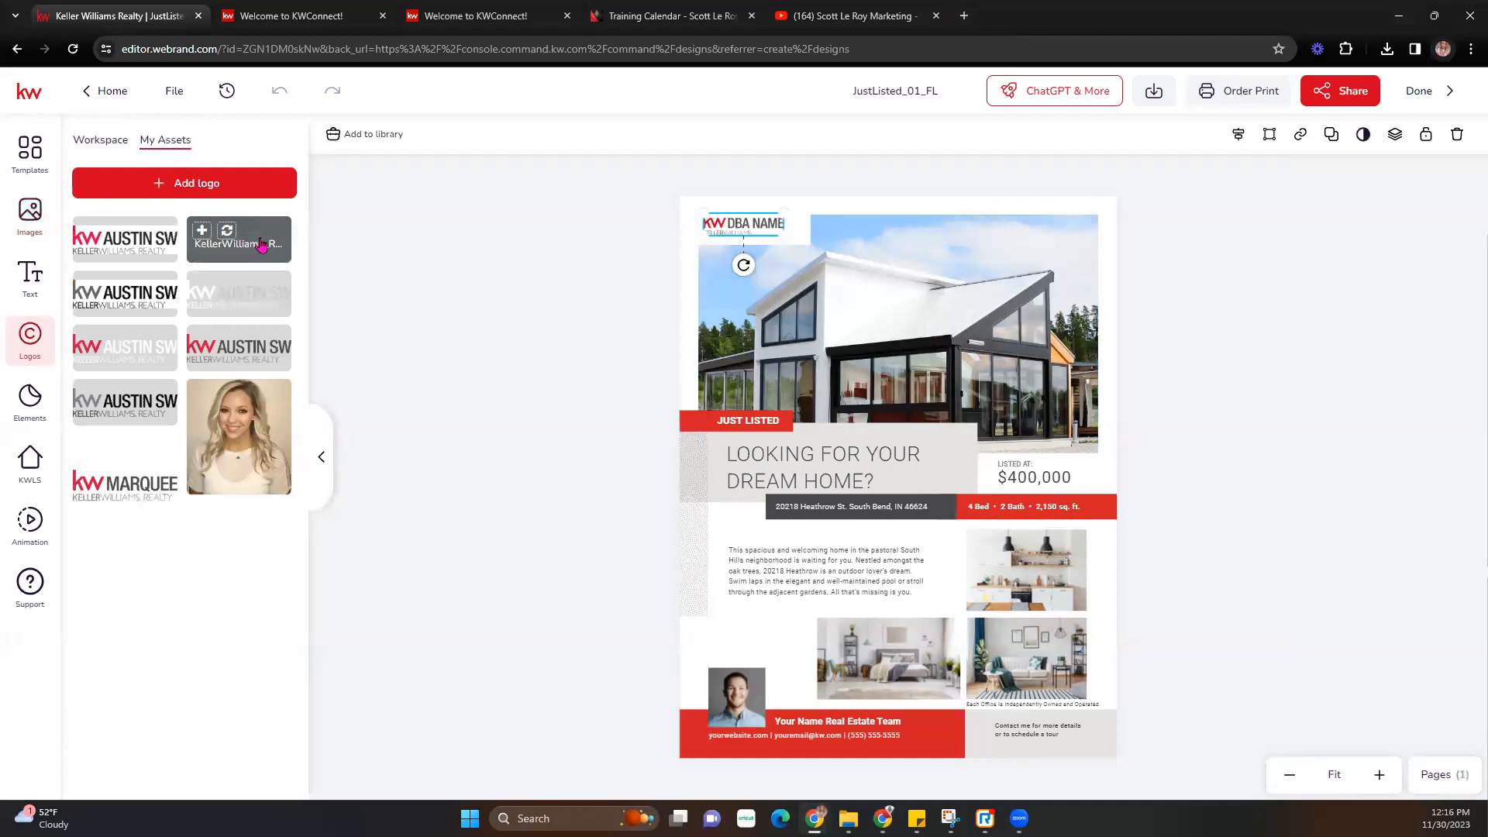
mouse_move(232, 315)
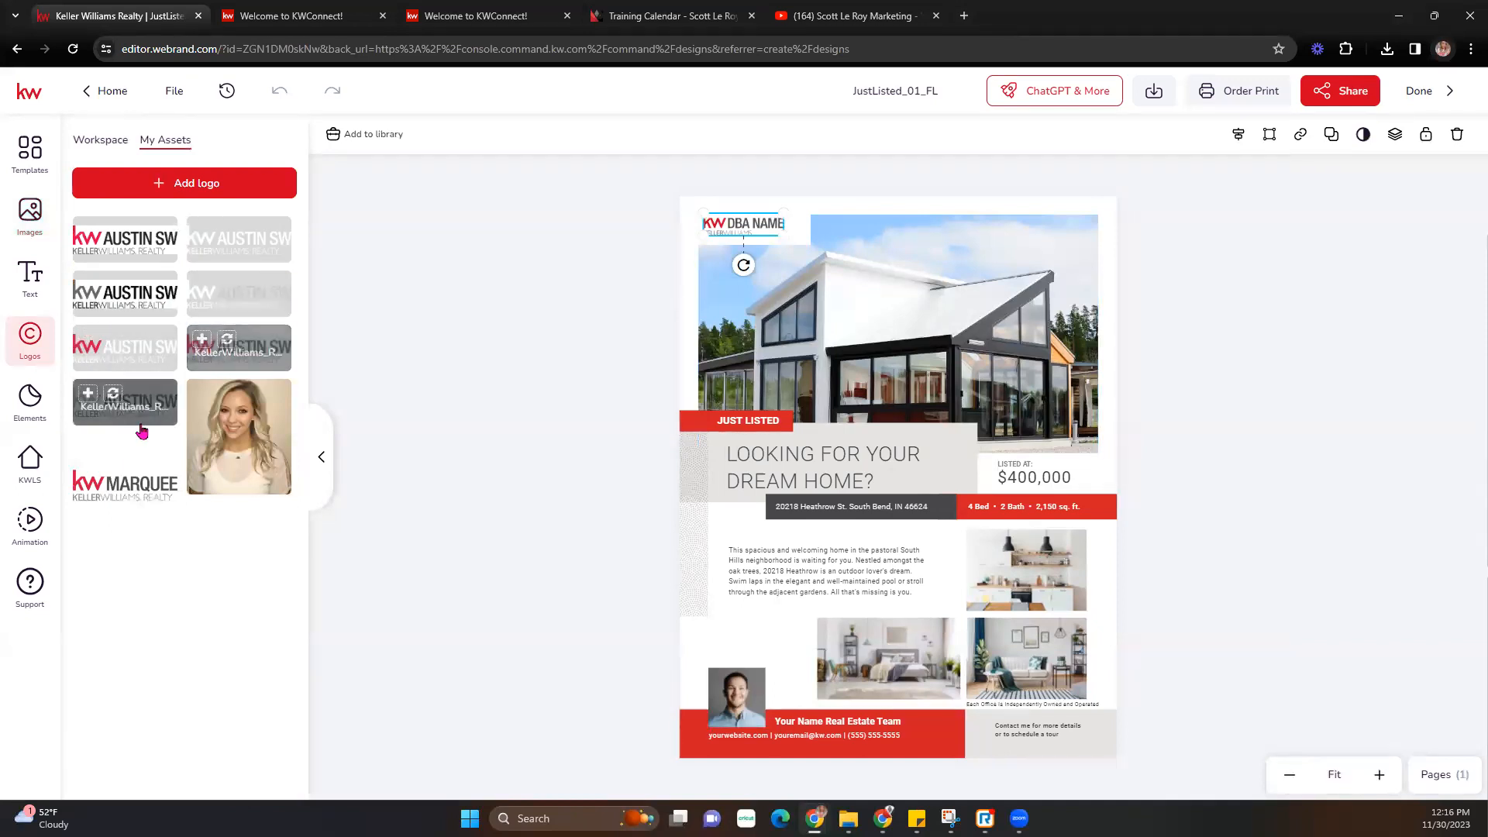
mouse_move(235, 346)
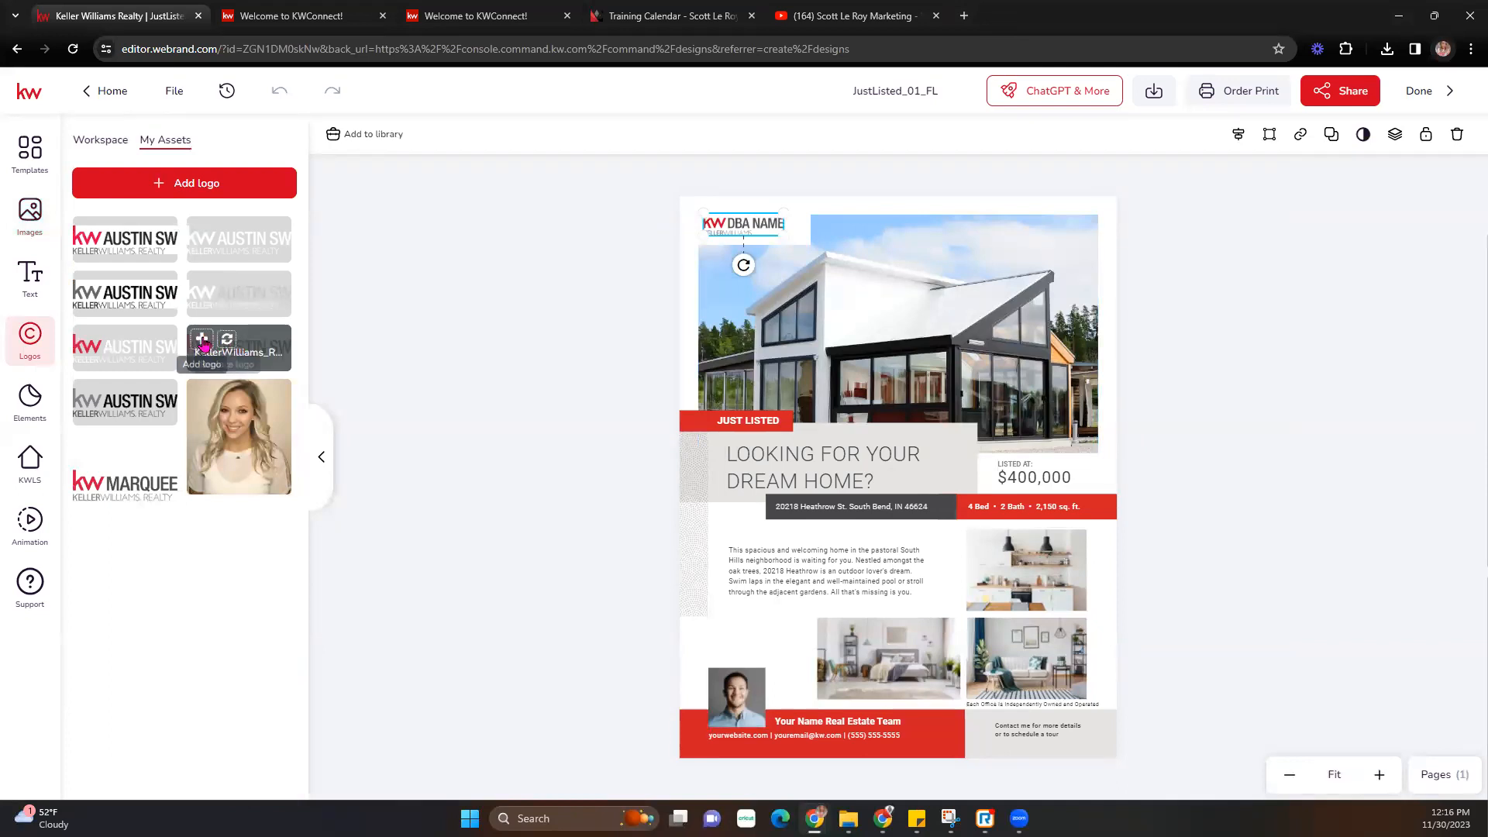
- Place the KW Austin SW logo on the house photo as a trial, then delete it
left_click(203, 343)
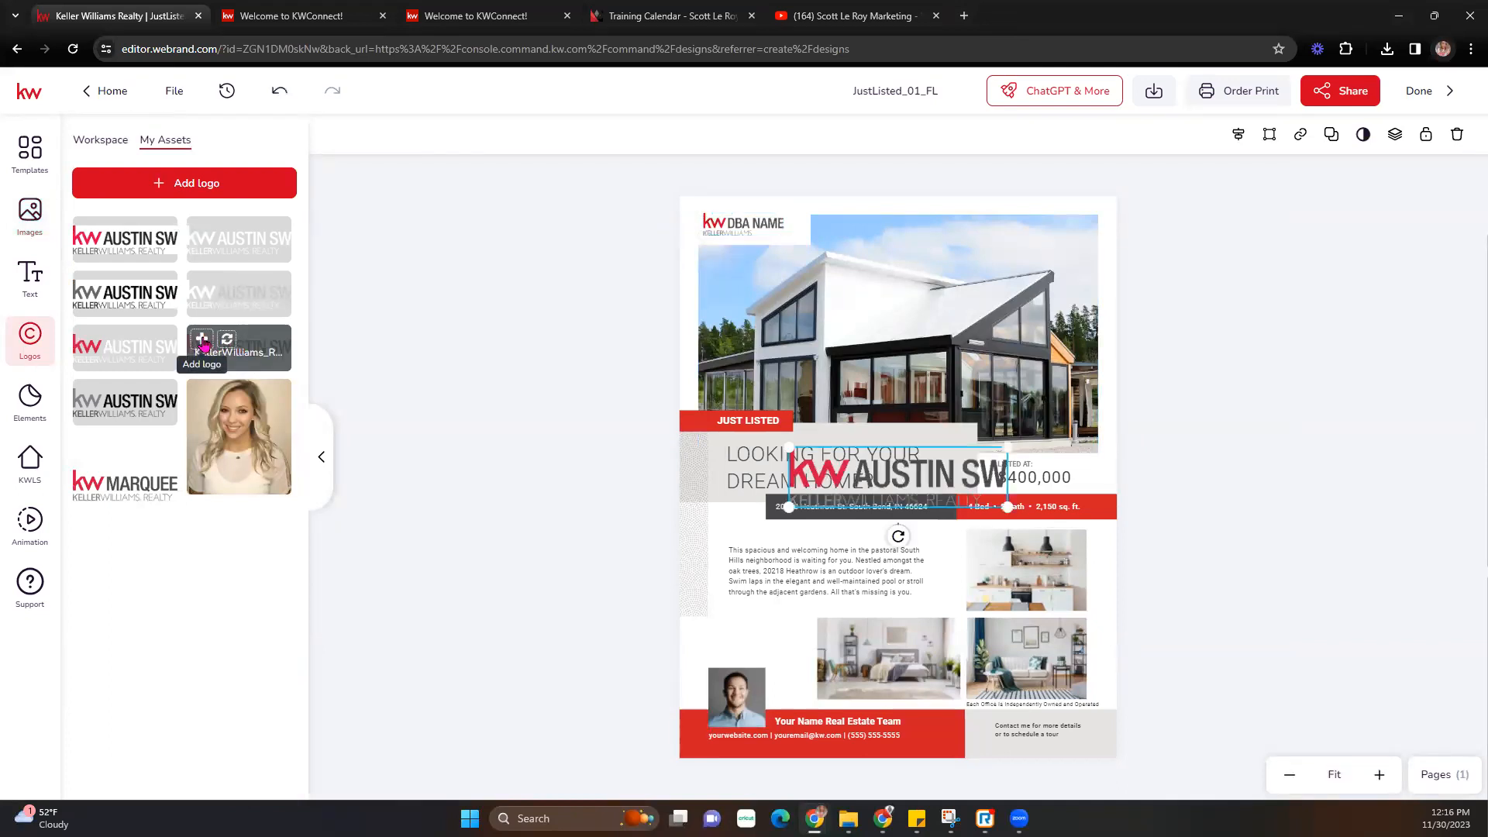
left_click_drag(929, 458, 858, 285)
left_click_drag(945, 323, 982, 328)
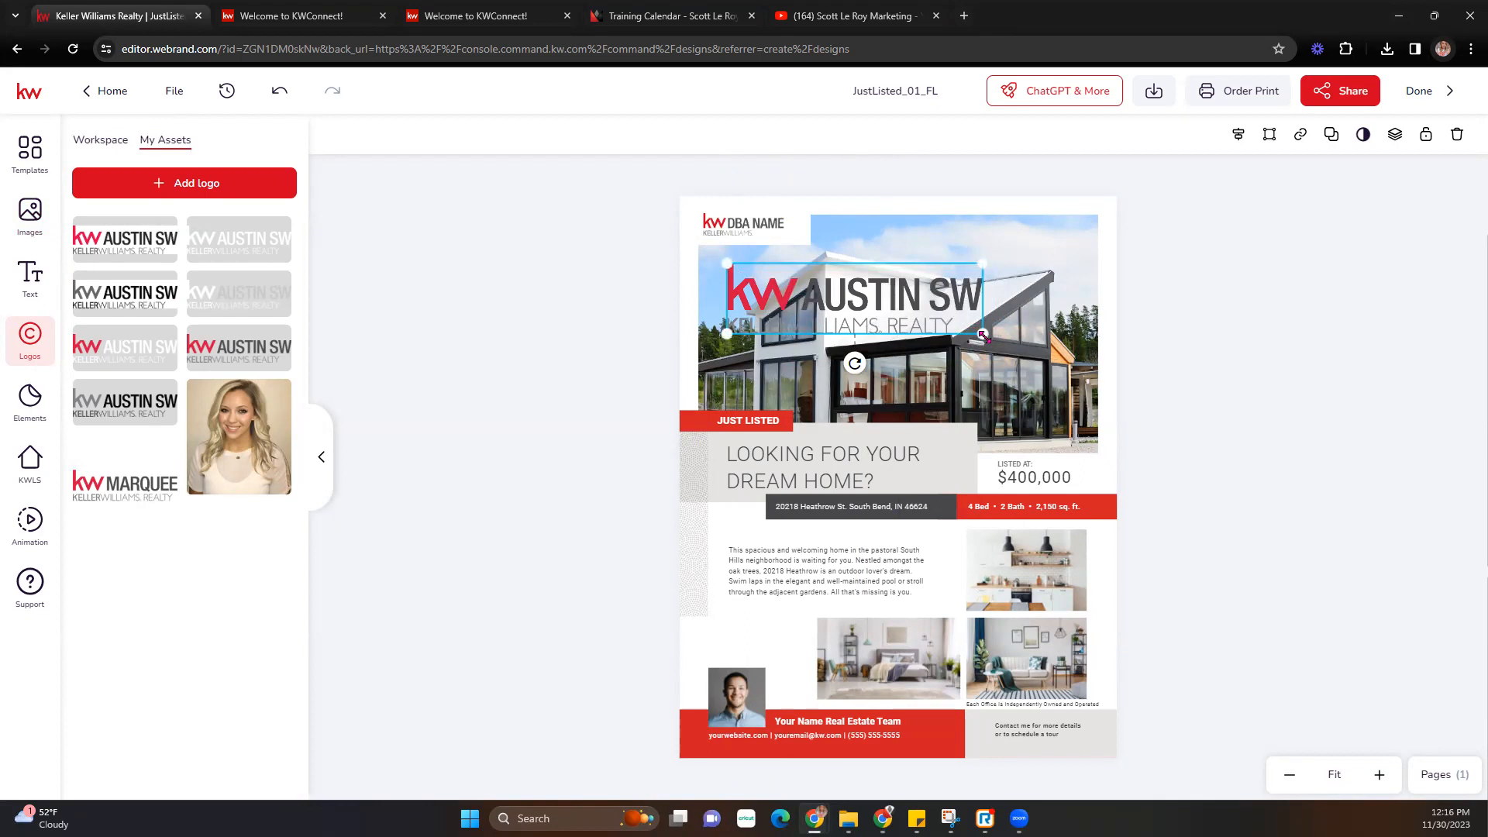
key("Delete")
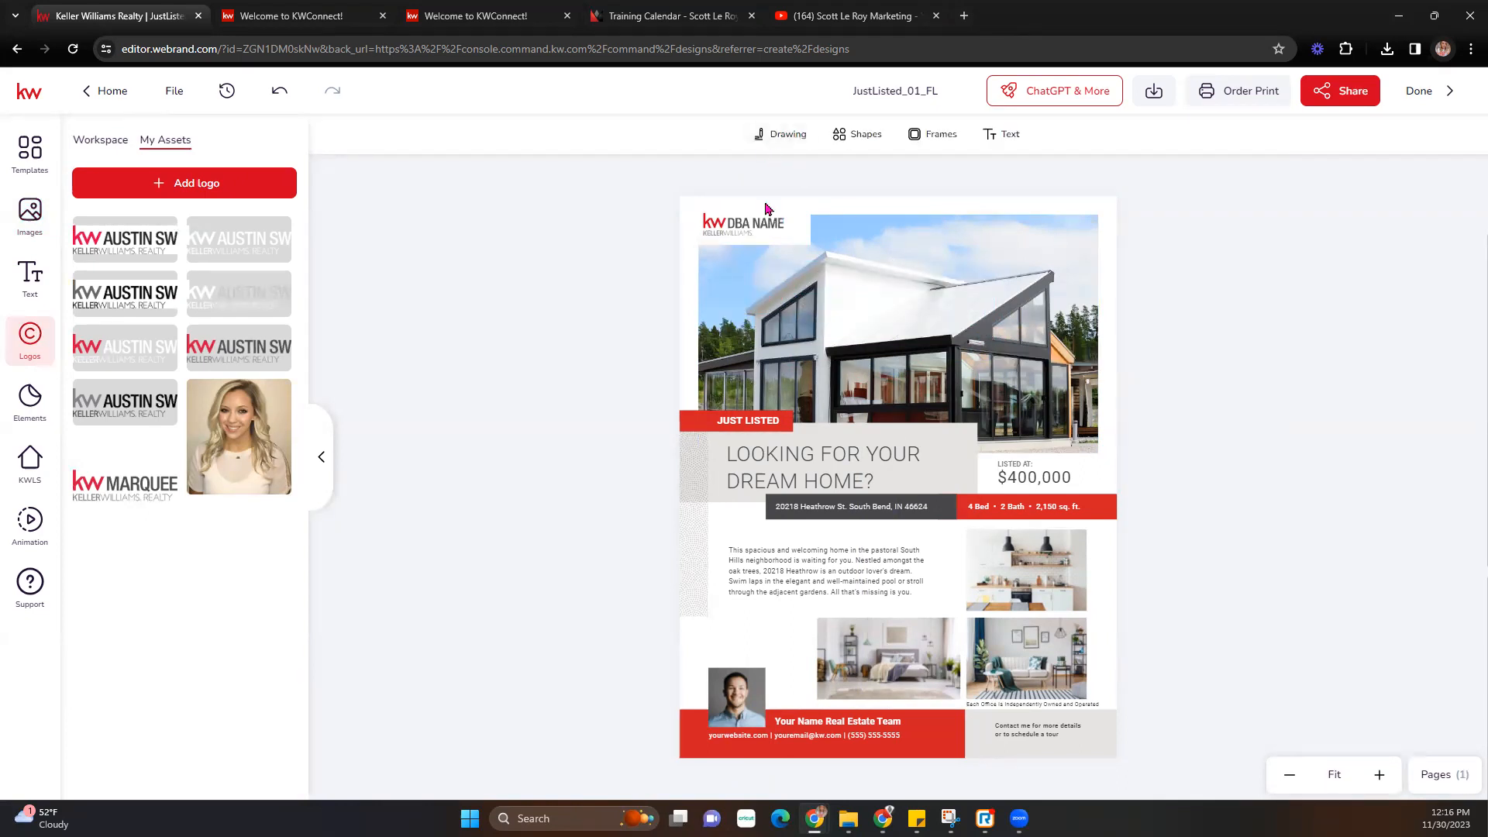
- Replace the top-left DBA NAME logo with the AUSTIN SW logo from My Assets
left_click(758, 223)
mouse_move(256, 346)
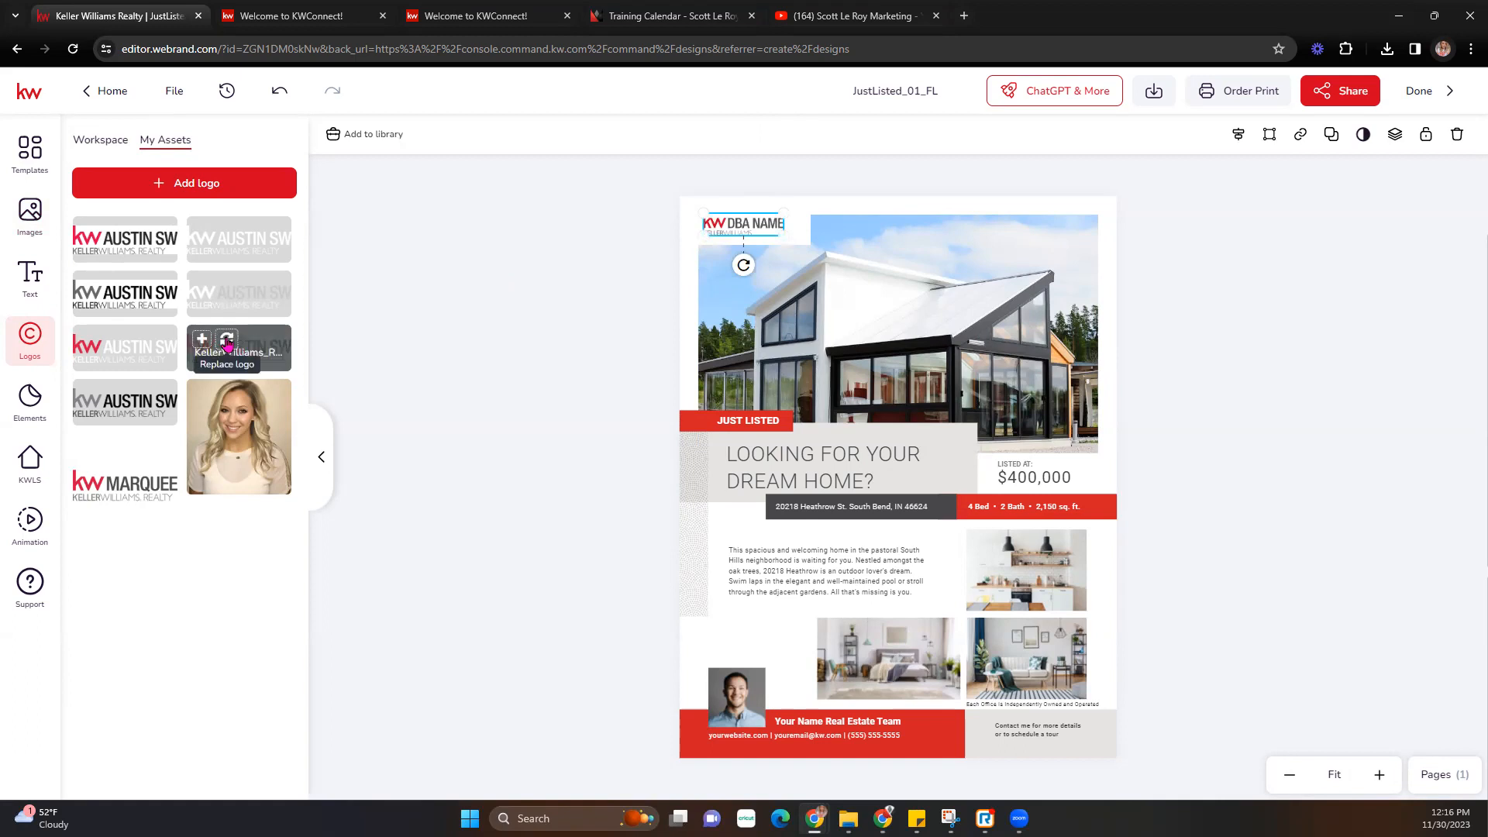
left_click(227, 341)
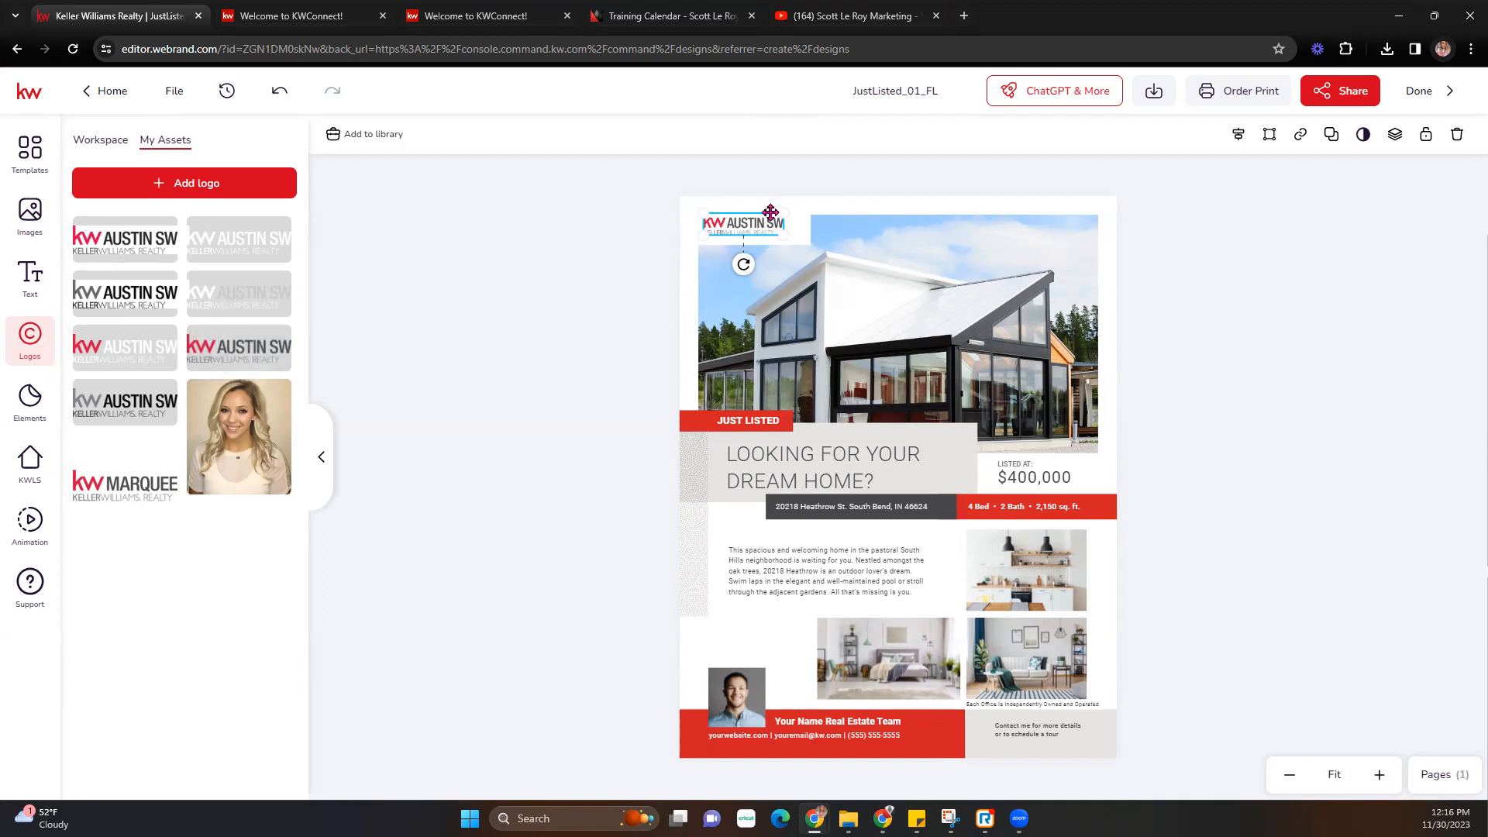
left_click(652, 237)
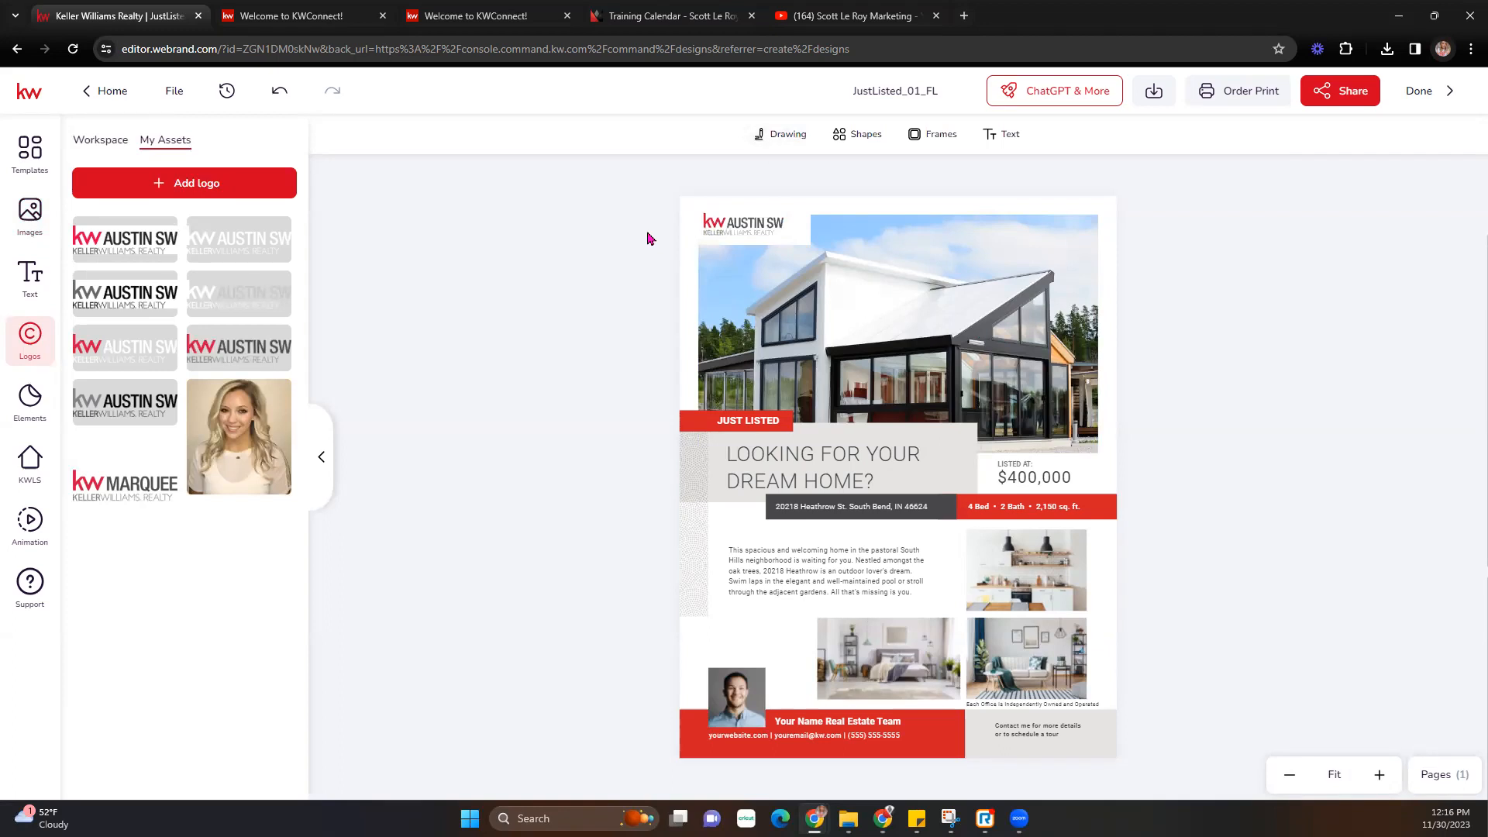
- Resize the AUSTIN SW logo with its corner handle to fit the top-left corner
left_click(781, 230)
left_click_drag(783, 237, 803, 246)
left_click(1244, 303)
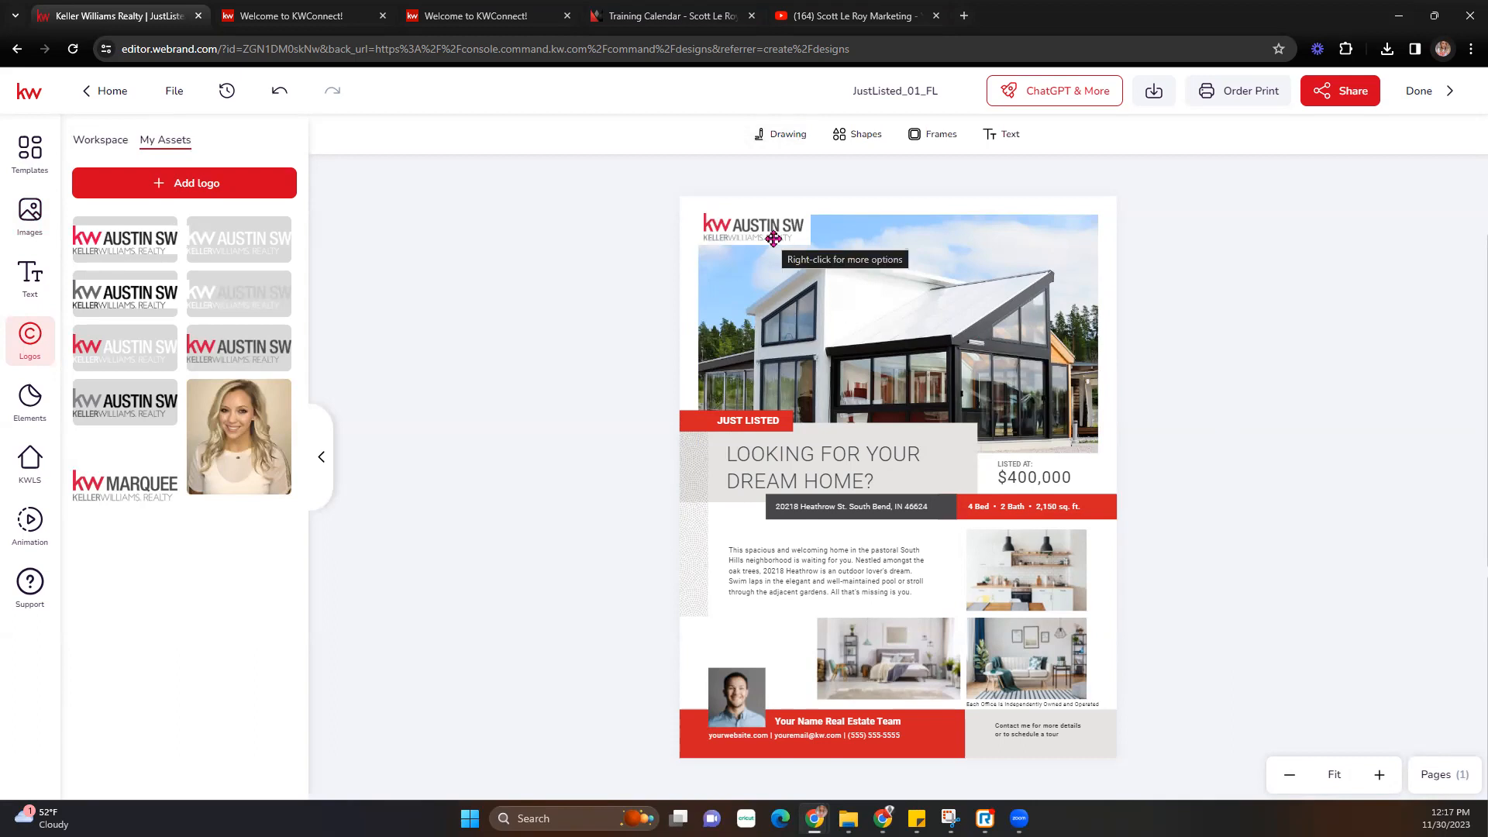
left_click(799, 238)
mouse_move(800, 238)
left_mouse_down()
mouse_move(750, 224)
mouse_move(805, 237)
left_mouse_up()
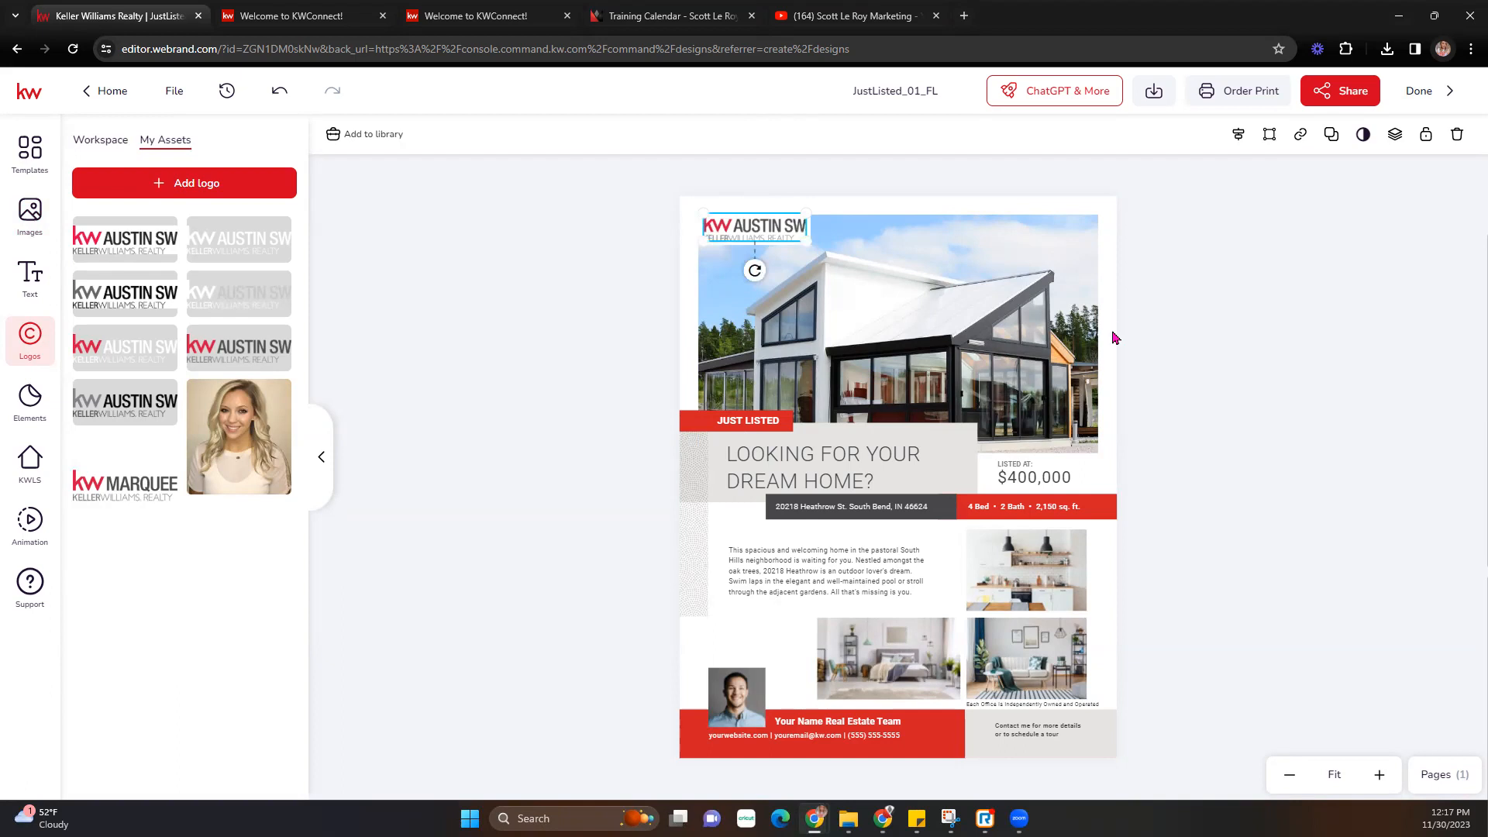
left_click(525, 424)
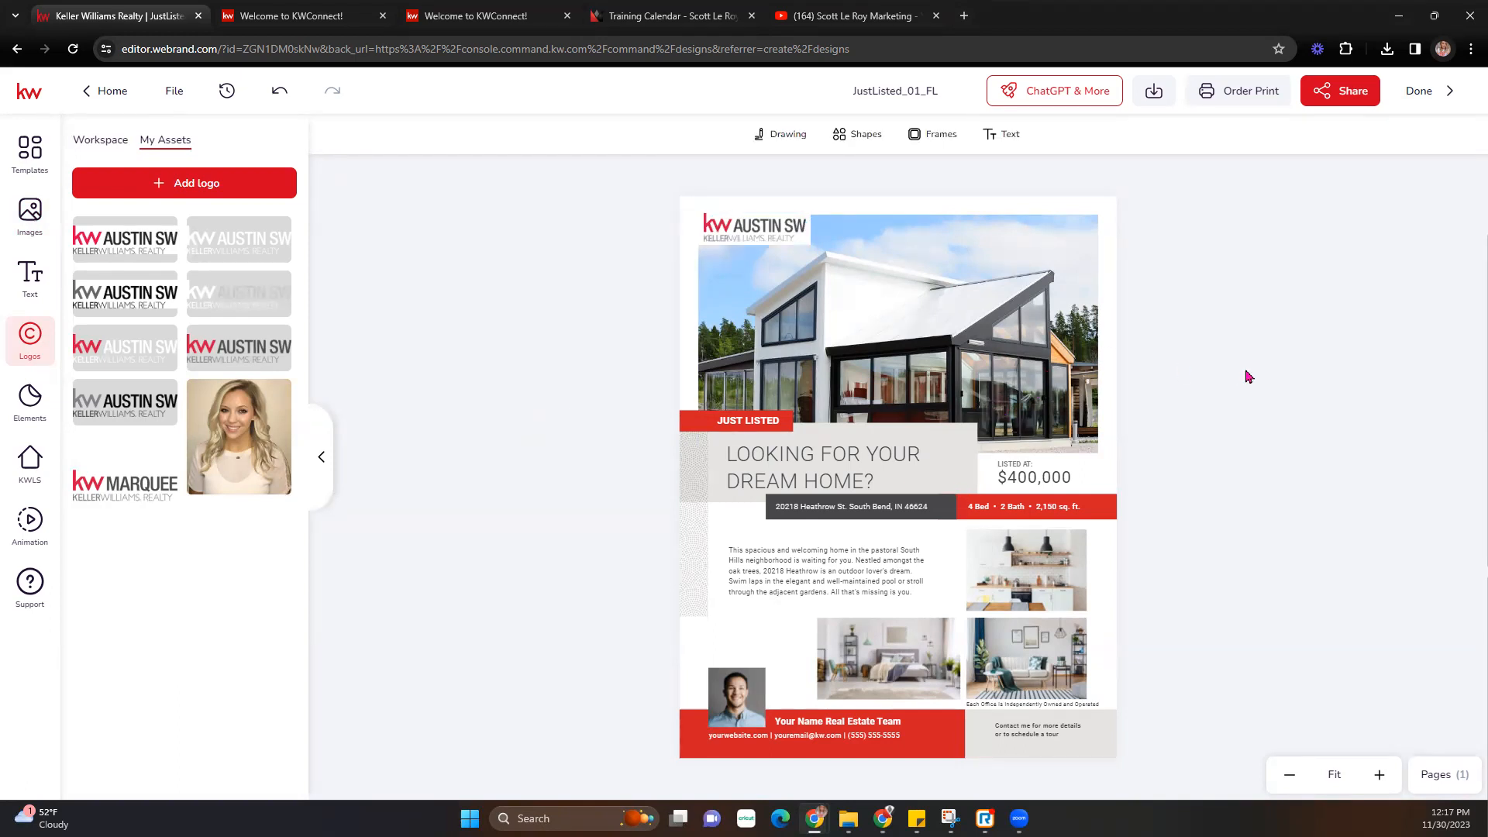
left_click(880, 336)
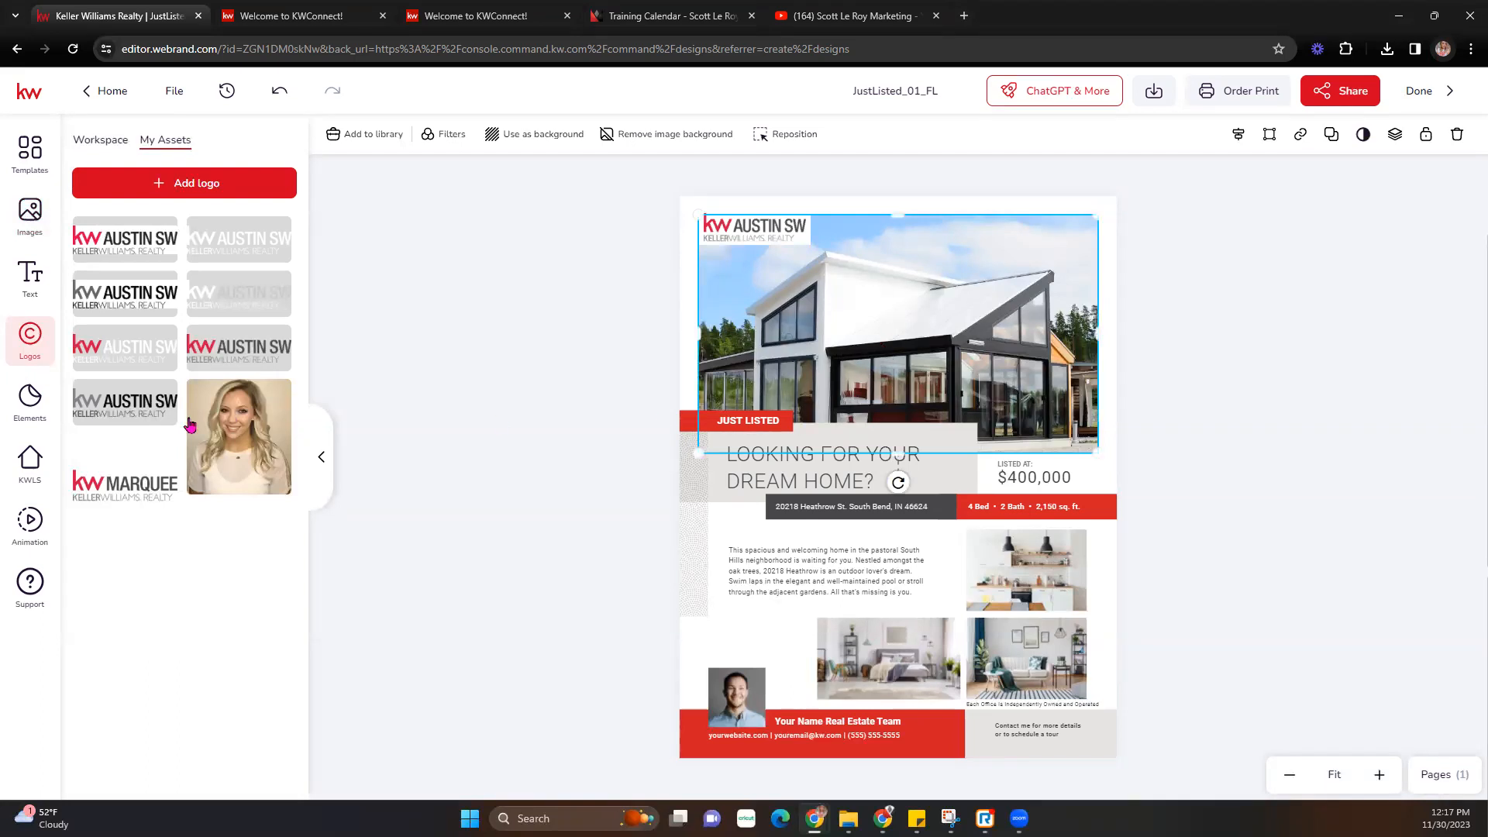
- Search KW listings by listing agent for the agent's name and open the first Charleston, SC result
left_click(30, 462)
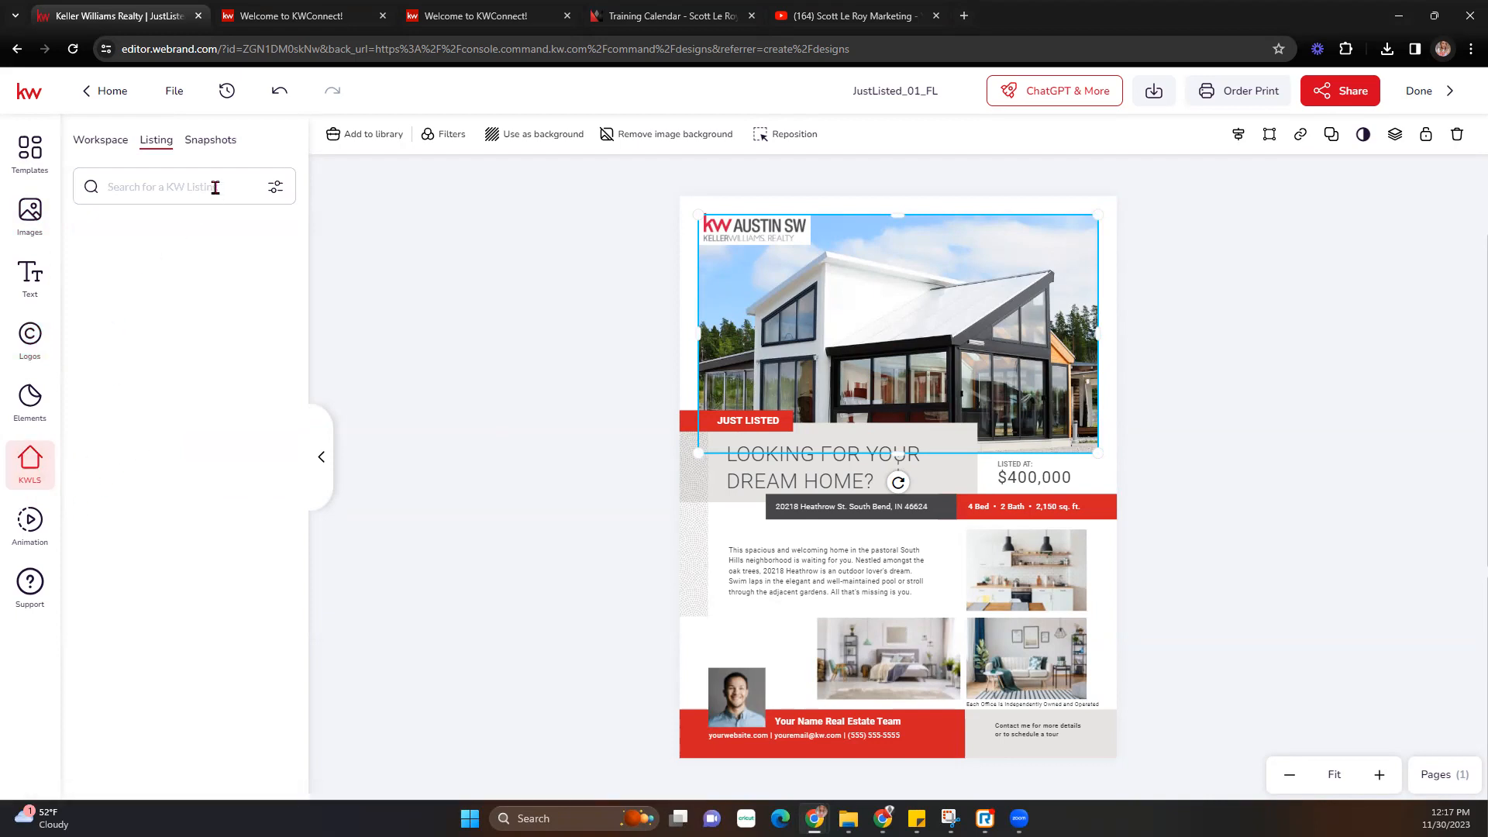
left_click(275, 187)
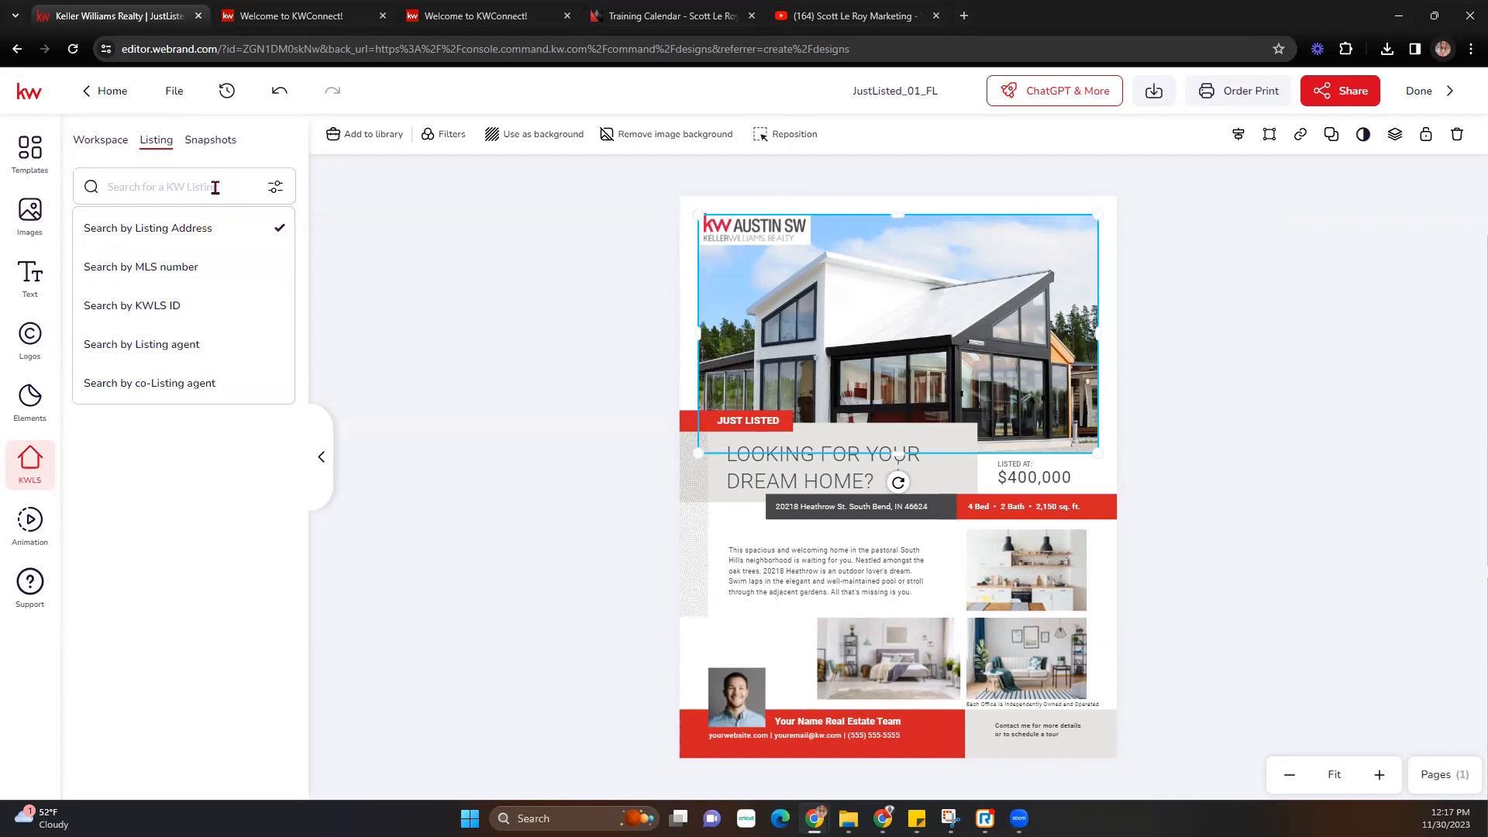
left_click(216, 187)
left_click(275, 187)
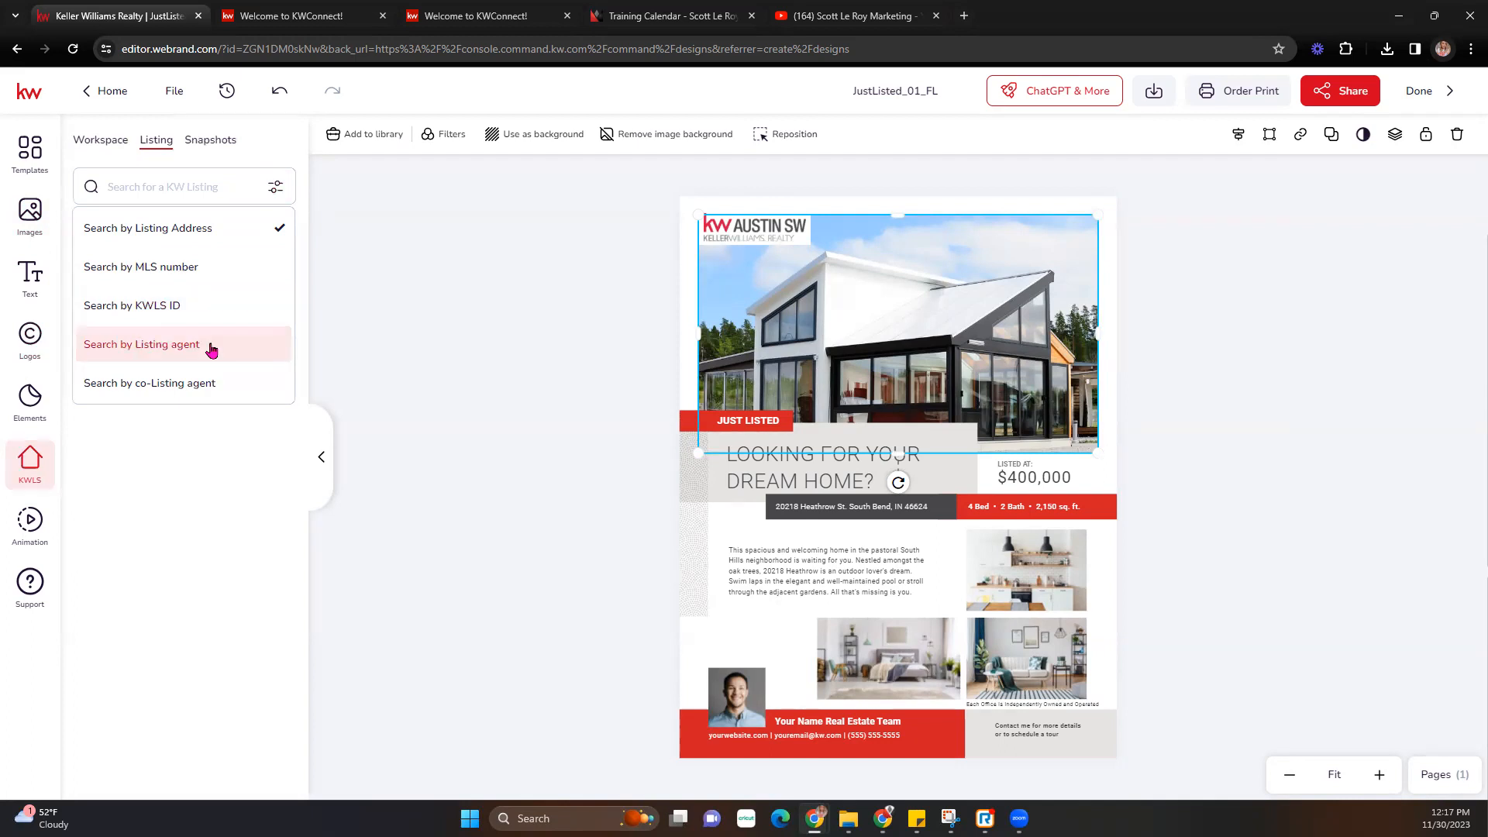
left_click(210, 345)
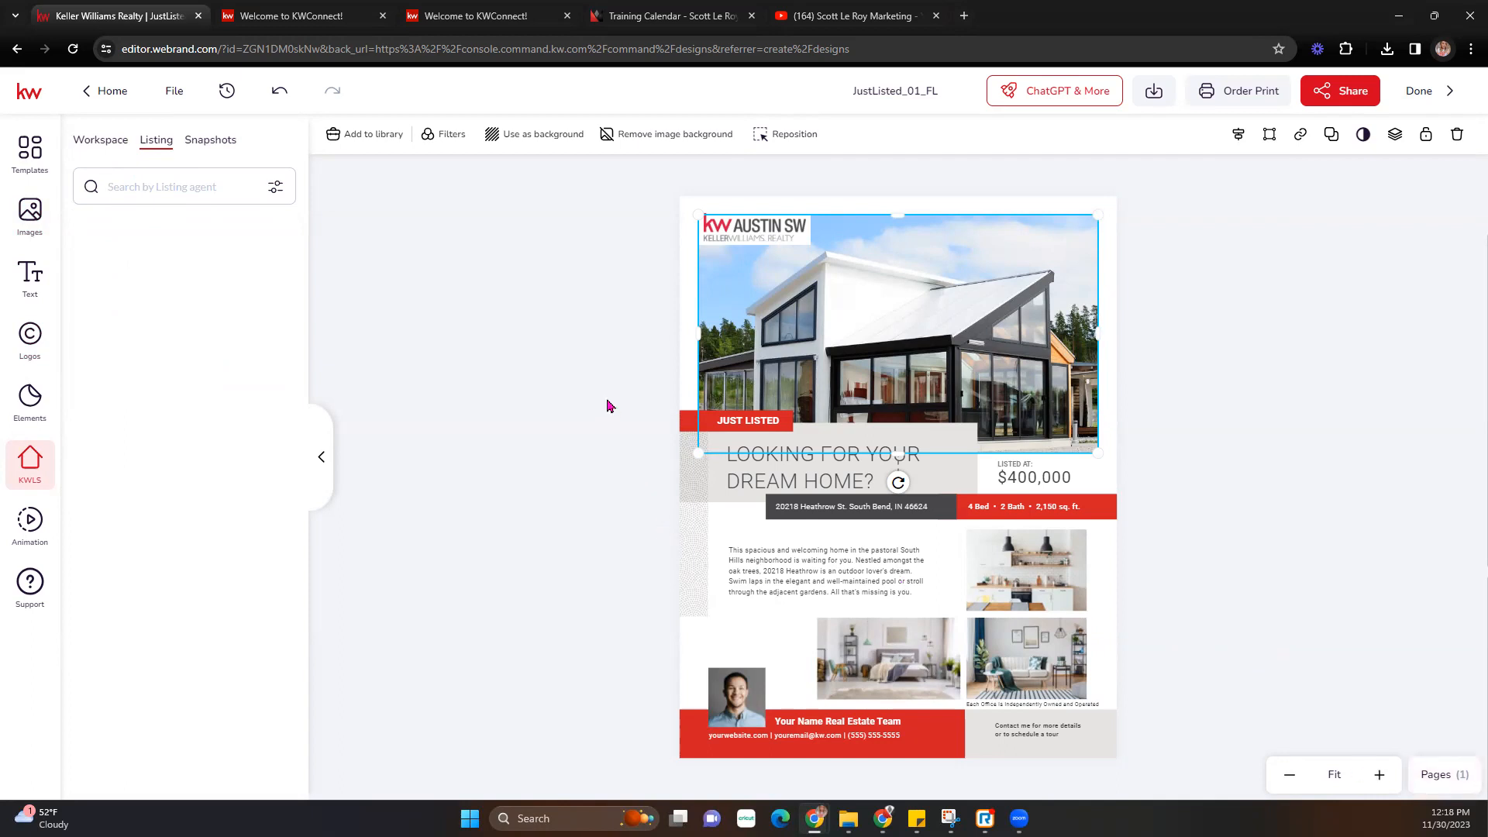
left_click(152, 186)
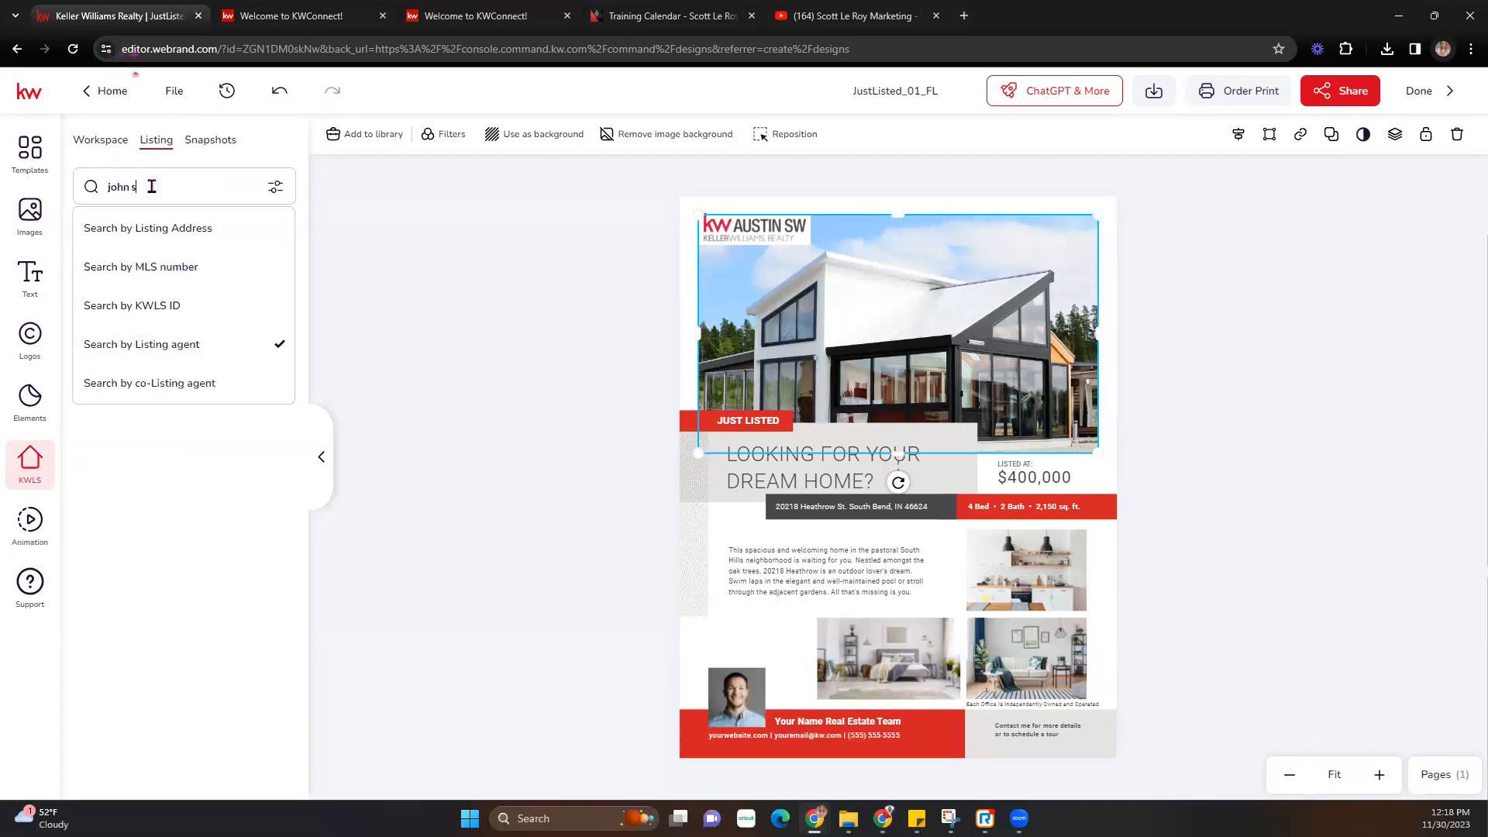
key("Return")
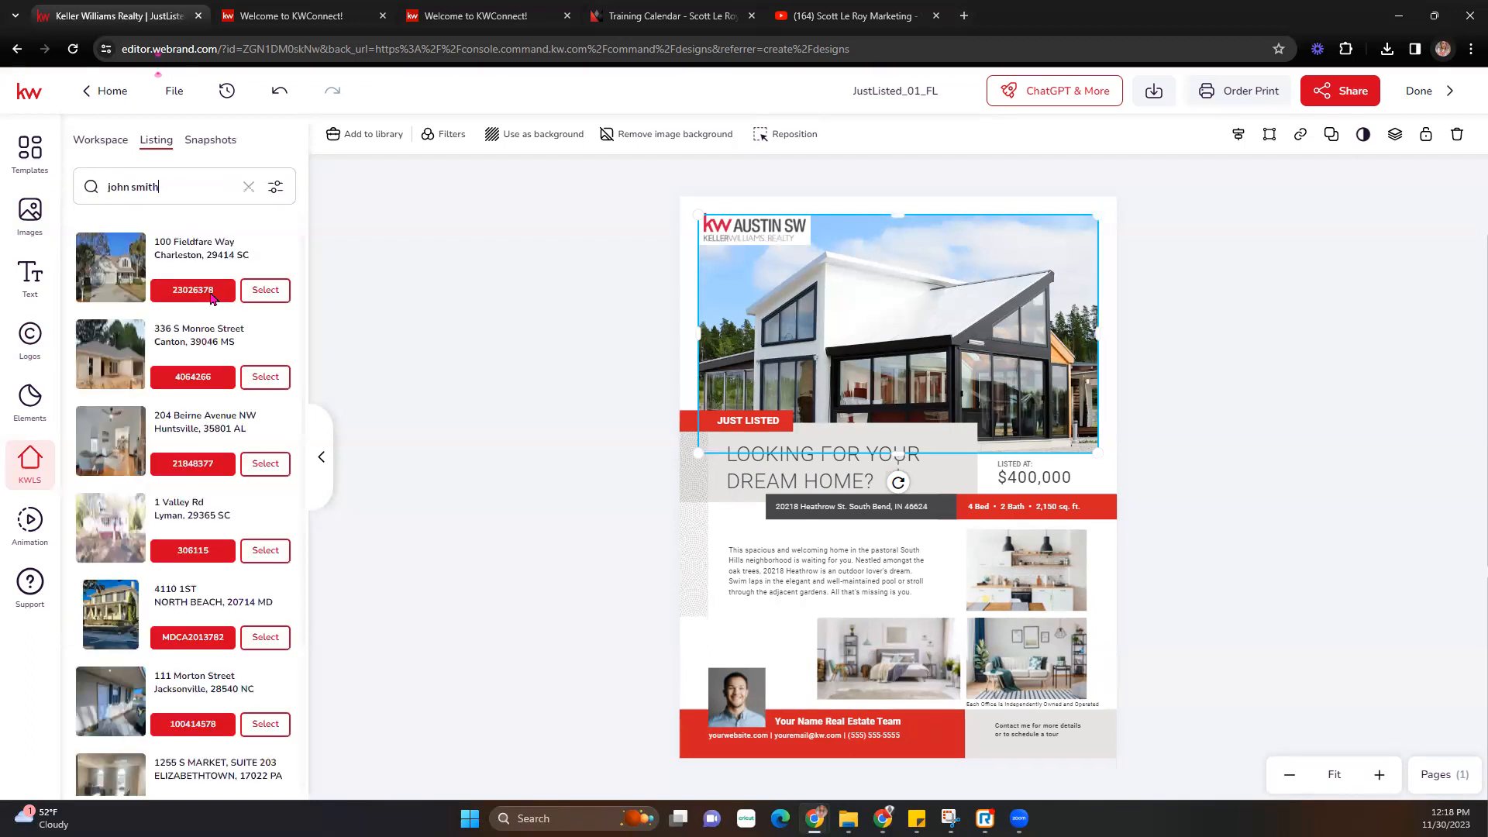
left_click(266, 291)
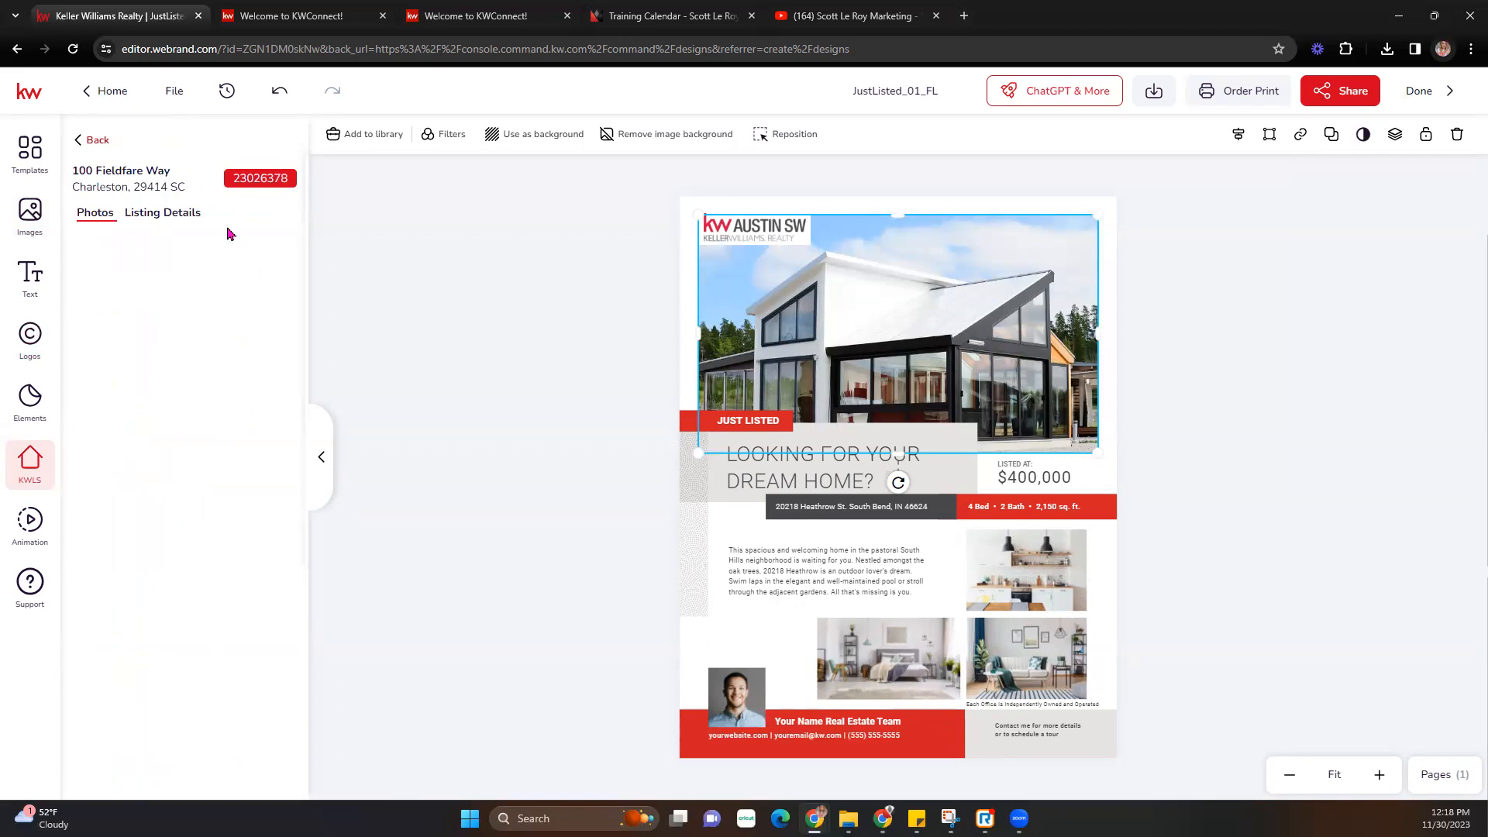
left_click(174, 217)
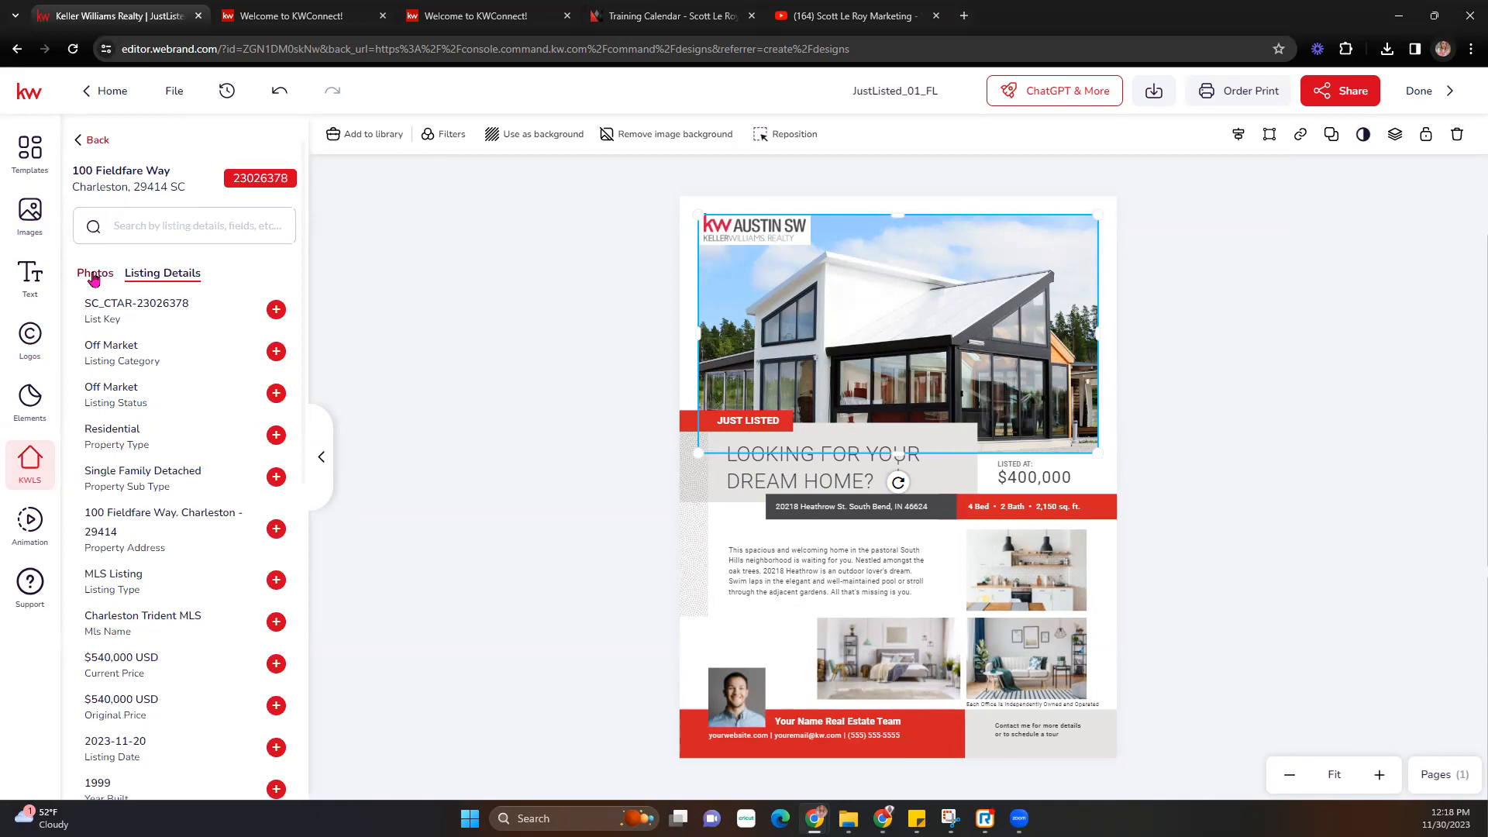
left_click(96, 273)
left_click(127, 272)
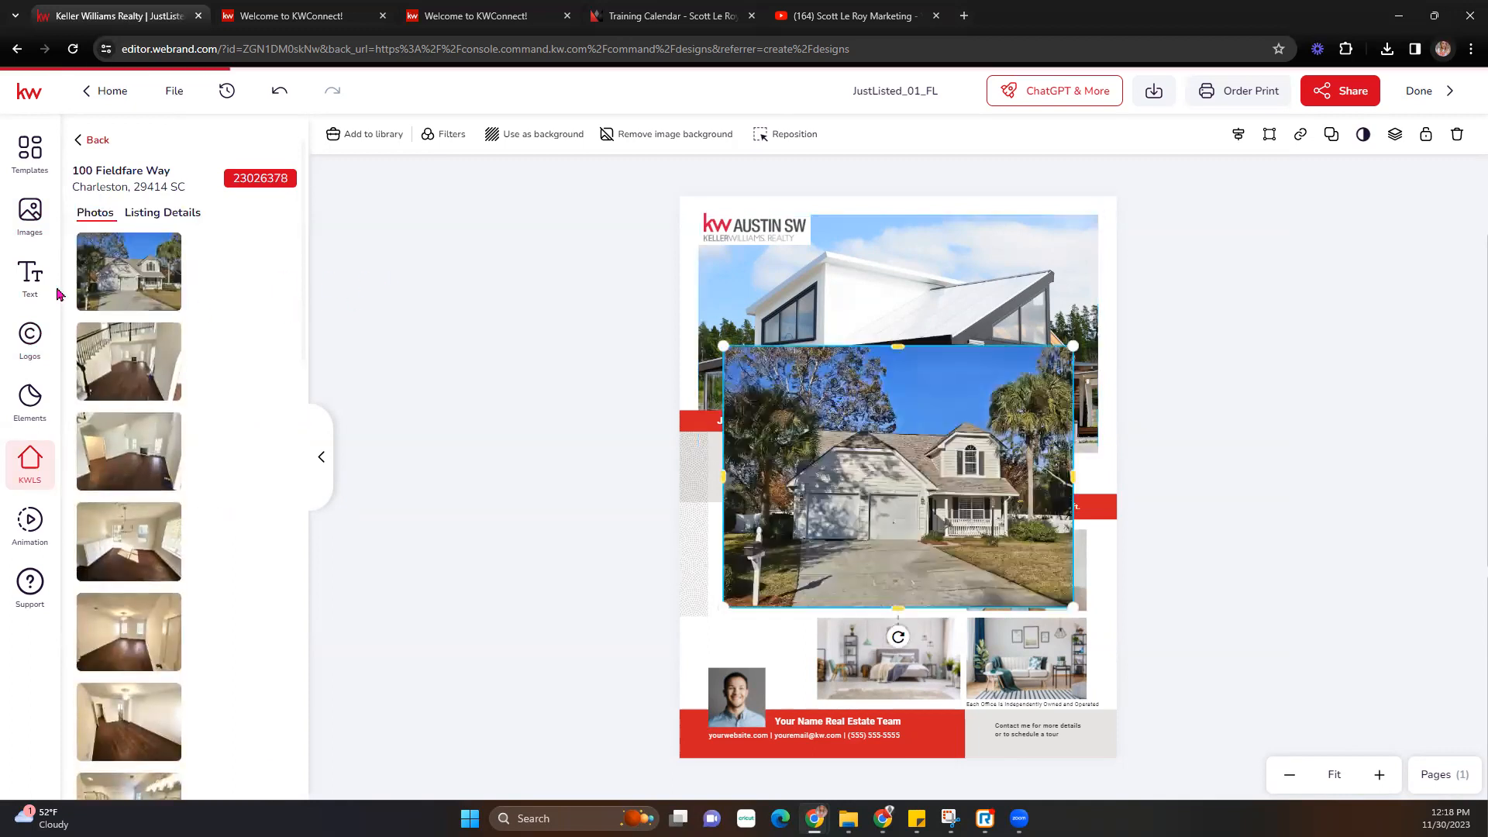
key("Delete")
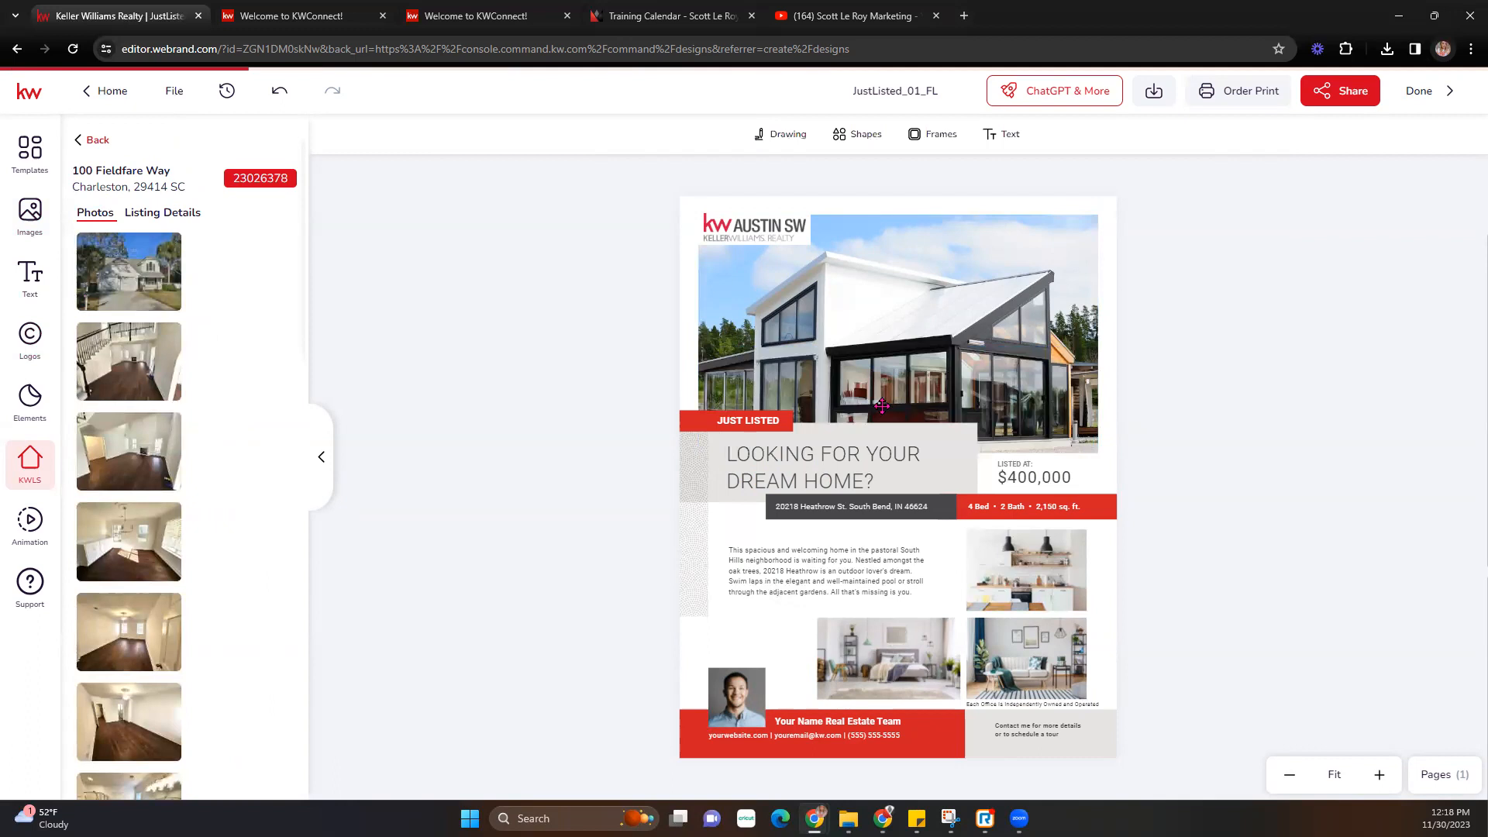
scroll(139, 505, "down", 10)
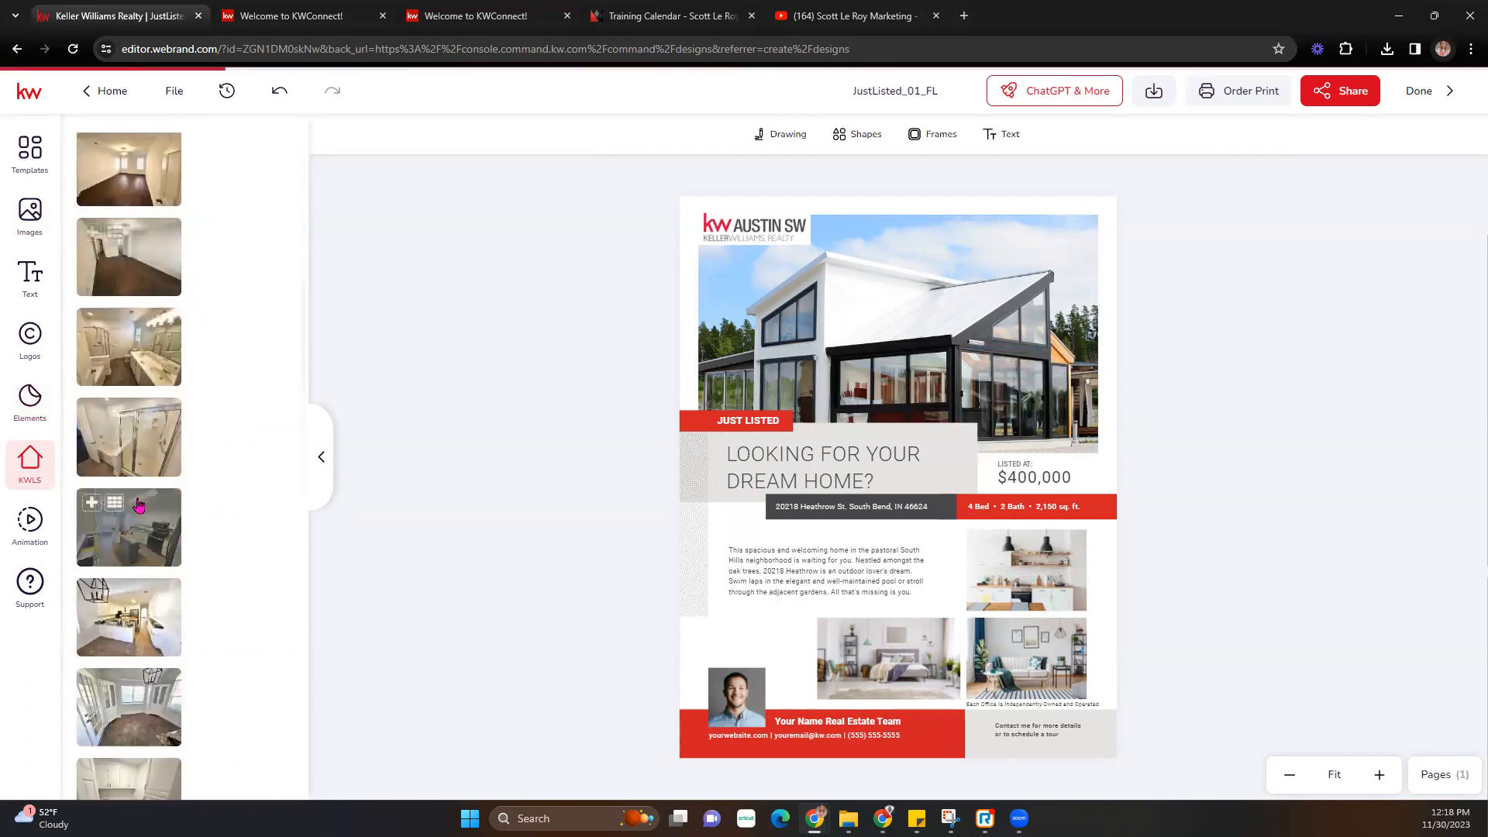
scroll(139, 505, "down", 5)
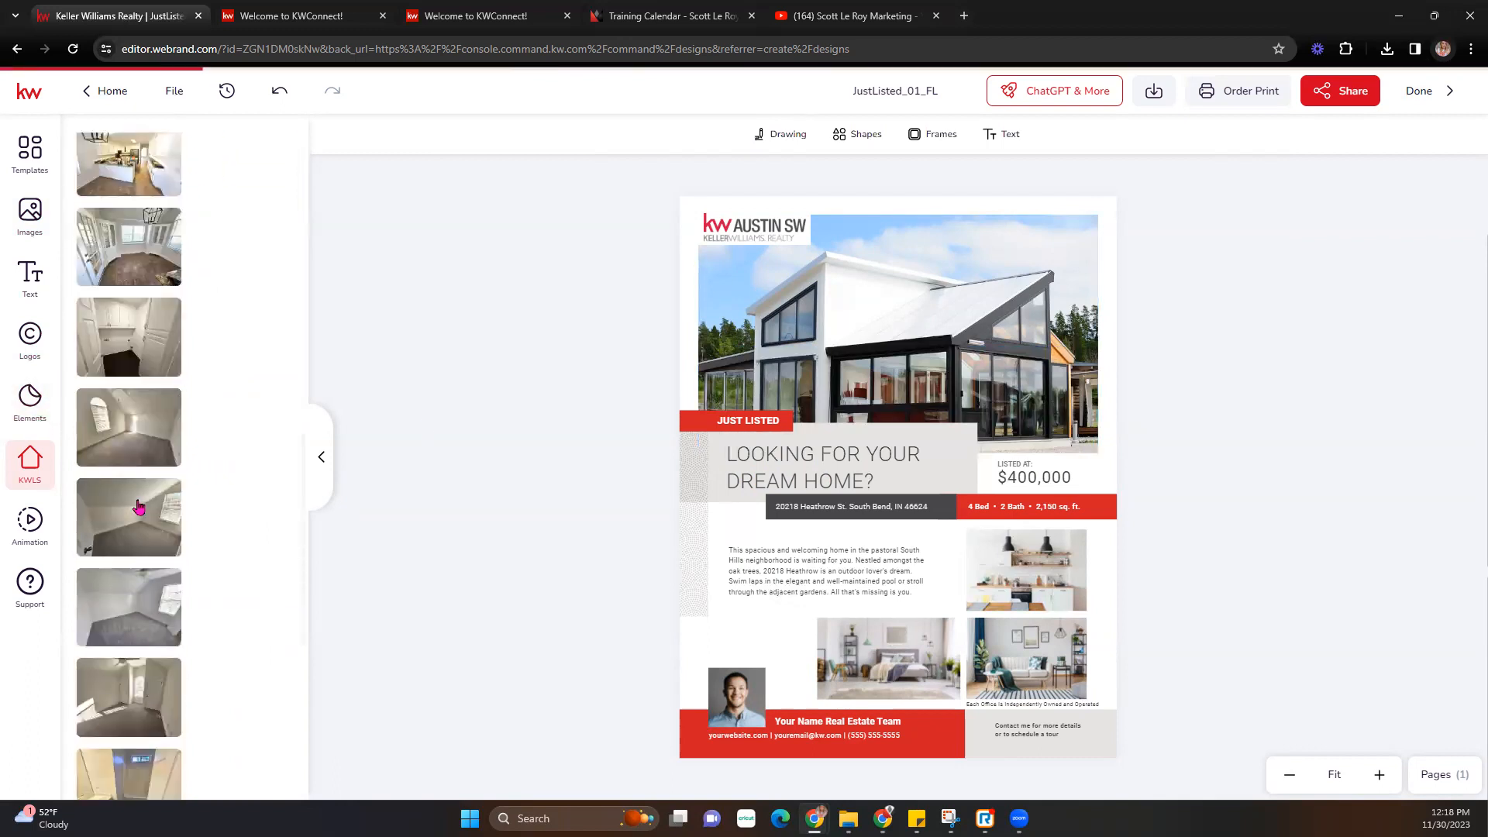
scroll(139, 508, "down", 4)
scroll(141, 508, "up", 5)
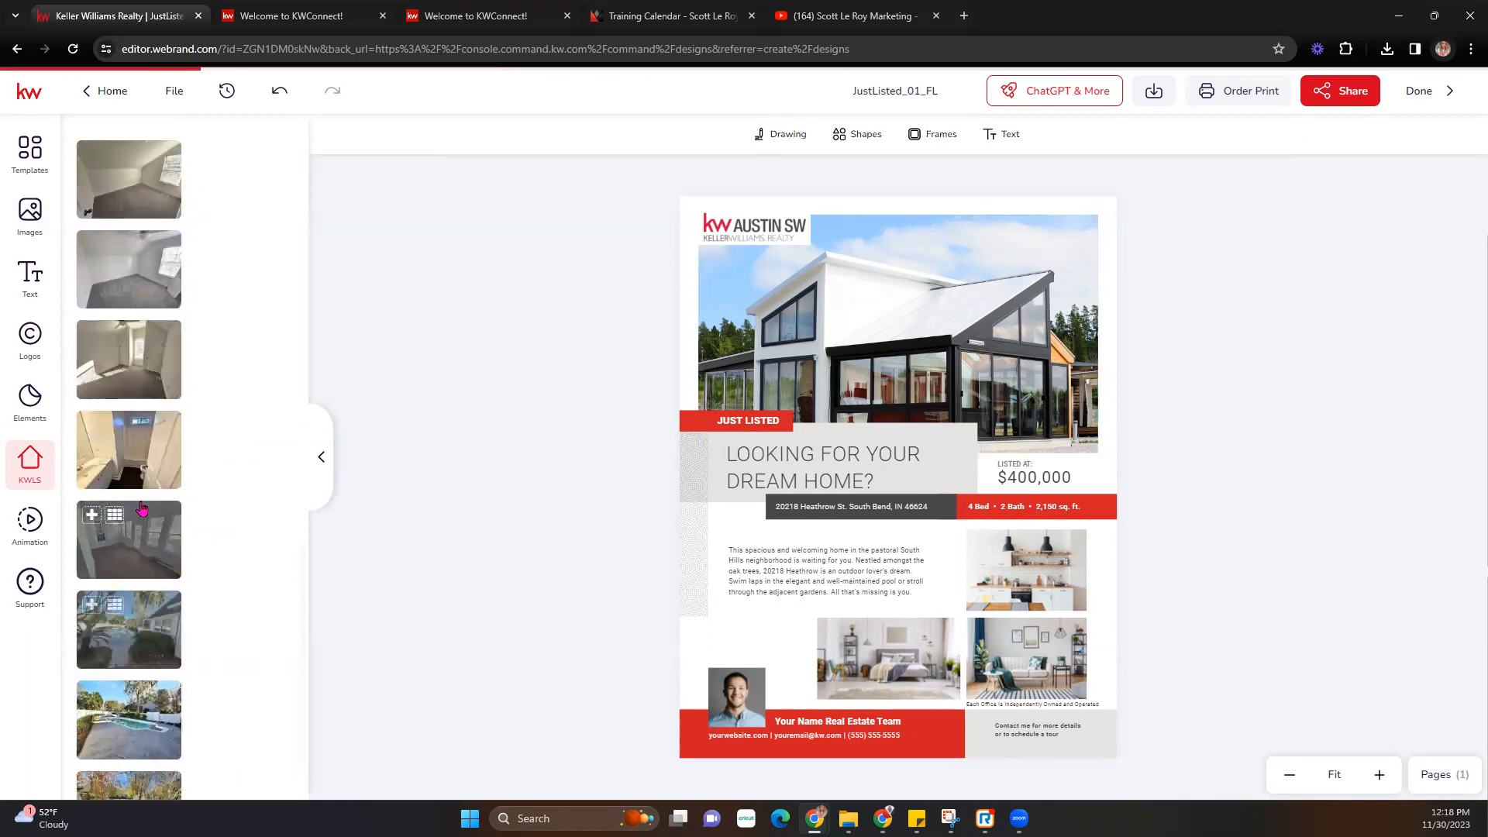
scroll(142, 508, "up", 1)
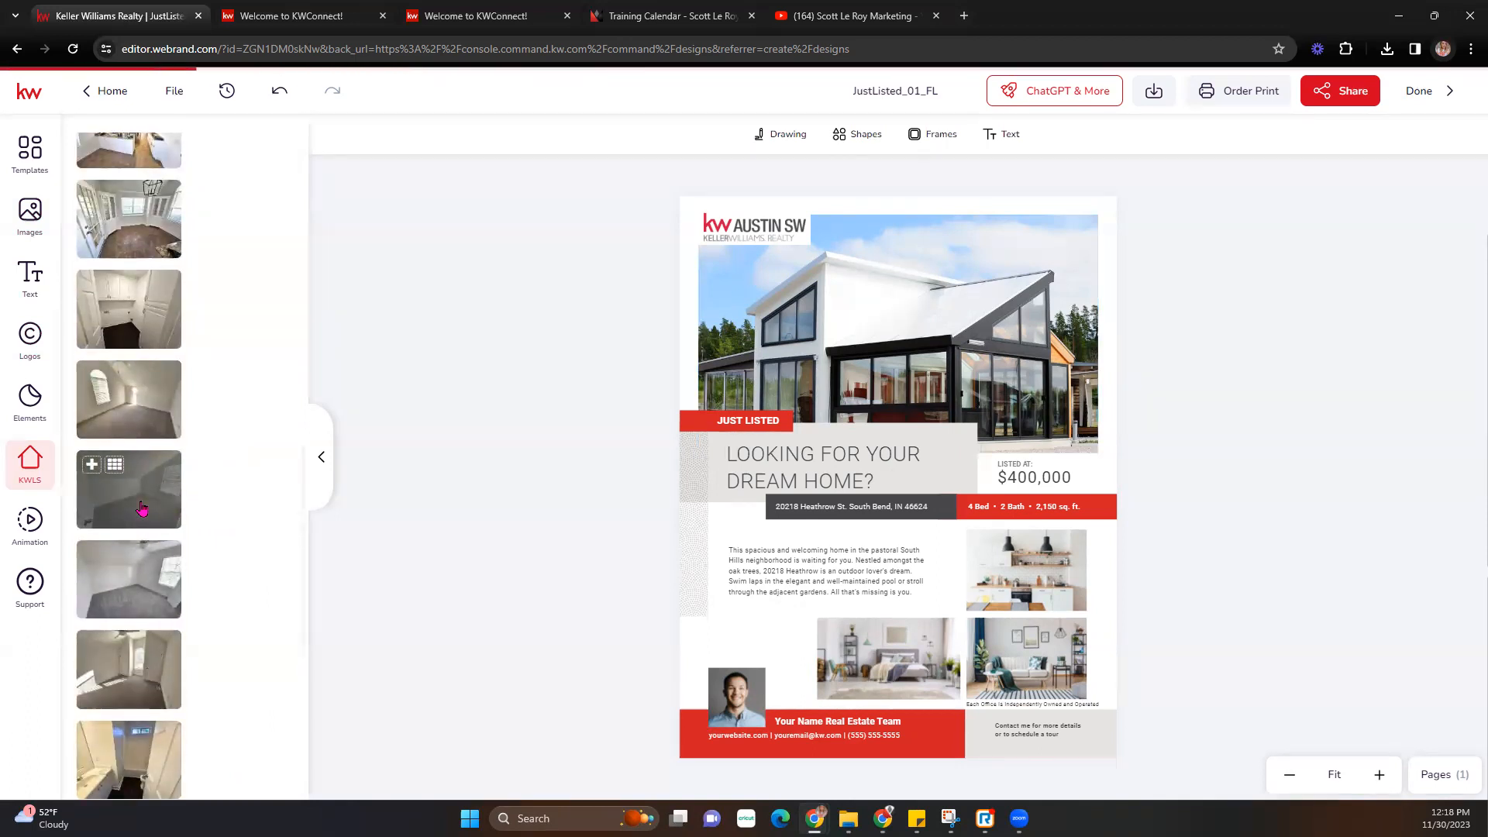
scroll(142, 504, "up", 4)
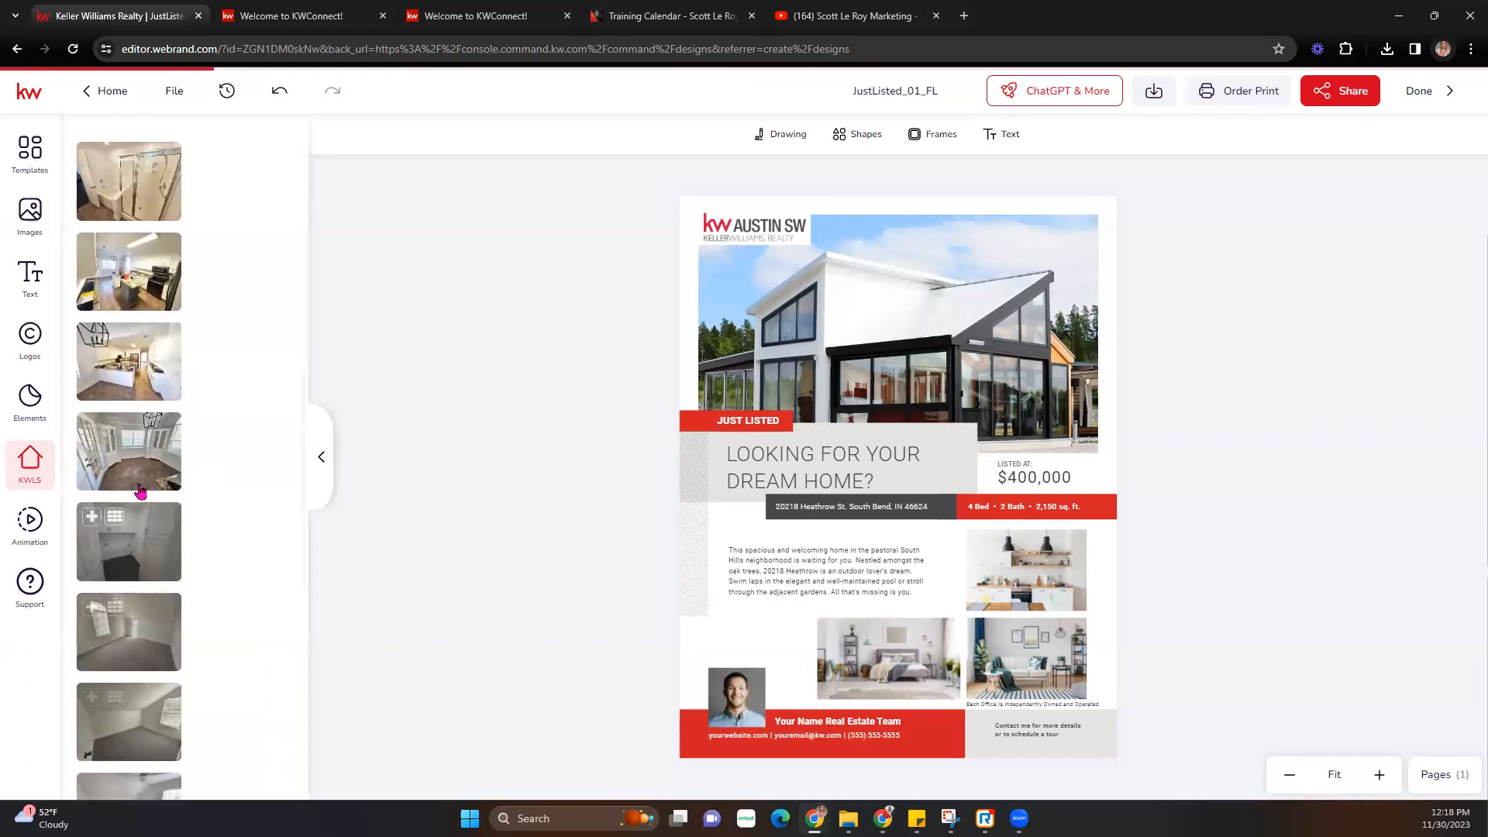
scroll(142, 490, "down", 10)
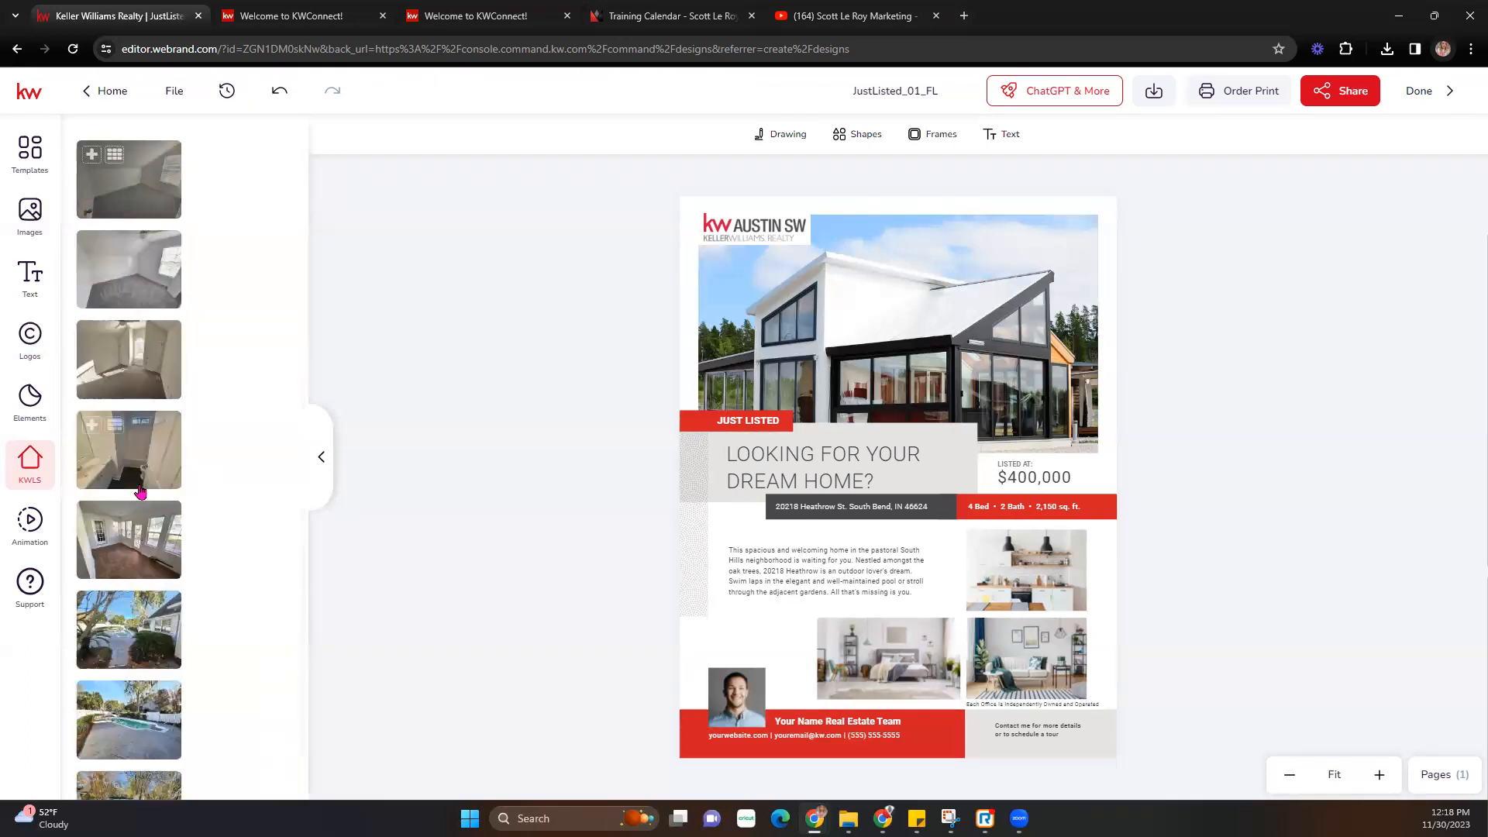
scroll(142, 493, "up", 10)
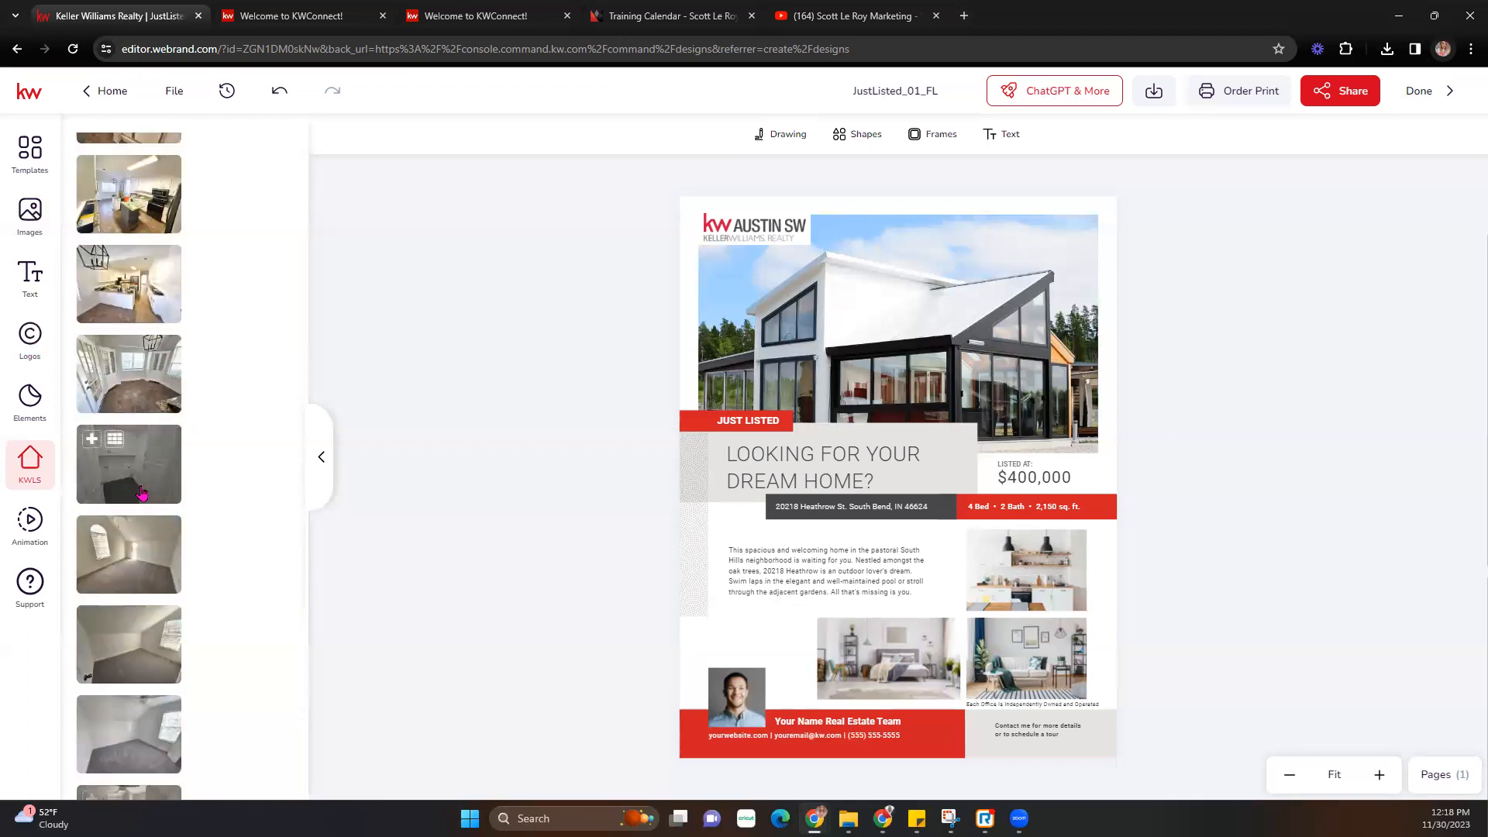
scroll(142, 493, "up", 5)
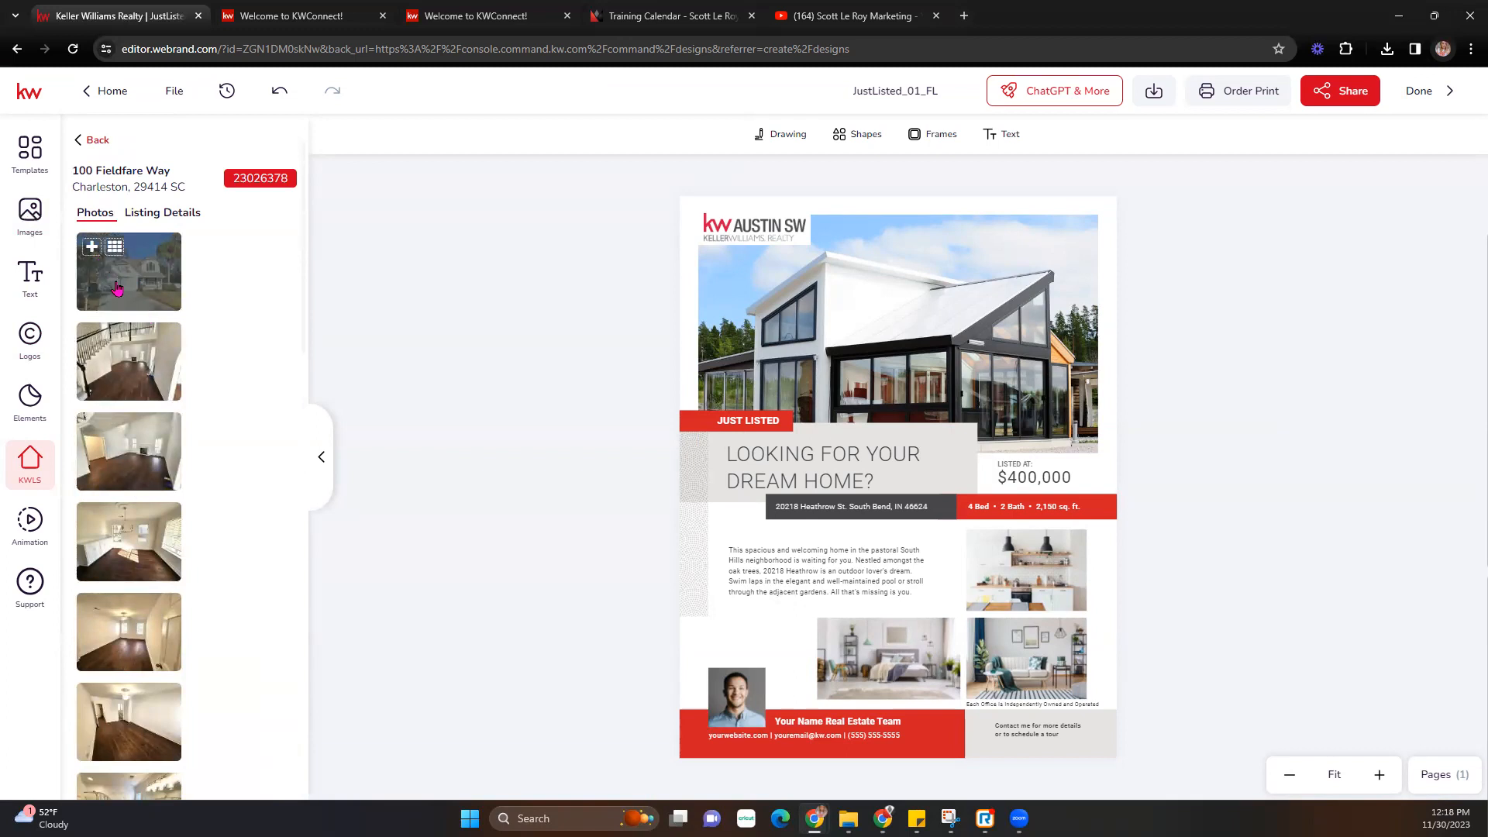
- Drop the exterior house photo into the main photo frame, then resize and reposition it to fit
left_click_drag(117, 288, 744, 327)
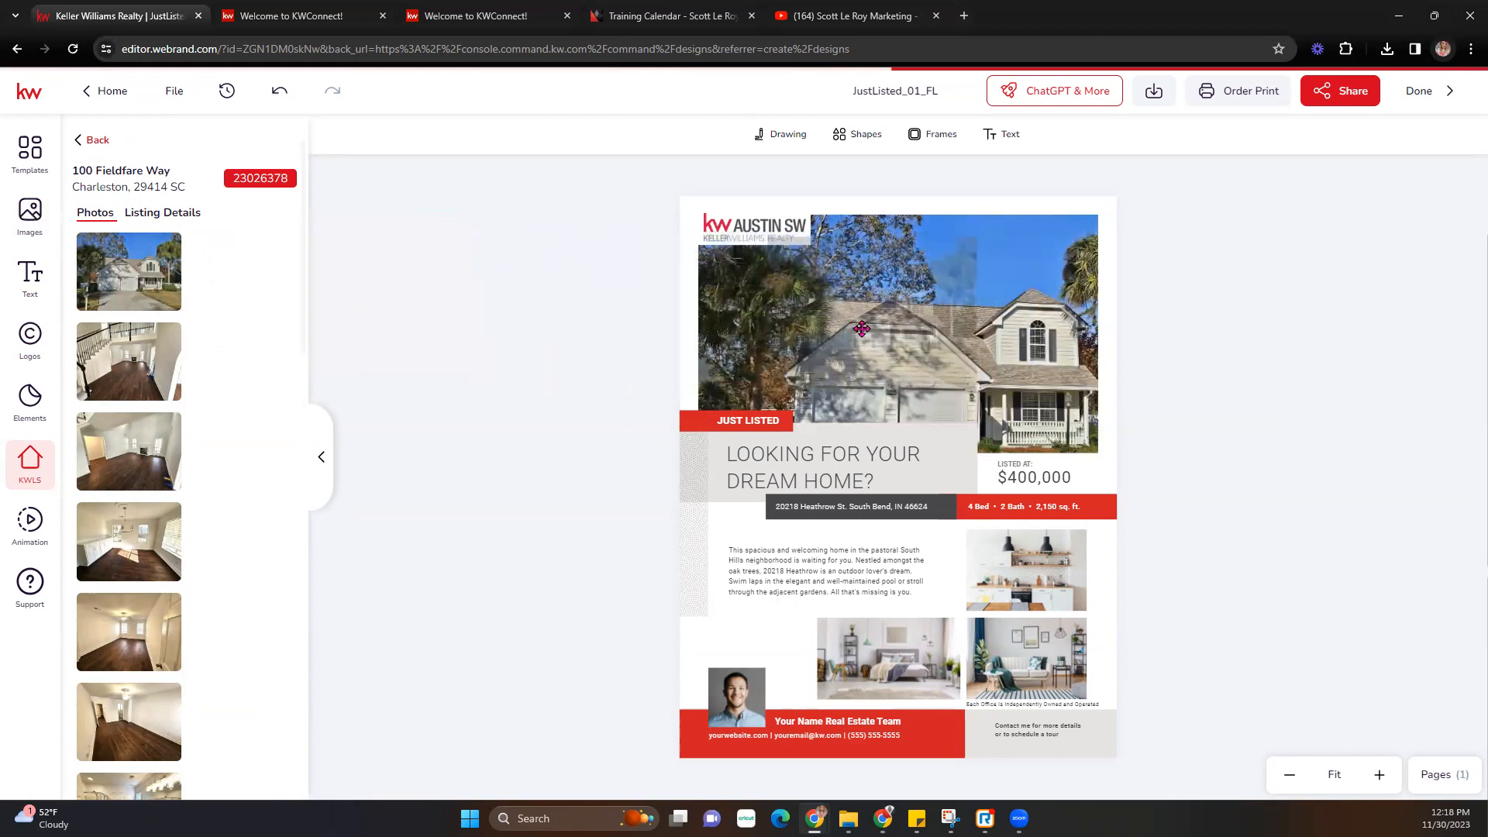
left_click_drag(862, 329, 904, 304)
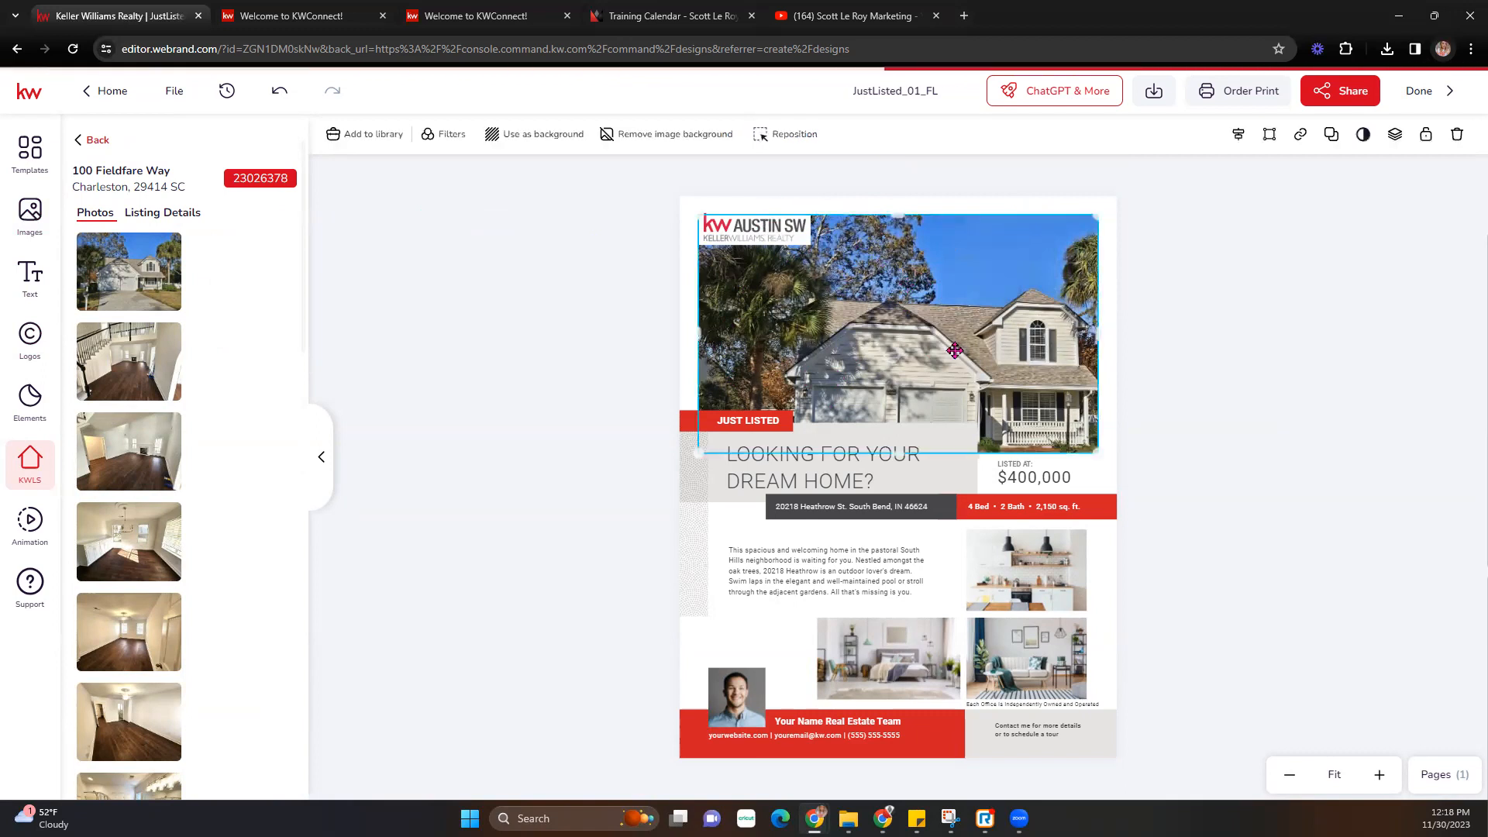
double_click(954, 351)
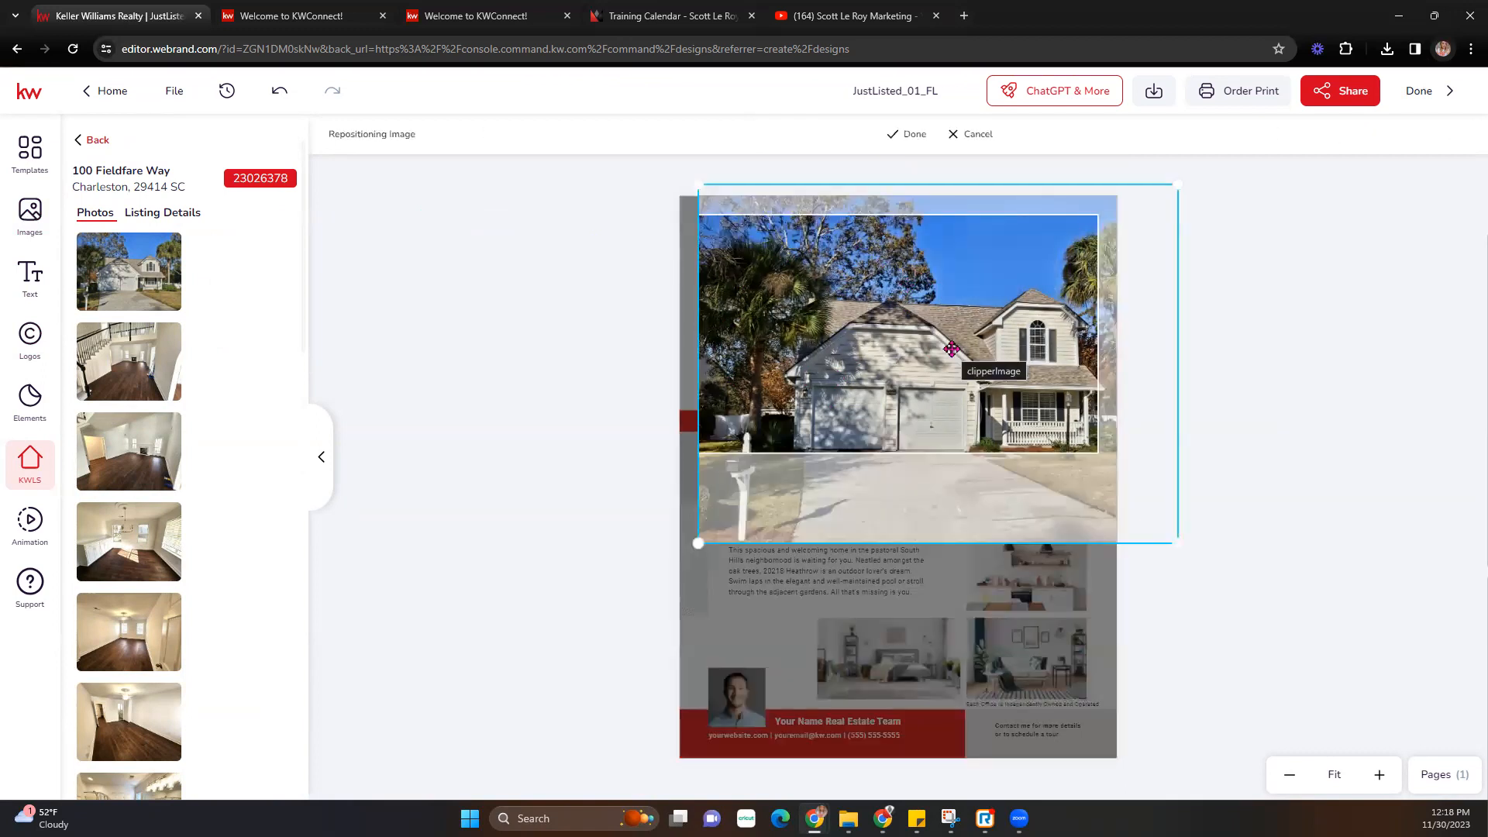
left_click_drag(956, 336, 920, 319)
left_click_drag(1142, 167, 1098, 200)
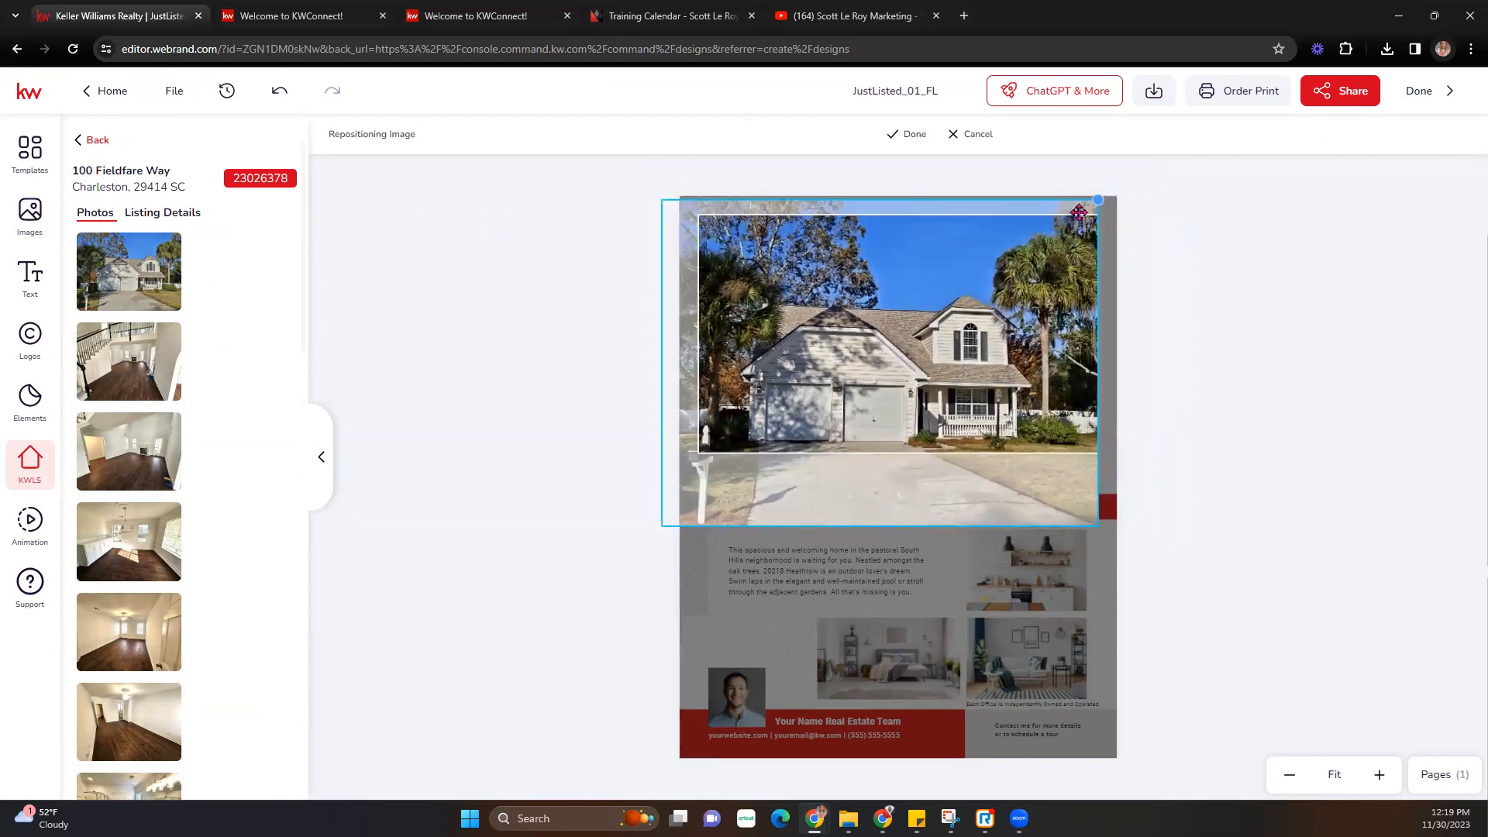
left_click_drag(671, 516, 698, 499)
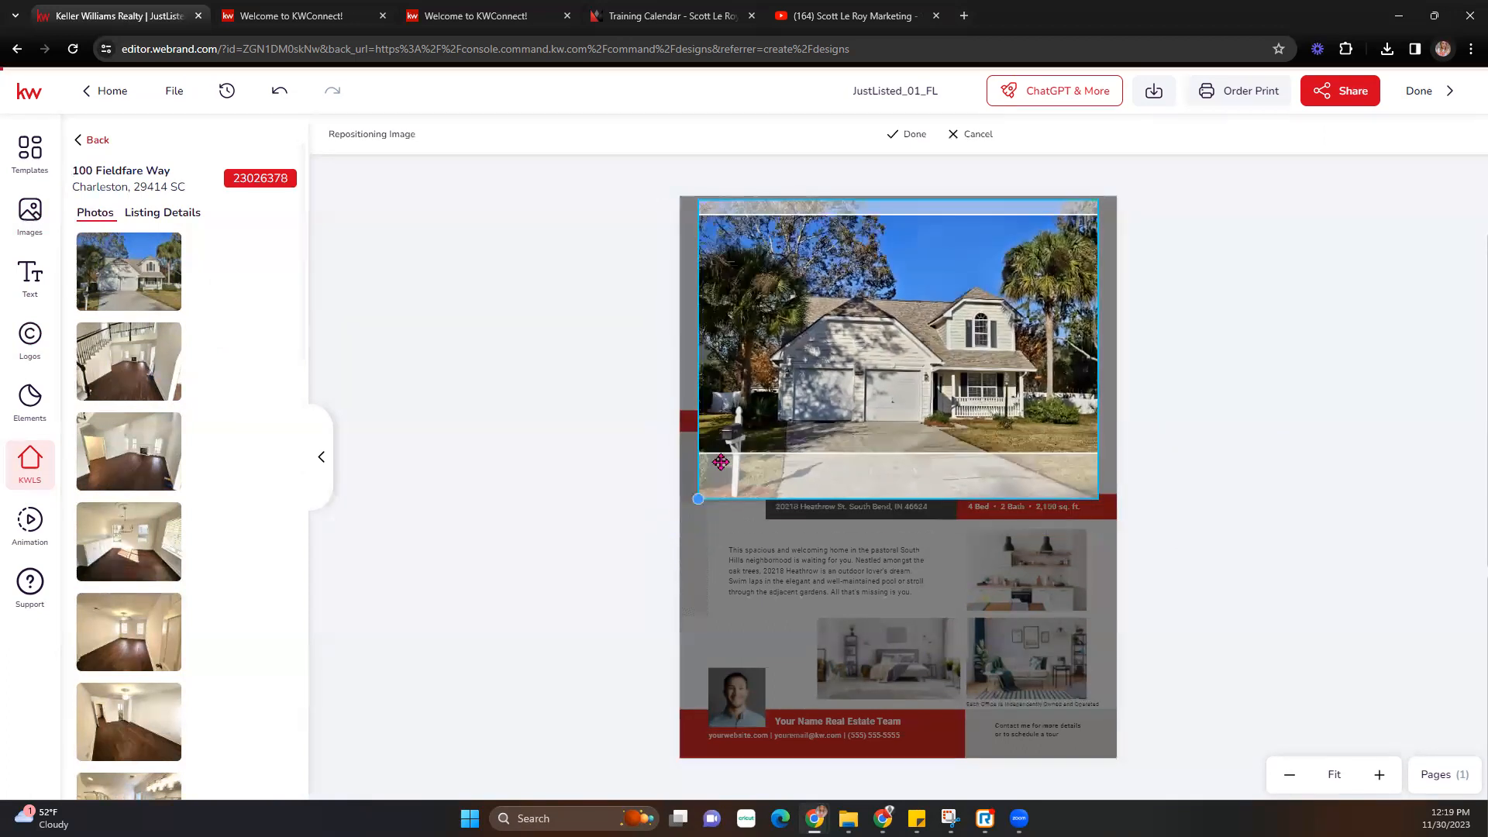
left_click_drag(1009, 391, 961, 382)
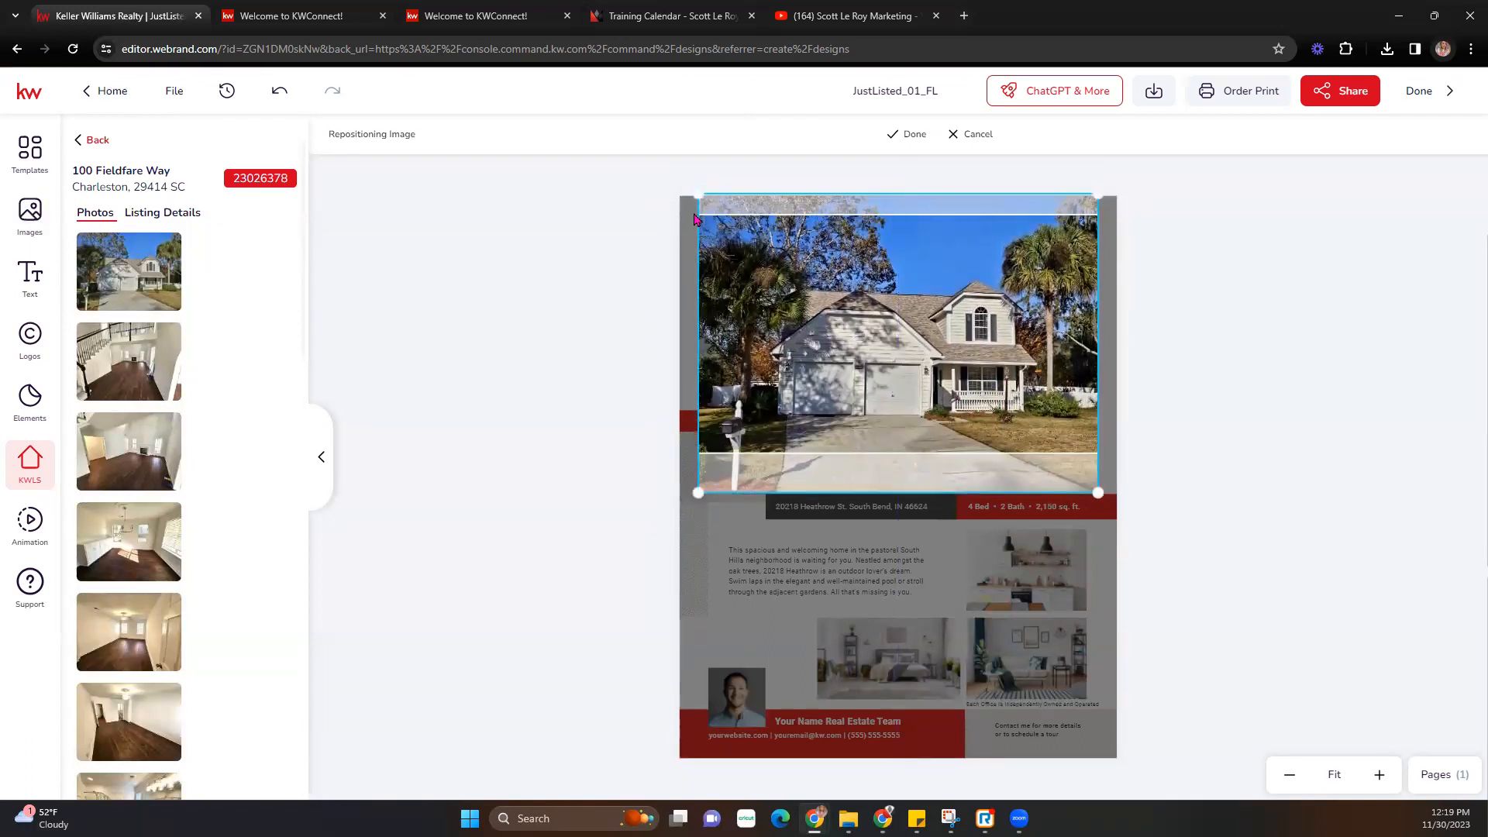
left_click_drag(695, 191, 634, 196)
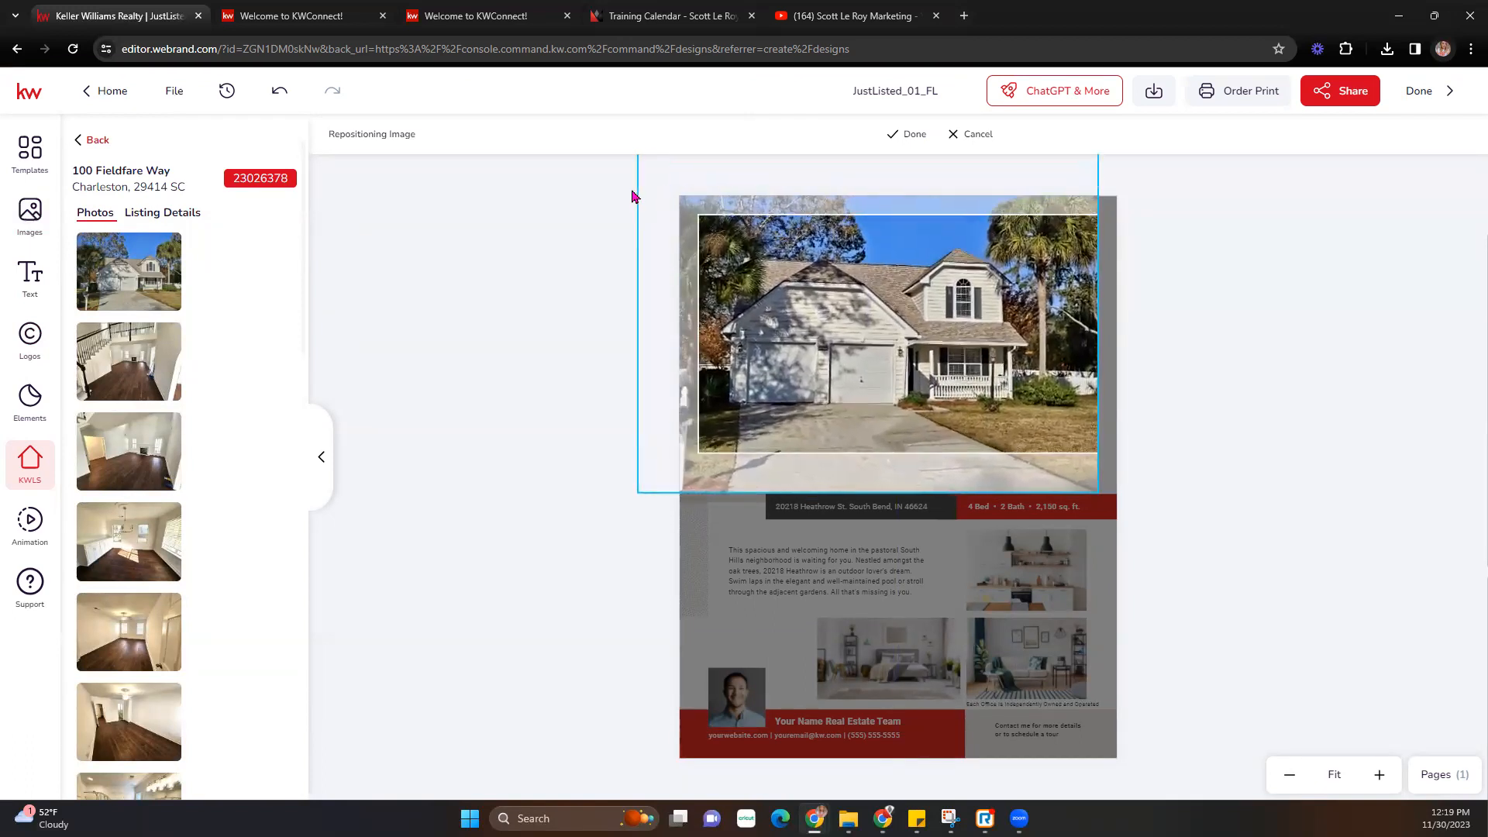
left_click_drag(1099, 493, 1139, 519)
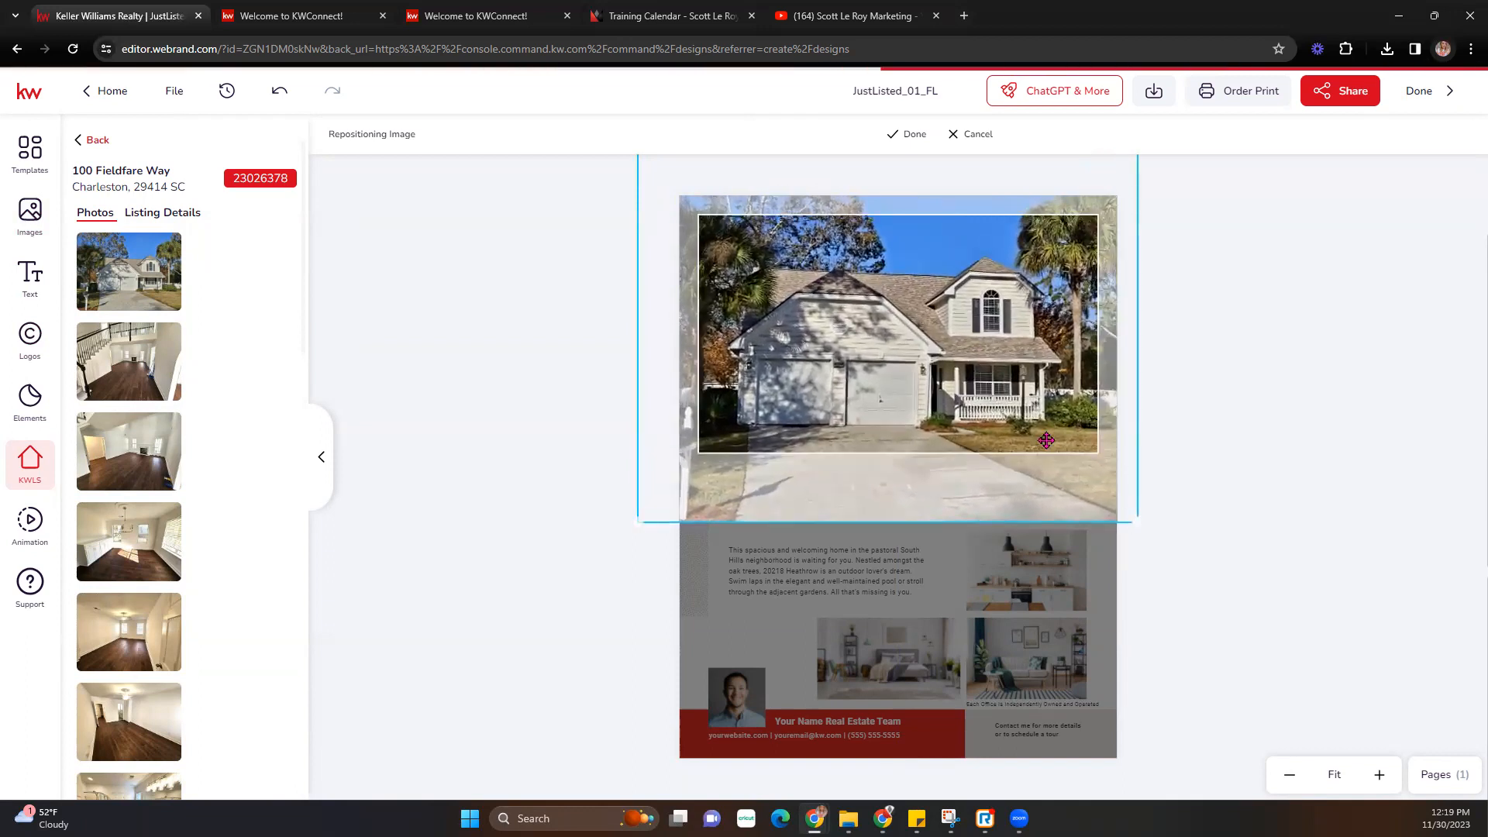
left_click_drag(979, 367, 1038, 351)
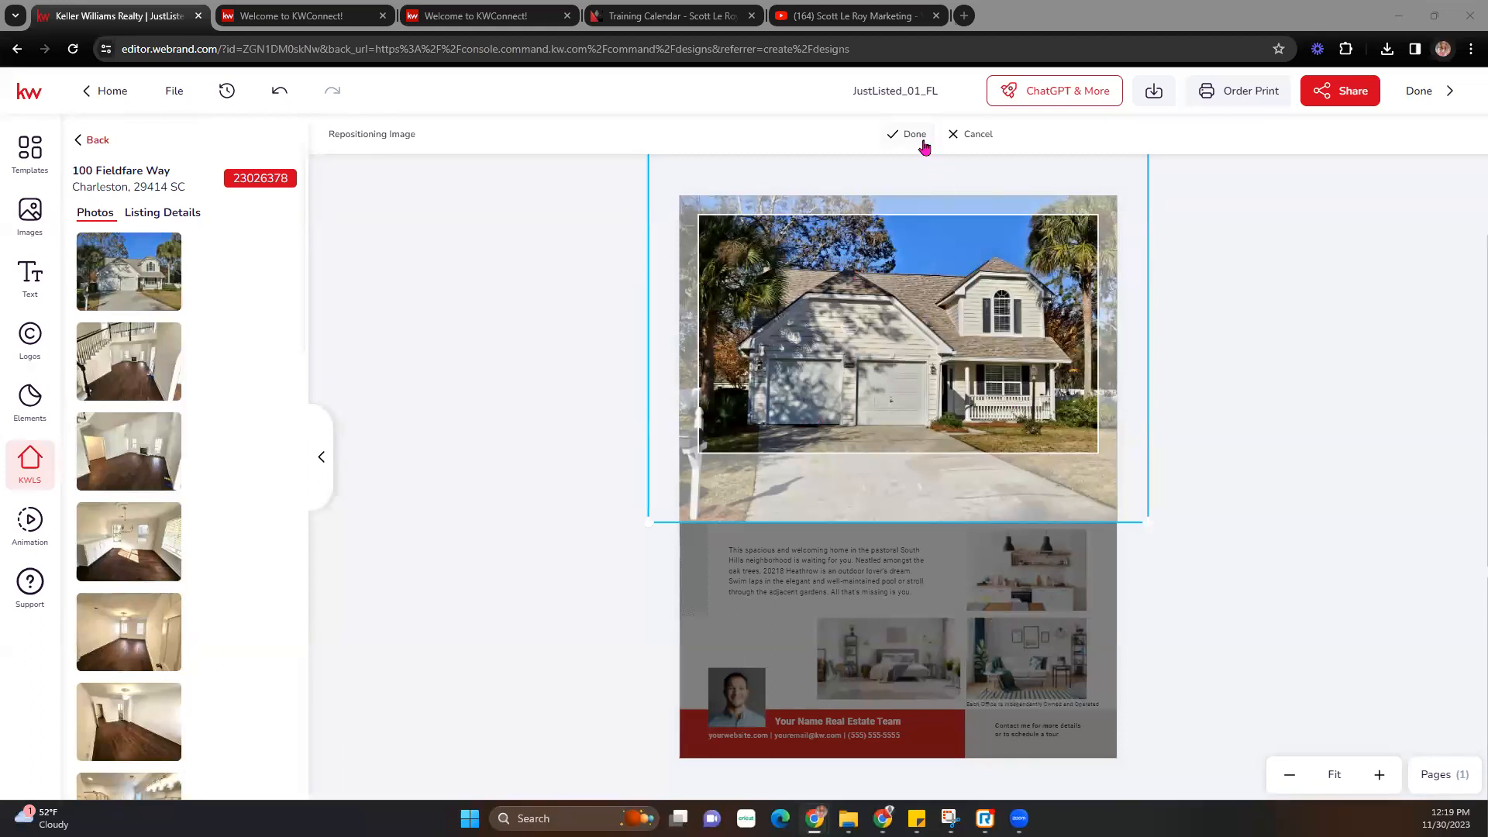
left_click(914, 135)
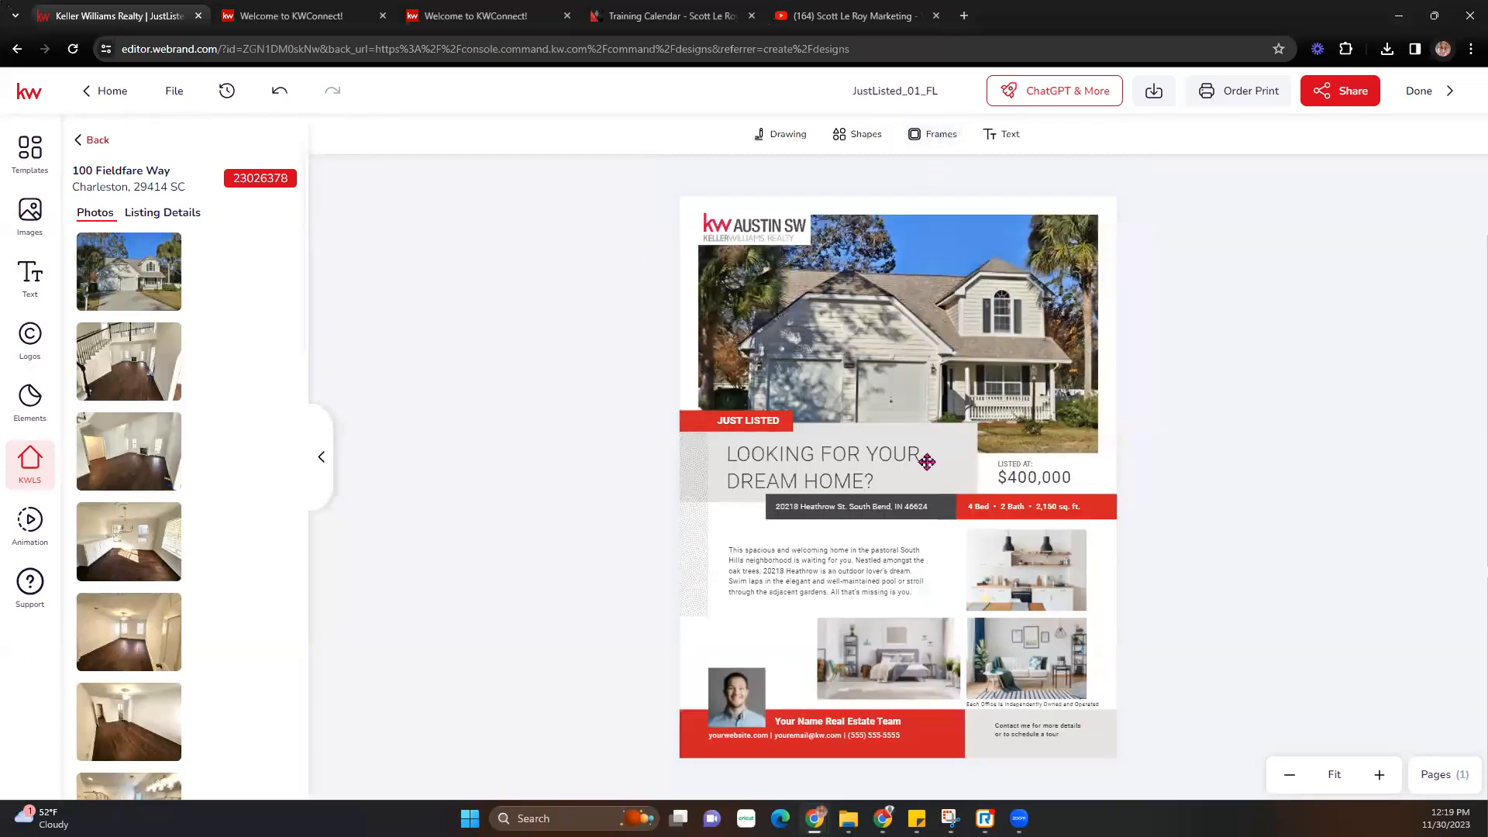
- Shift the exterior house photo slightly up inside its frame to finalize the crop
left_click(936, 342)
double_click(936, 342)
left_click_drag(936, 342, 941, 338)
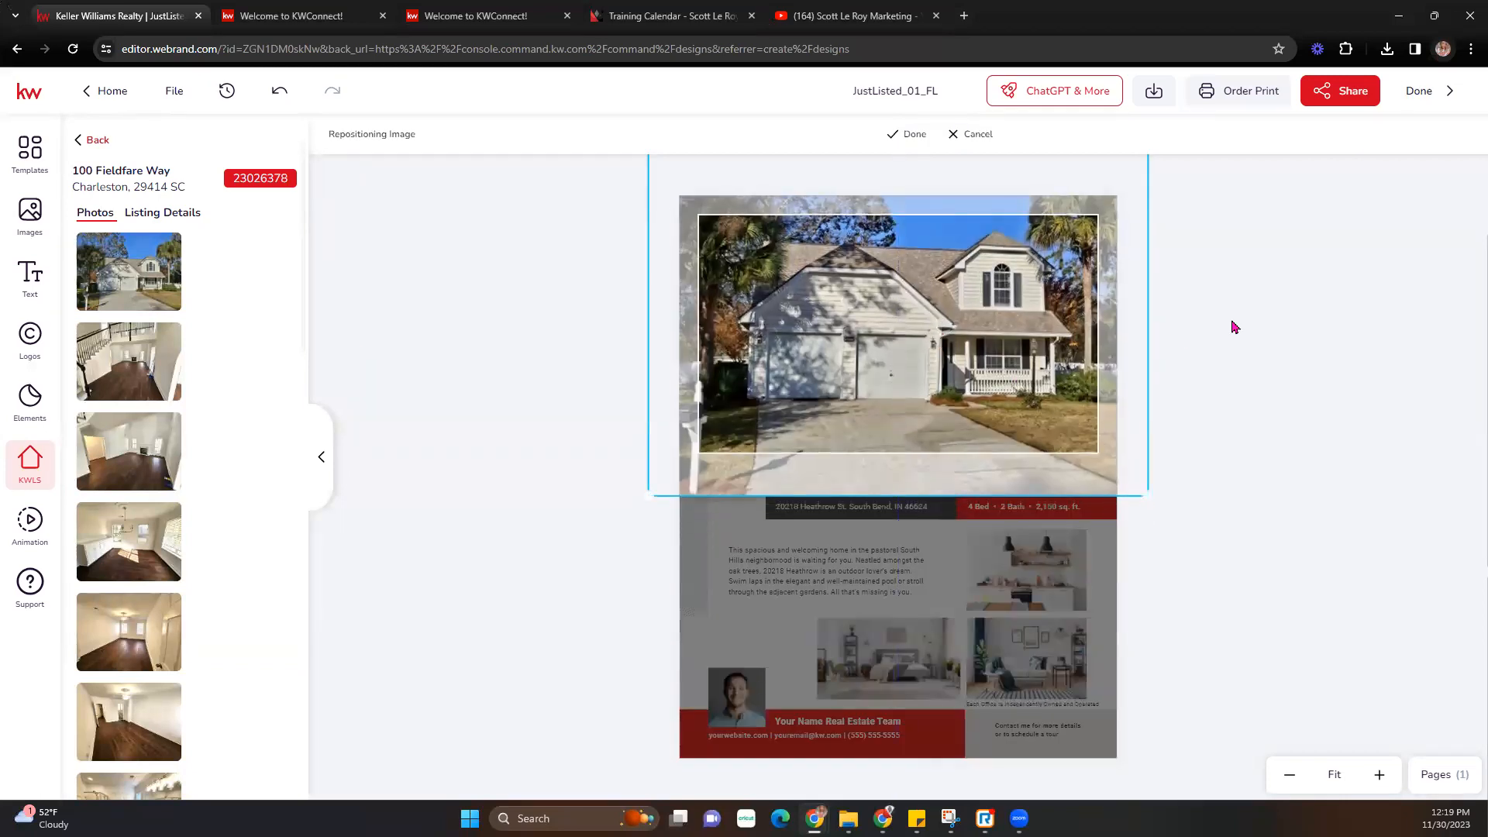
left_click(907, 136)
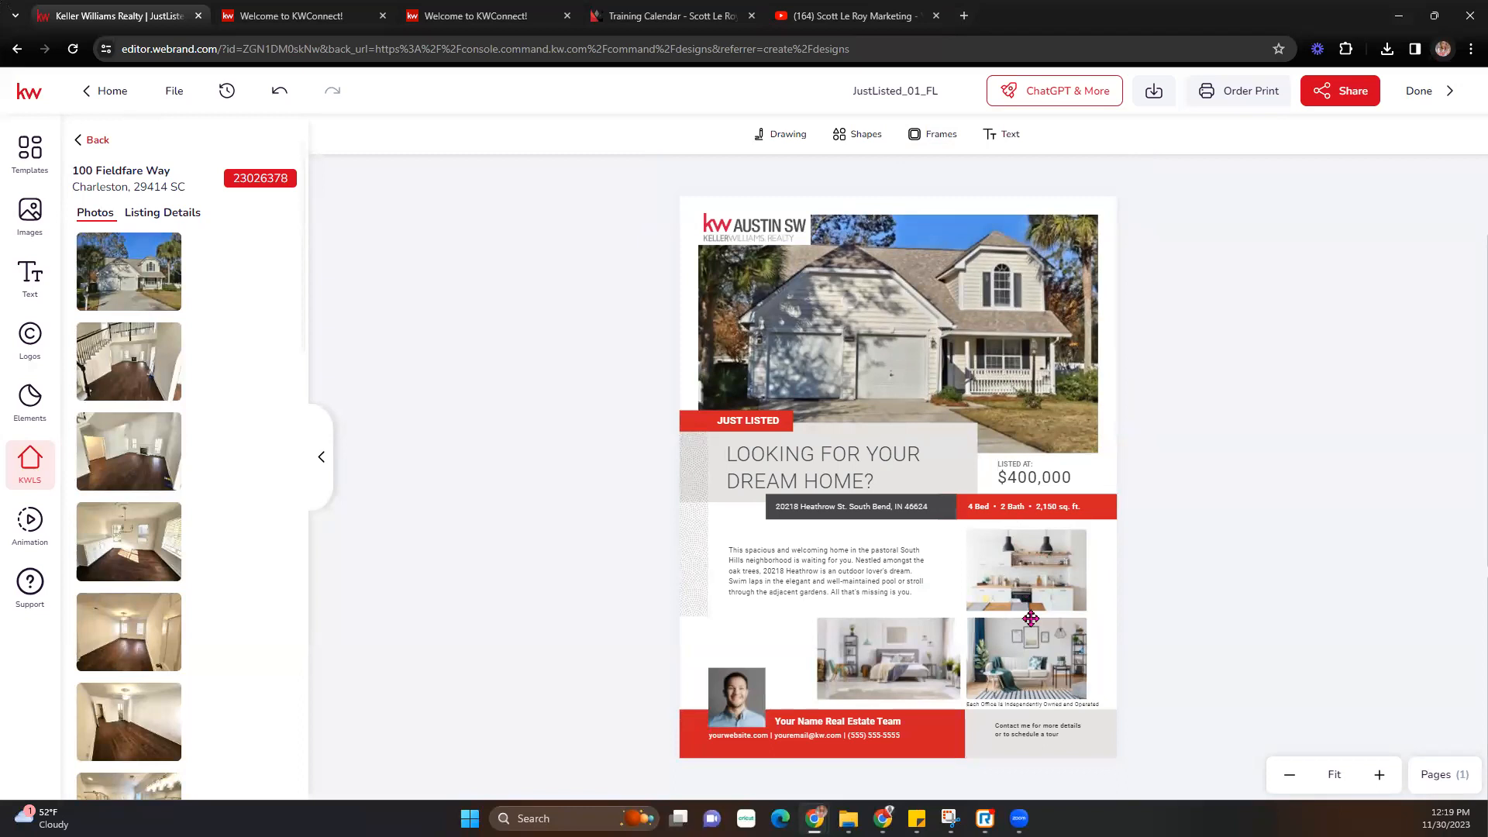
- Replace the flyer's kitchen photo with the listing's kitchen and the bedroom photo with the pool shot
scroll(175, 383, "down", 5)
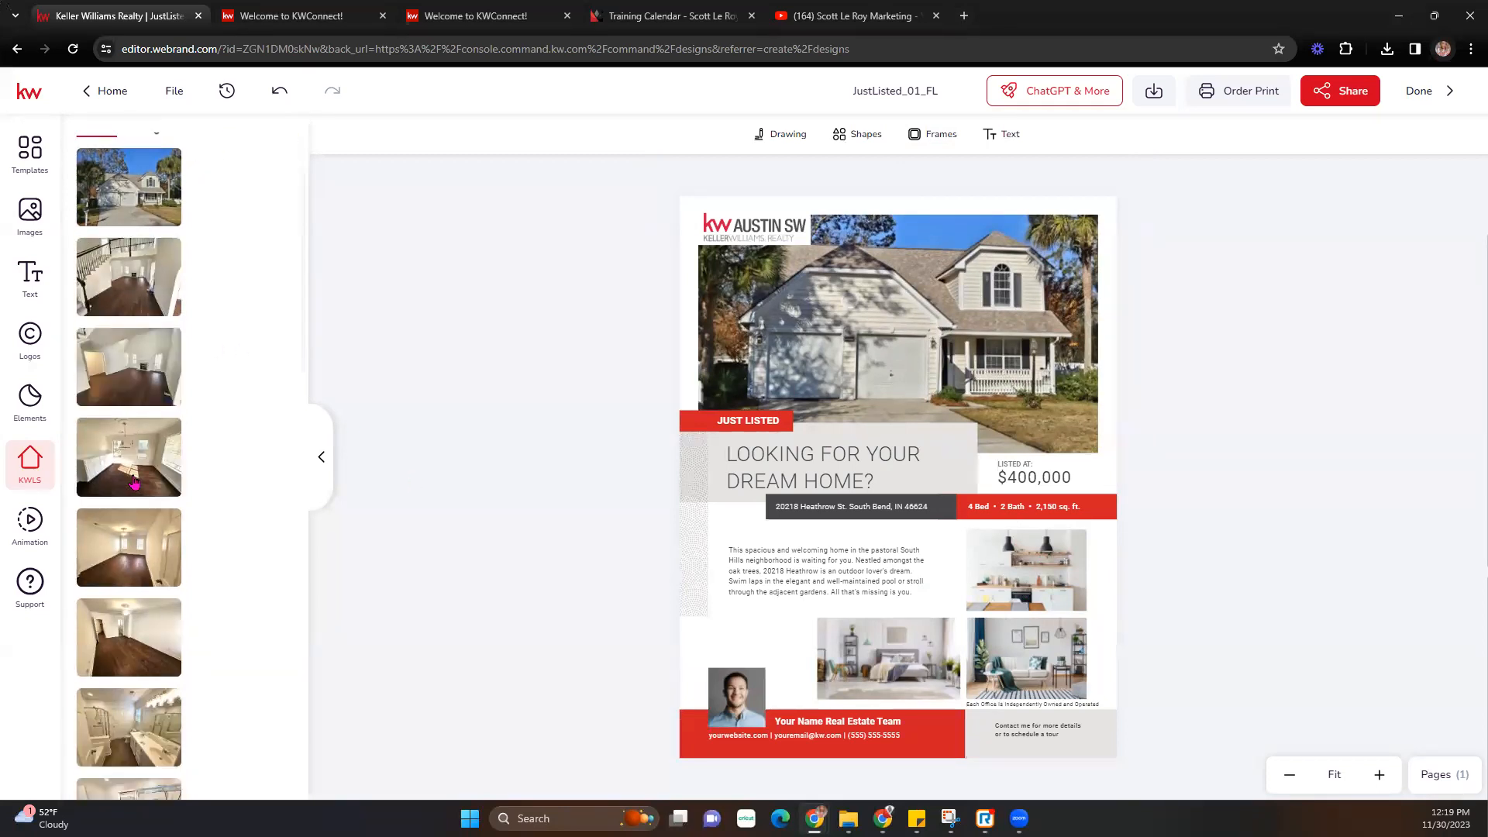
scroll(133, 484, "down", 3)
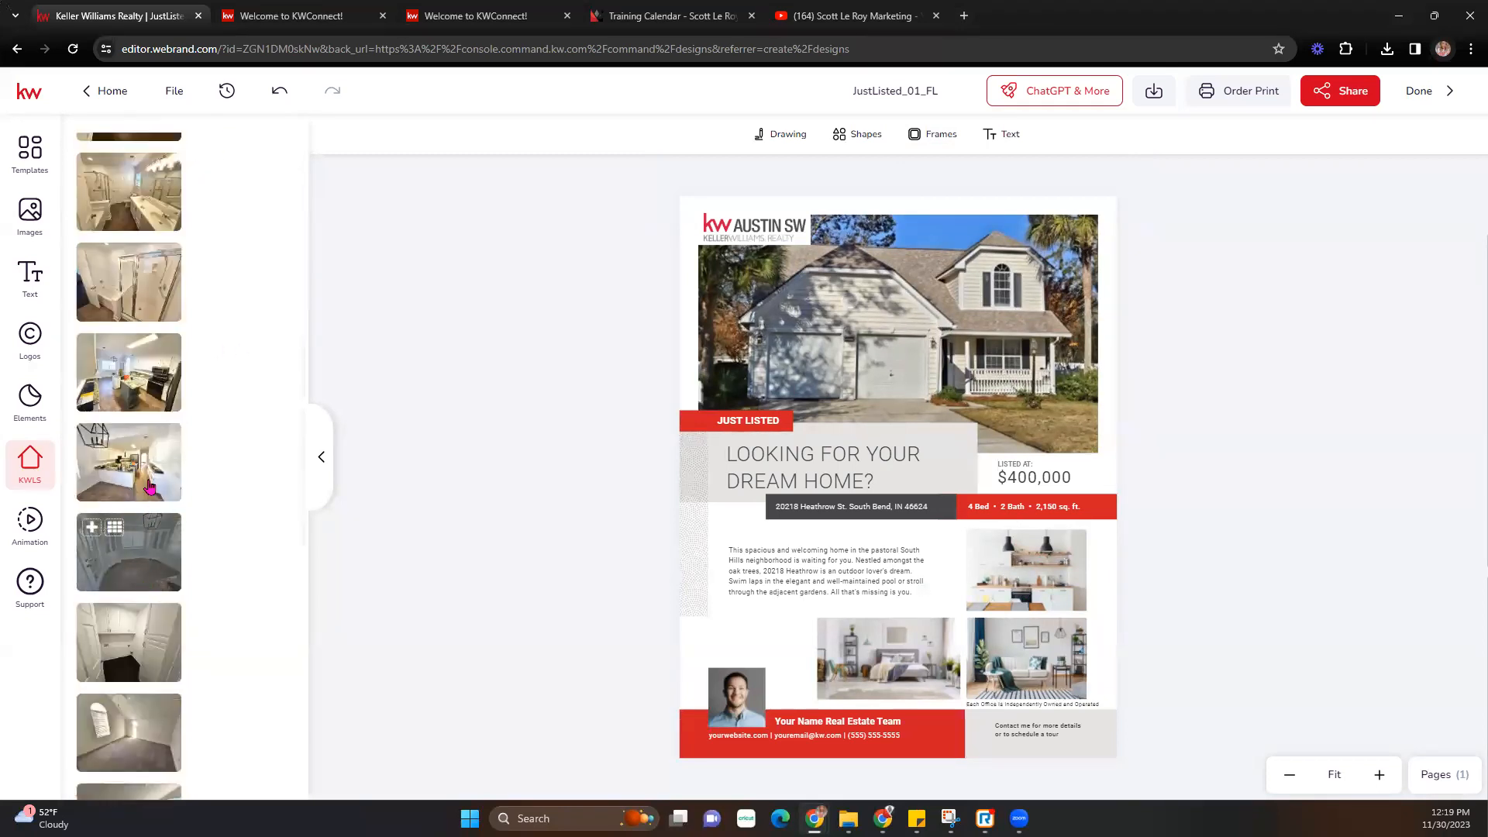
left_click_drag(381, 420, 1026, 570)
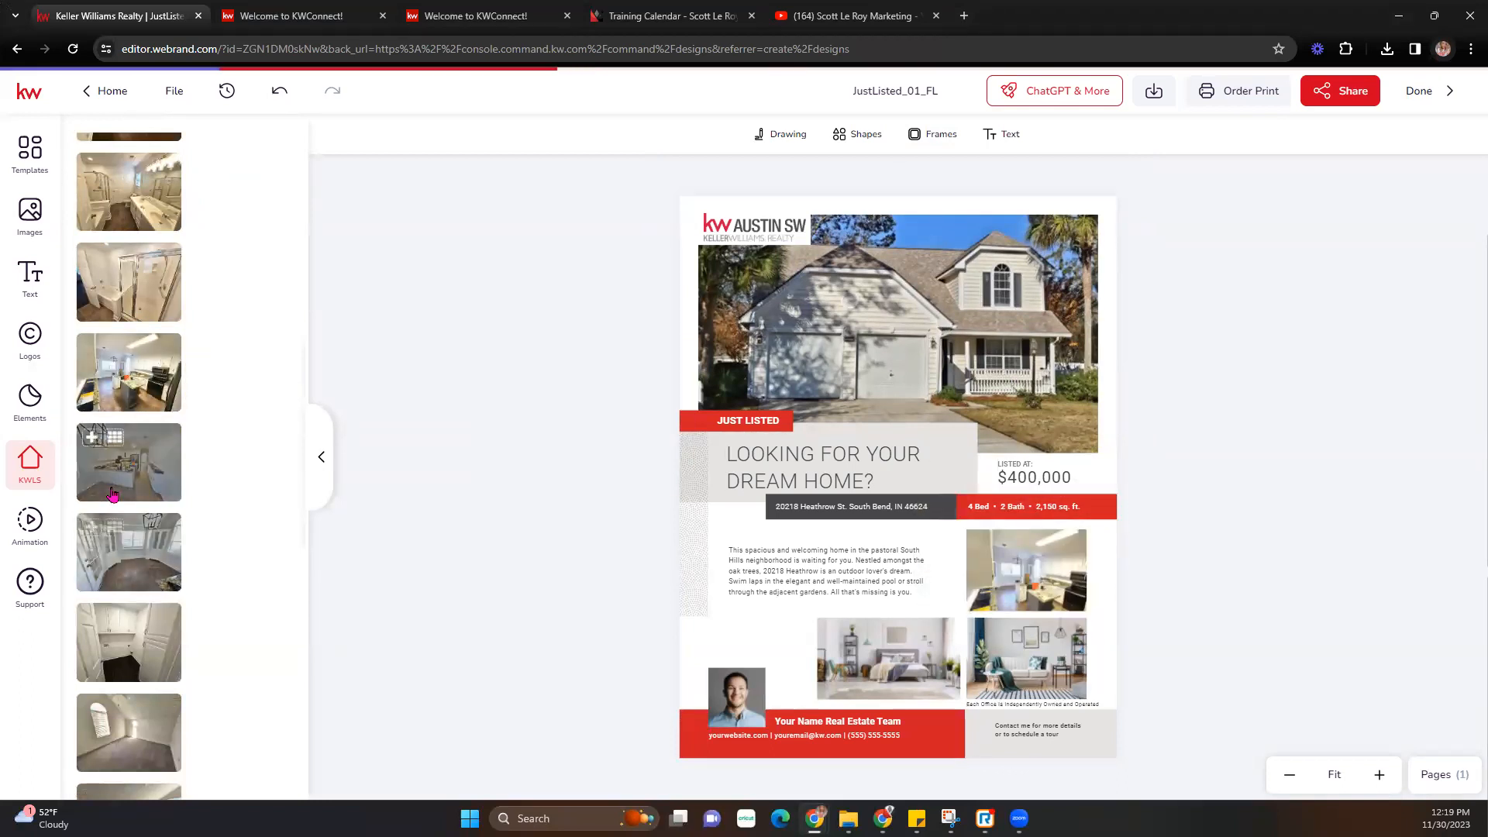
scroll(138, 550, "down", 3)
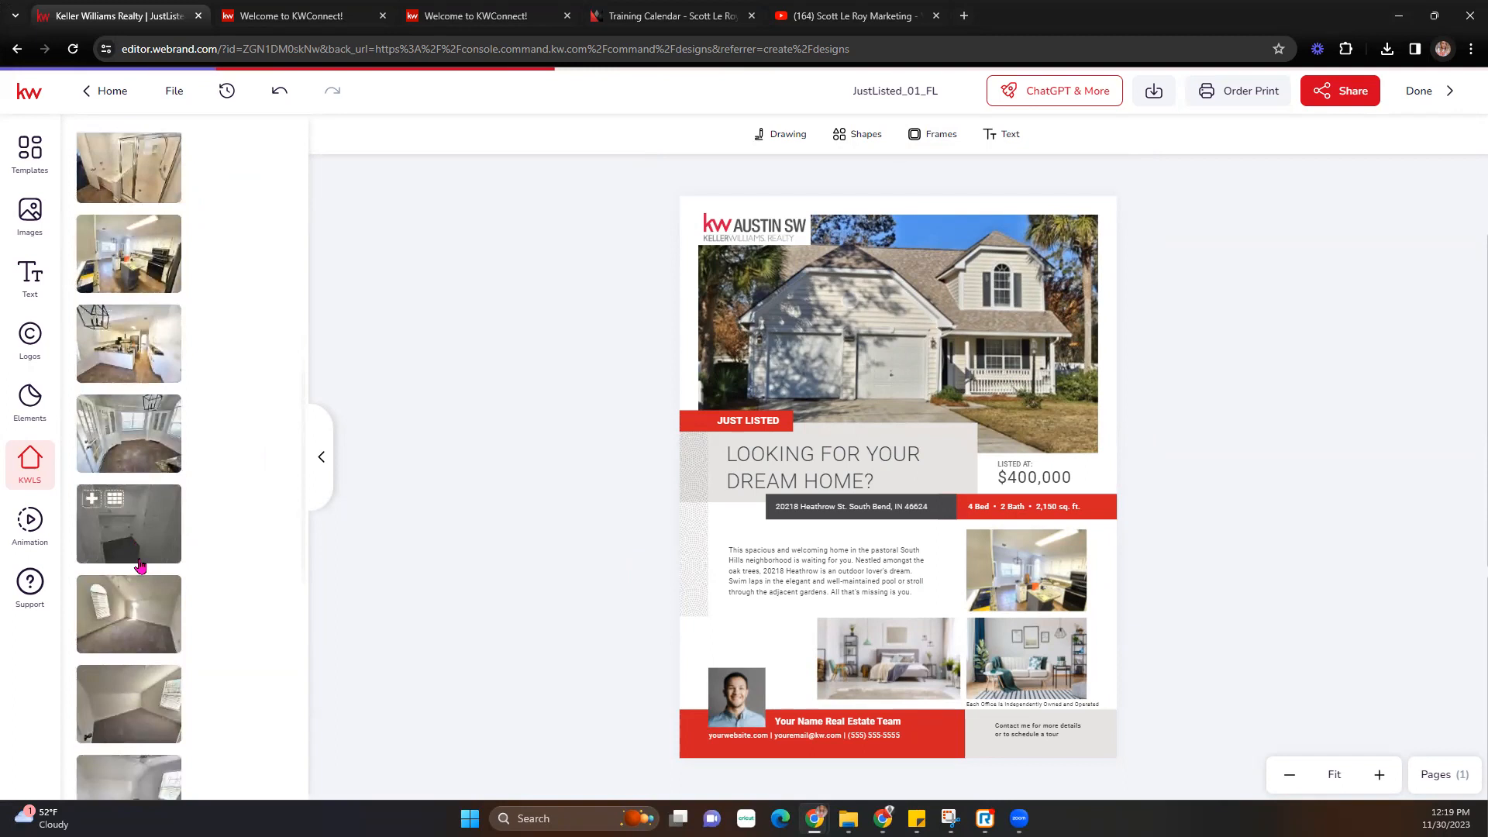
scroll(141, 566, "down", 8)
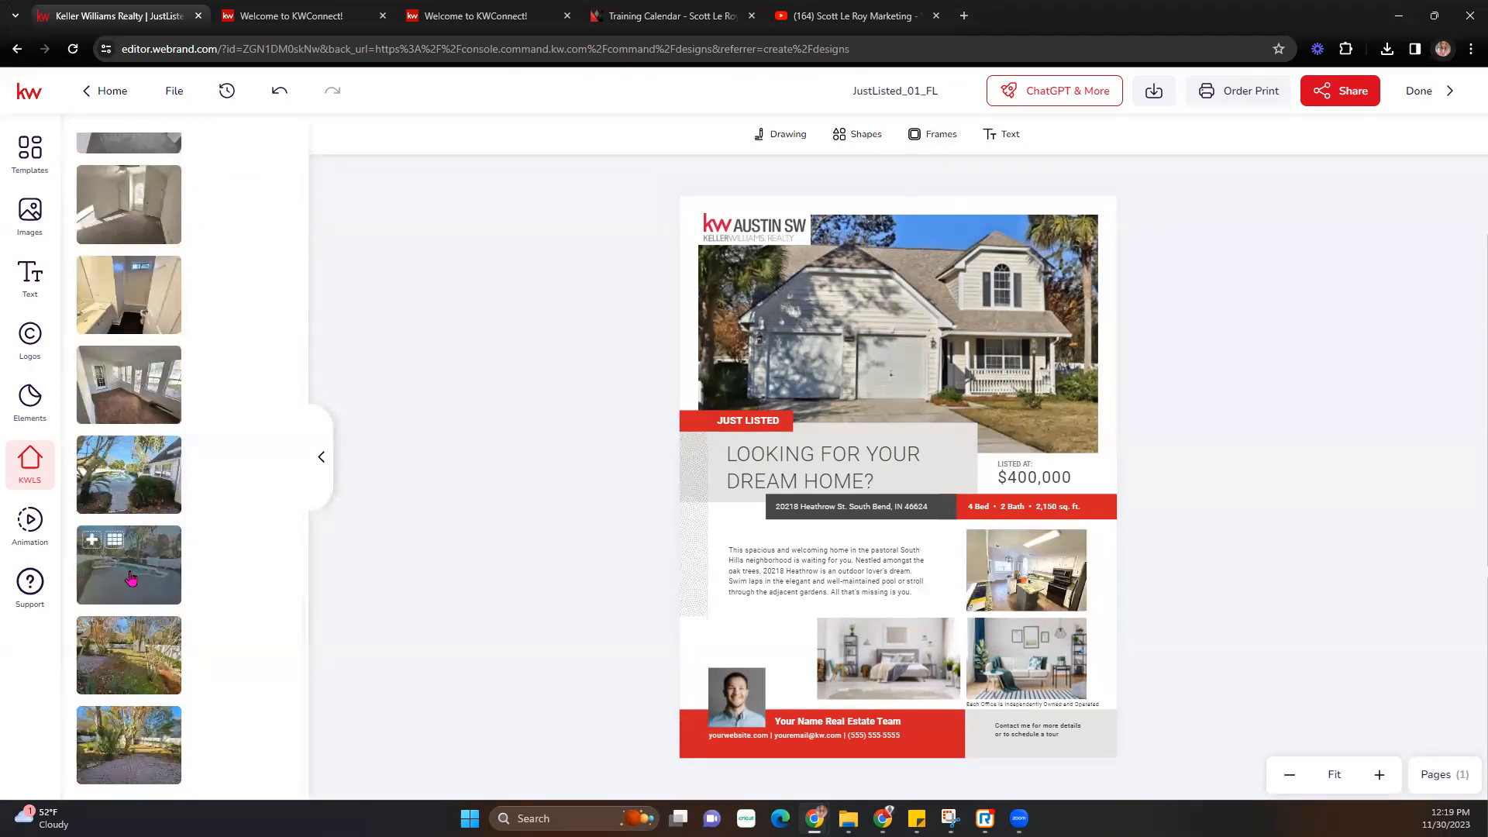
left_click(129, 571)
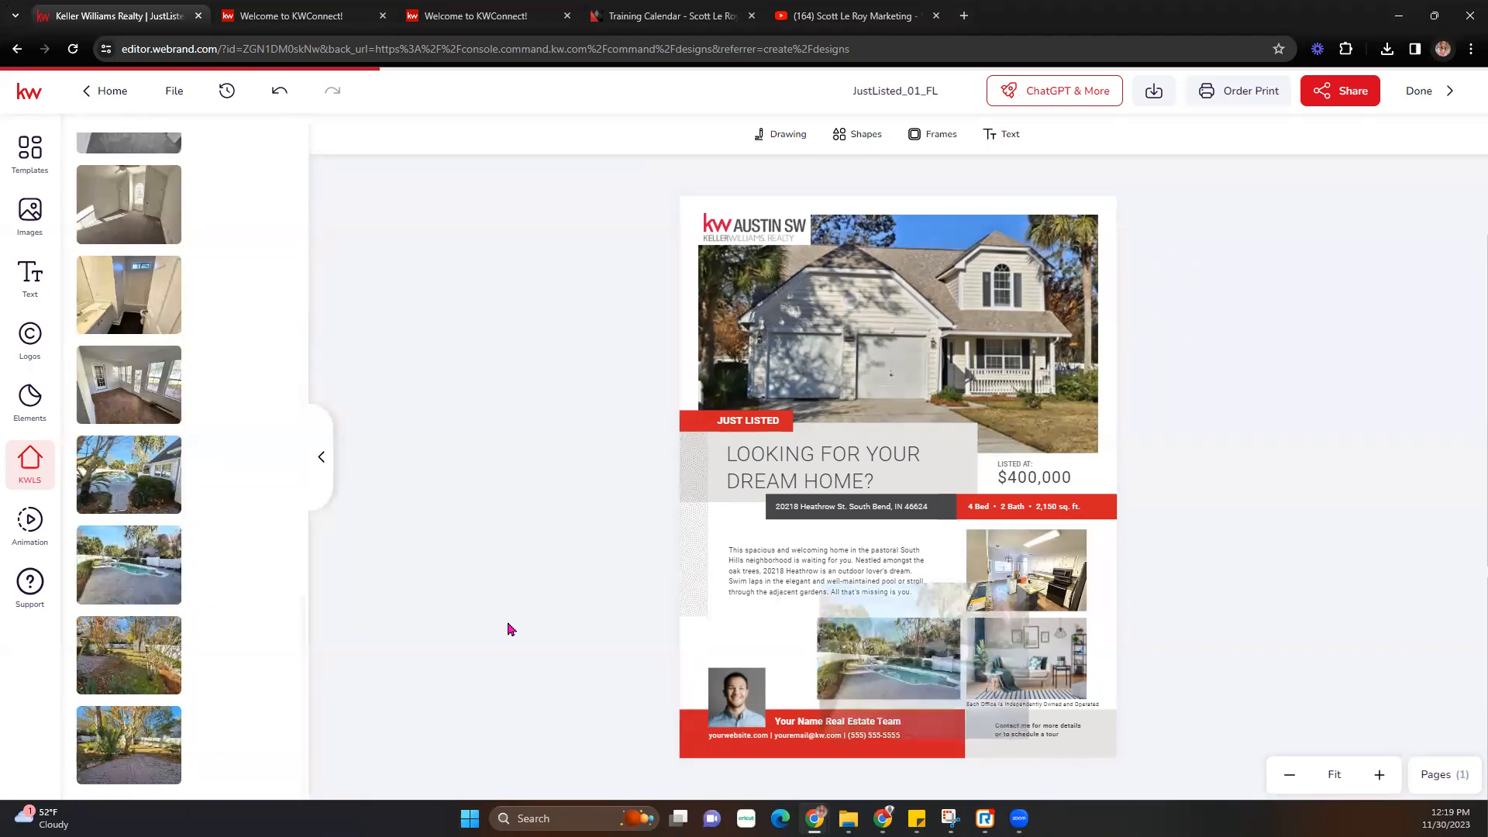
- Swap the bottom-right living room photo for the listing's bathroom photo
scroll(143, 650, "up", 5)
scroll(144, 649, "up", 7)
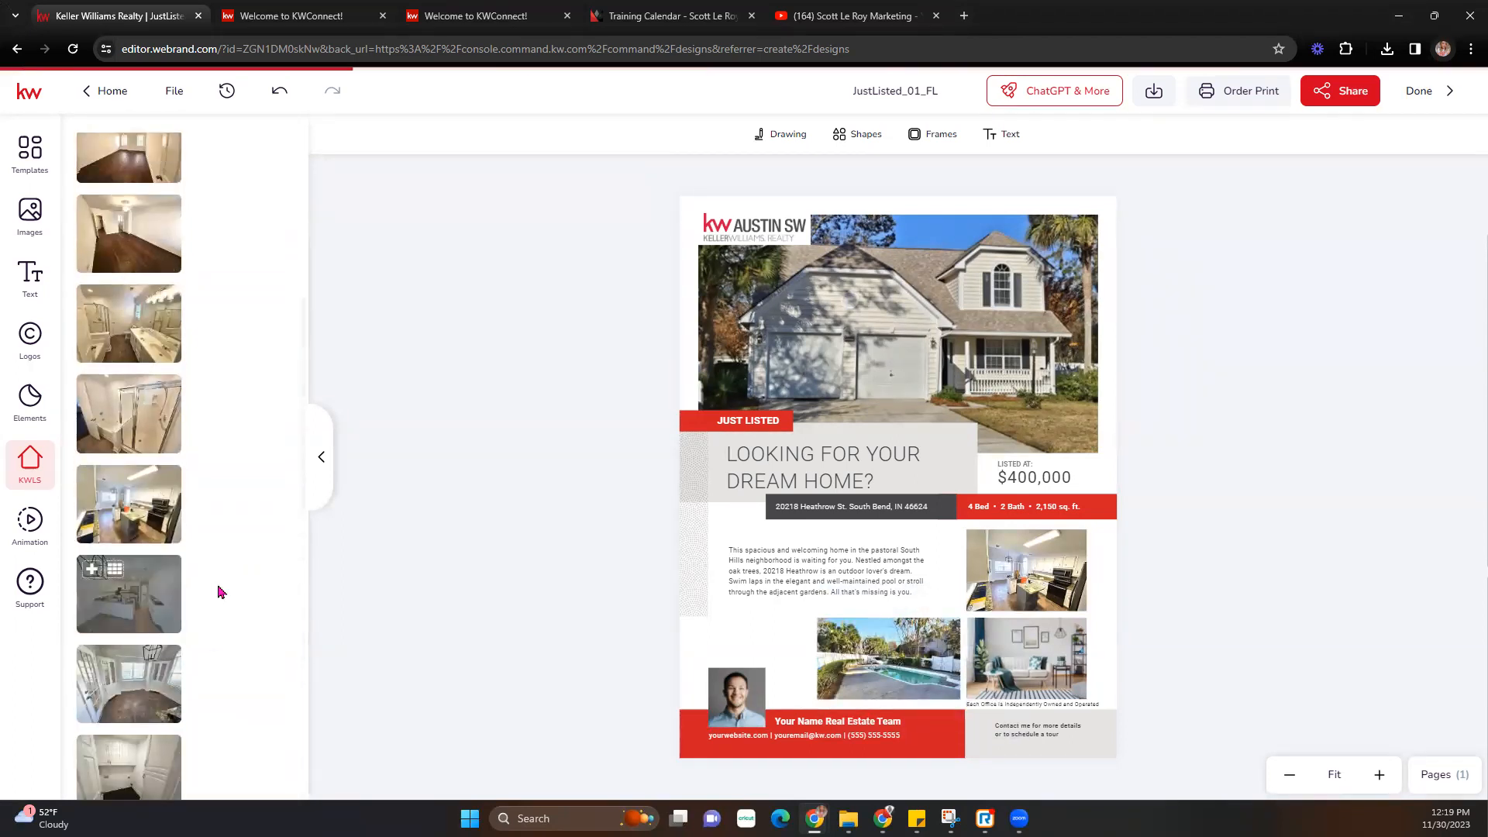
scroll(143, 559, "up", 2)
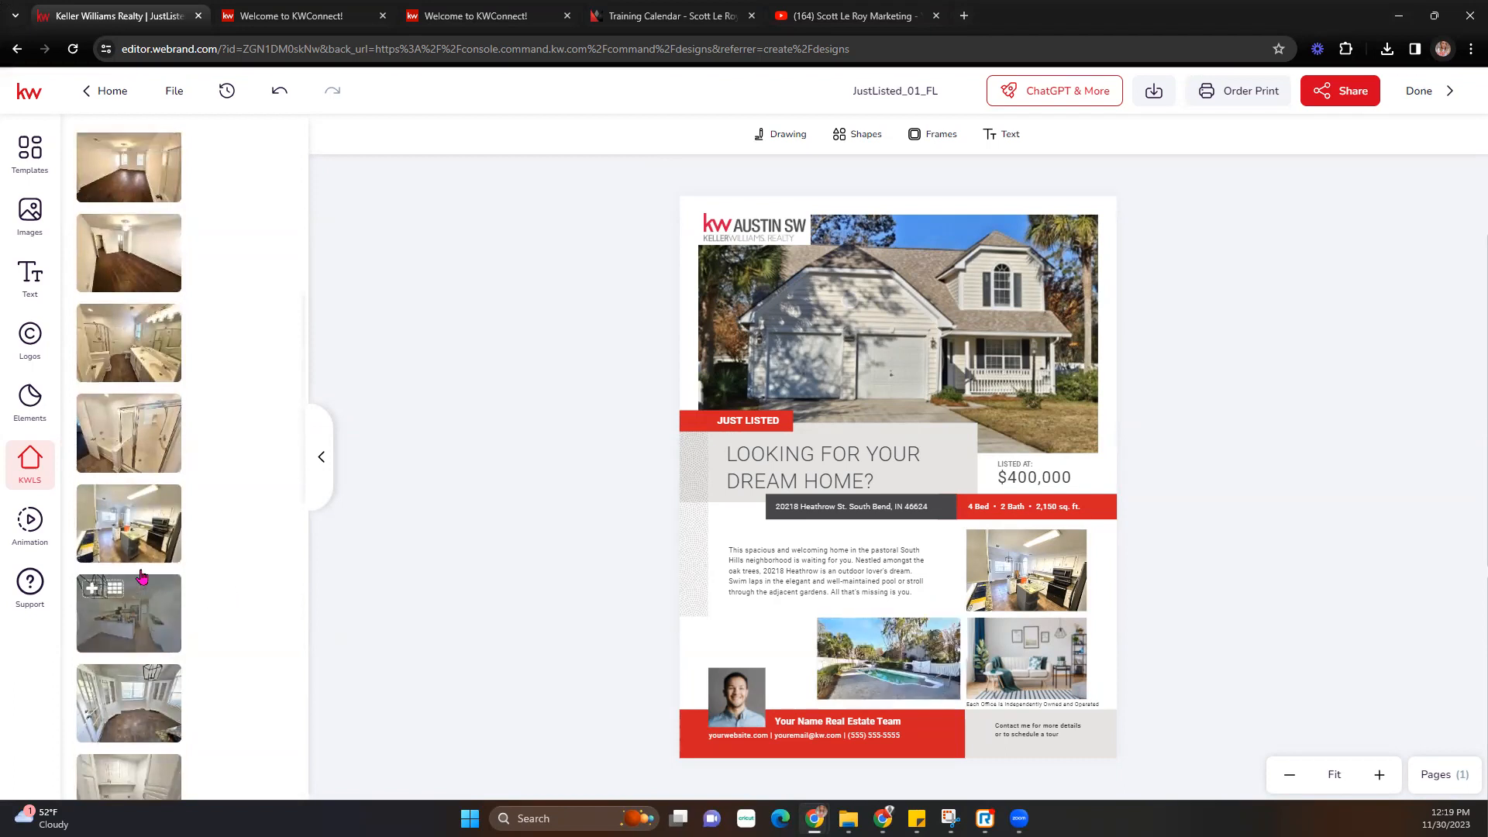
left_click_drag(144, 559, 992, 630)
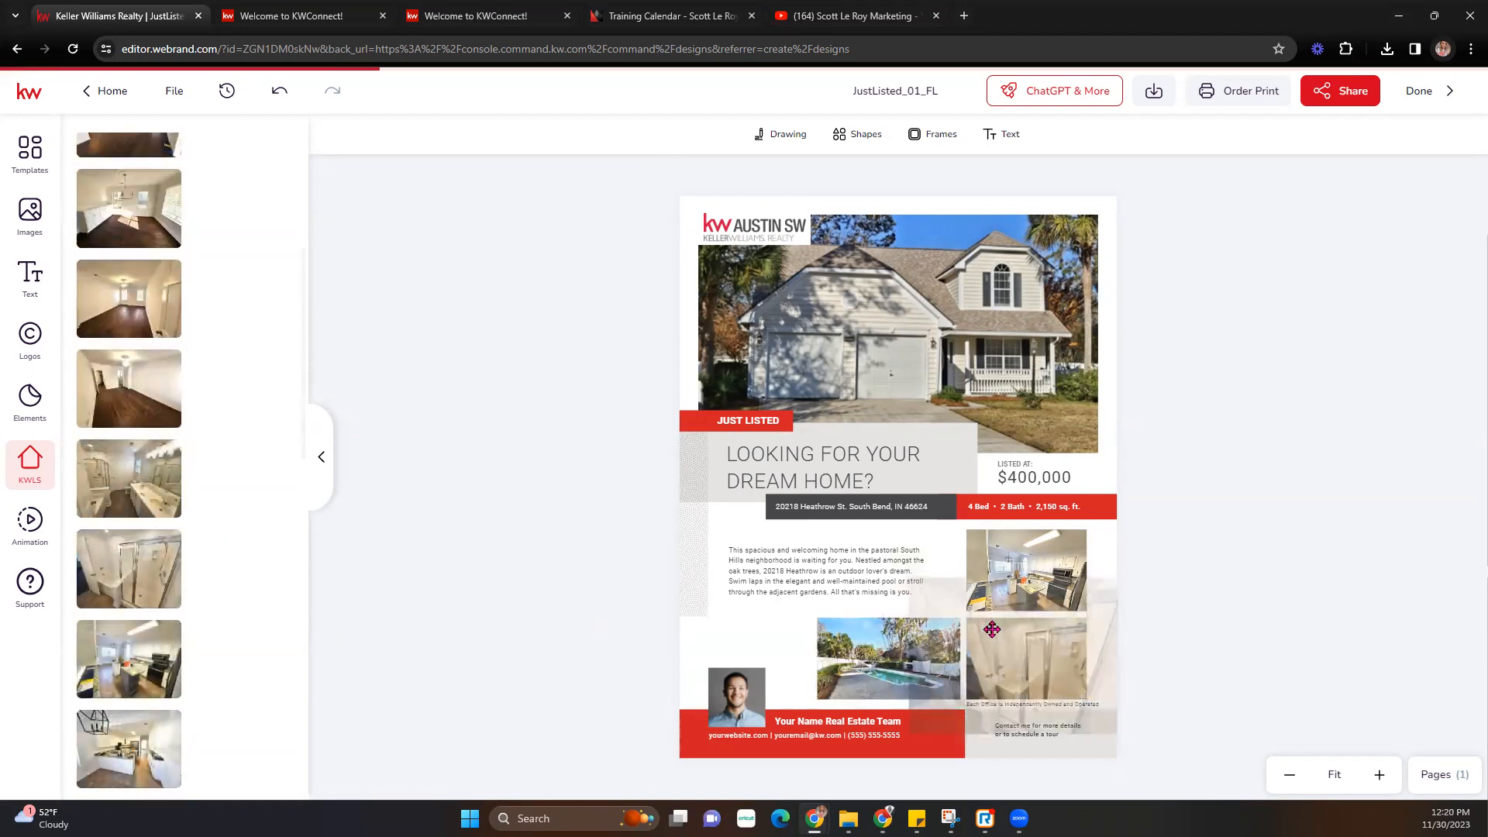
double_click(1075, 692)
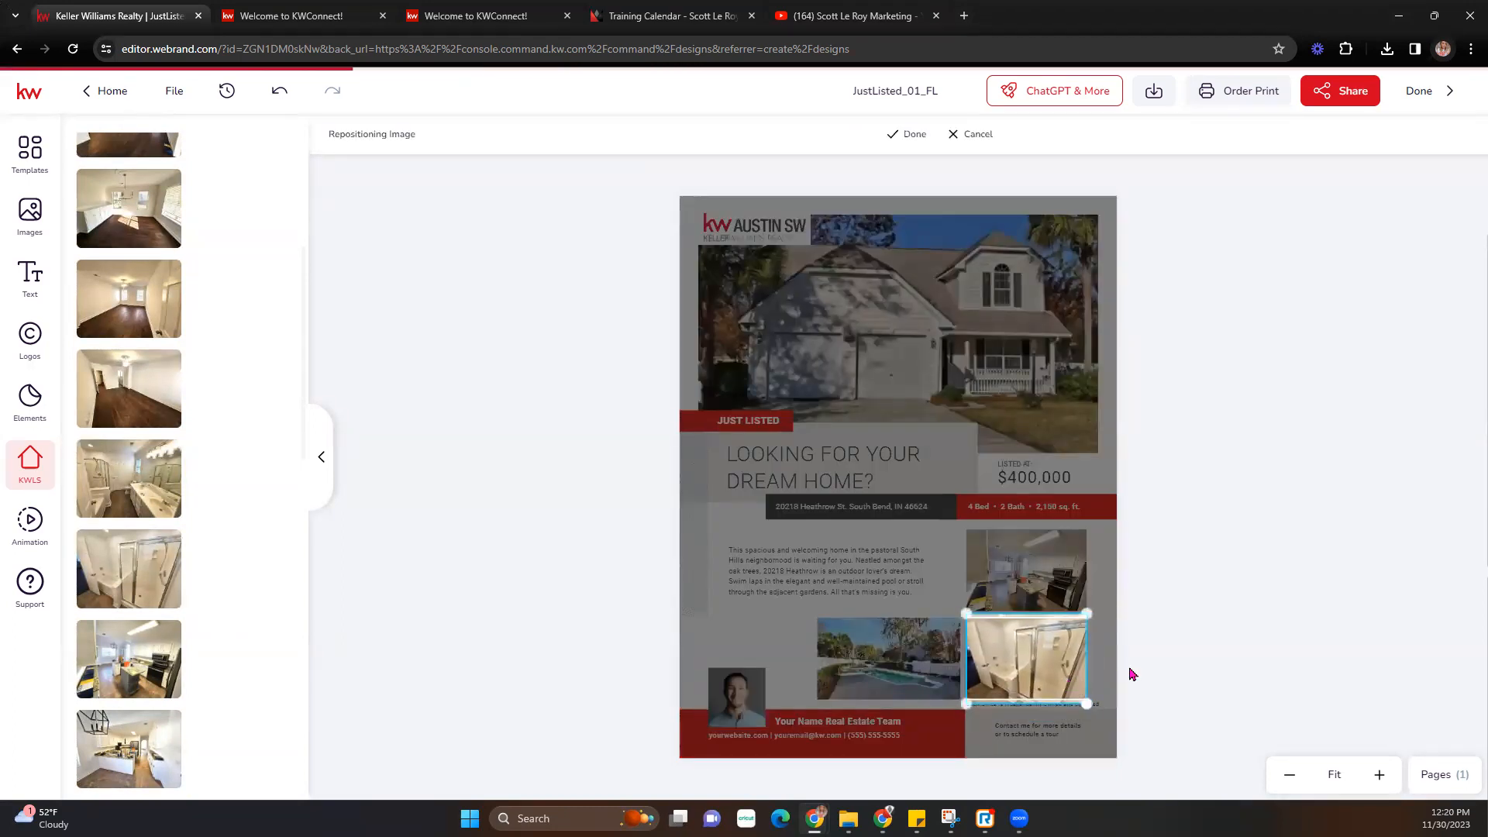
left_click(920, 136)
- Shift the kitchen photo slightly up within its frame
left_click(1042, 572)
double_click(1043, 572)
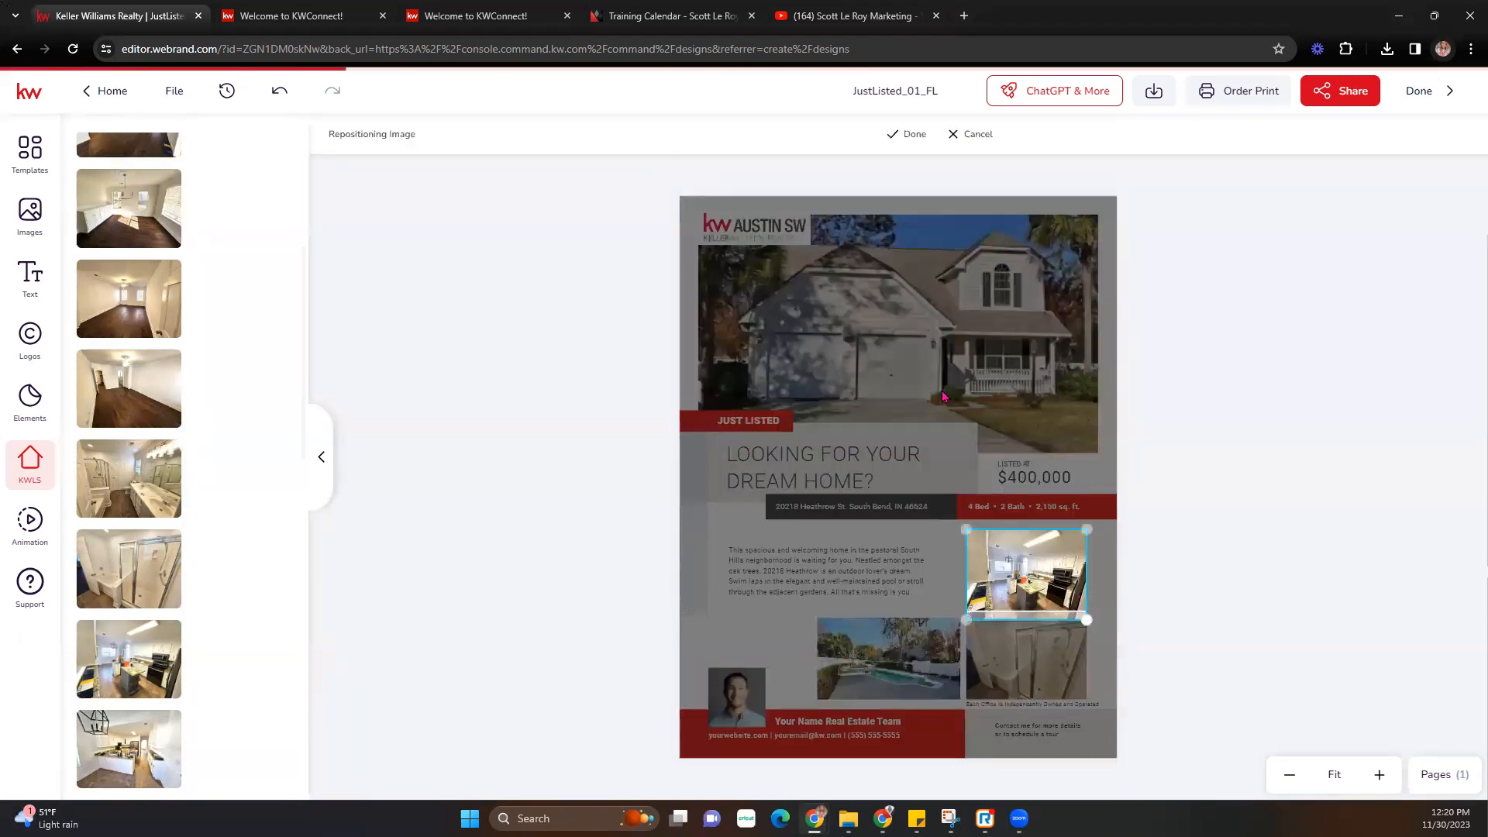
left_click_drag(1060, 564, 1060, 556)
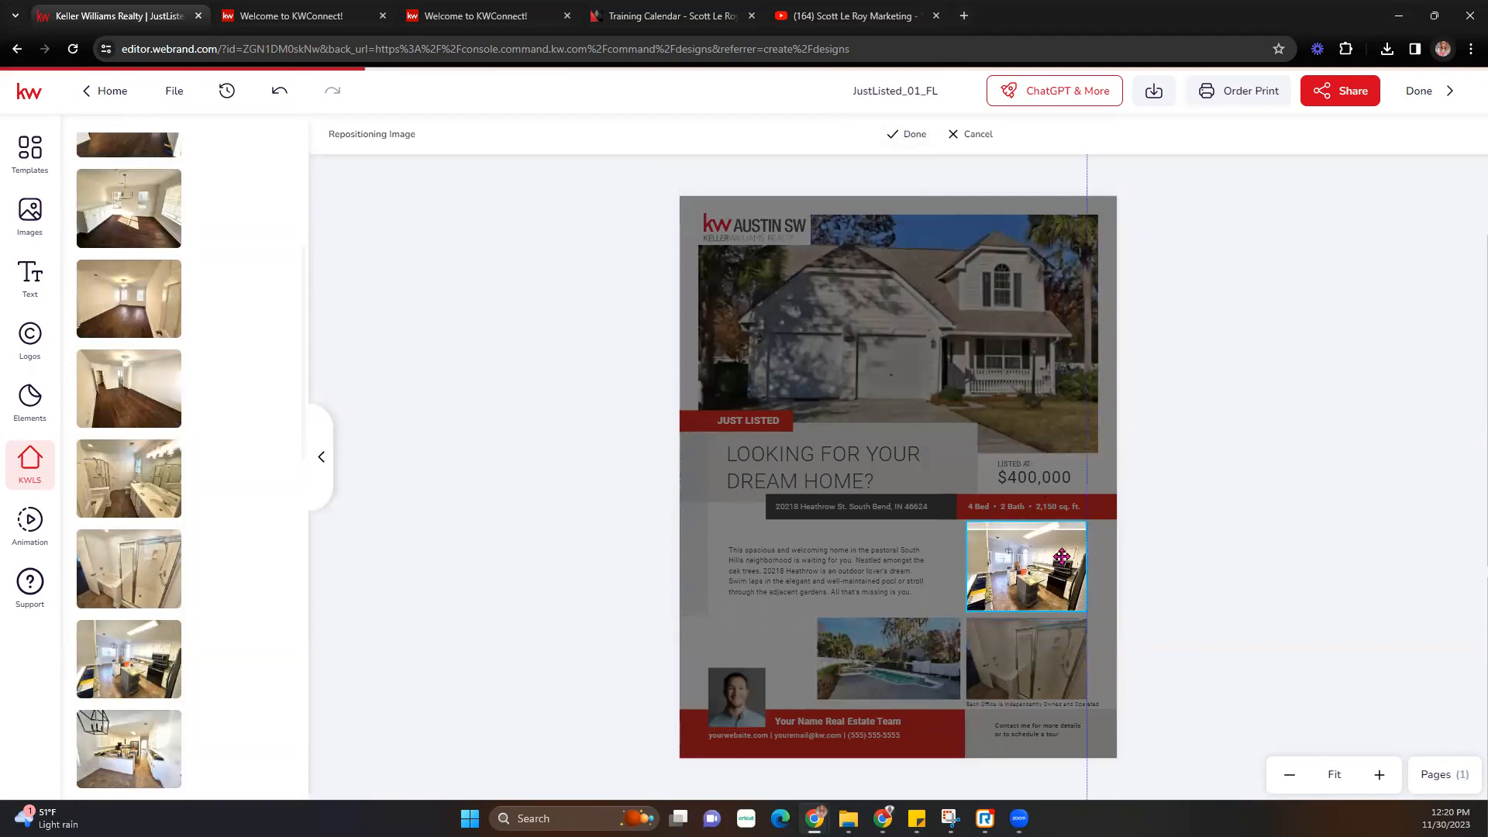
left_click(909, 135)
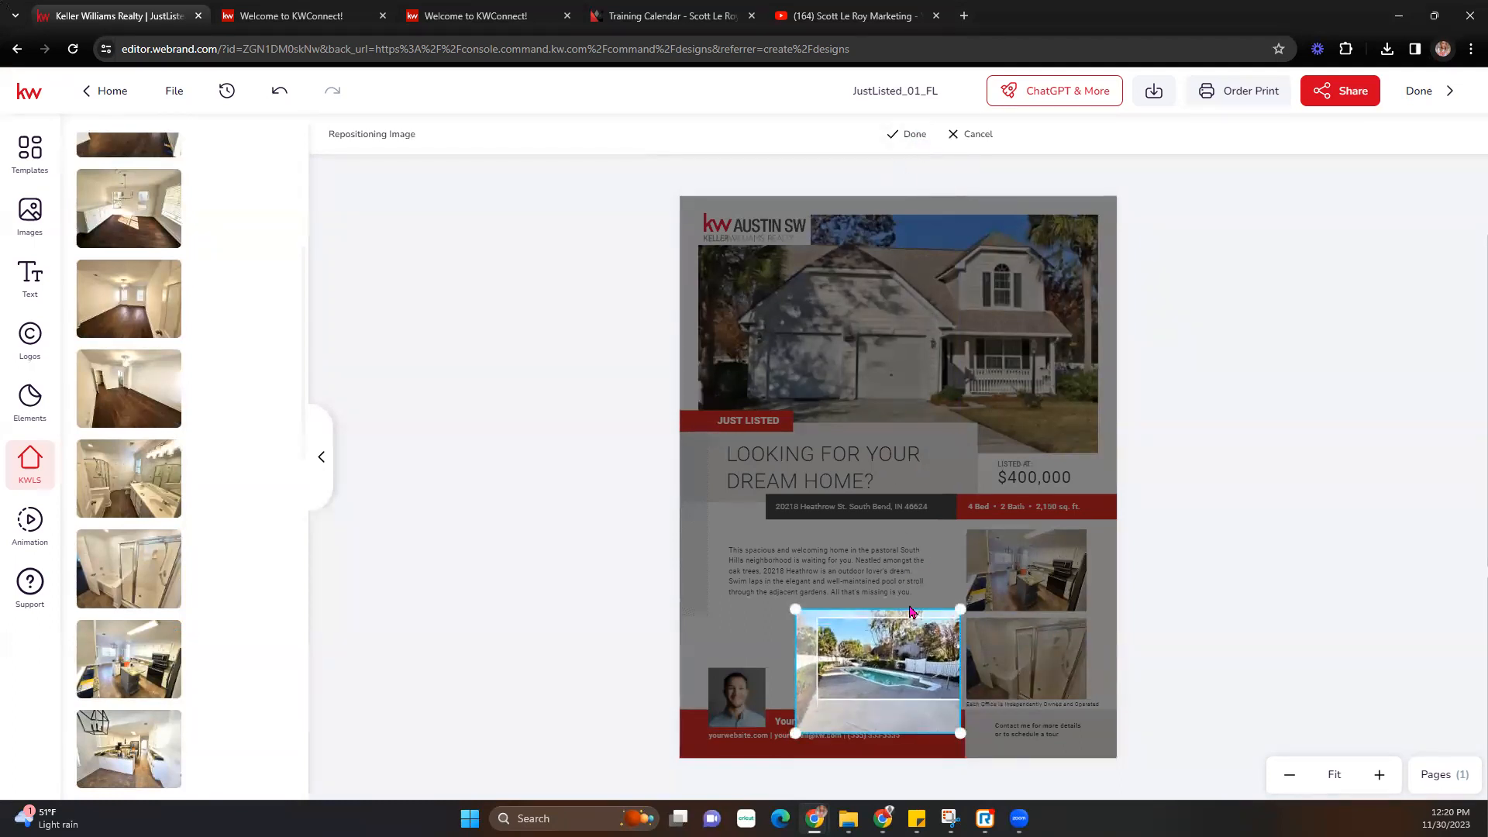
left_click(904, 137)
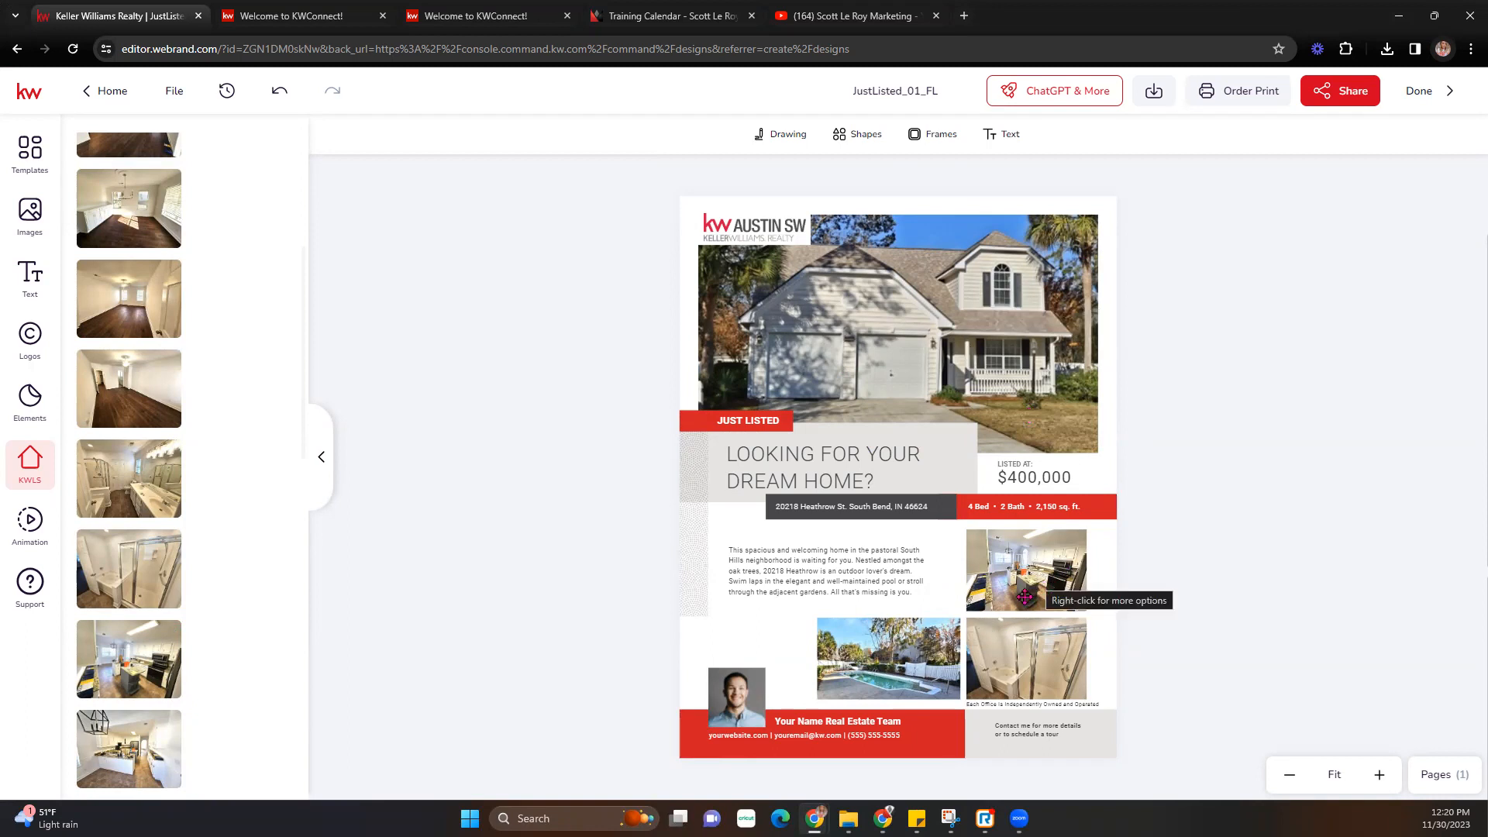
- Delete the bathroom photo, place the pool photo under the kitchen, and widen the kitchen photo to match
key("Tab")
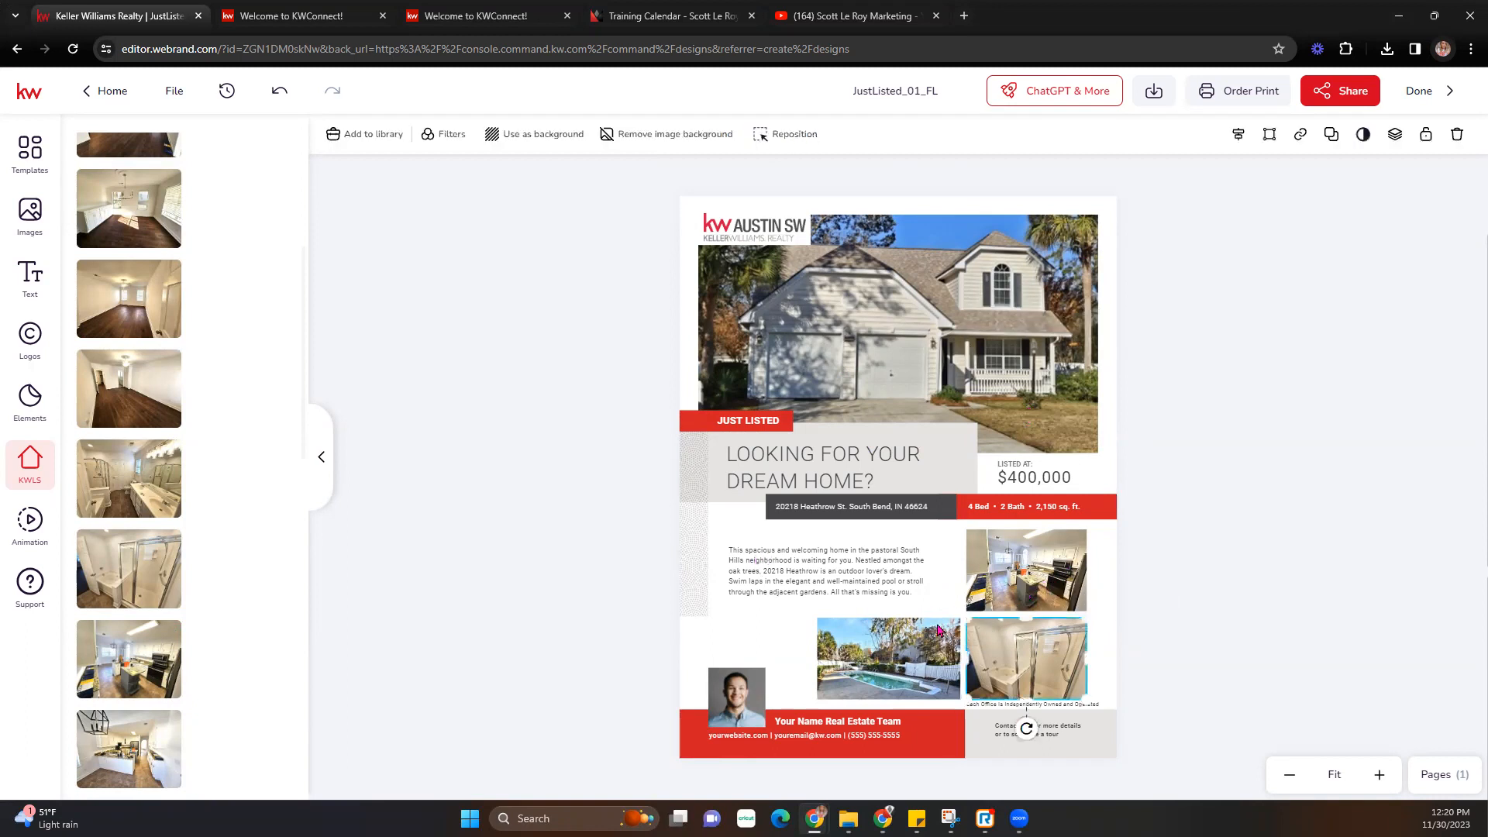
key("Delete")
left_click_drag(938, 629, 1084, 628)
left_click_drag(940, 630, 940, 630)
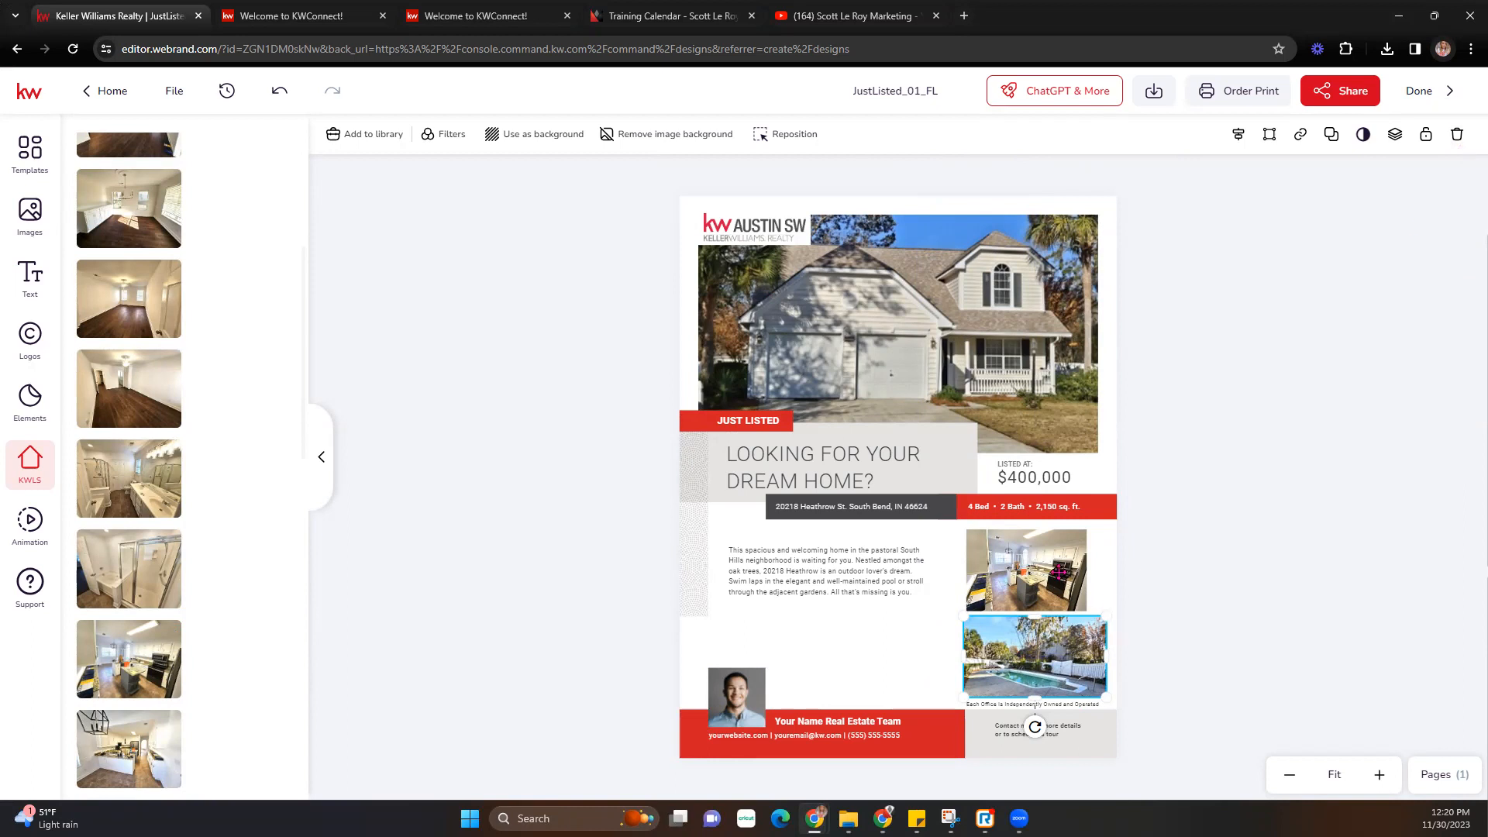
left_click(1142, 605)
left_click(1032, 567)
left_click_drag(1085, 573, 1106, 575)
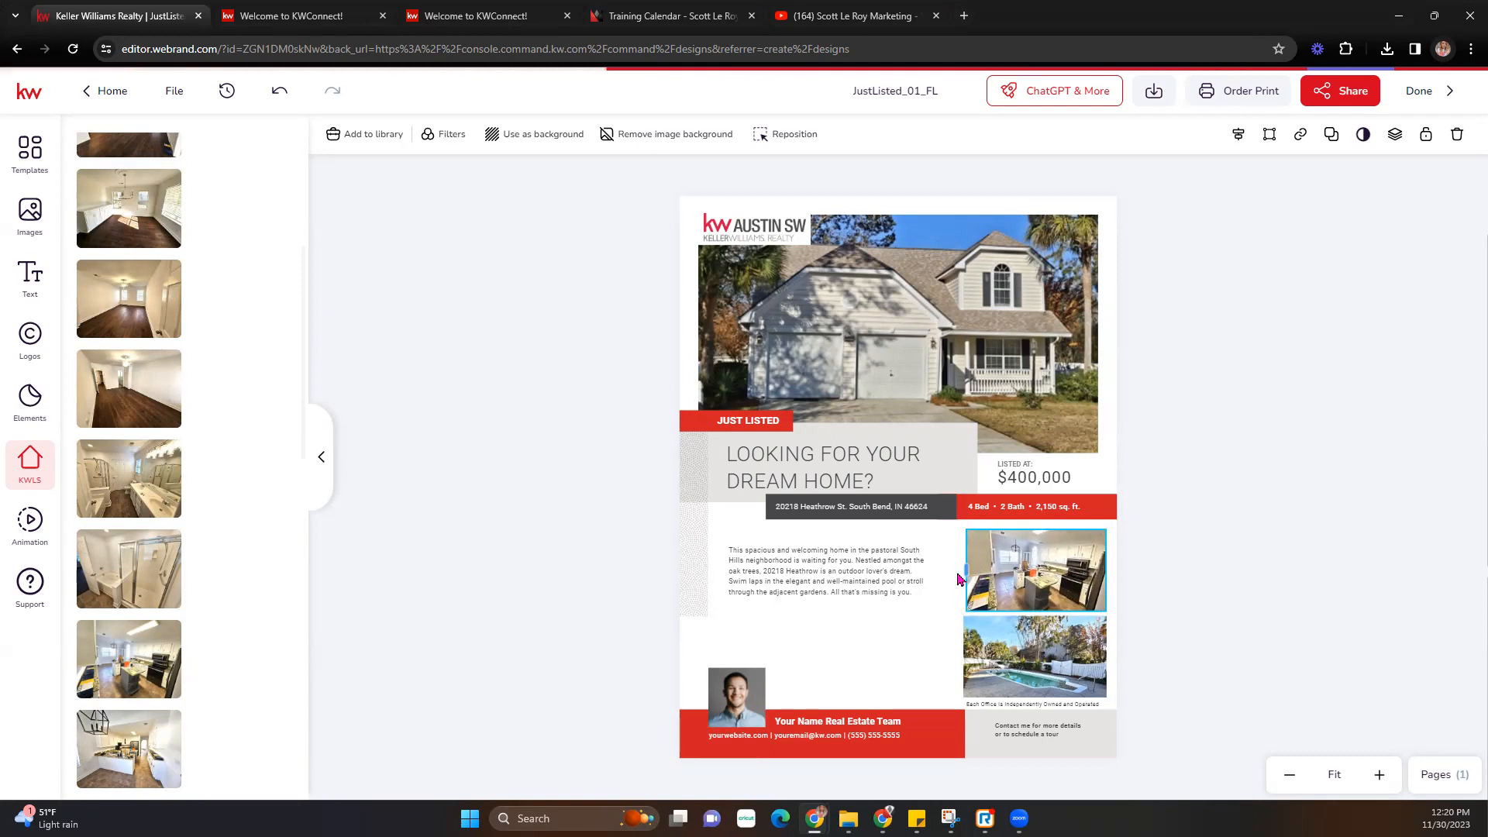
- Zoom in three levels on the flyer and scroll down to the footer
left_click(1383, 774)
left_click(1381, 775)
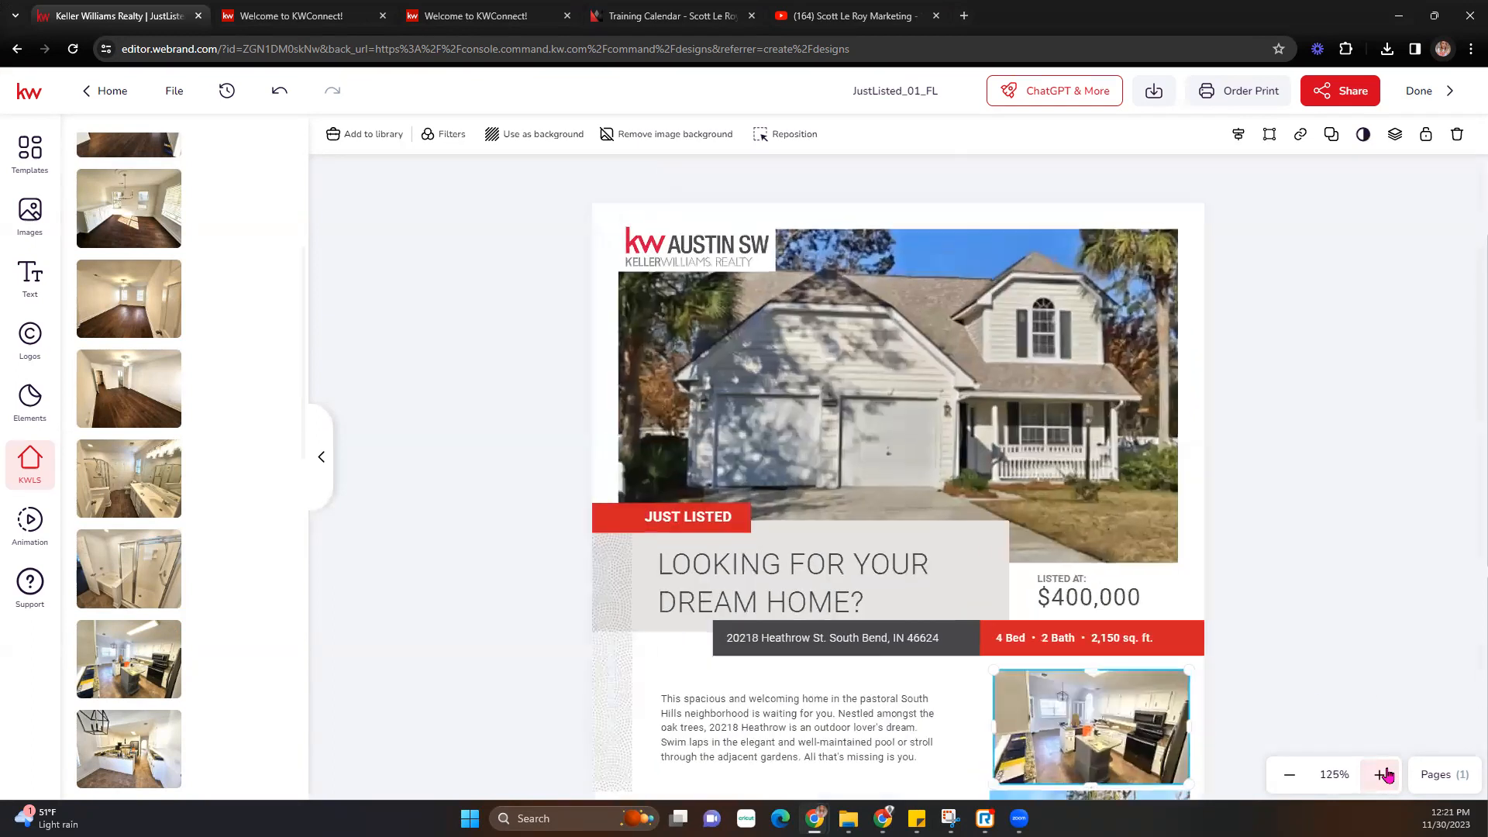
left_click(1381, 775)
scroll(1249, 661, "down", 3)
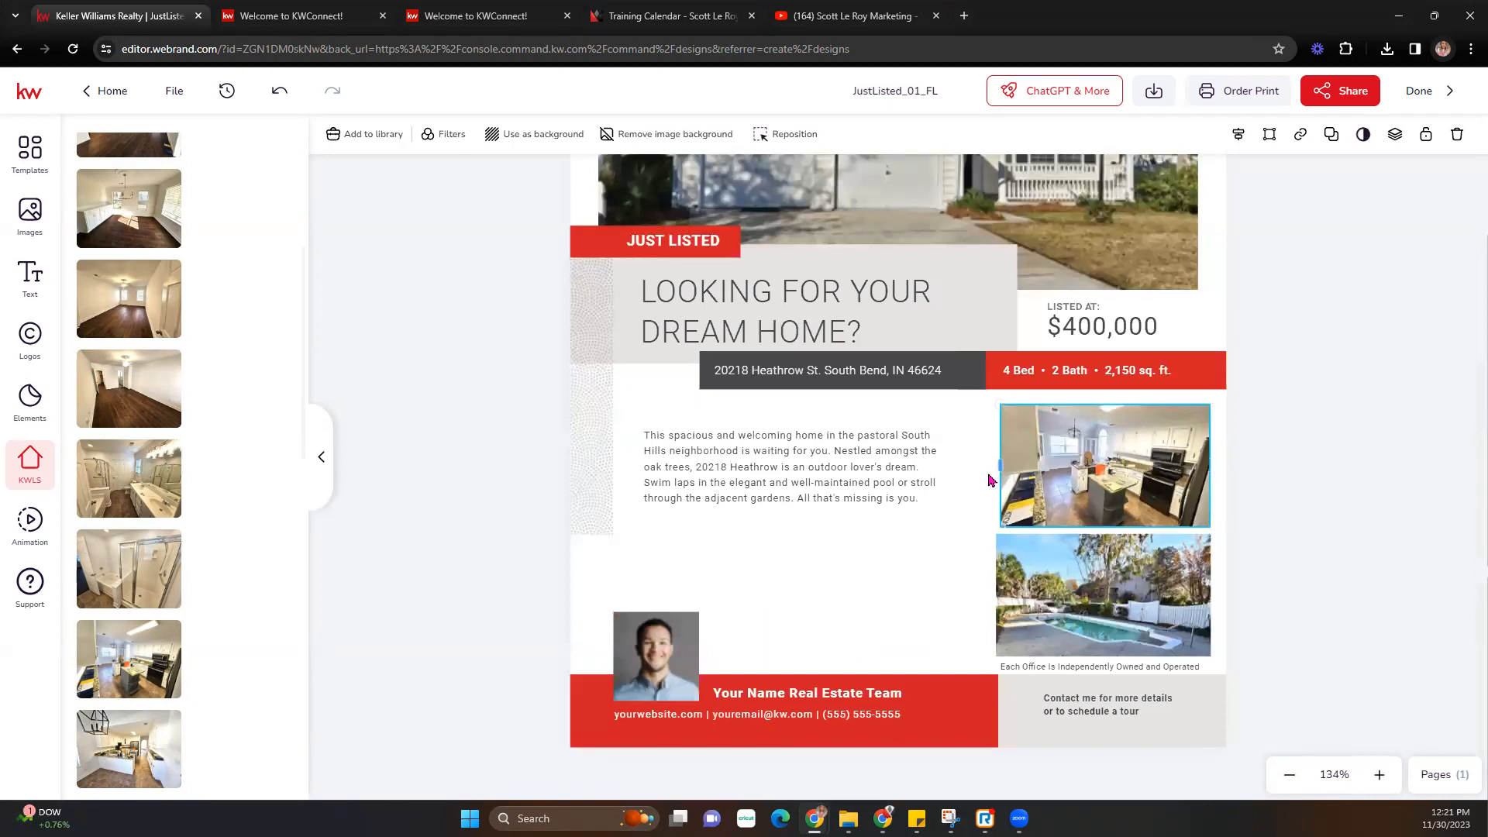
- Narrow the pool photo's left edge slightly and undo an accidental image swap
left_click_drag(1005, 595, 1008, 595)
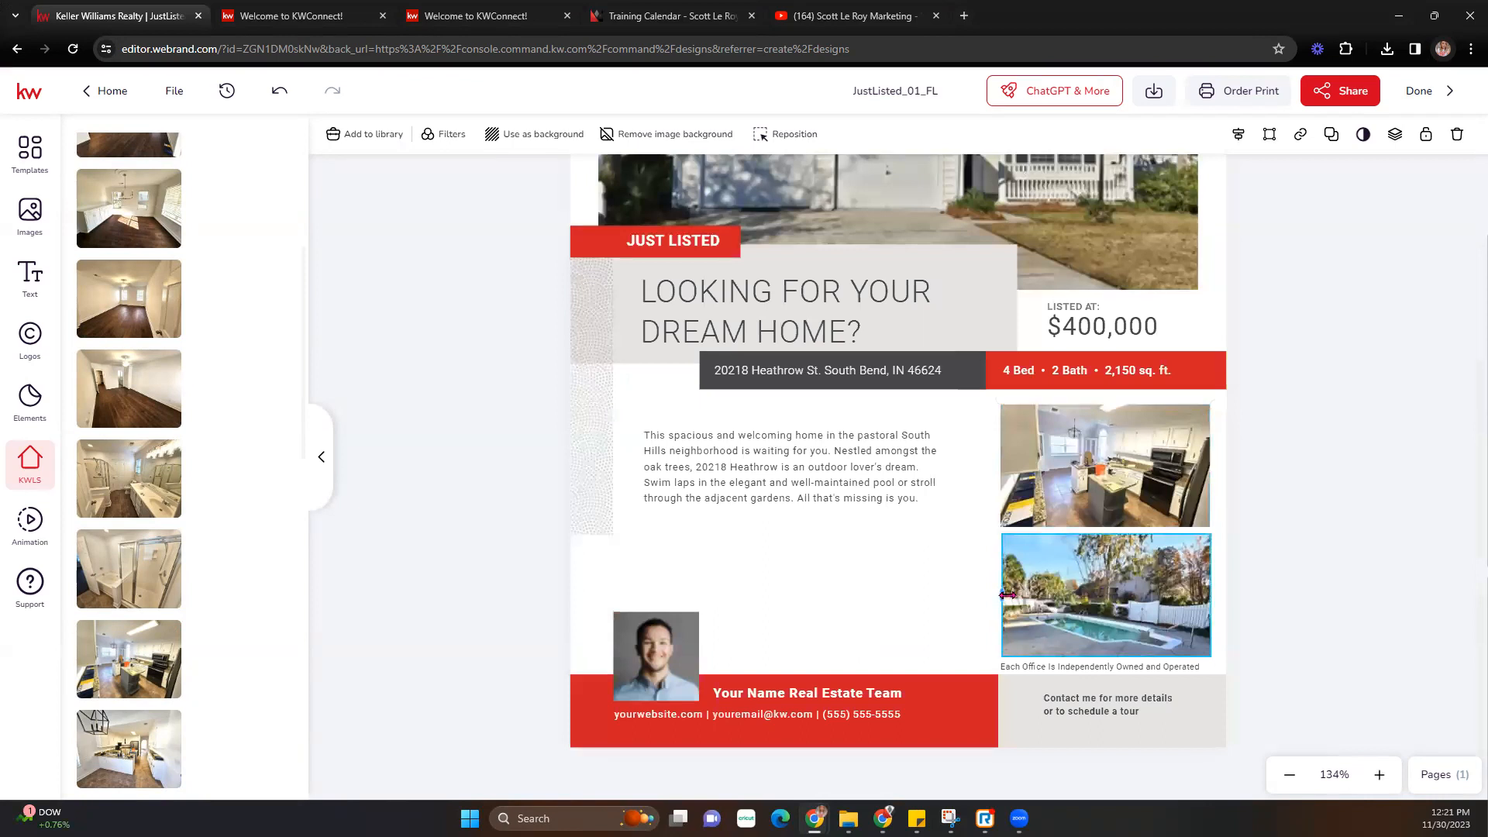
left_click(1339, 503)
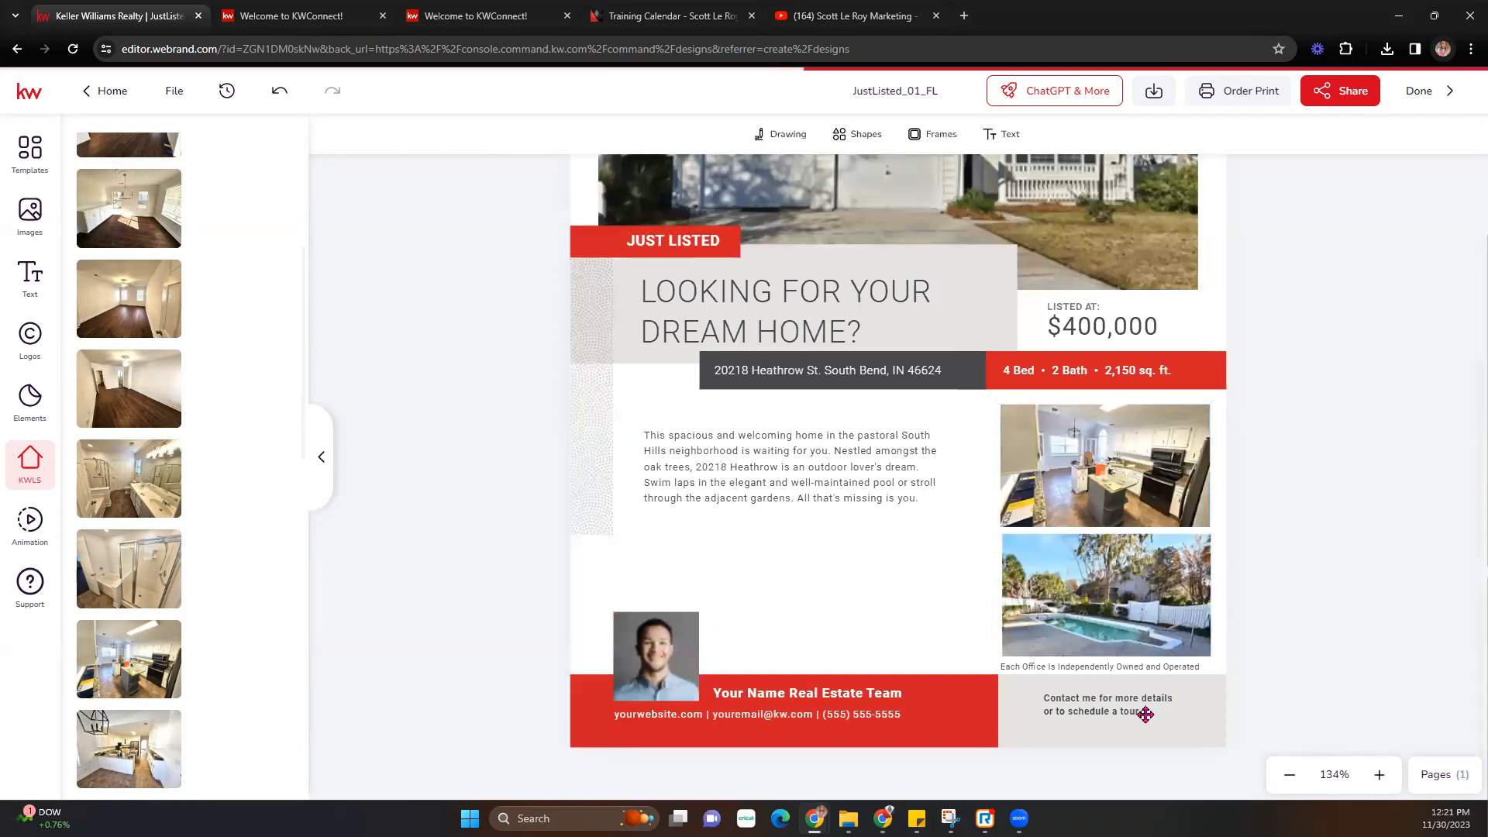
left_click(1150, 669)
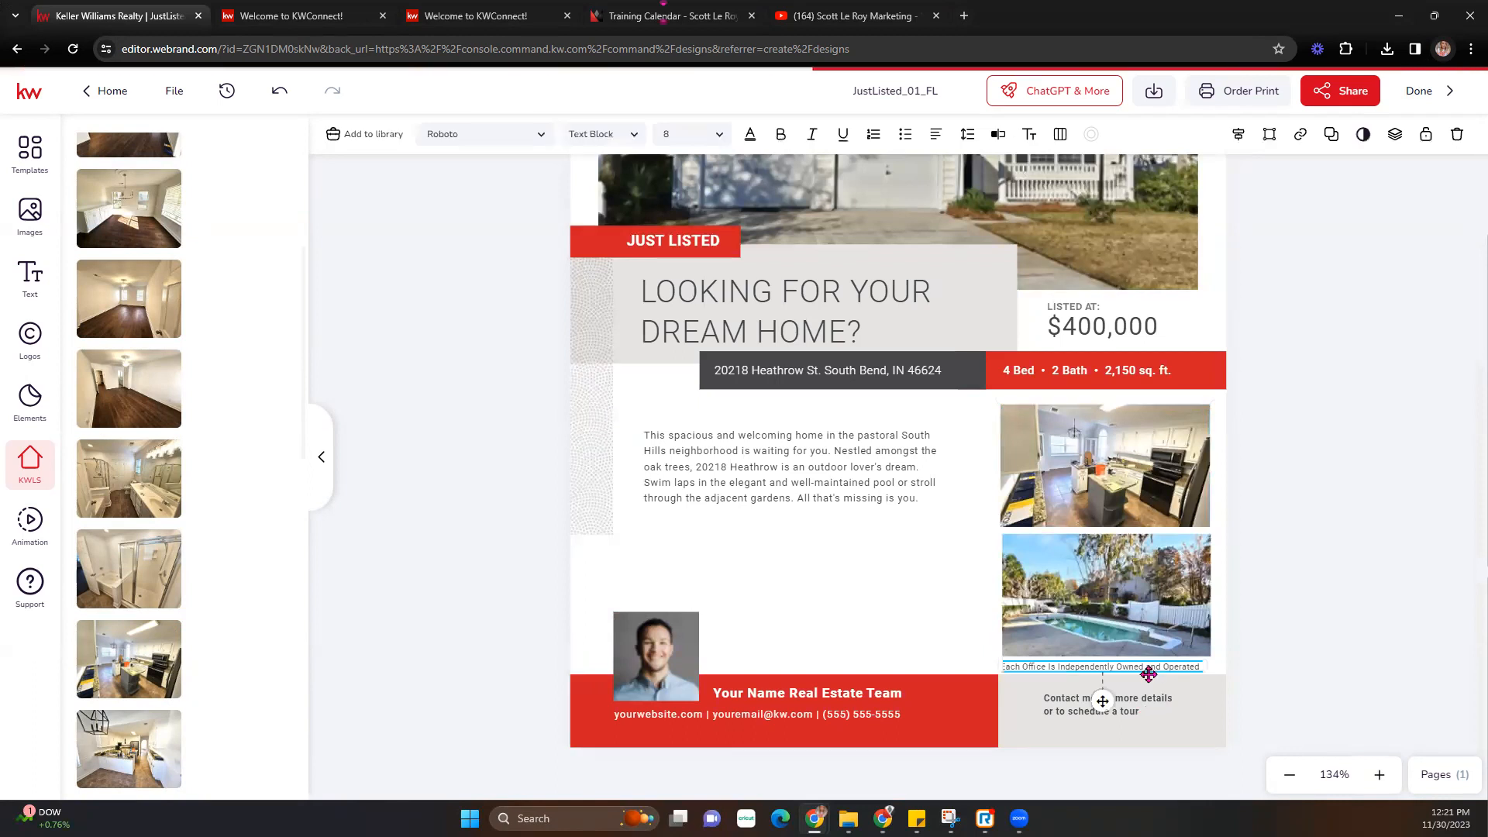
left_click(1147, 618)
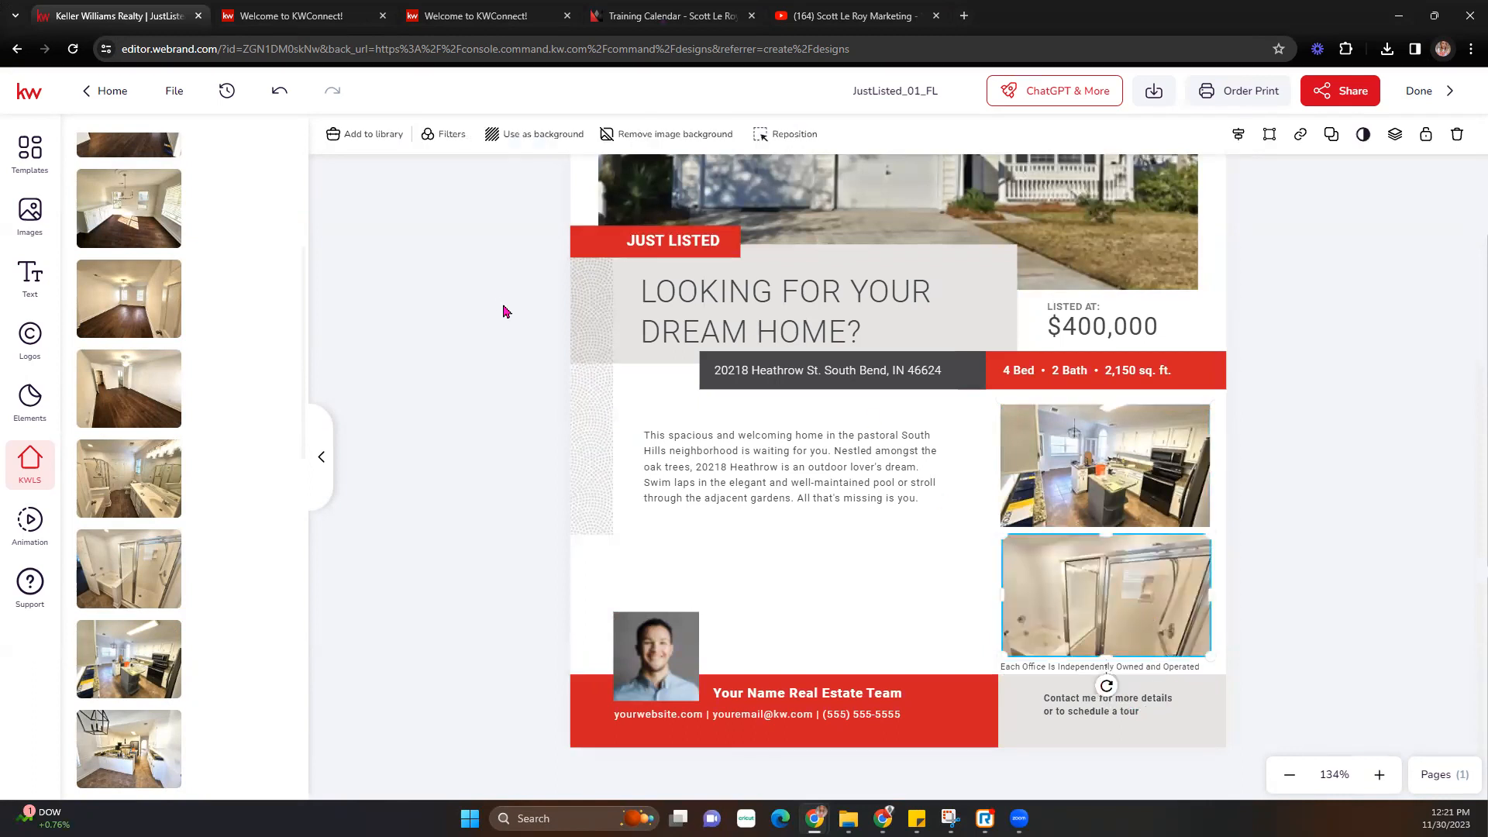
left_click(281, 93)
left_click(1283, 536)
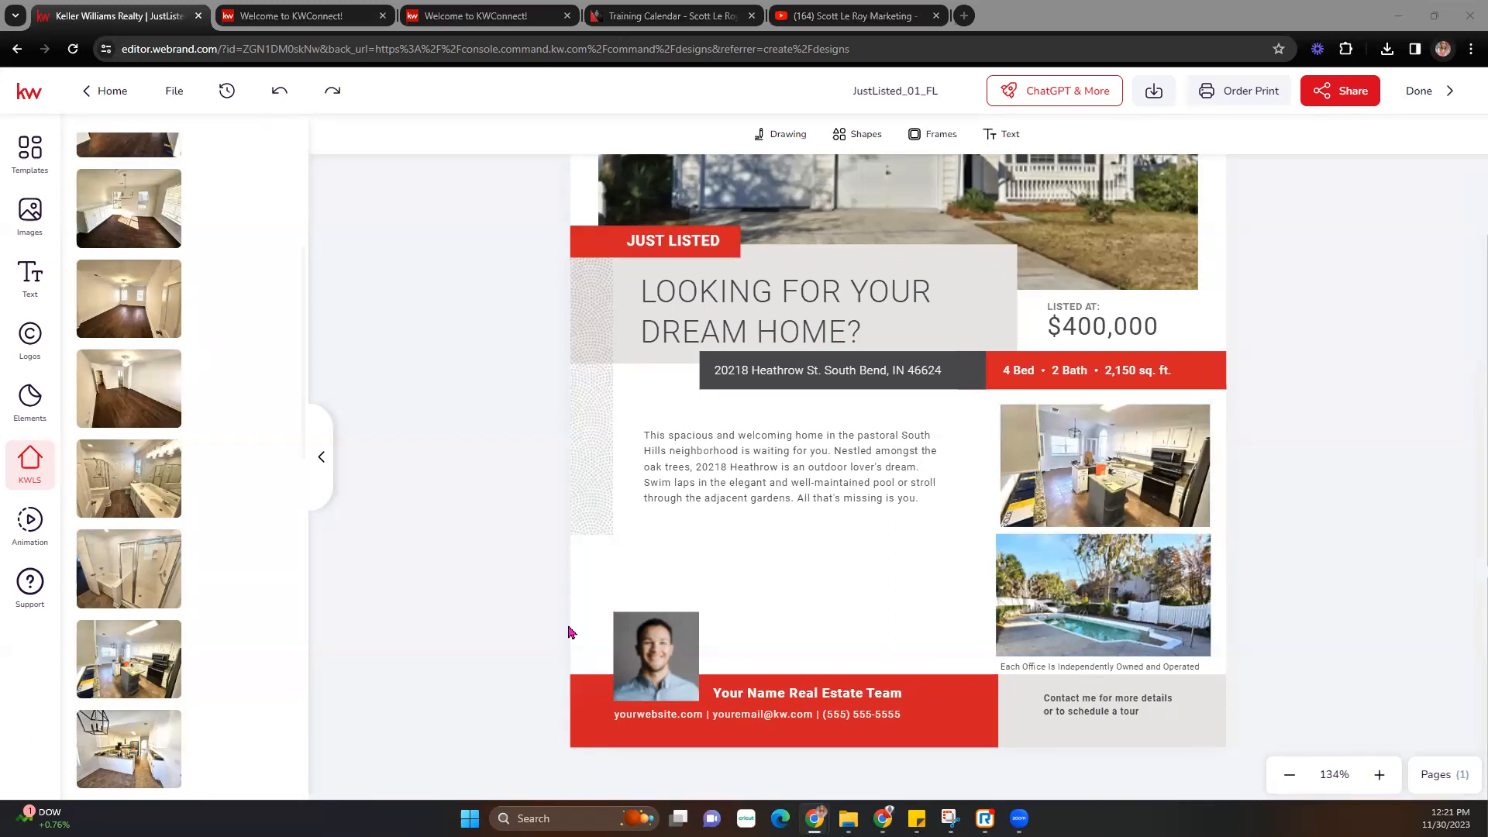
- Replace the footer's 'Your Name Real Estate Team' text with the agent's team name
left_click(751, 699)
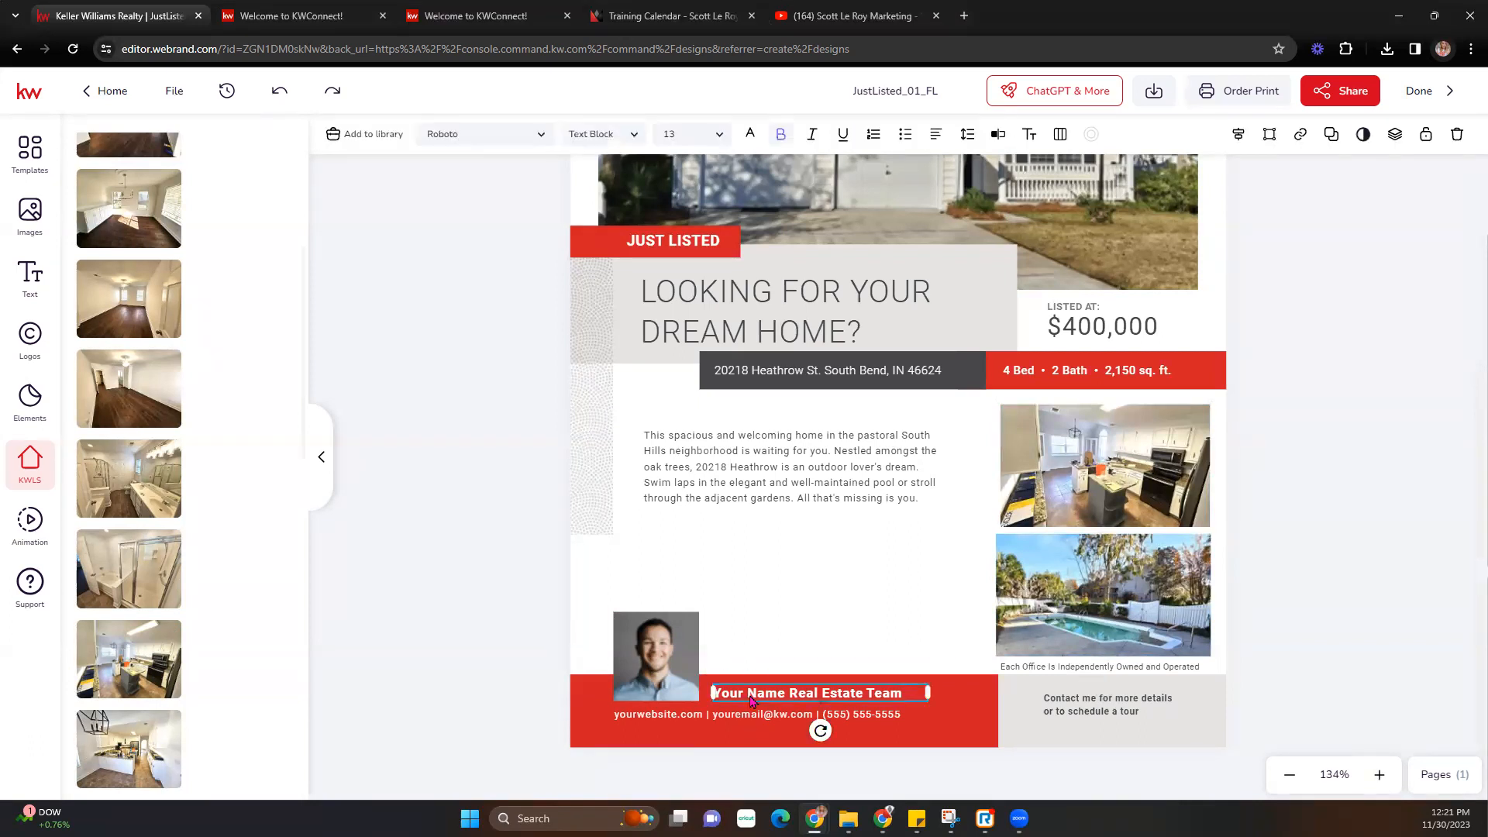
mouse_move(89, 511)
double_click(827, 693)
left_click(911, 697)
left_click_drag(900, 692, 713, 690)
double_click(754, 695)
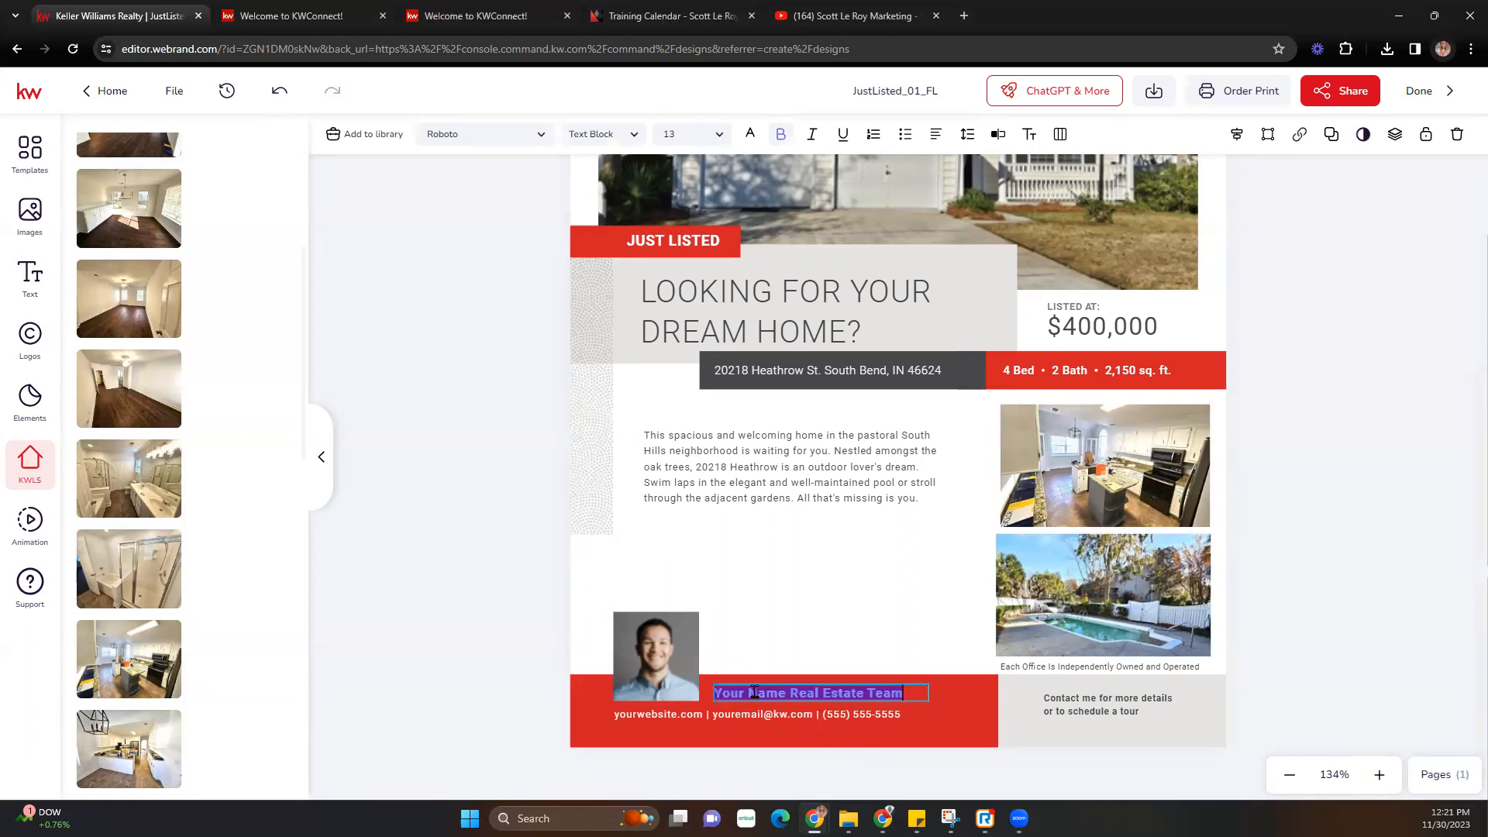
type("Cao")
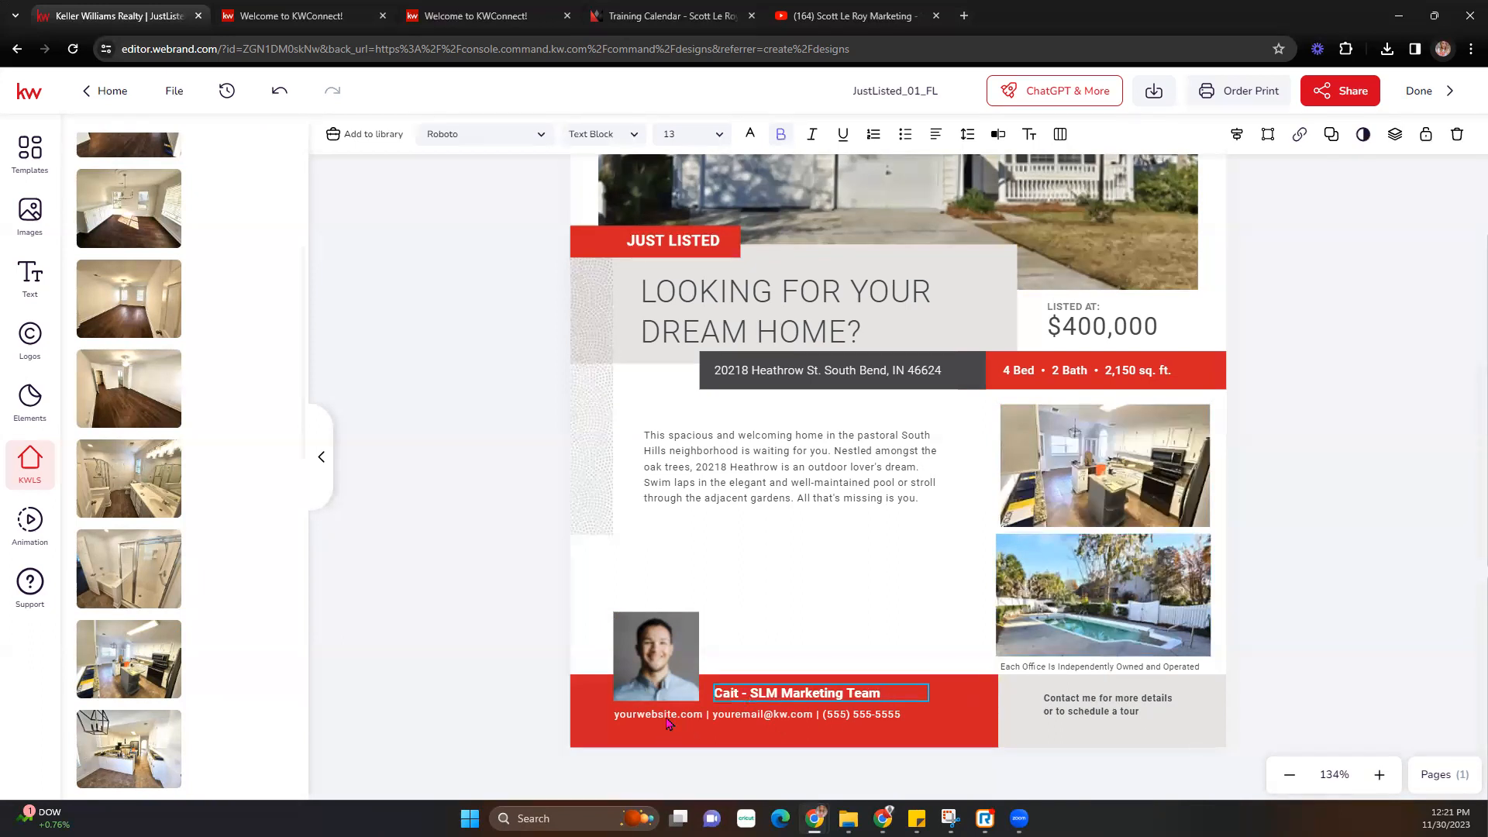
- Browse the font, style, size and colour options for the contact details line
left_click(738, 716)
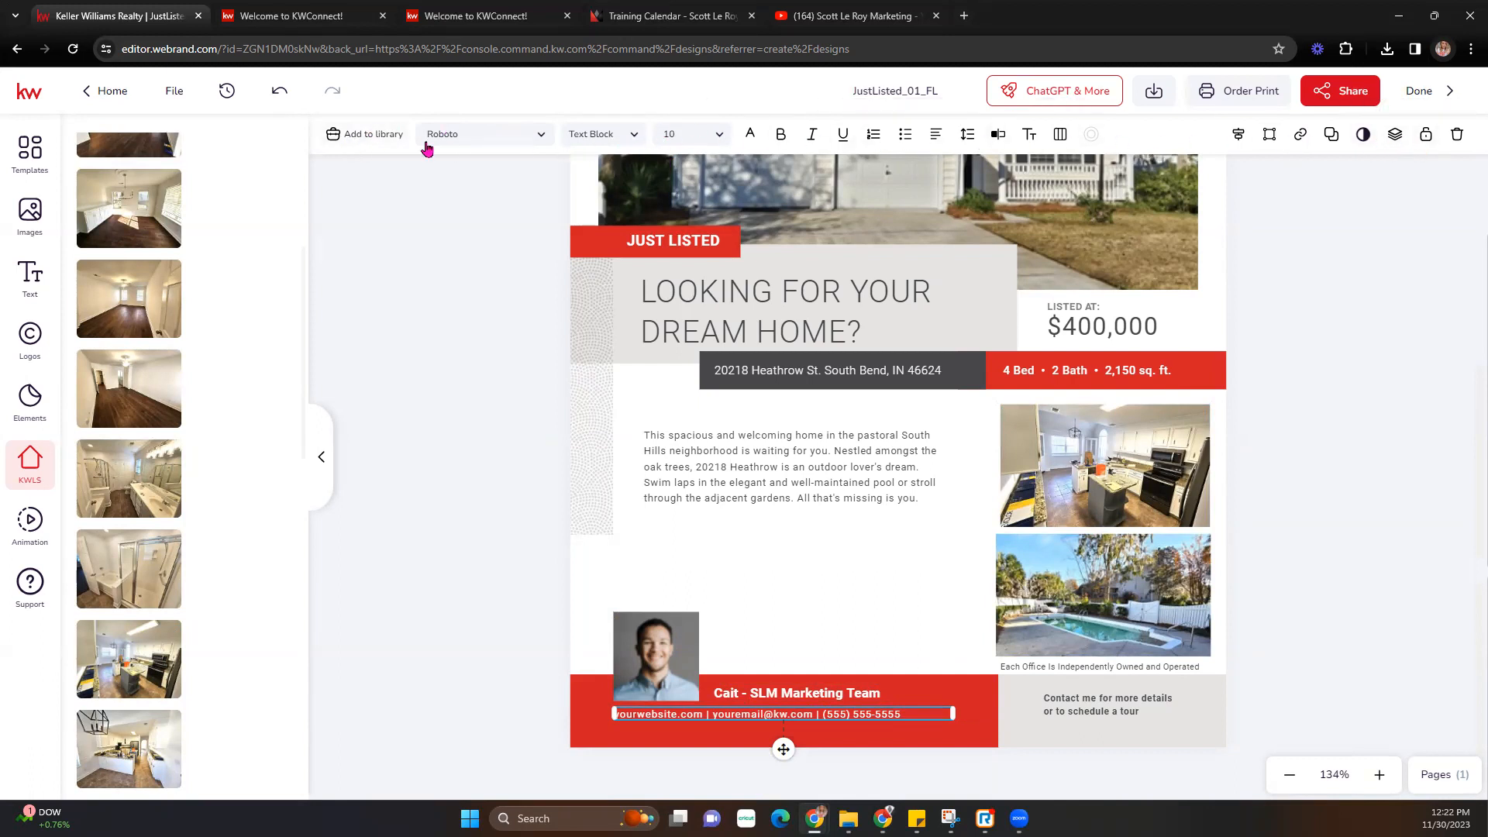
left_click(474, 138)
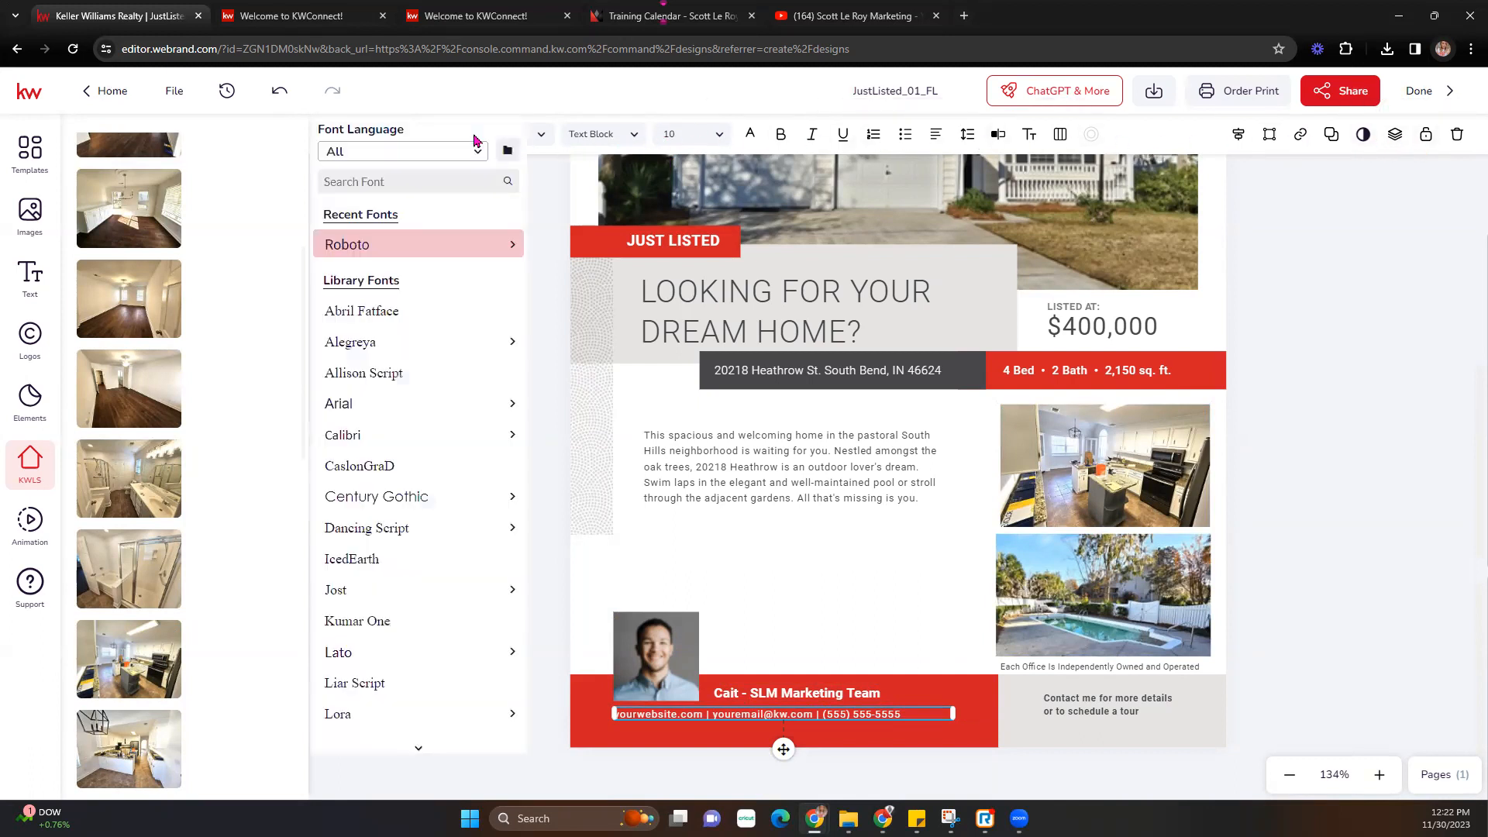
left_click(617, 139)
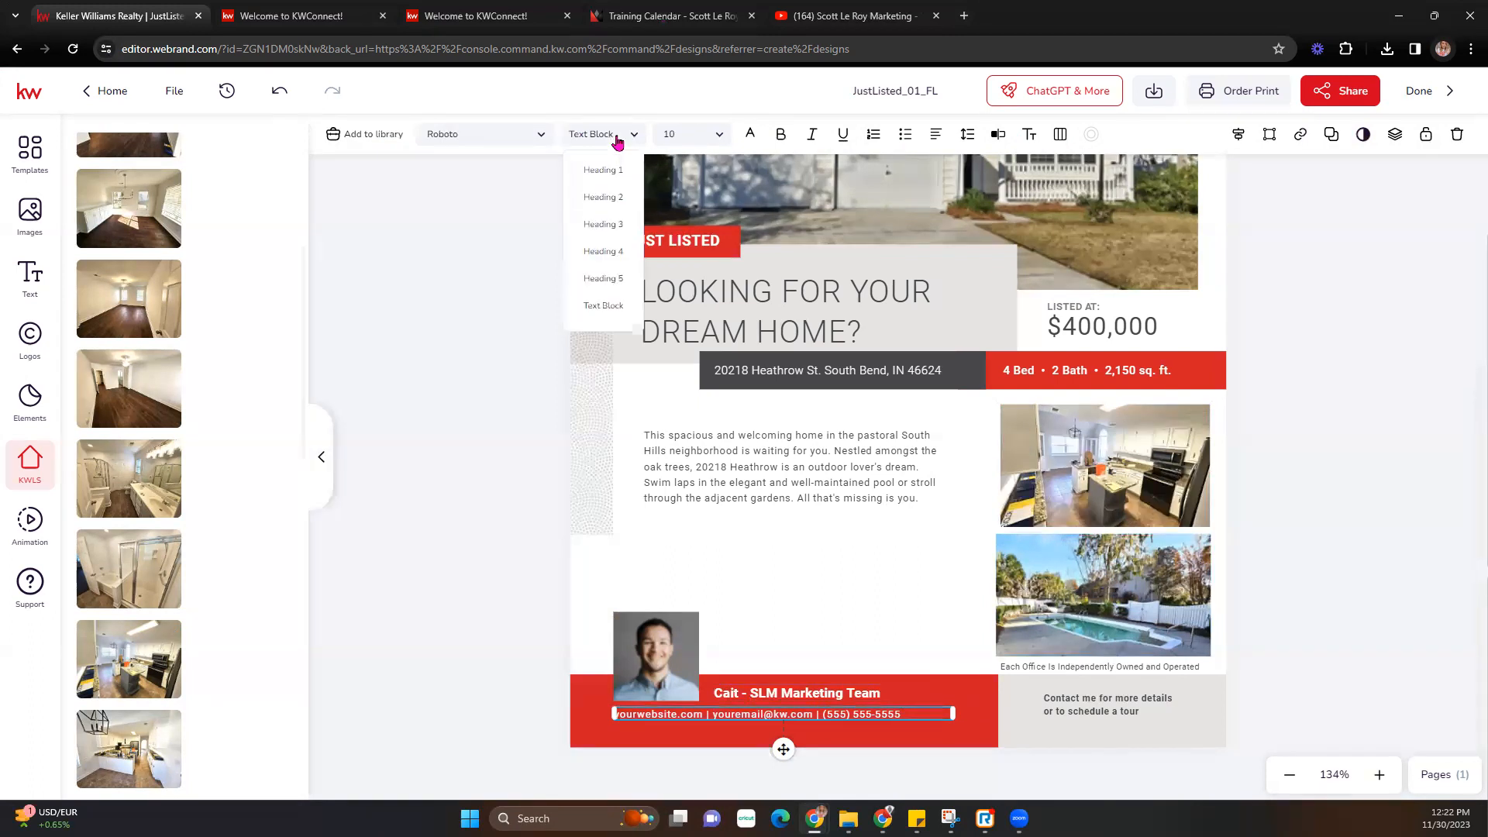
left_click(719, 136)
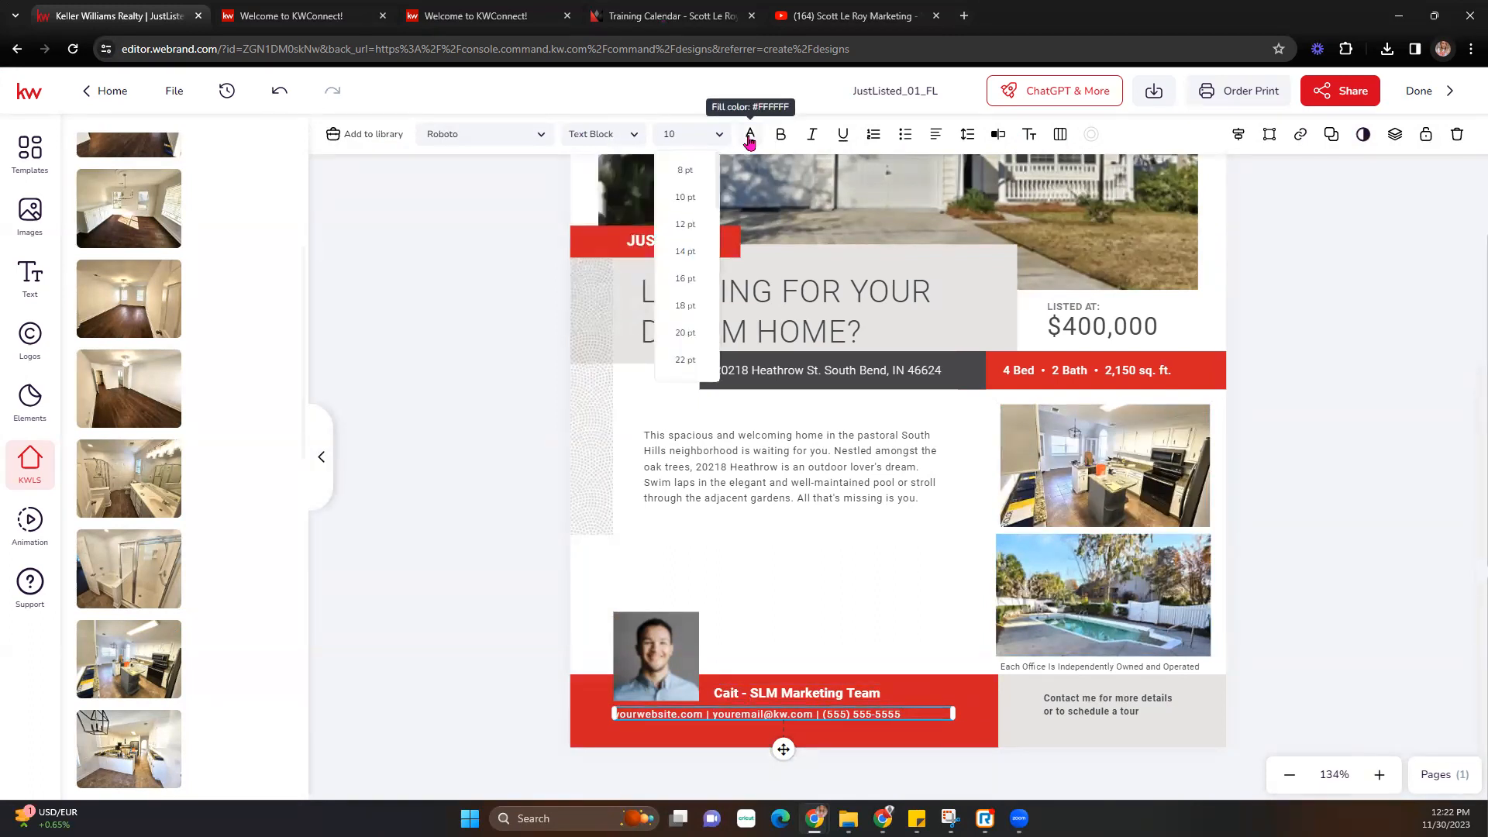
left_click(750, 140)
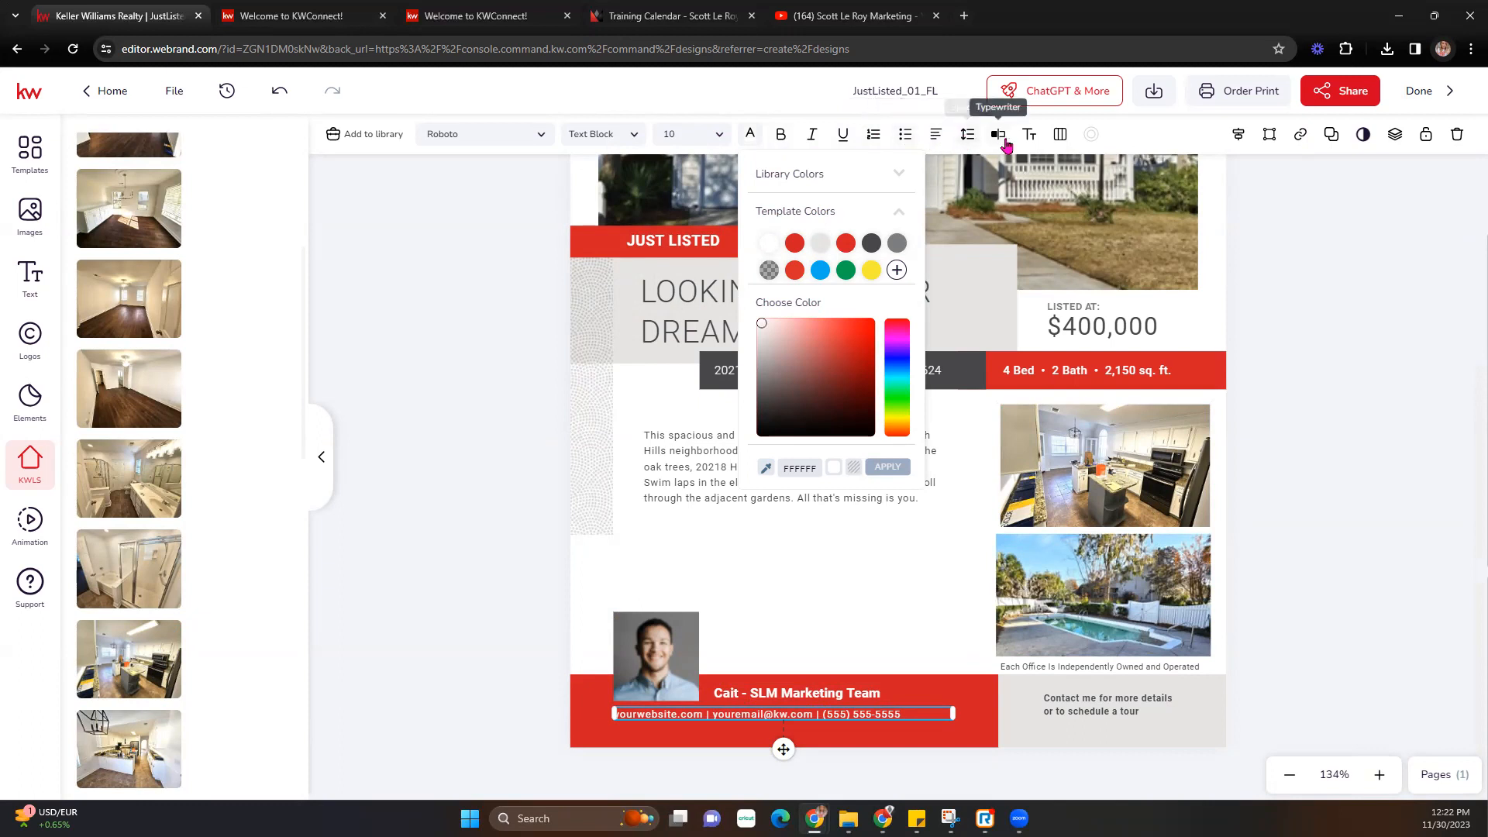
left_click(1351, 356)
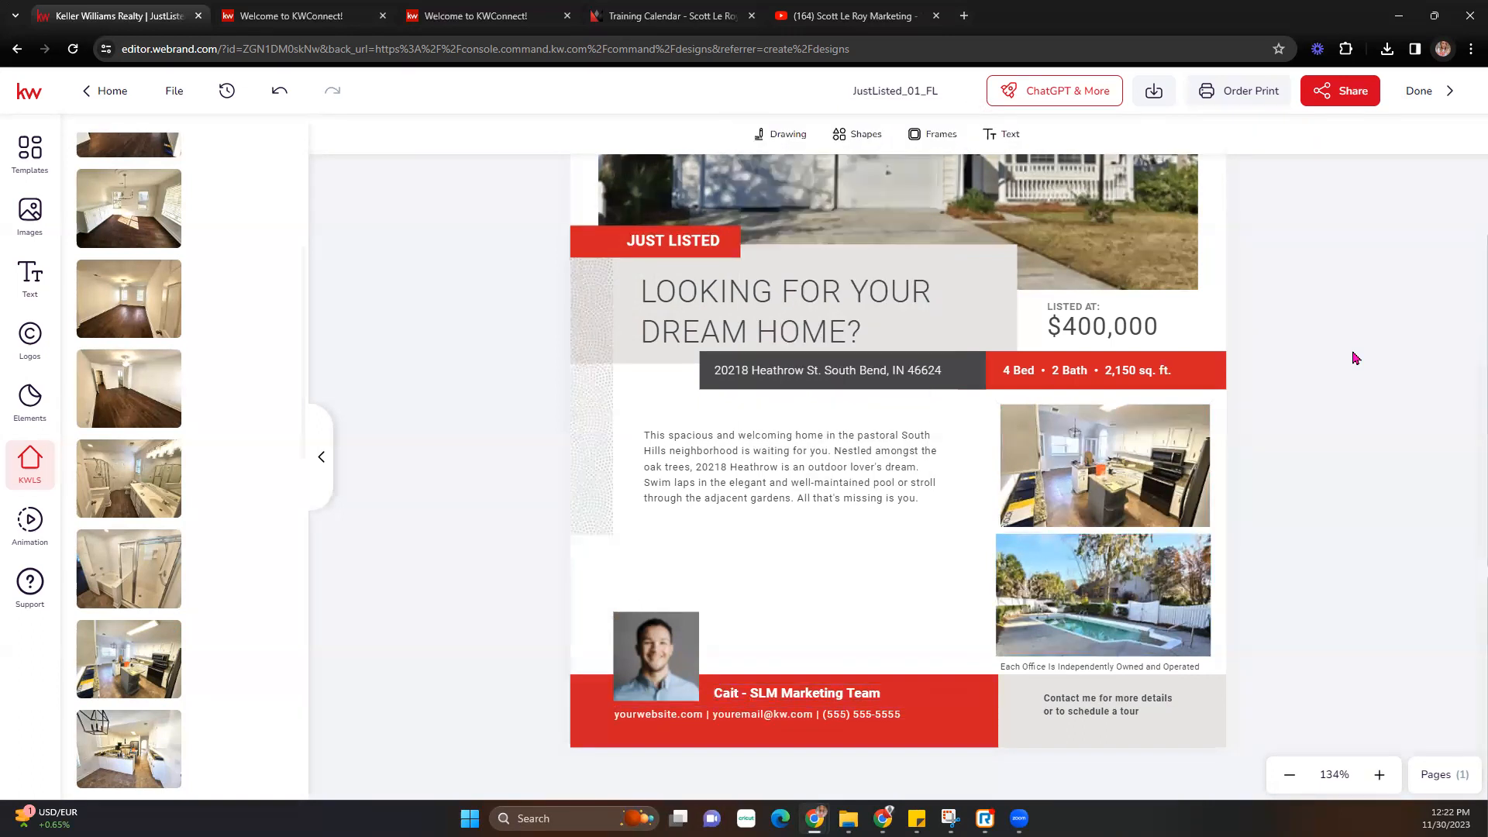
- Delete the trailing word 'Team' from the footer team name in the text editor and save
left_click(818, 696)
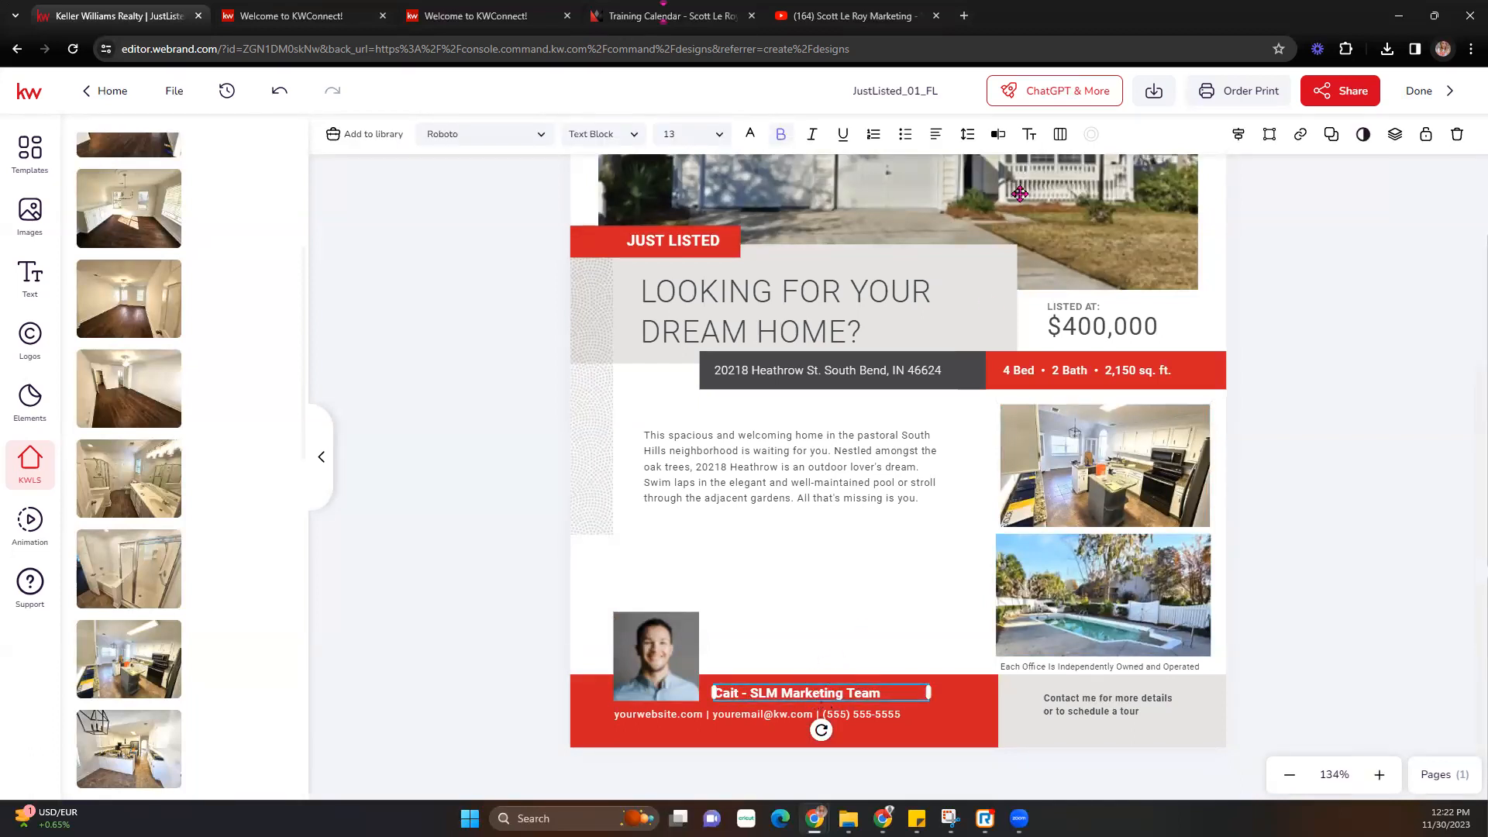
left_click(998, 135)
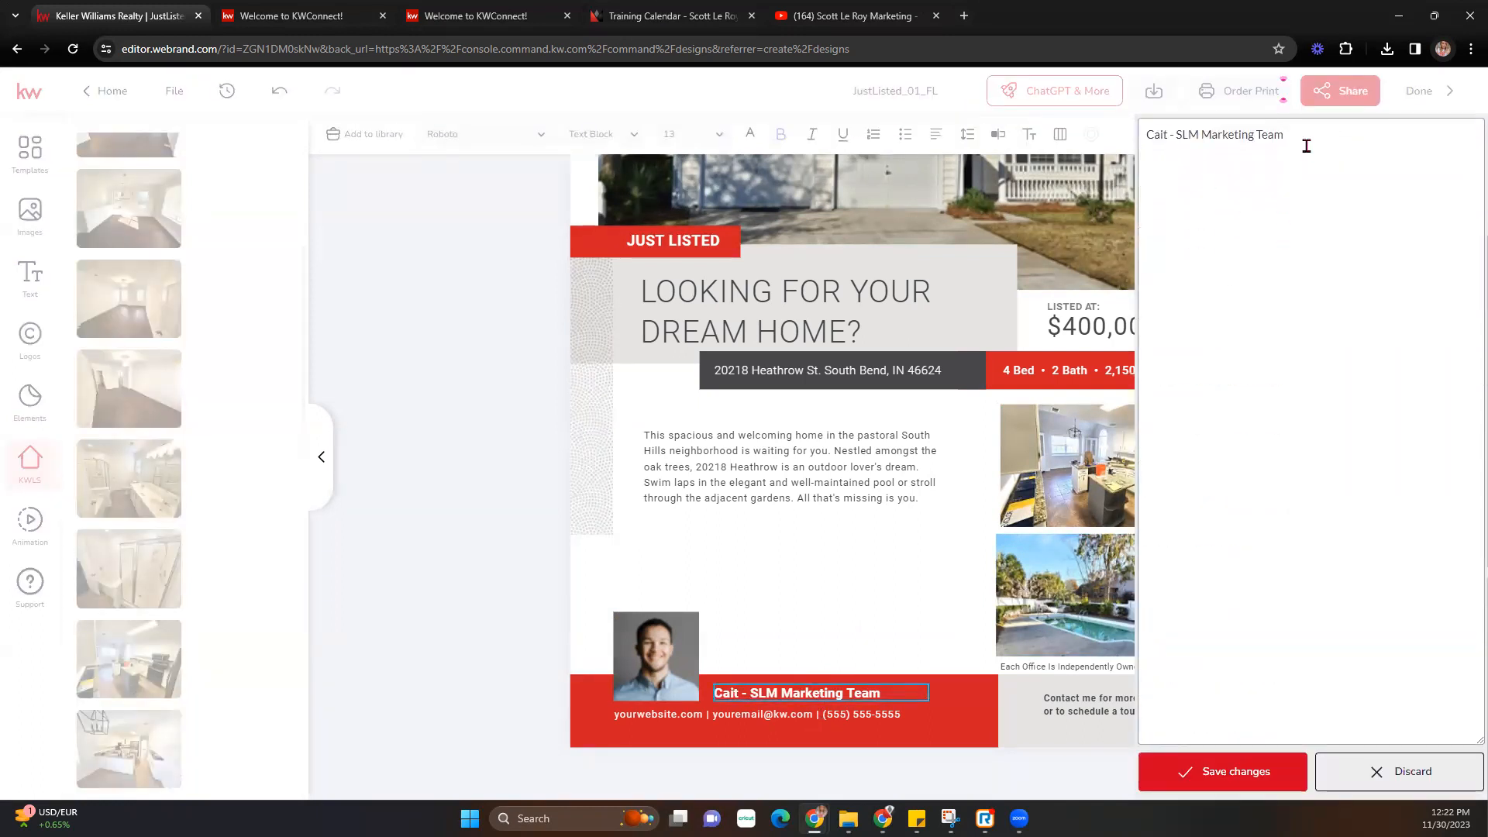
key("BackSpace")
key("BackSpace")
key("BackSpace")
left_click(1277, 788)
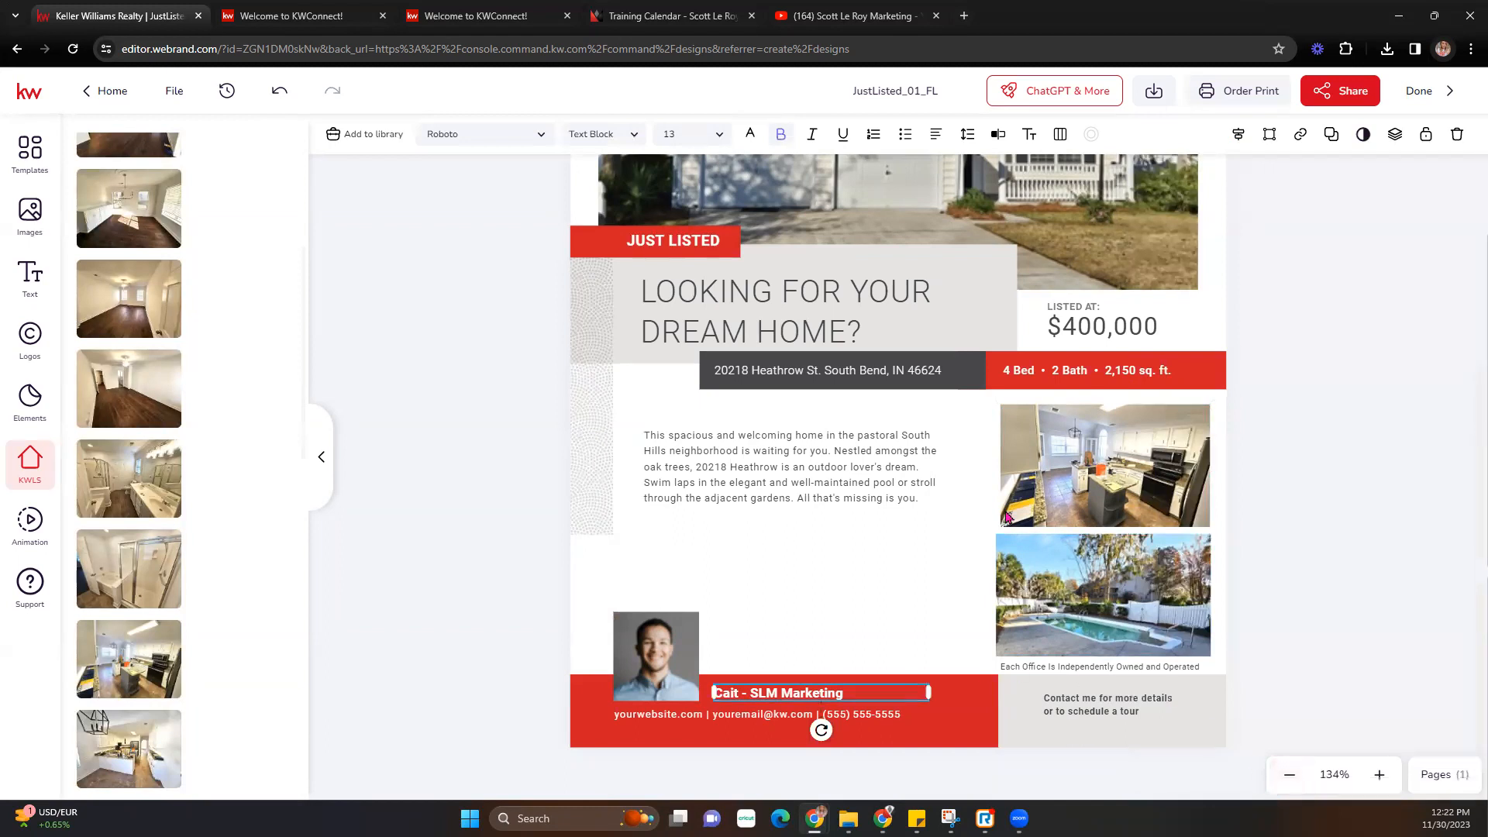
- Open the contact details line in the text editor and close it unchanged
left_click(865, 716)
left_click(998, 134)
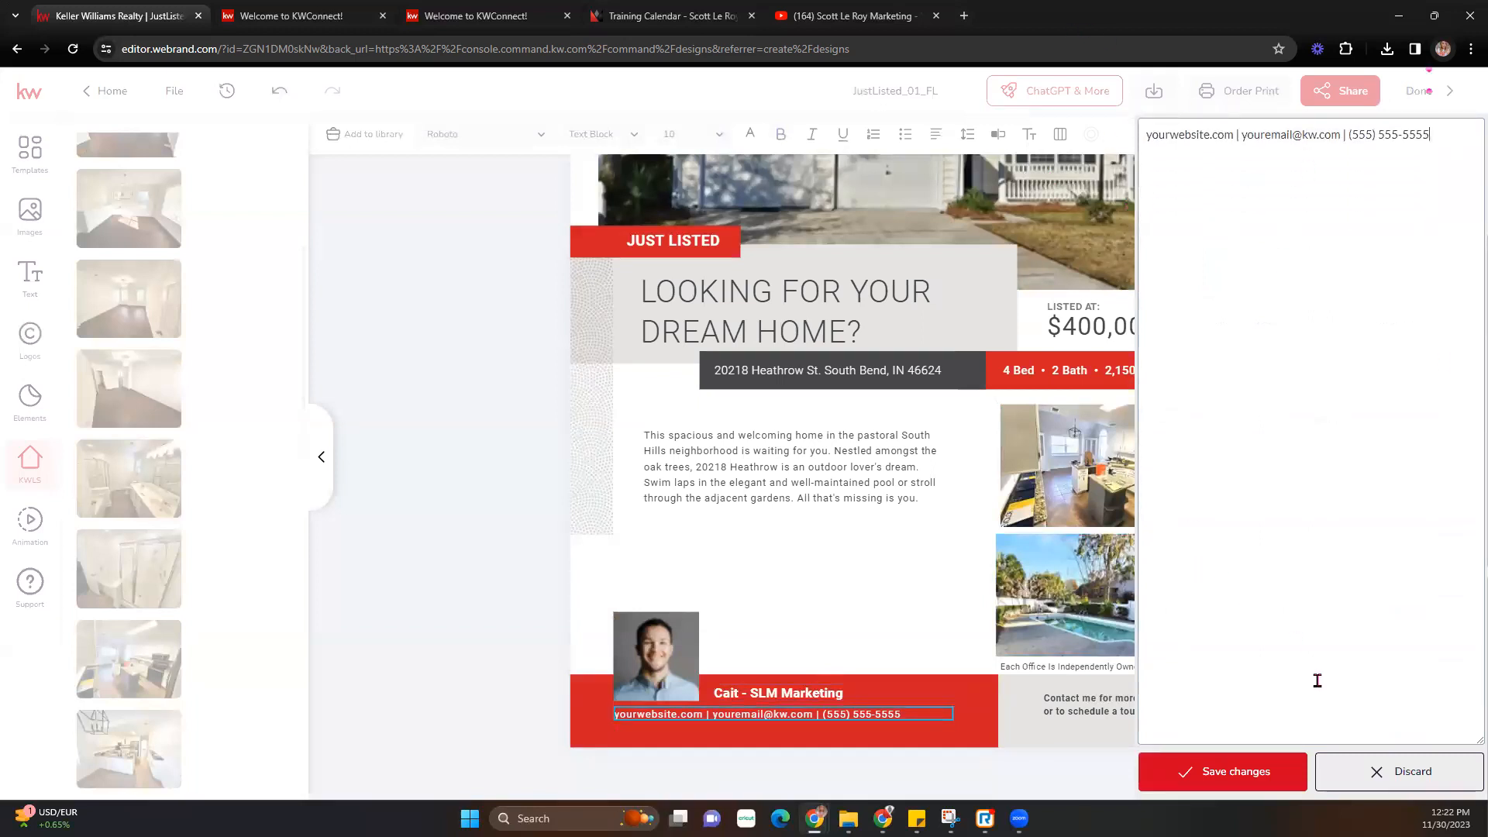
left_click(1279, 785)
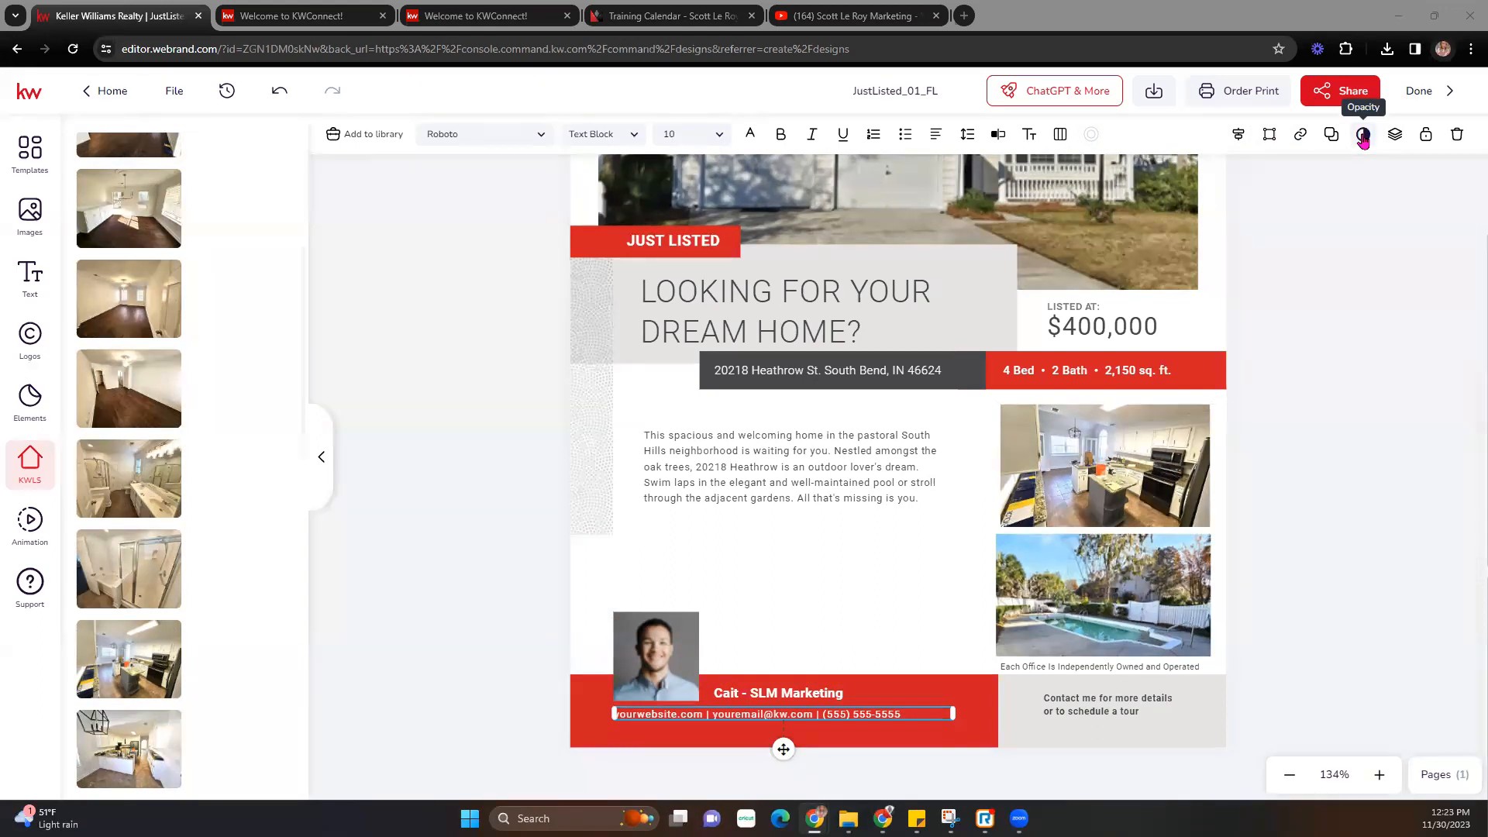
- Fade the main house photo to 42 opacity
left_click(1156, 227)
left_click(1357, 138)
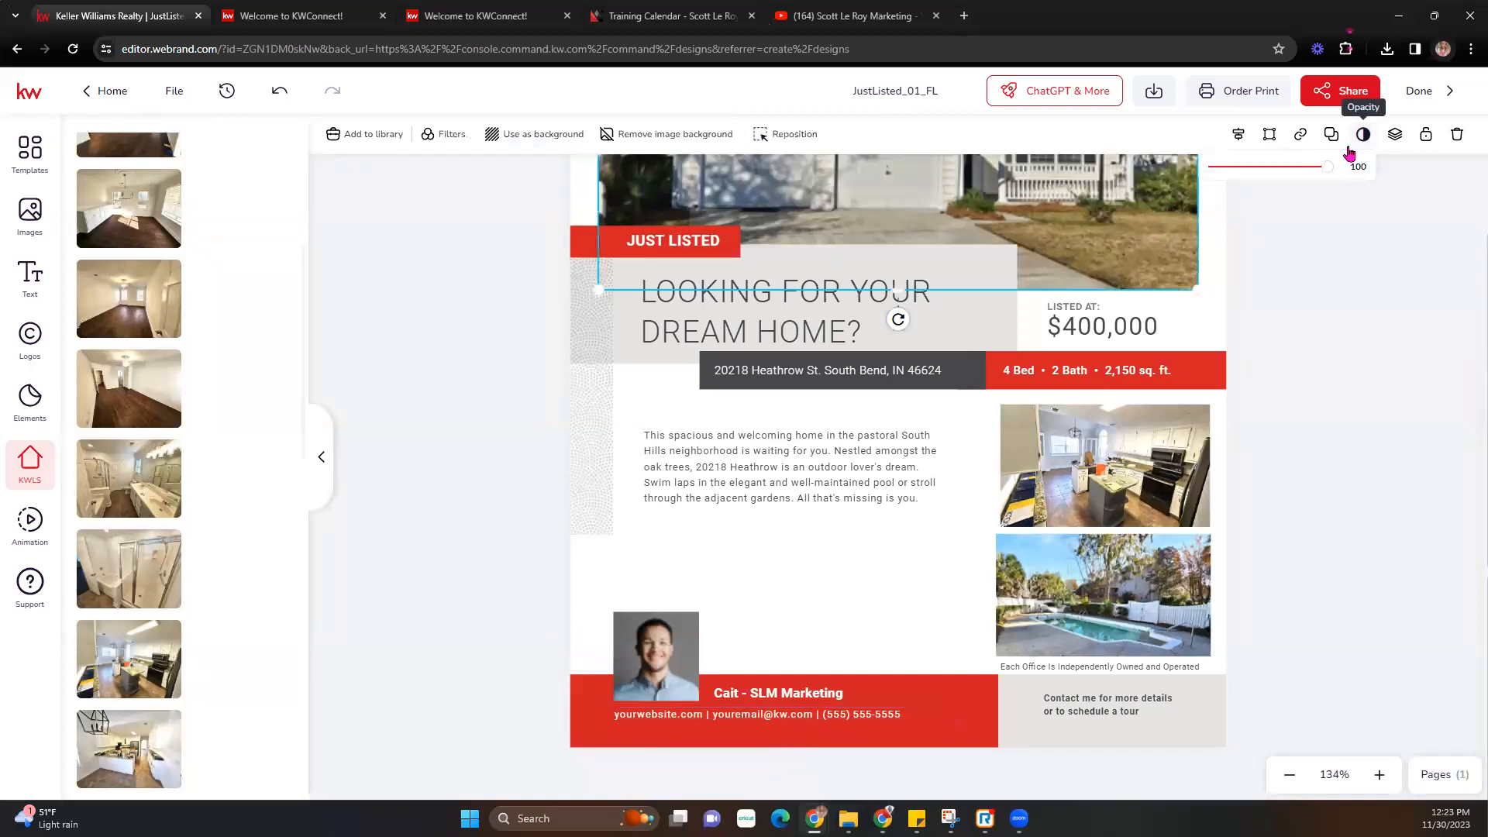
left_click_drag(1327, 168, 1355, 190)
left_click(1363, 134)
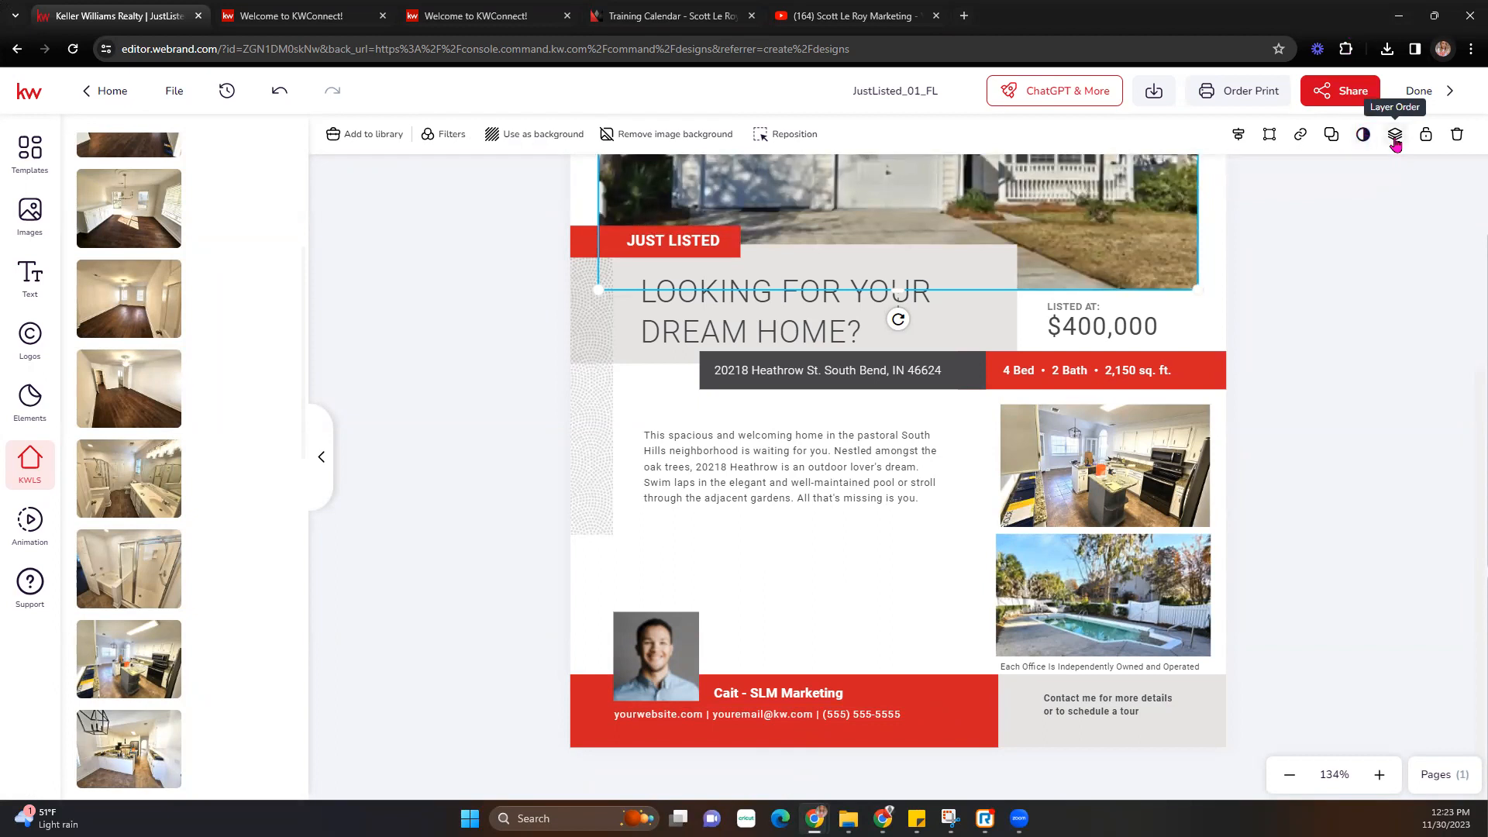
- Add the empty-room photo, shrink it, place it above the info bar, and send it back two layers
mouse_move(117, 308)
scroll(1295, 488, "up", 1)
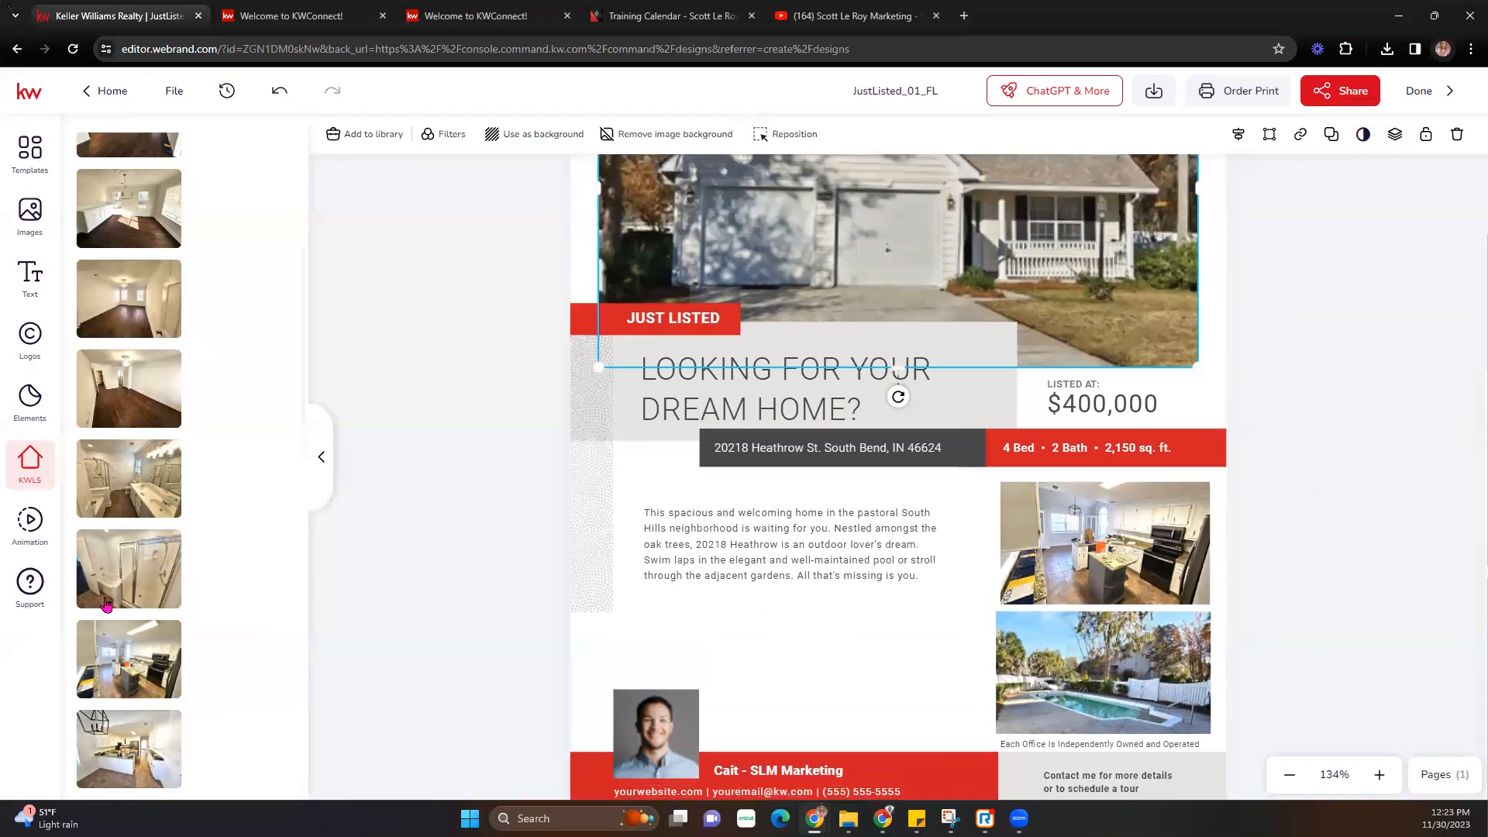
left_click(139, 396)
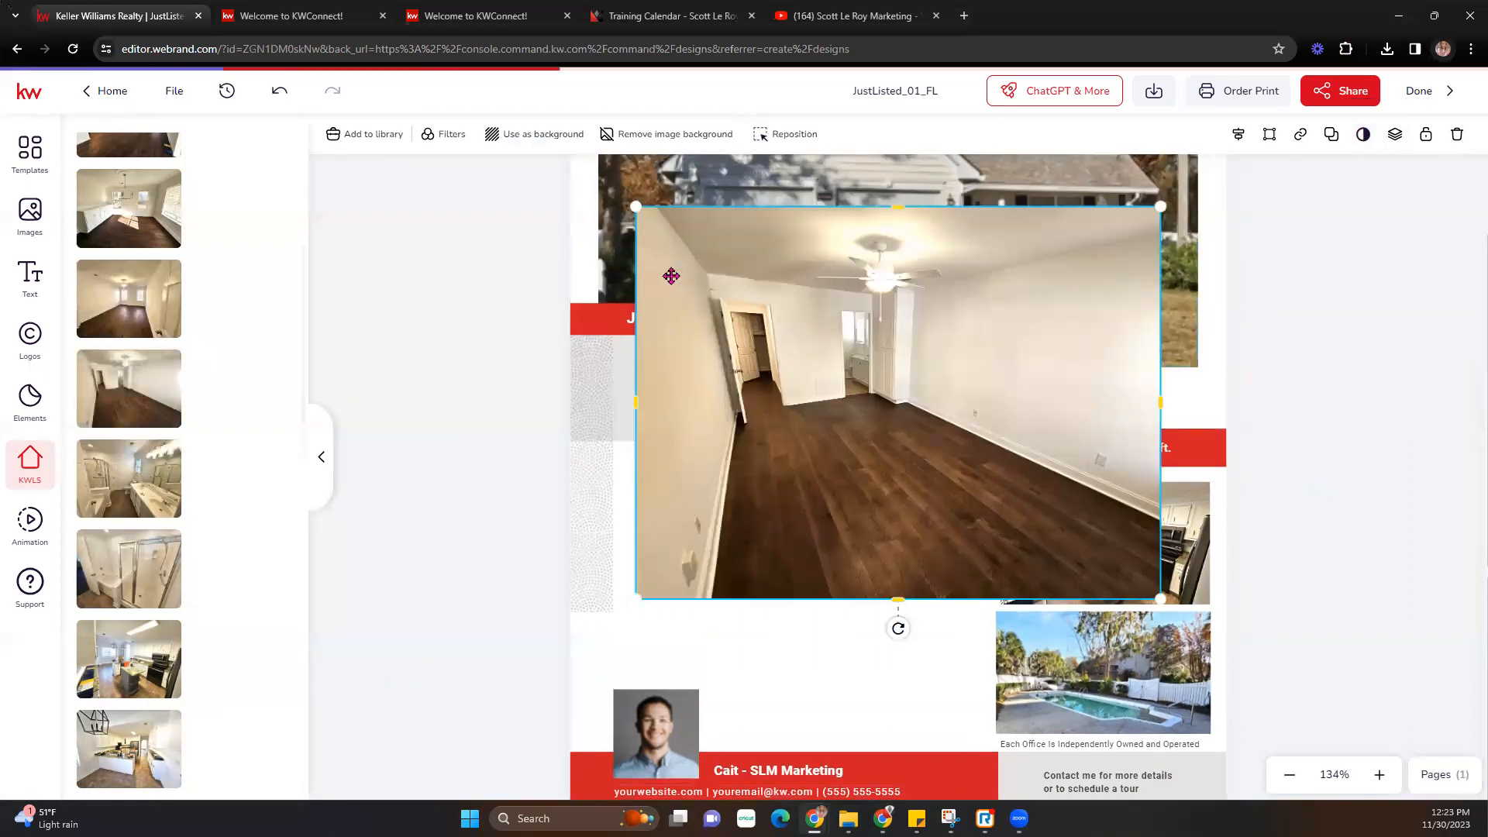
left_click_drag(633, 206, 973, 458)
left_click_drag(1053, 530, 1134, 376)
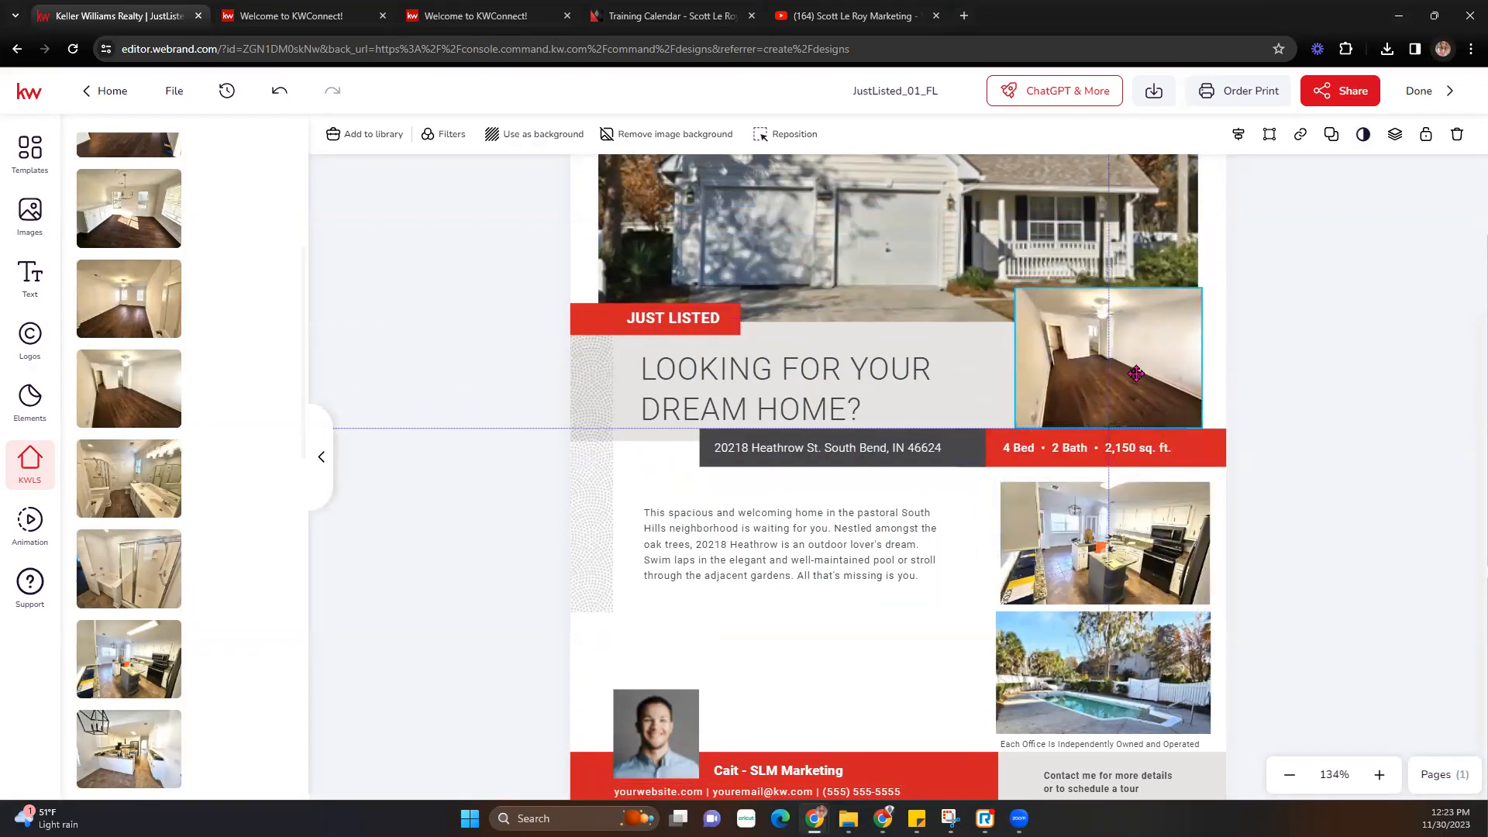
left_click(1399, 145)
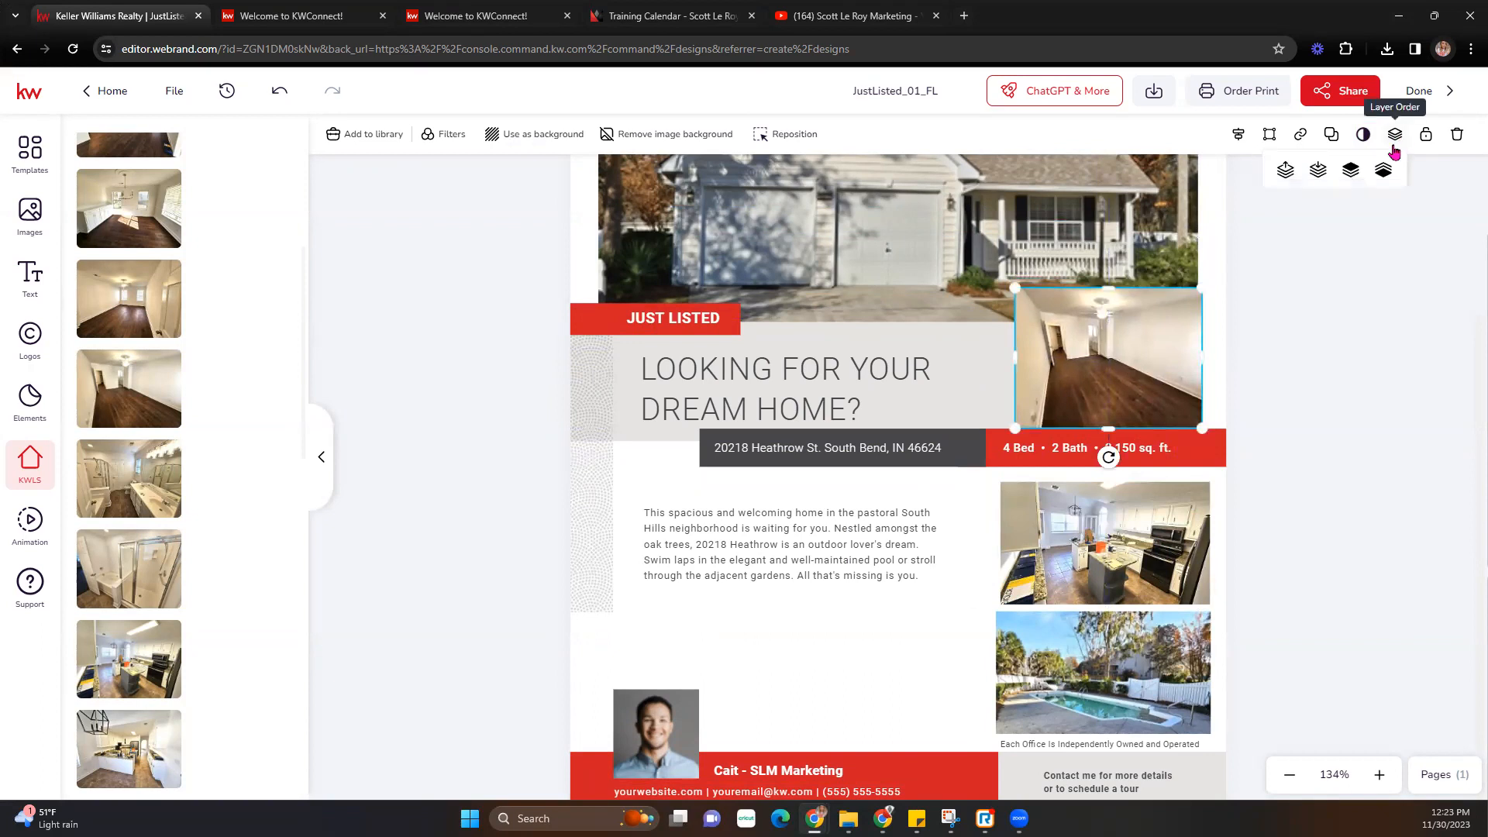
left_click(1318, 172)
left_click(1318, 174)
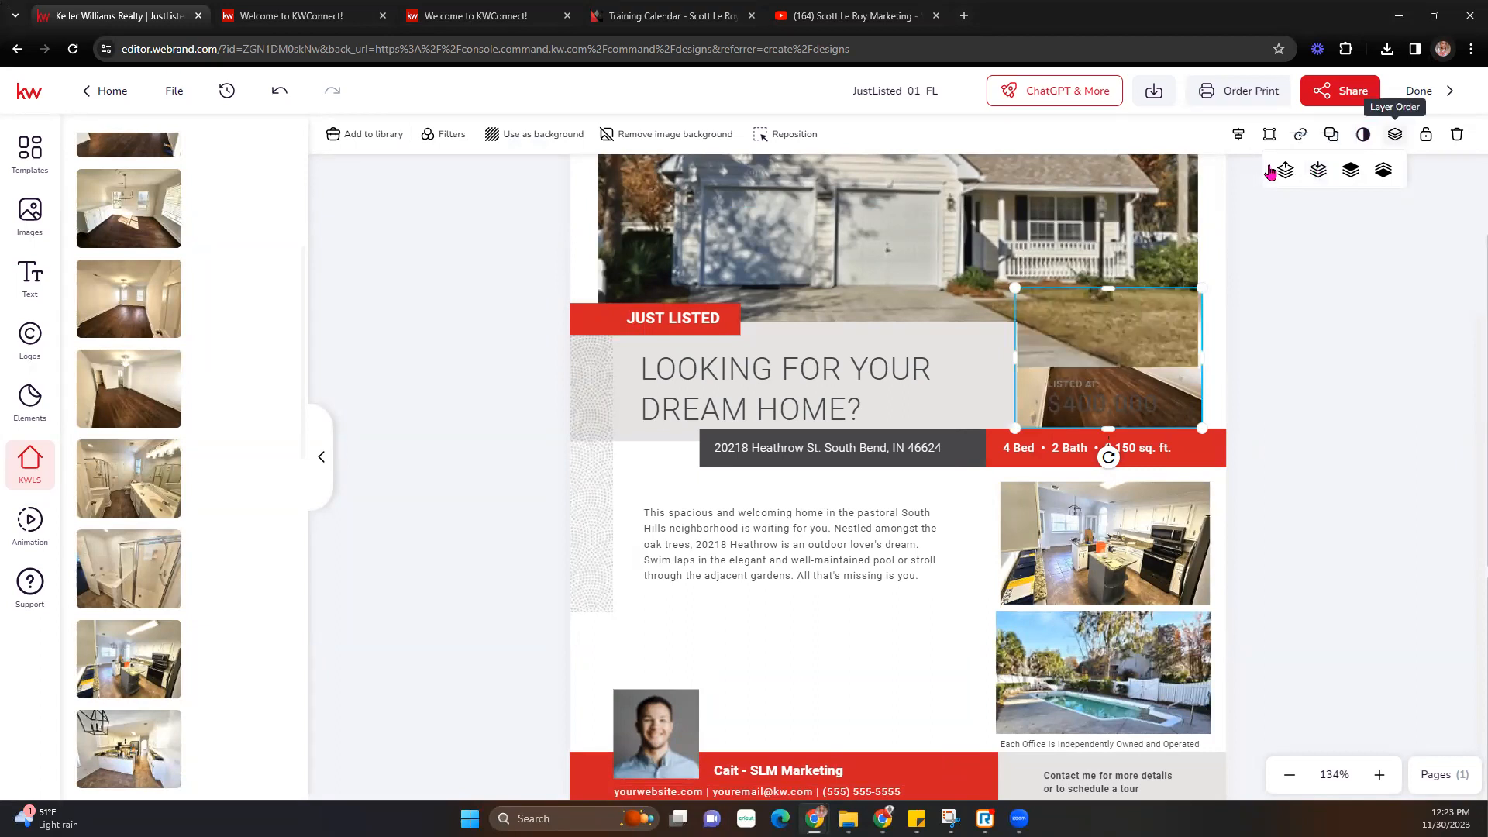
- Undo the accidental house photo move and delete the room photo covering the price
left_click_drag(1174, 324, 1184, 355)
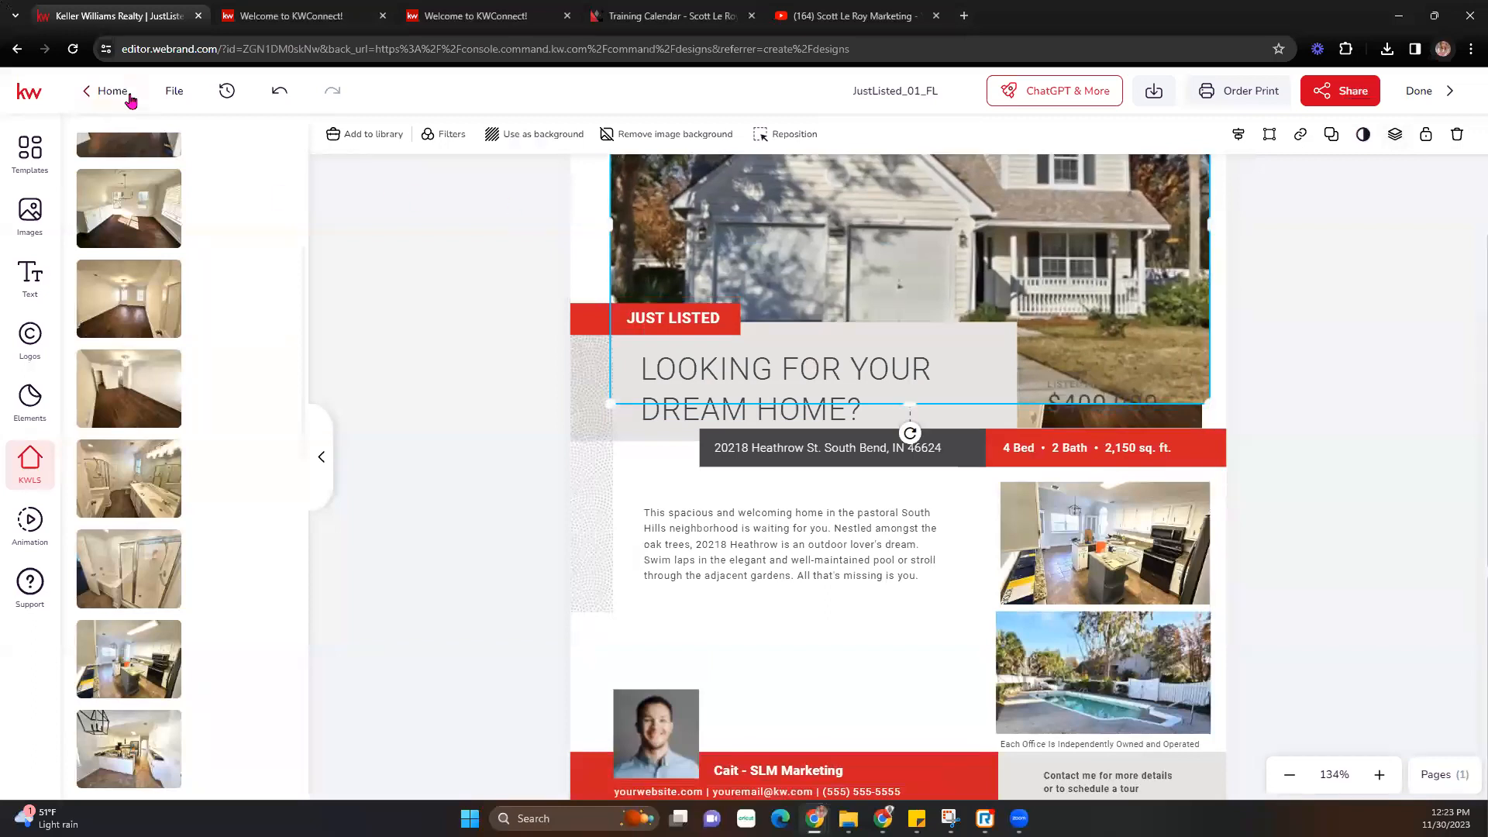
left_click(274, 90)
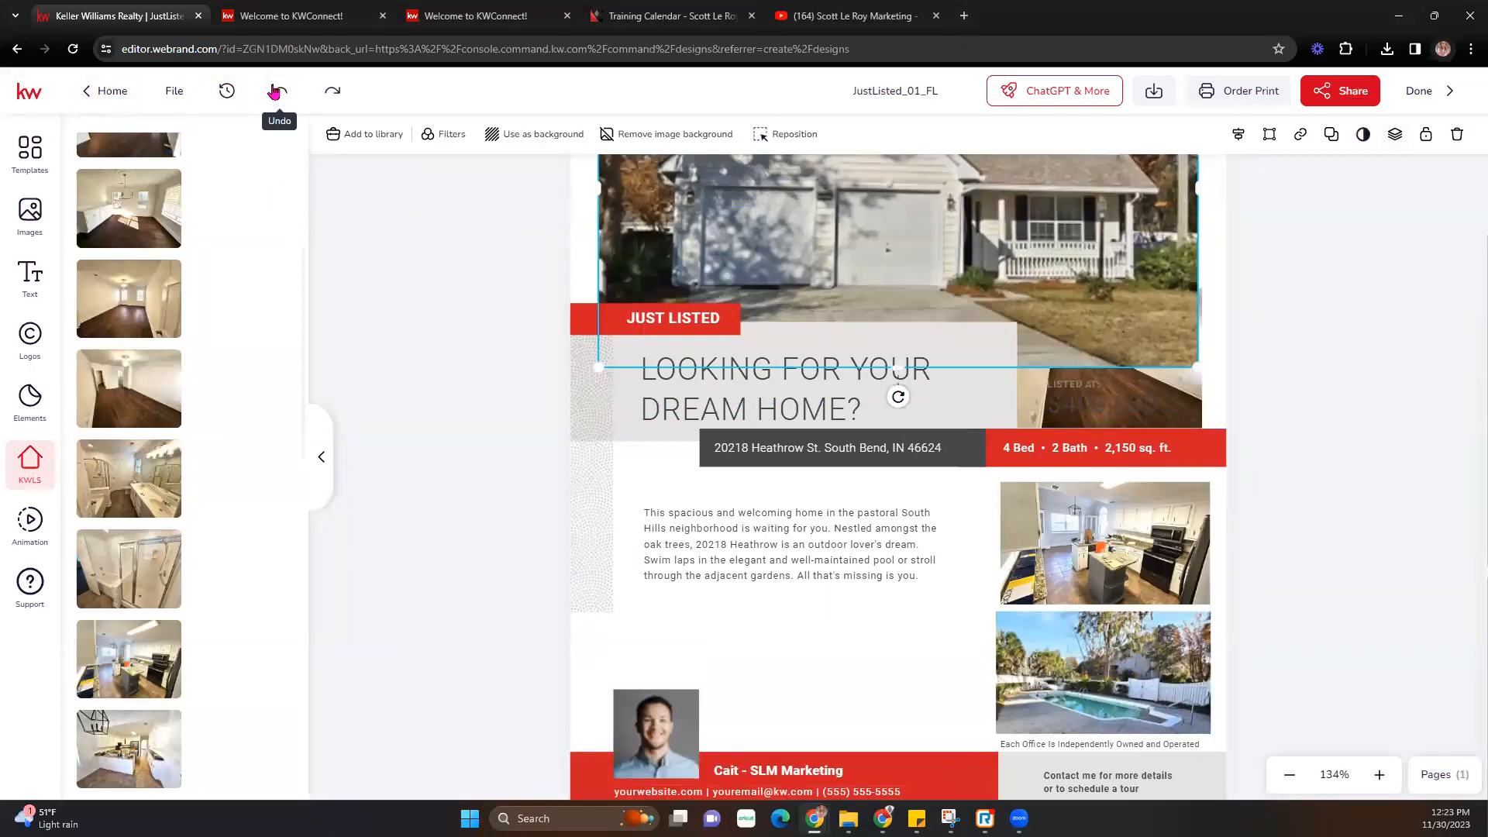
left_click(1197, 401)
key("Delete")
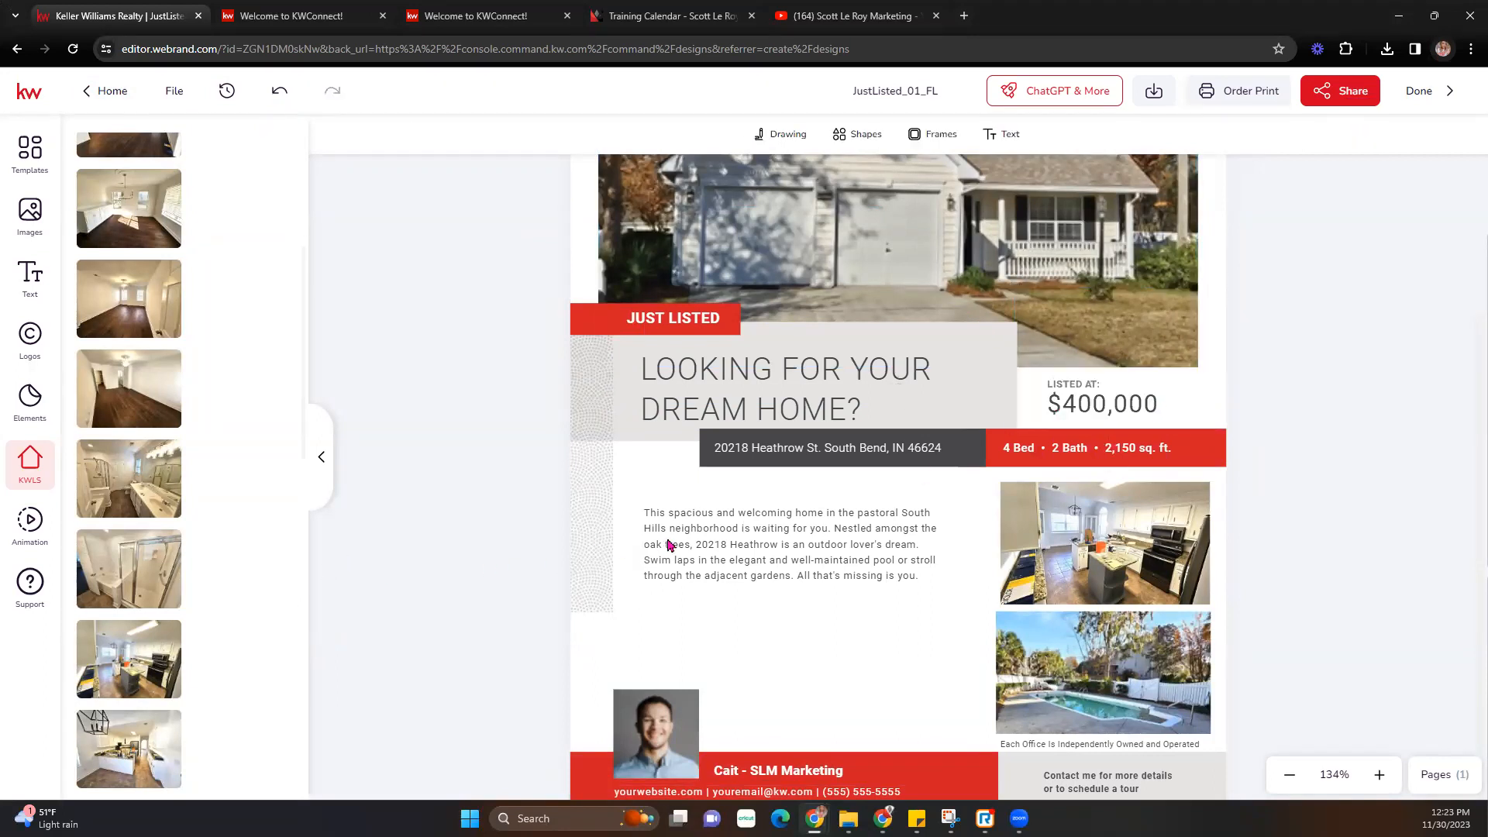
- Fill the description box with the listing's full Property Description from Listing Details
left_click(767, 537)
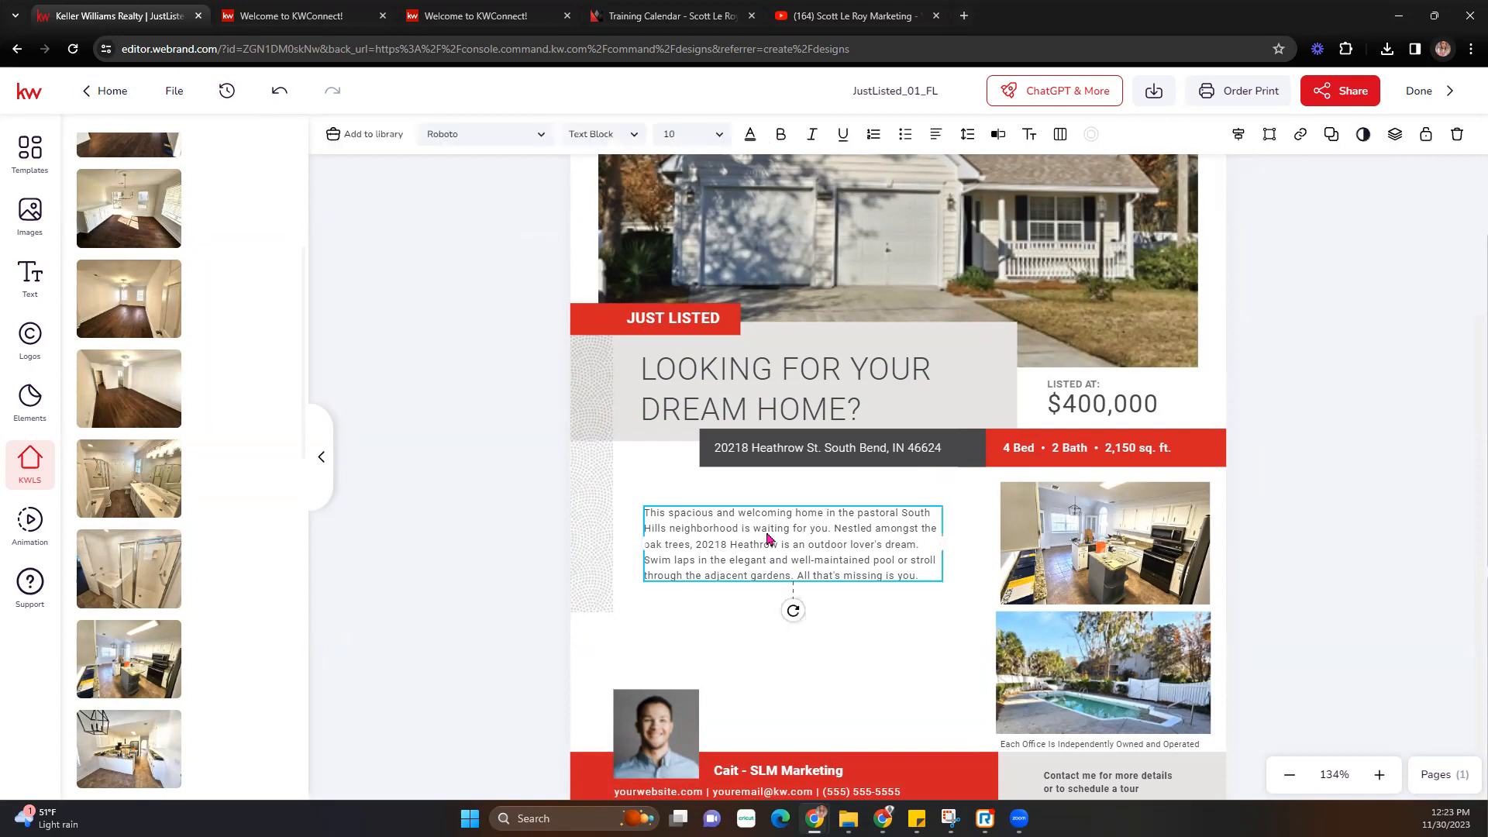
scroll(236, 372, "up", 2)
scroll(235, 305, "up", 2)
left_click(184, 211)
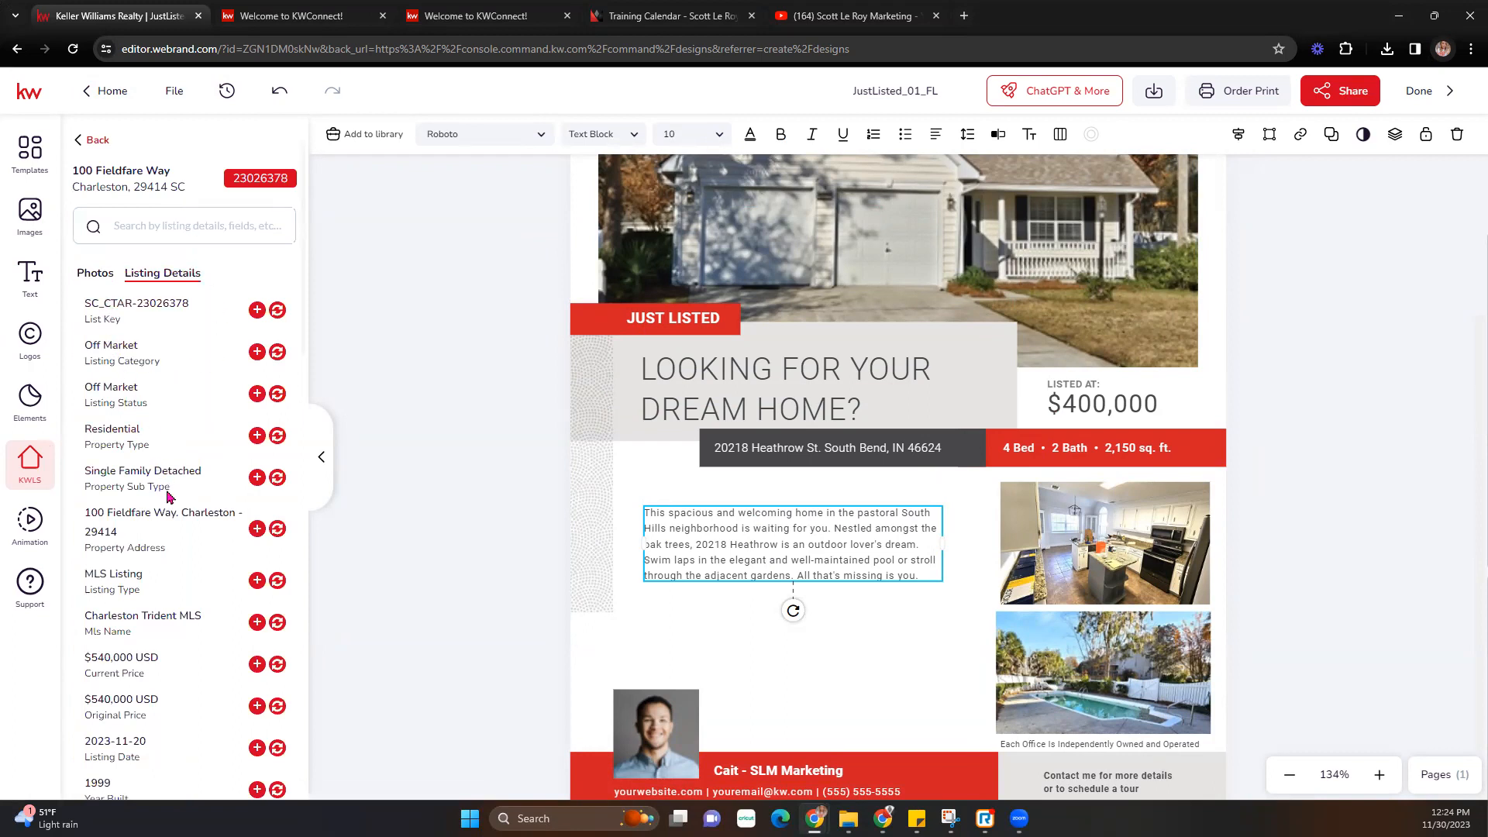
scroll(178, 569, "down", 2)
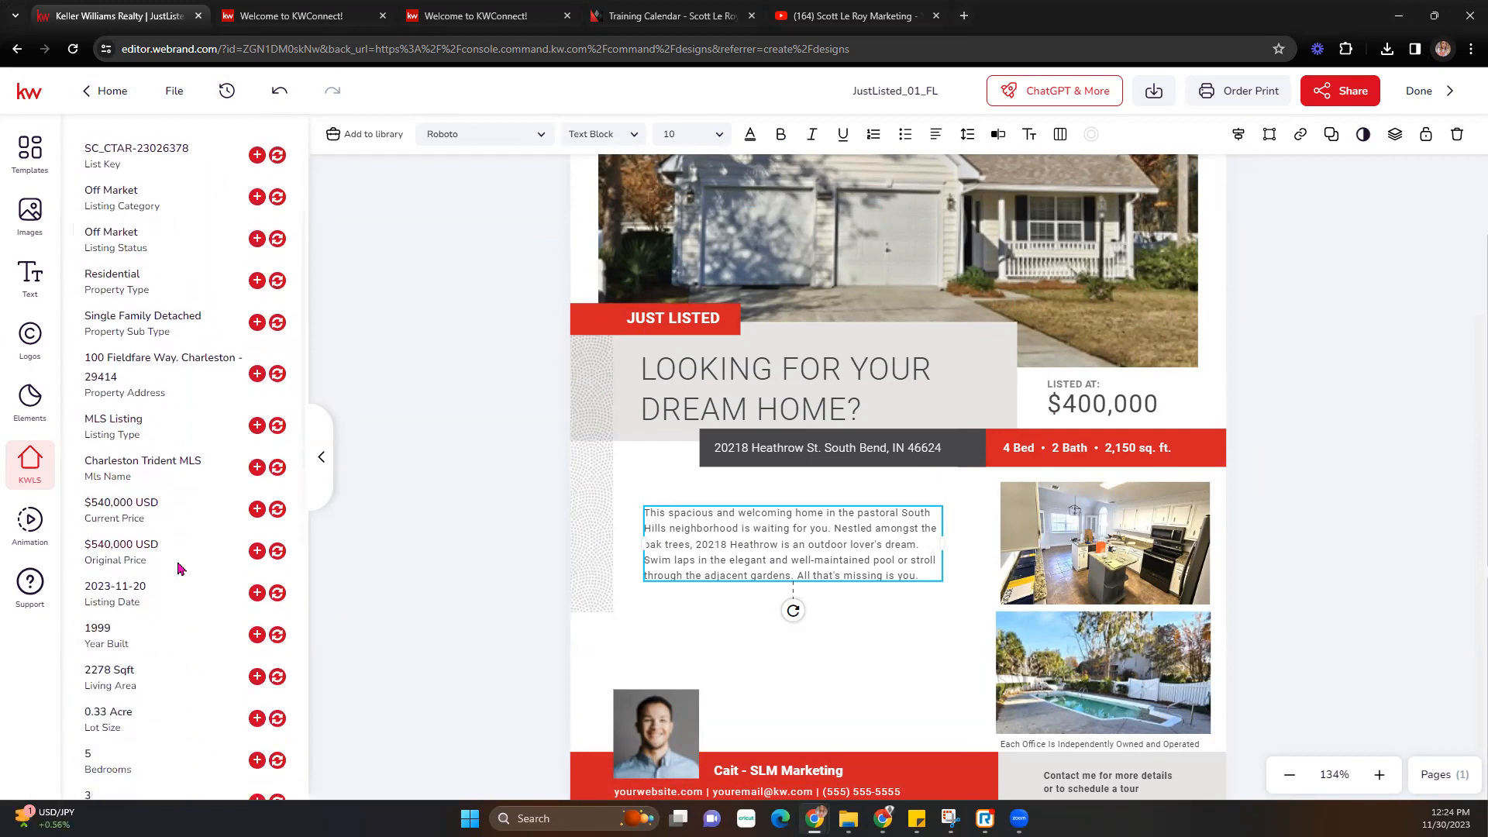
scroll(178, 569, "down", 5)
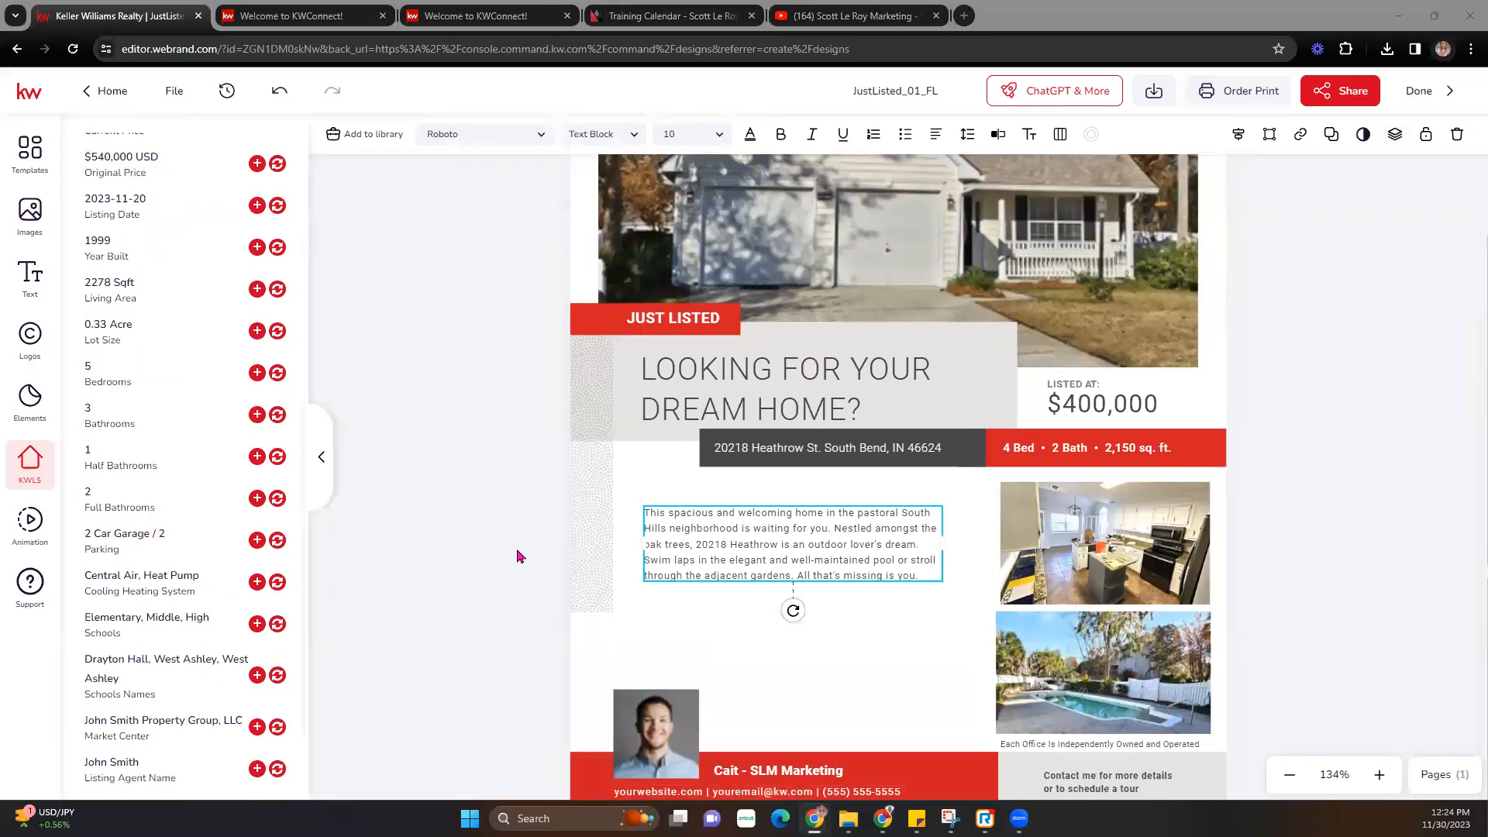
scroll(114, 533, "down", 2)
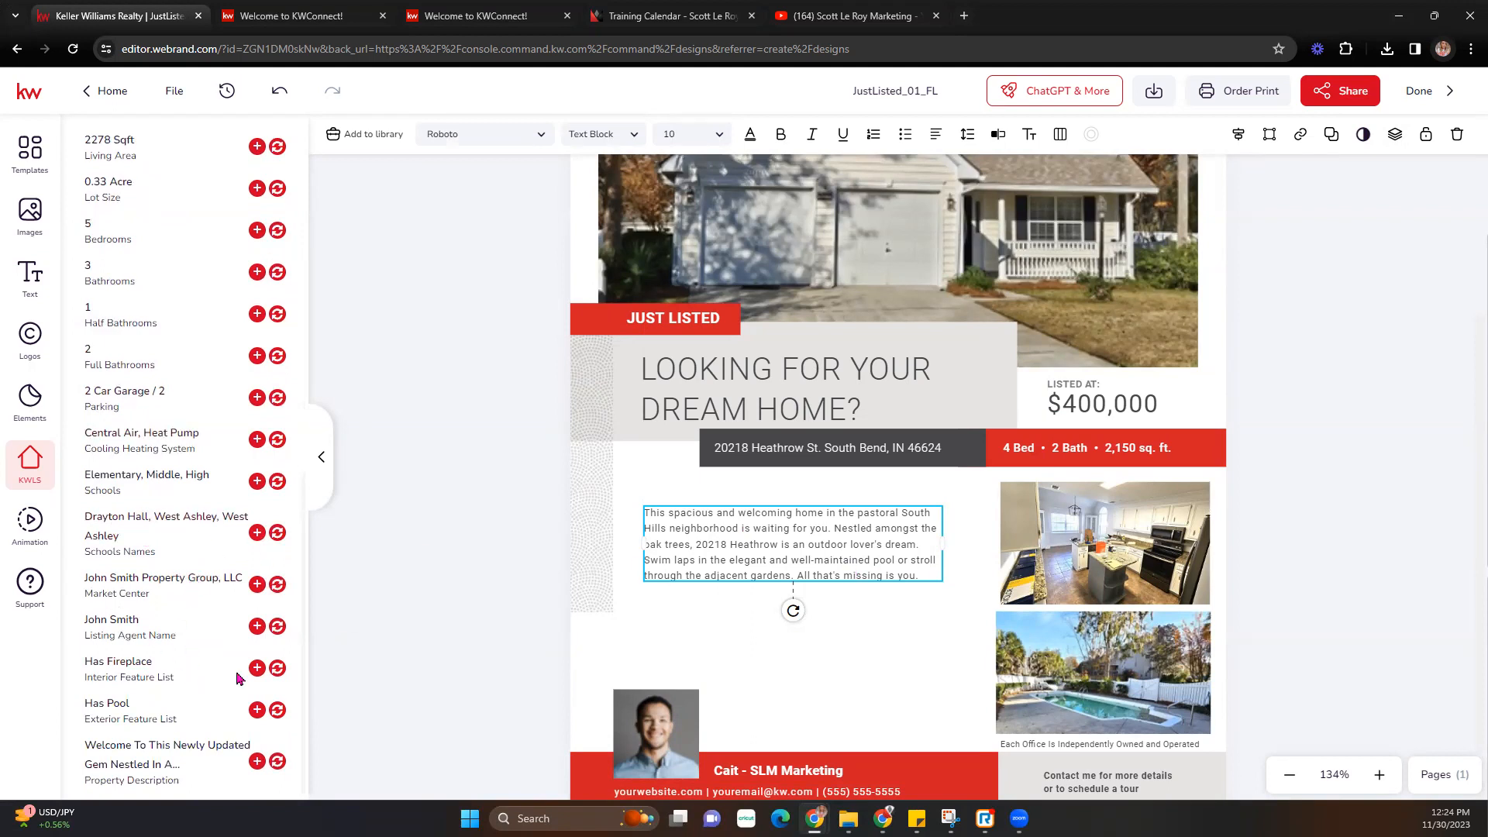
double_click(729, 530)
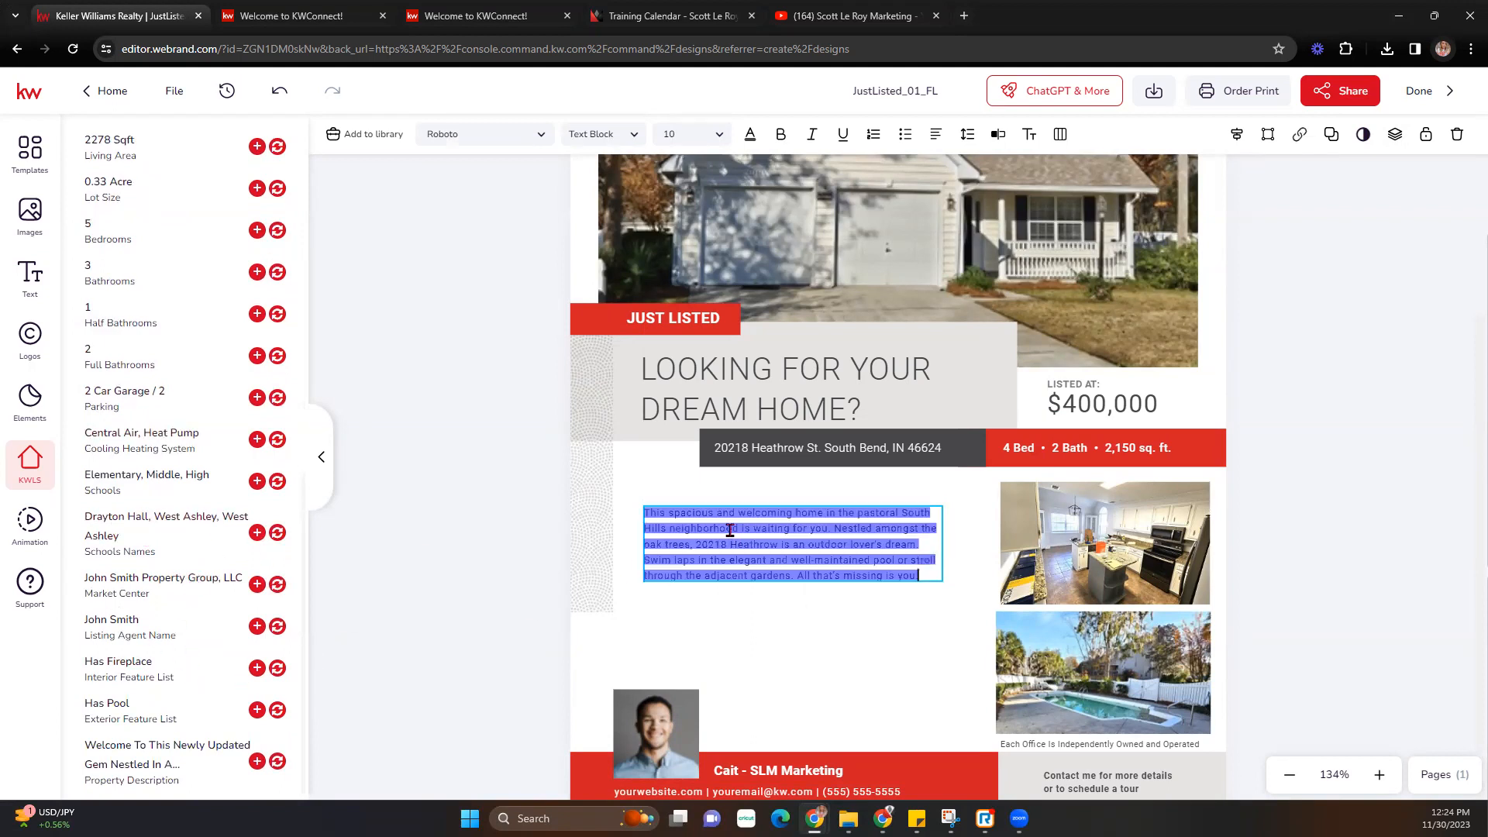
left_click(119, 342)
scroll(120, 344, "up", 8)
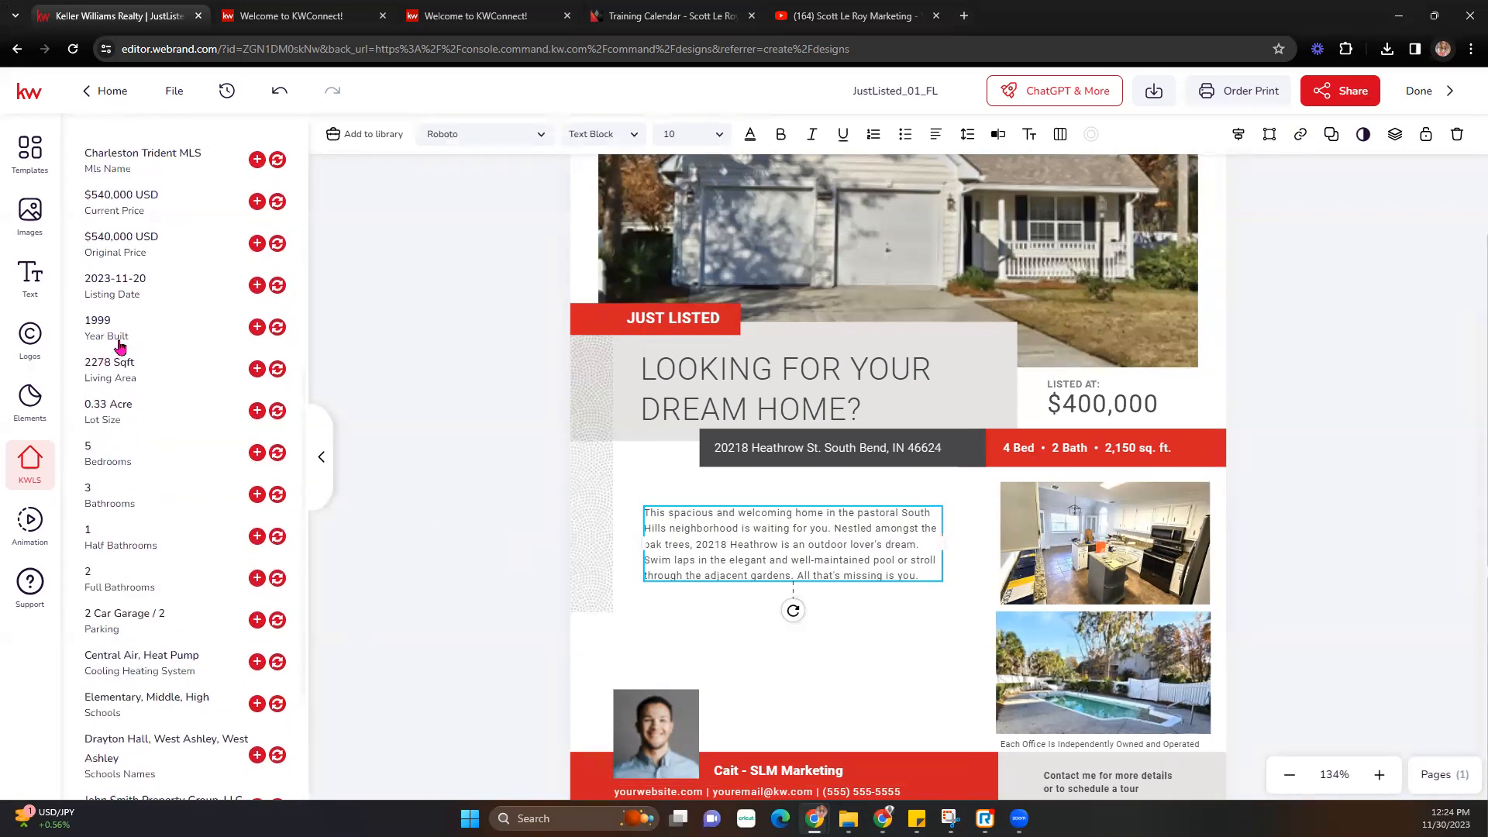
scroll(122, 344, "up", 2)
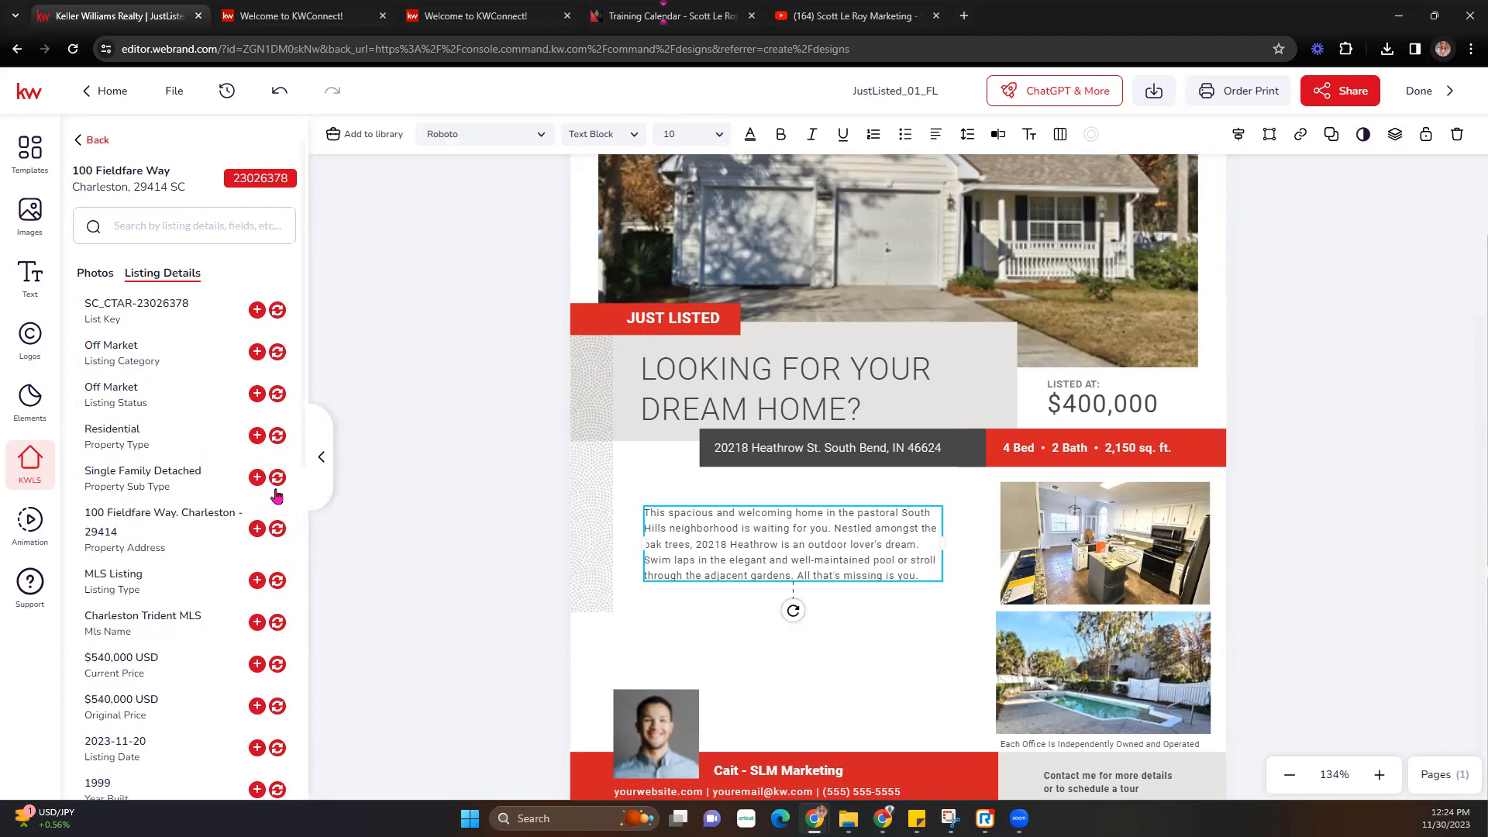
scroll(232, 638, "down", 7)
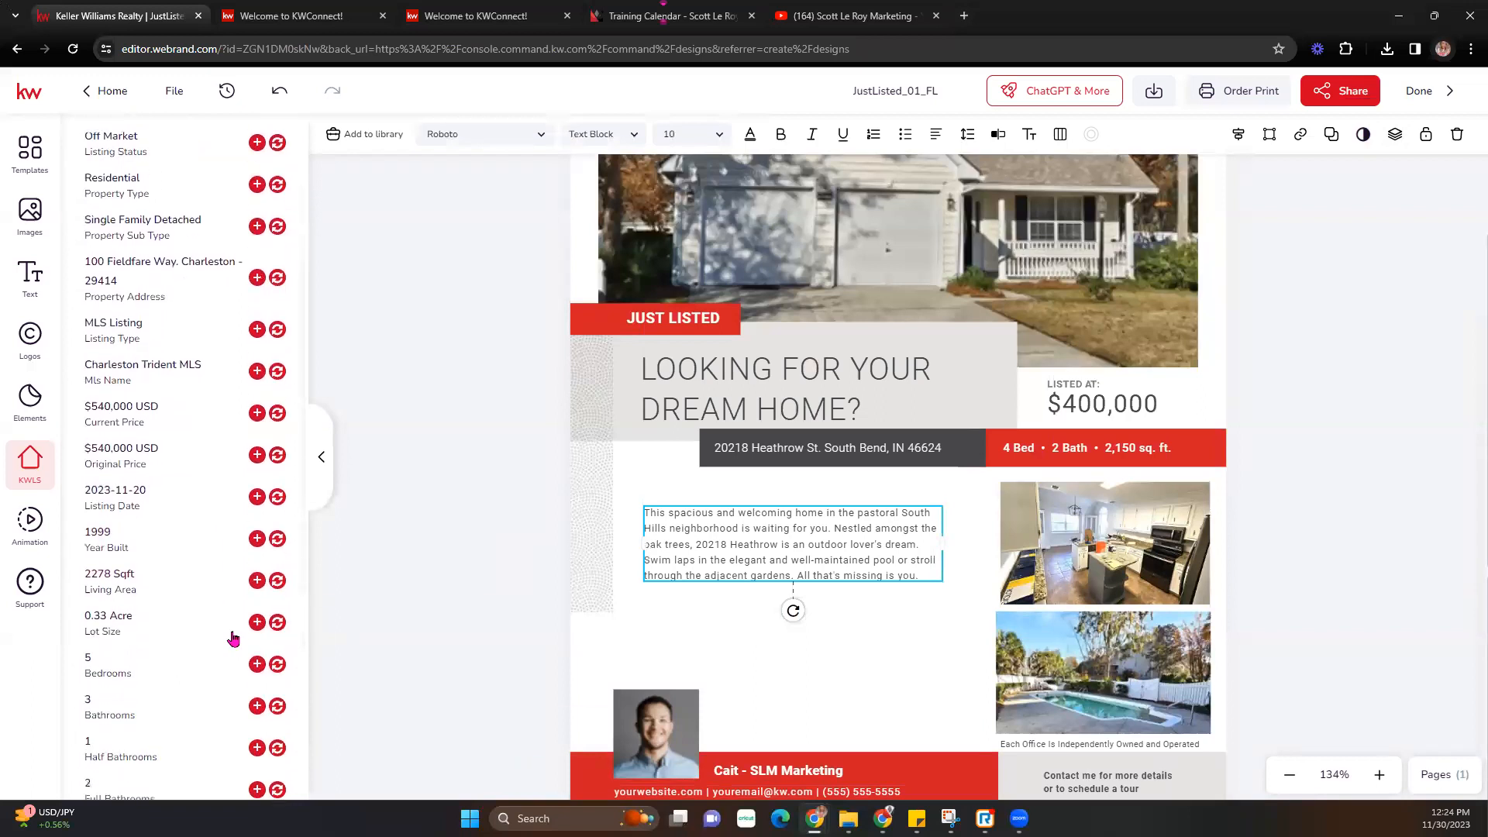
scroll(233, 638, "down", 2)
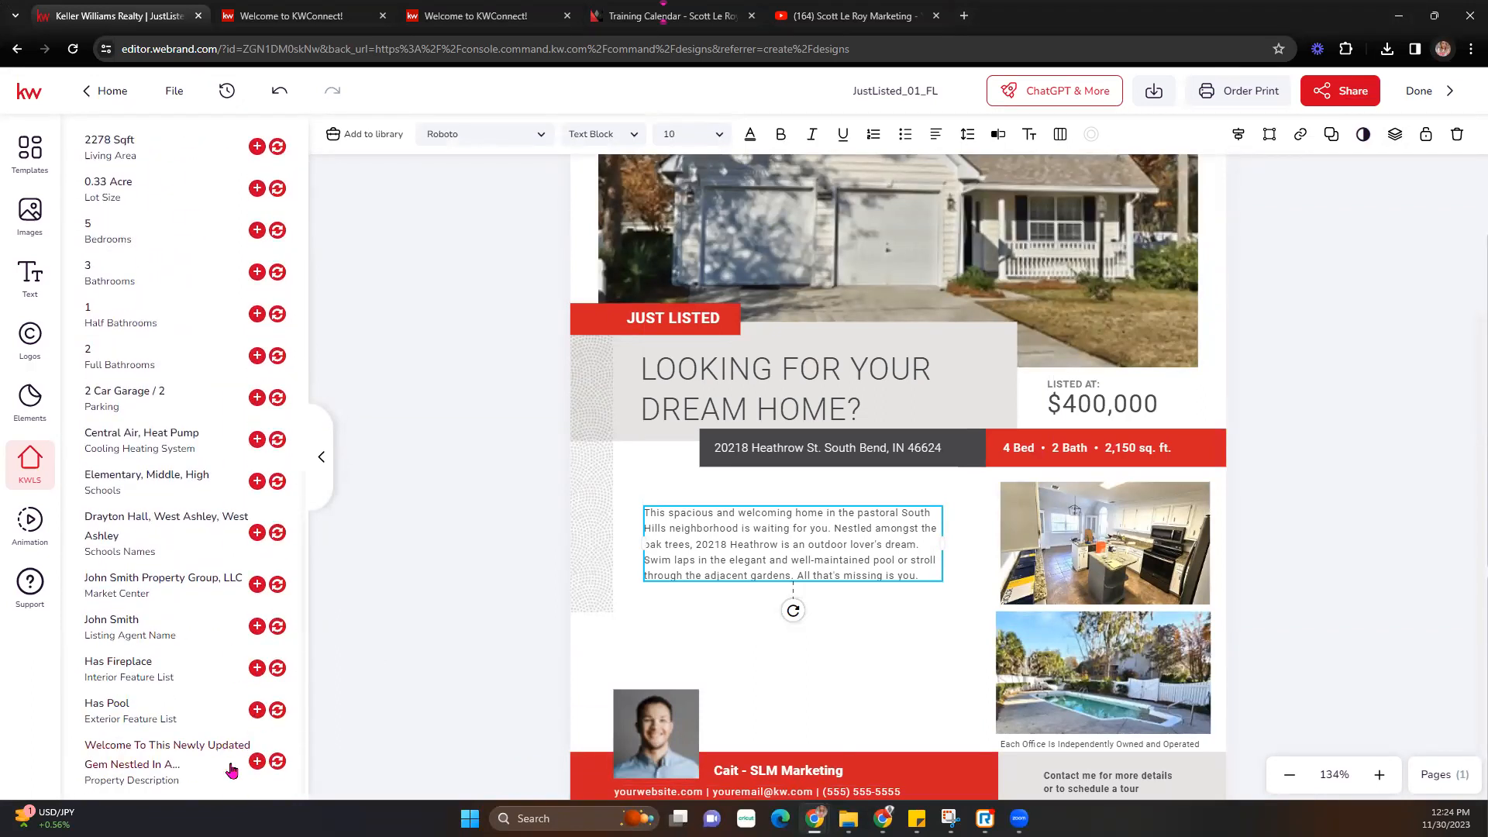
left_click(231, 769)
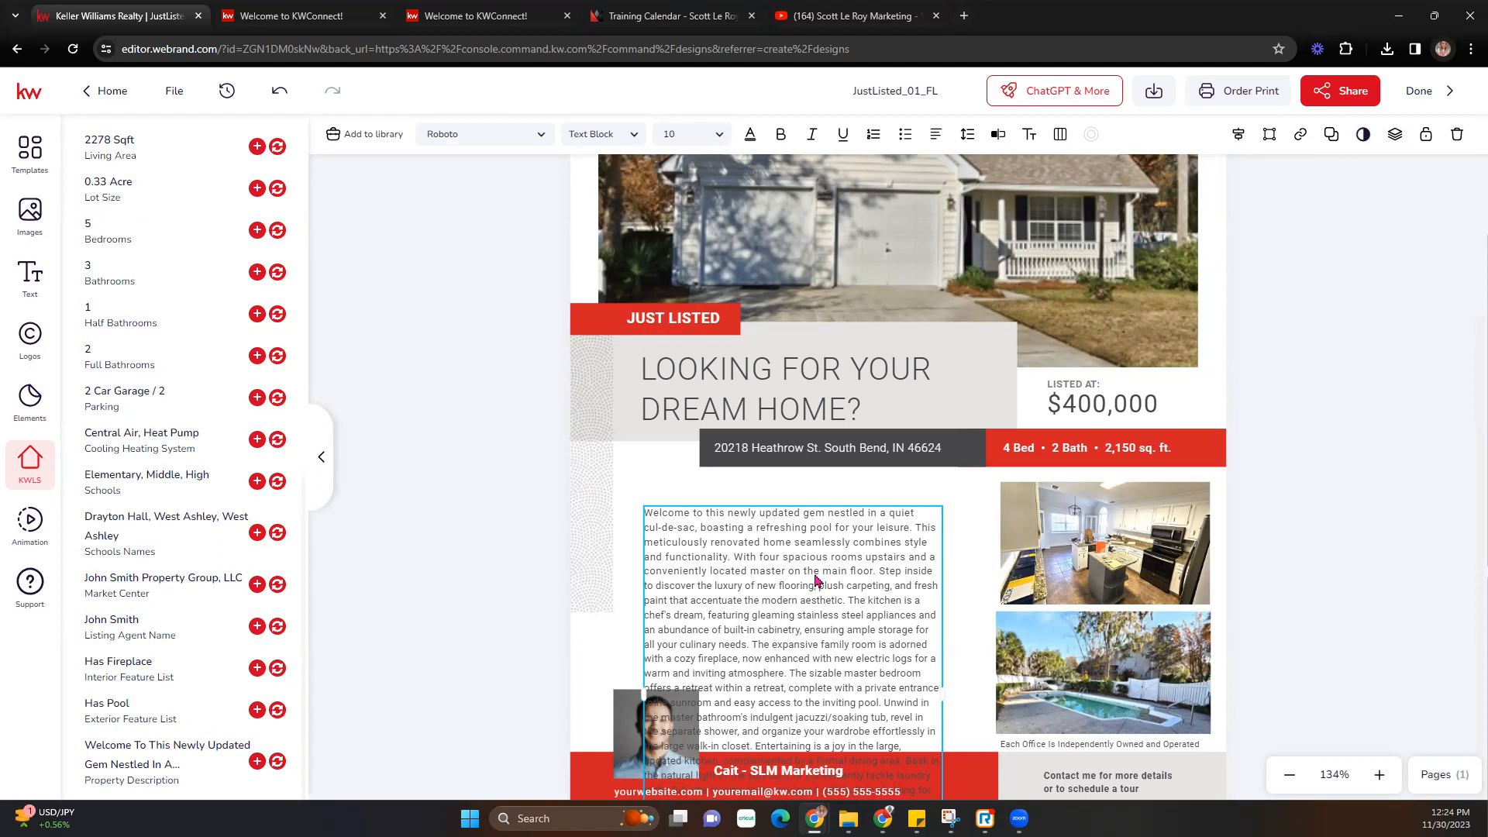
- Move the description box up and left and widen it to the right
left_click_drag(815, 581, 796, 551)
scroll(895, 577, "down", 1)
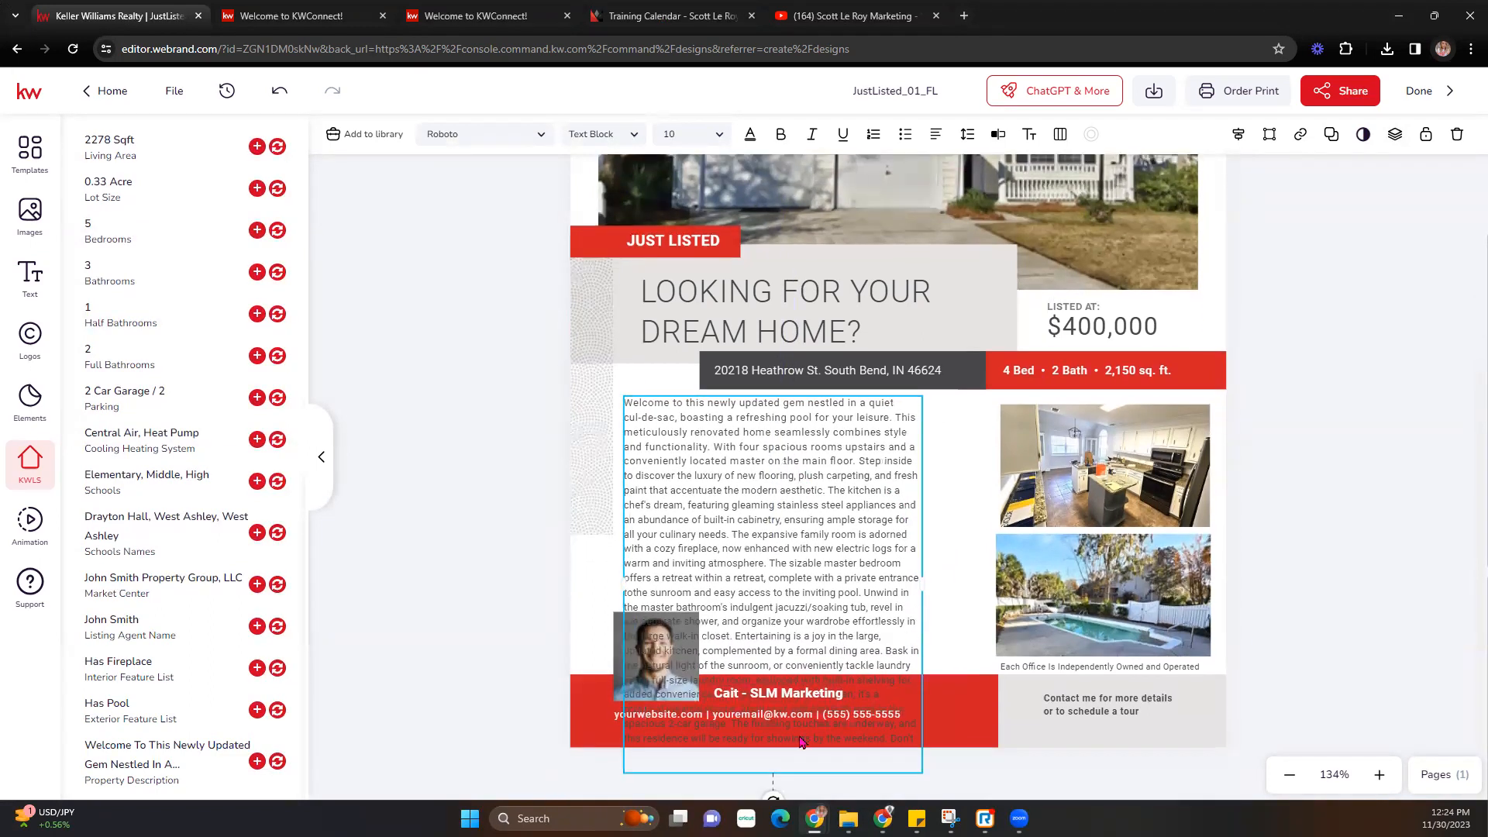
left_click_drag(923, 584, 988, 550)
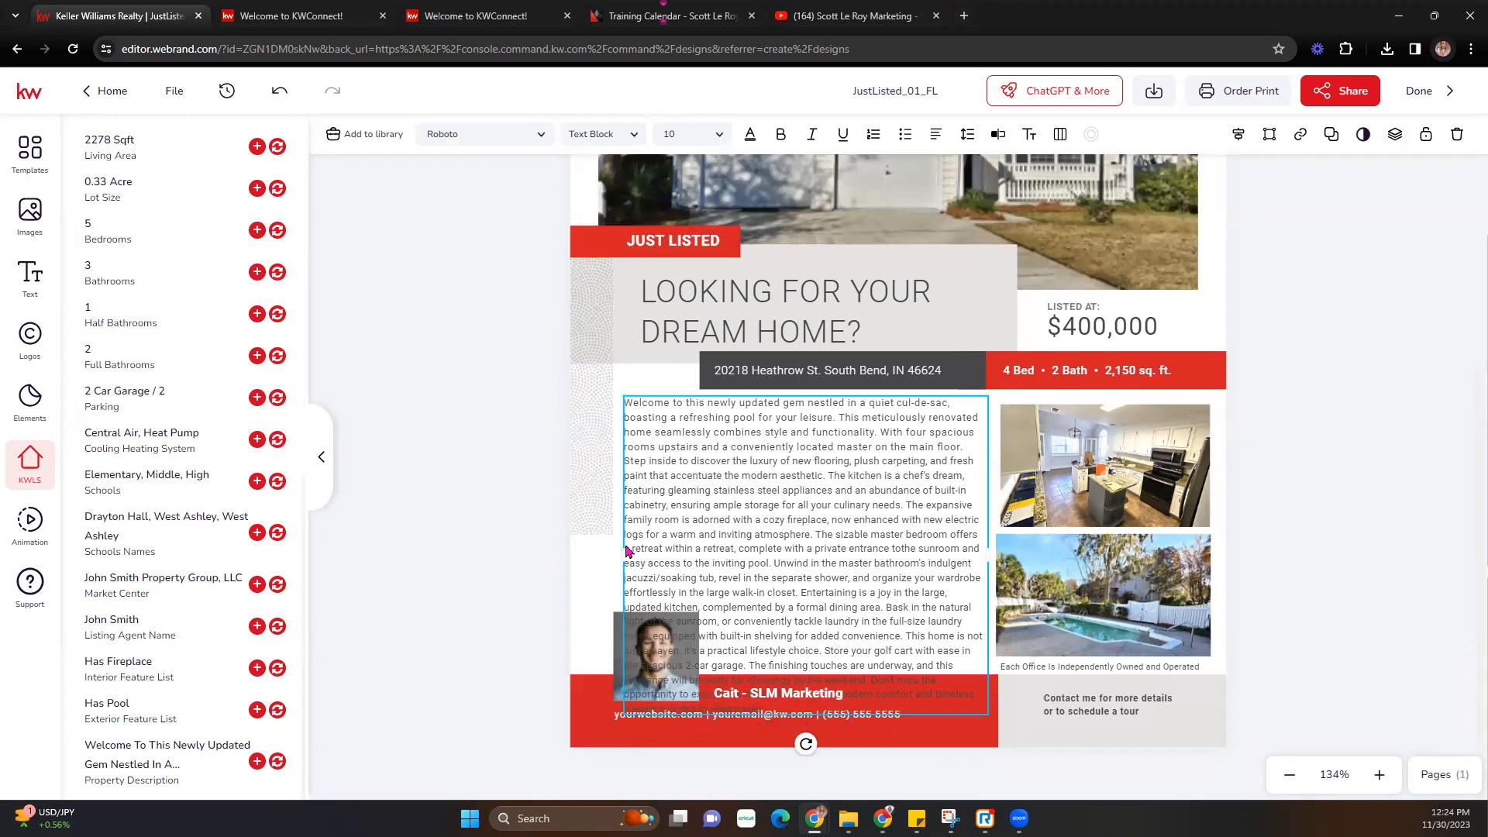
- Extend the description box further left and nudge the dotted pattern strip slightly left
left_click_drag(623, 552, 602, 556)
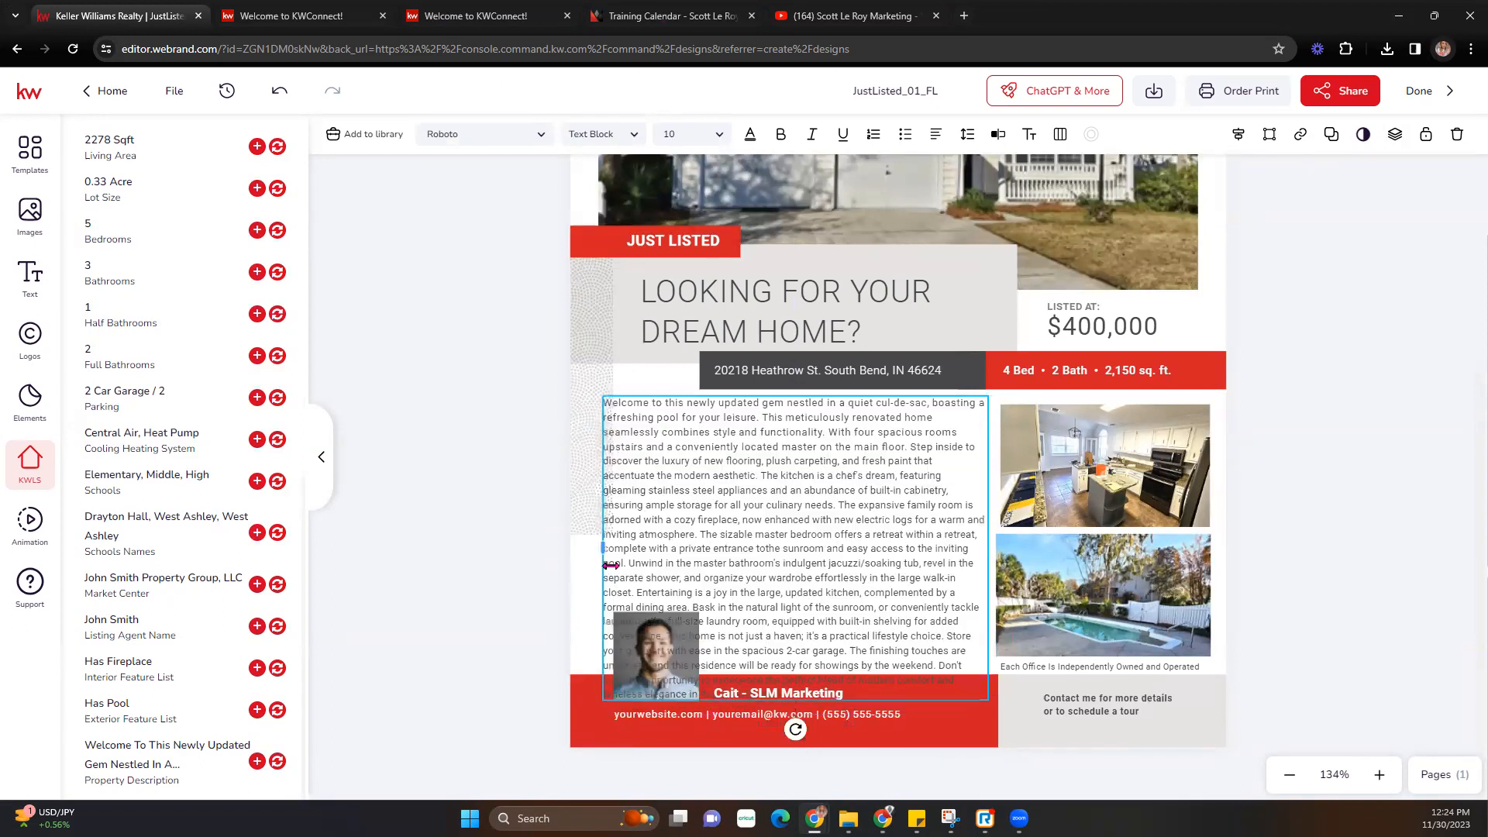
left_click(580, 368)
left_click_drag(581, 366, 573, 369)
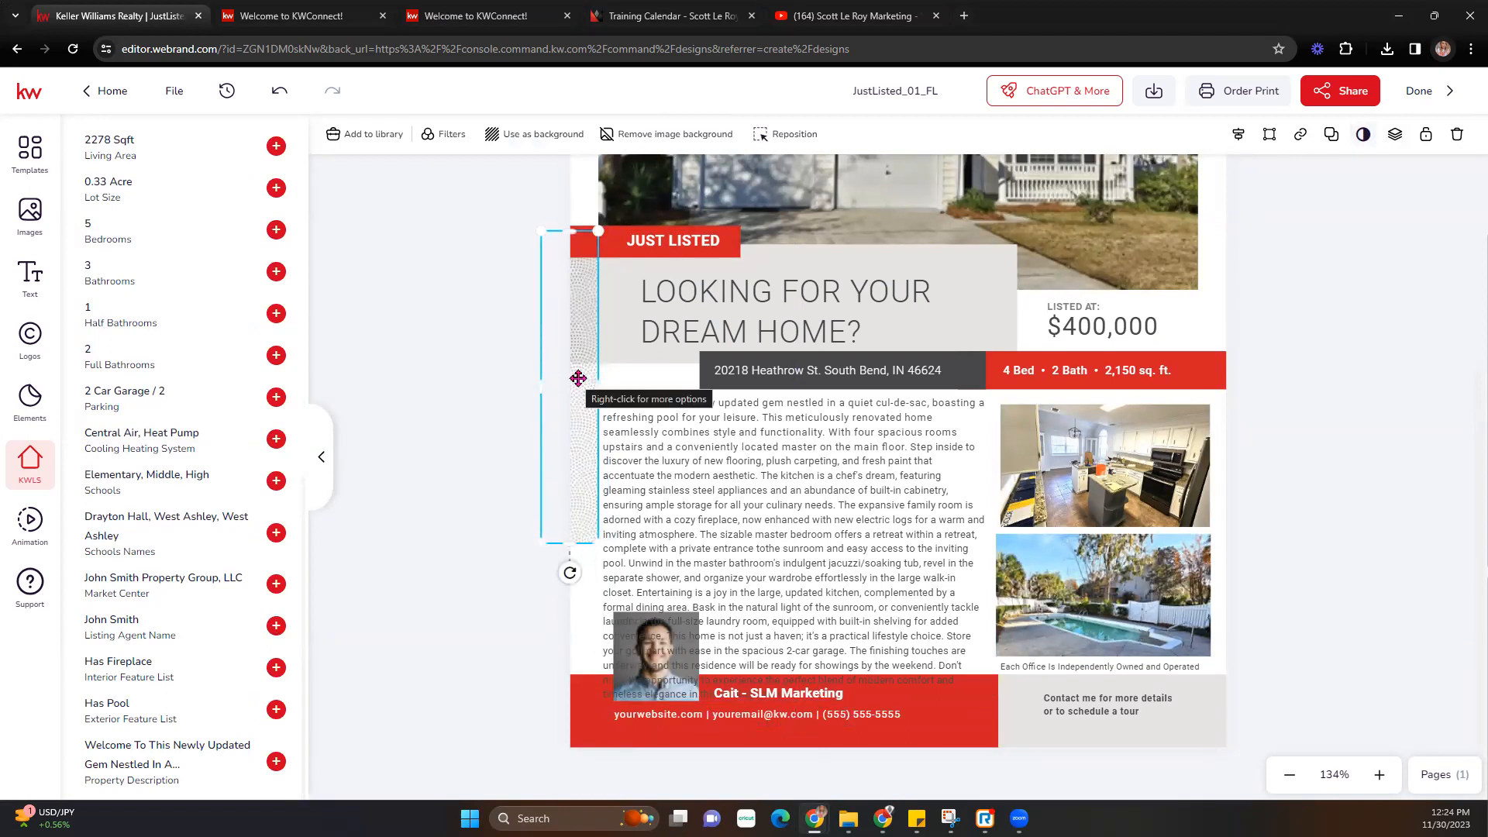
- Delete the description text from 'Entertaining' to the end so it ends at 'closet.'
left_click(867, 543)
left_click(867, 544)
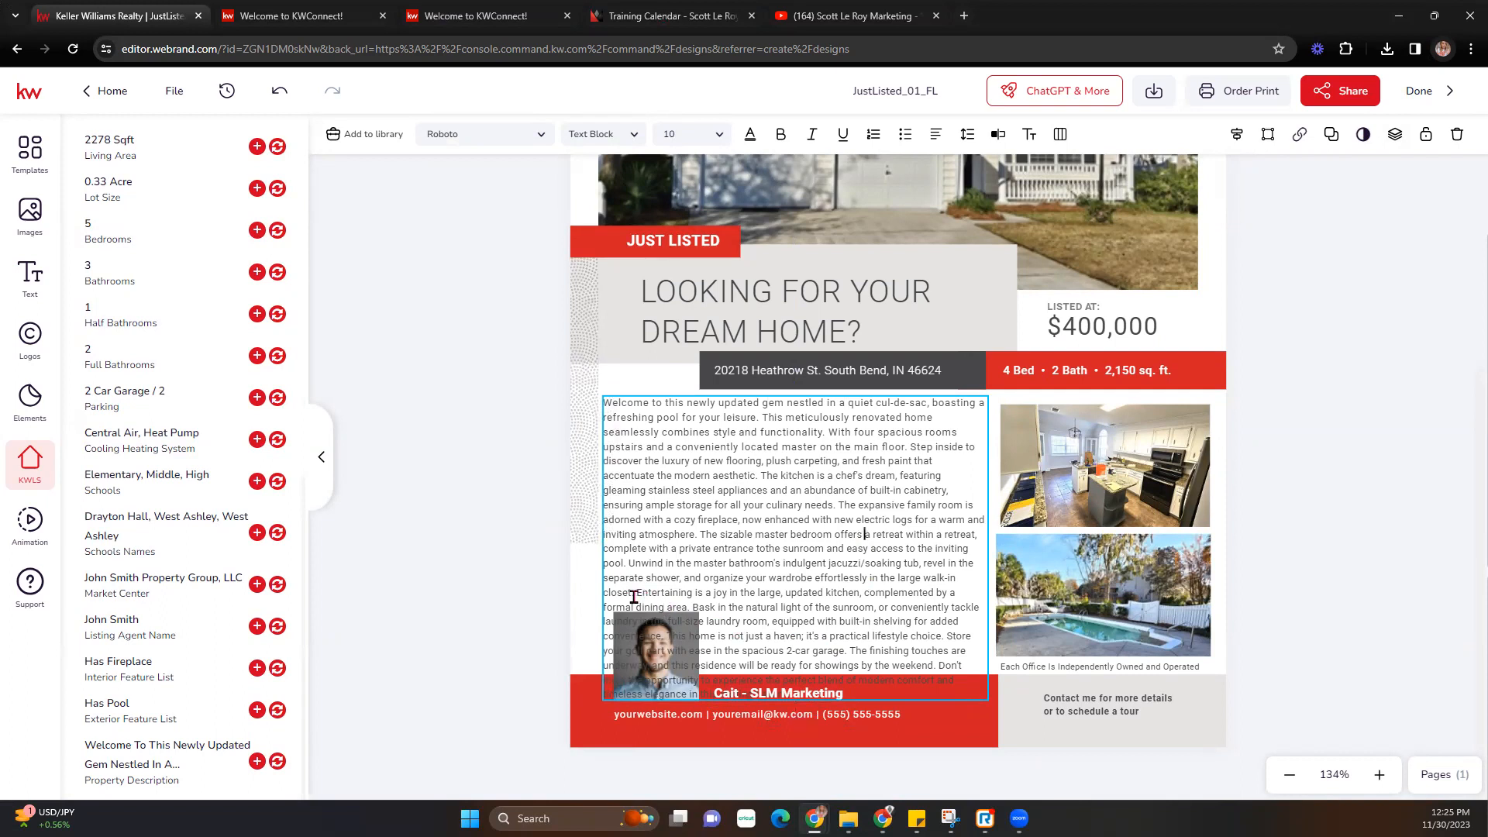
left_click_drag(637, 592, 978, 692)
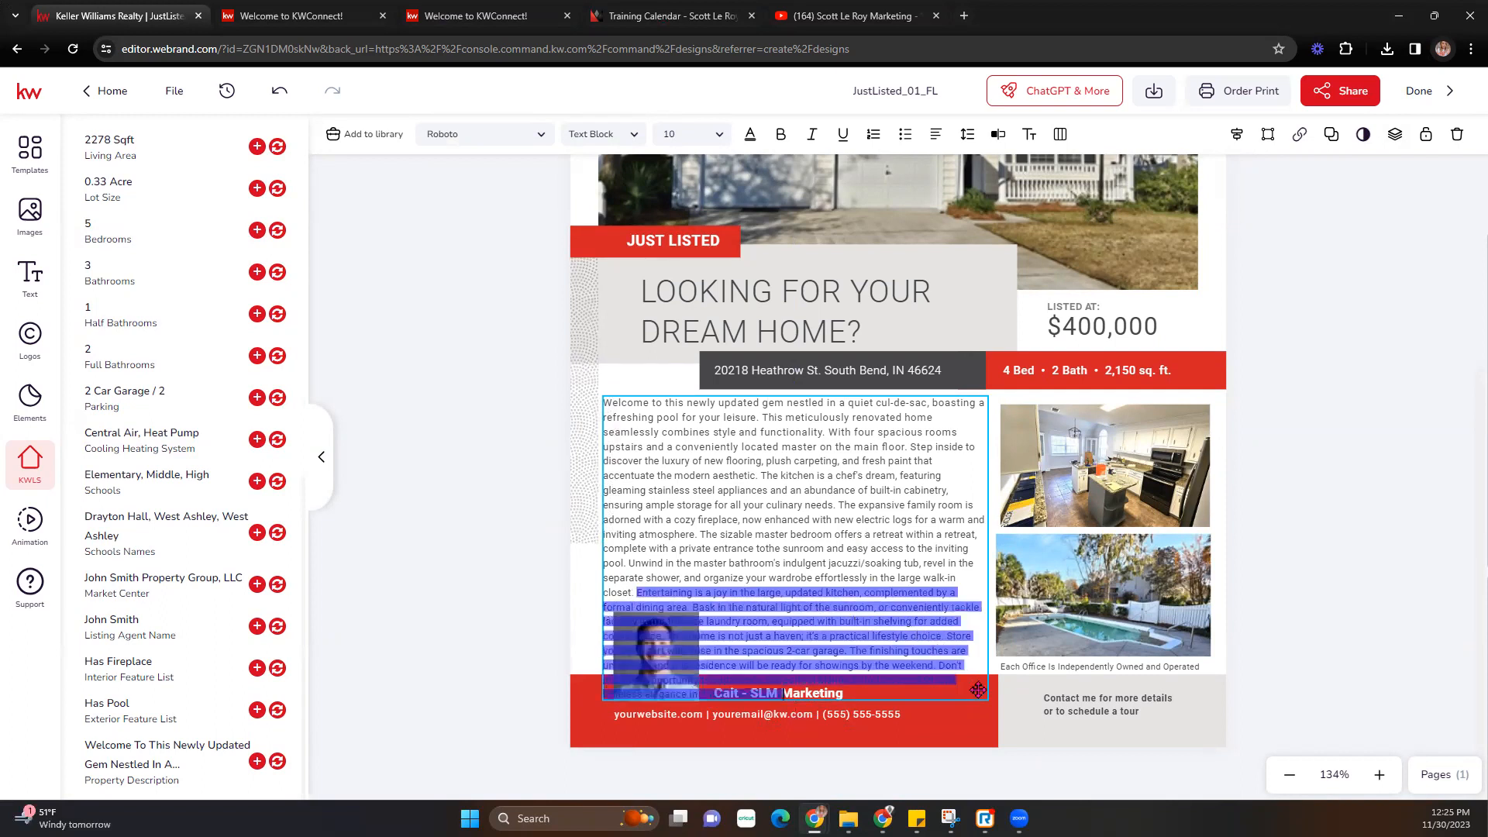
key("BackSpace")
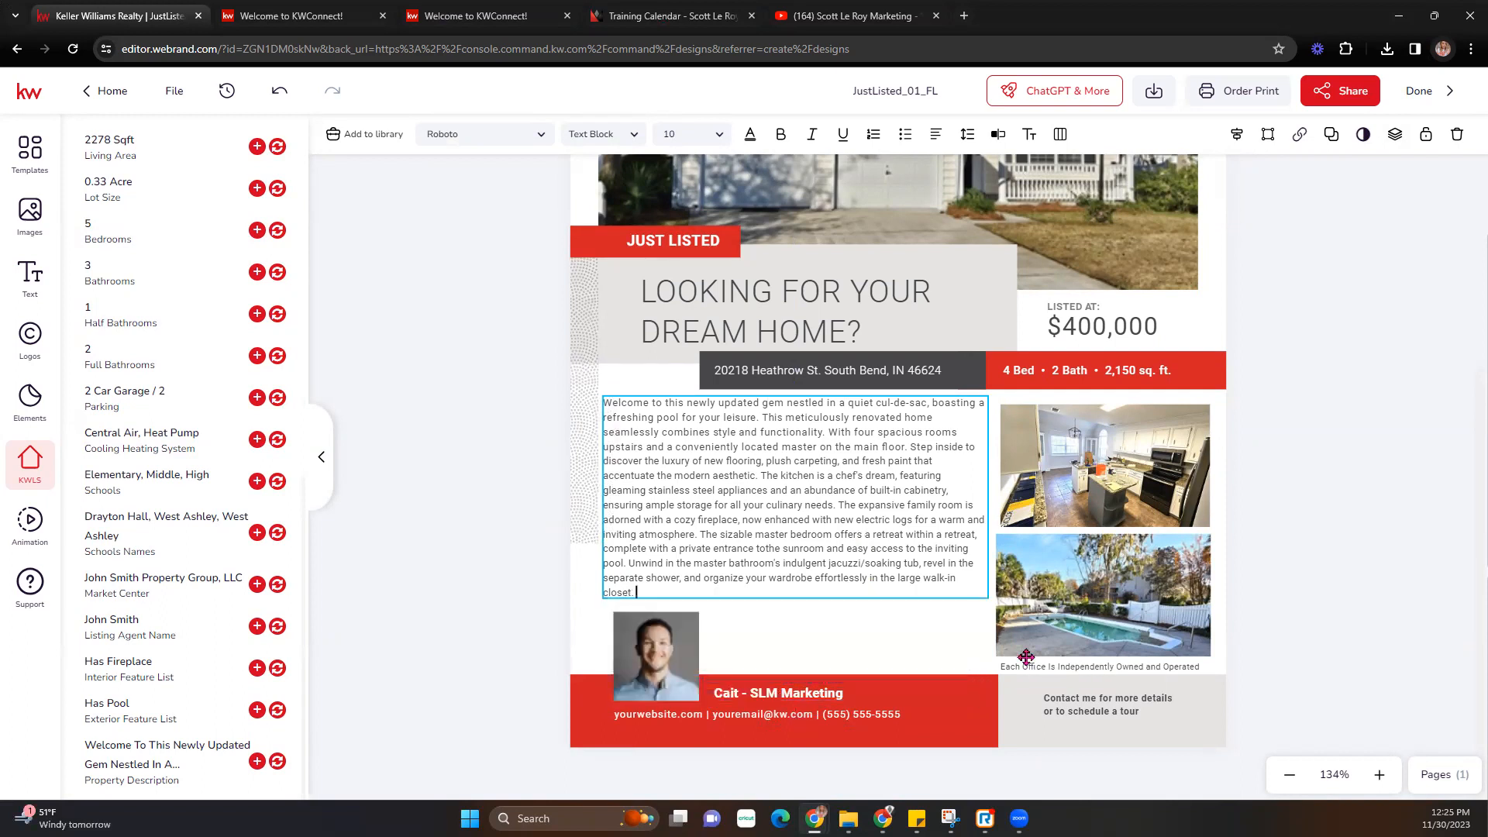
key("Escape")
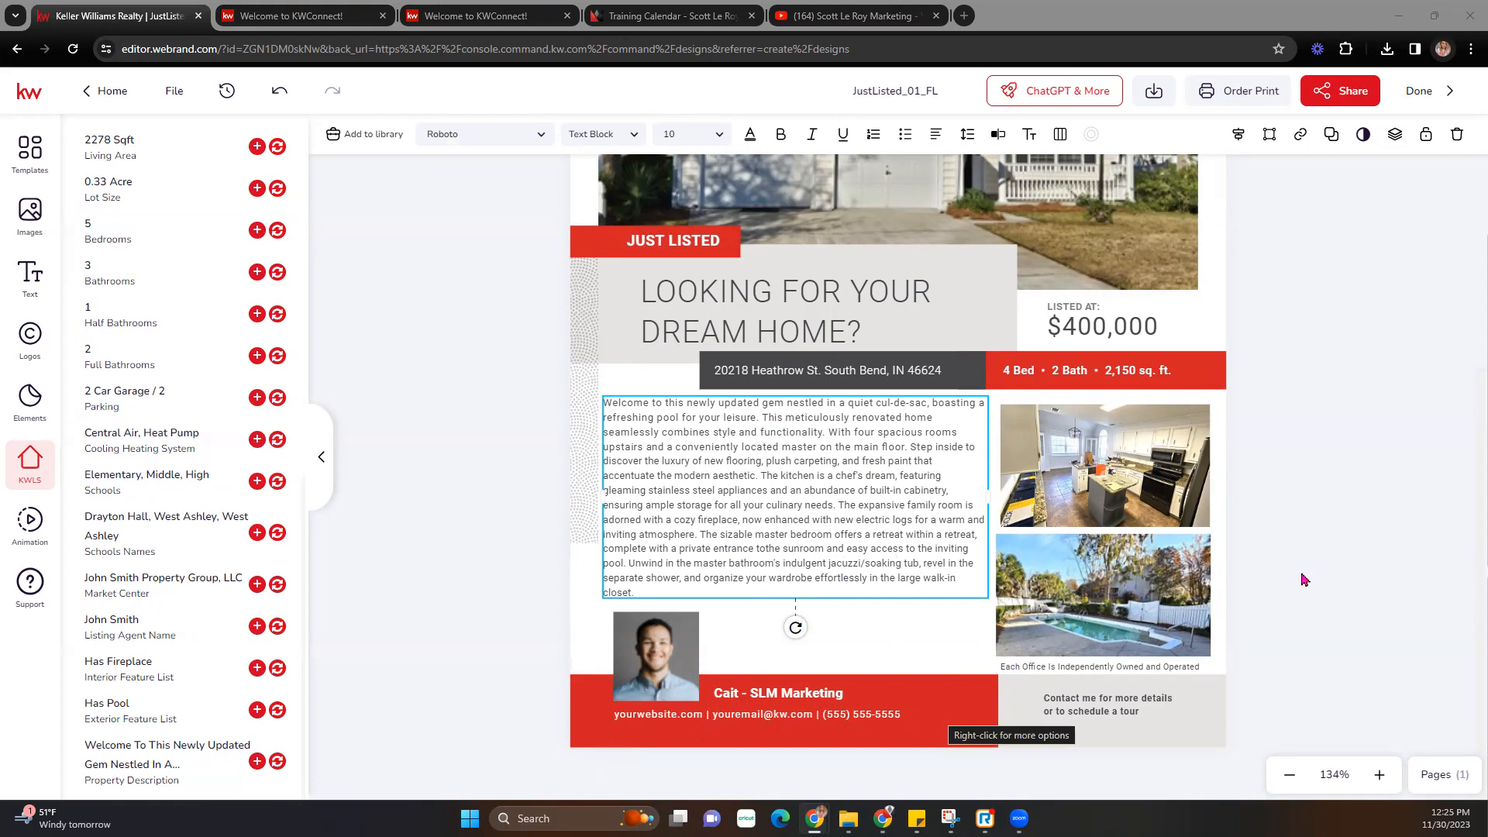
- Zoom out five levels to view the whole flyer
left_click(1289, 775)
left_click(1289, 775)
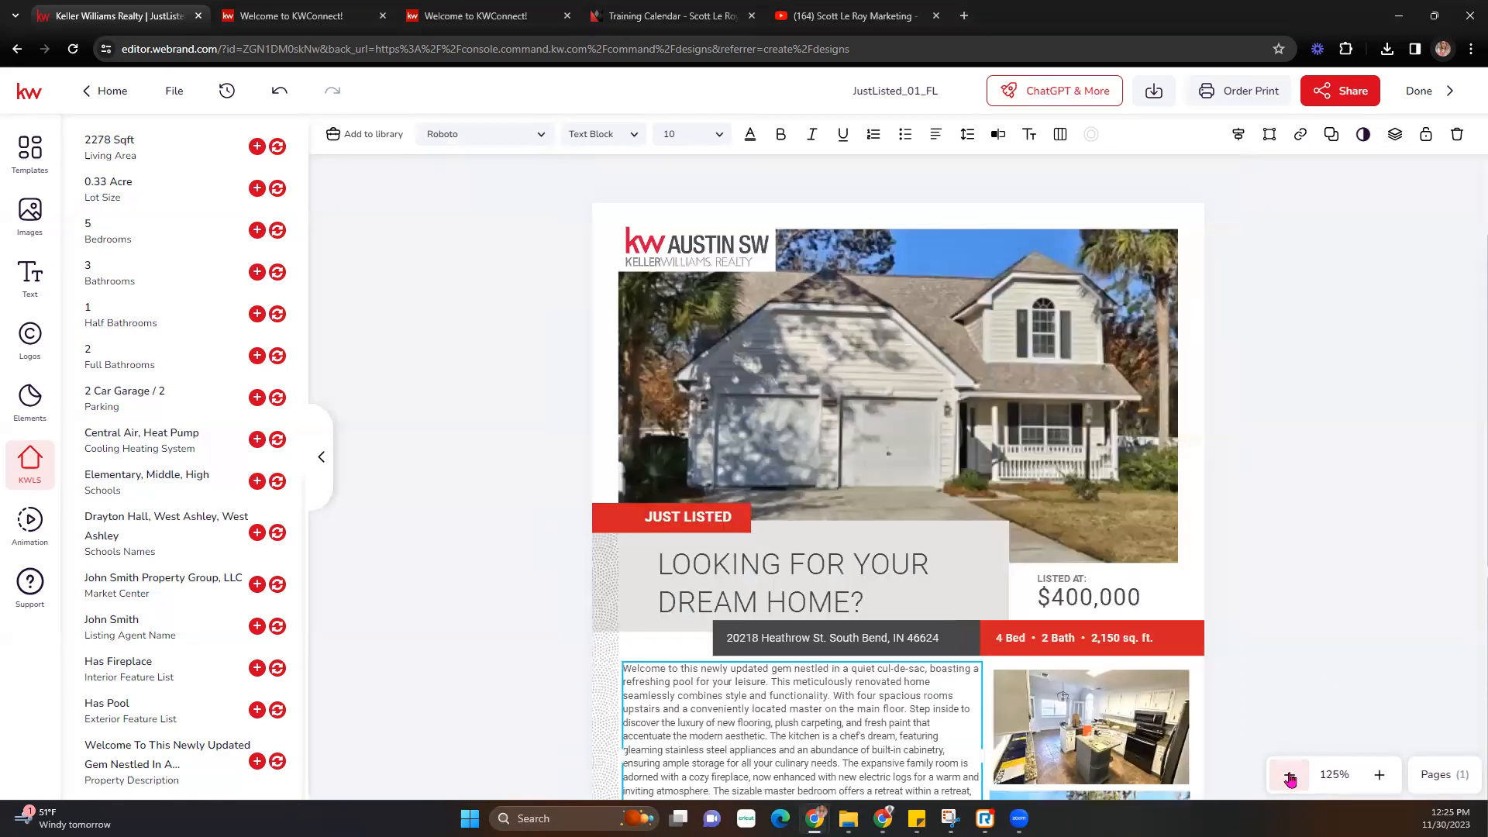
left_click(1289, 775)
left_click(1289, 775)
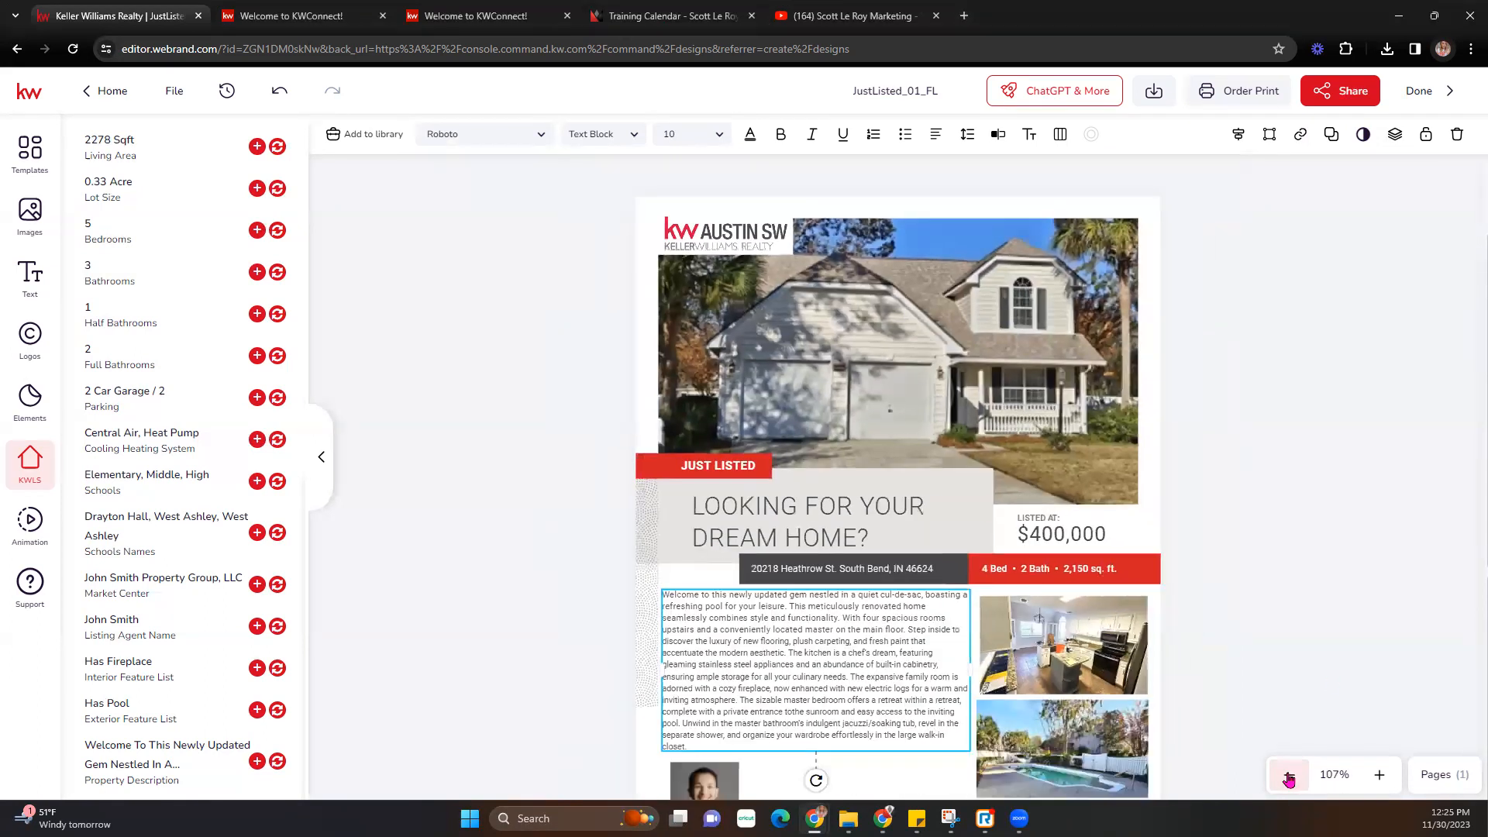
left_click(1290, 775)
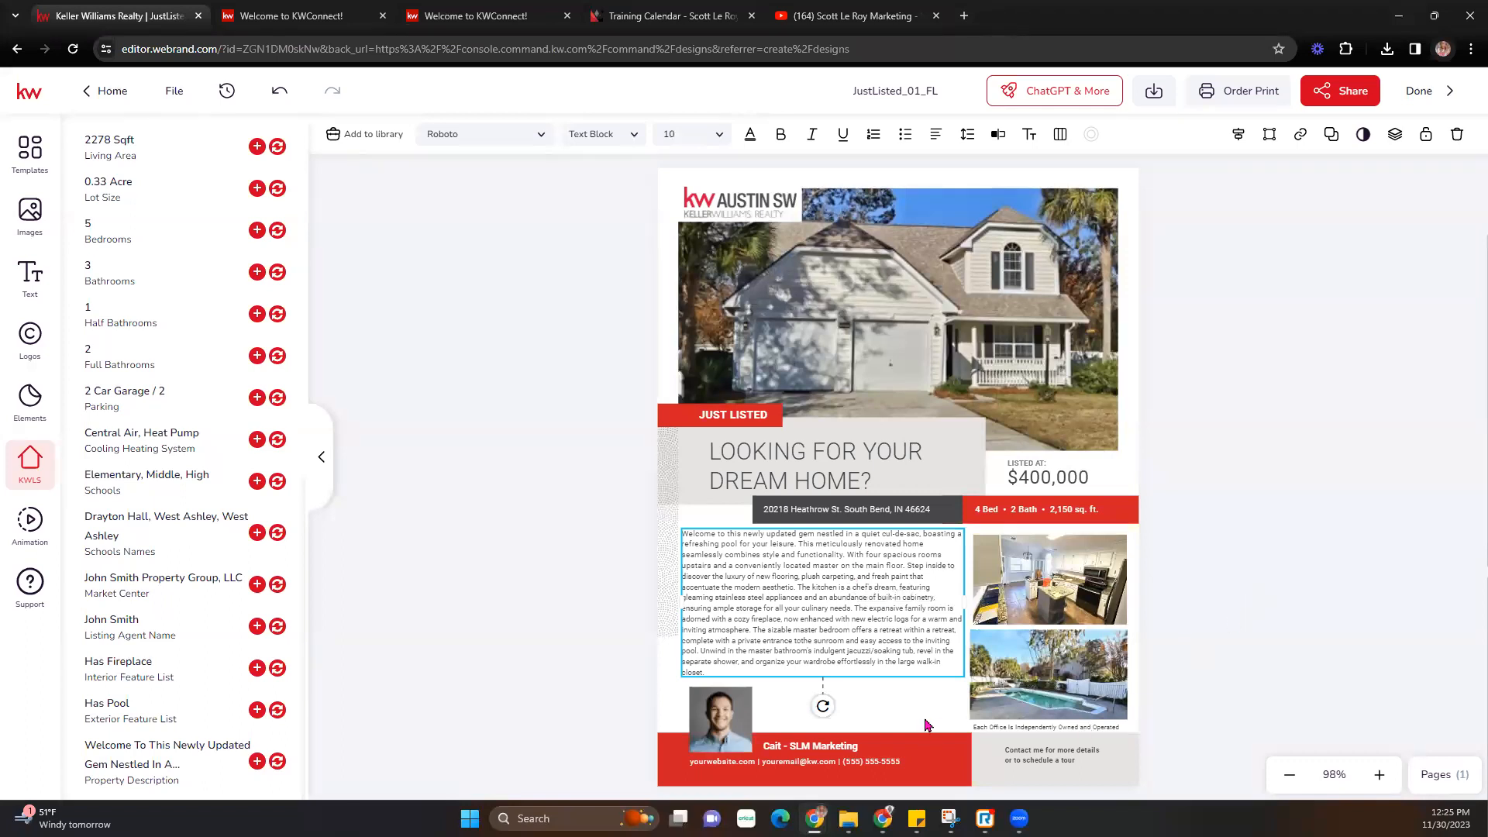
left_click(726, 719)
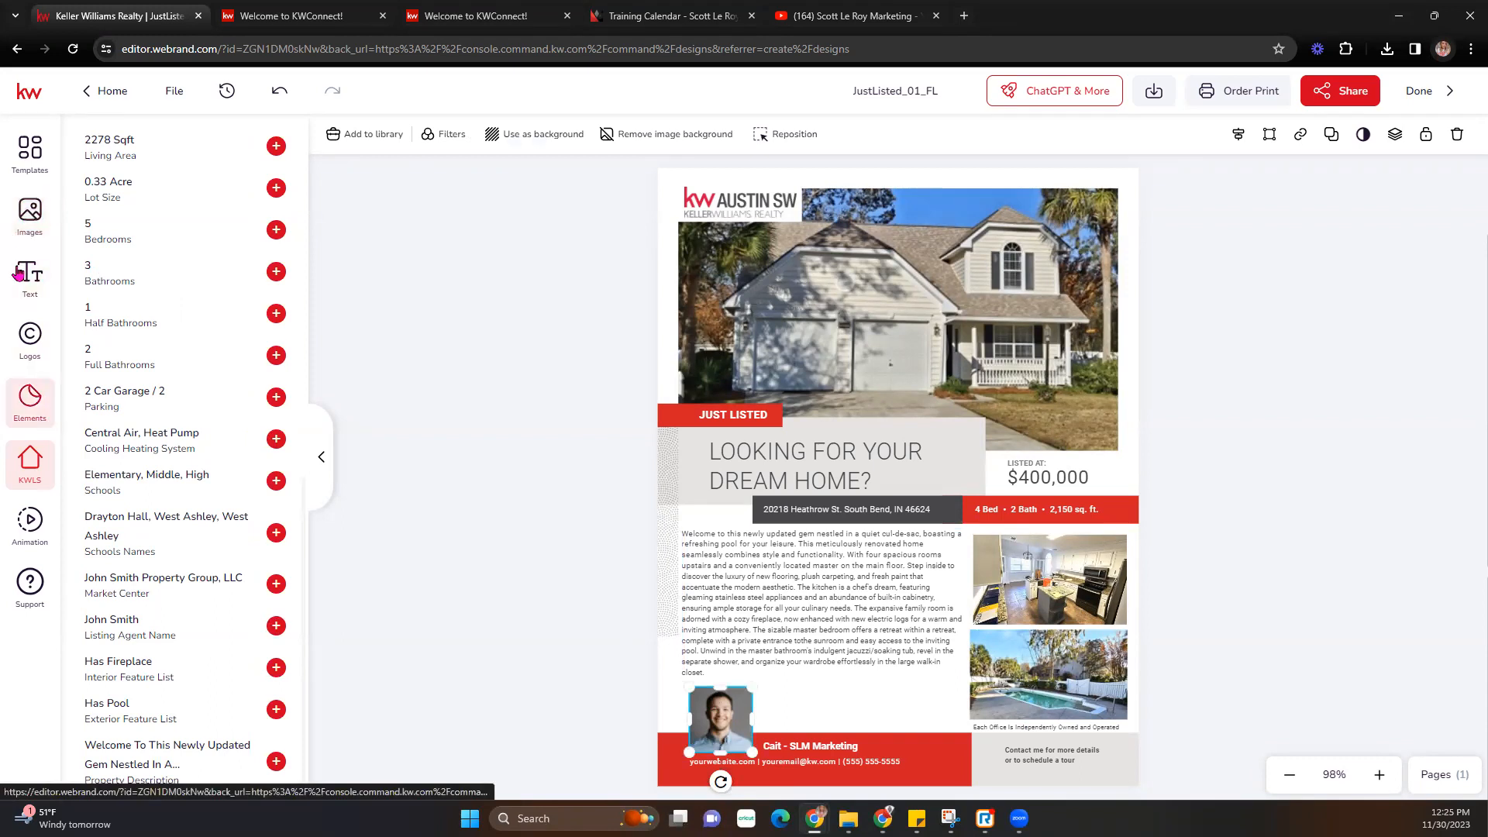
left_click(31, 215)
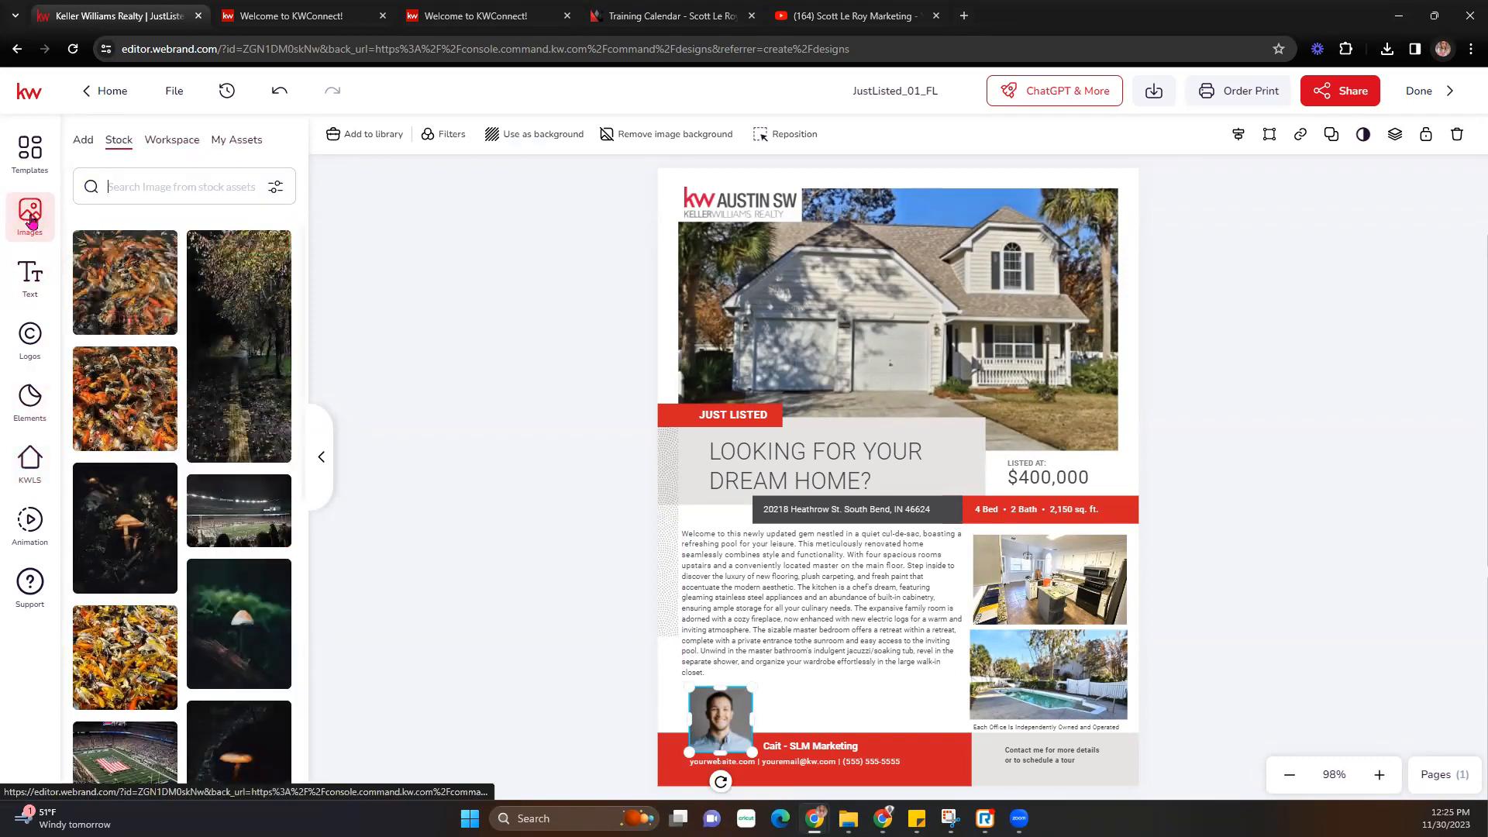
left_click(238, 142)
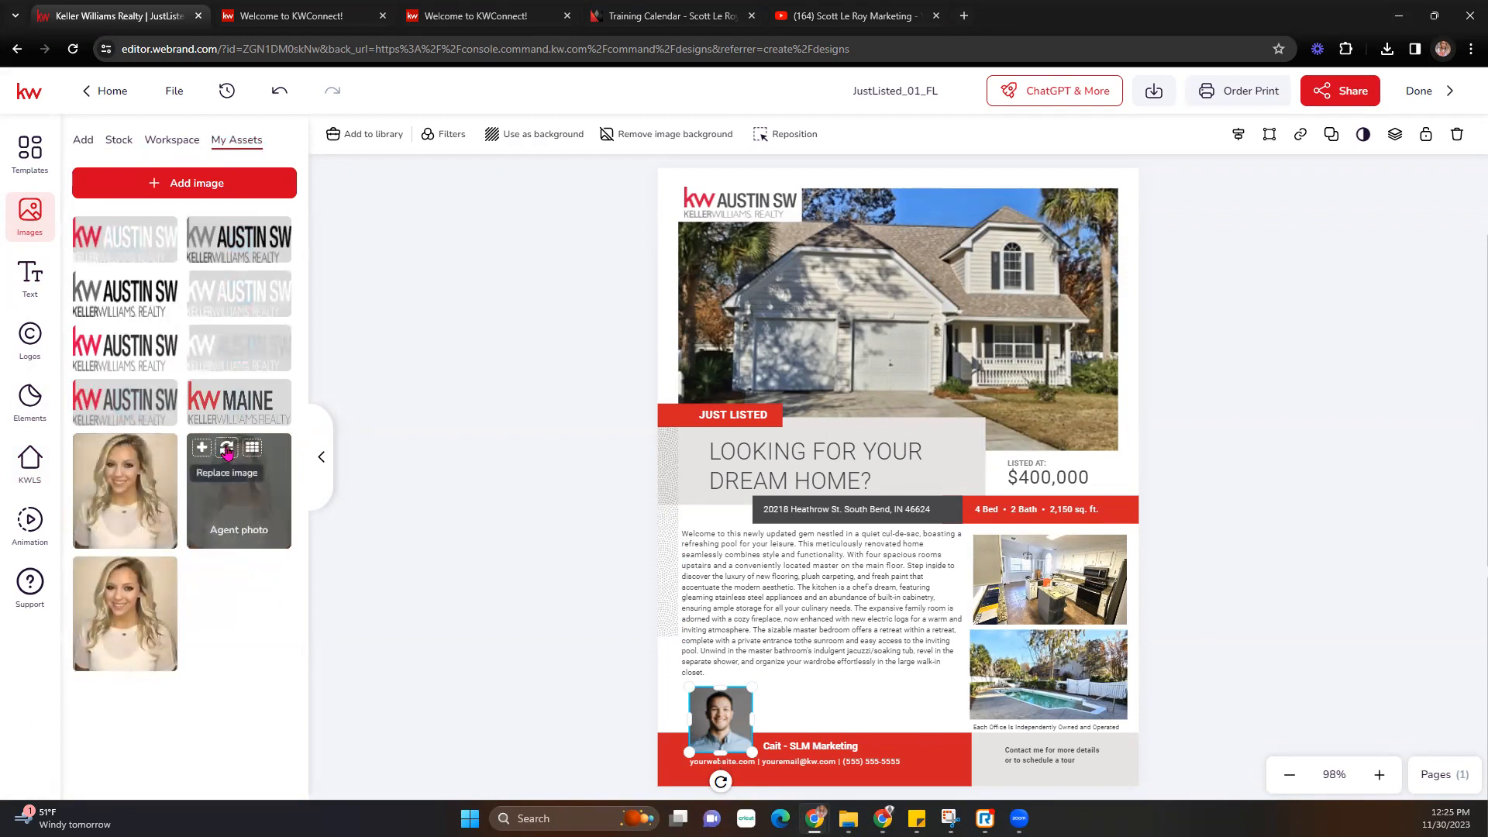
left_click(228, 451)
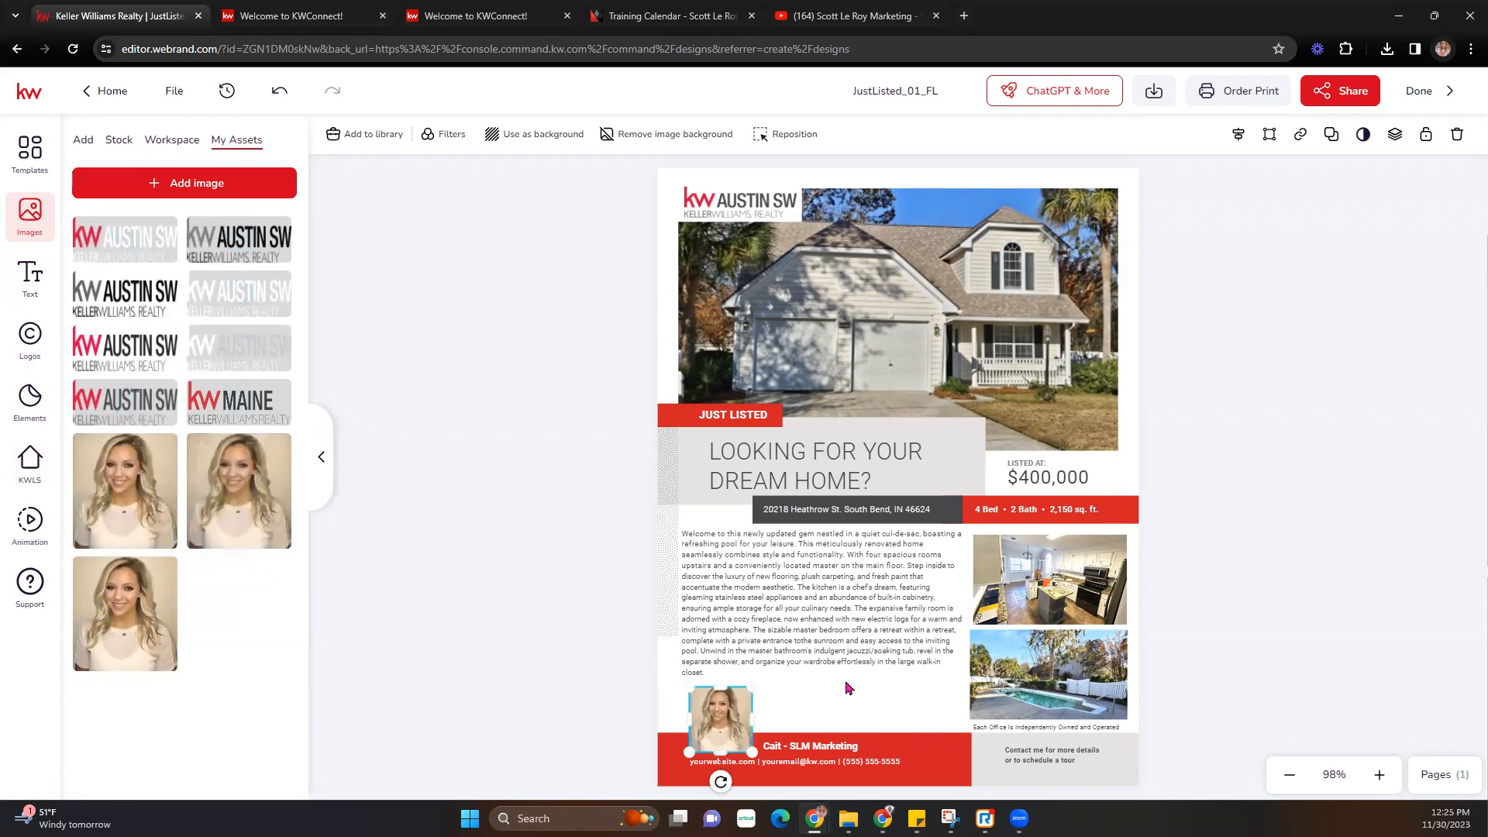
mouse_move(200, 500)
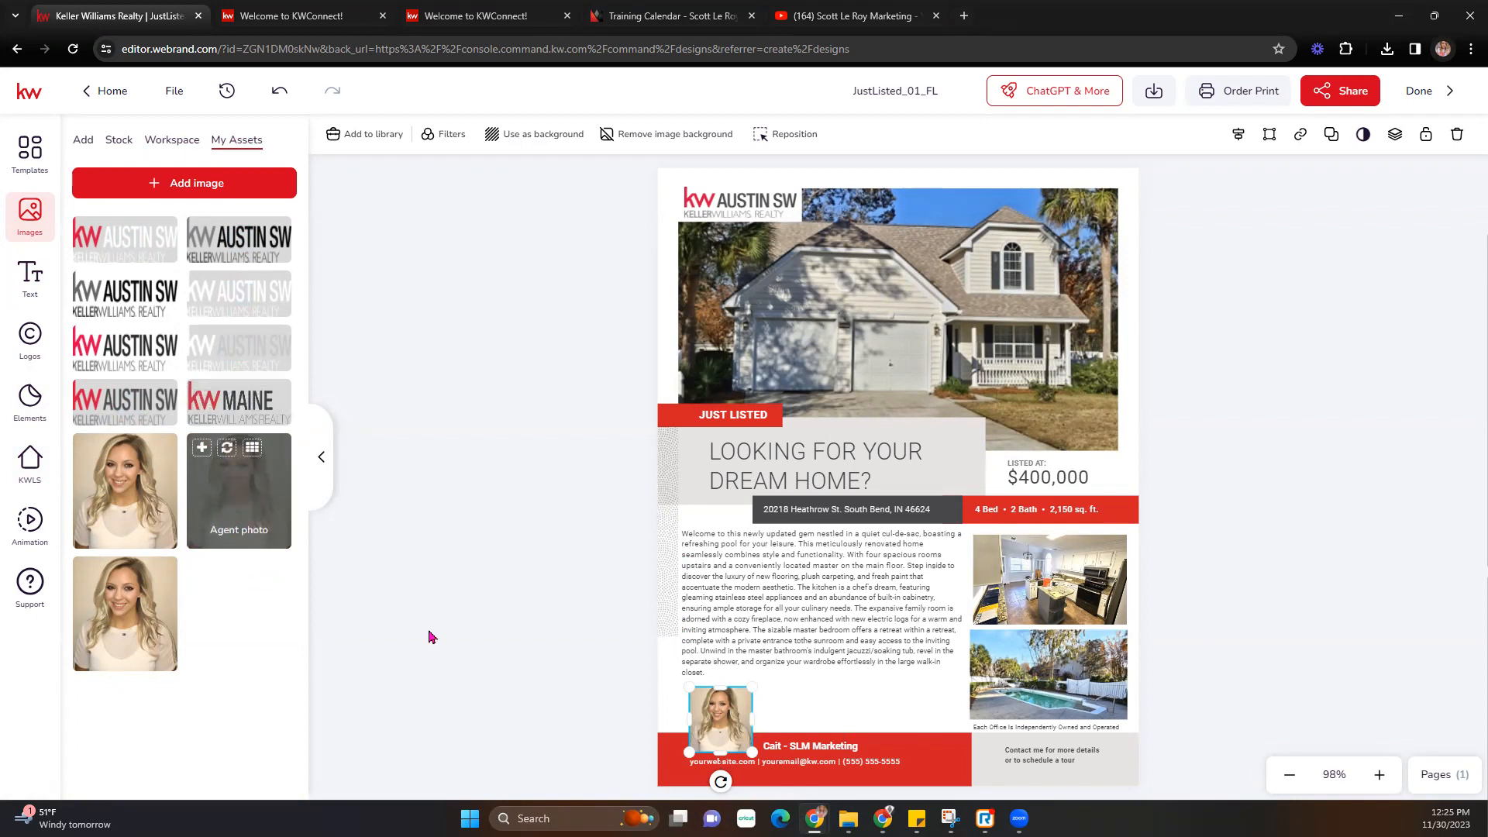
double_click(716, 717)
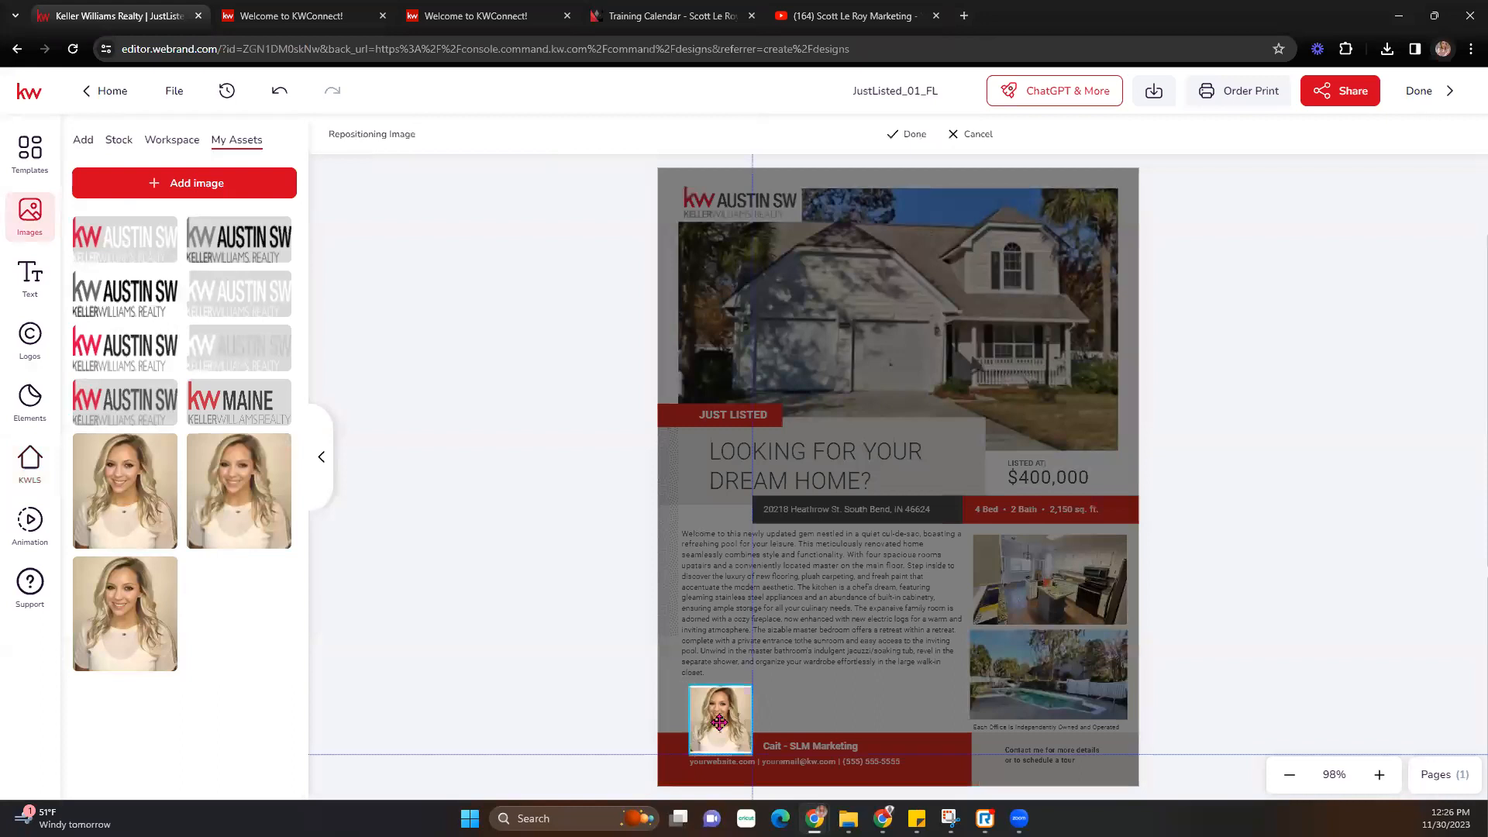
left_click(913, 135)
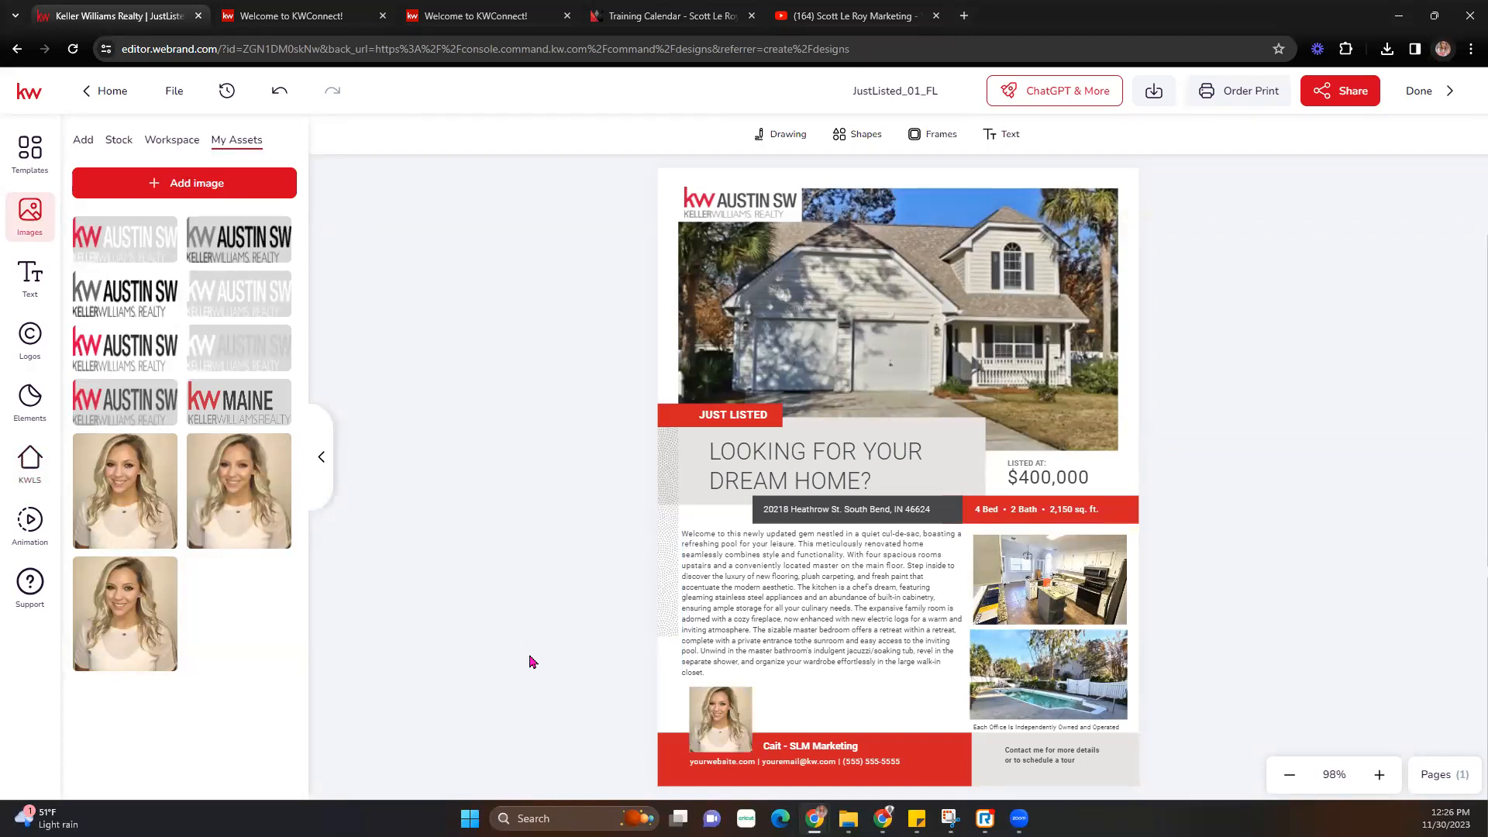
- Fill the address and bed/bath line from the listing's data, then undo those changes
double_click(841, 510)
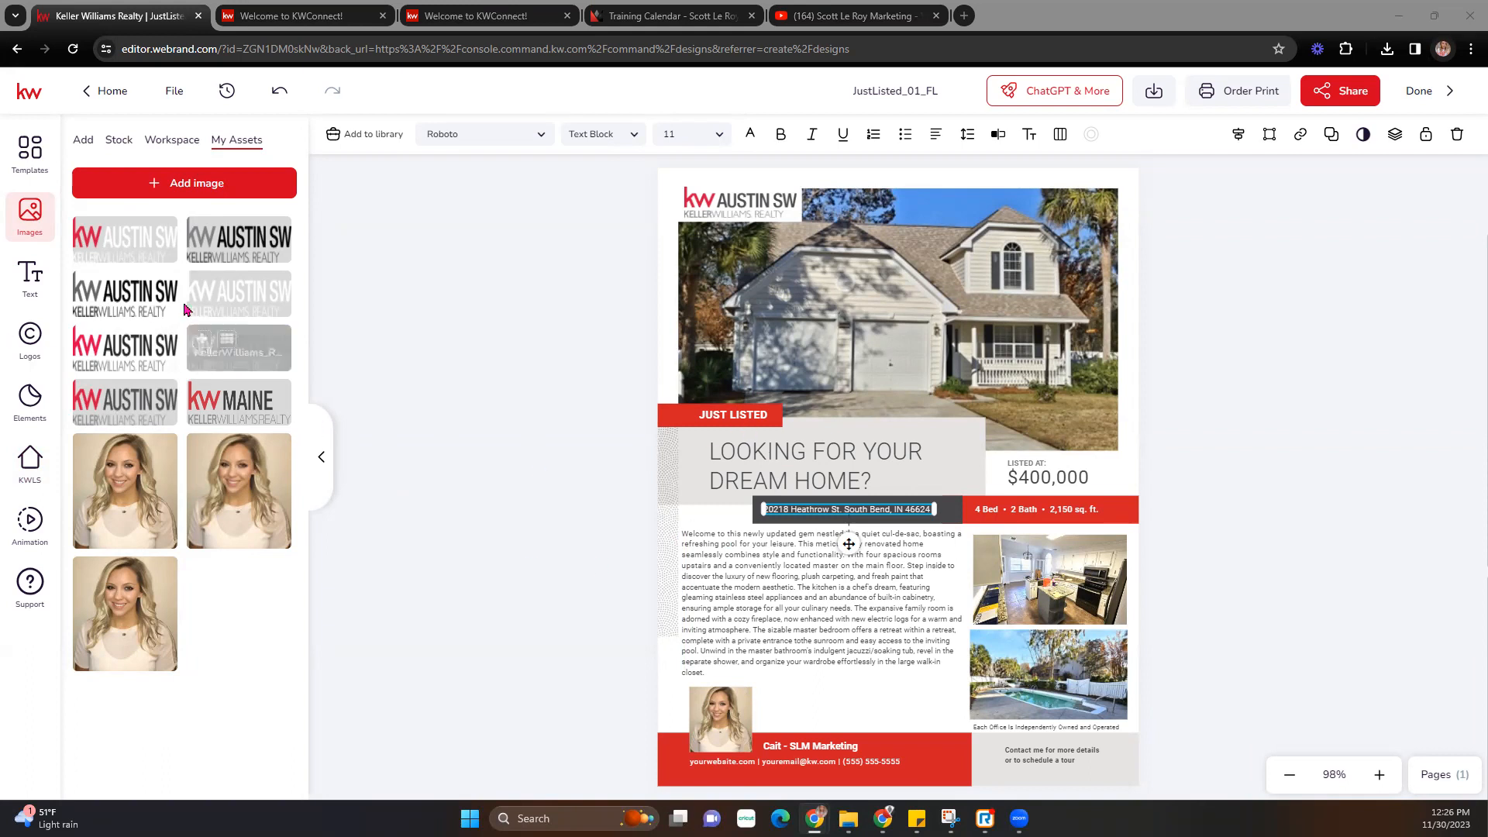
left_click(32, 464)
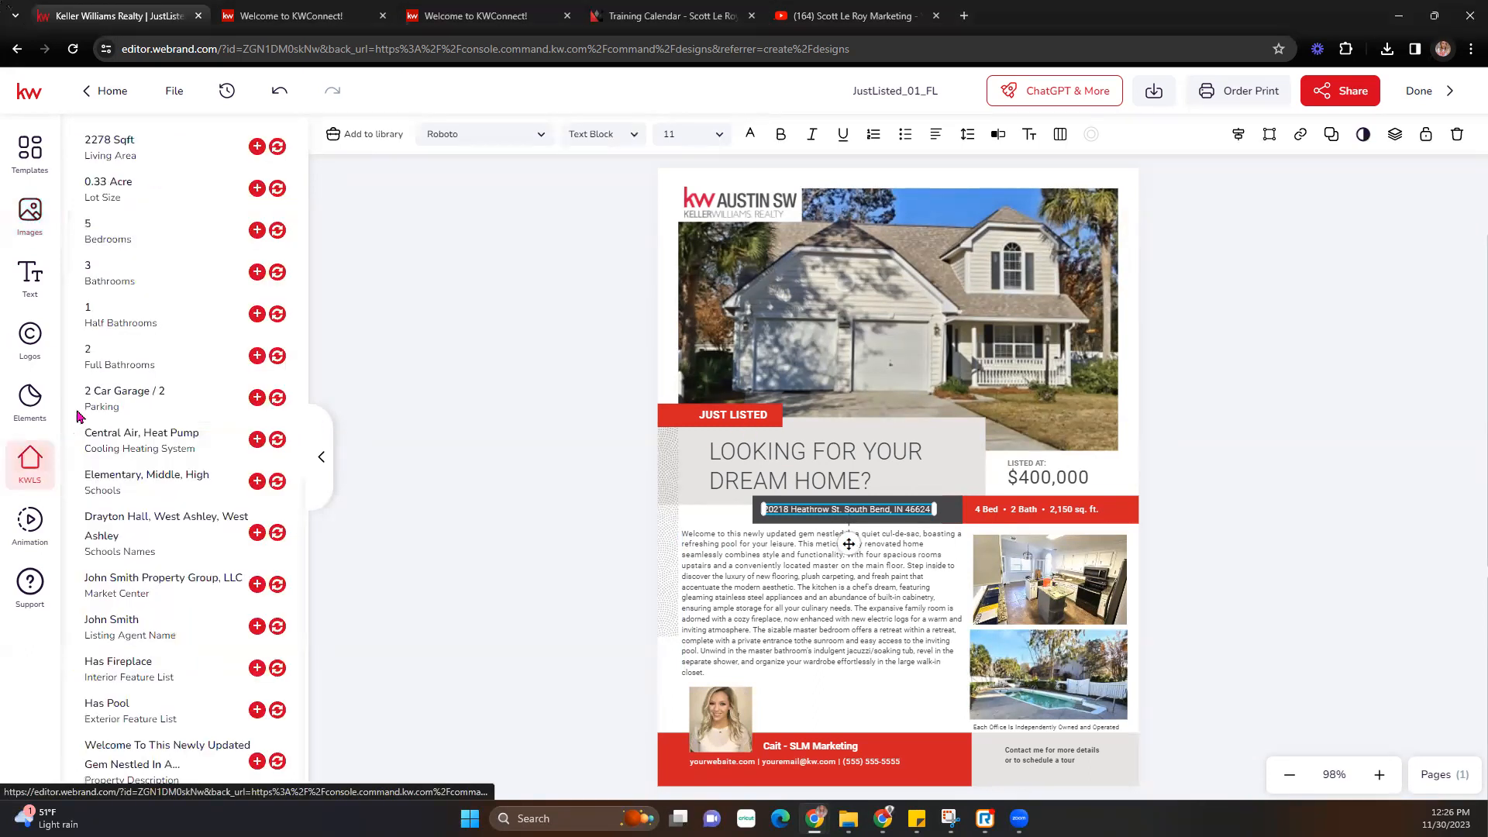
scroll(222, 517, "up", 10)
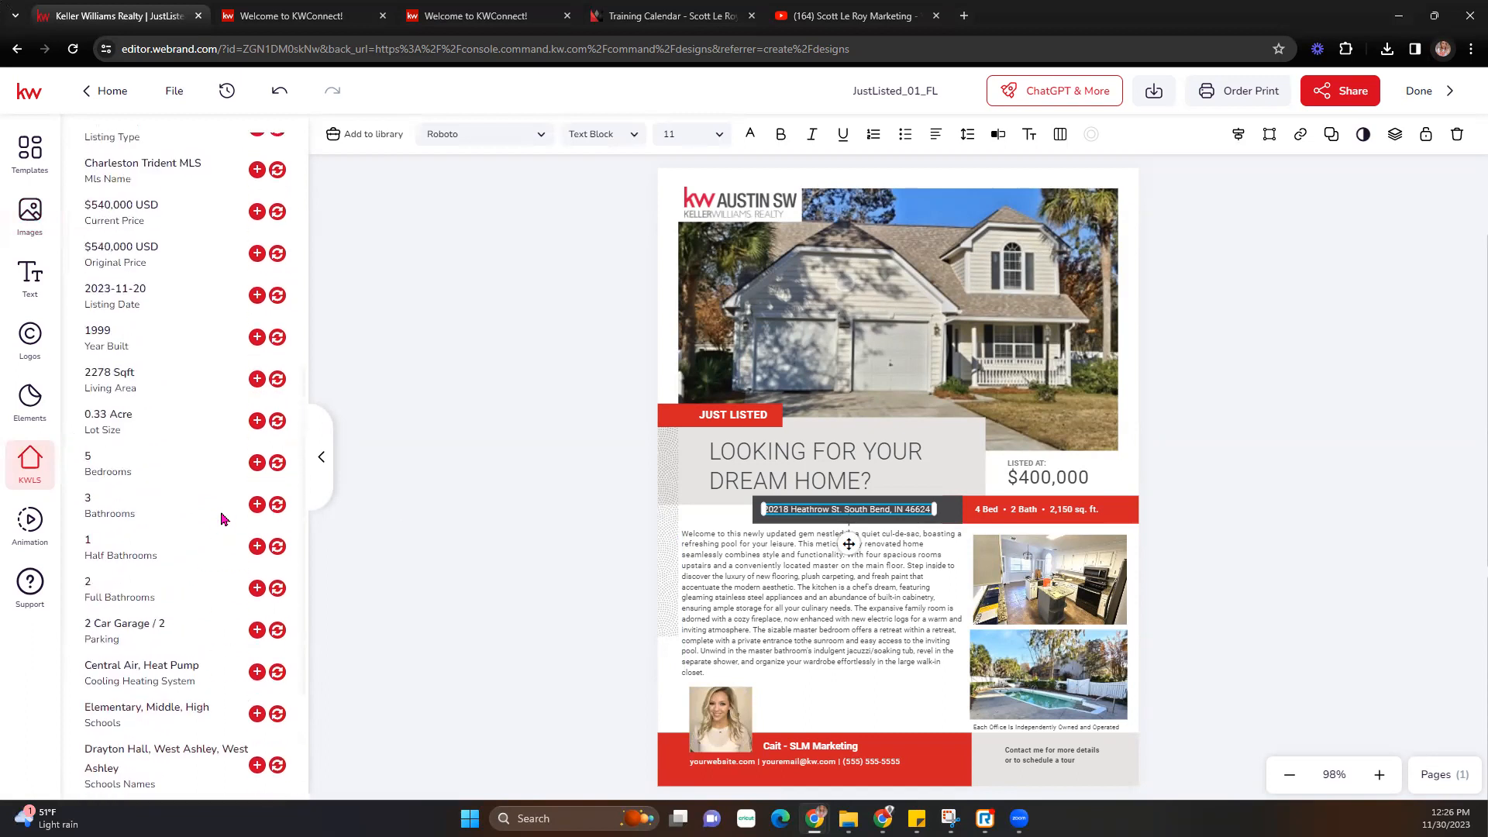
left_click(278, 464)
left_click(989, 513)
scroll(159, 590, "down", 3)
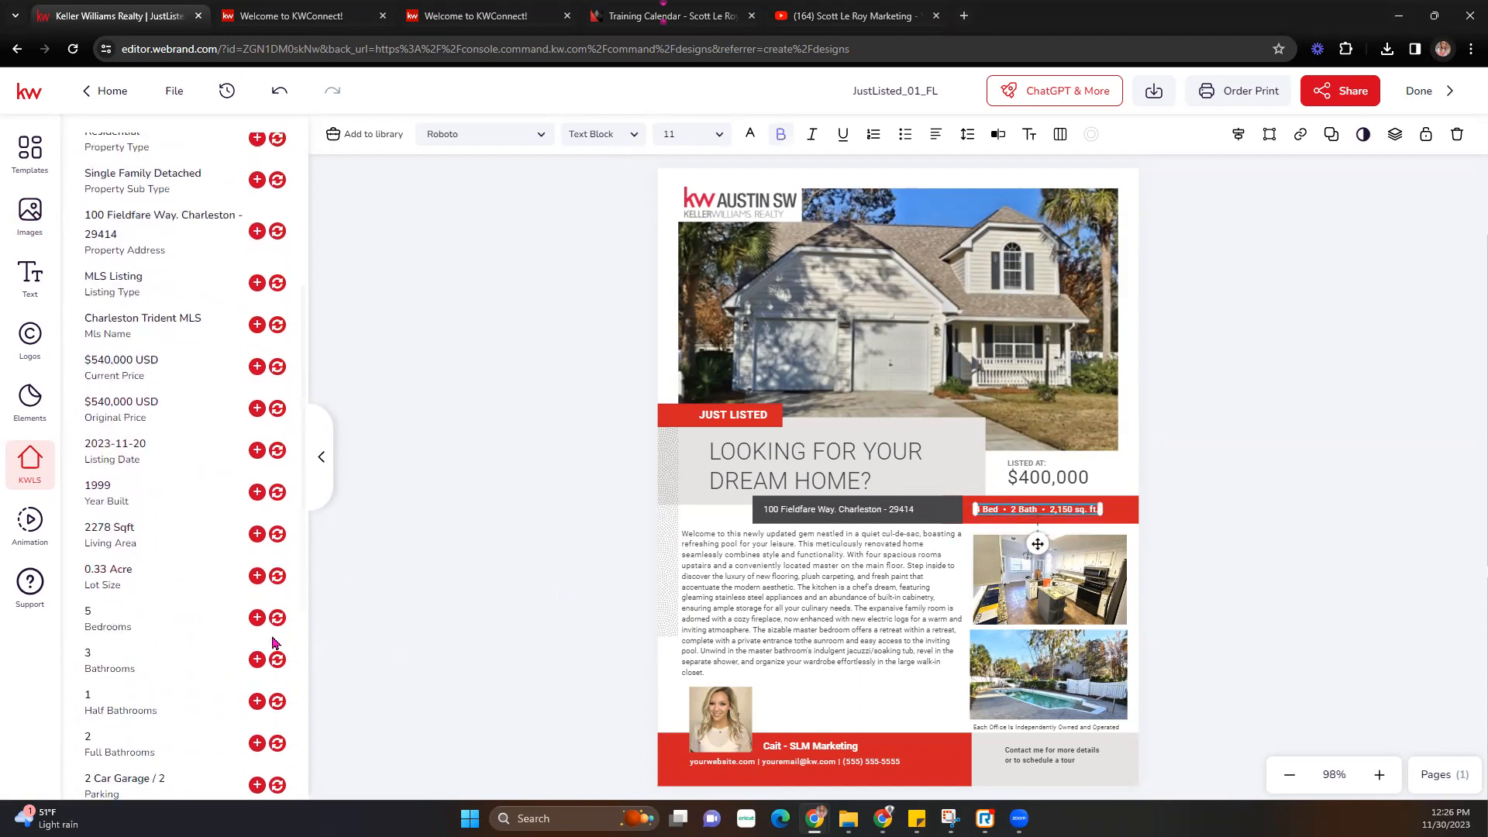
left_click(278, 618)
left_click(281, 95)
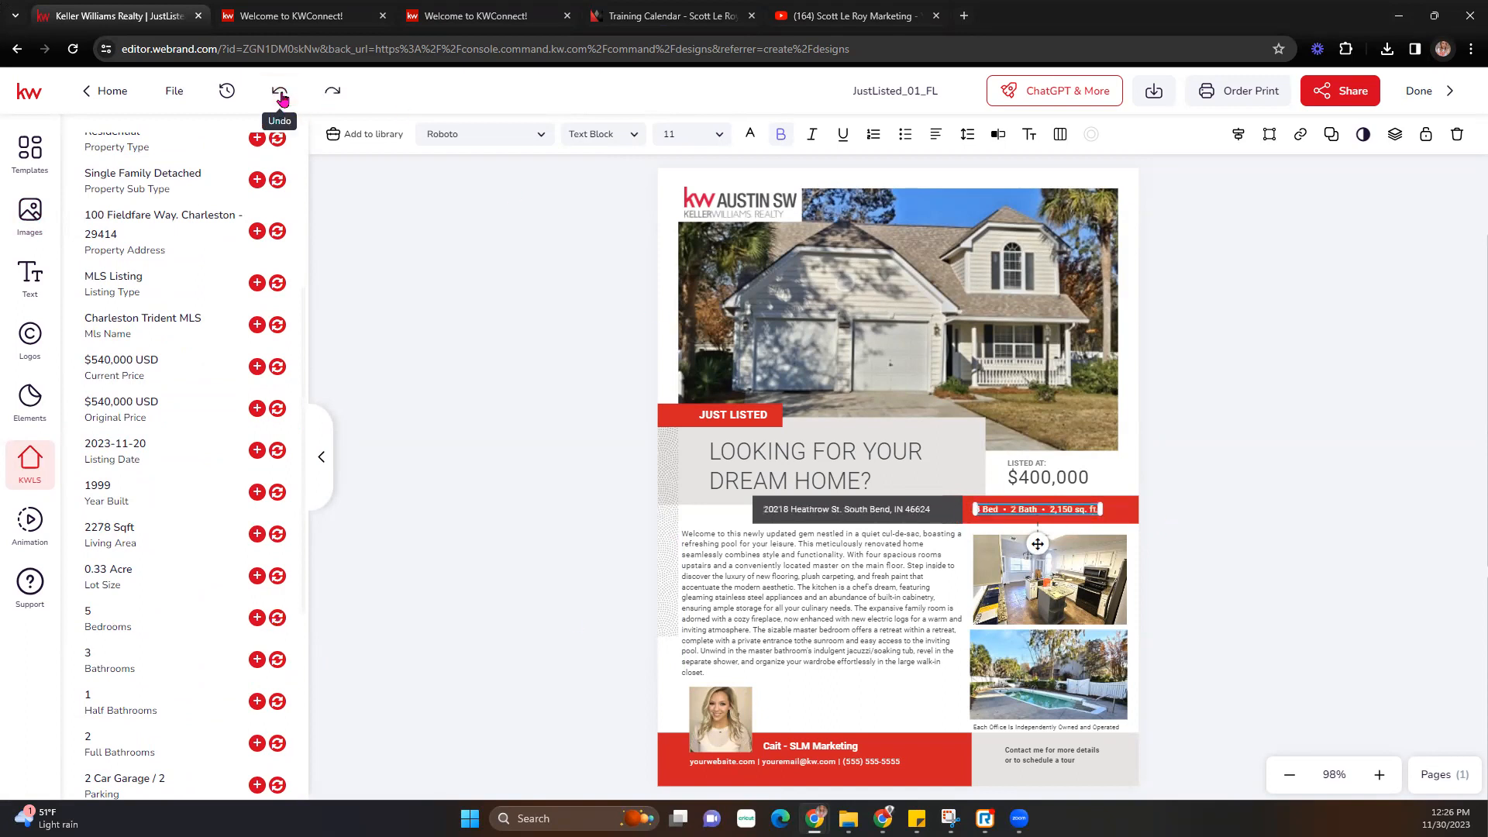
- Select the address text without changing it, then slightly resize the bed and bath details block
double_click(995, 513)
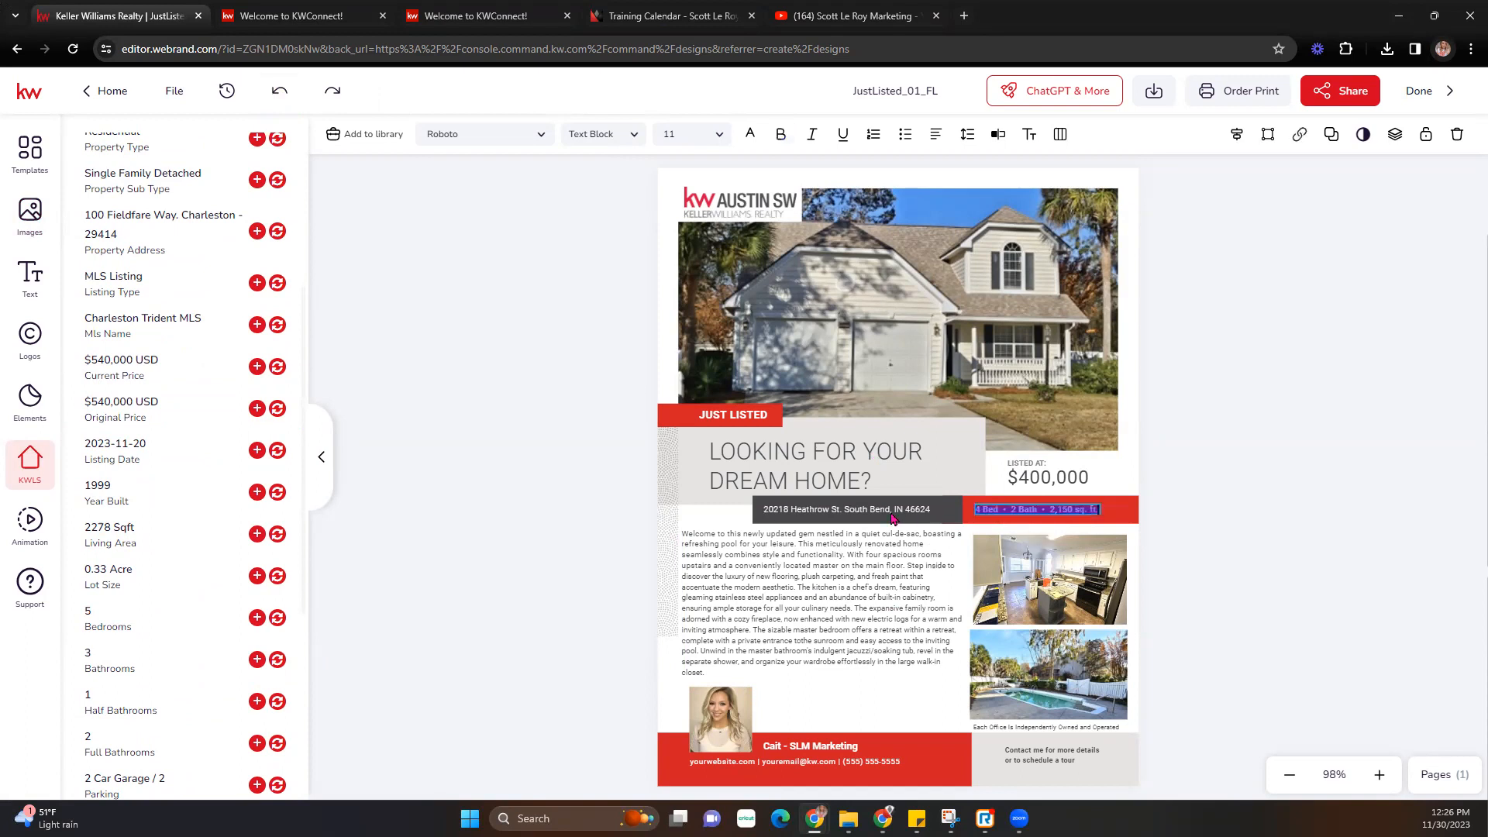
left_click(871, 513)
double_click(871, 510)
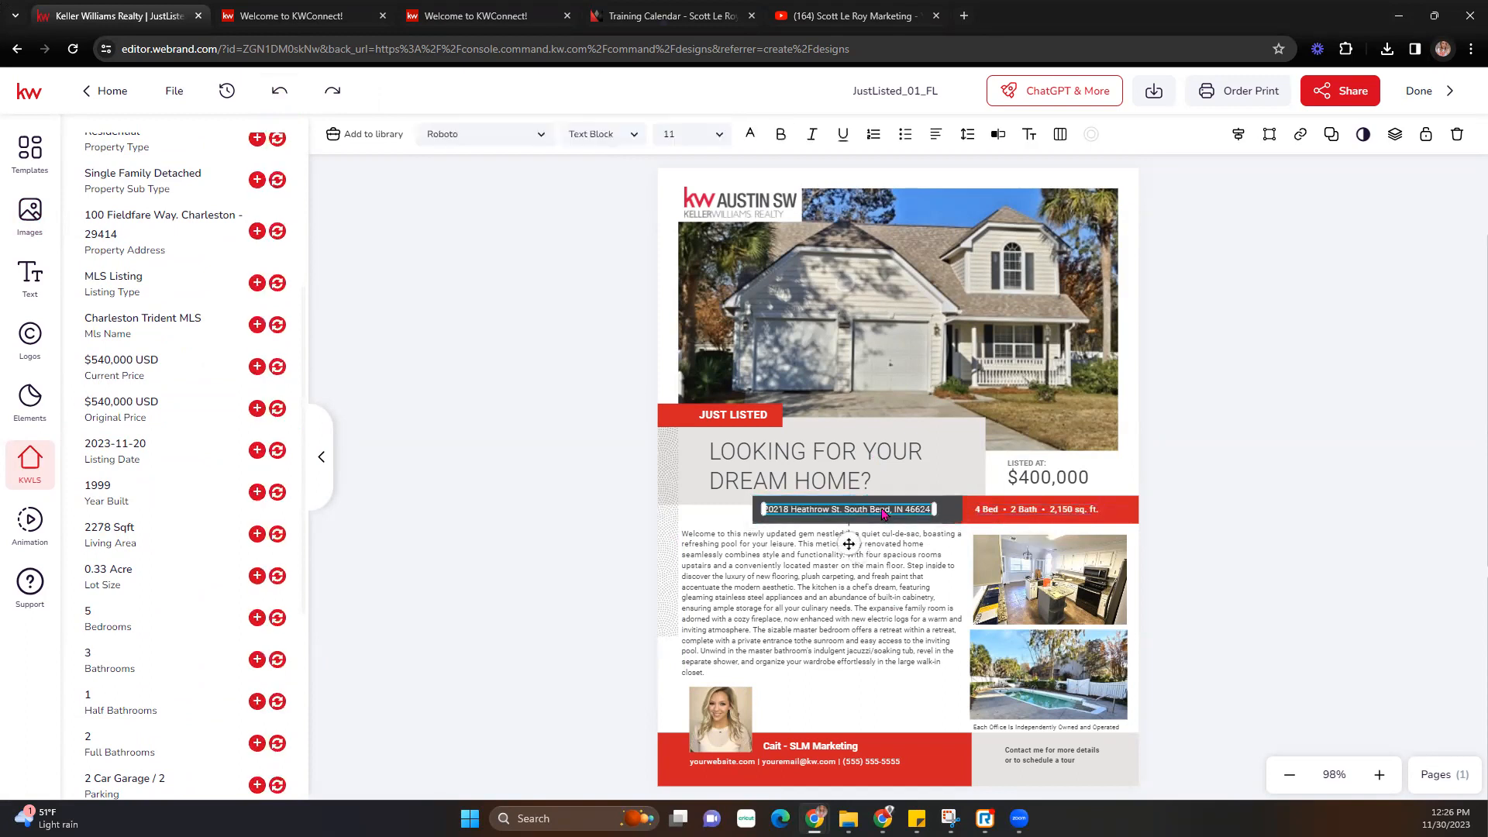
scroll(251, 519, "up", 3)
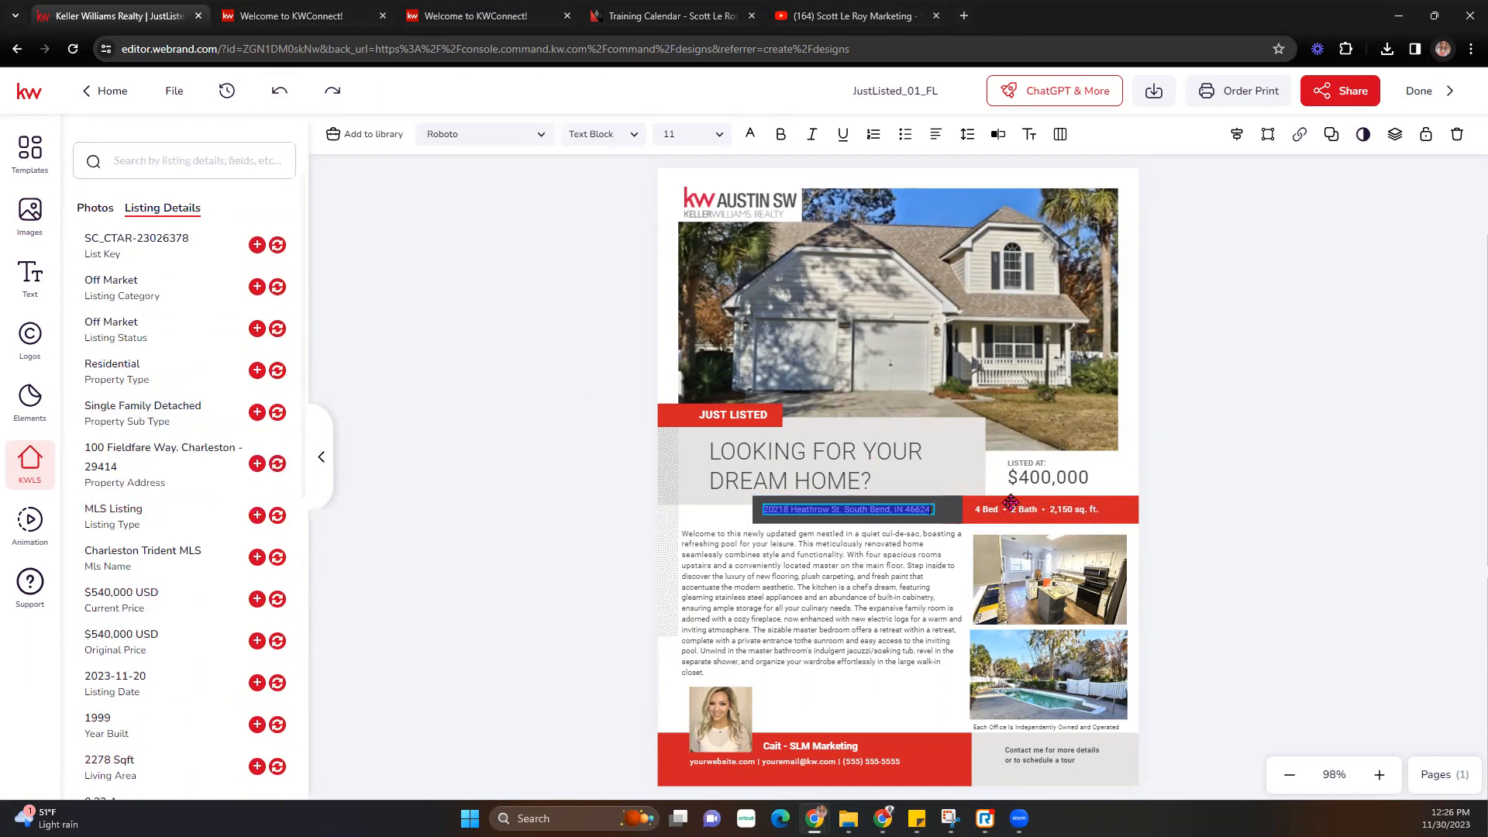
scroll(221, 560, "down", 3)
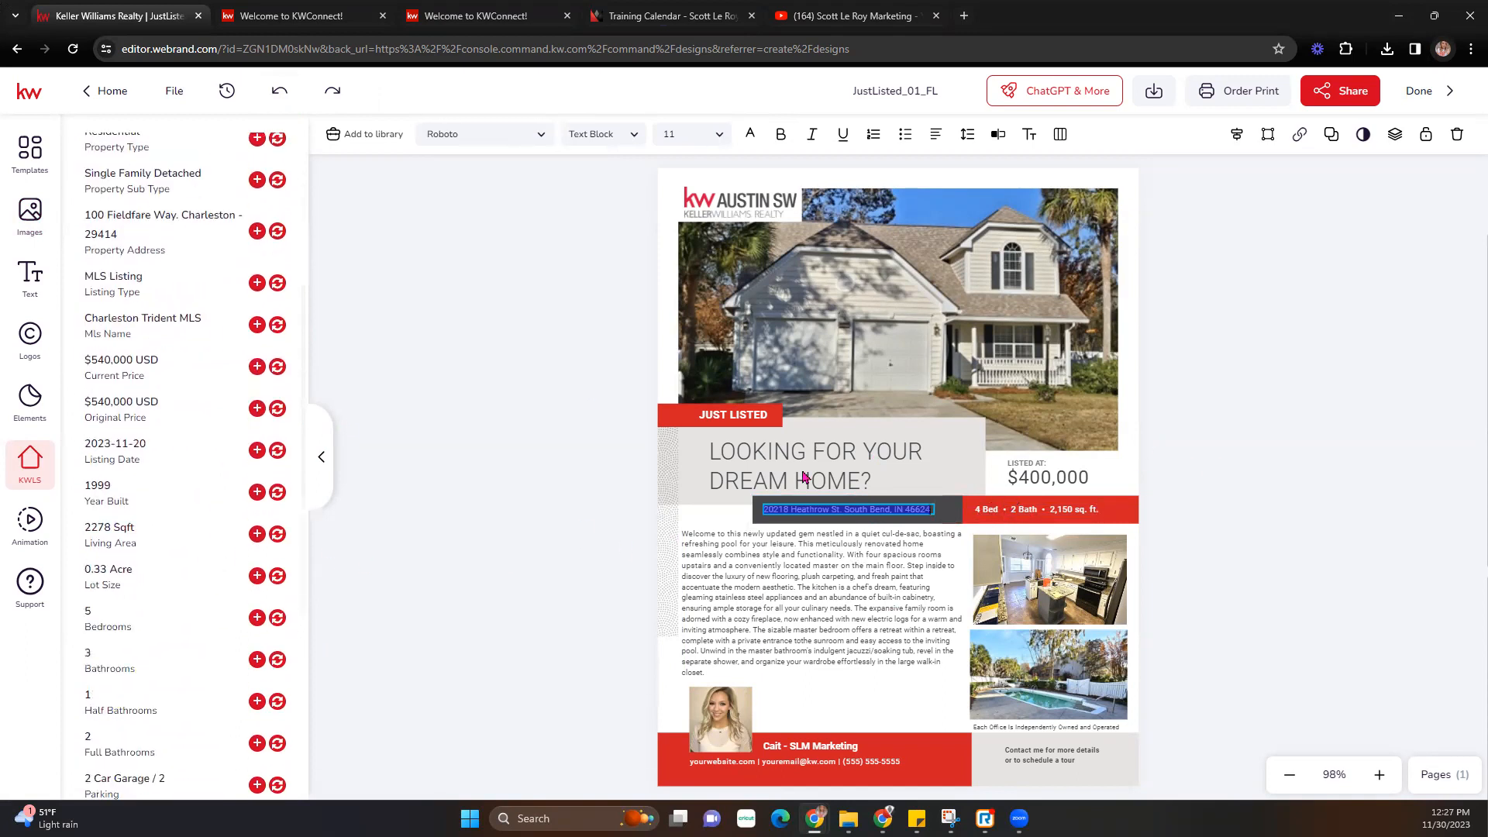
key("Escape")
left_click(991, 515)
left_click_drag(990, 508, 998, 509)
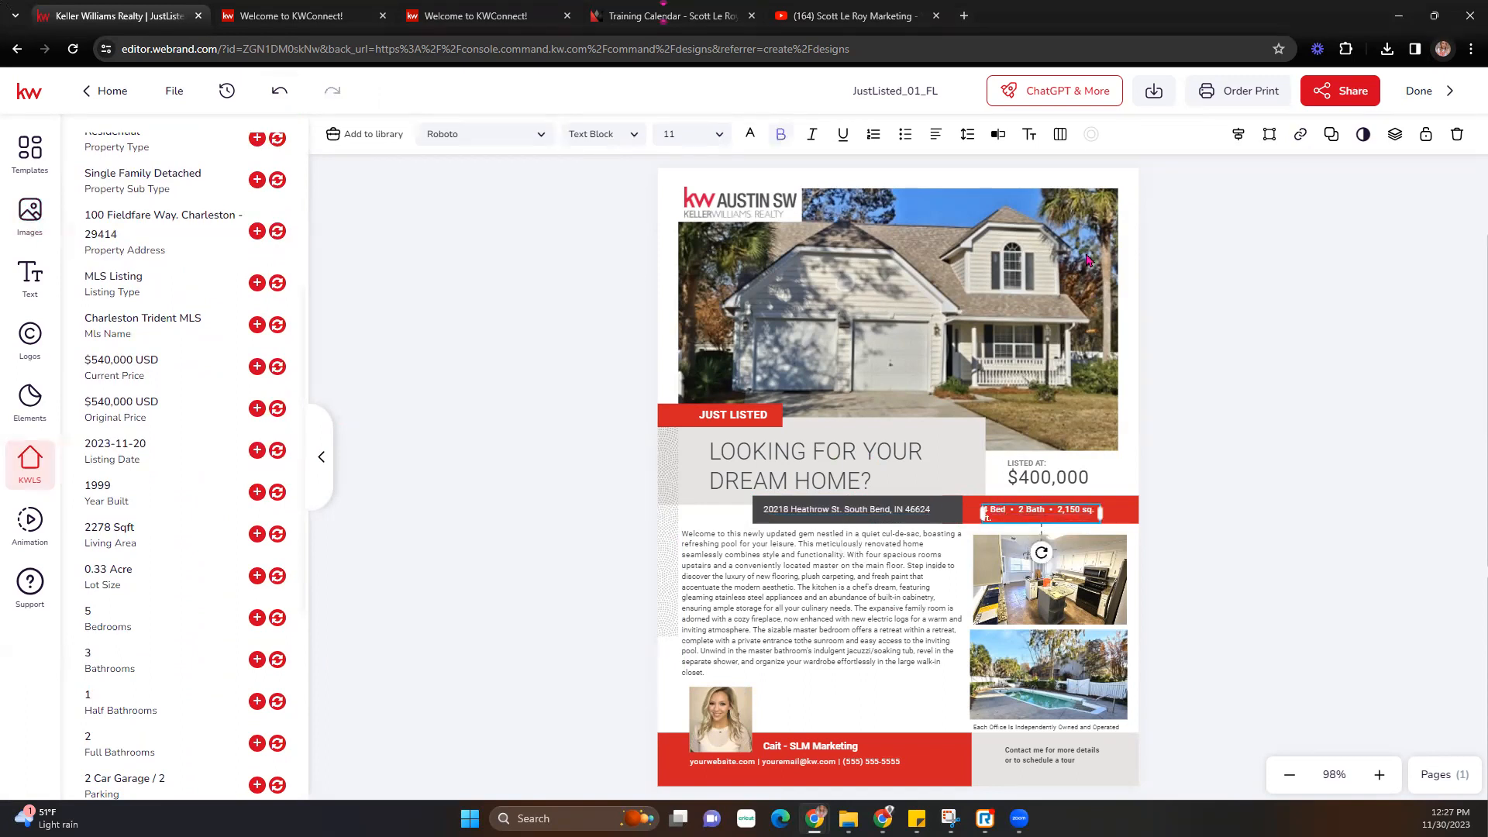
- Undo the accidental resize, then change the details line to 5 Bed • 3 Bath • 2,150 sq. ft. and save
left_click(280, 91)
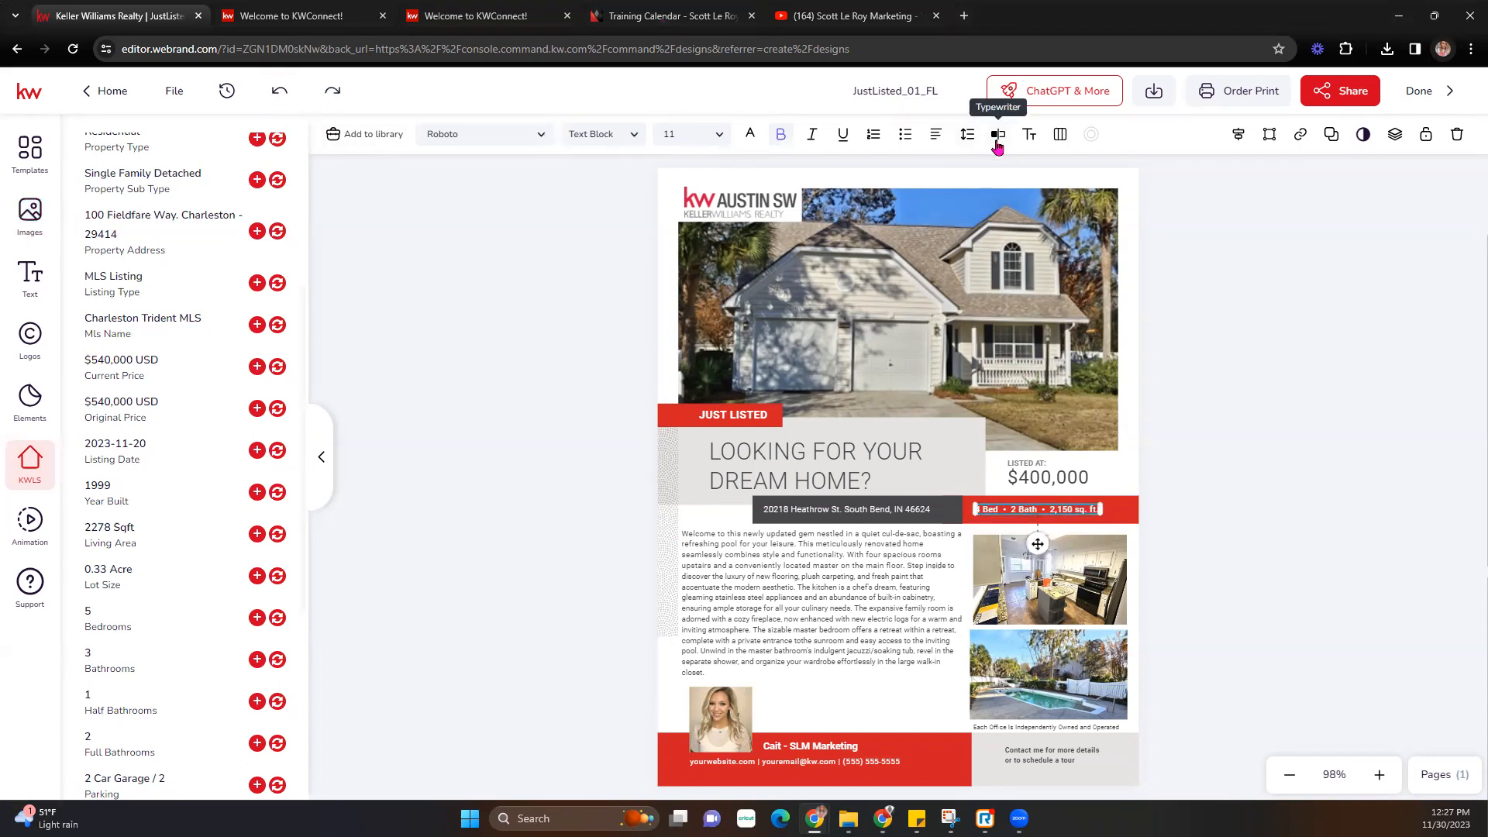
left_click(998, 135)
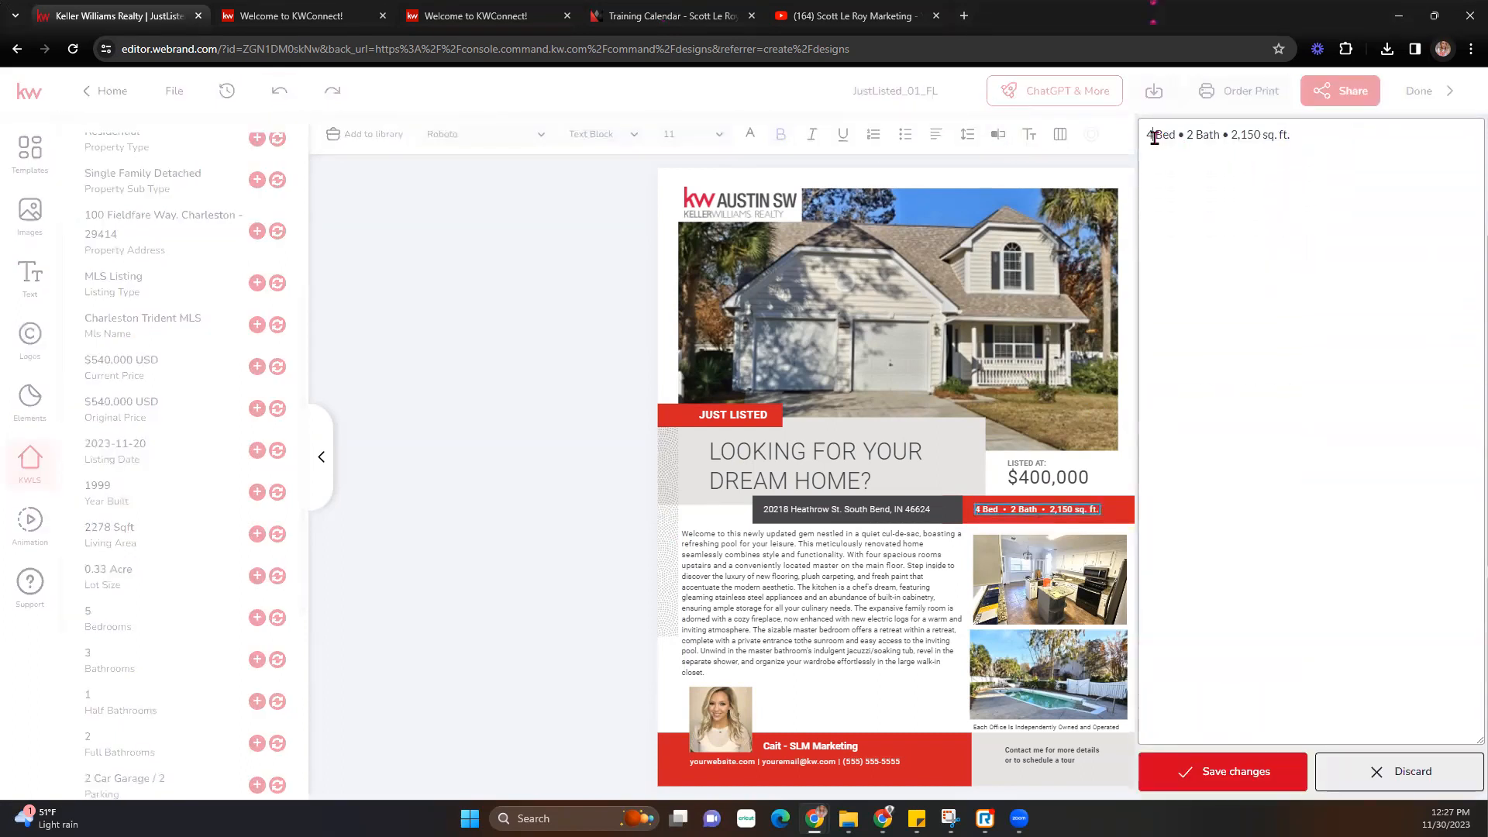
key("BackSpace")
key("BackSpace")
type("5")
left_click(1194, 135)
key("BackSpace")
type("3")
left_click(1282, 779)
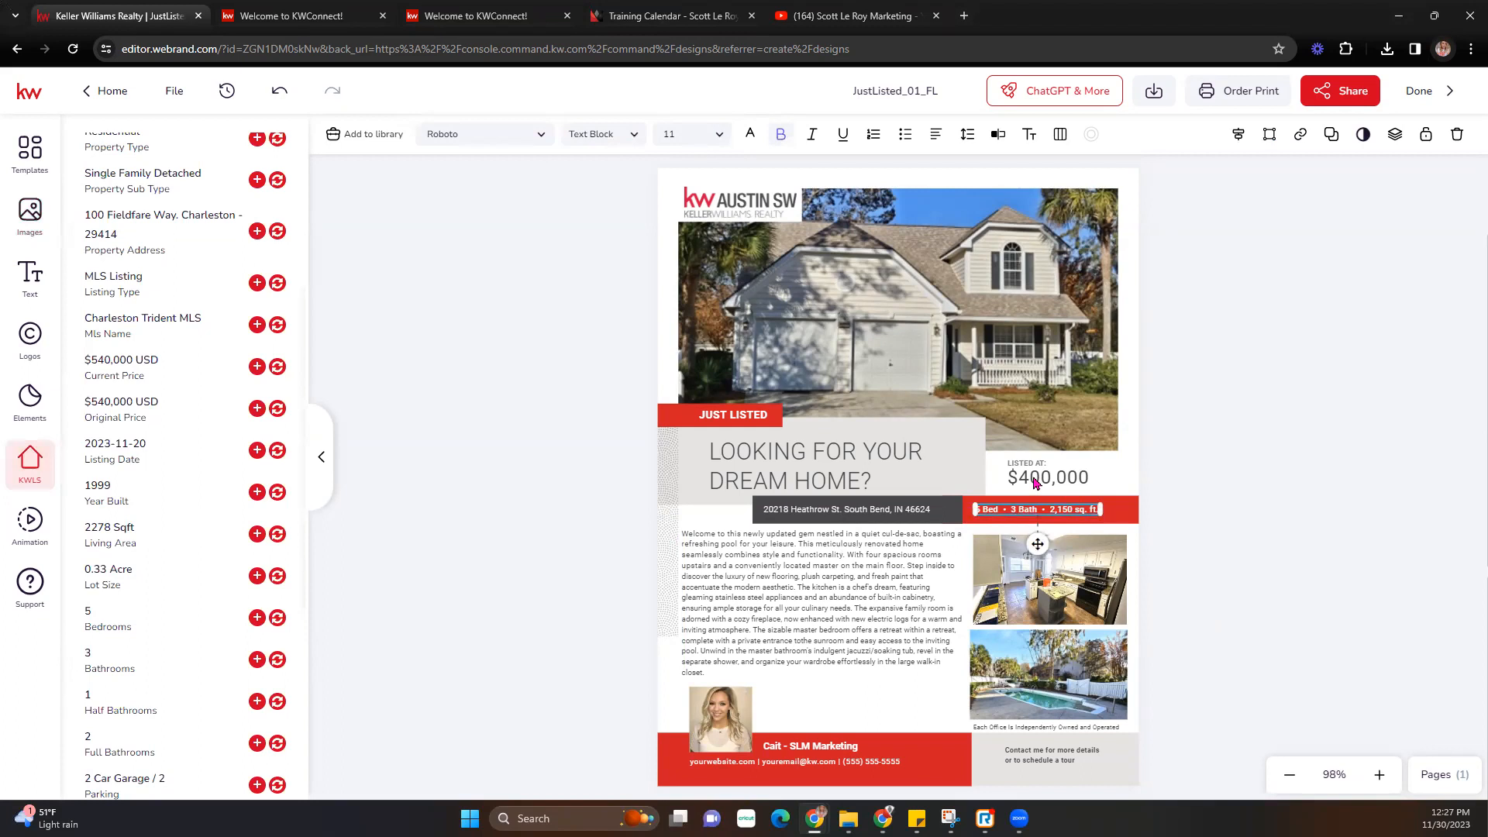
left_click(1035, 481)
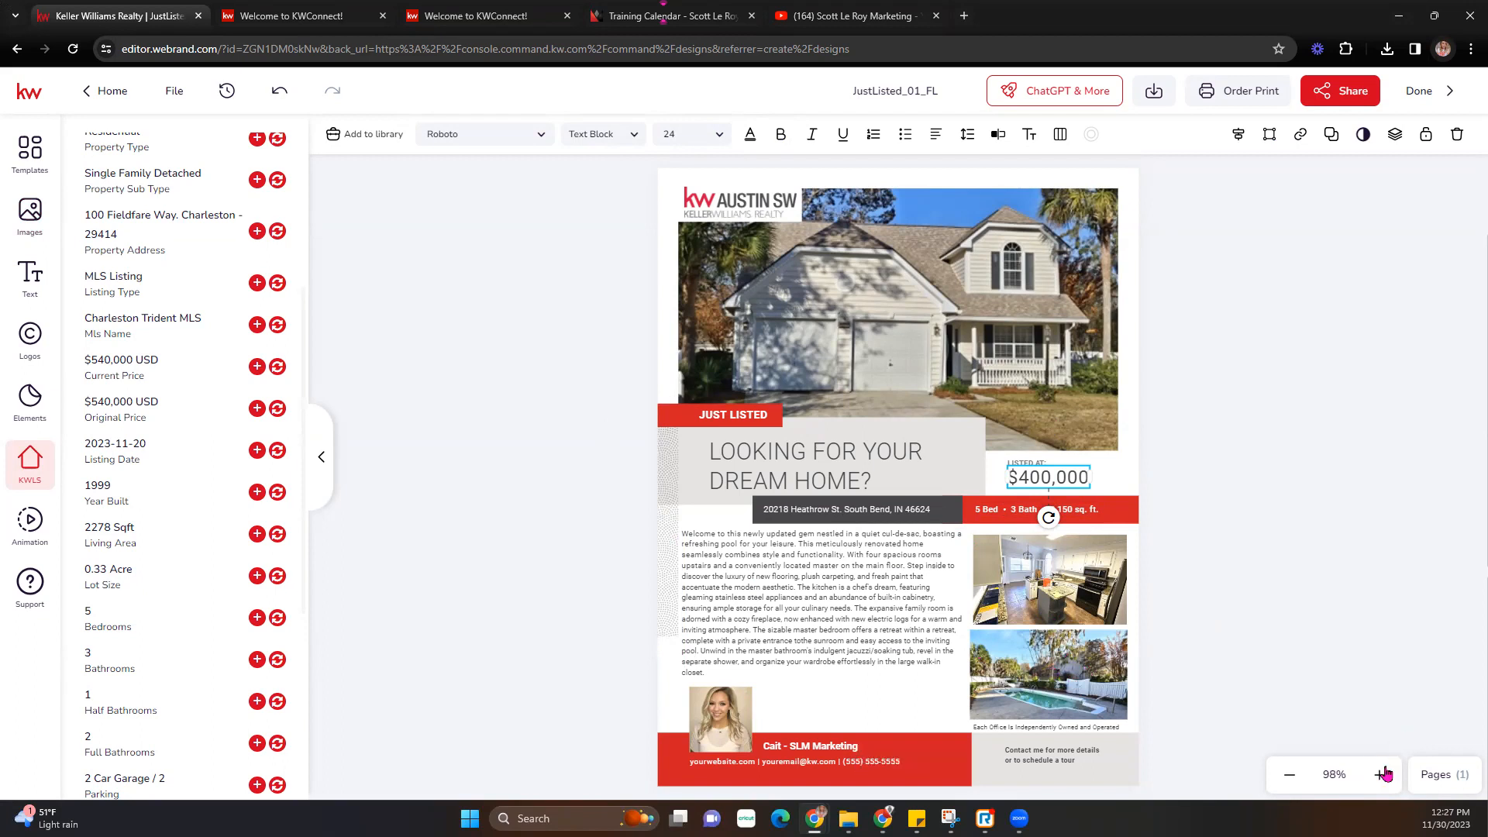
left_click(1384, 774)
left_click(1291, 774)
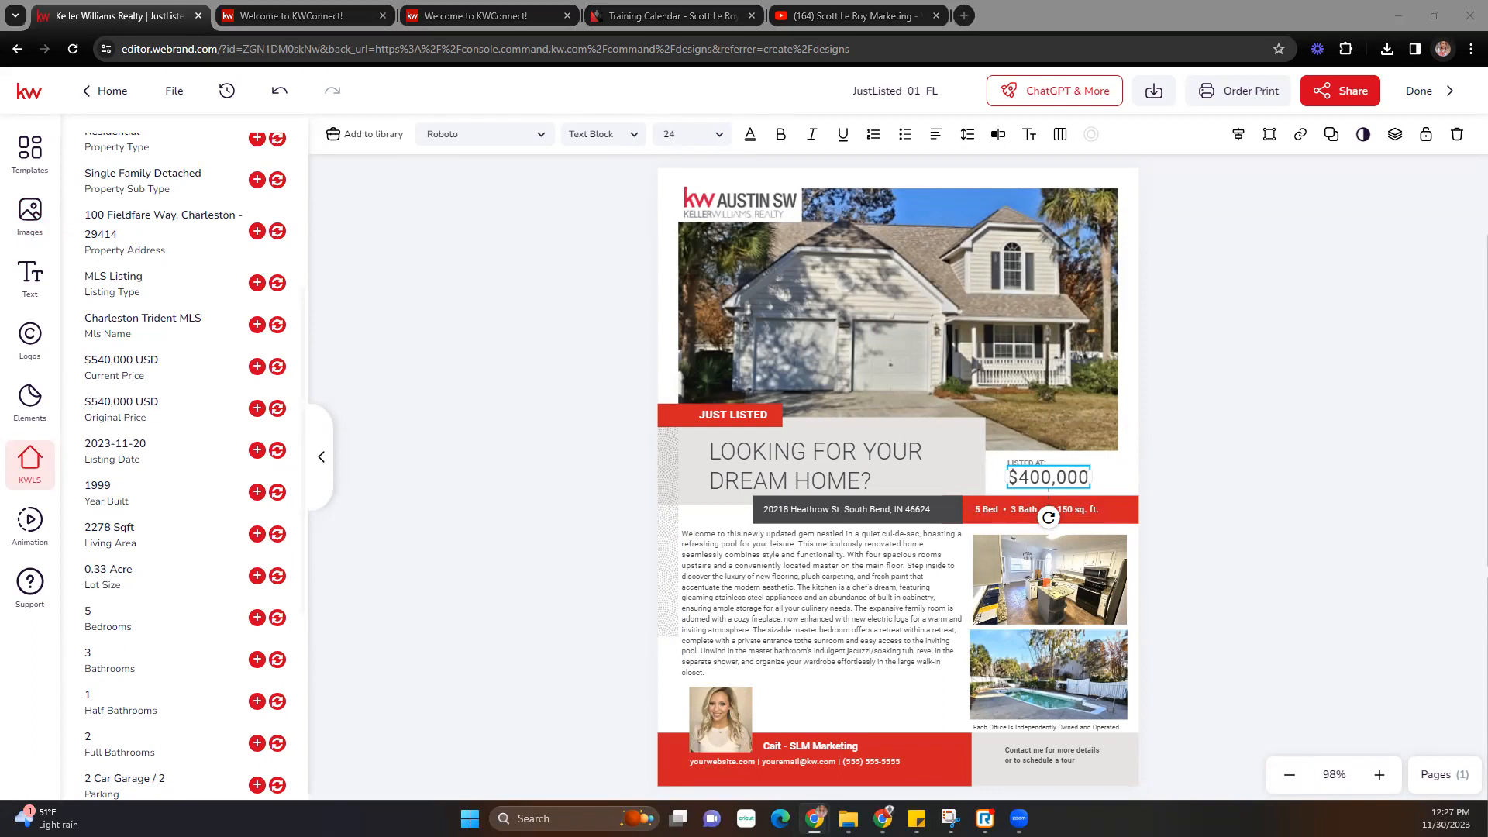
left_click(853, 94)
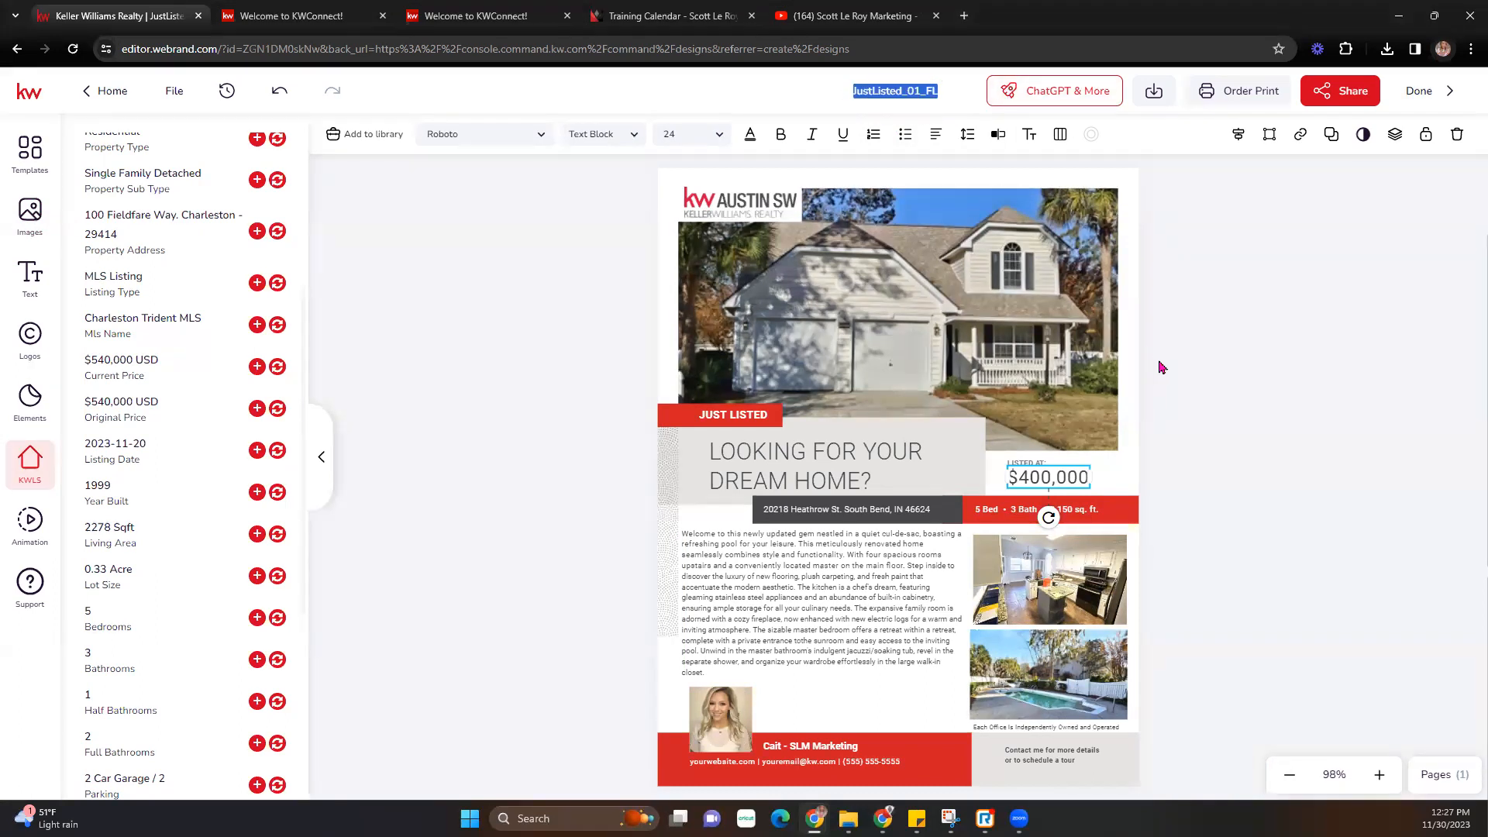
type("Jusr")
type("t listed fl")
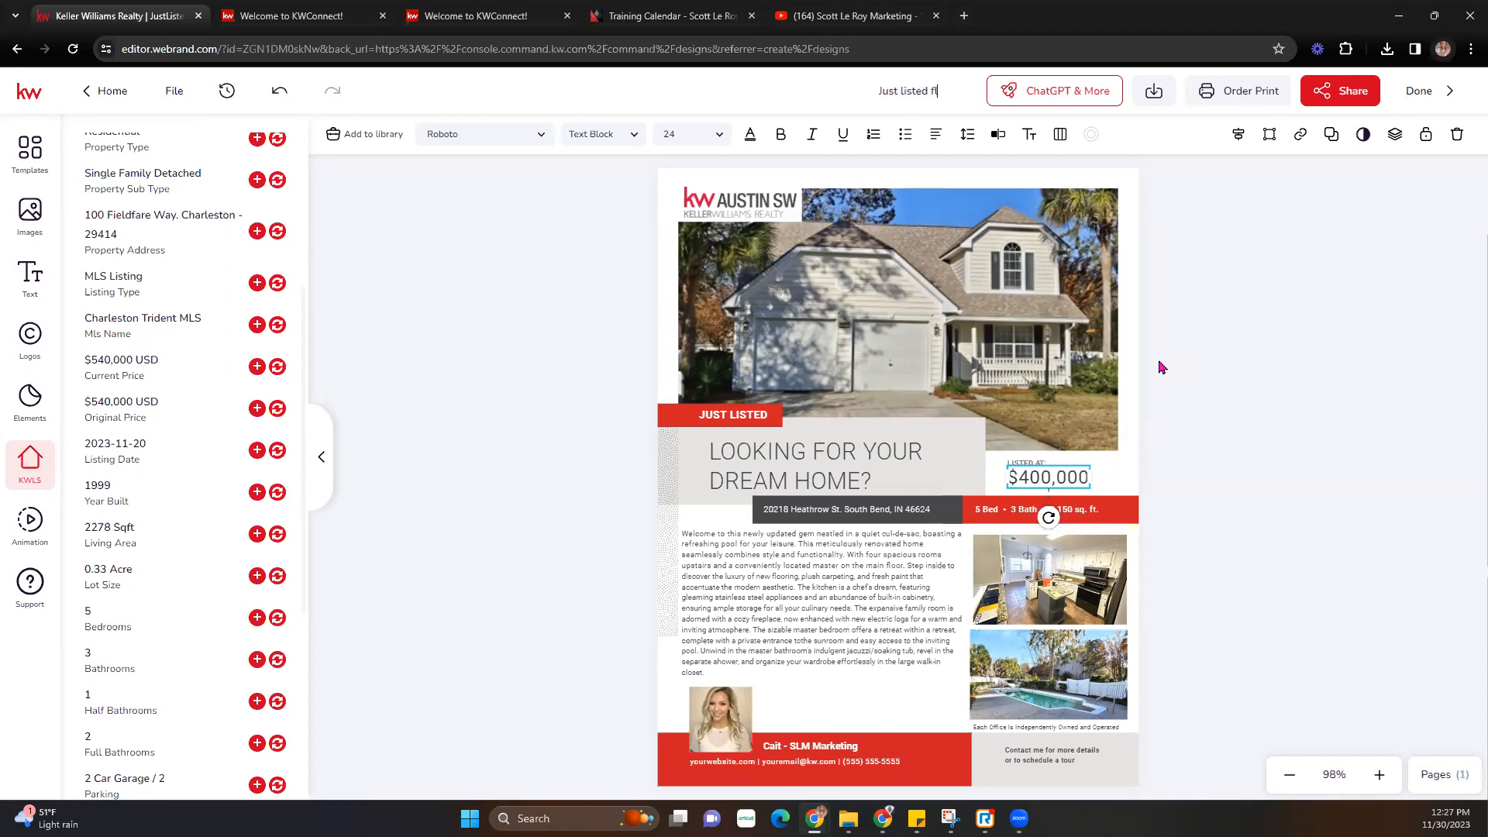
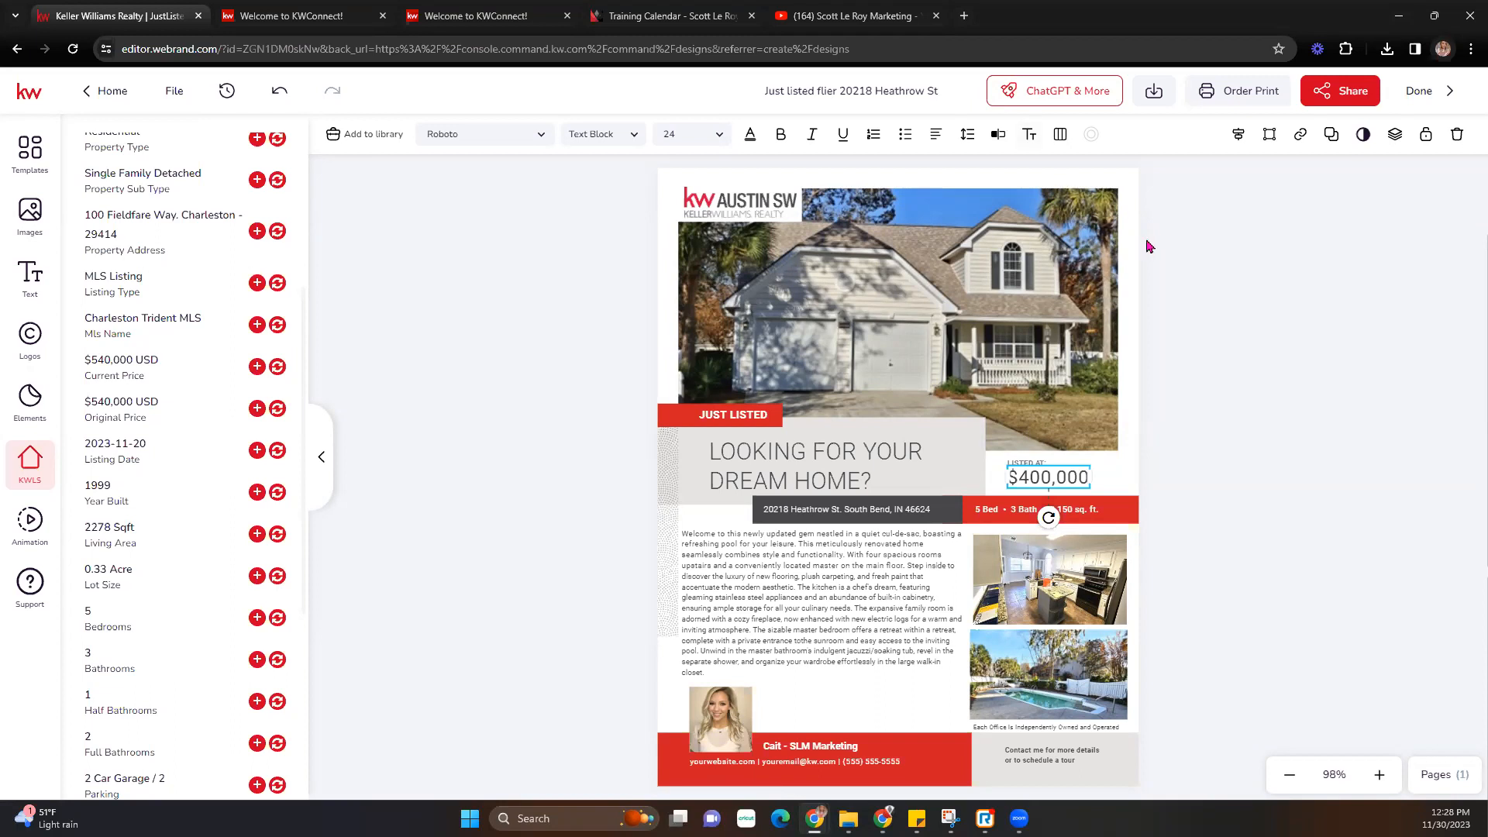
- Download the flyer as a PDF for Printing, keeping the 0.125 in bleed
left_click(1154, 93)
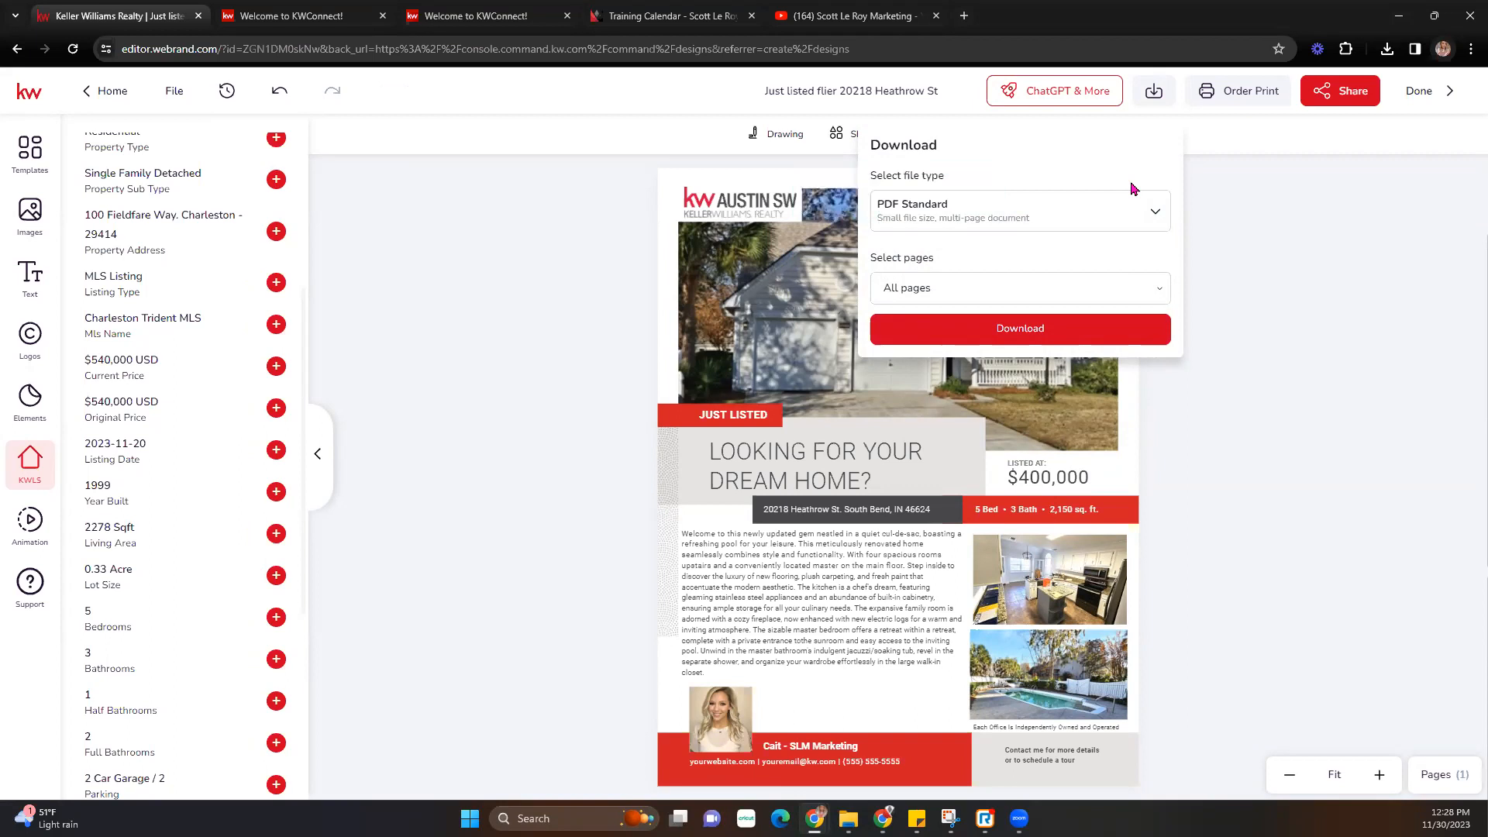
left_click(1157, 215)
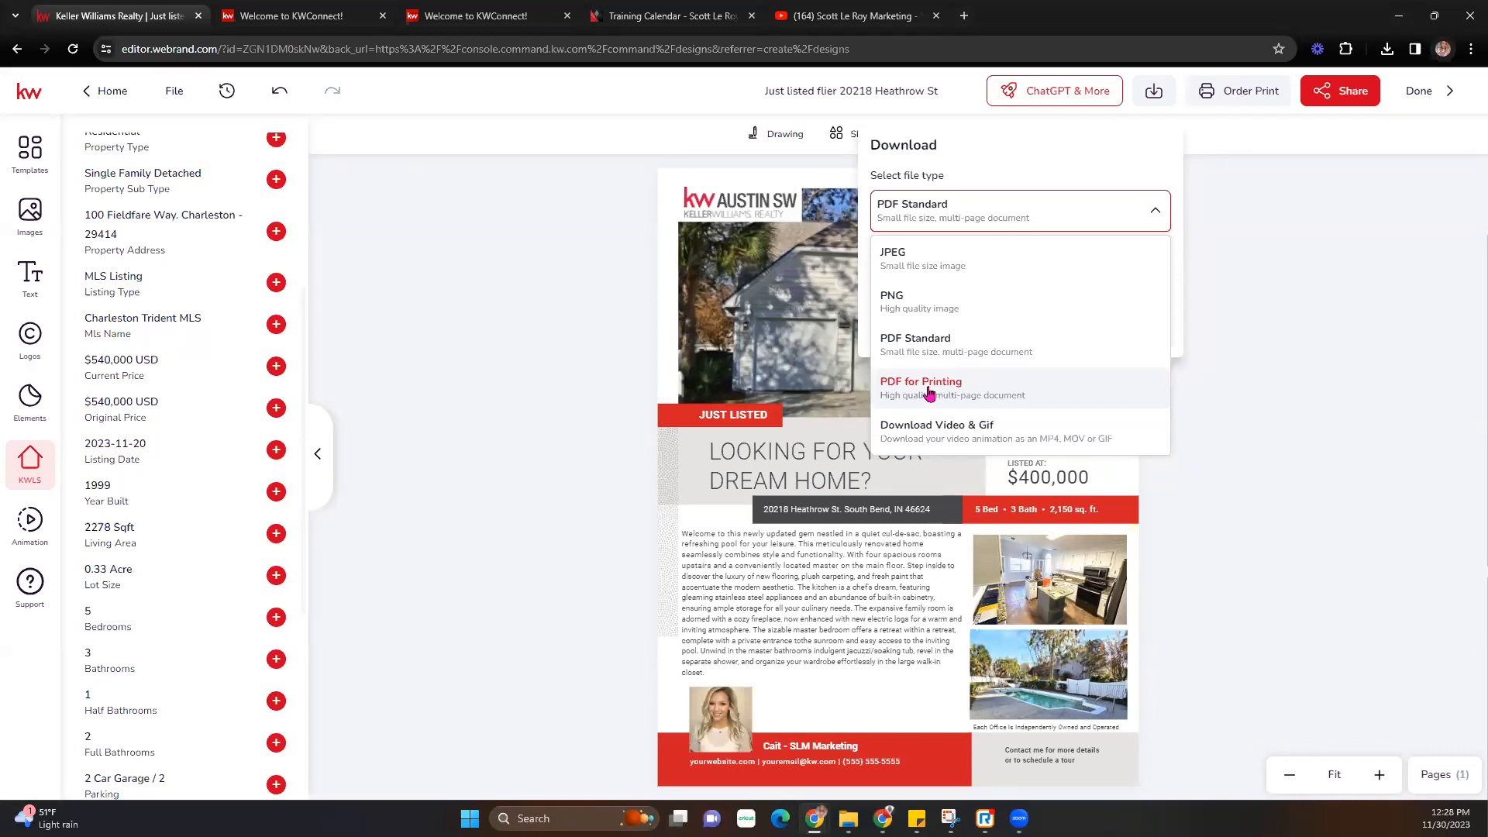
left_click(930, 395)
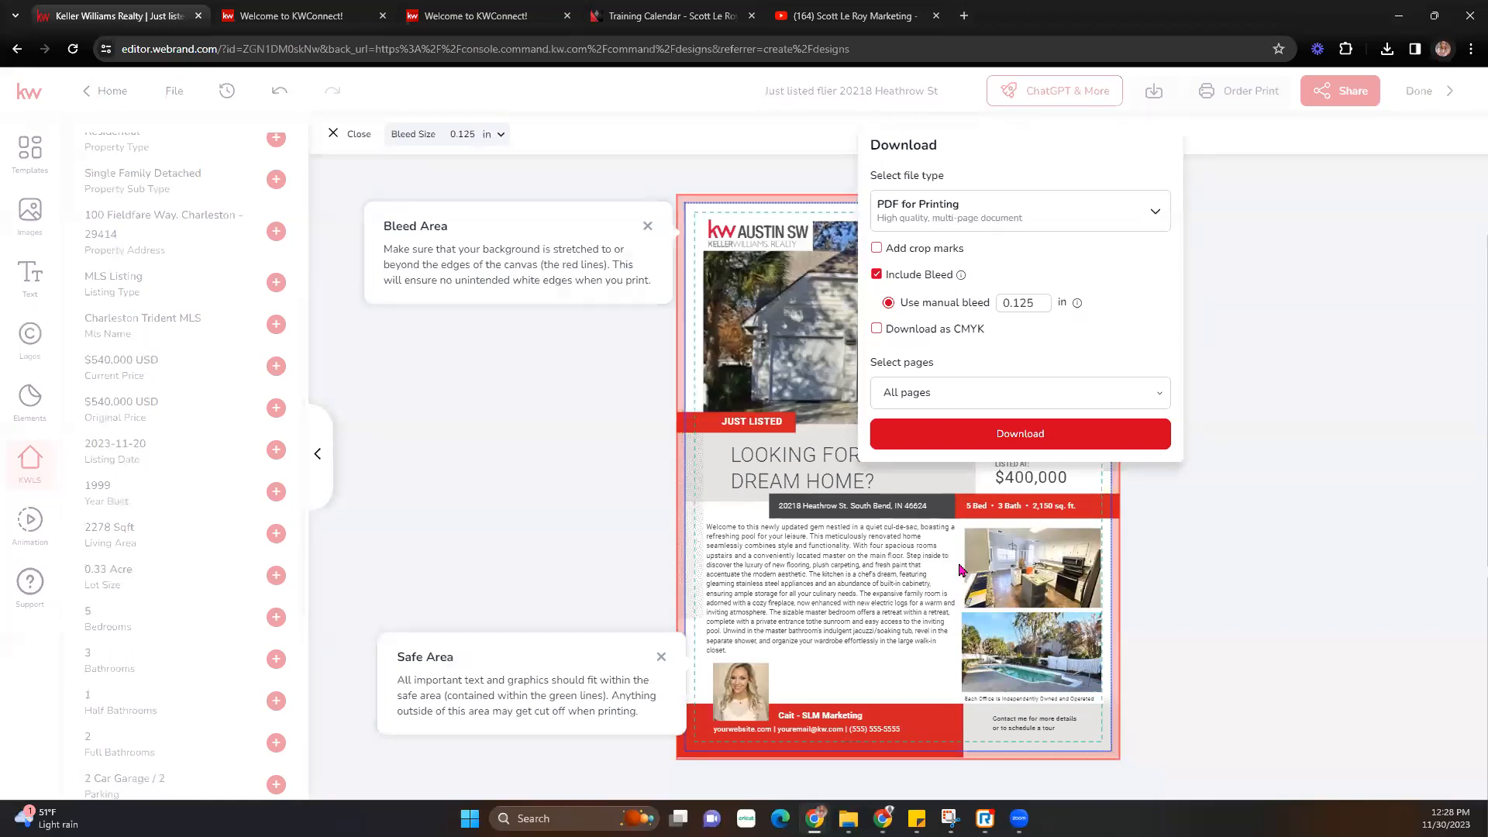
left_click(1048, 435)
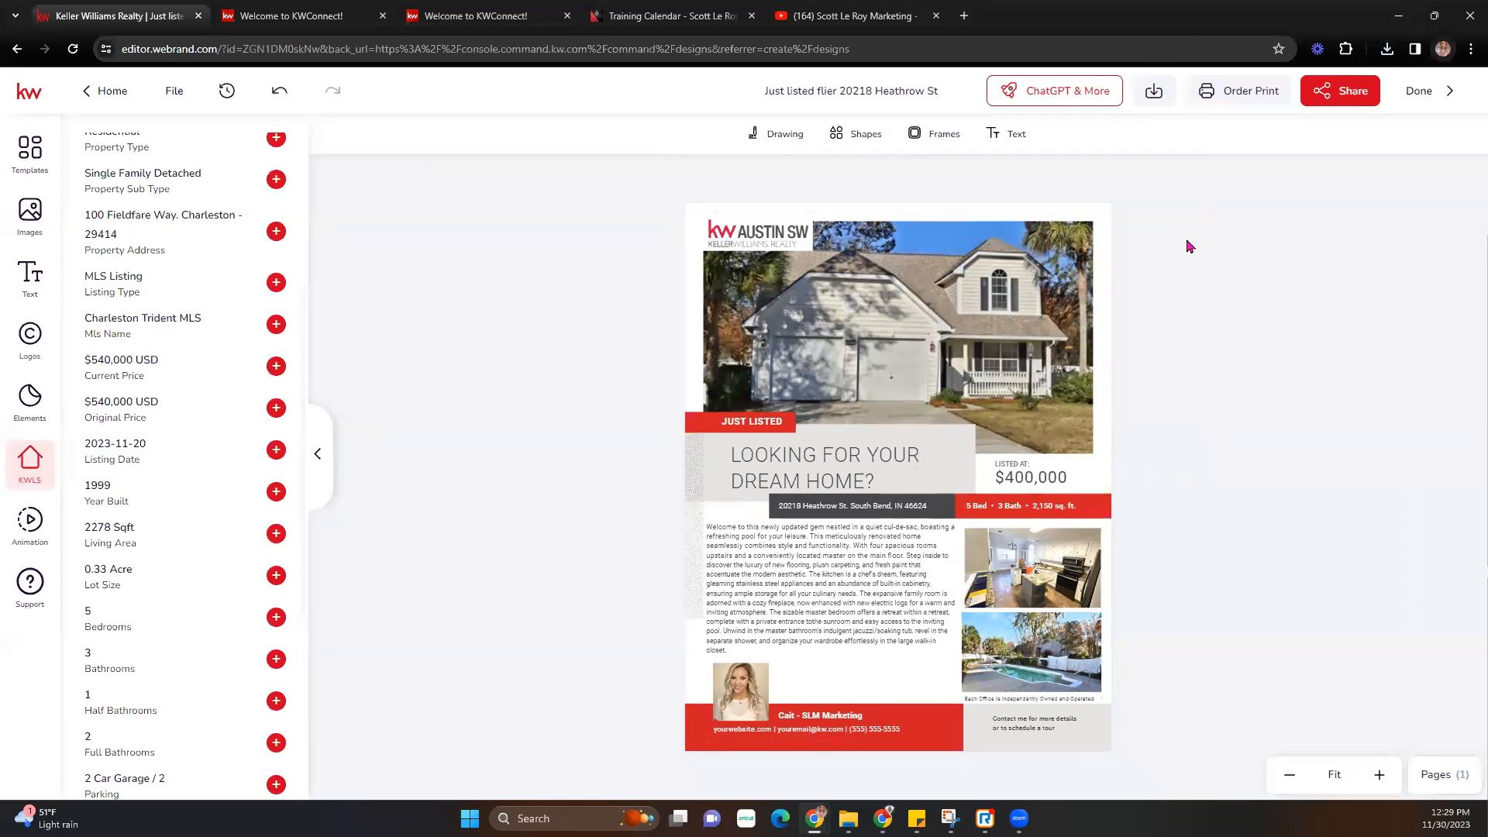
- Copy the Anyone-with-the-link share link, confirm it opens in the web viewer, then finish with Done
left_click(1342, 98)
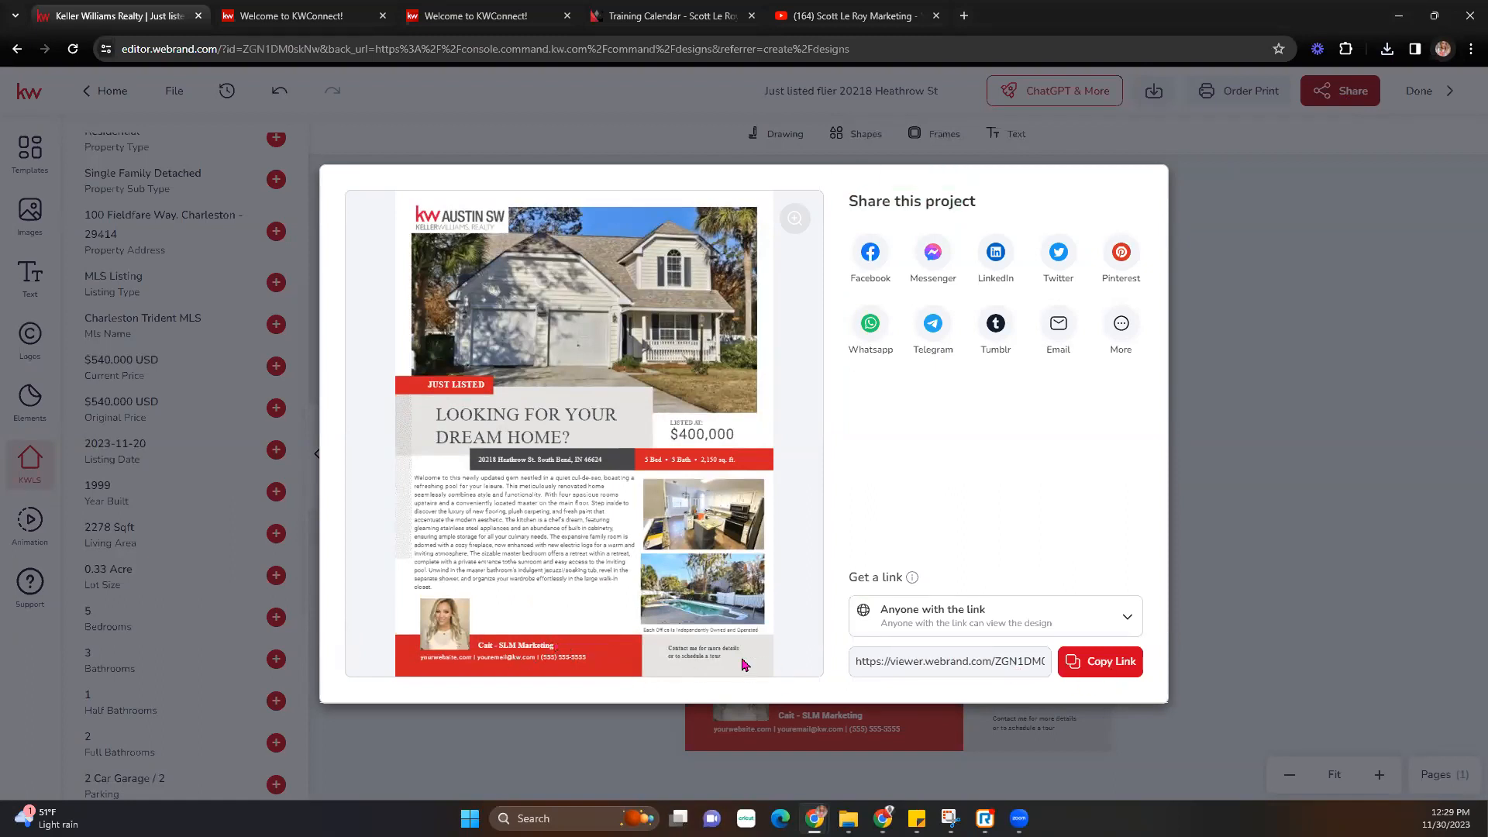
left_click(1119, 665)
left_click(964, 15)
key("ctrl+v")
key("Return")
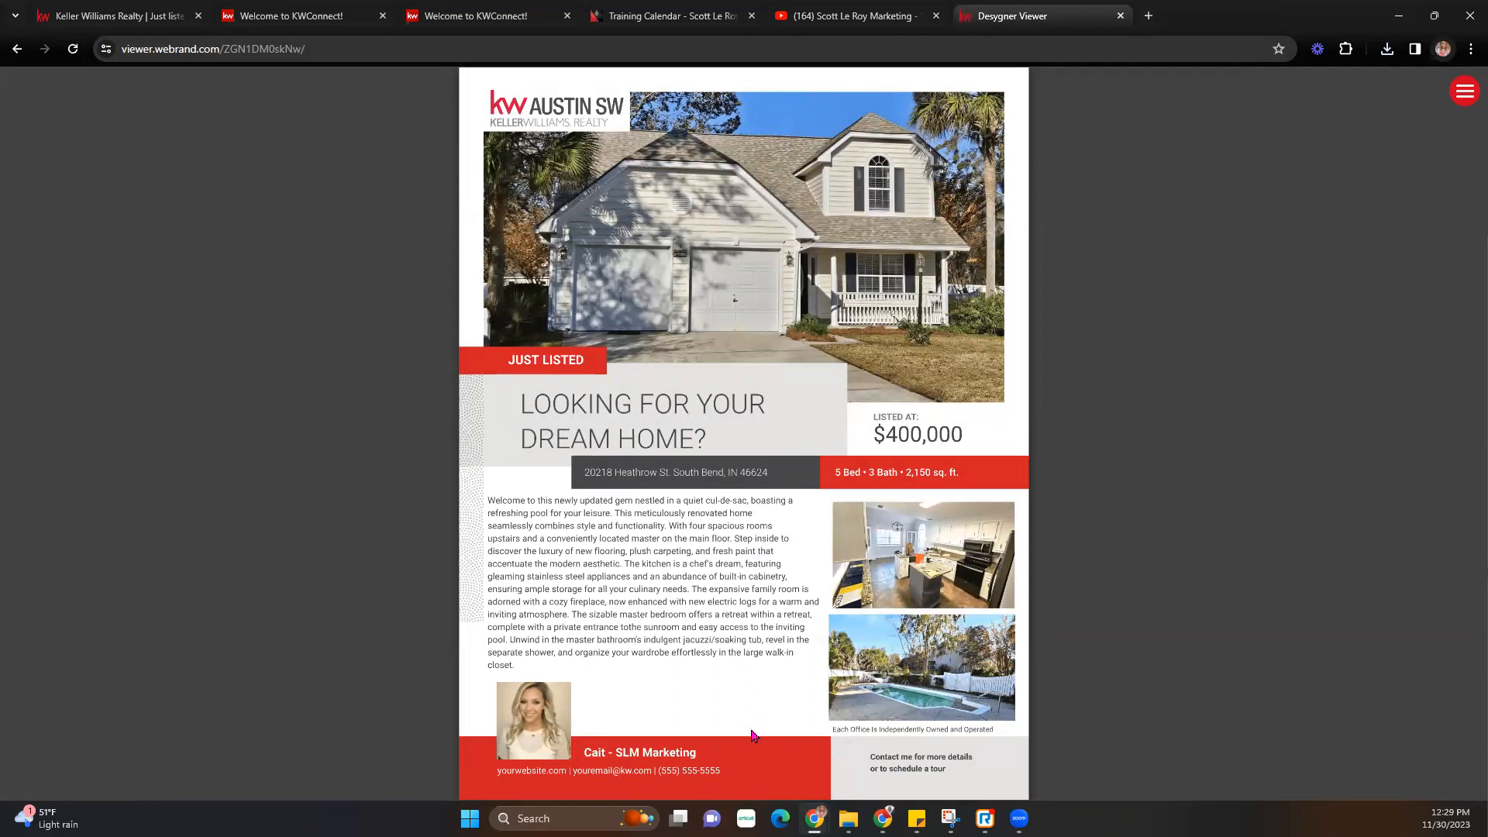
left_click(1121, 16)
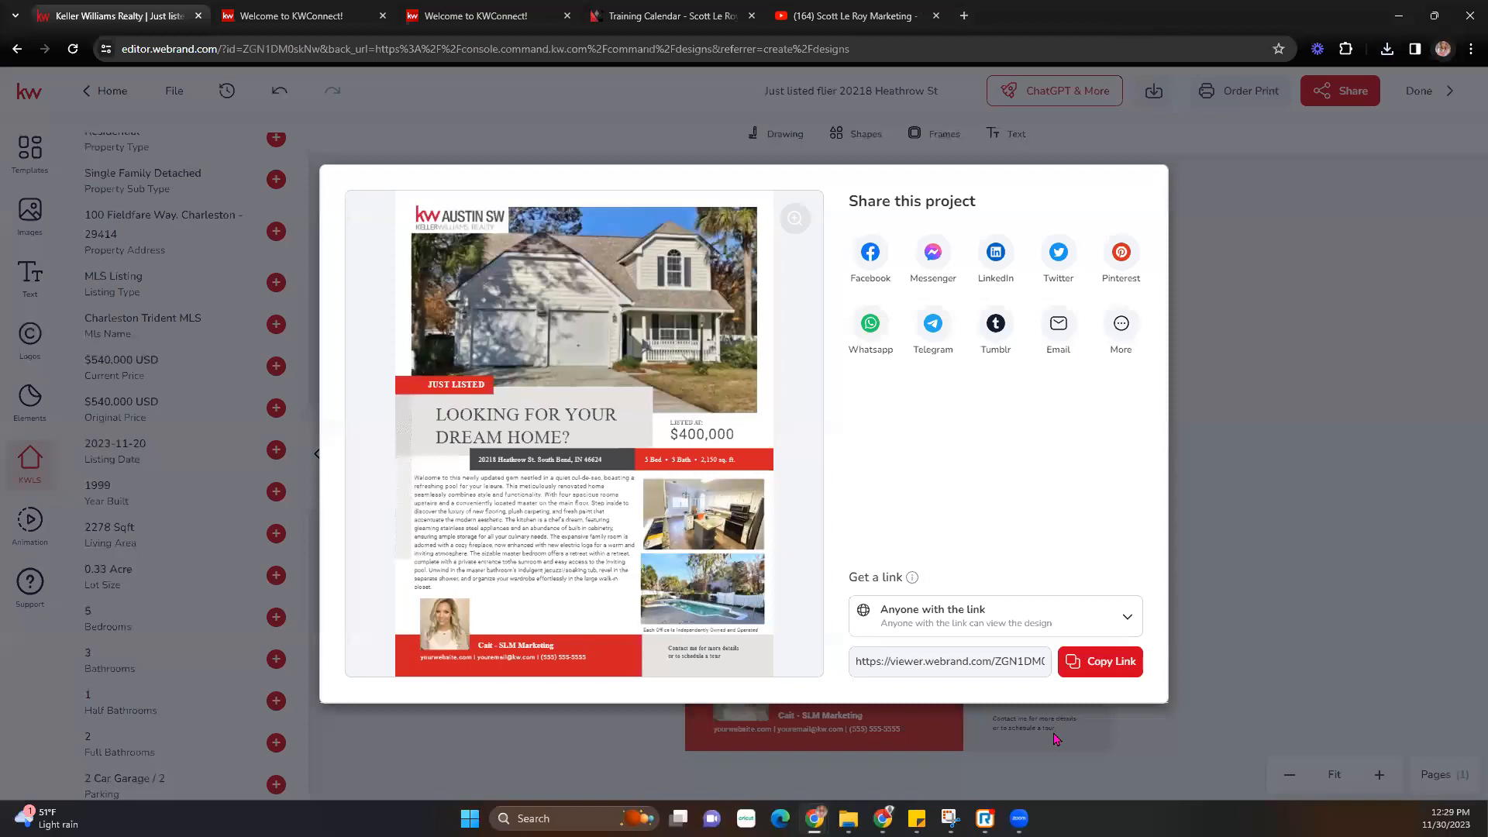
left_click(1257, 237)
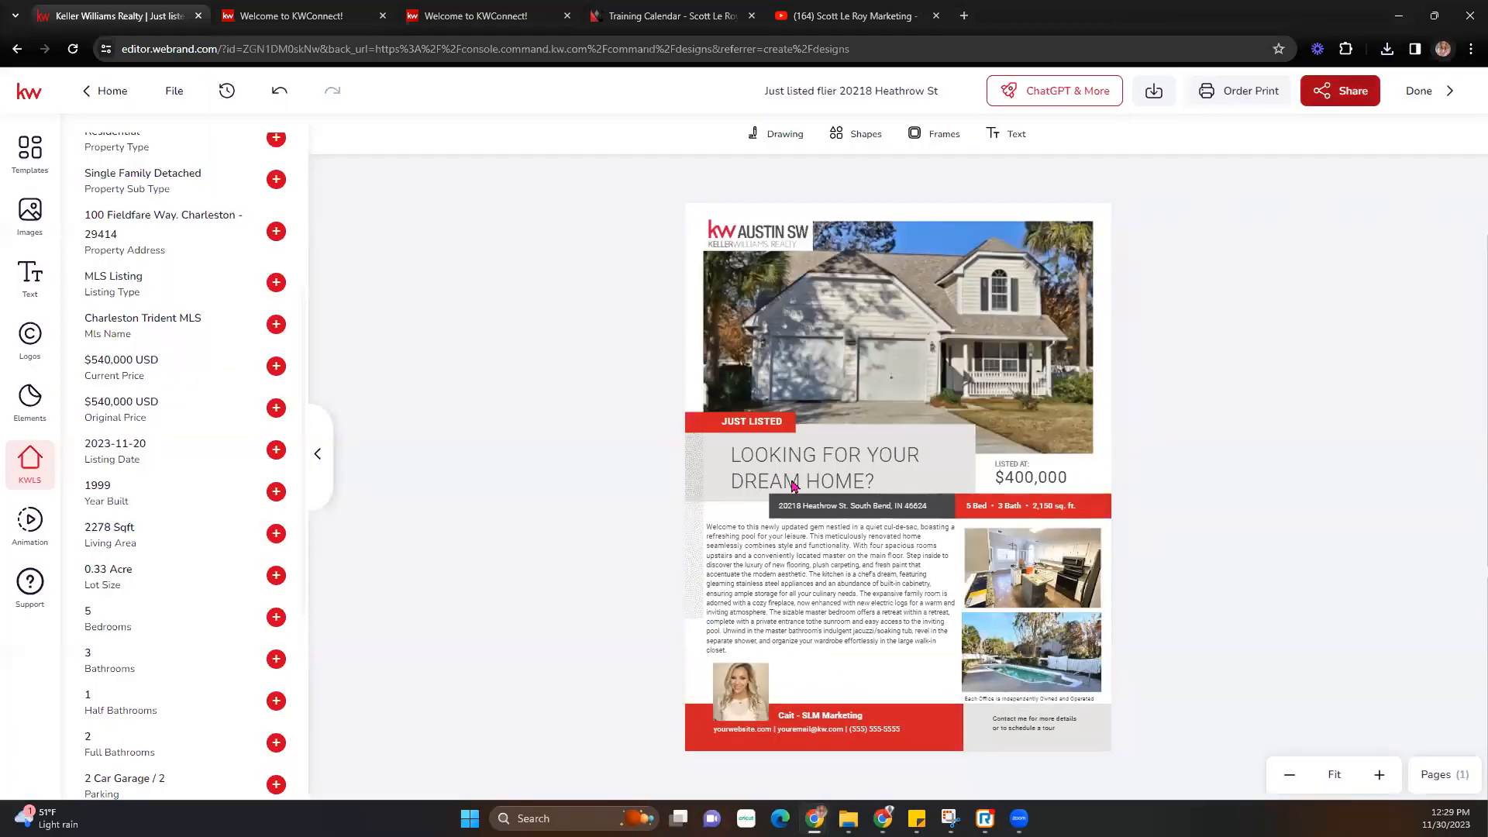
left_click(1444, 92)
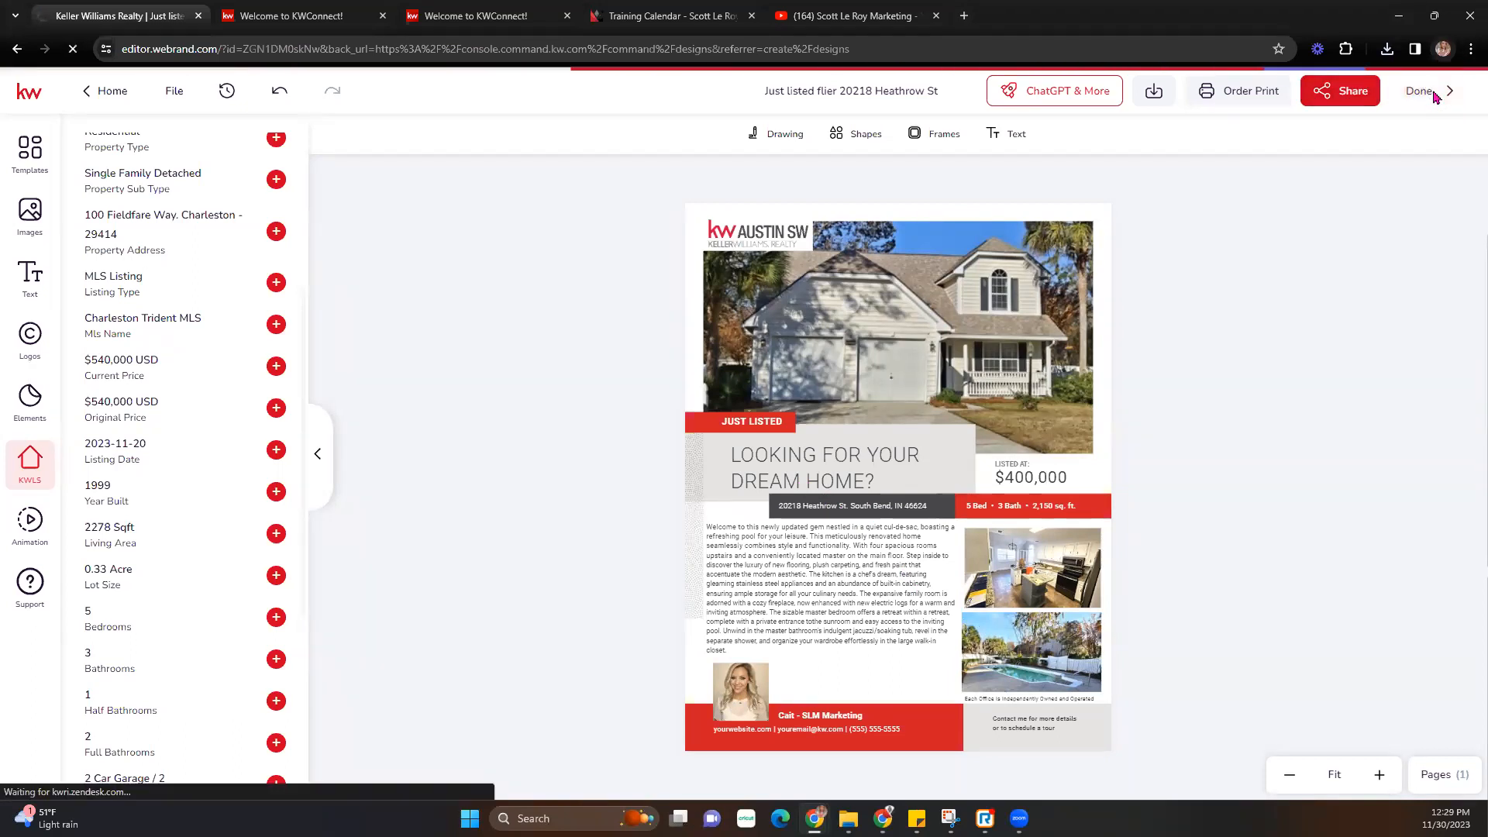
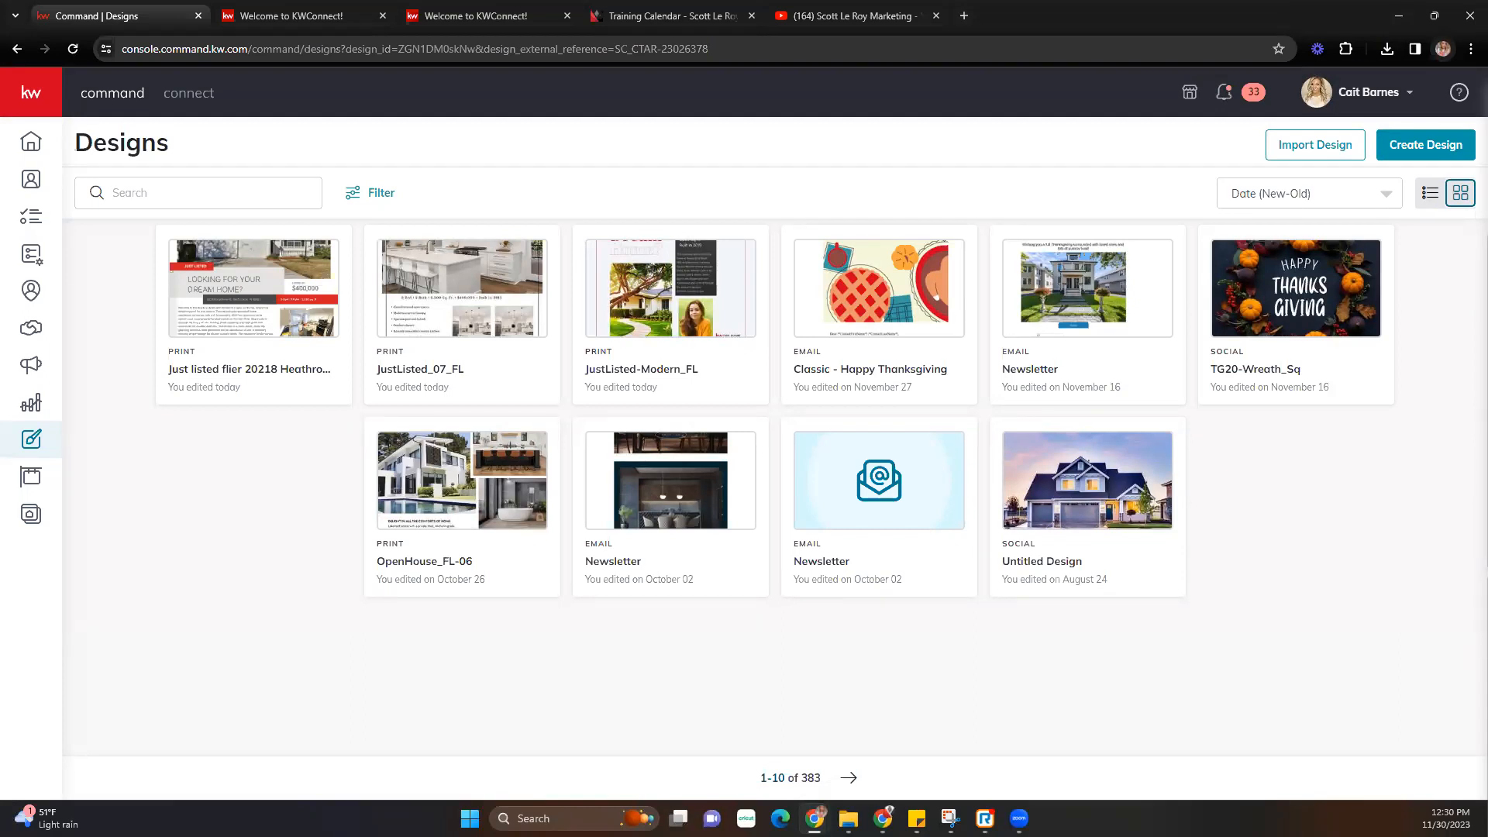
- Create a new design with Print as the type and continue to the print templates
left_click(1404, 153)
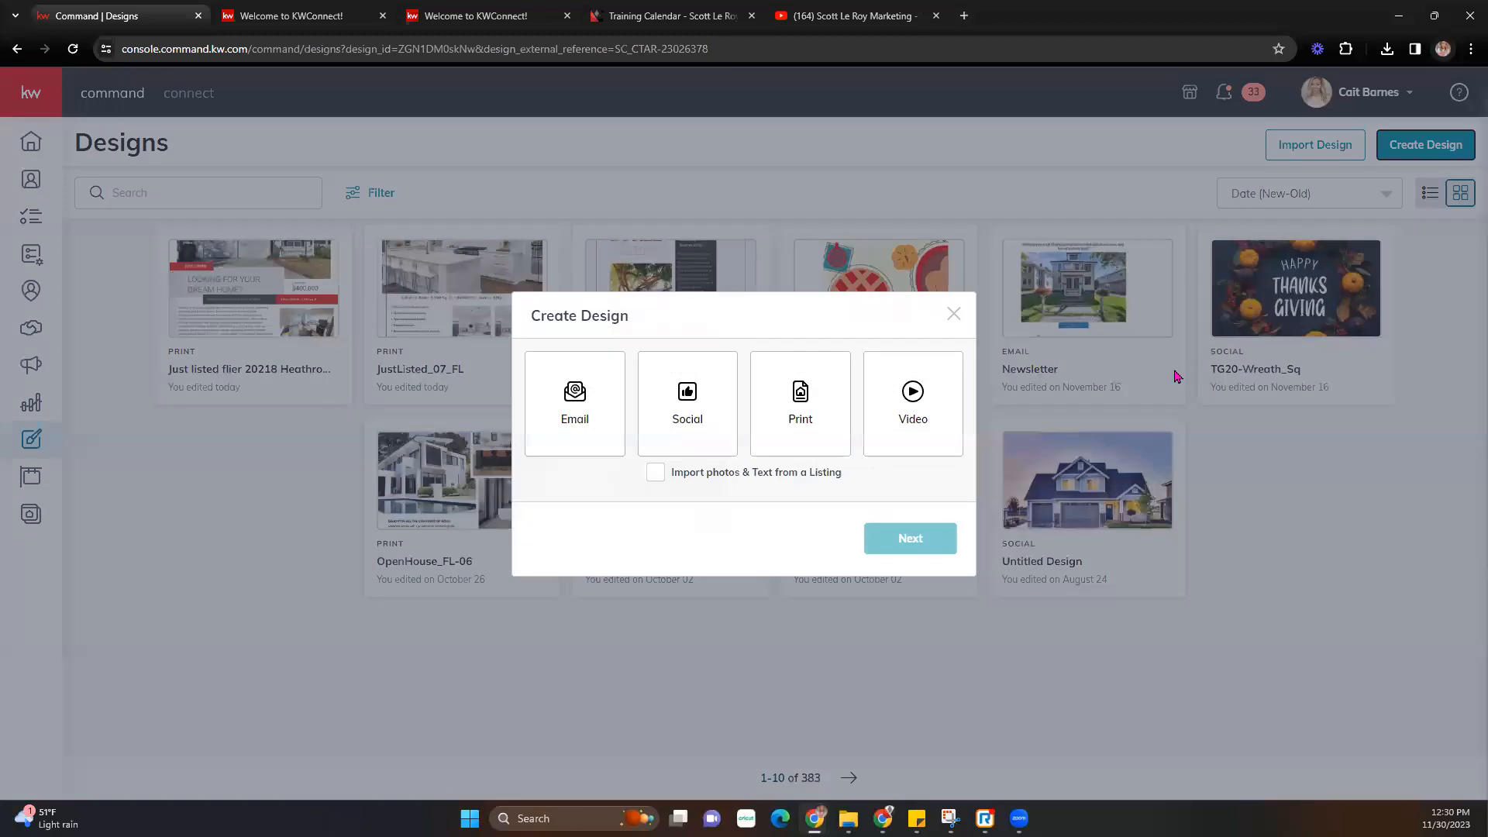
left_click(802, 421)
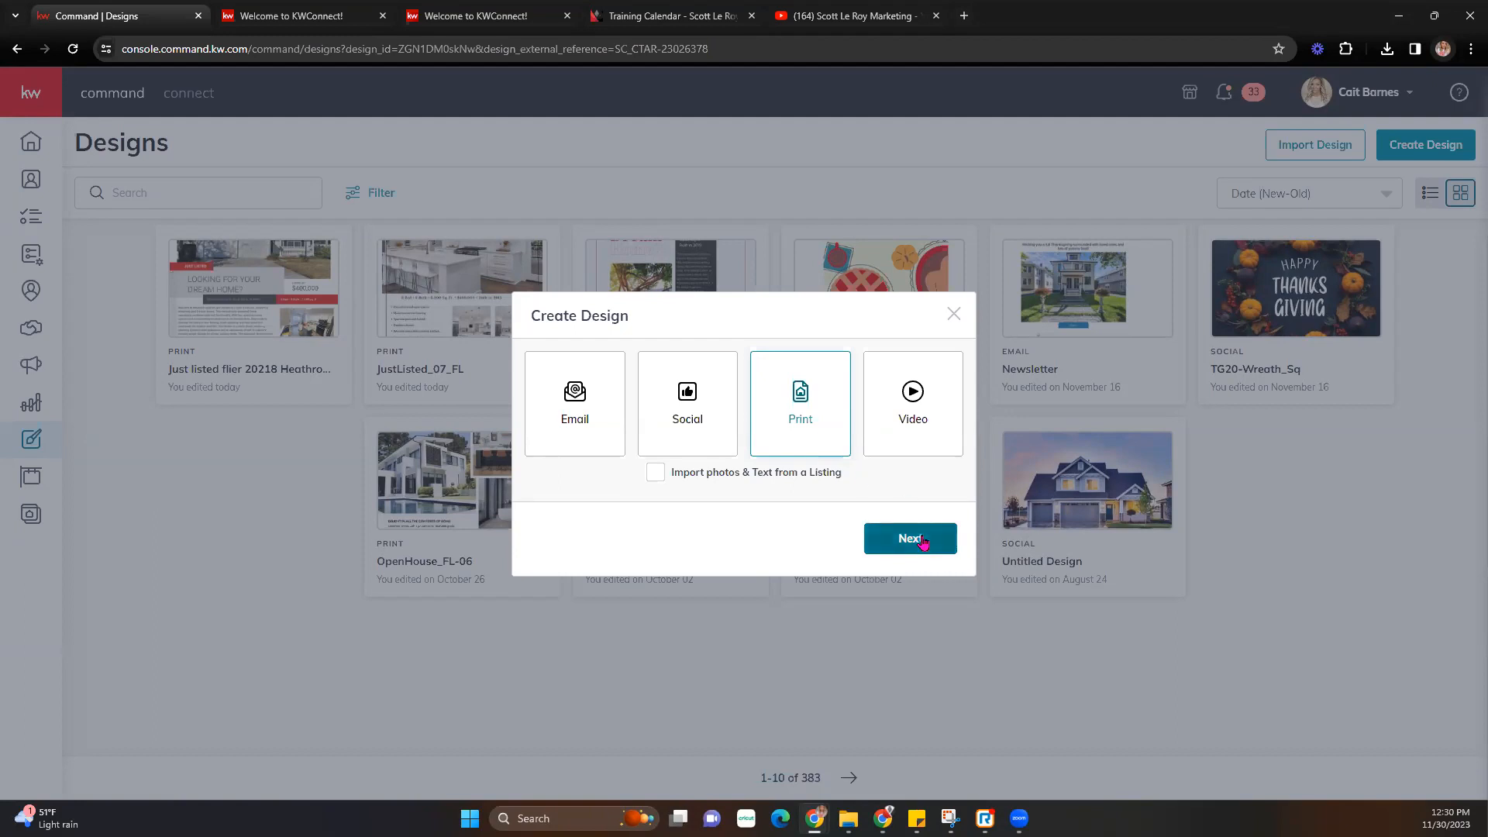
left_click(914, 538)
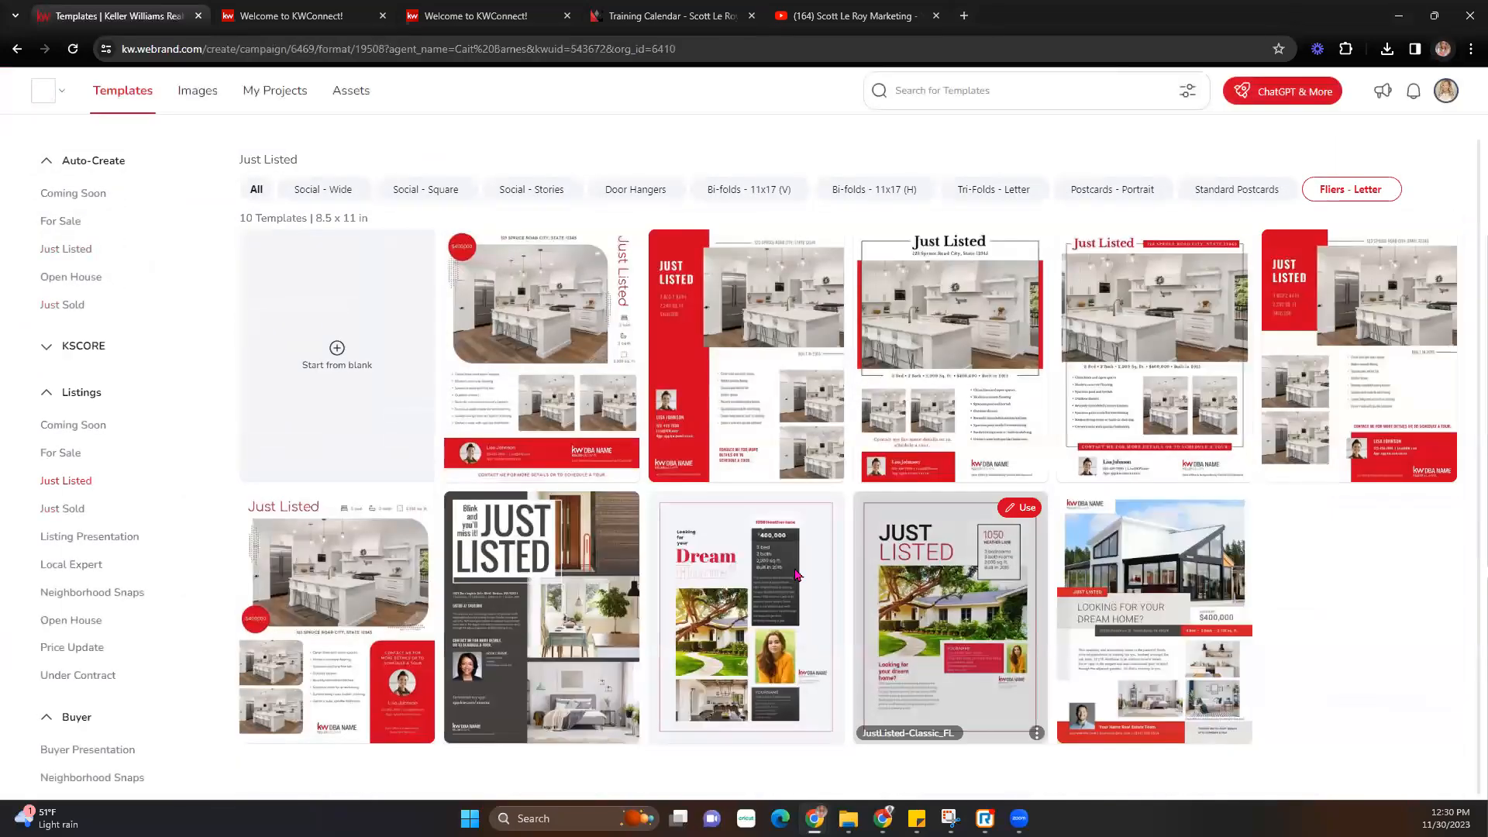
- Show the Buyer Presentation category and browse its five homeownership guide templates
left_click(113, 750)
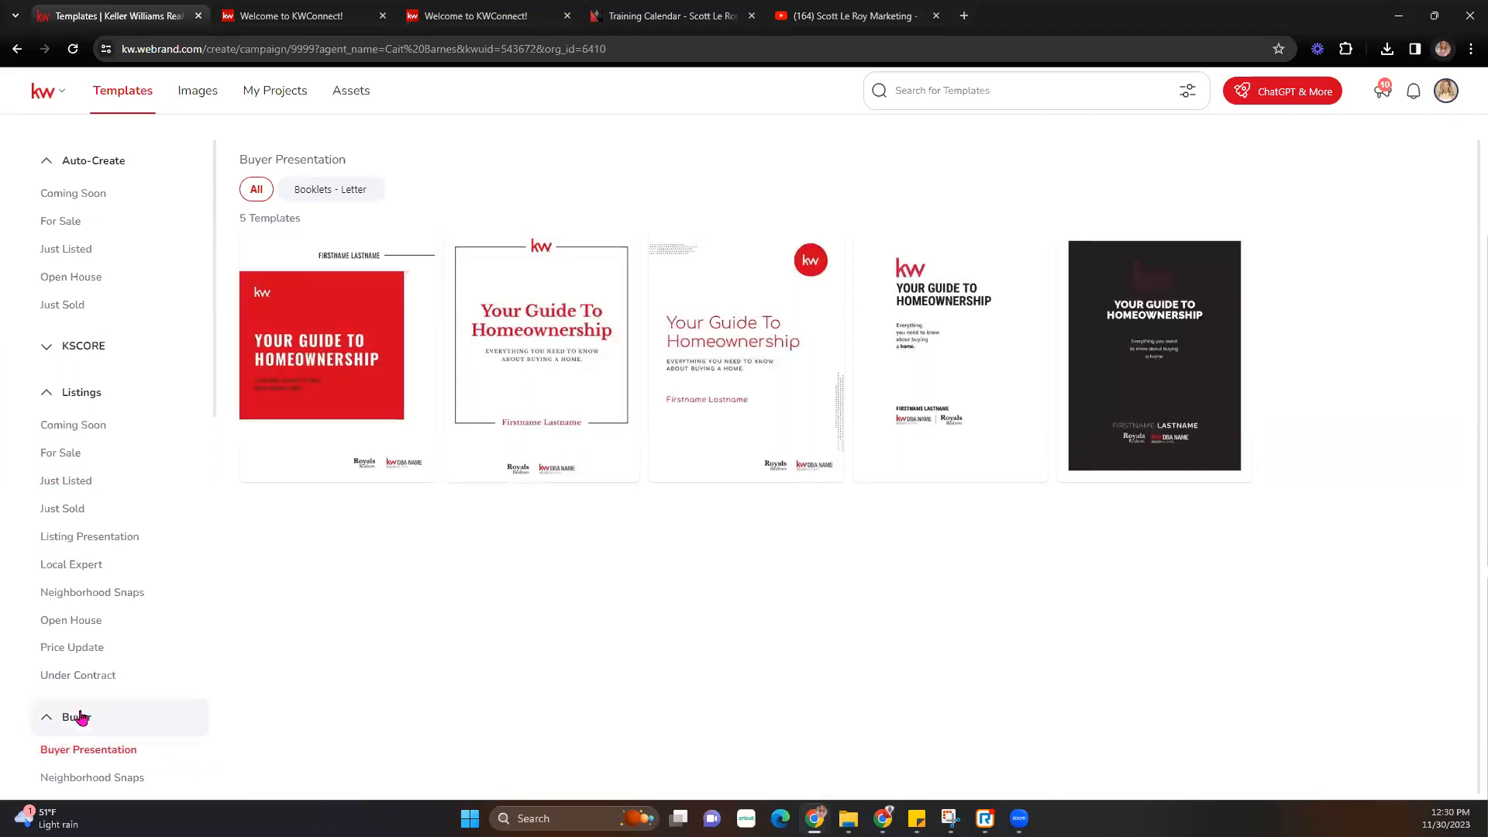
scroll(81, 717, "down", 1)
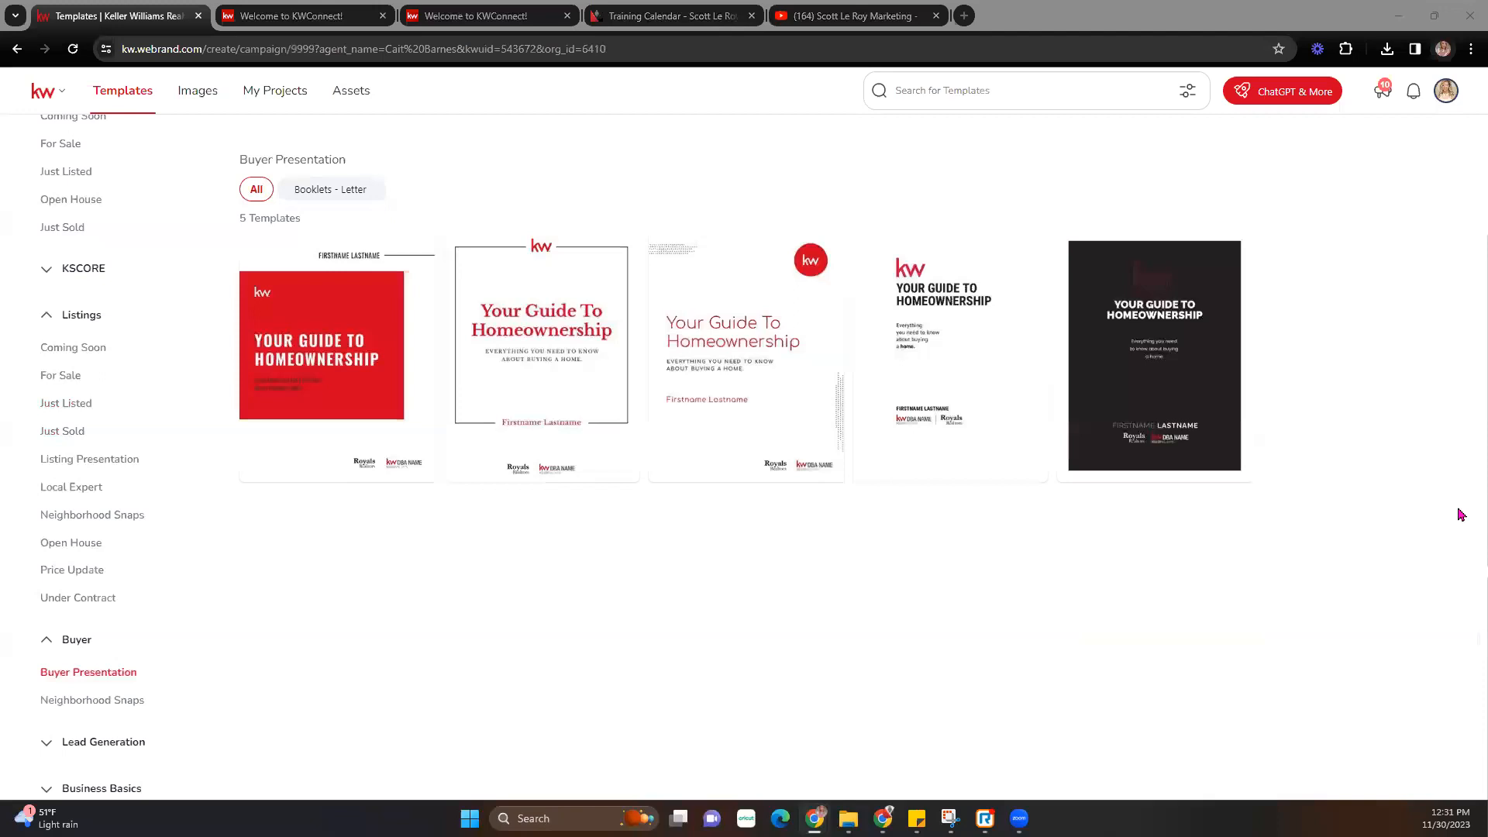
mouse_move(614, 343)
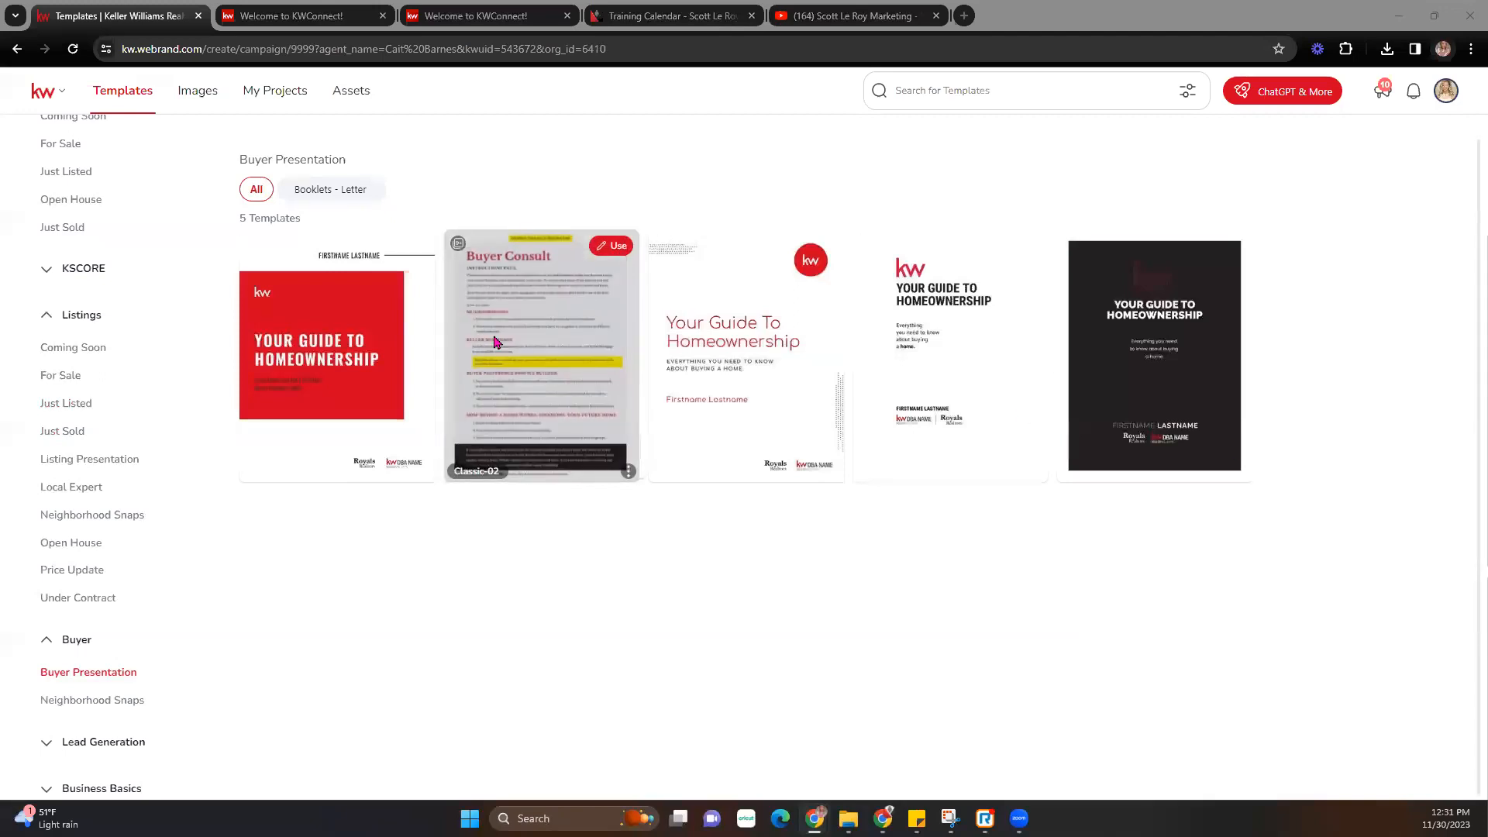
mouse_move(316, 339)
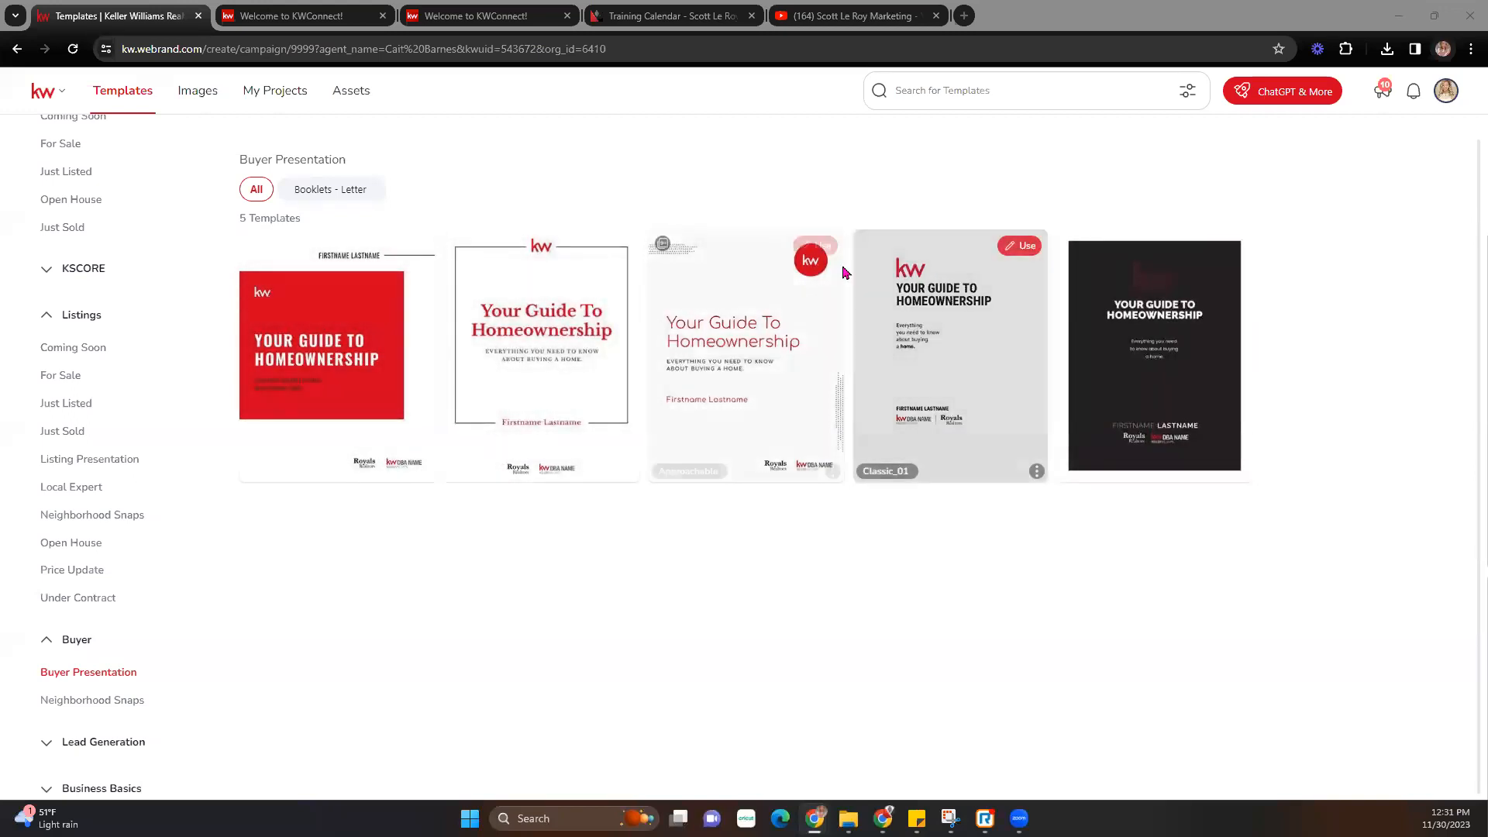
- Reload the templates page and open the Classic-02 'Your Guide To Homeownership' template in the editor
left_click(610, 246)
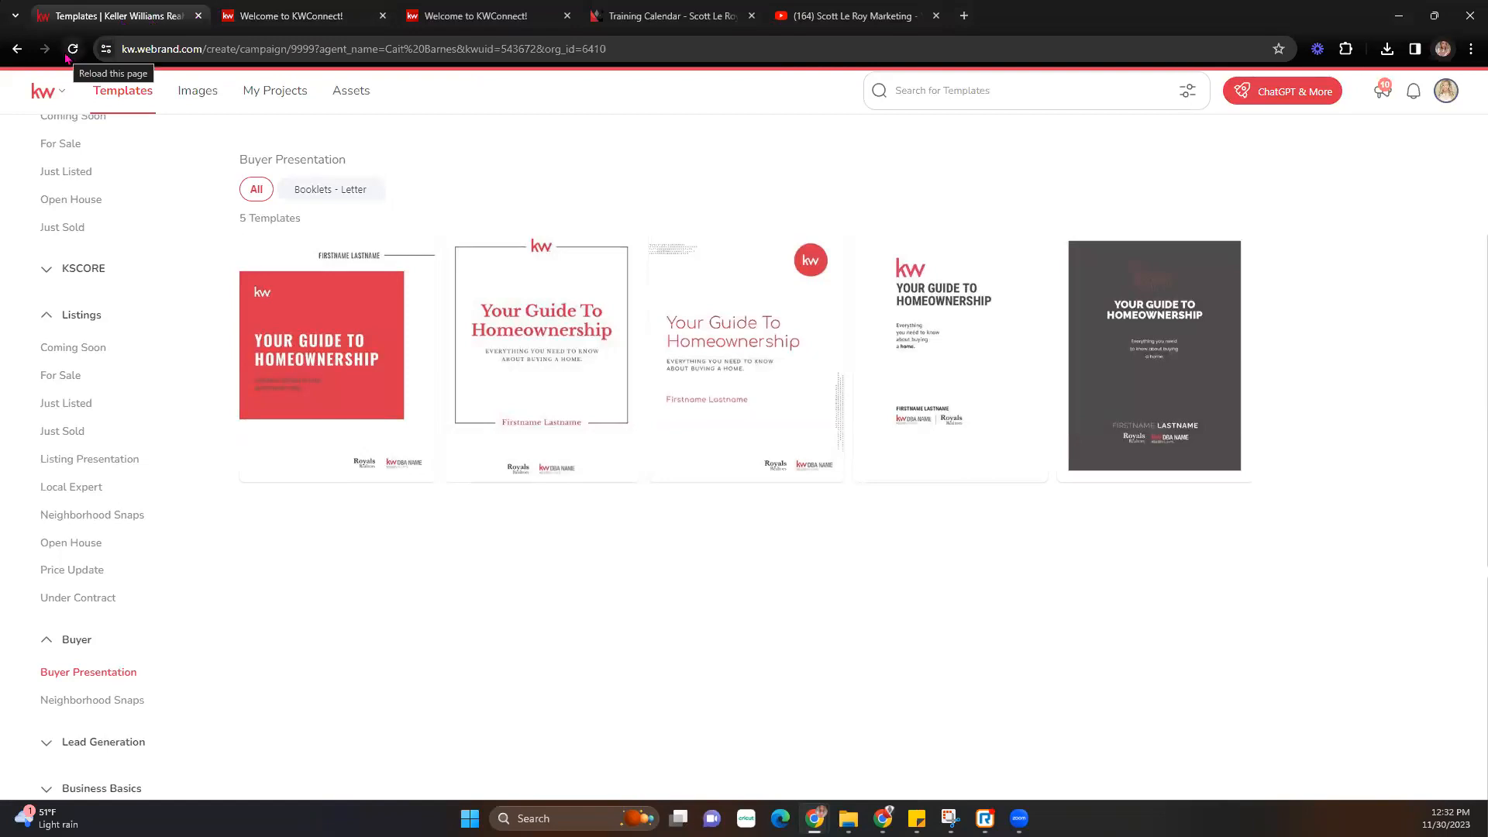
left_click(73, 50)
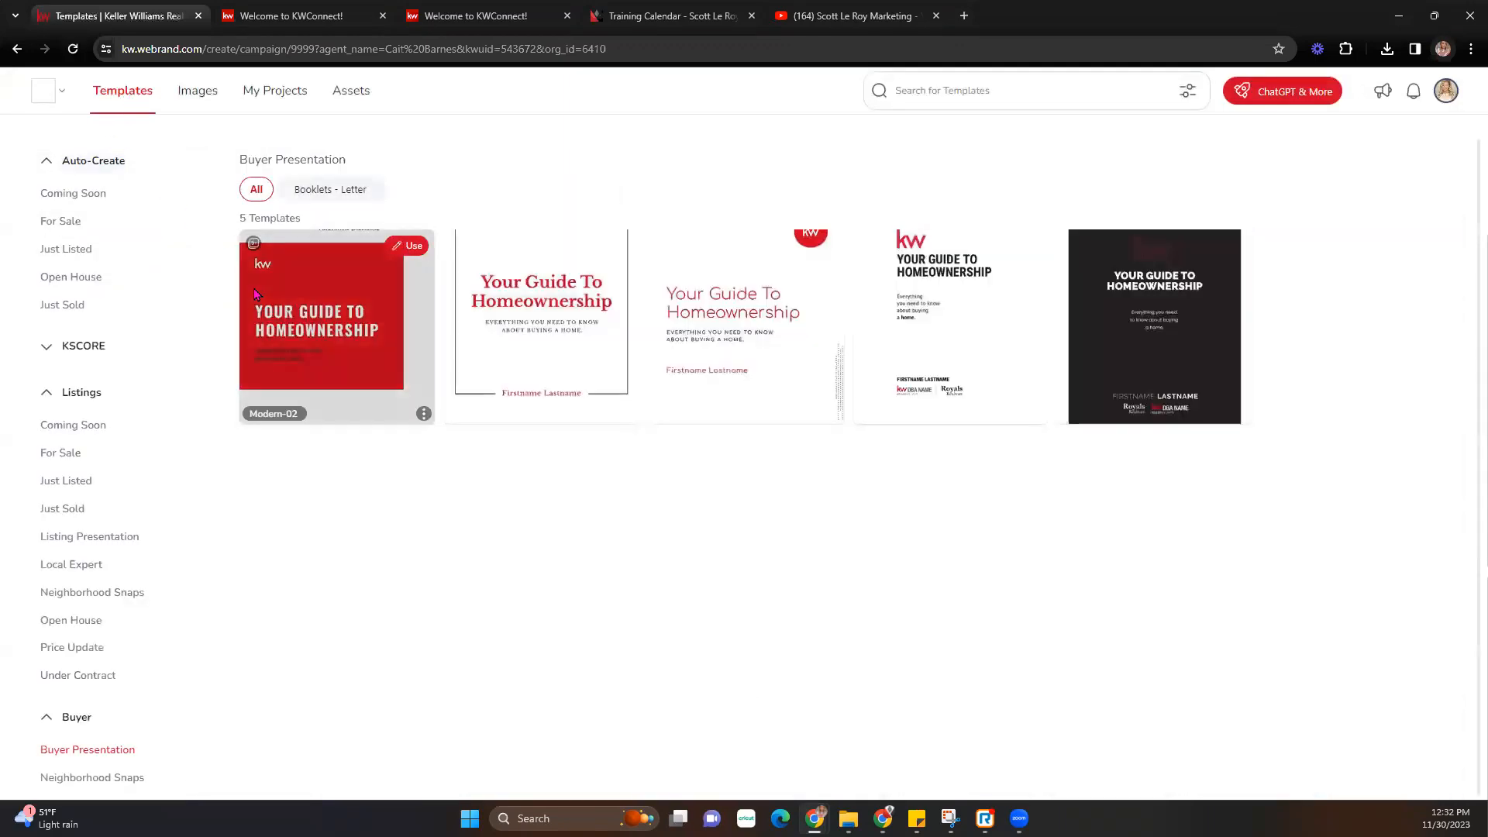
left_click(624, 251)
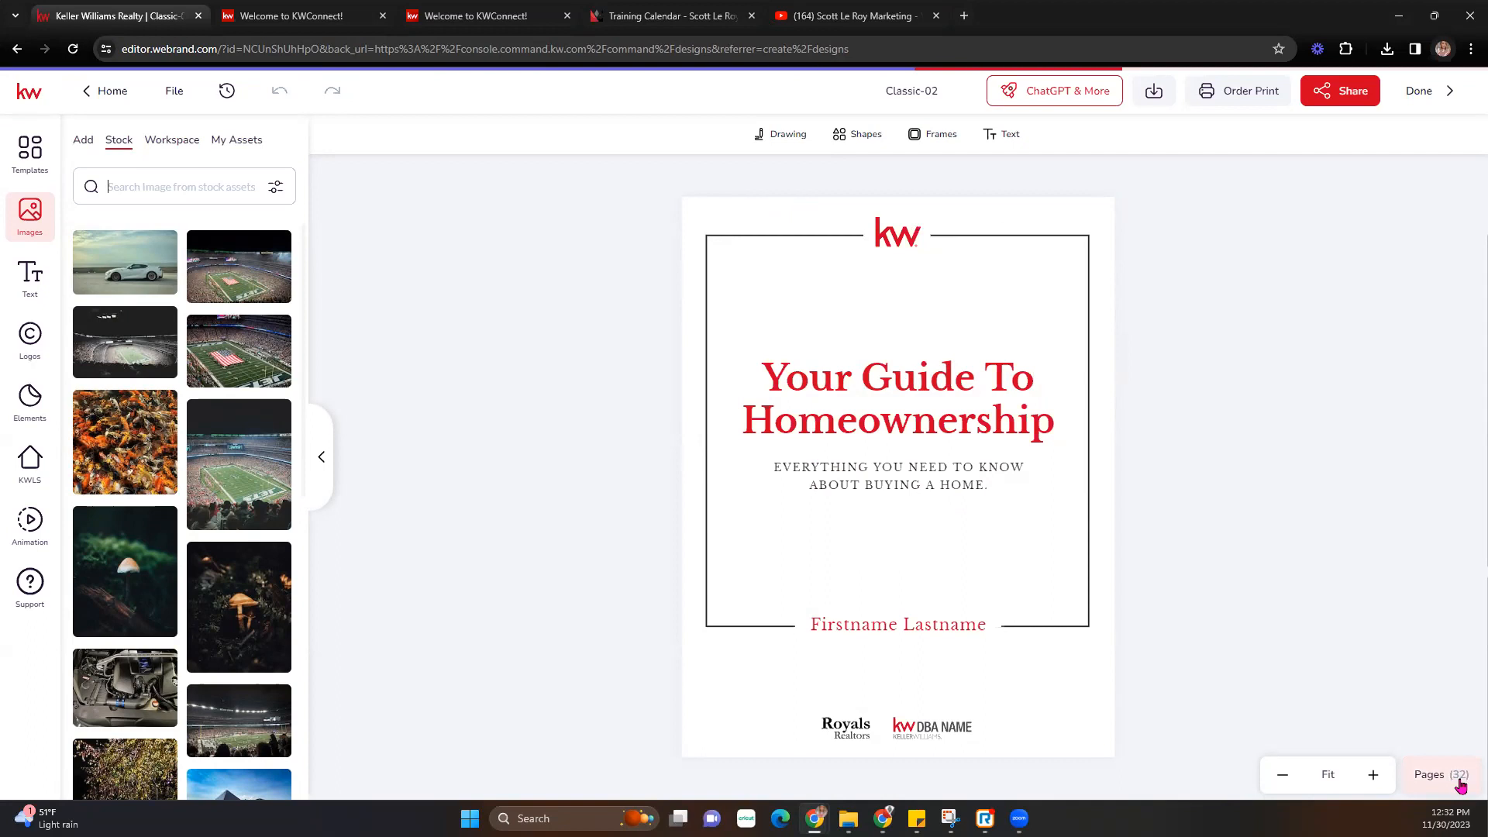
- Show thumbnails of all 32 pages and go to page 2, Buyer Consult
left_click(1460, 786)
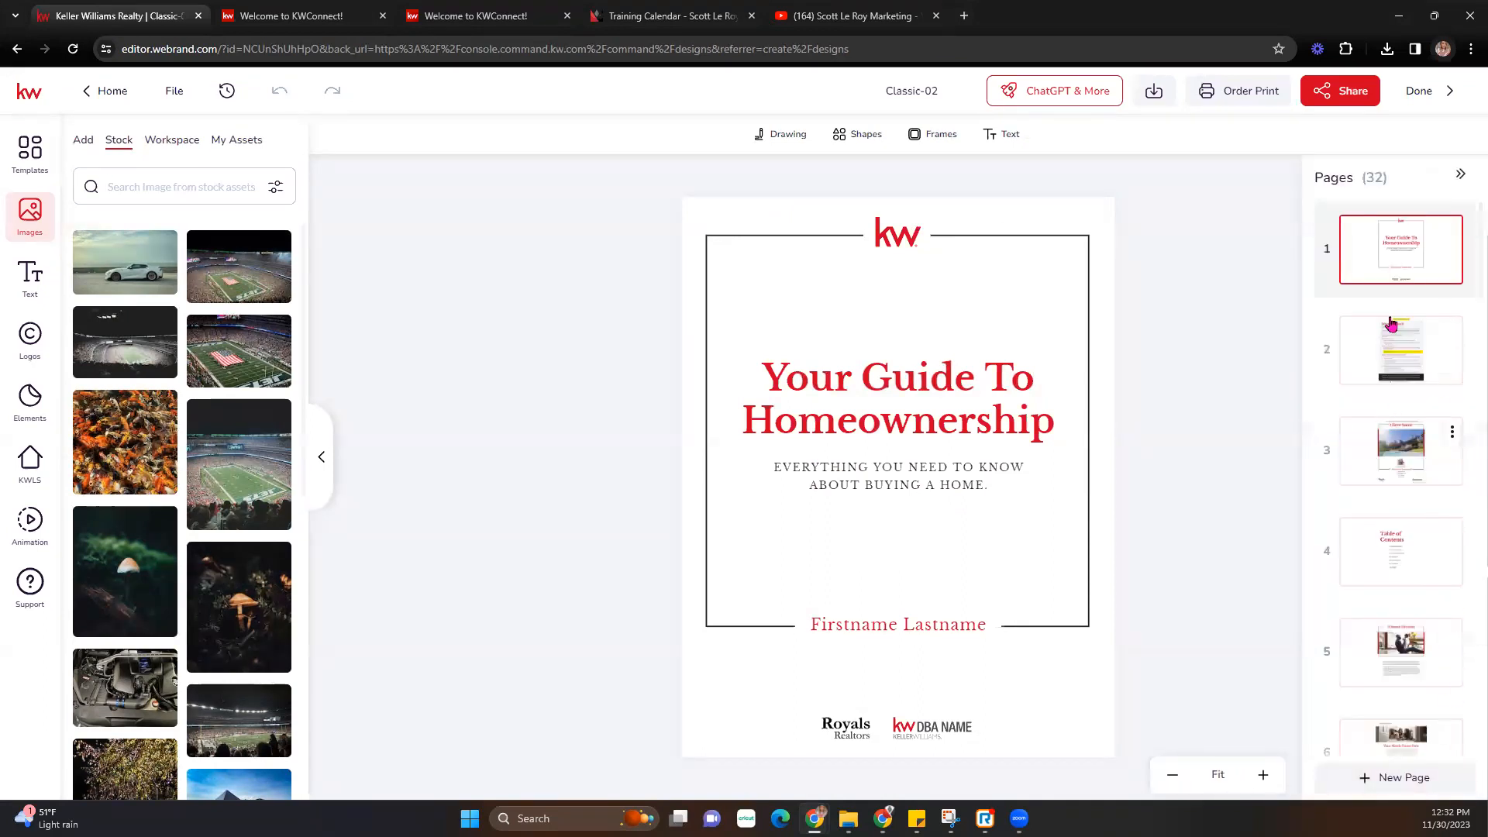
scroll(1399, 527, "down", 15)
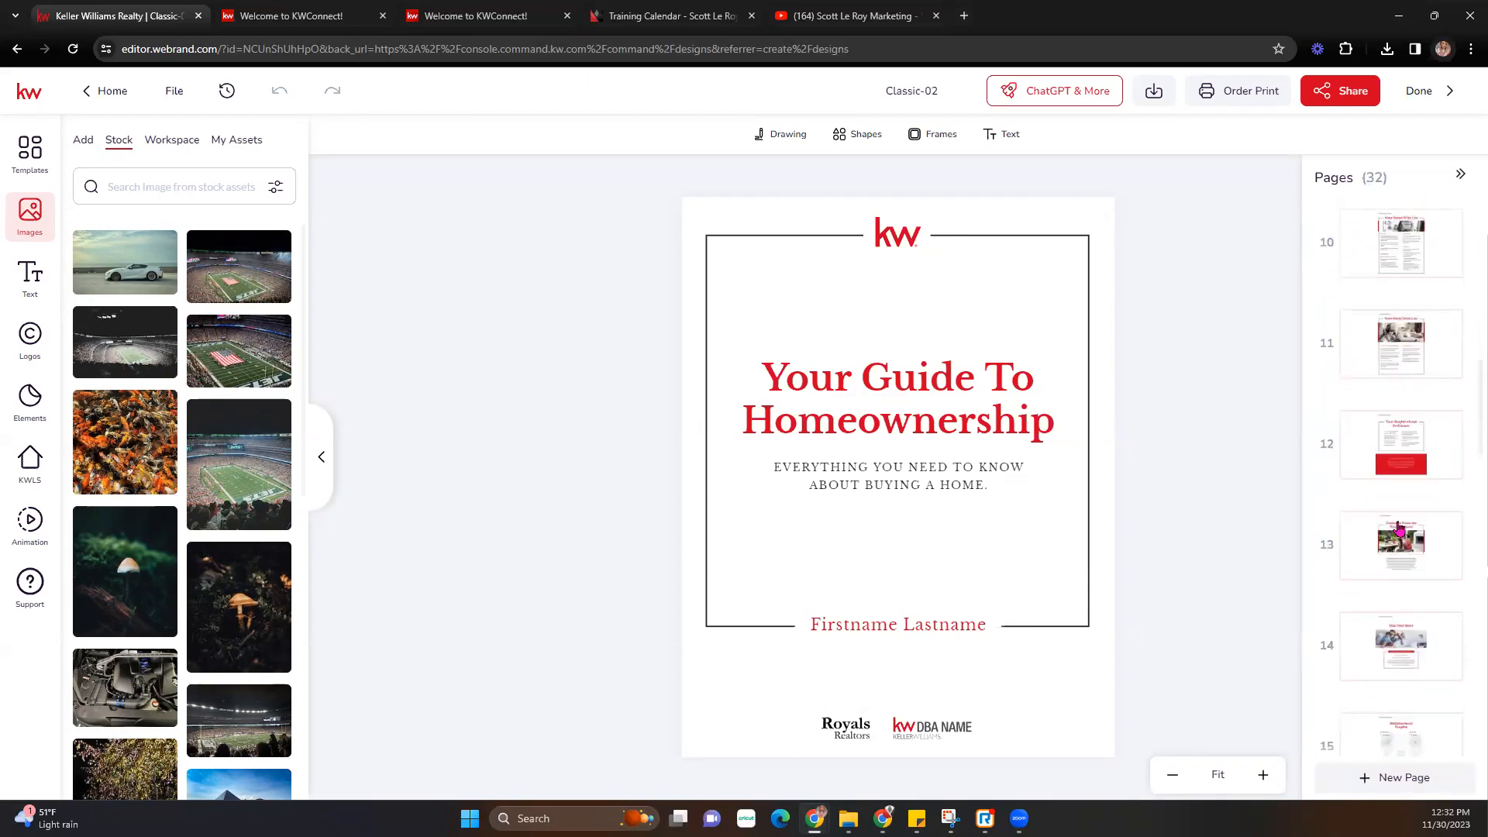
scroll(1399, 529, "down", 15)
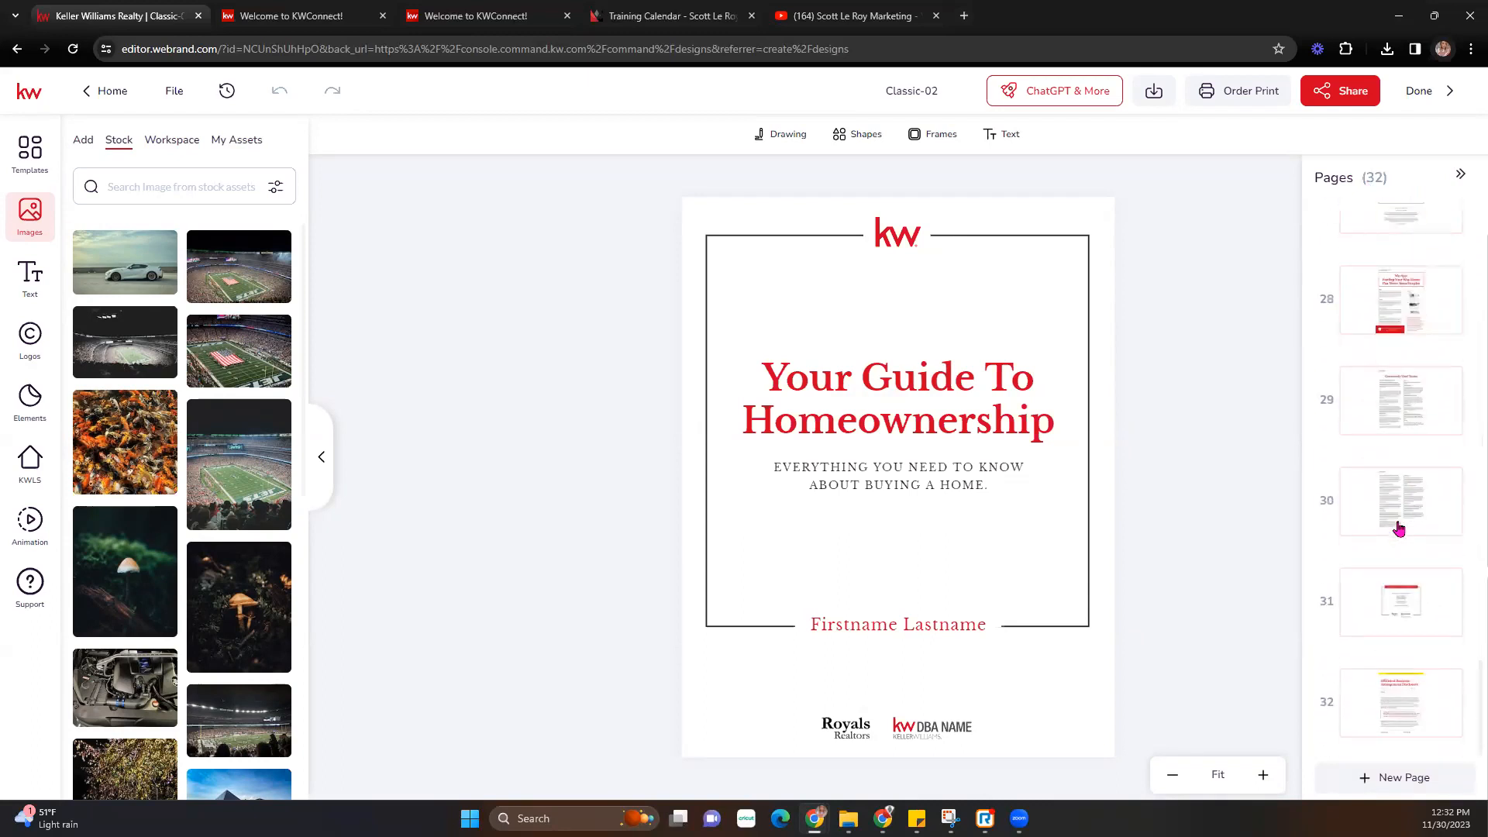
scroll(1429, 625, "up", 20)
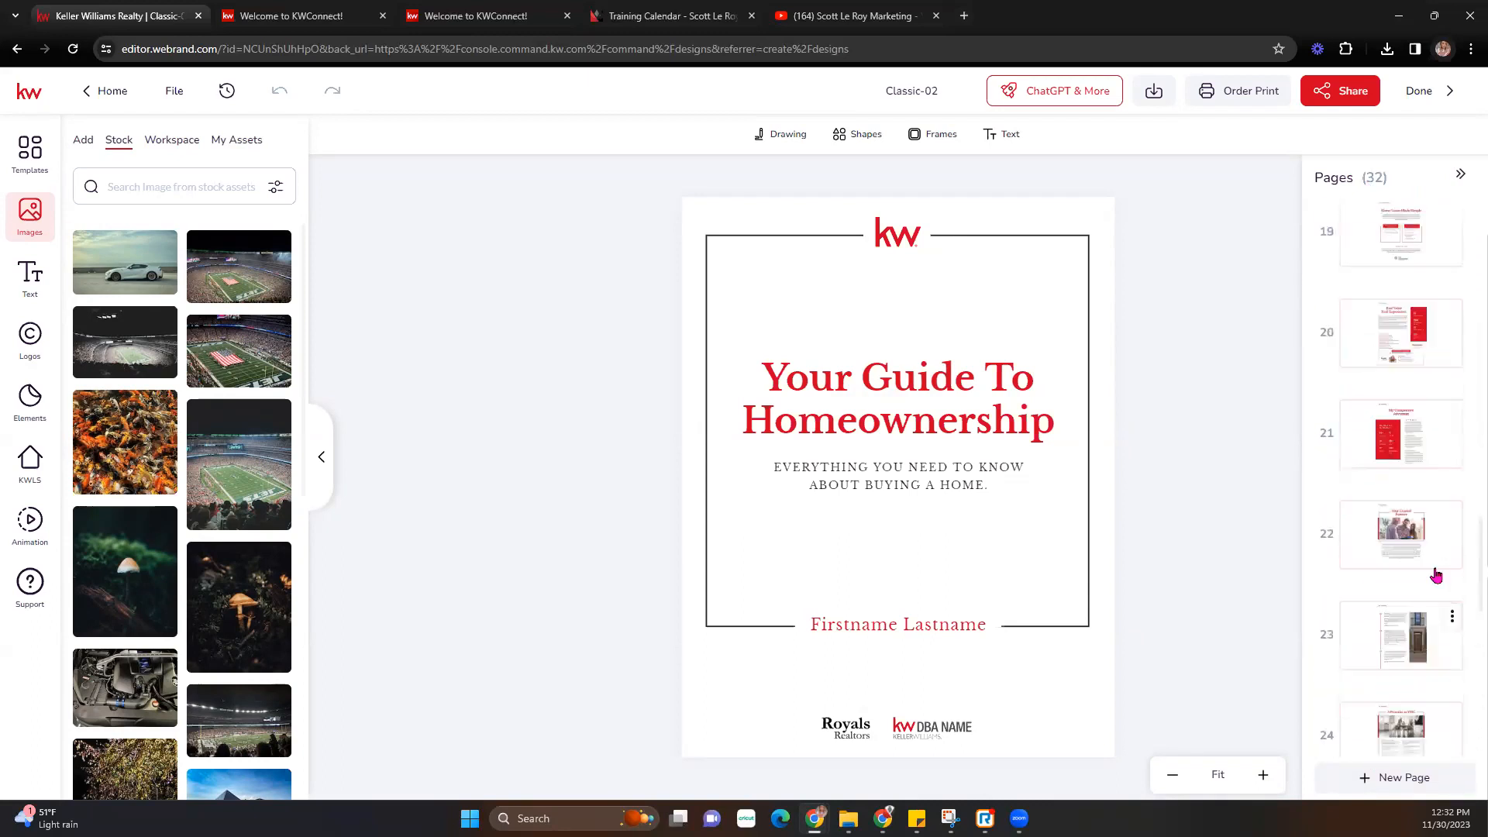
scroll(1434, 535, "up", 2)
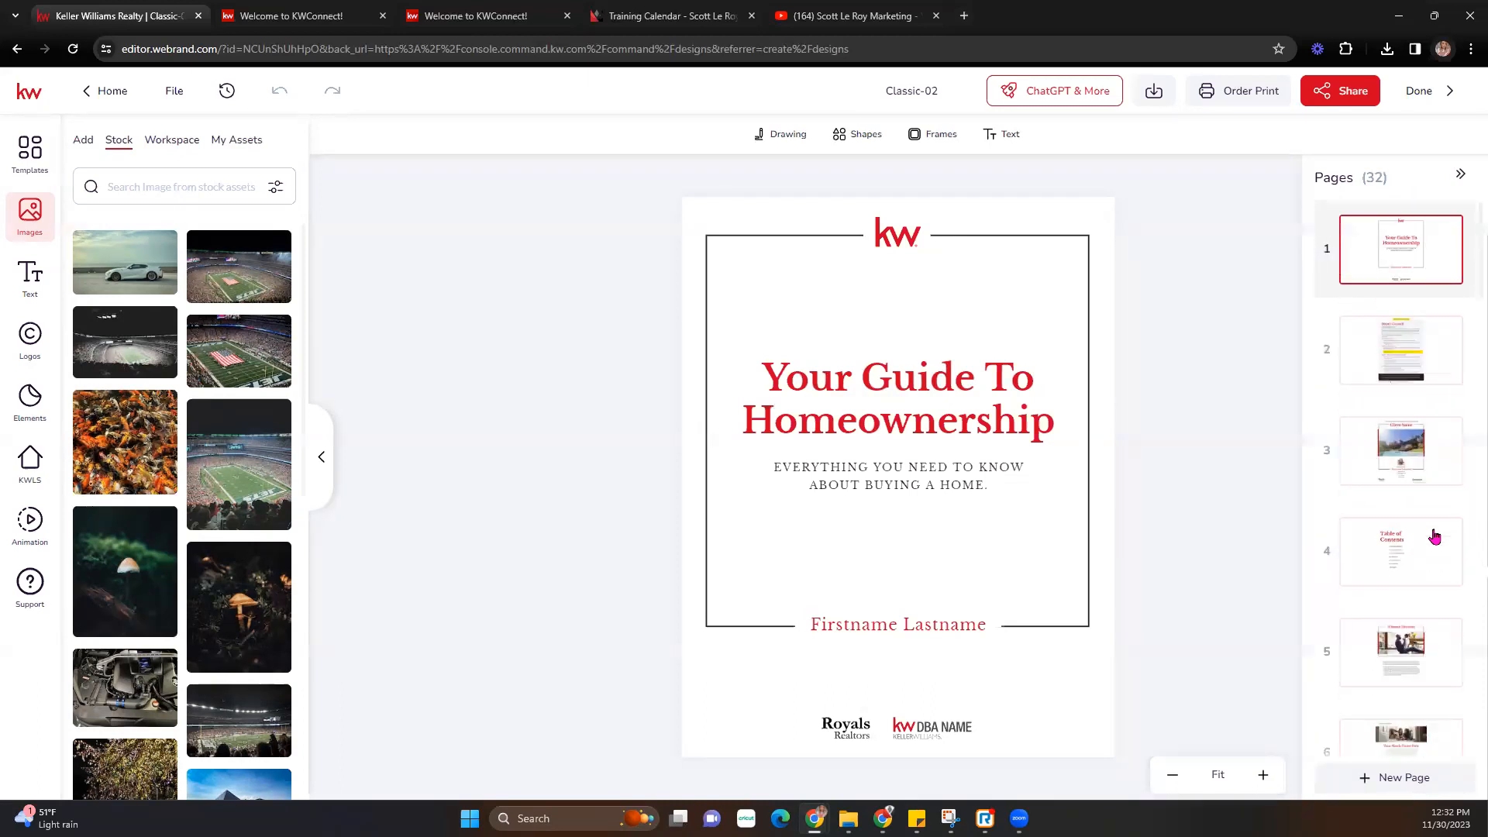
left_click(1415, 341)
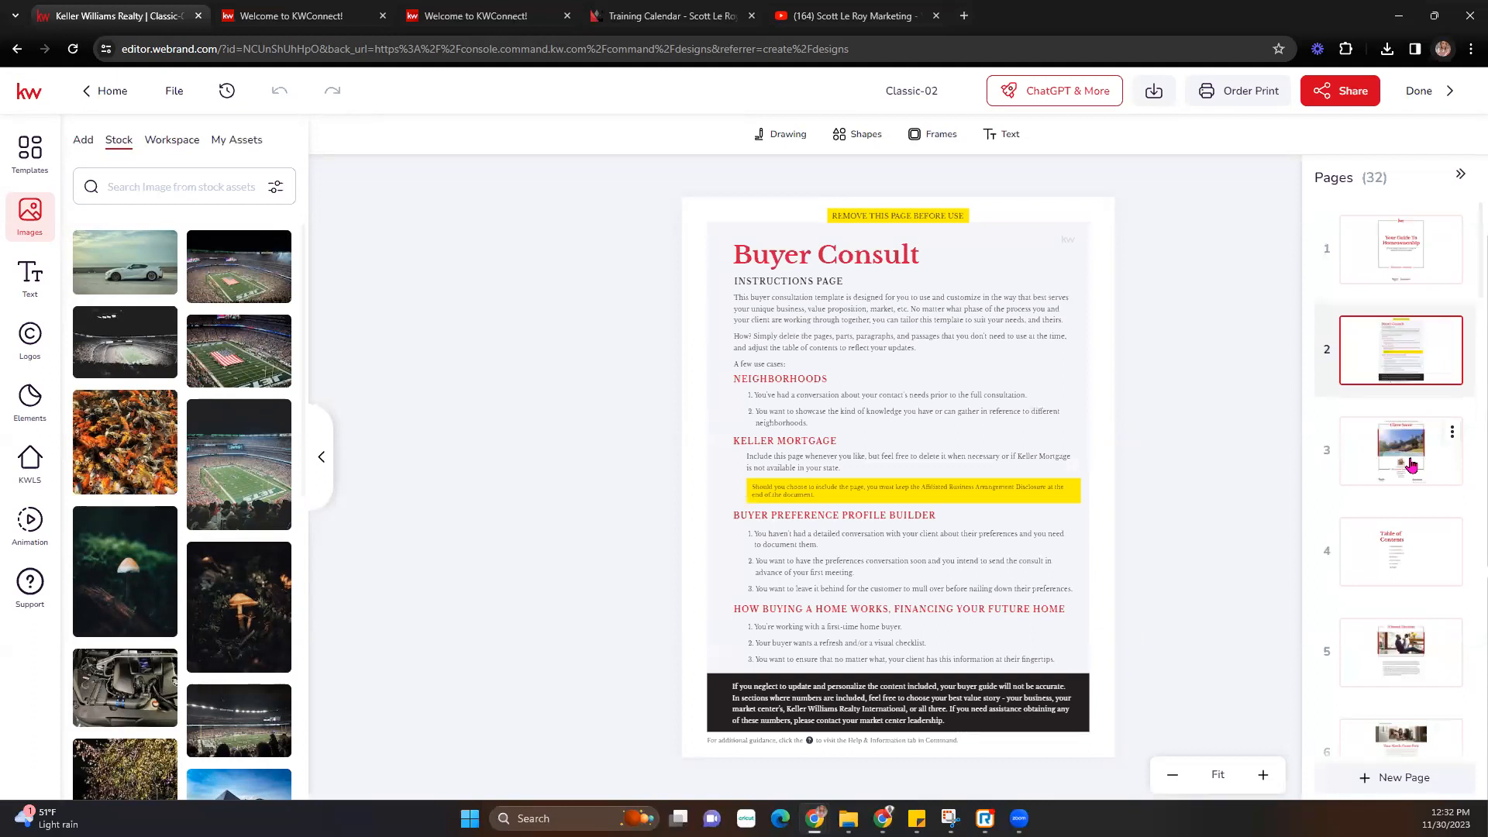
- Delete page 3, the Client Name cover, from its page menu and confirm
left_click(1410, 465)
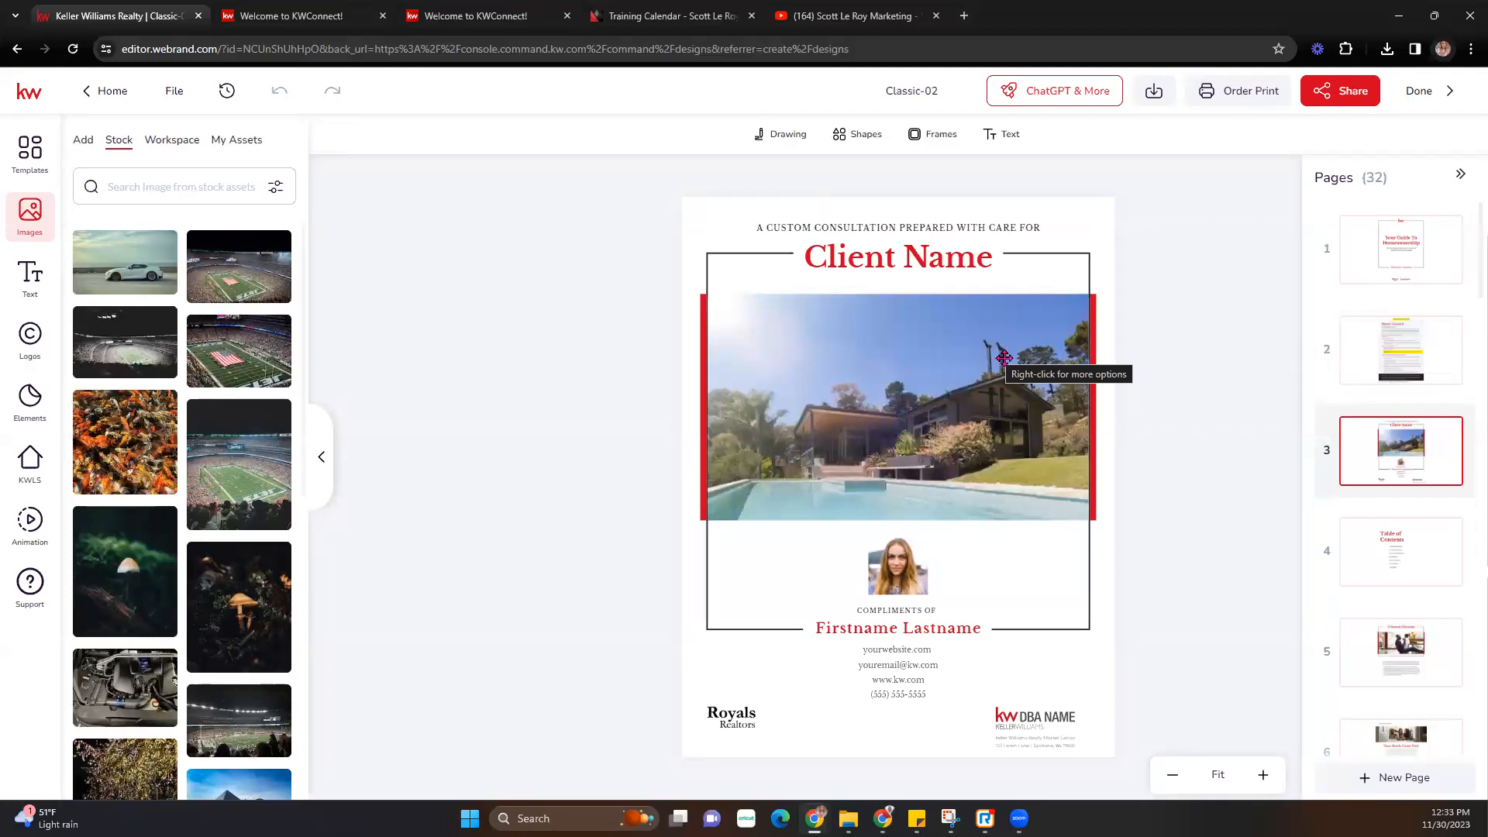
left_click(1452, 432)
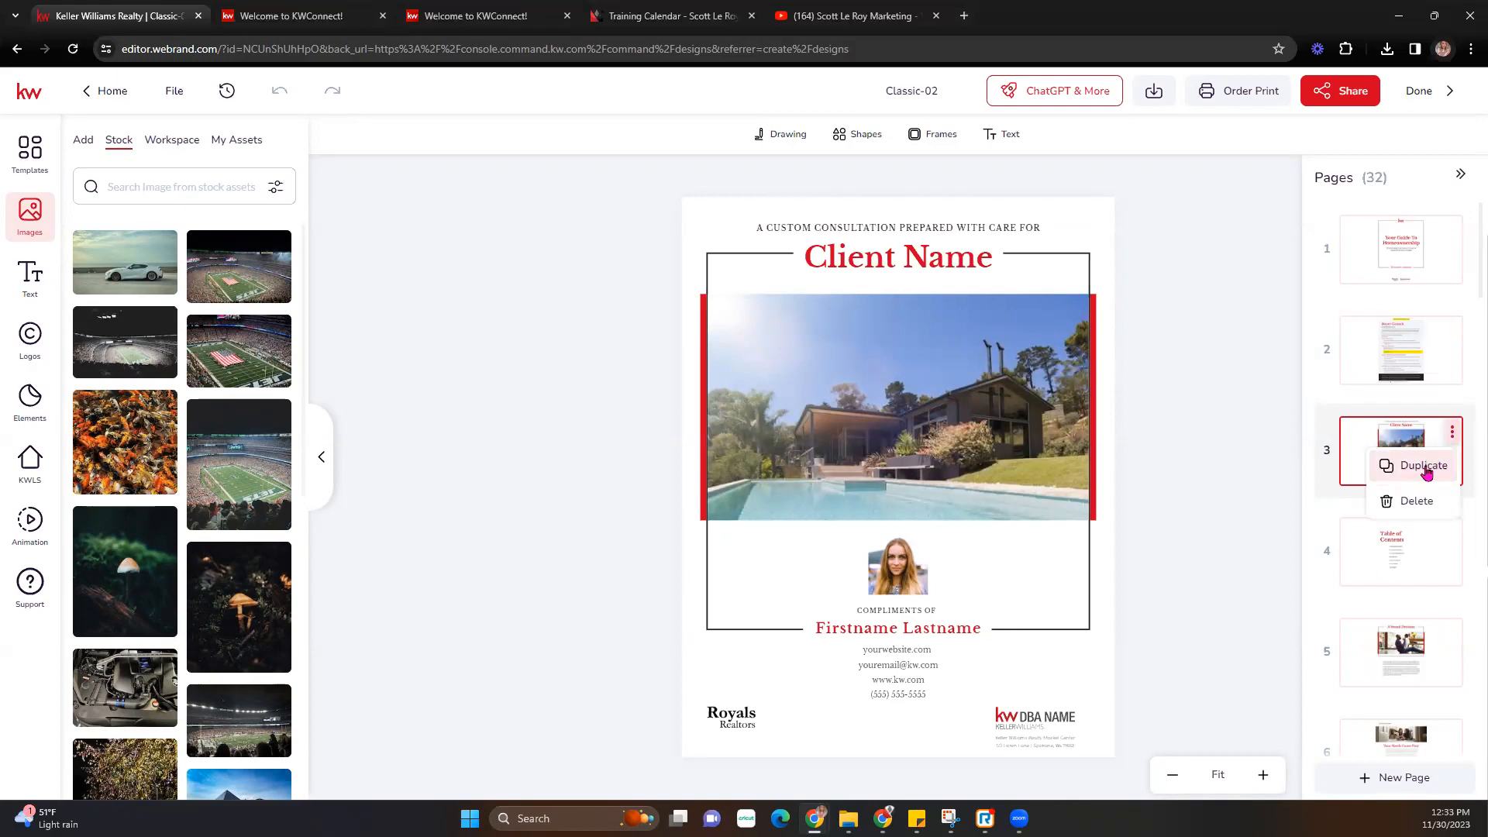
left_click(1415, 504)
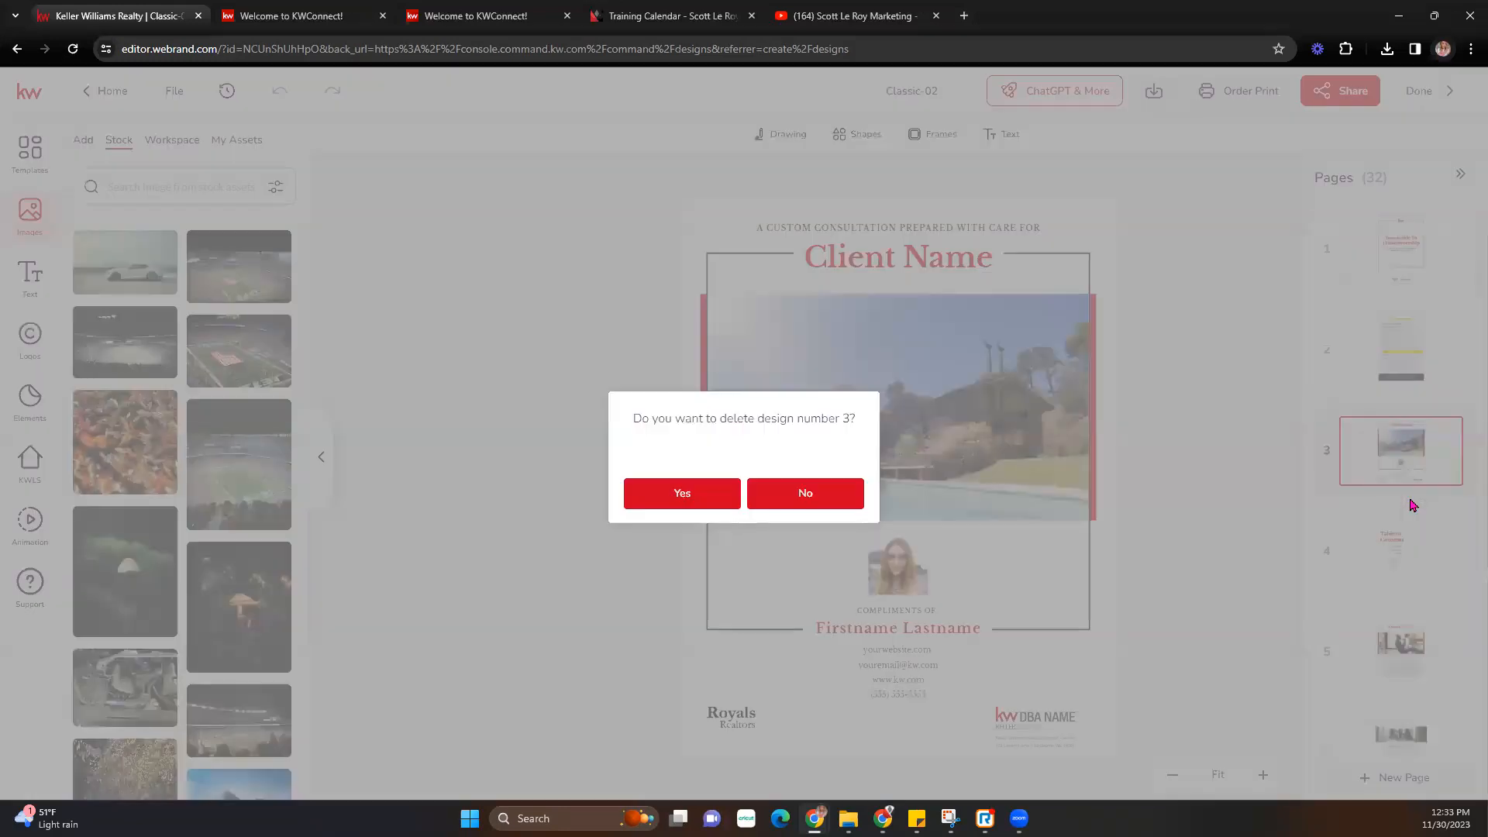
left_click(709, 505)
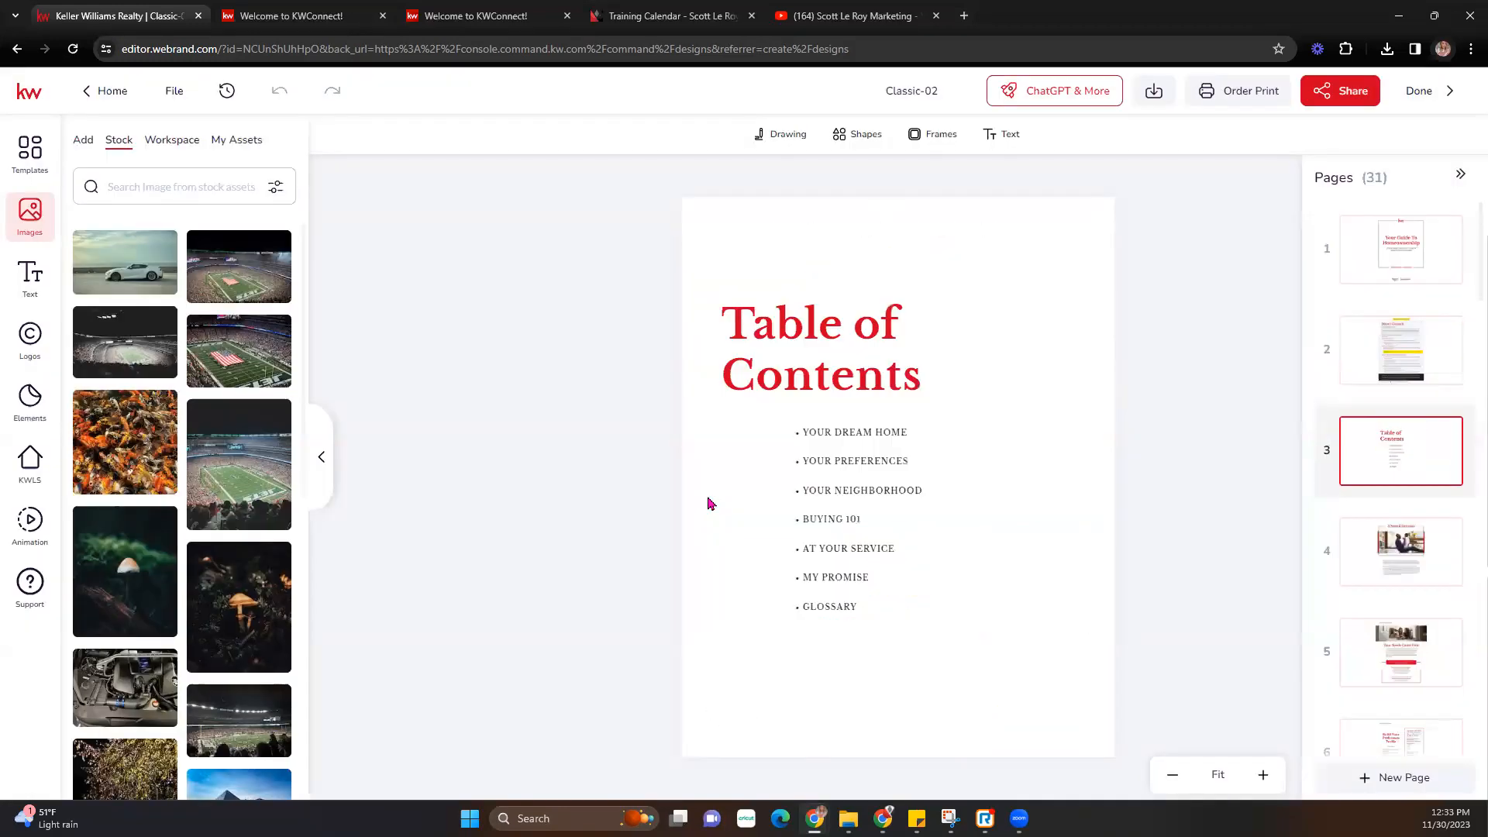
- Page from the cover through page 7, Your Home Wish List
left_click(1403, 267)
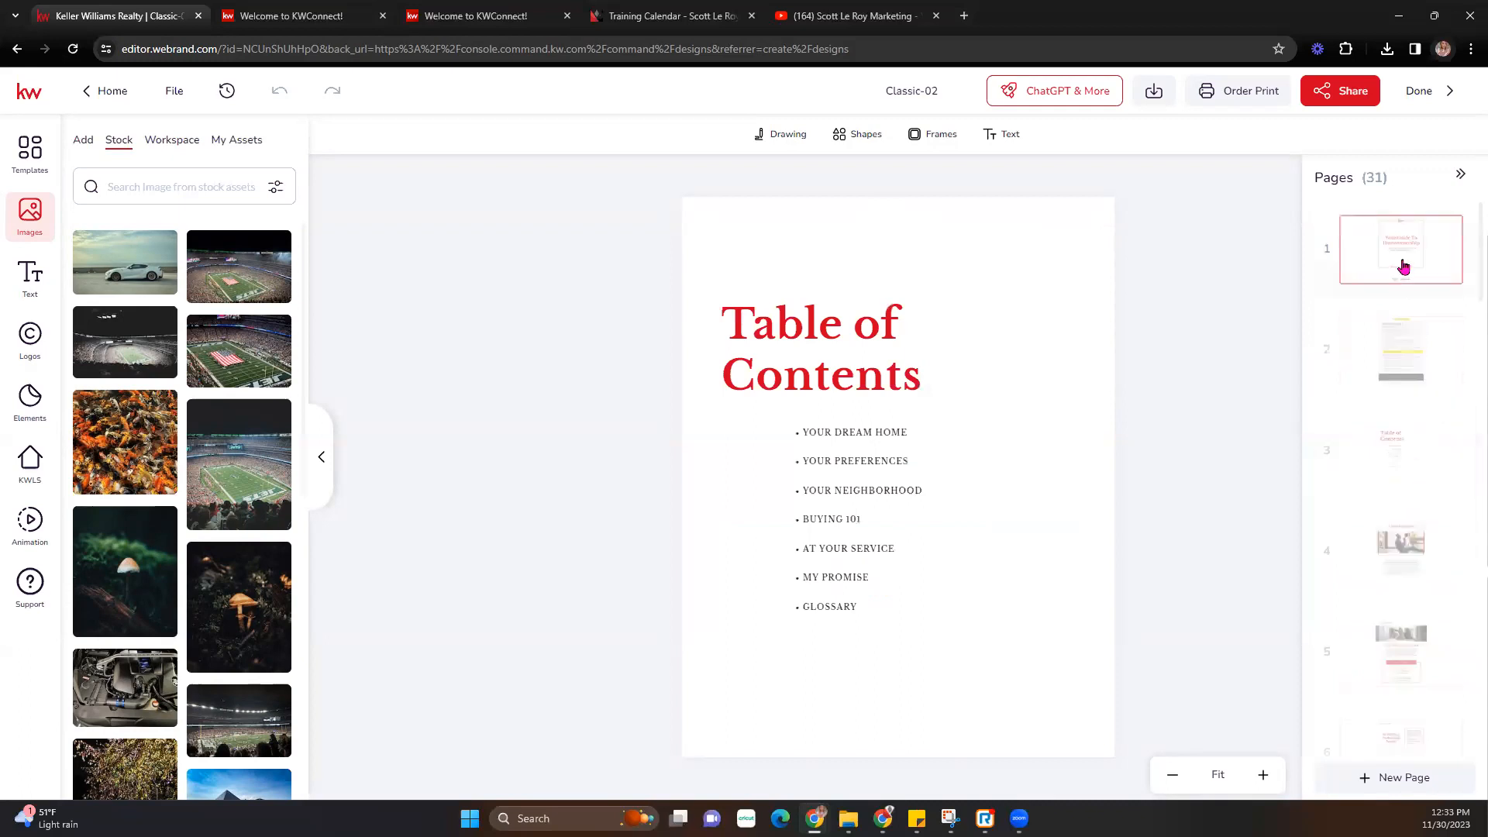
left_click(1414, 352)
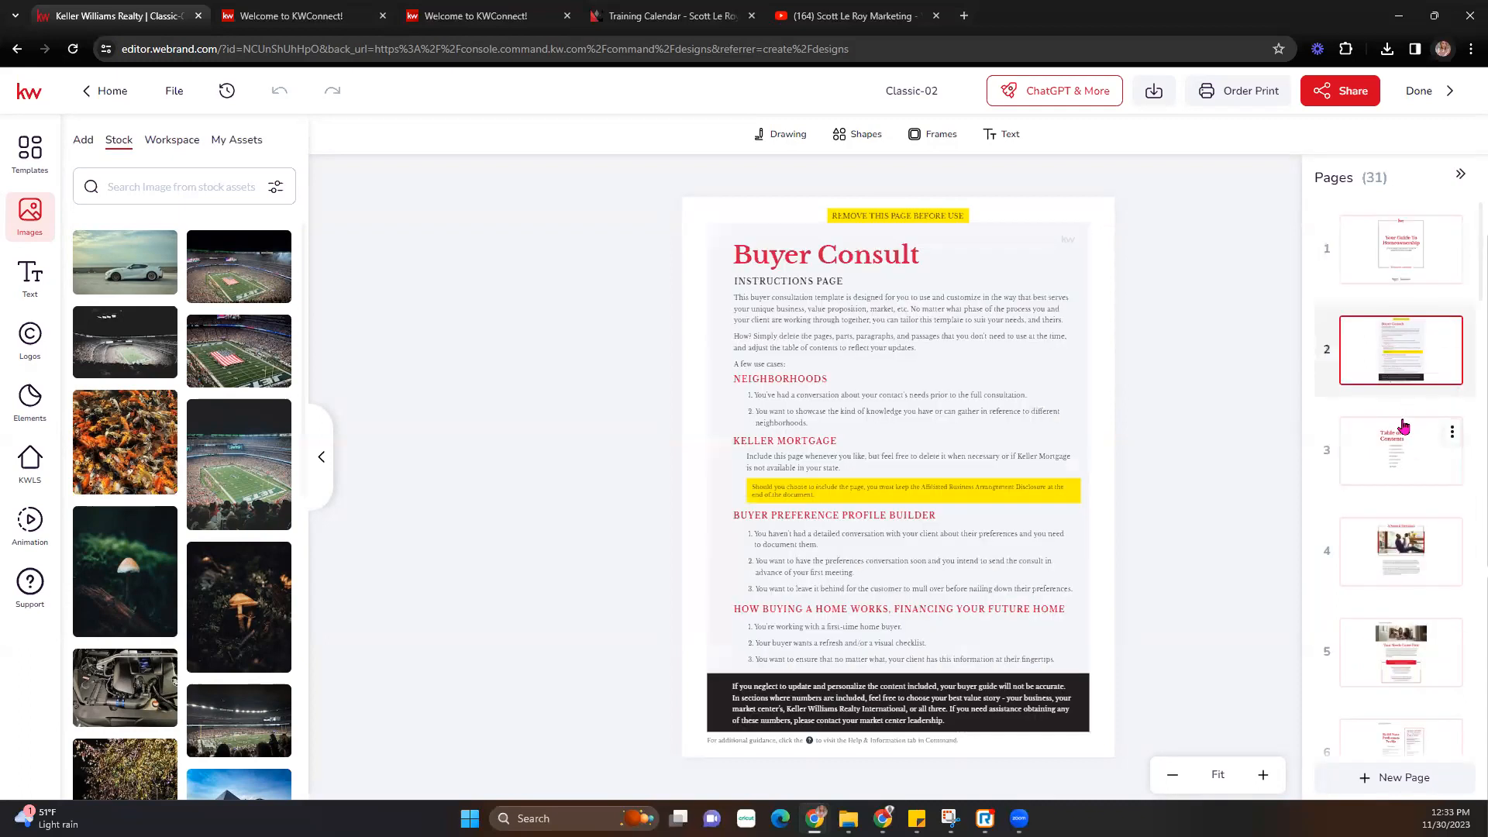
left_click(1404, 426)
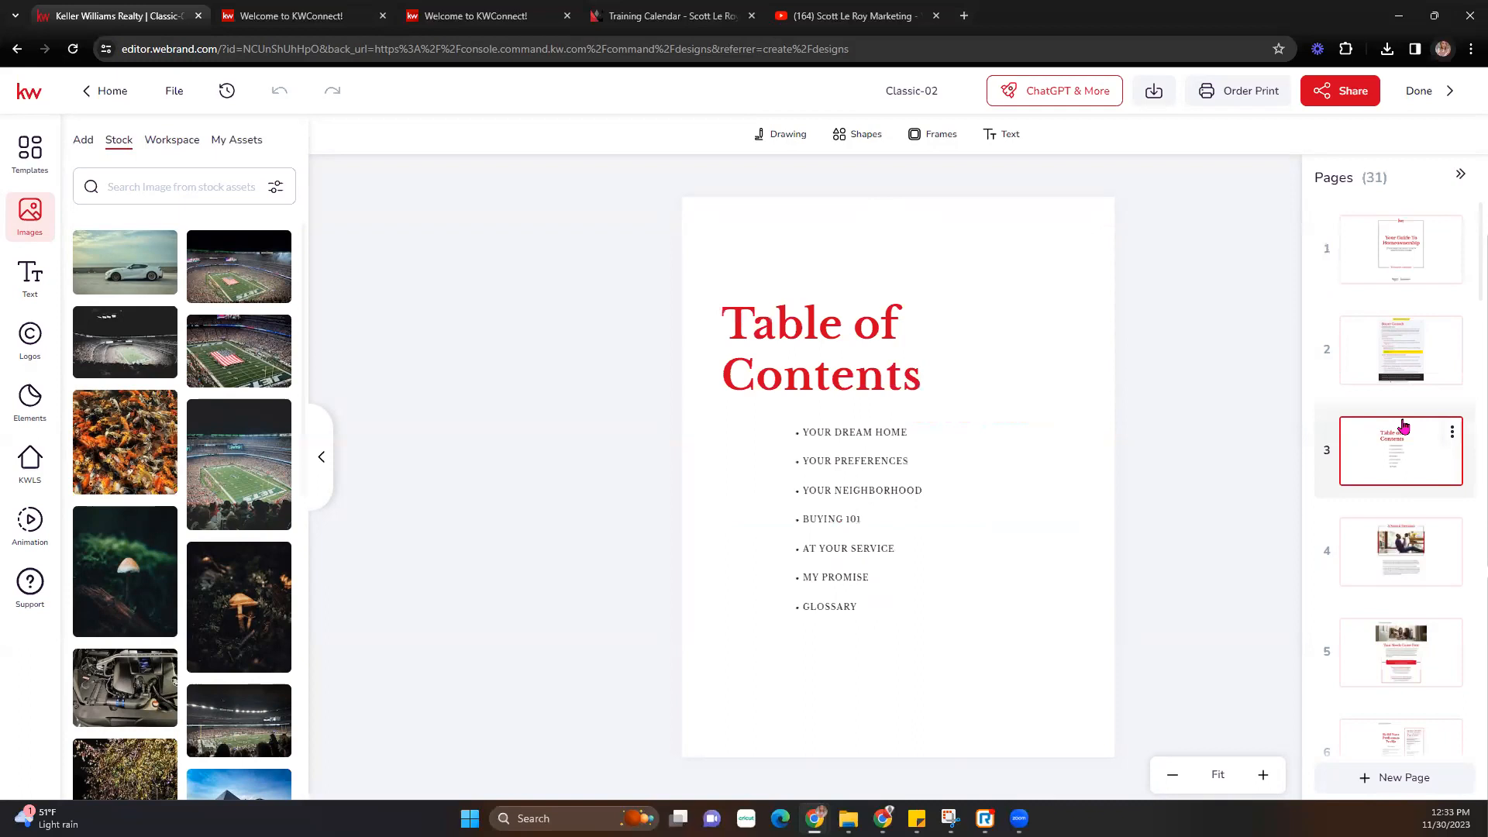
left_click(1410, 581)
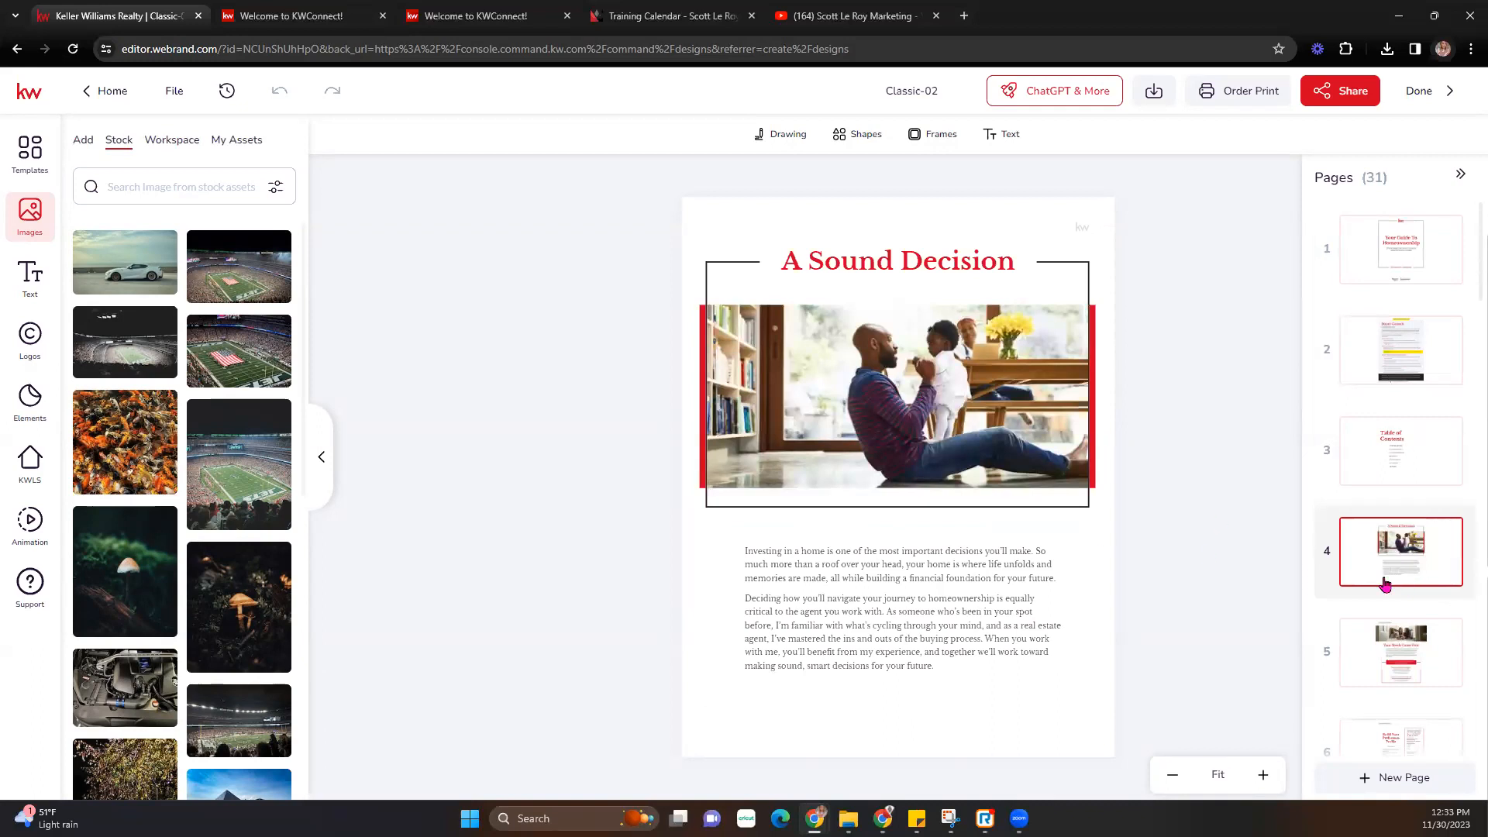
left_click(1397, 646)
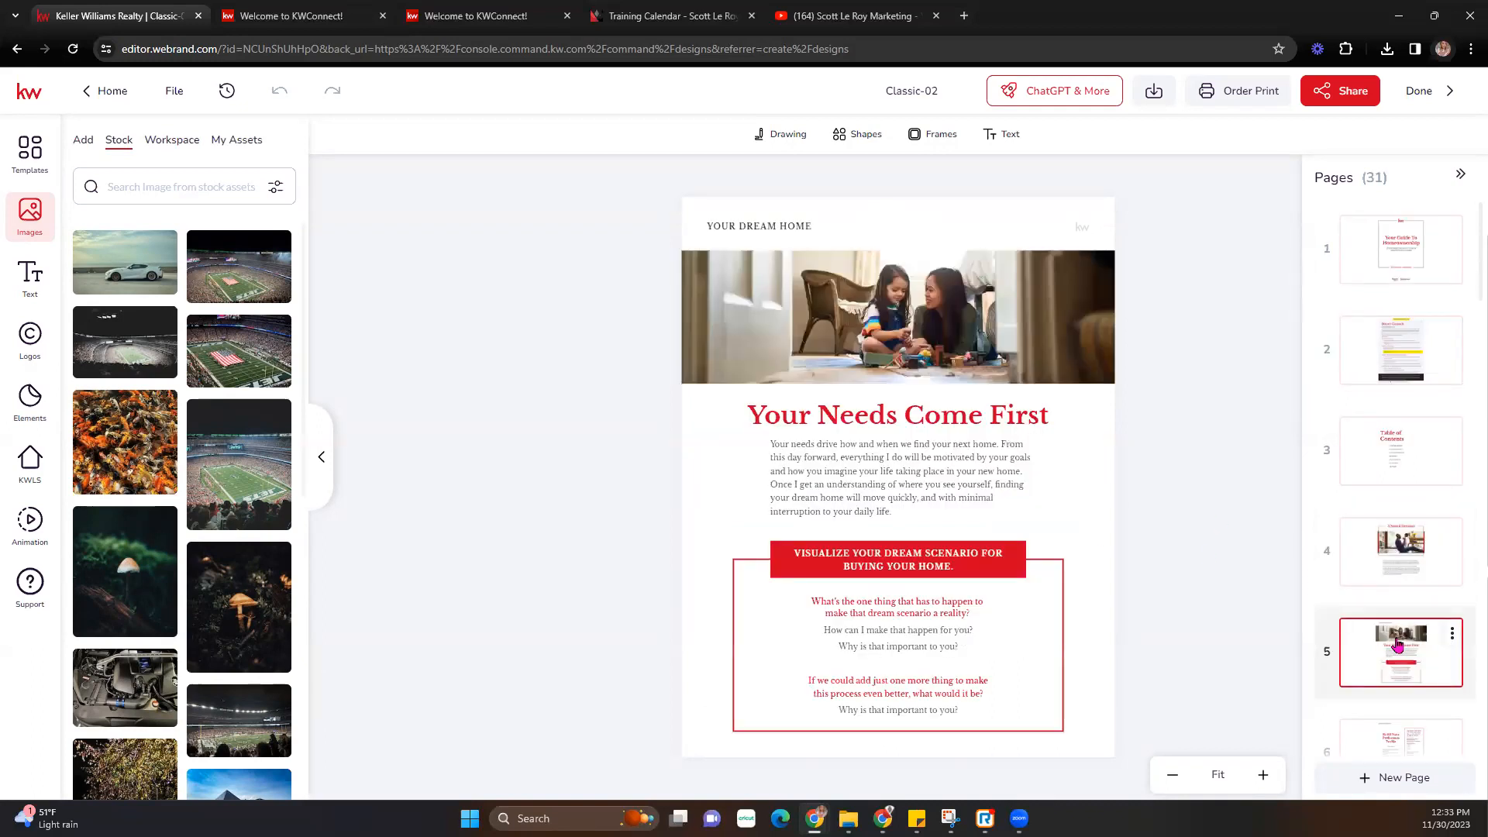
scroll(1397, 645, "down", 1)
left_click(1387, 665)
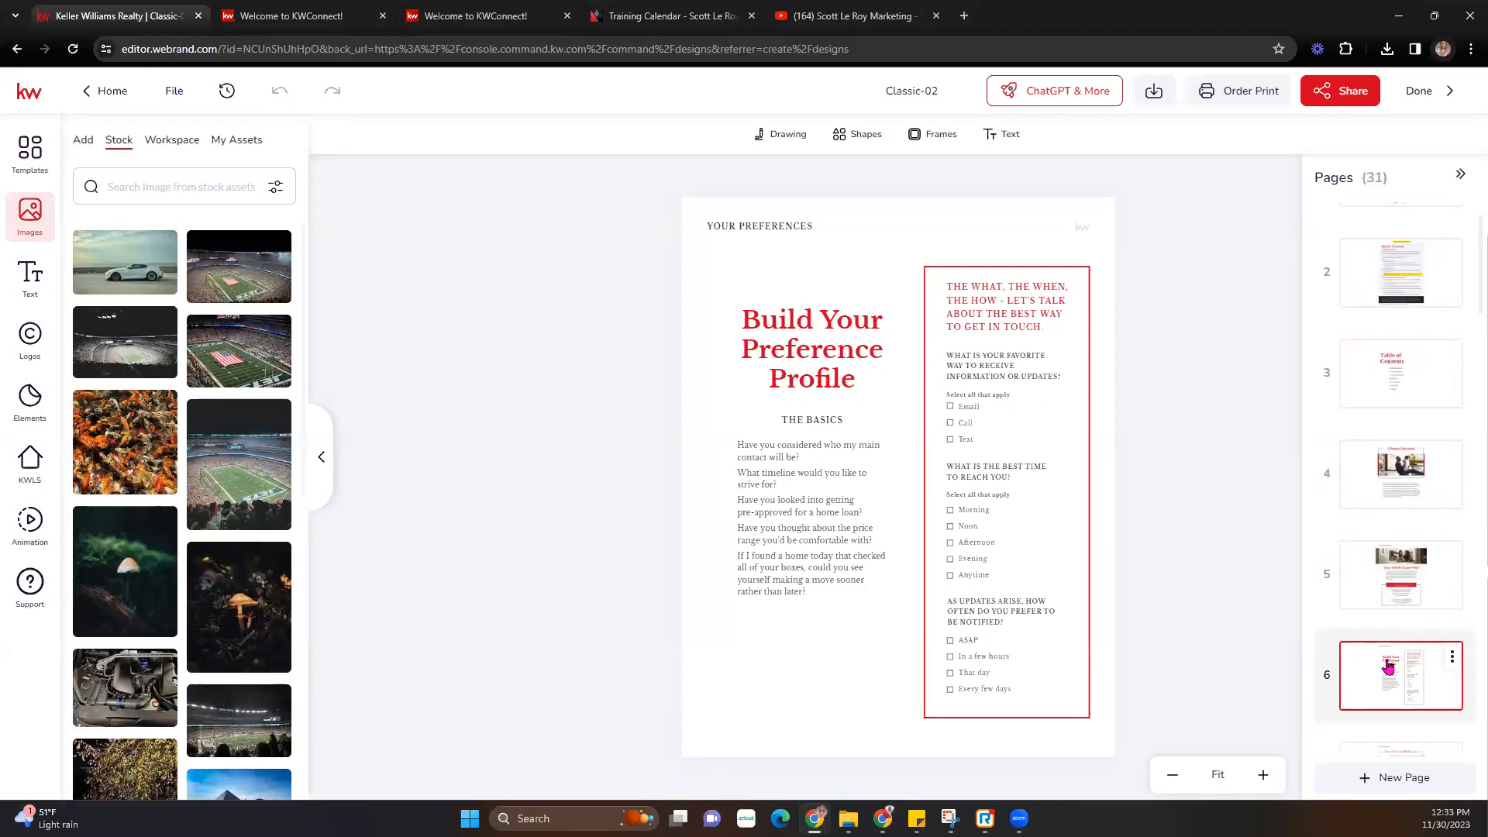
scroll(1387, 589, "down", 2)
left_click(1395, 620)
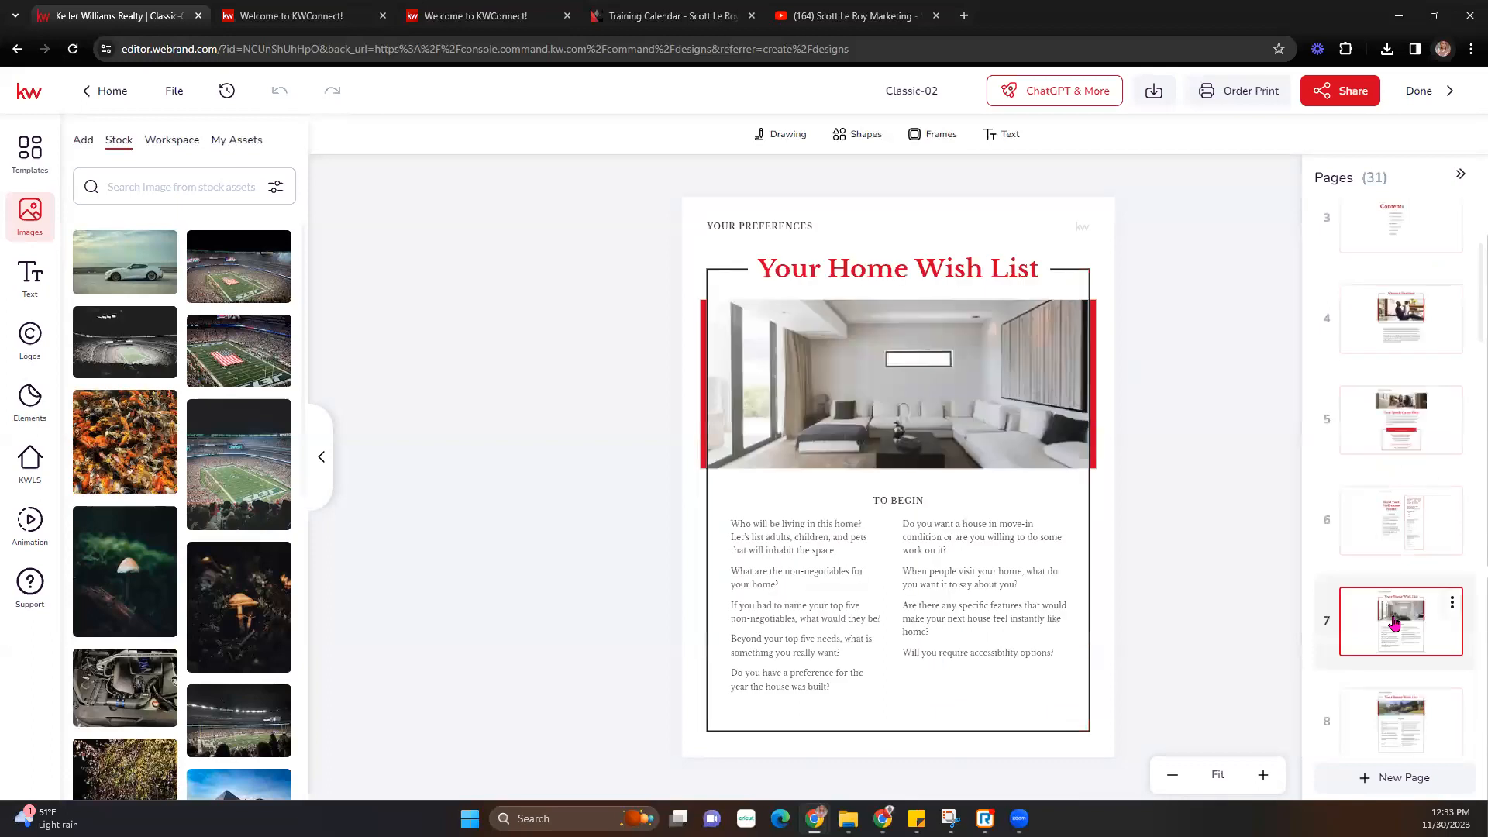
- Continue through pages 8 to 12, ending on Getting to Know the Neighborhood
left_click(1395, 713)
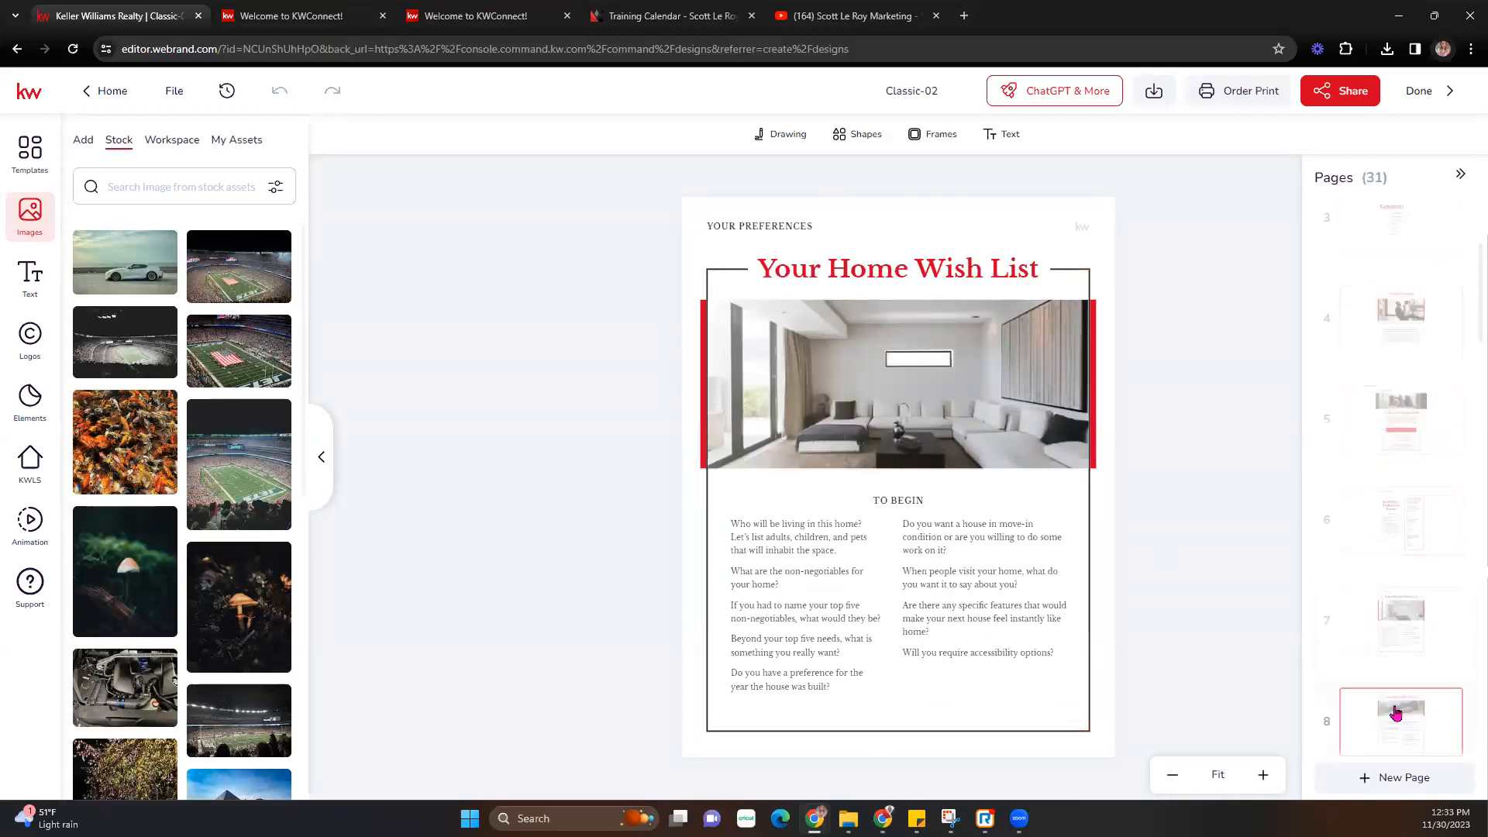
scroll(1395, 709, "down", 2)
left_click(1399, 700)
scroll(1399, 702, "down", 2)
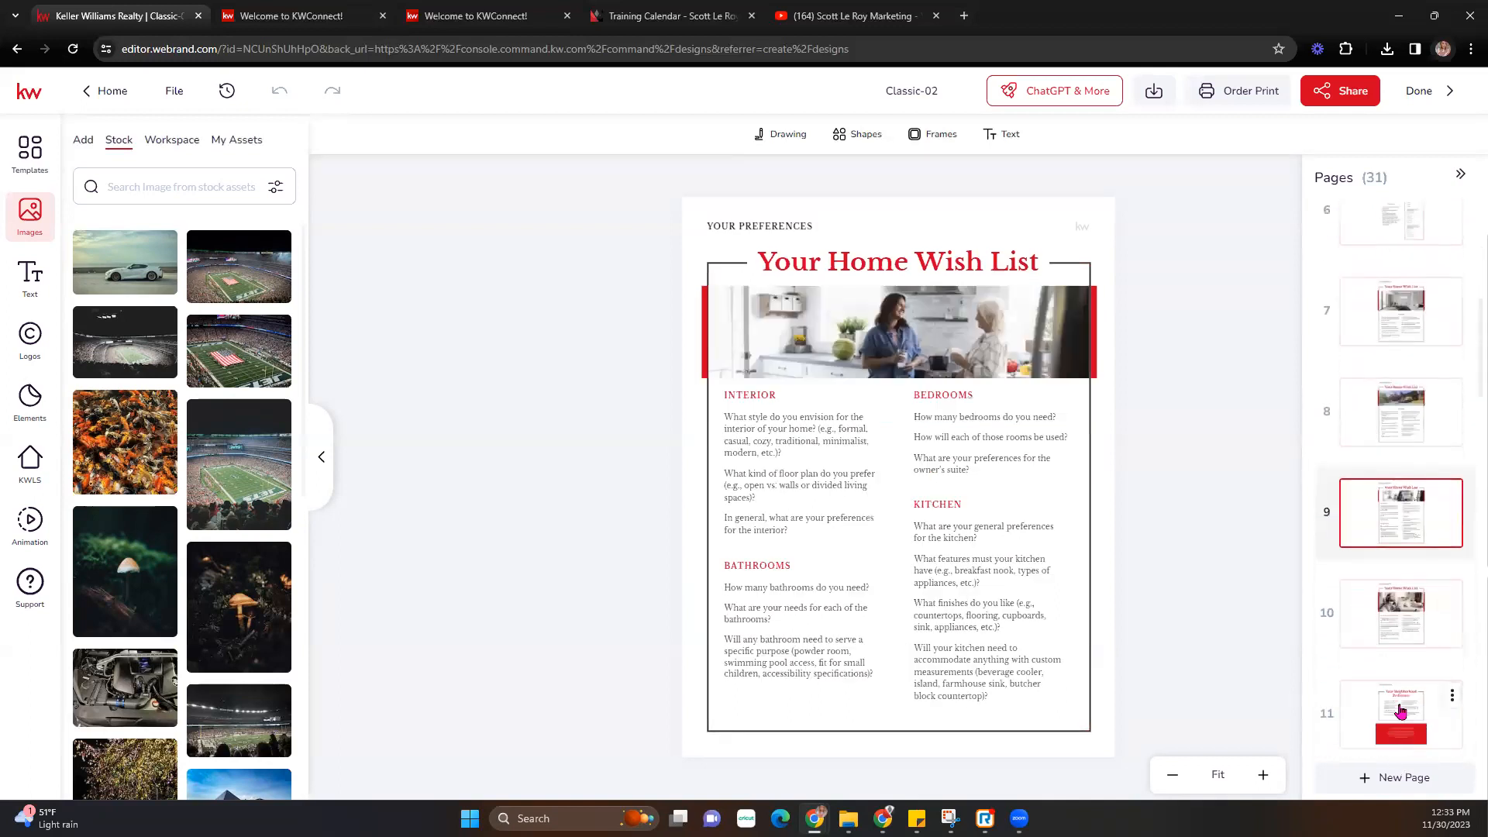
left_click(1407, 637)
scroll(1407, 640, "down", 1)
left_click(1405, 661)
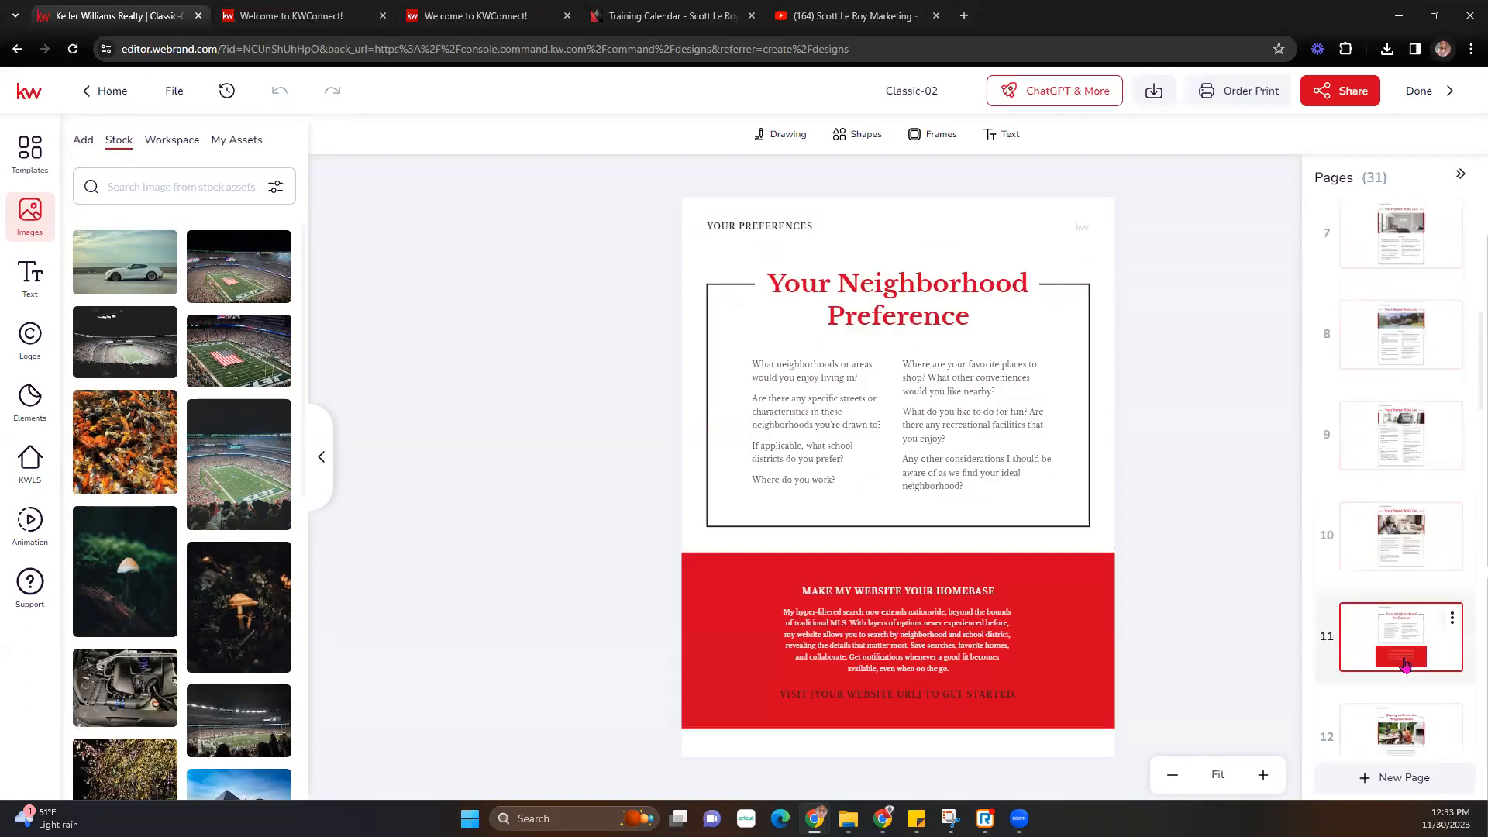
scroll(1404, 664, "down", 1)
left_click(1406, 664)
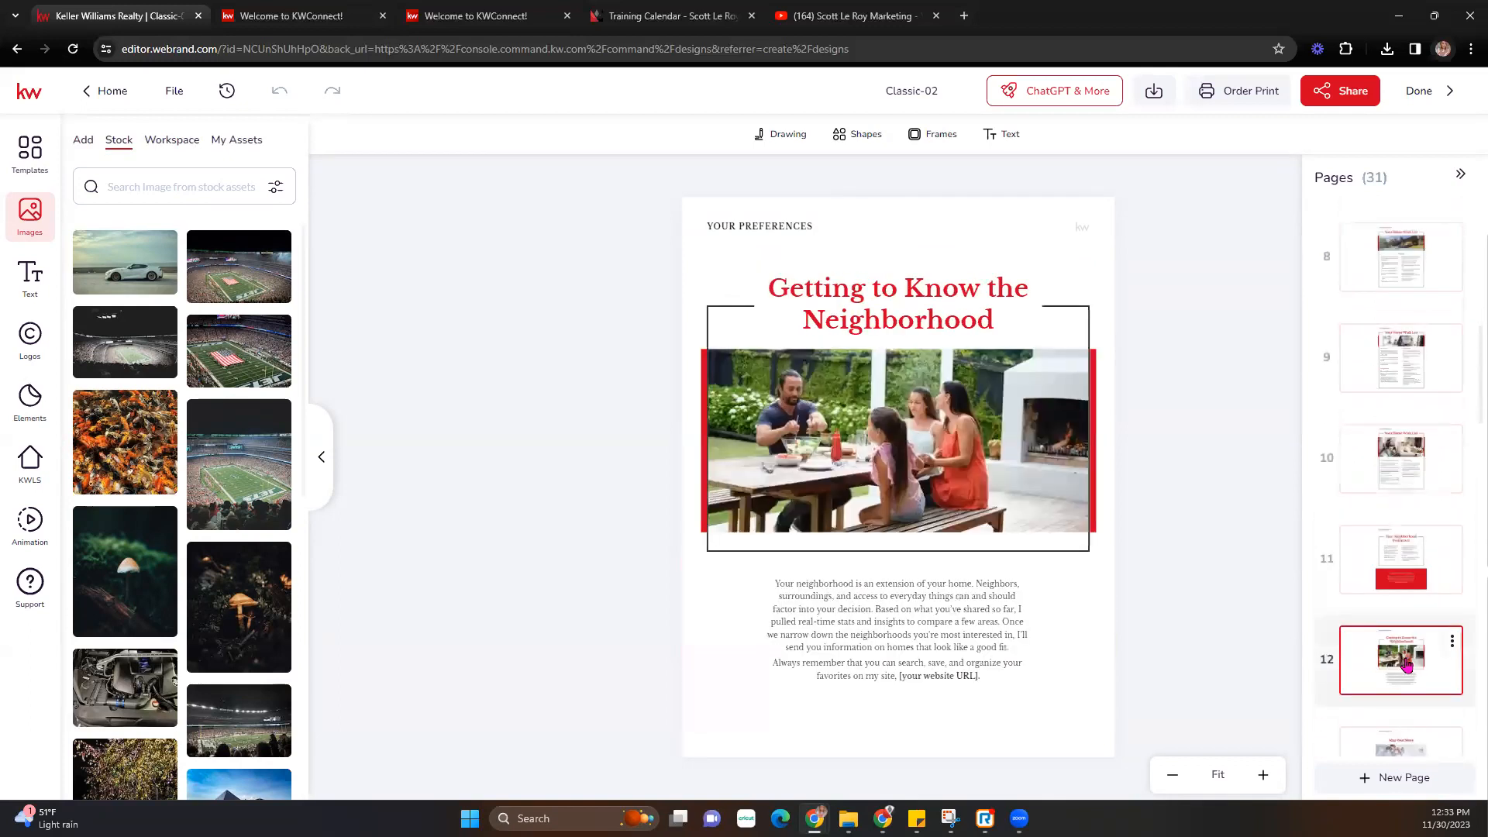
- Continue from page 13, Map Your Move, to page 19, Real Value Real Experience
scroll(1407, 667, "down", 2)
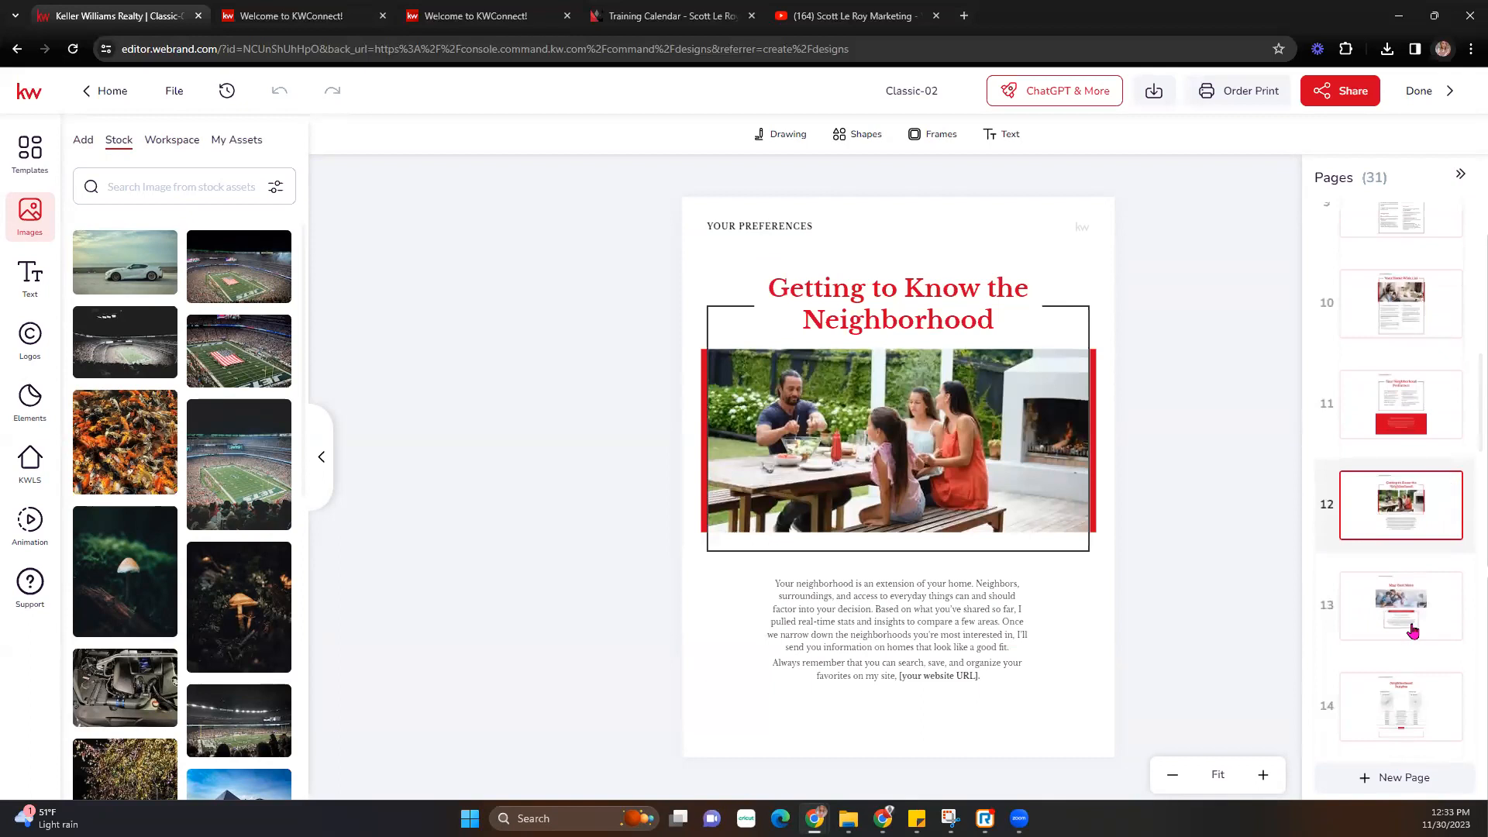
left_click(1420, 612)
scroll(1420, 612, "down", 3)
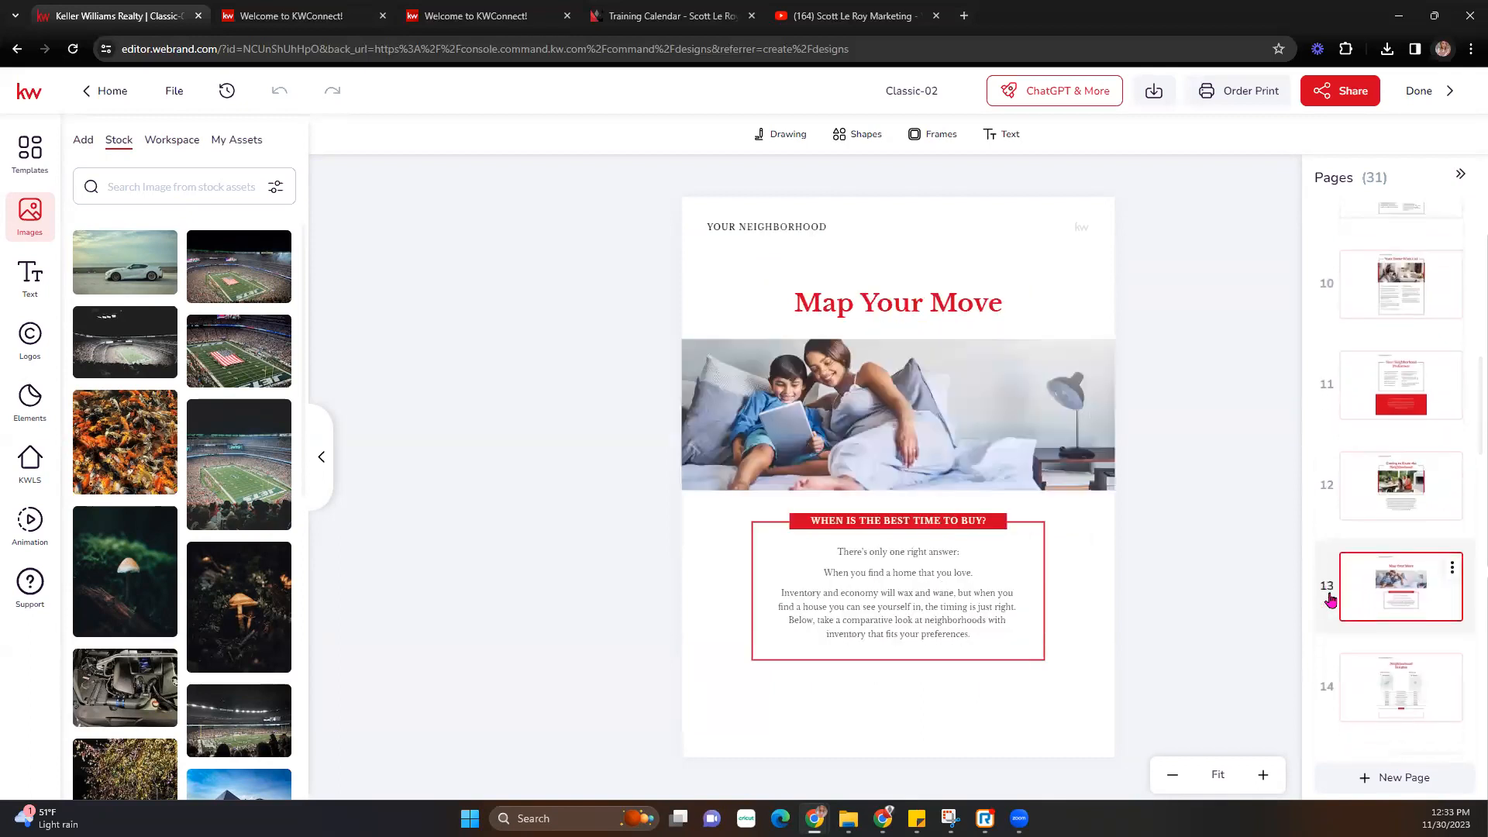
left_click(1405, 503)
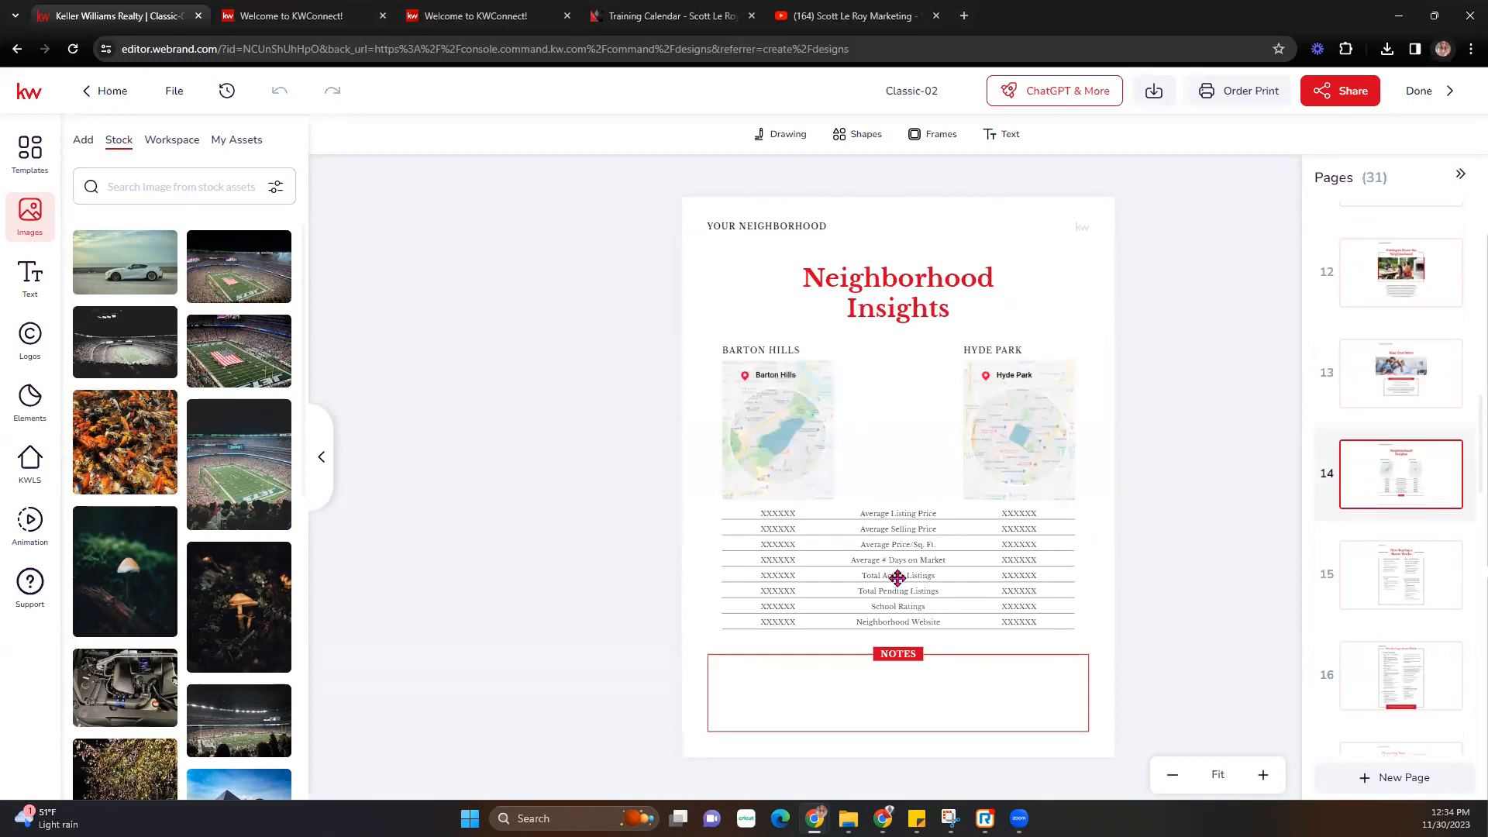
left_click(1418, 587)
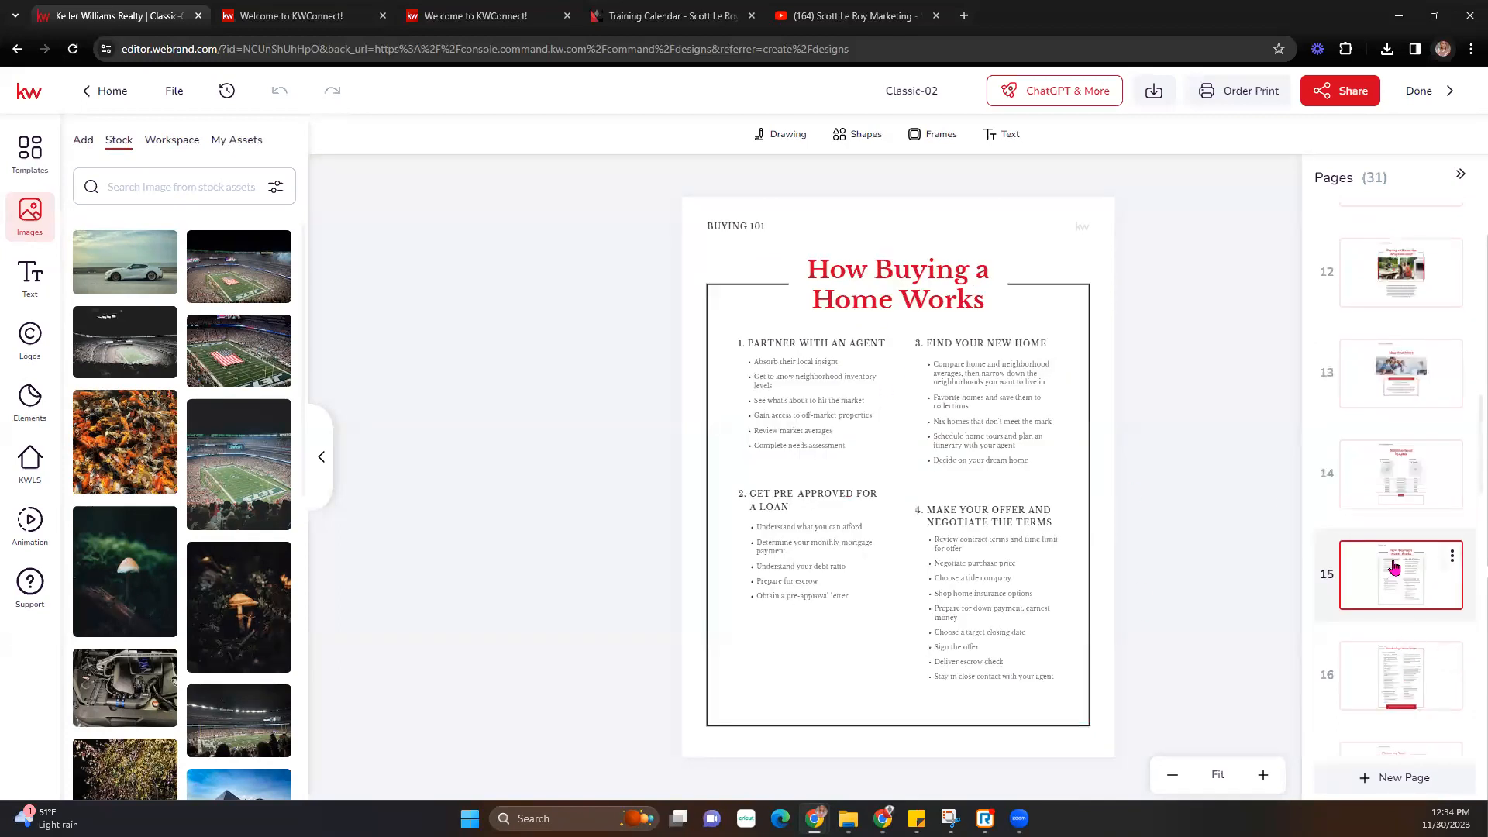
left_click(1392, 482)
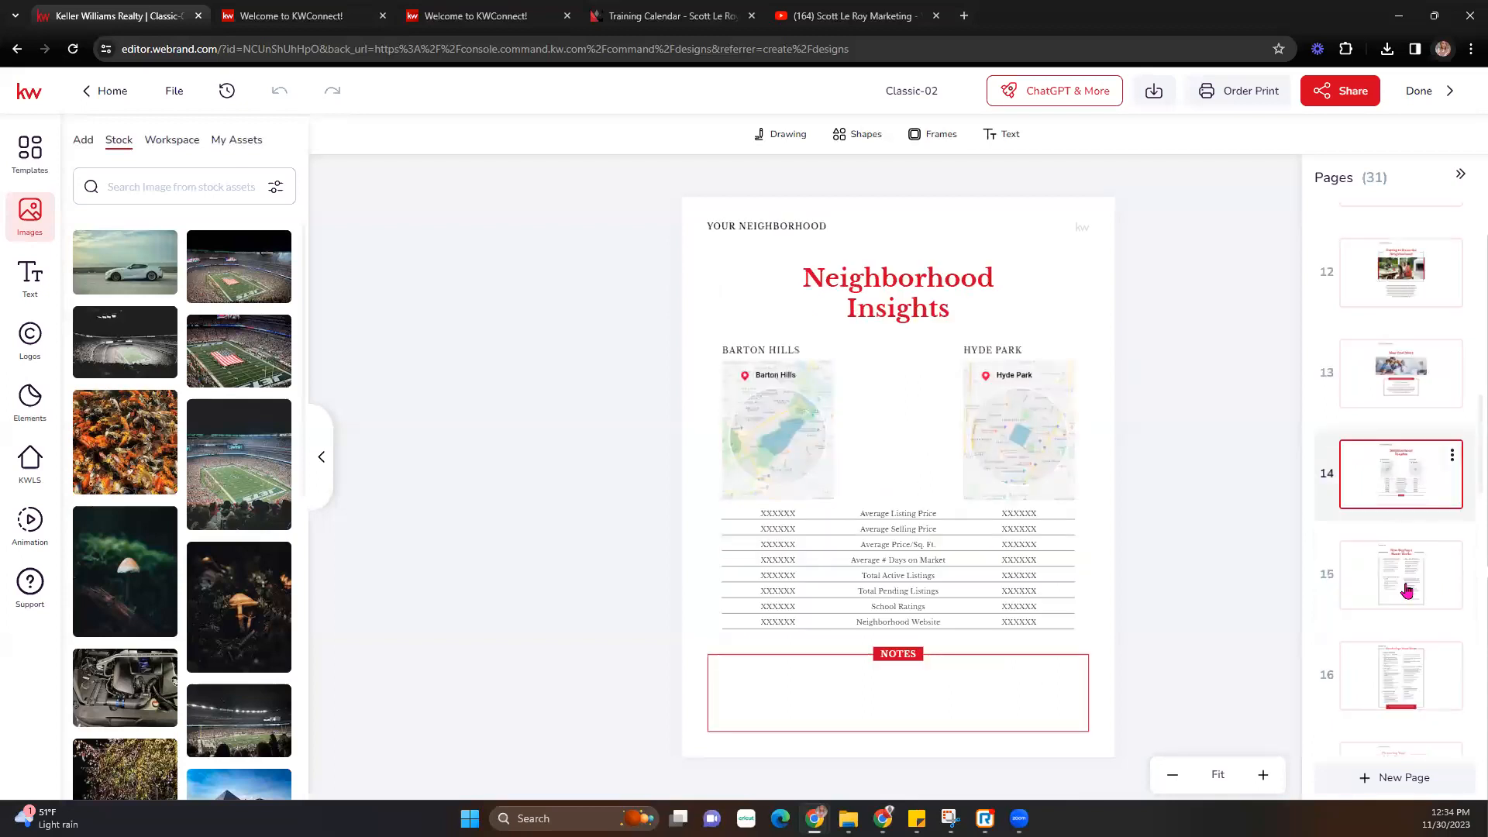
left_click(1395, 689)
left_click(1394, 634)
left_click(1396, 519)
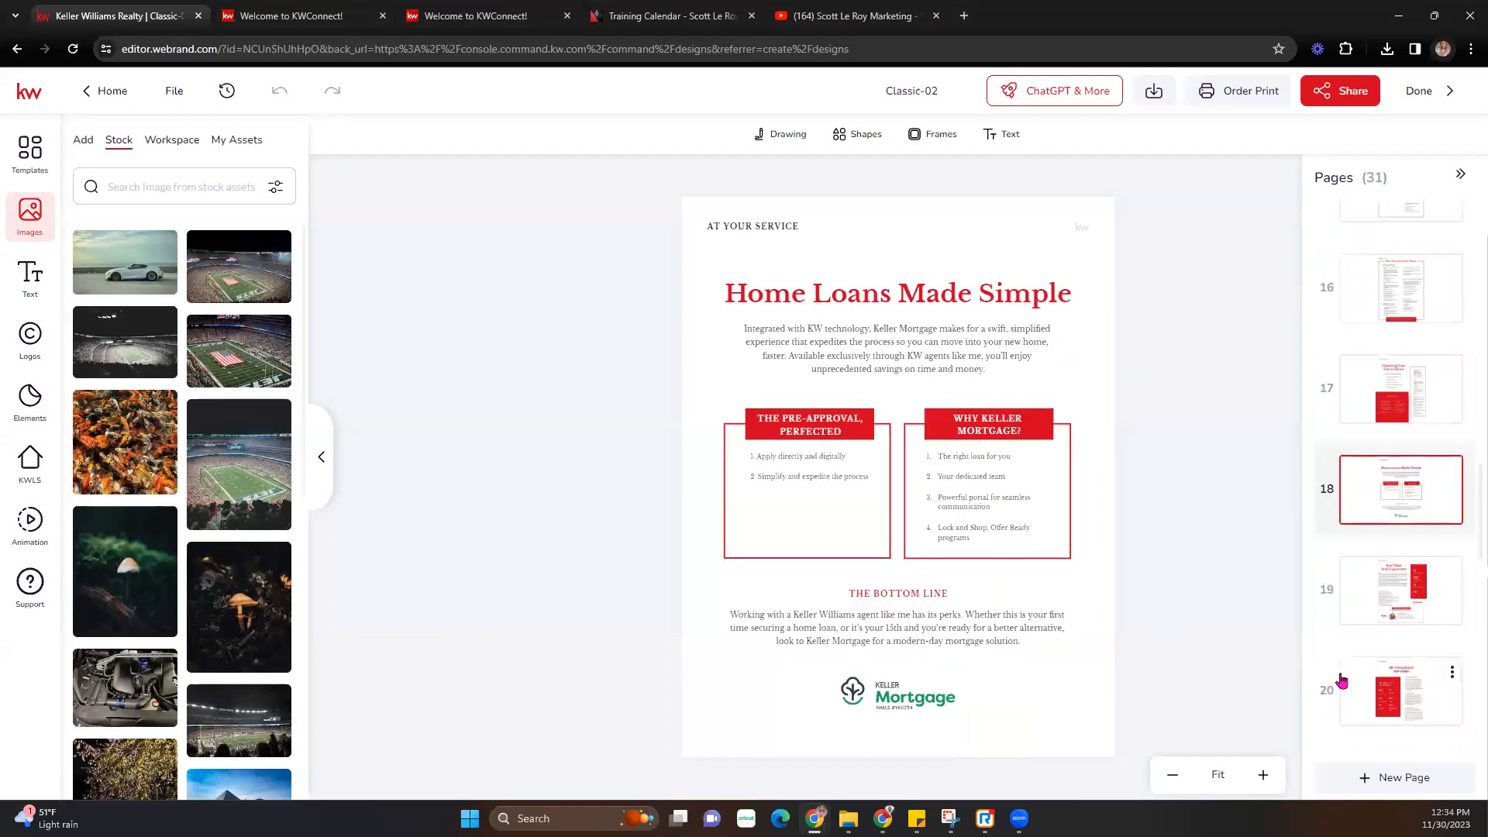
left_click(1389, 620)
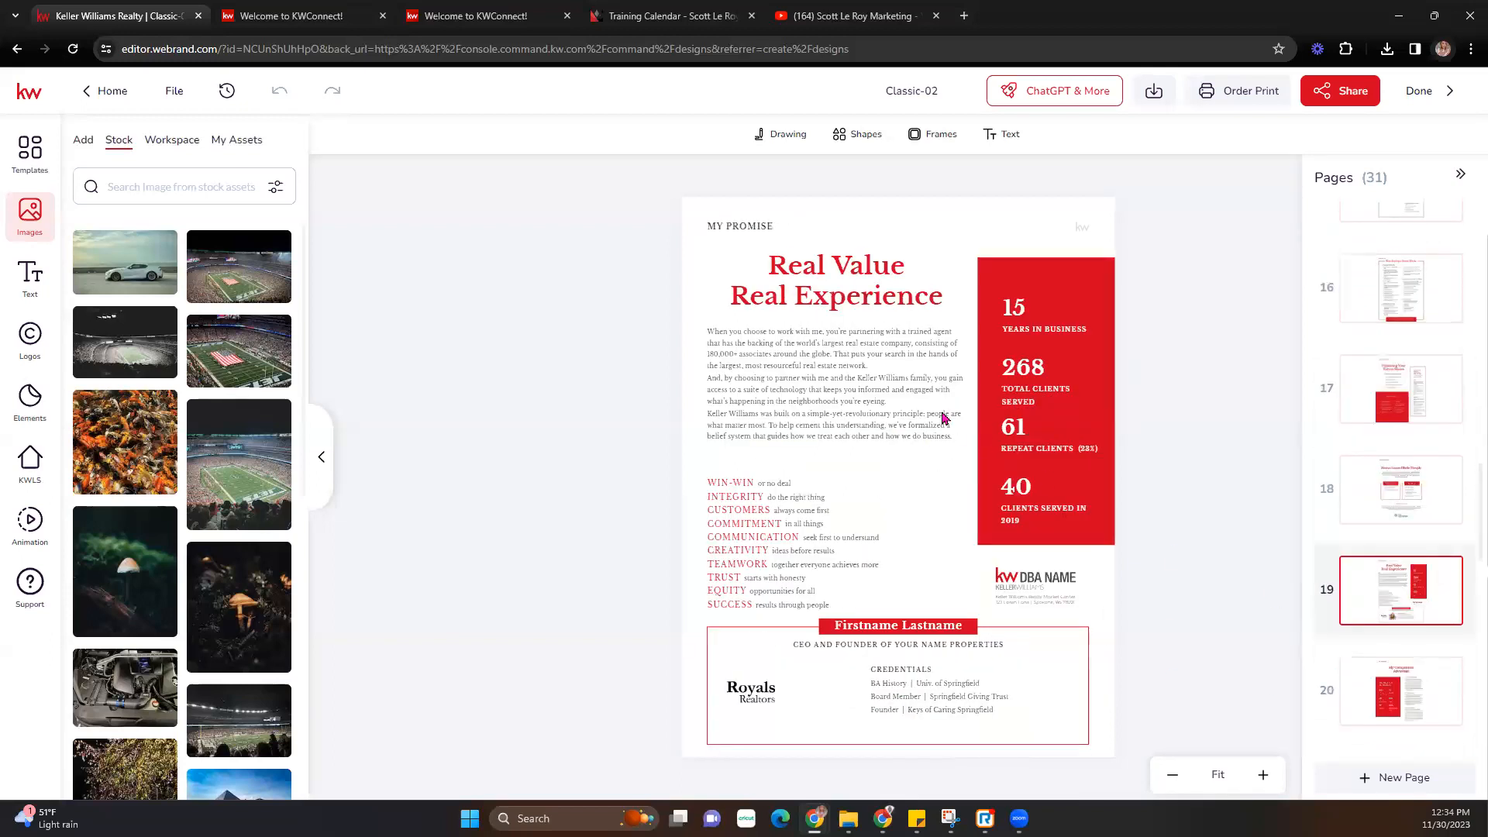
- Swap page 19's DBA Name logo for KW AUSTIN SW and delete a mistakenly placed photo
left_click(1050, 579)
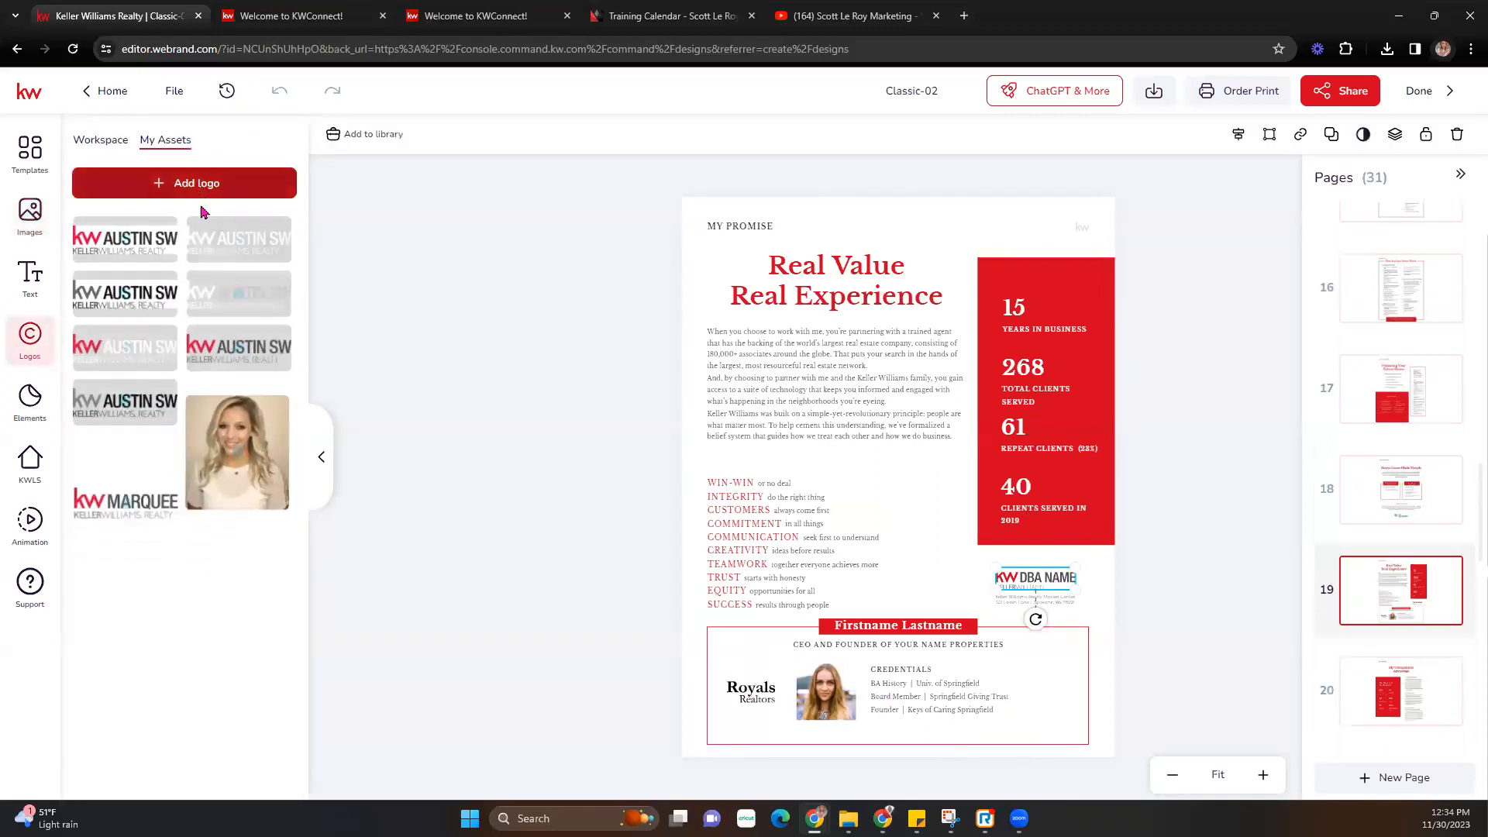
left_click(237, 344)
left_click(810, 688)
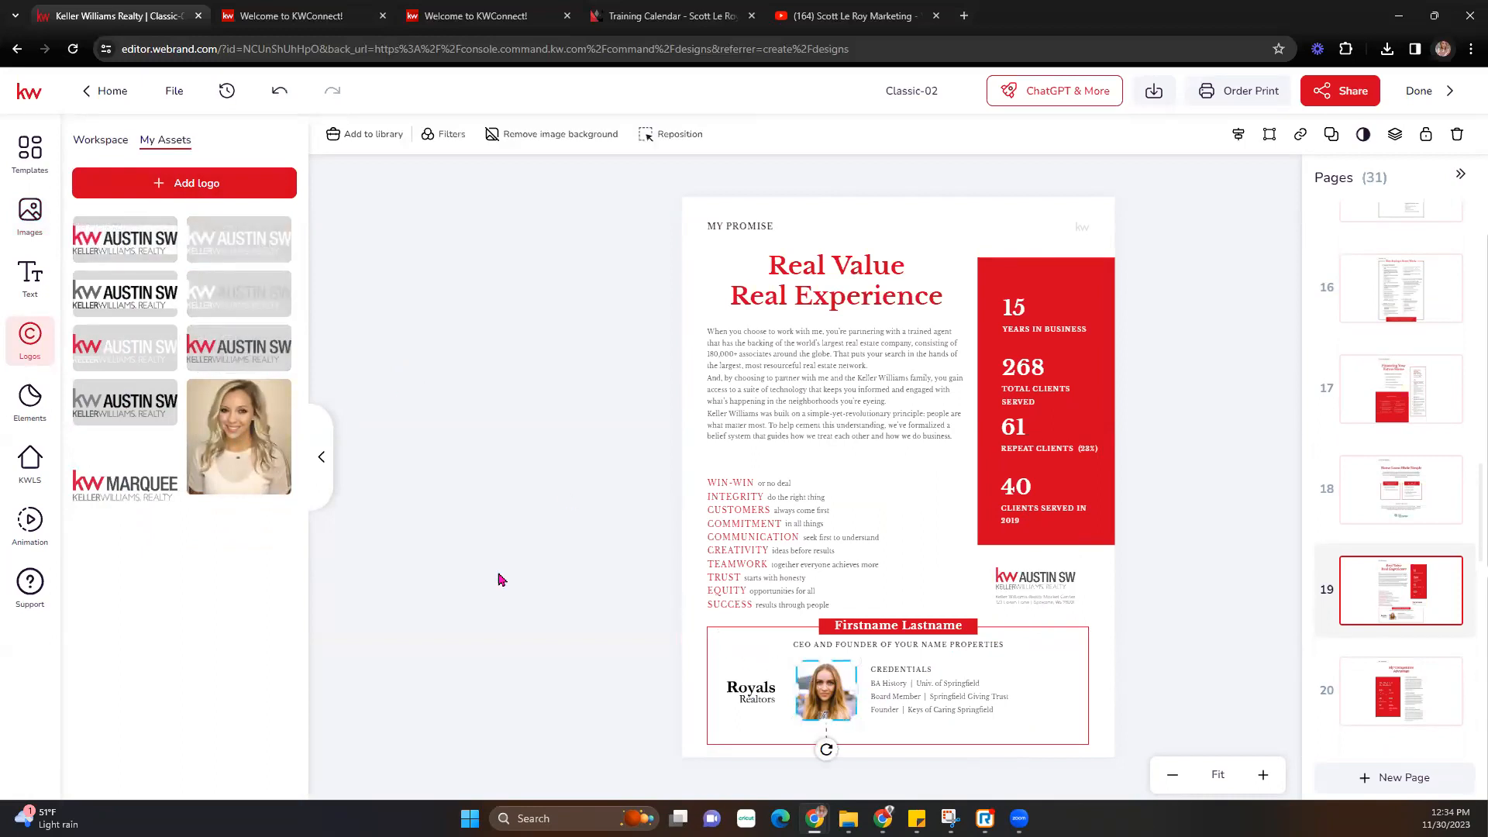
left_click(243, 415)
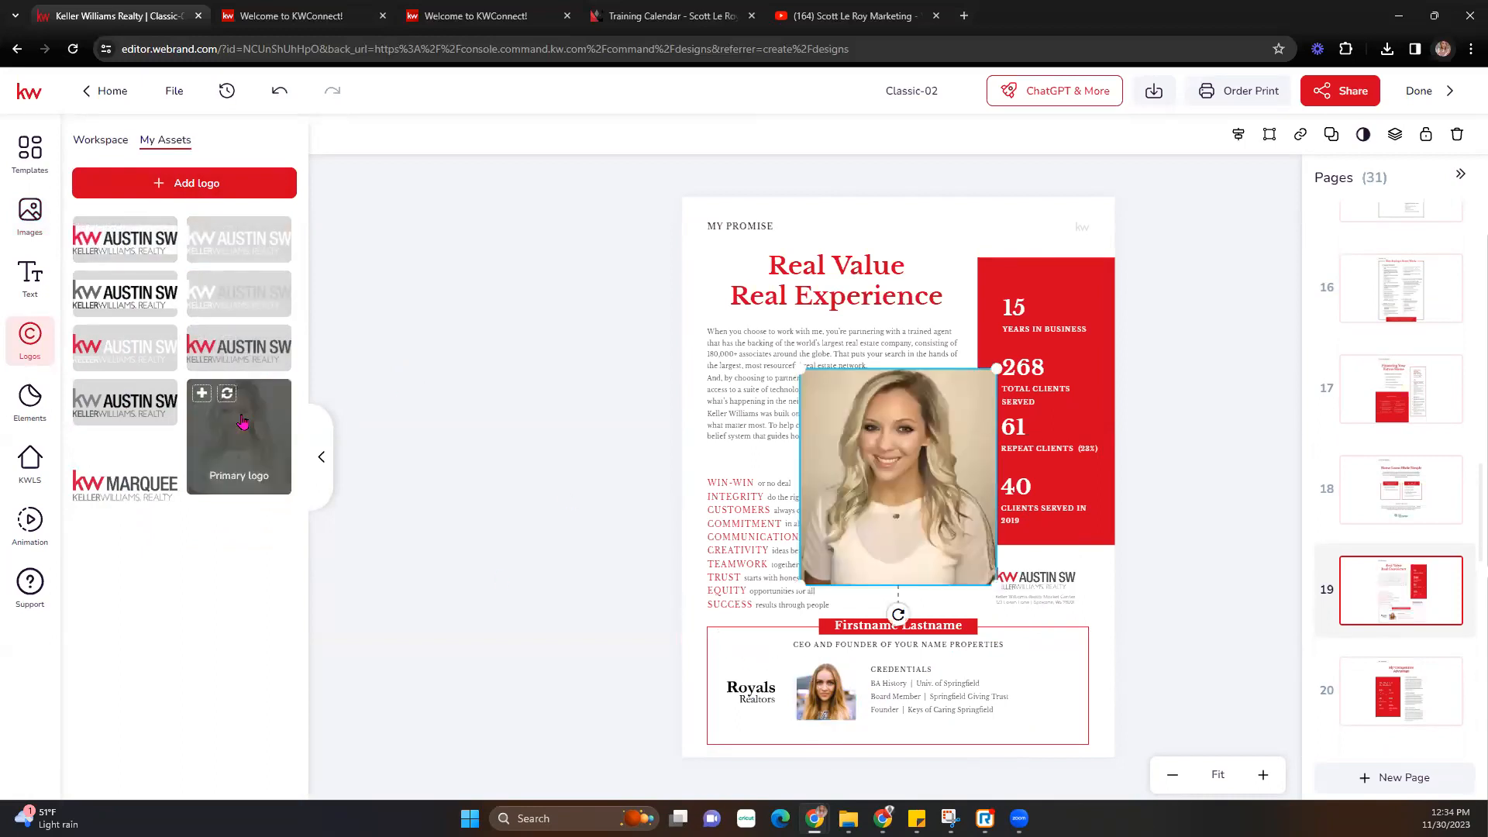
key("Delete")
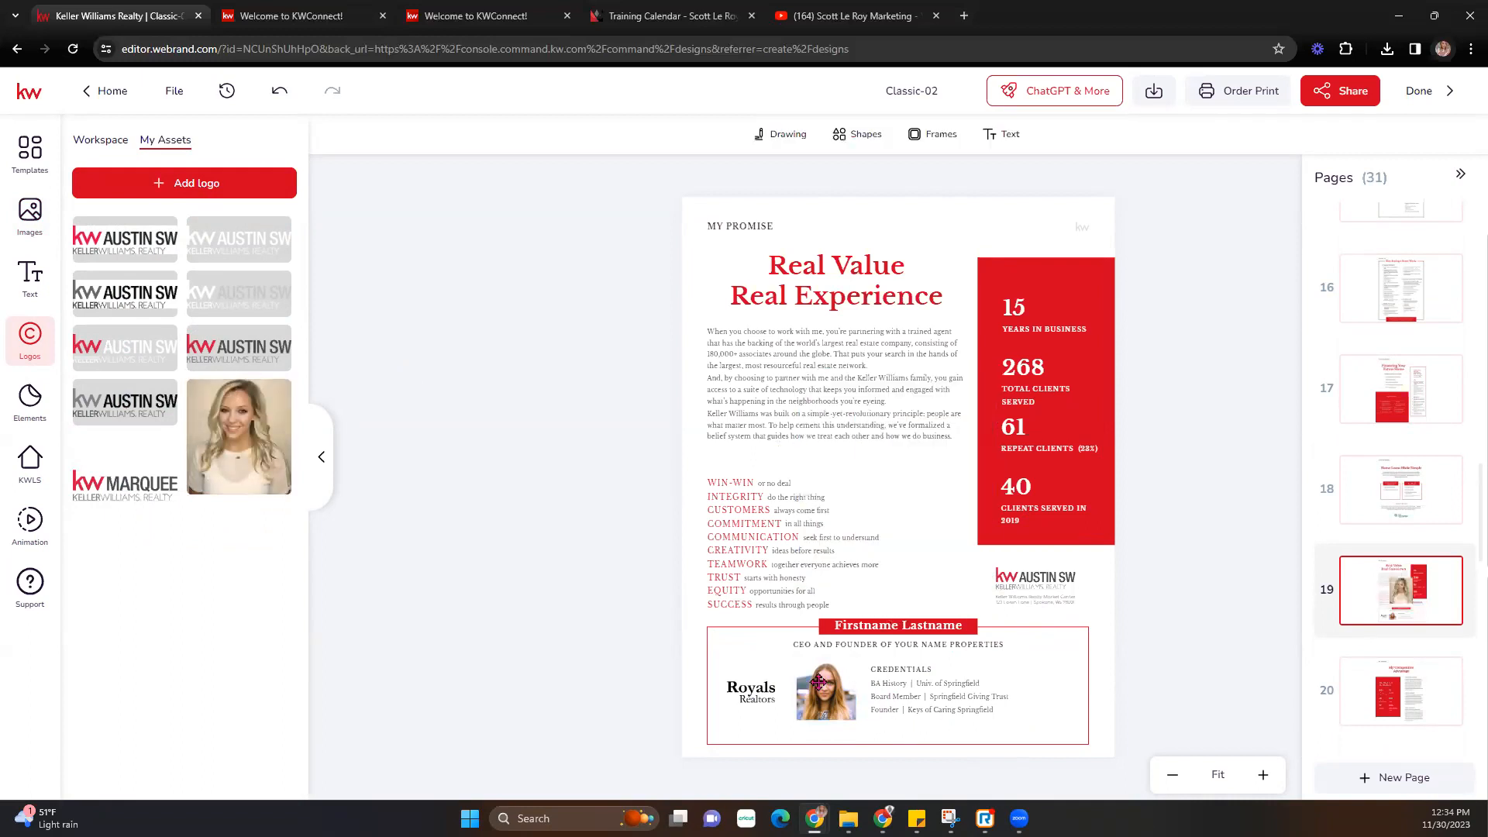
left_click(817, 683)
- Replace the credentials photo with the agent headshot from Images > My Assets
left_click(30, 215)
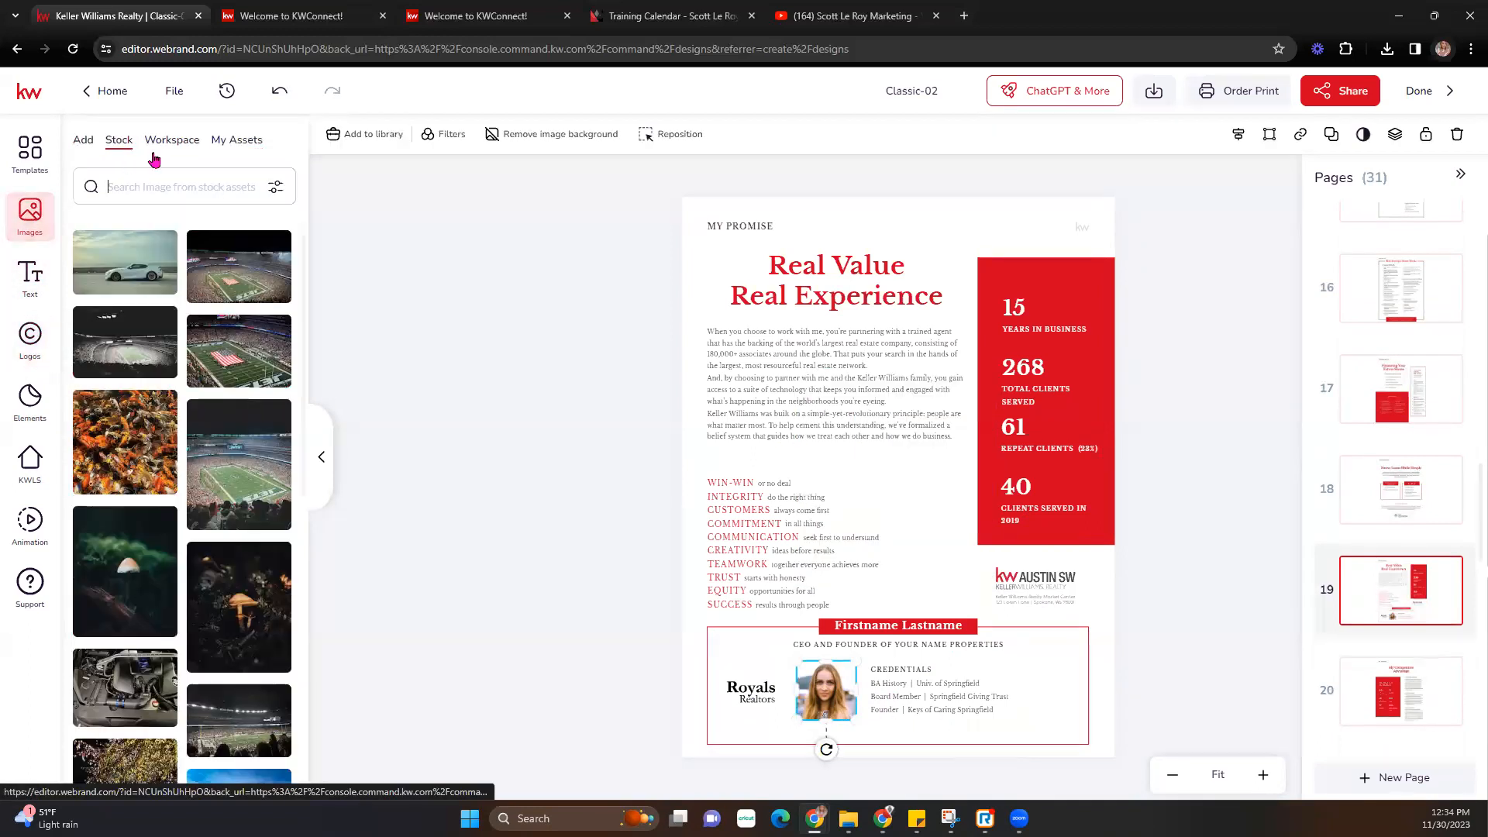
left_click(226, 141)
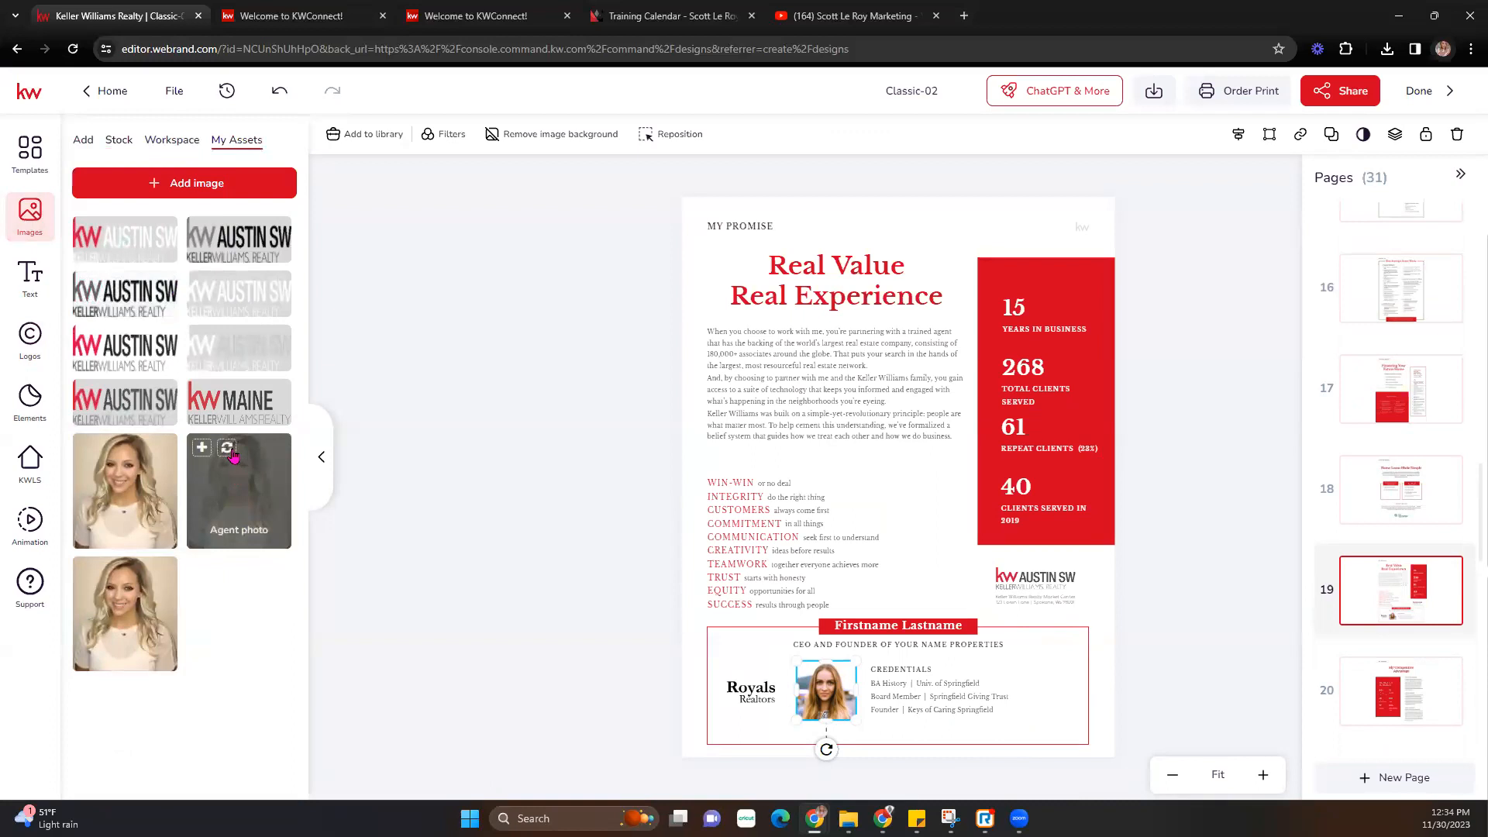
left_click(226, 447)
- Check the Royals Realtors logo and name text, then move to page 20, My Competitive Advantage
left_click(763, 692)
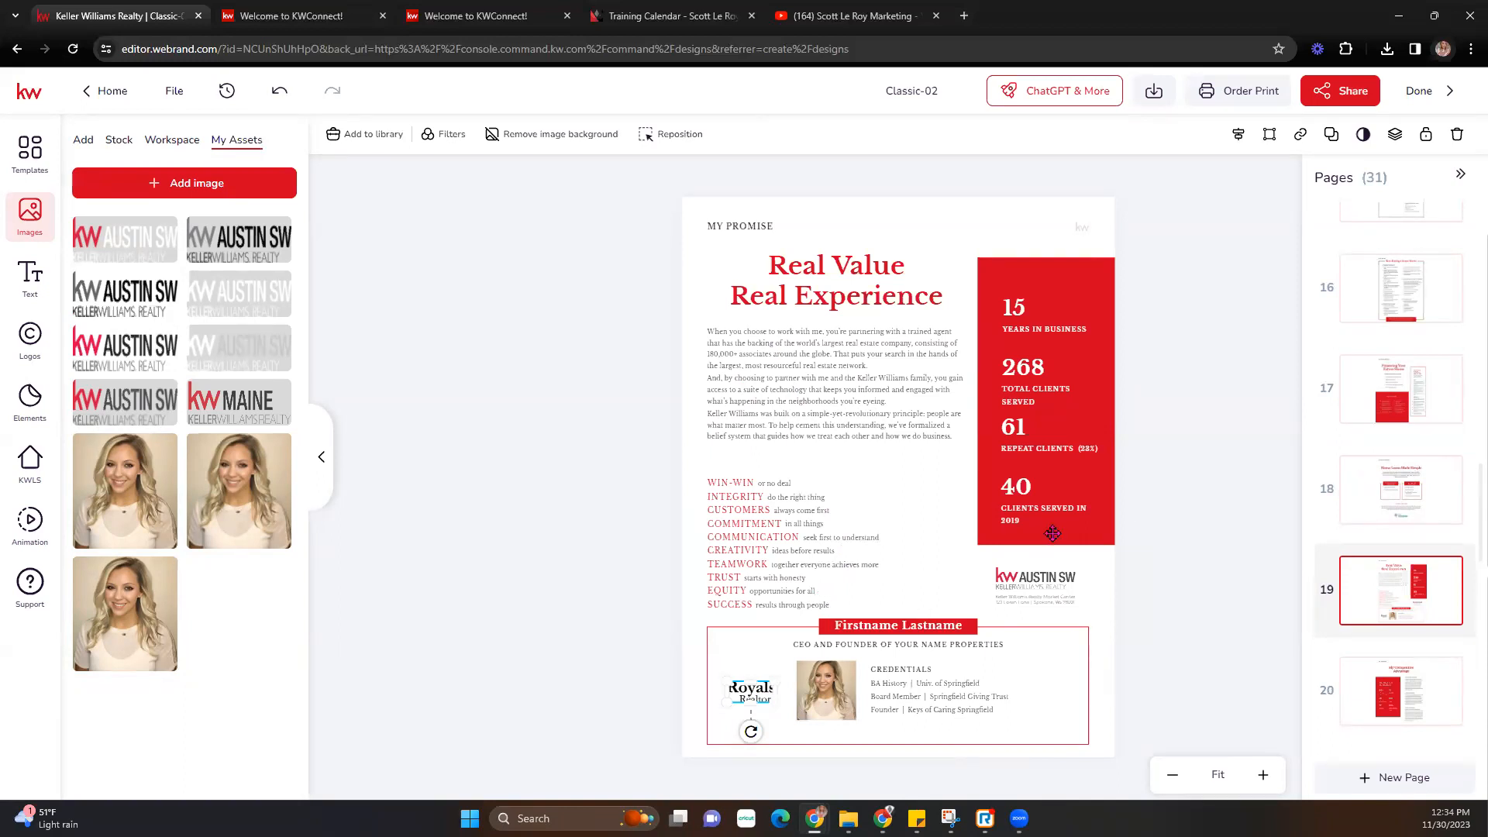
left_click(861, 632)
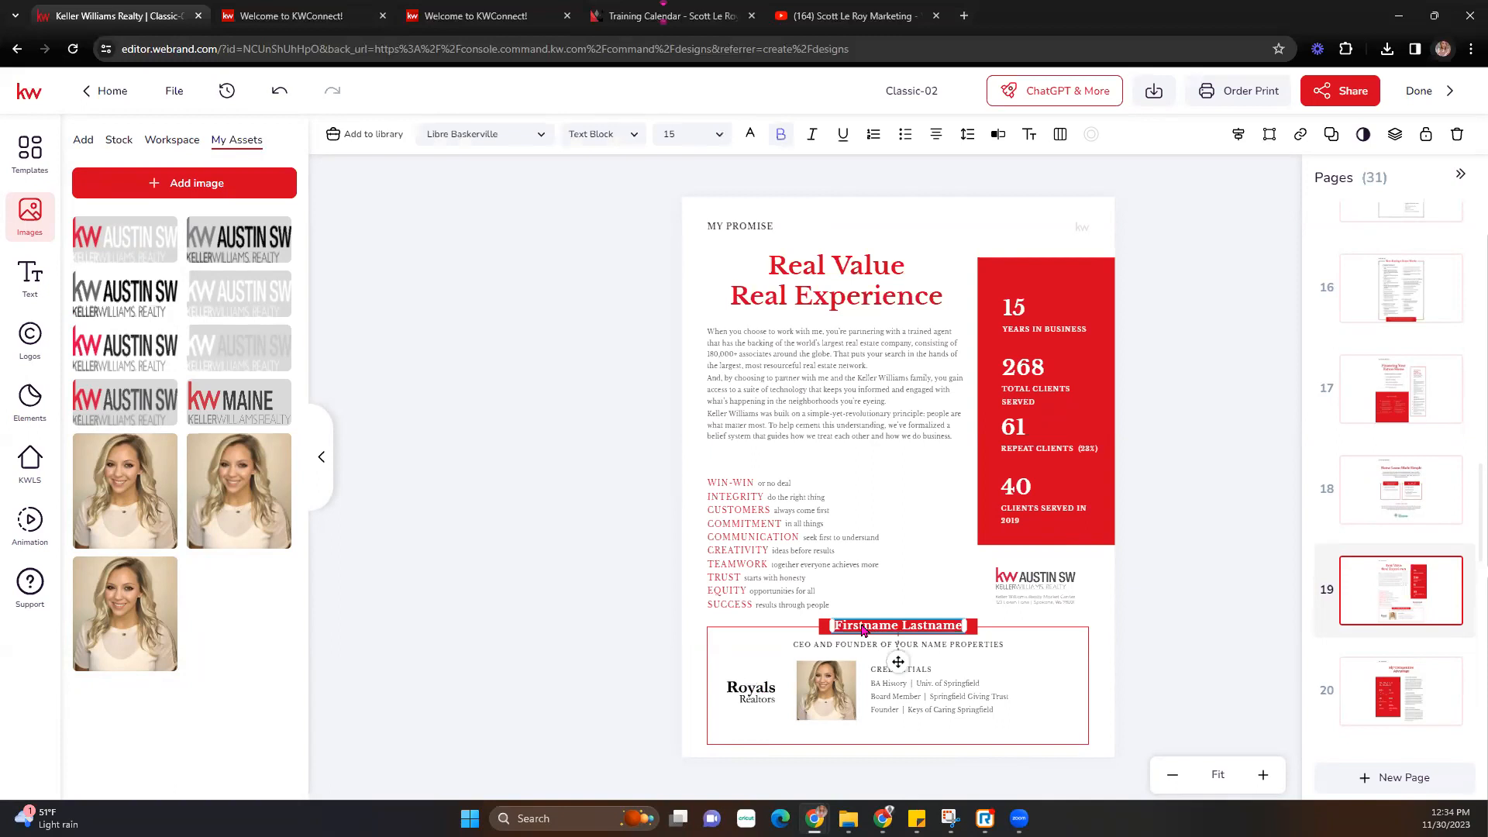
left_click(1426, 678)
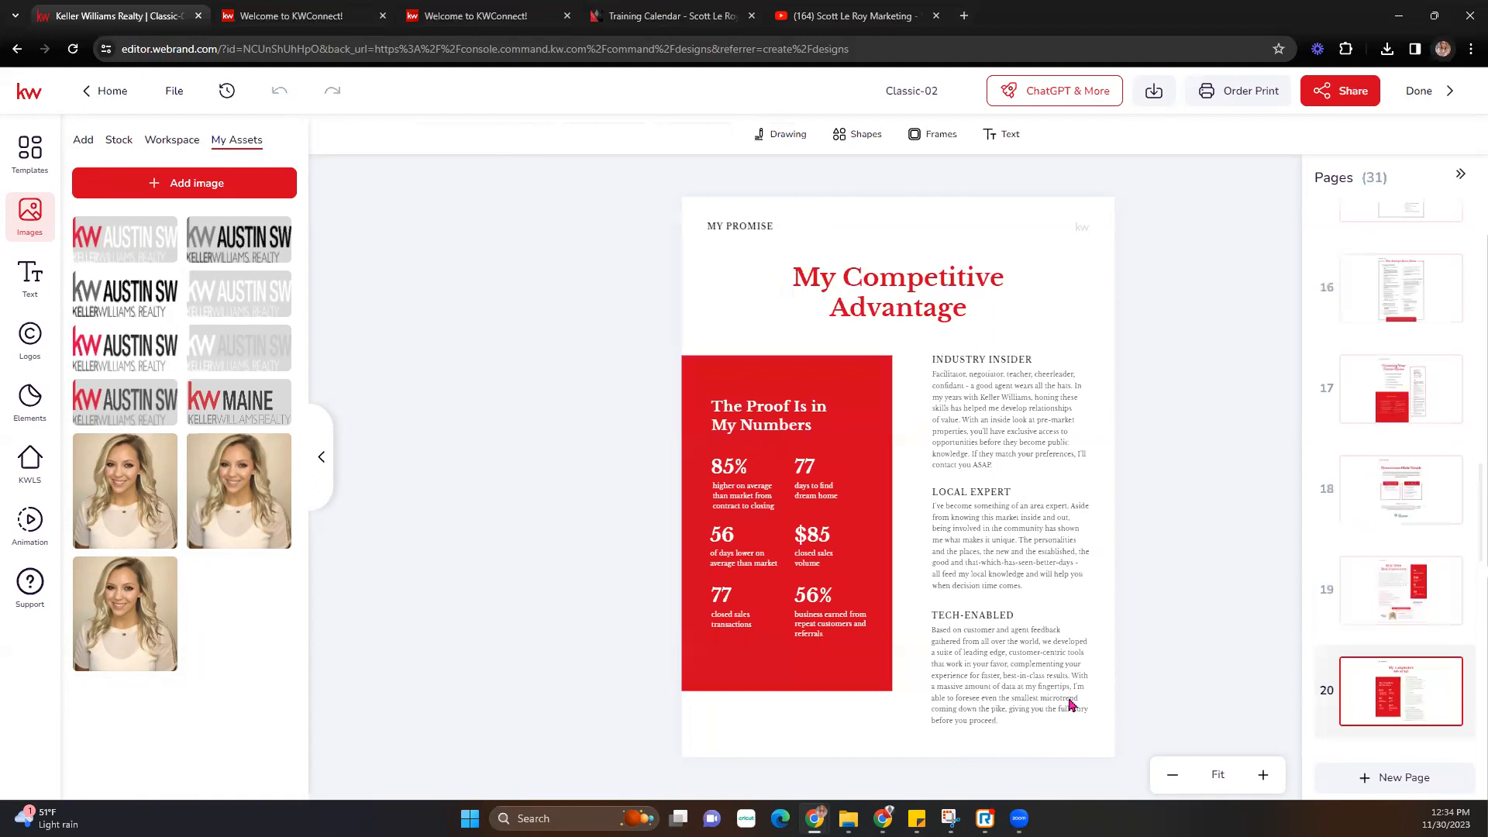
- Page through pages 21 to 27, from Your Trusted Partner to the My App page
scroll(1407, 666, "down", 2)
left_click(1417, 631)
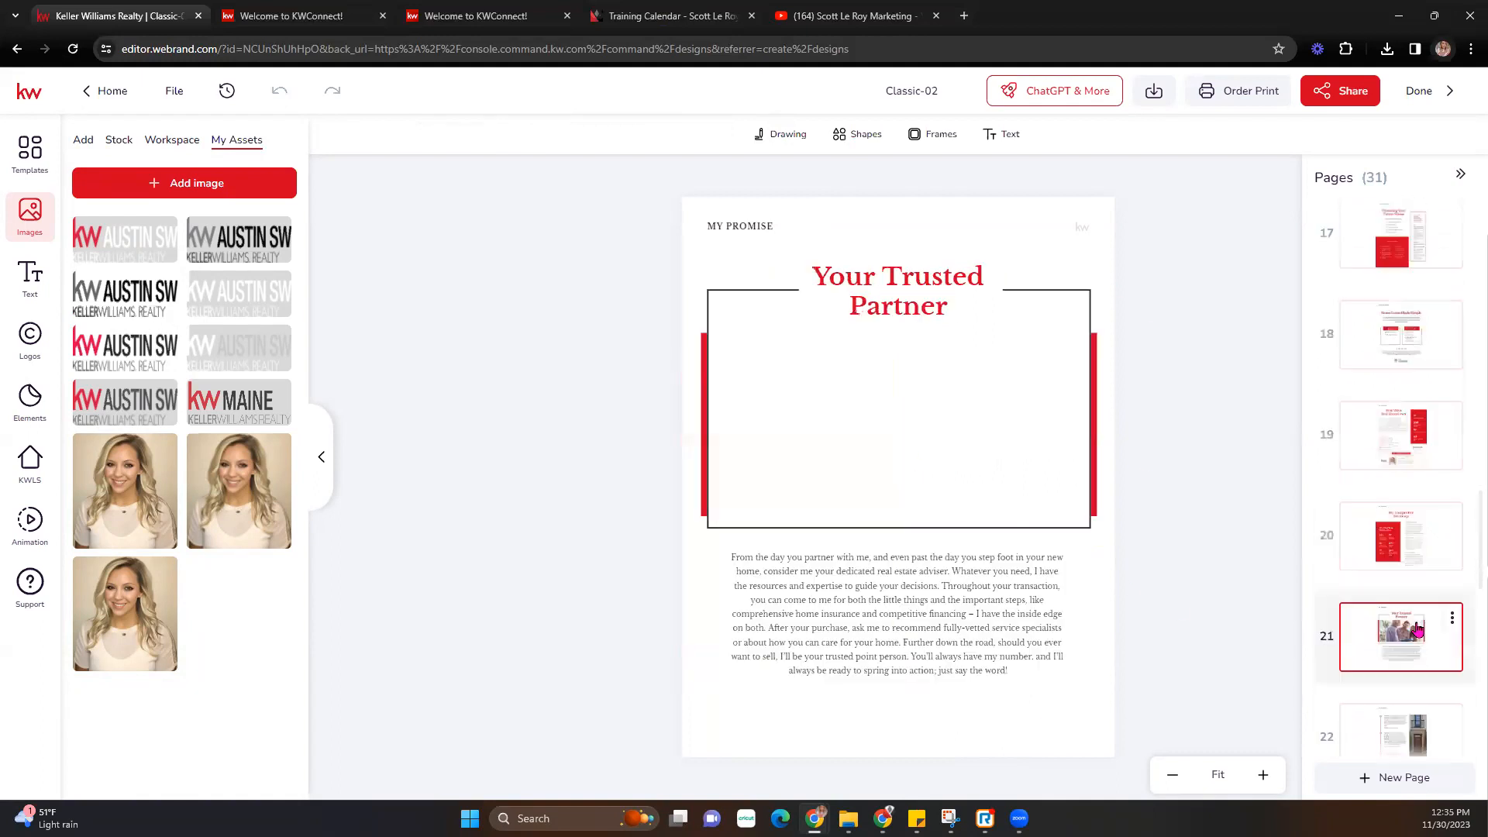
left_click(1394, 728)
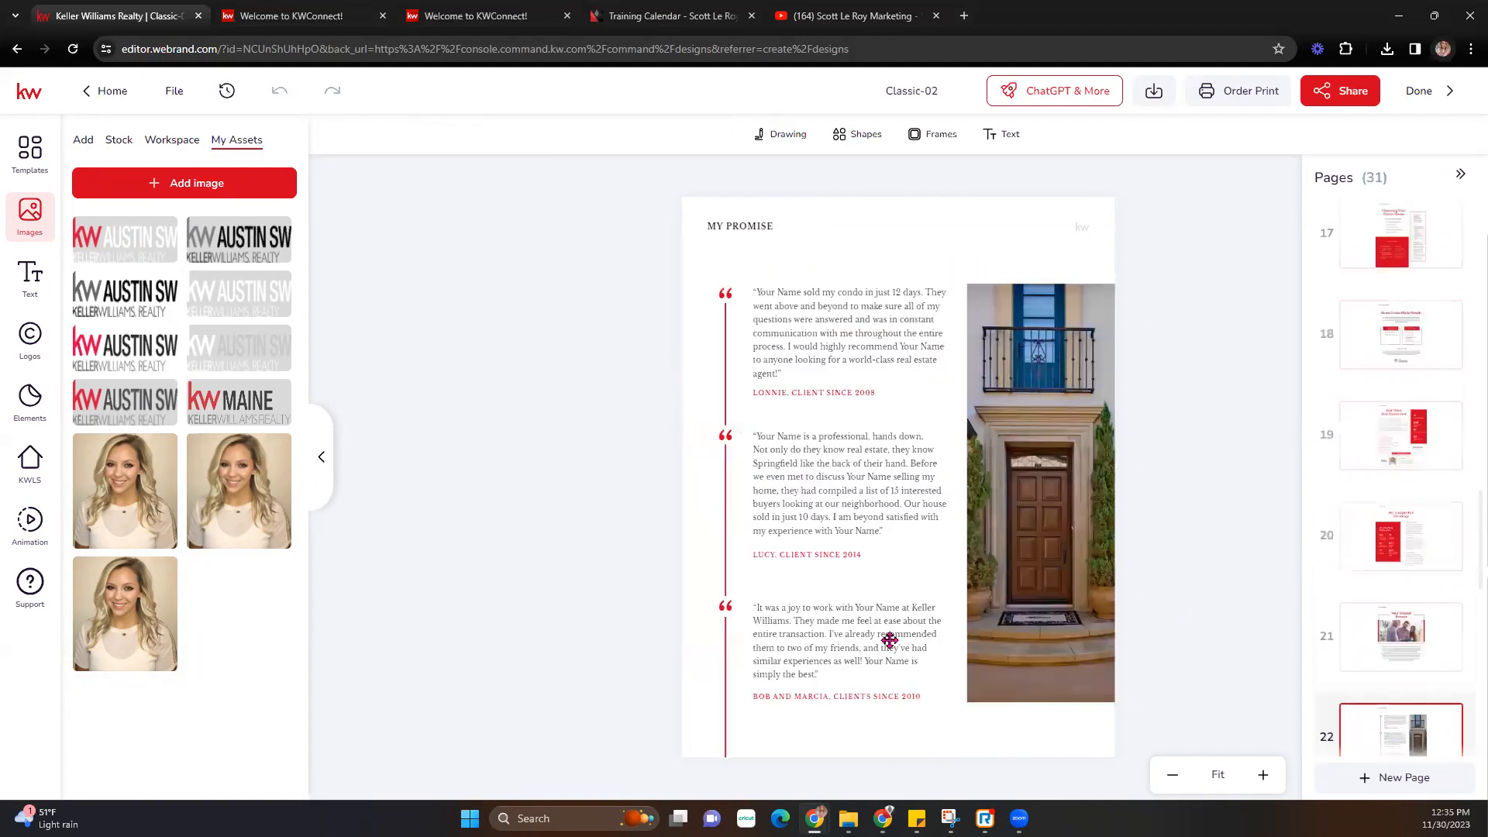
scroll(1367, 709, "down", 3)
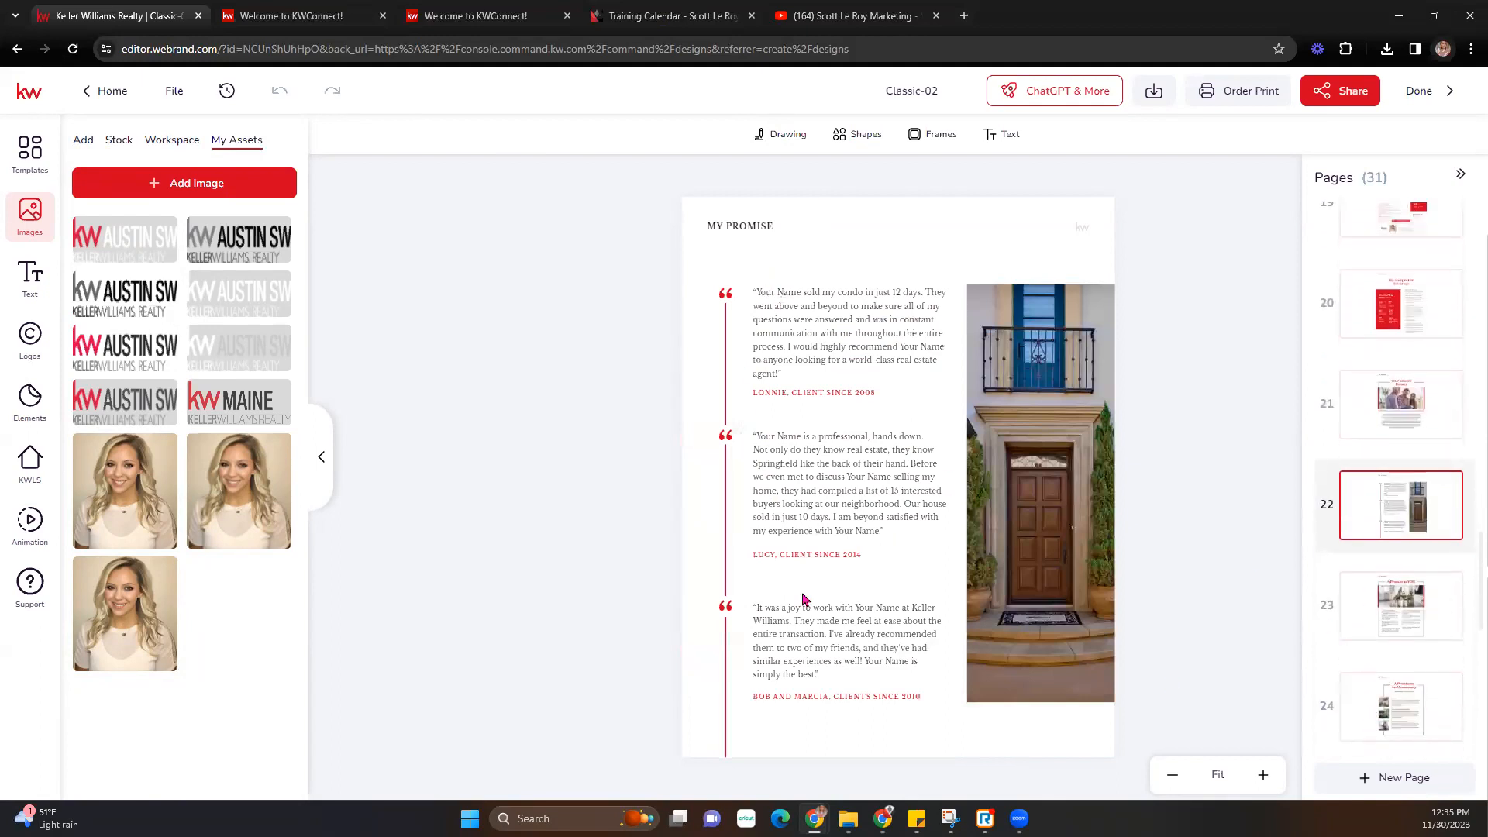
left_click(1399, 612)
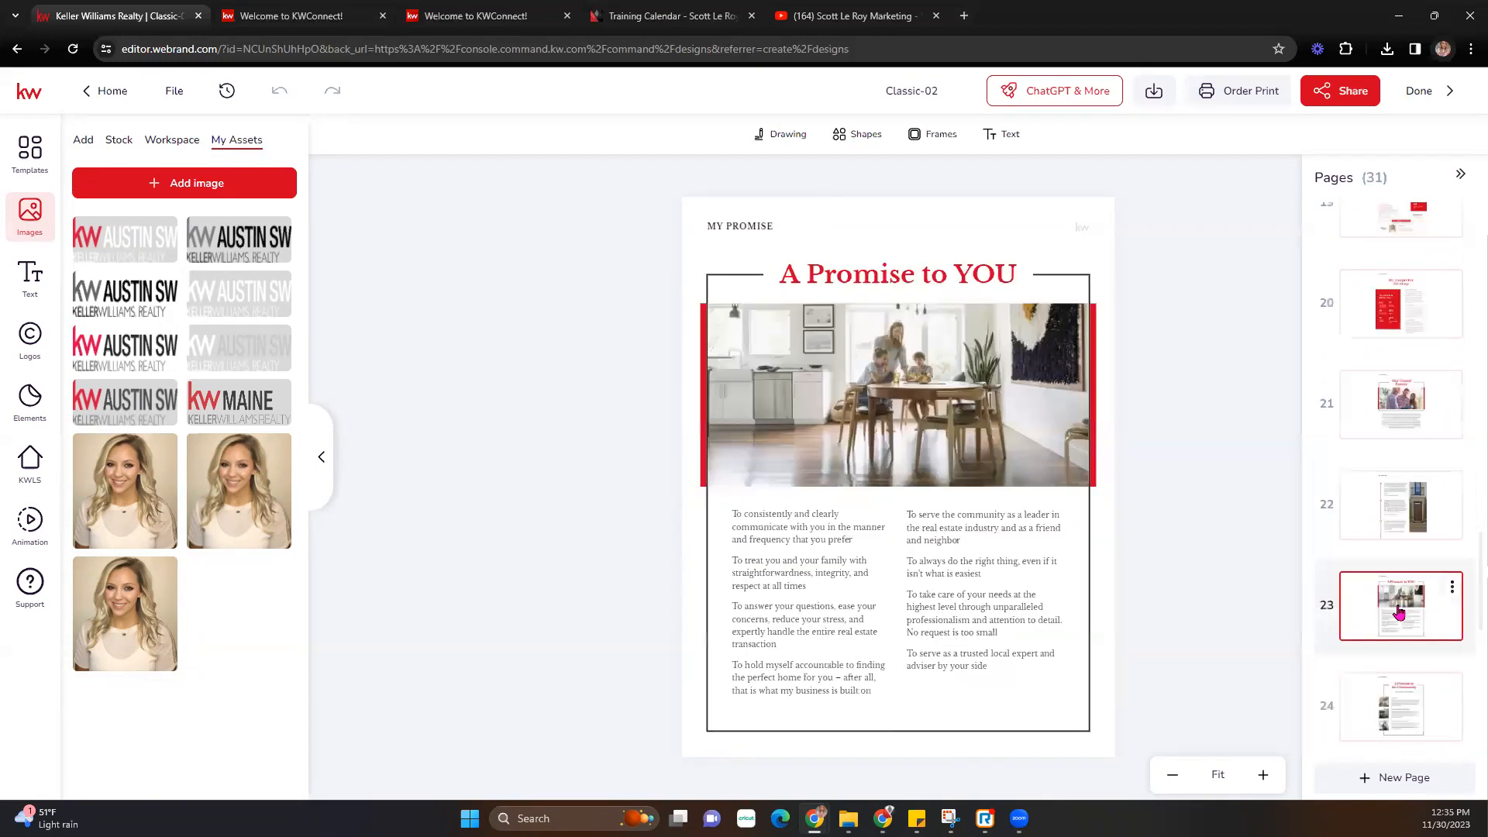
left_click(1387, 721)
scroll(1387, 720, "down", 2)
left_click(1391, 674)
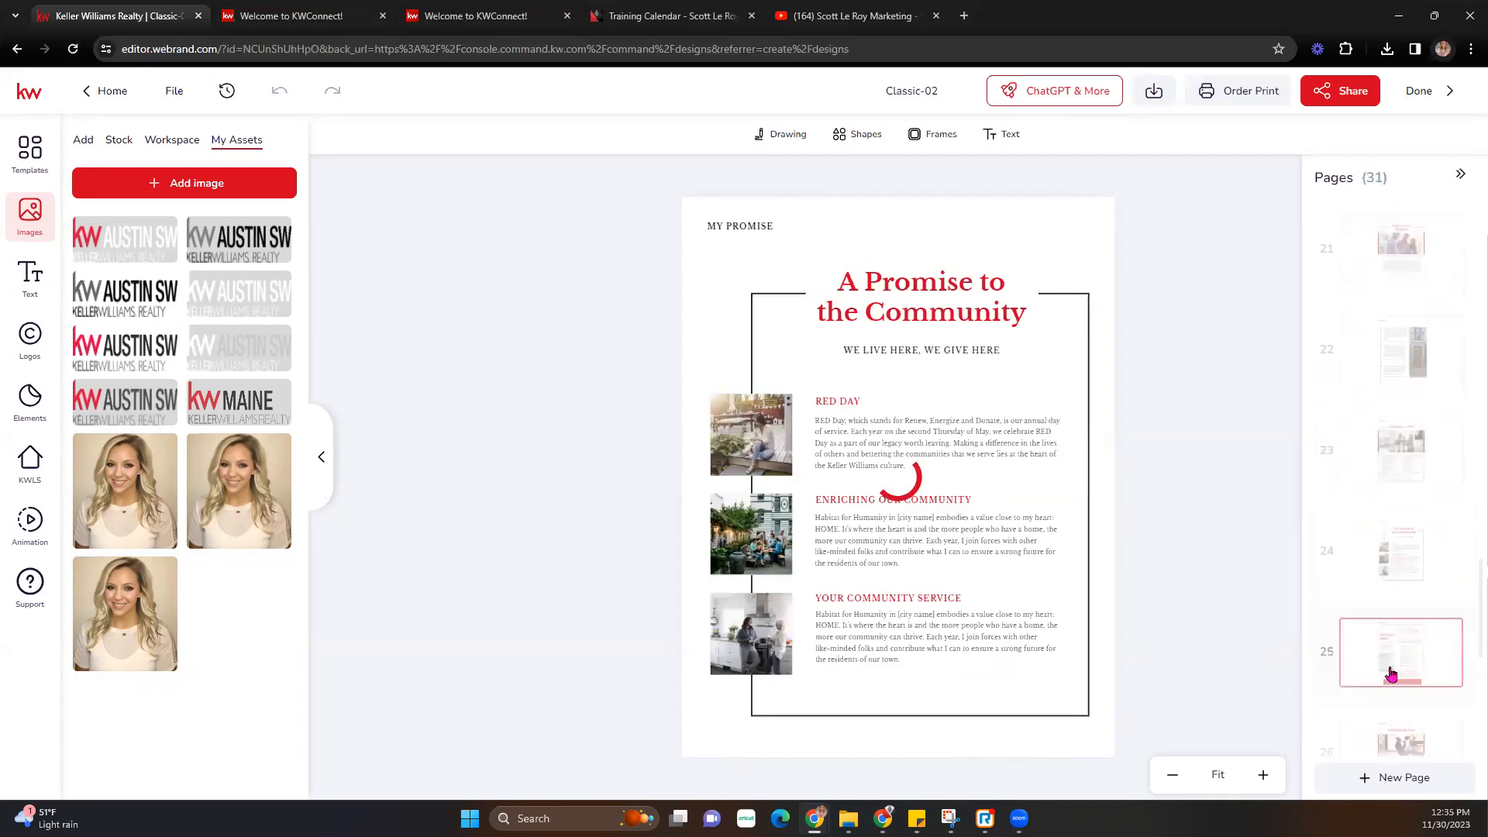
scroll(1388, 695, "down", 2)
left_click(1414, 605)
scroll(1412, 692, "down", 2)
left_click(1407, 575)
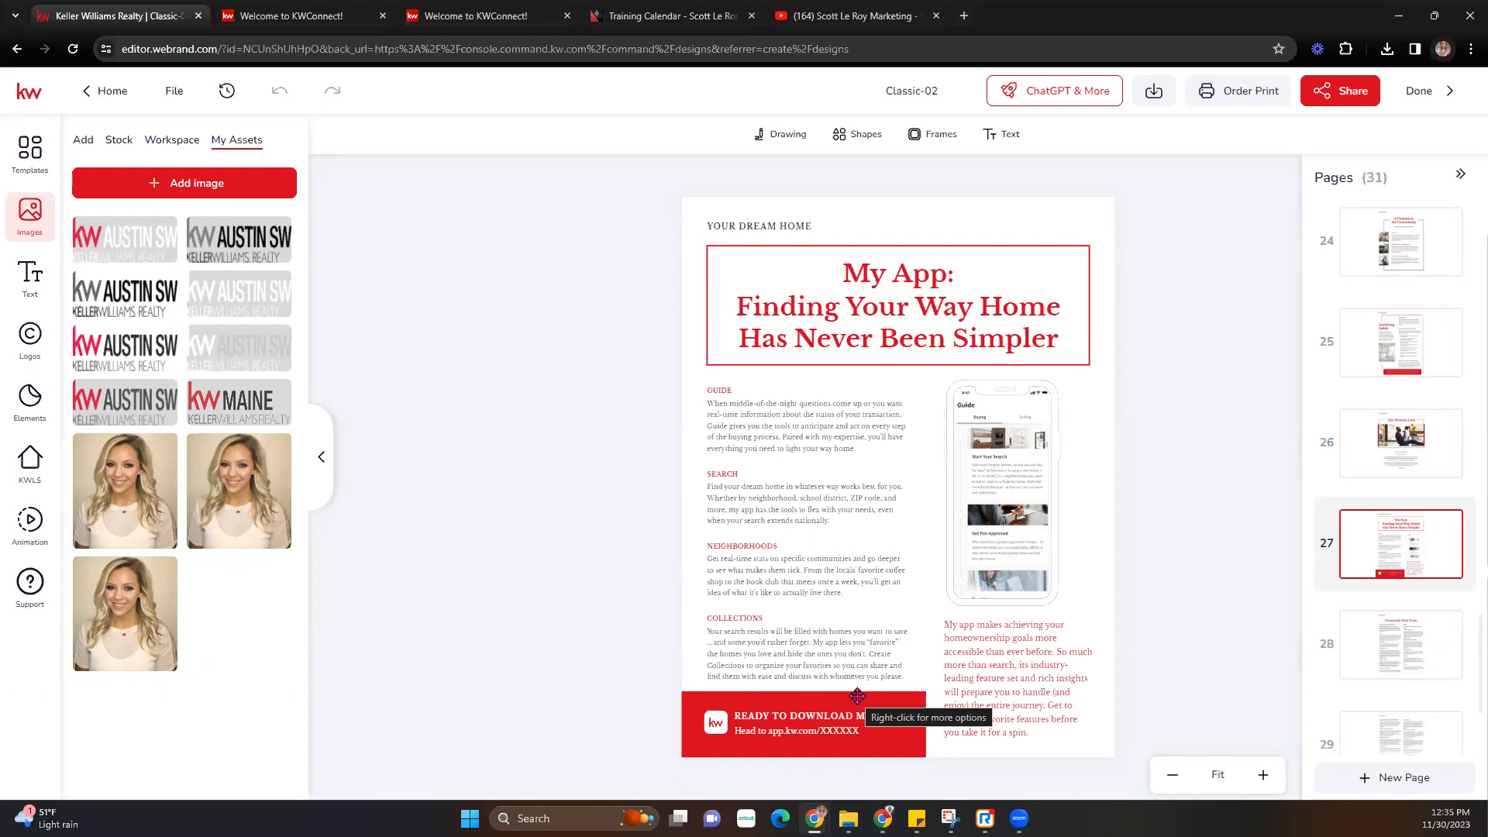
- Copy the design's share link and load it in a new browser tab
left_click(1330, 91)
left_click(1099, 661)
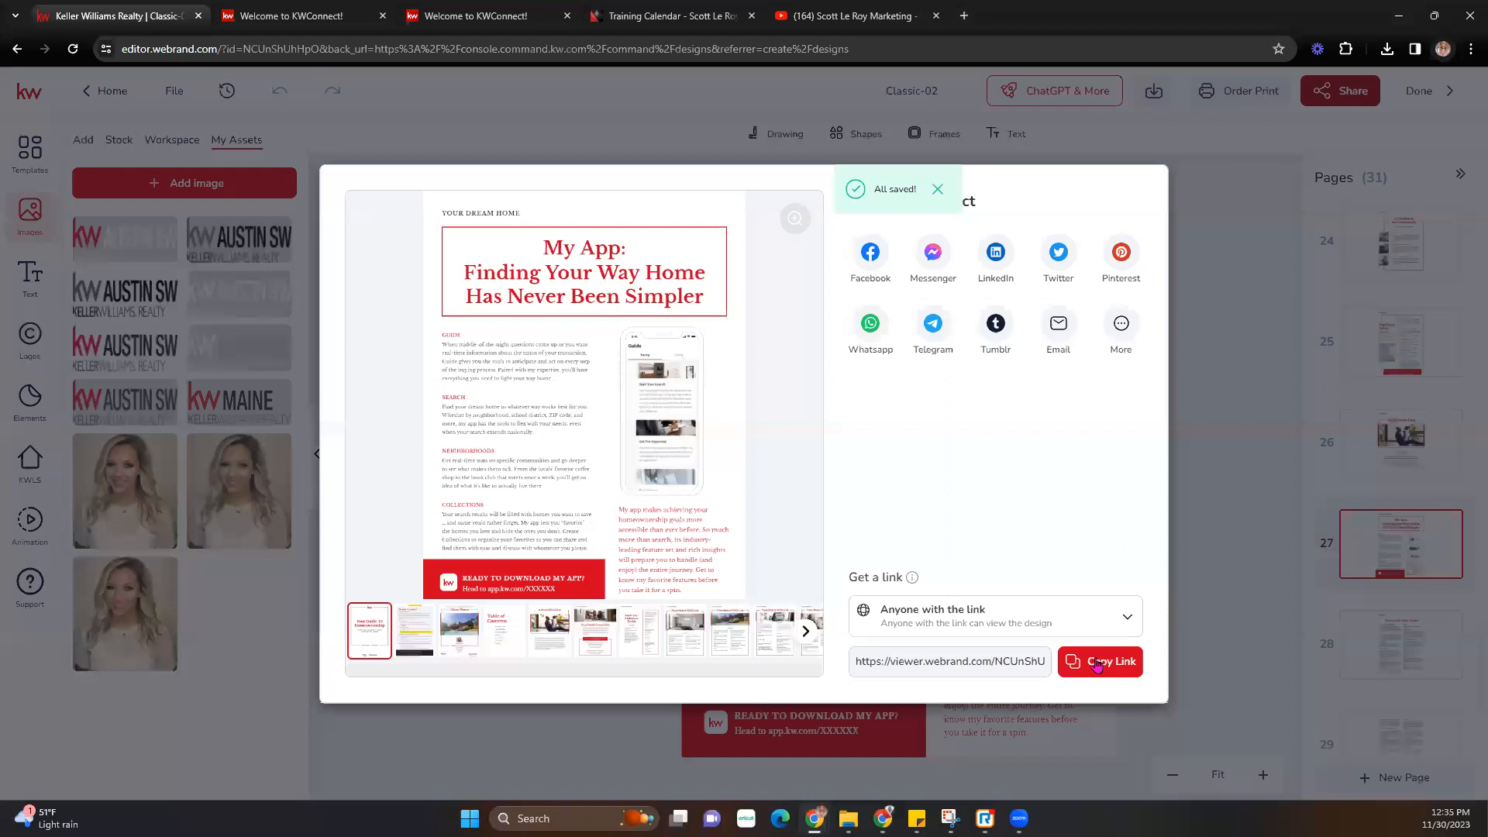
left_click(965, 15)
key("ctrl+v")
key("Return")
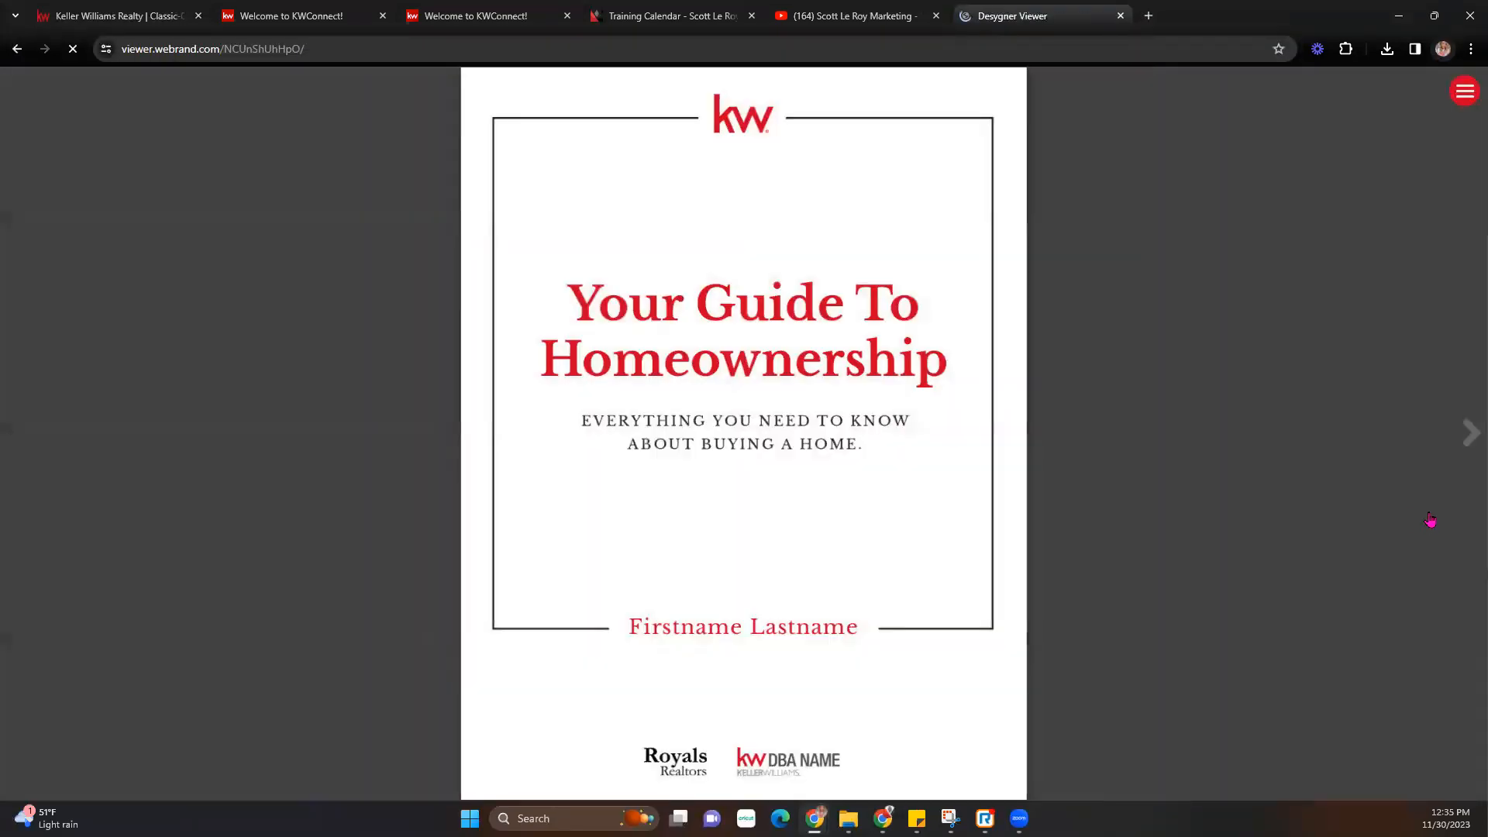
- Advance the shared guide page by page to the Exterior wish-list page
left_click(1469, 437)
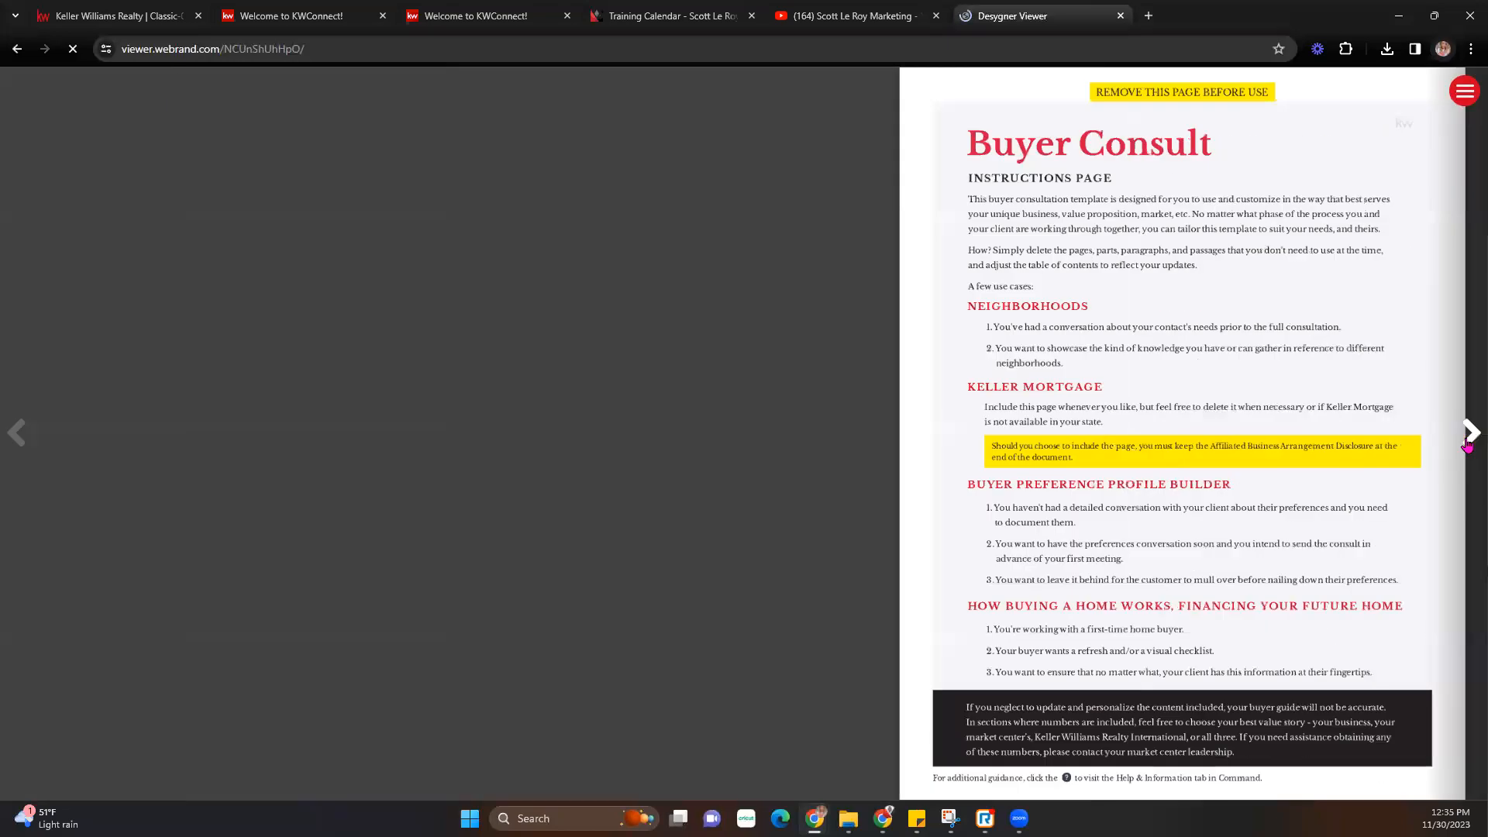
left_click(1468, 438)
left_click(1468, 438)
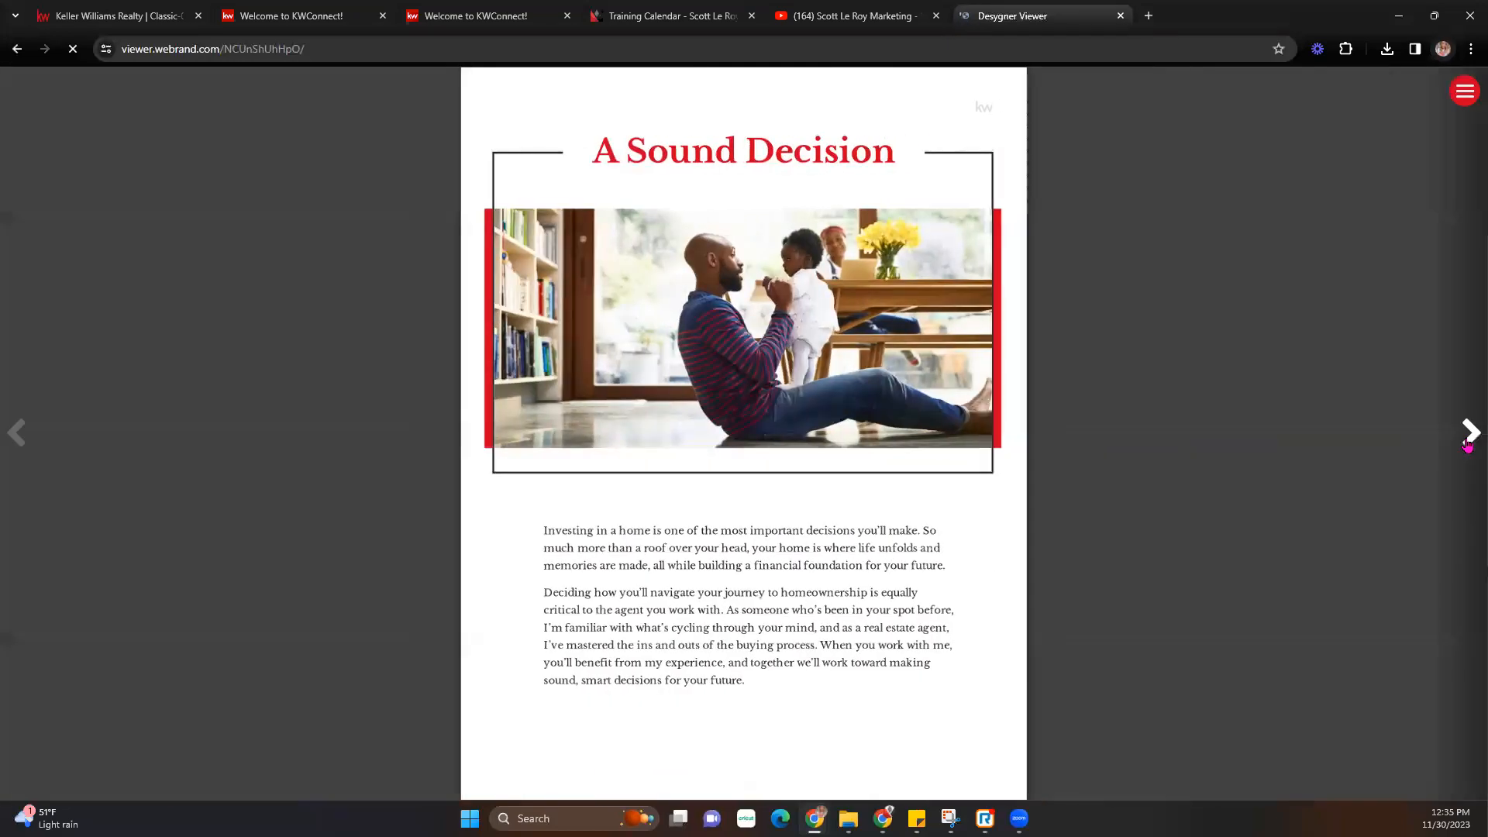
left_click(1469, 437)
left_click(1469, 438)
left_click(1468, 438)
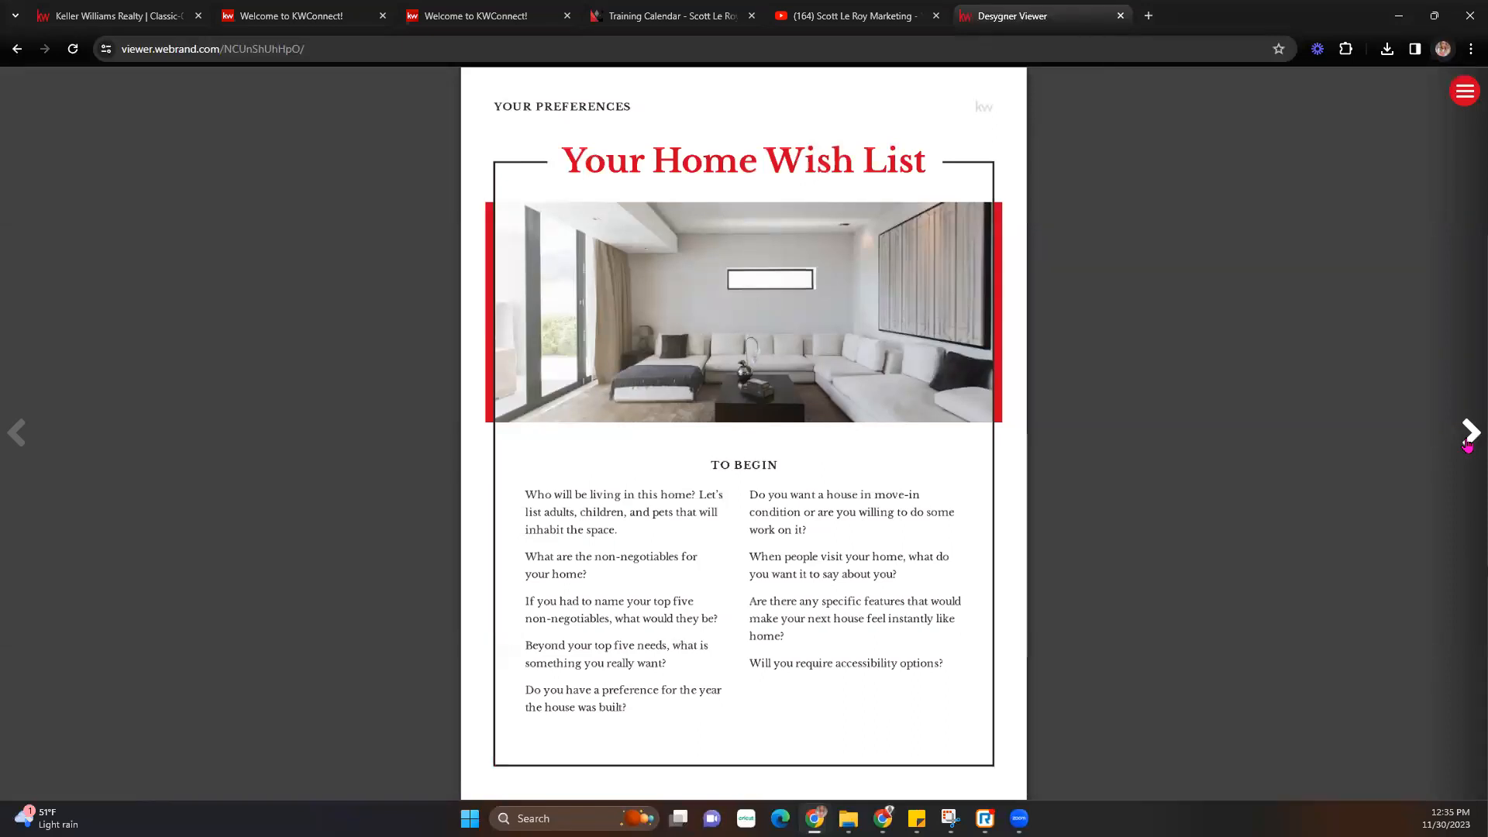
left_click(1470, 434)
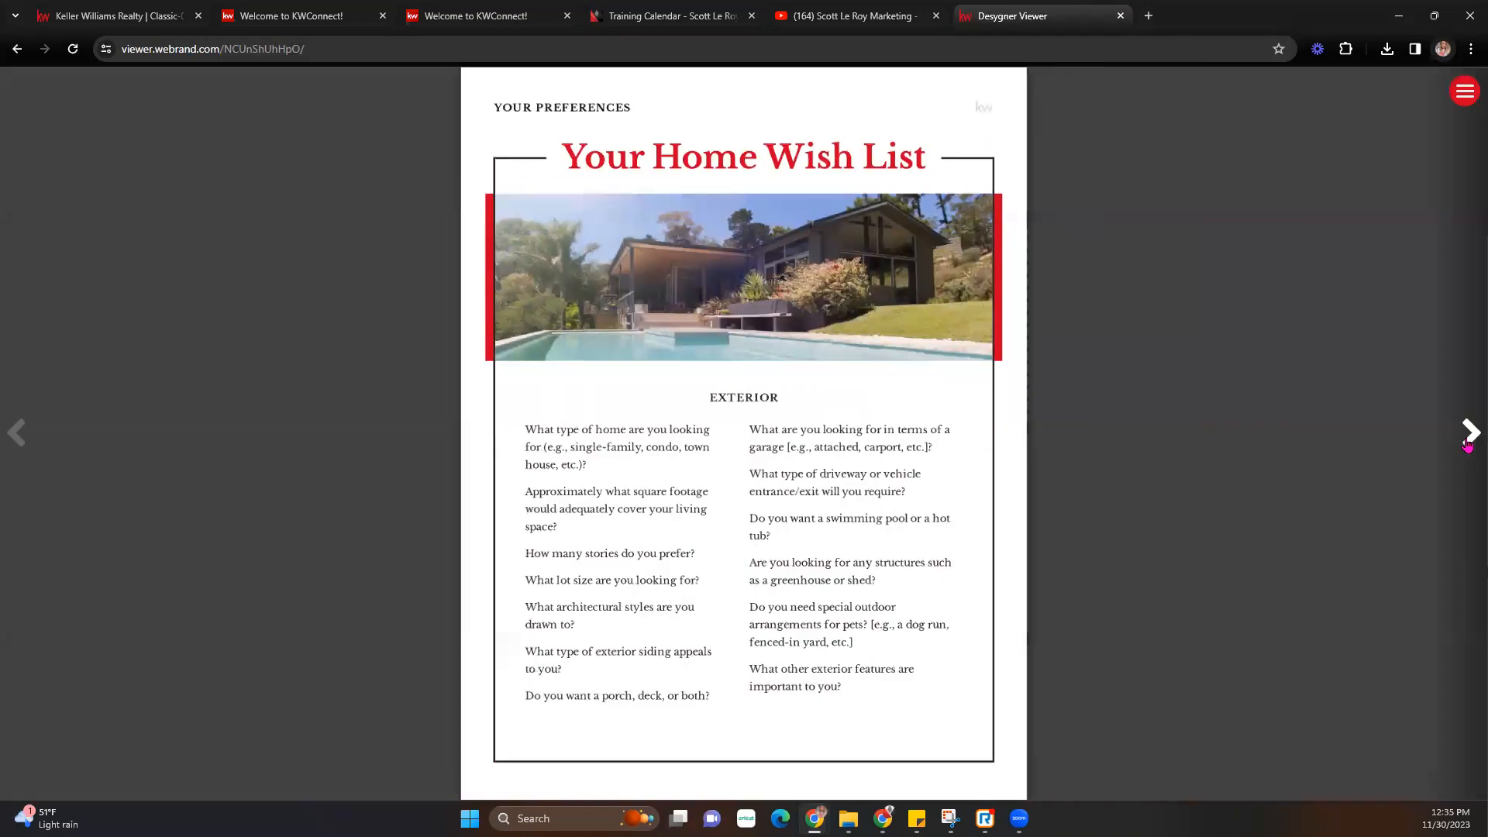
- Check the viewer's download and share menu, then switch to the KWConnect logos tab
left_click(1464, 91)
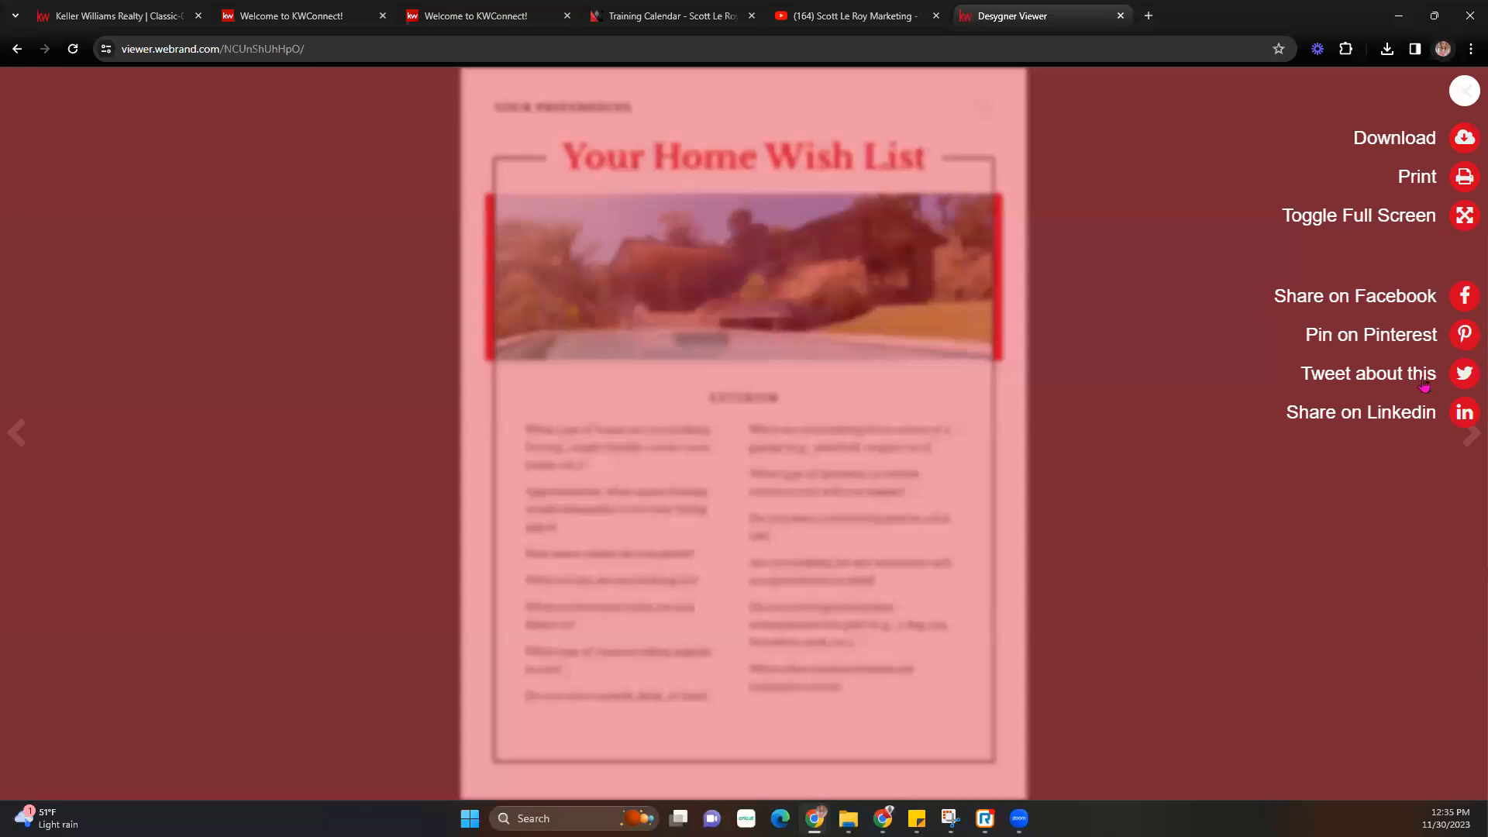
left_click(1464, 92)
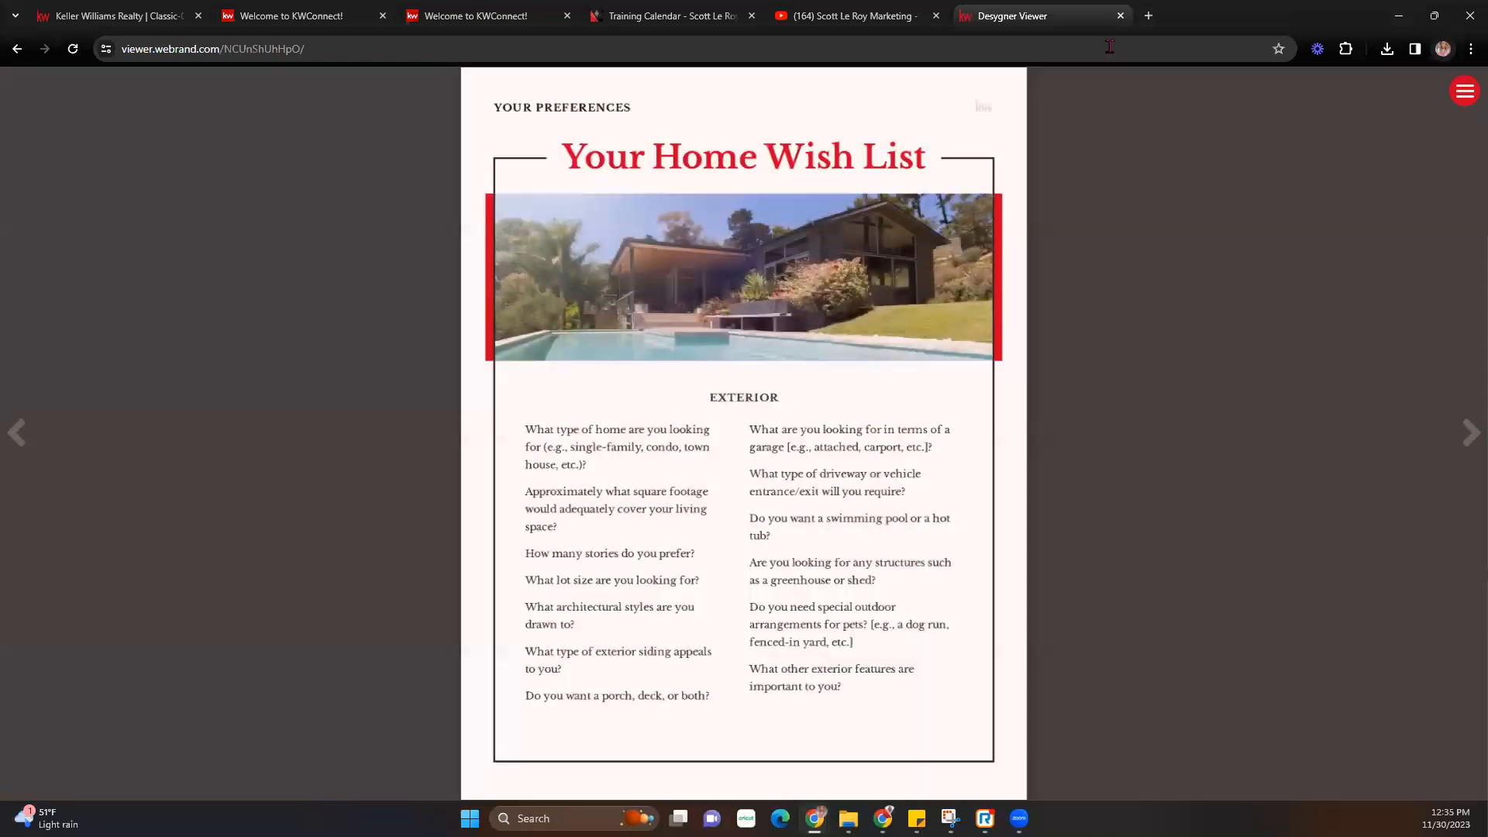
left_click(671, 15)
- Dismiss the Share window on Classic-02 and exit the editor to the Designs page
left_click(470, 14)
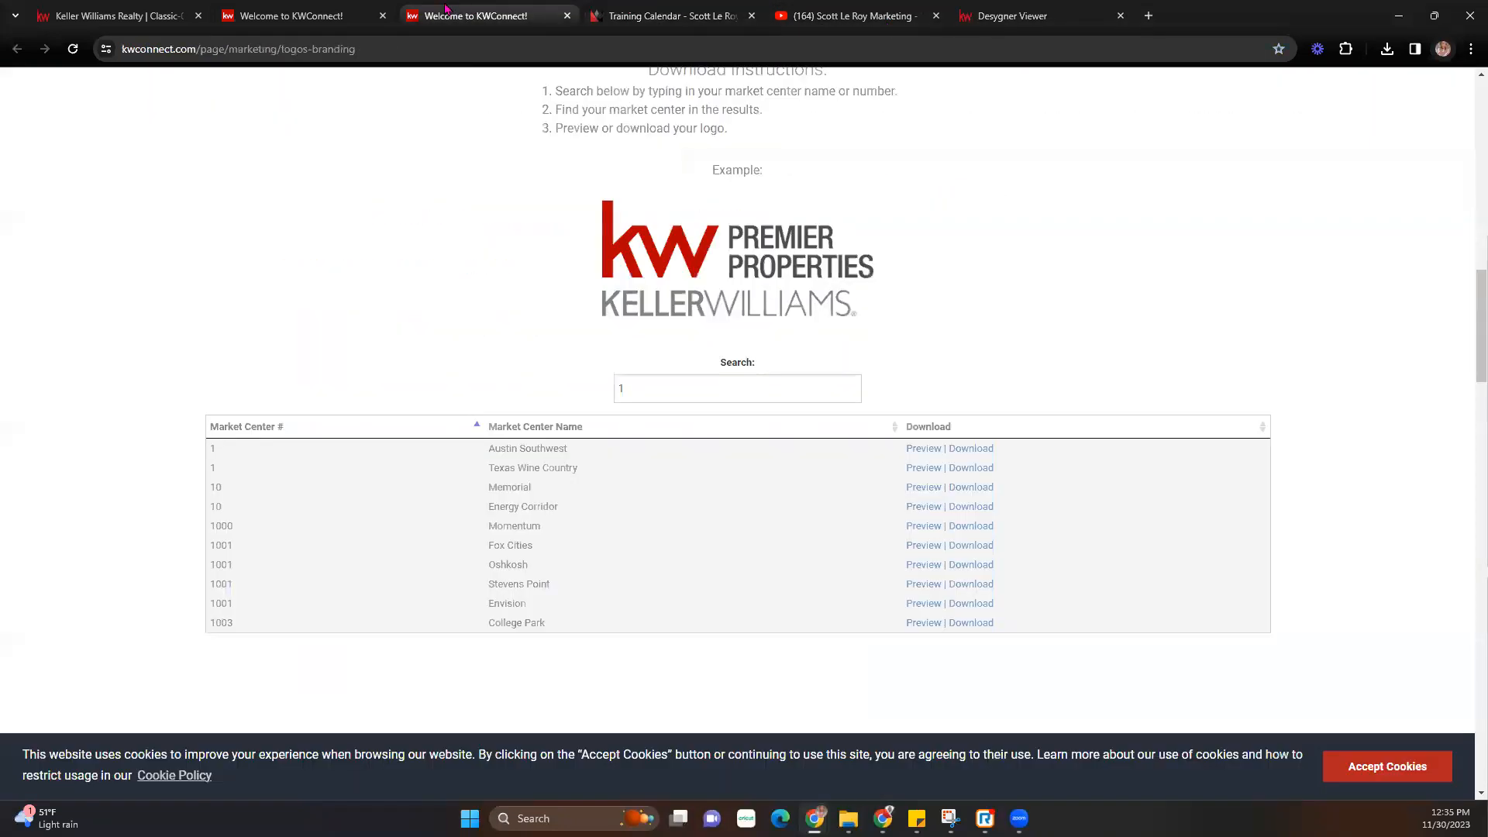
left_click(294, 16)
left_click(116, 15)
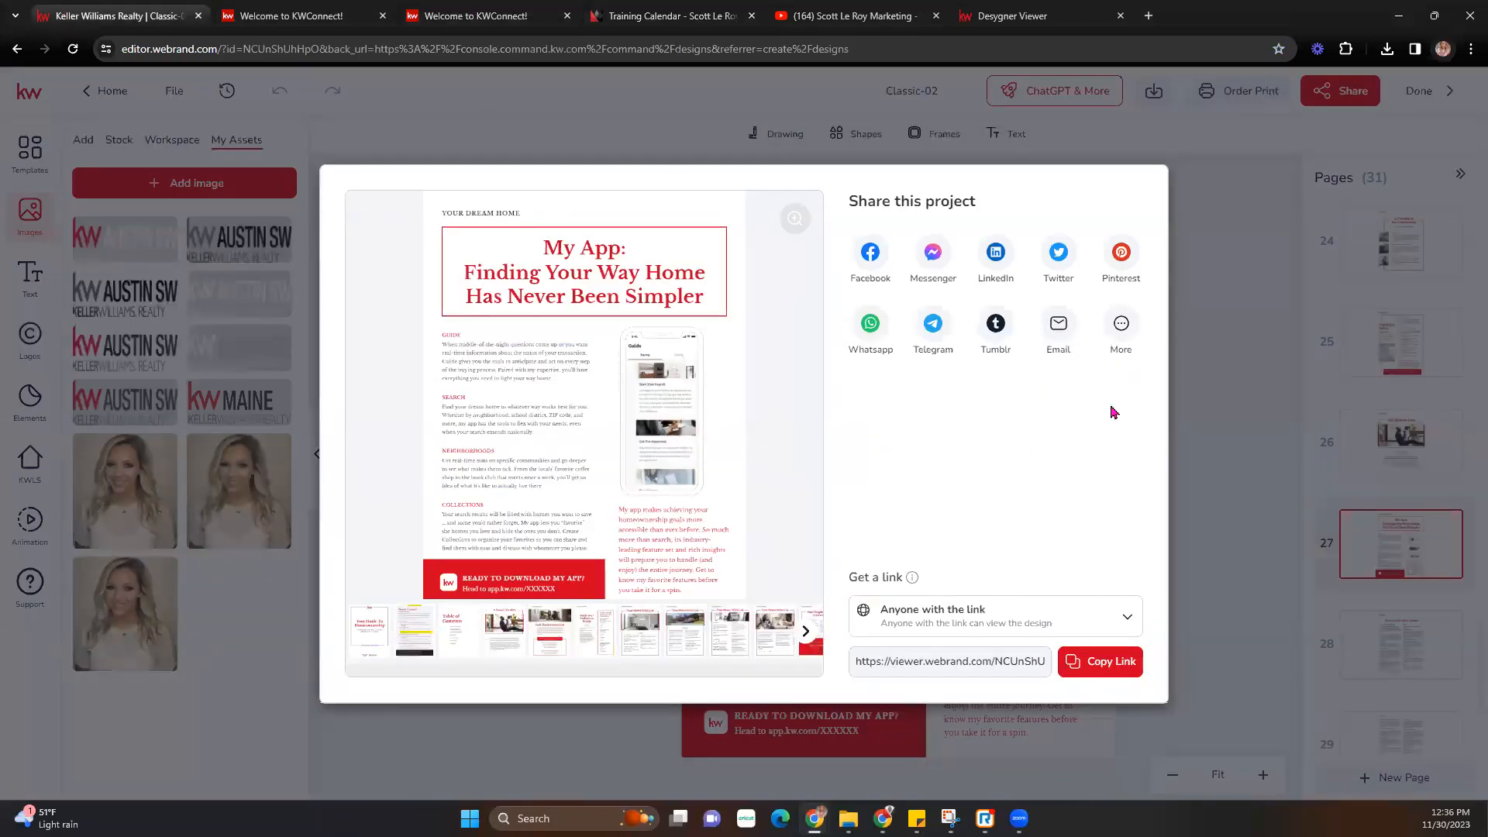
left_click(1197, 237)
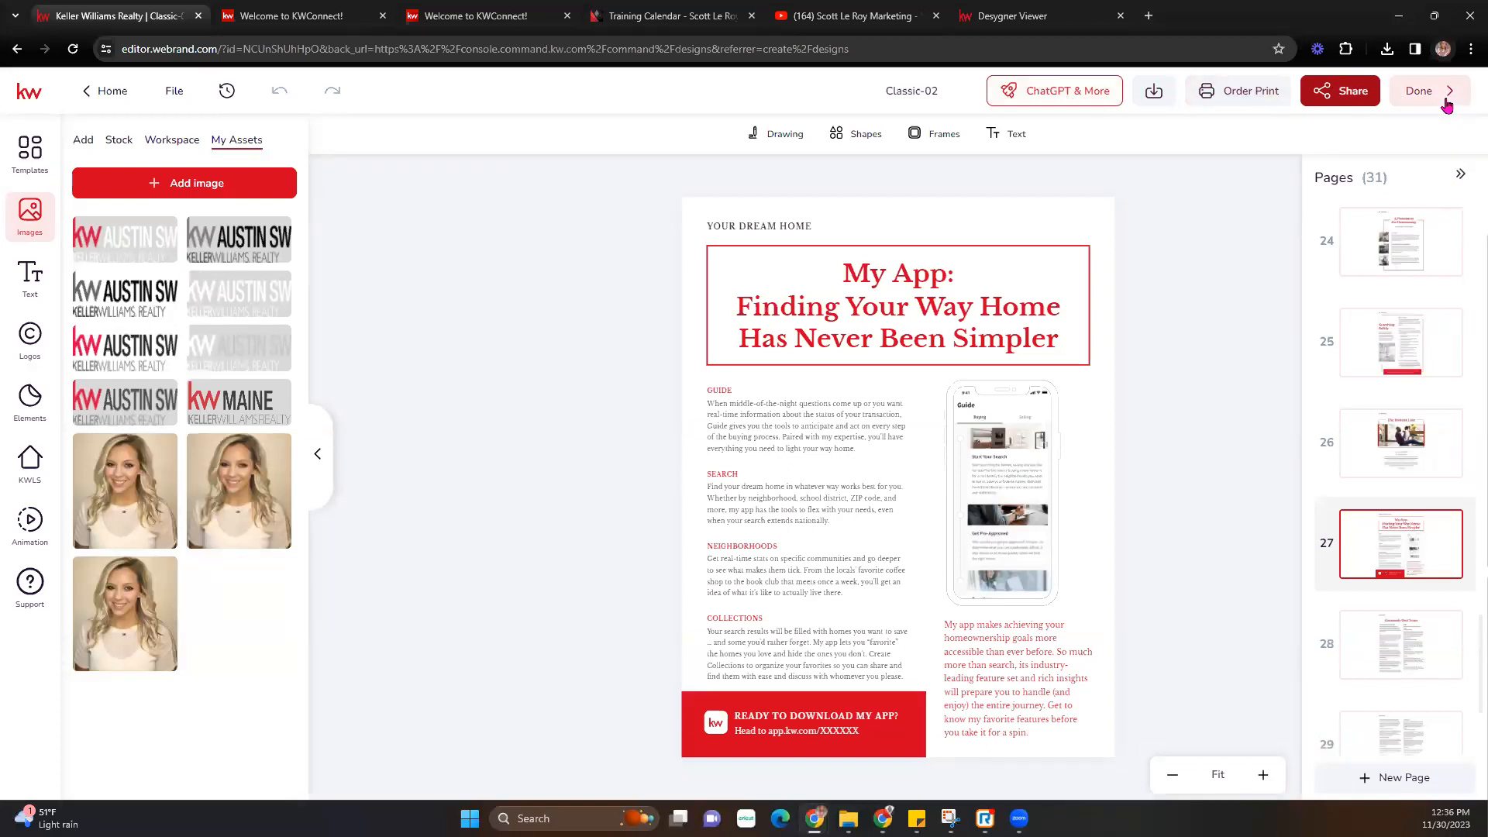
left_click(1446, 104)
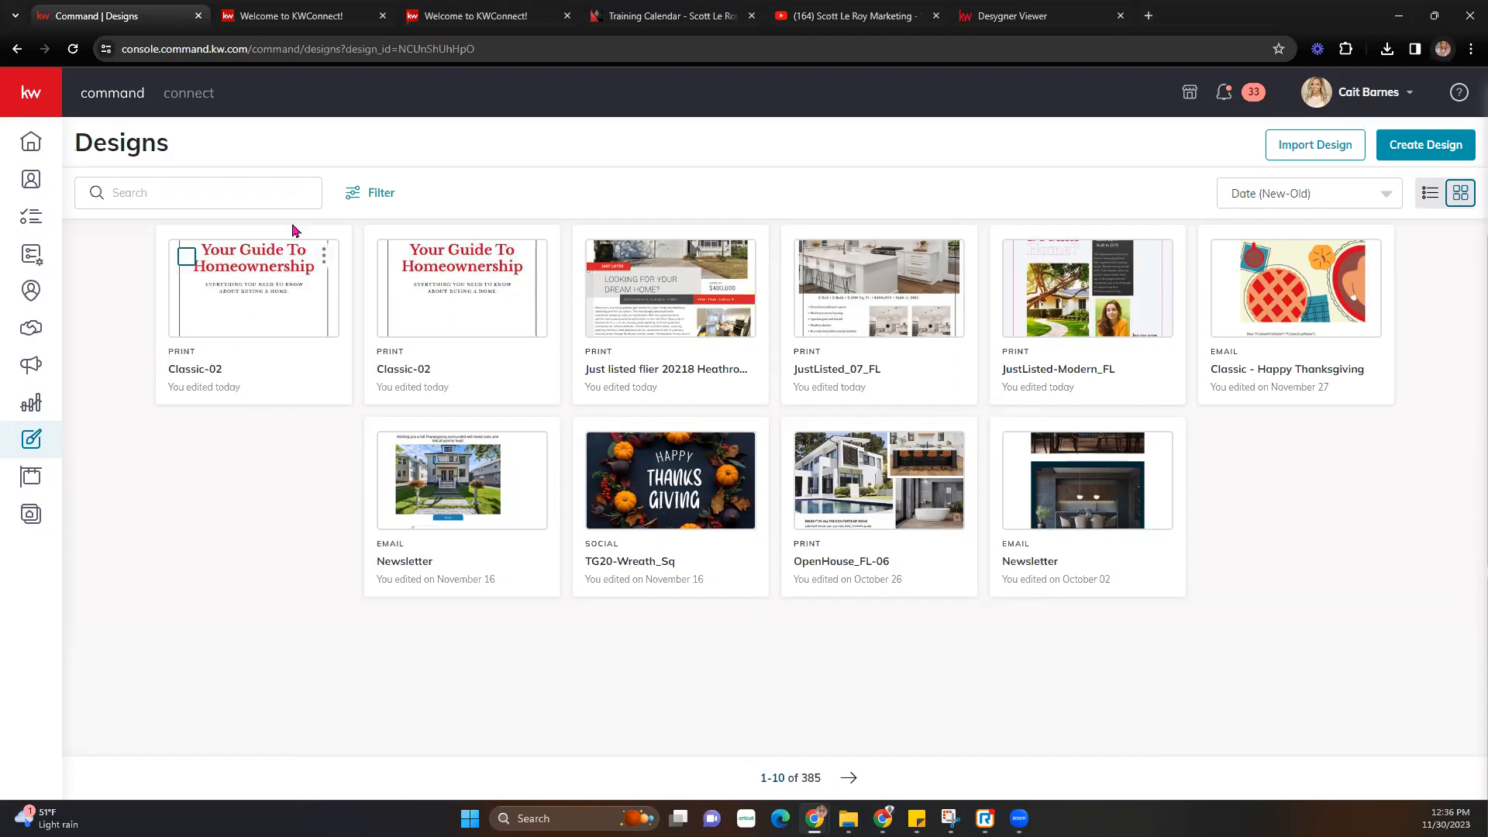
- Make a copy of the Classic-02 design, then start a new design with Create Design
left_click(324, 256)
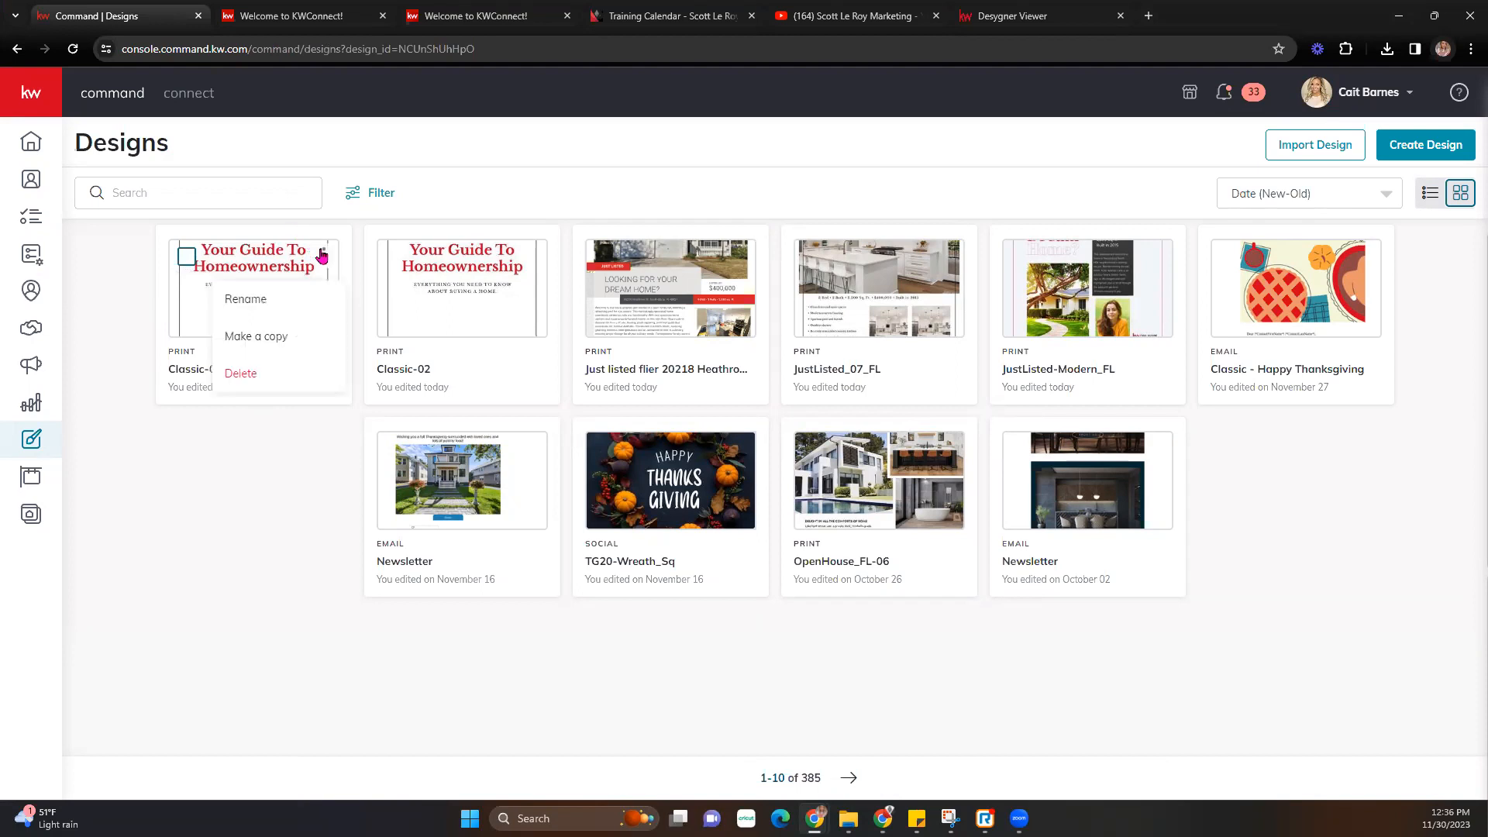
left_click(271, 338)
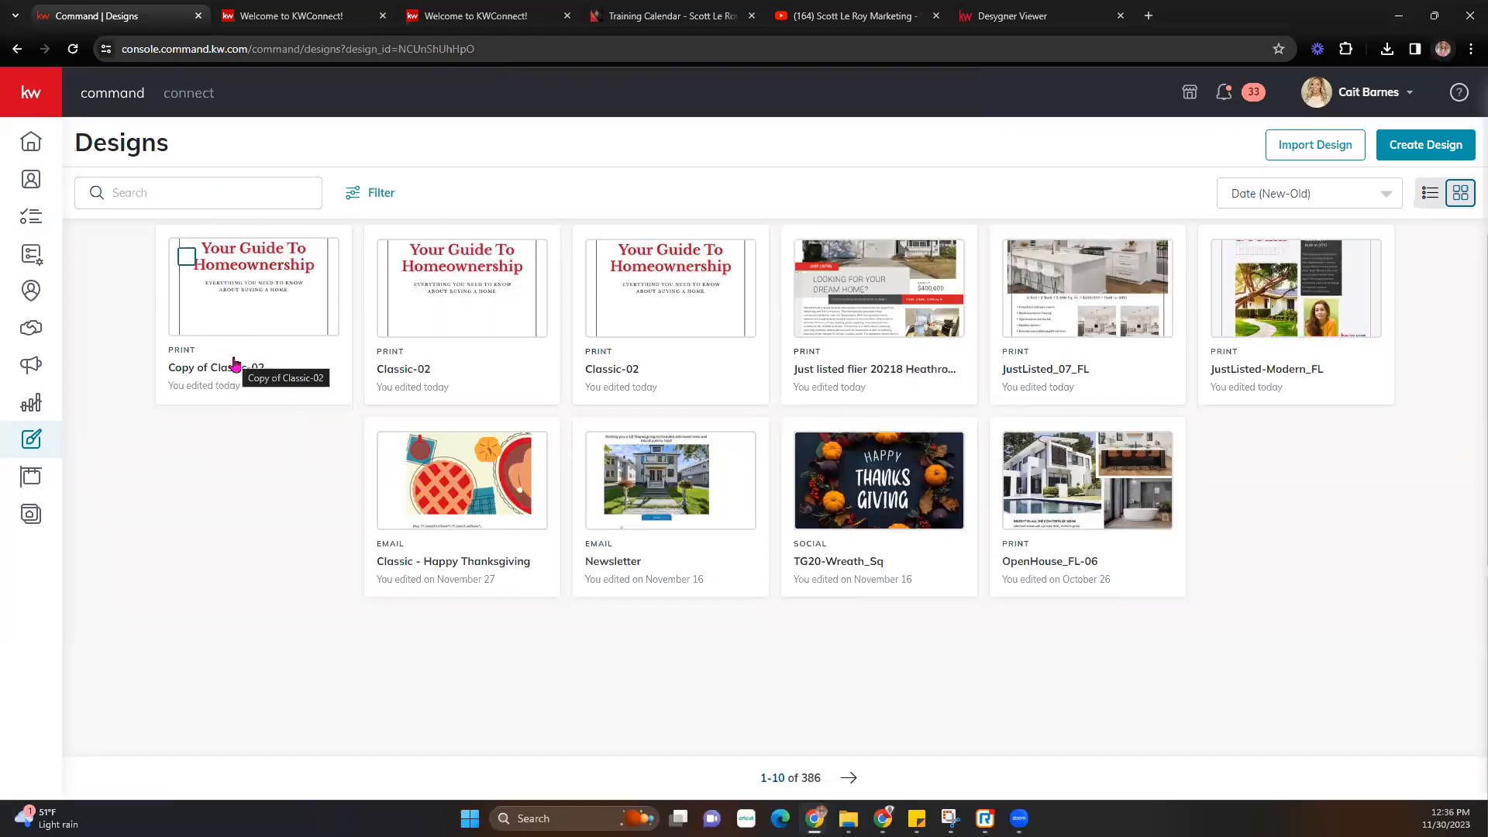
left_click(1421, 154)
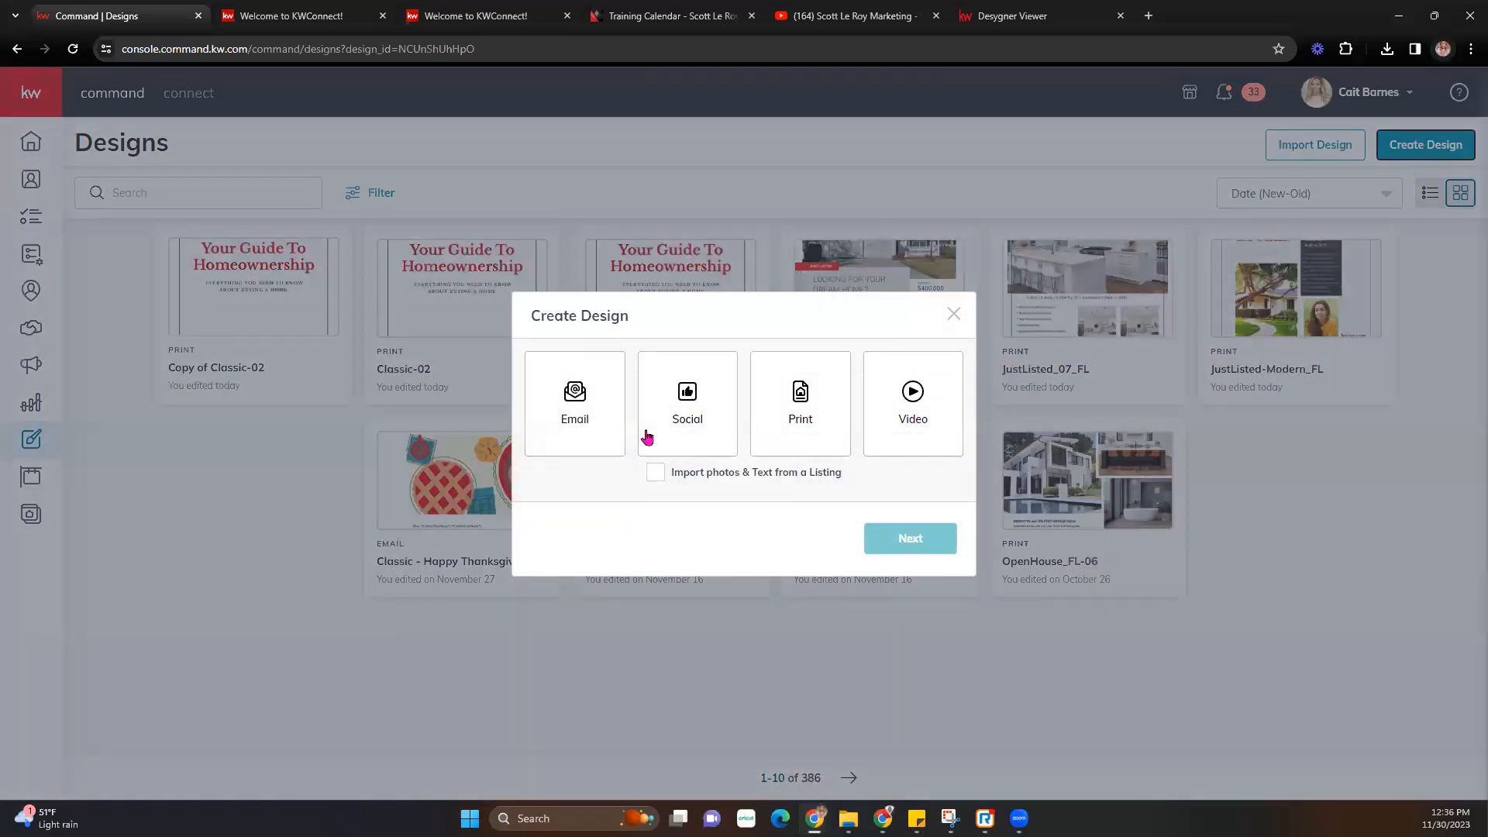
- Start a Print design from the Classic-01 Listing Presentation template
left_click(796, 410)
left_click(910, 542)
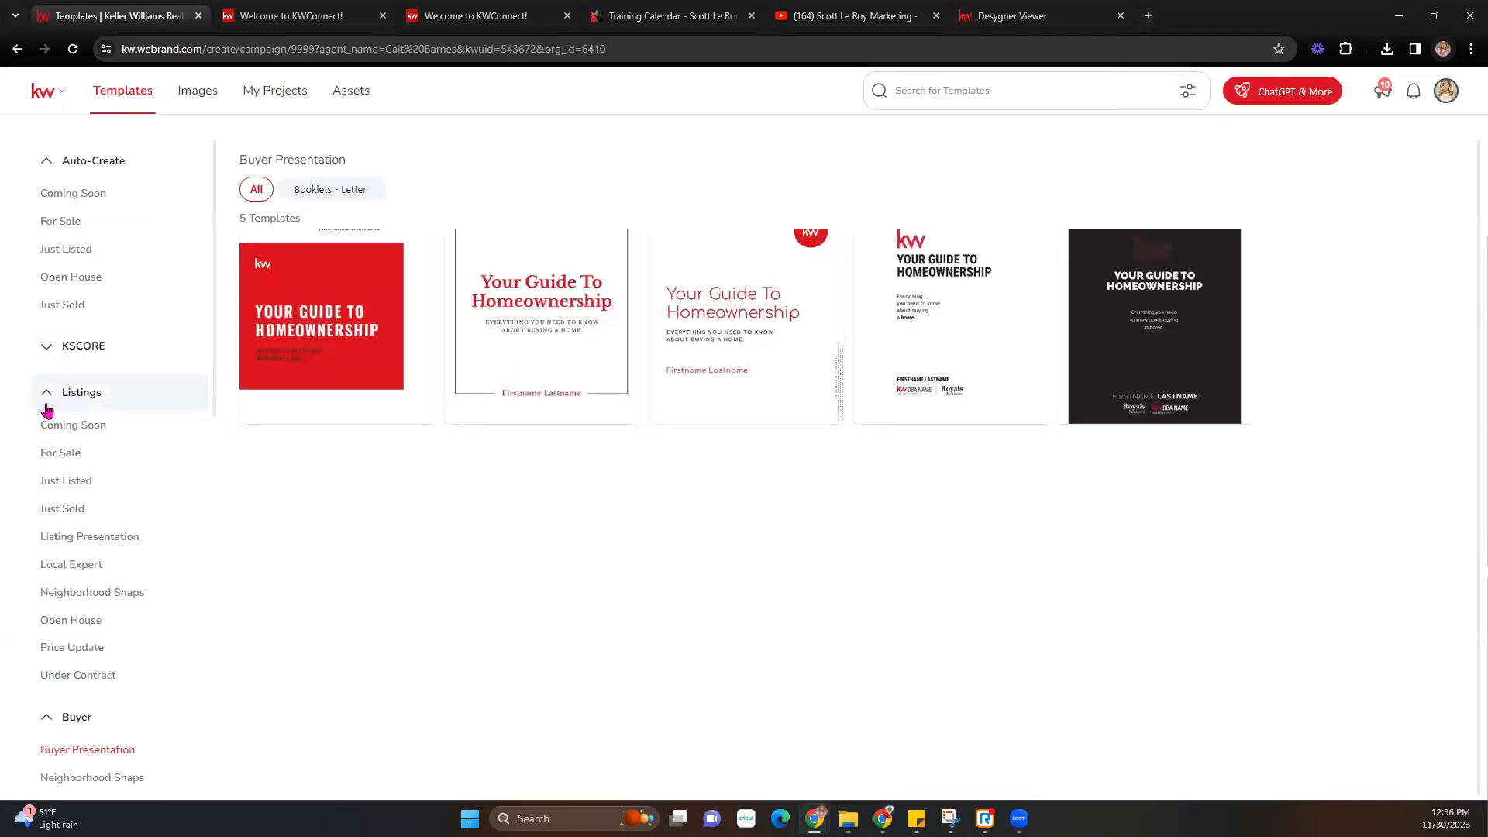
left_click(89, 541)
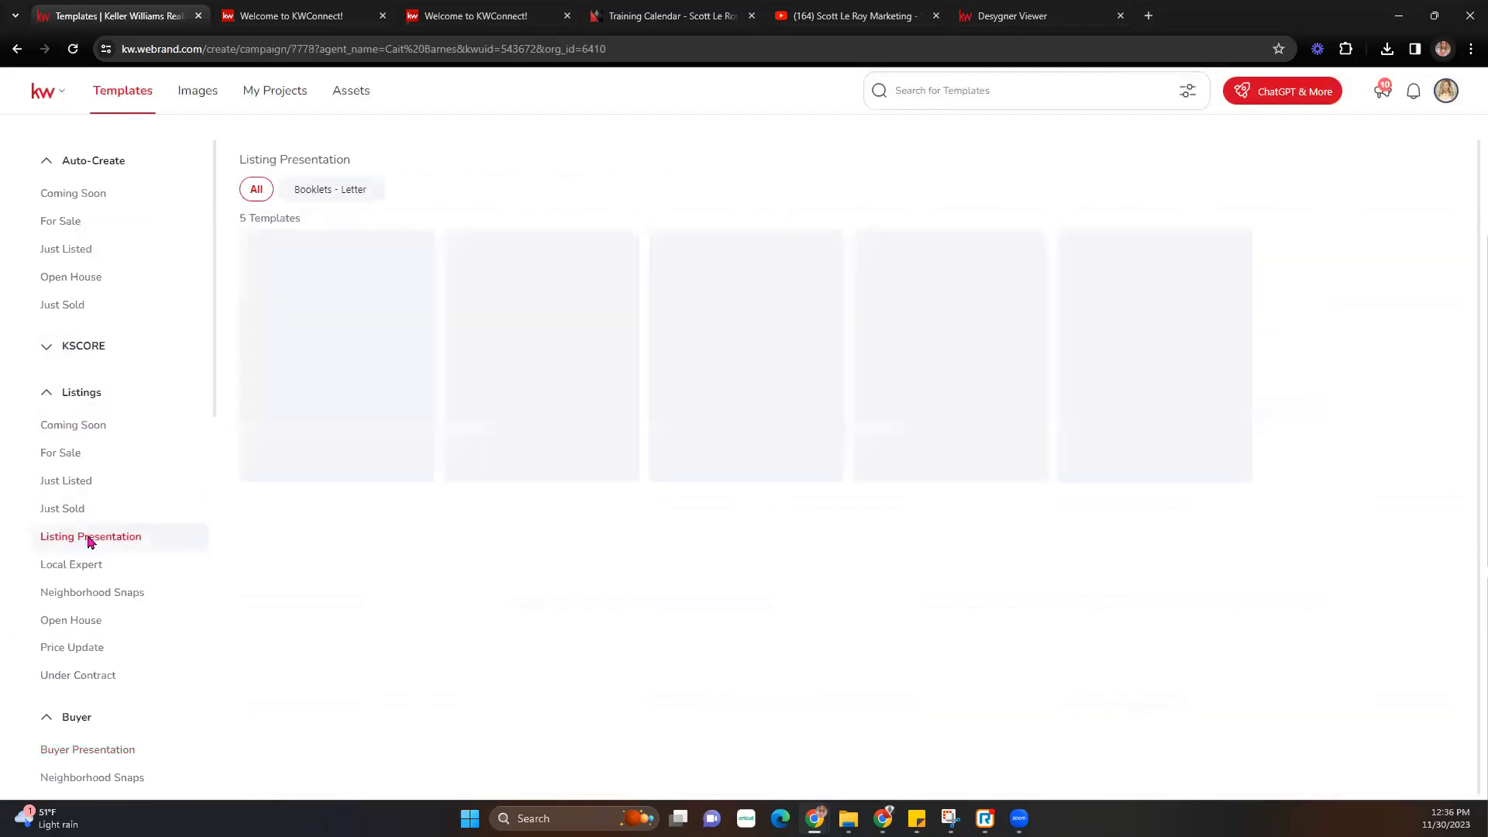
mouse_move(367, 345)
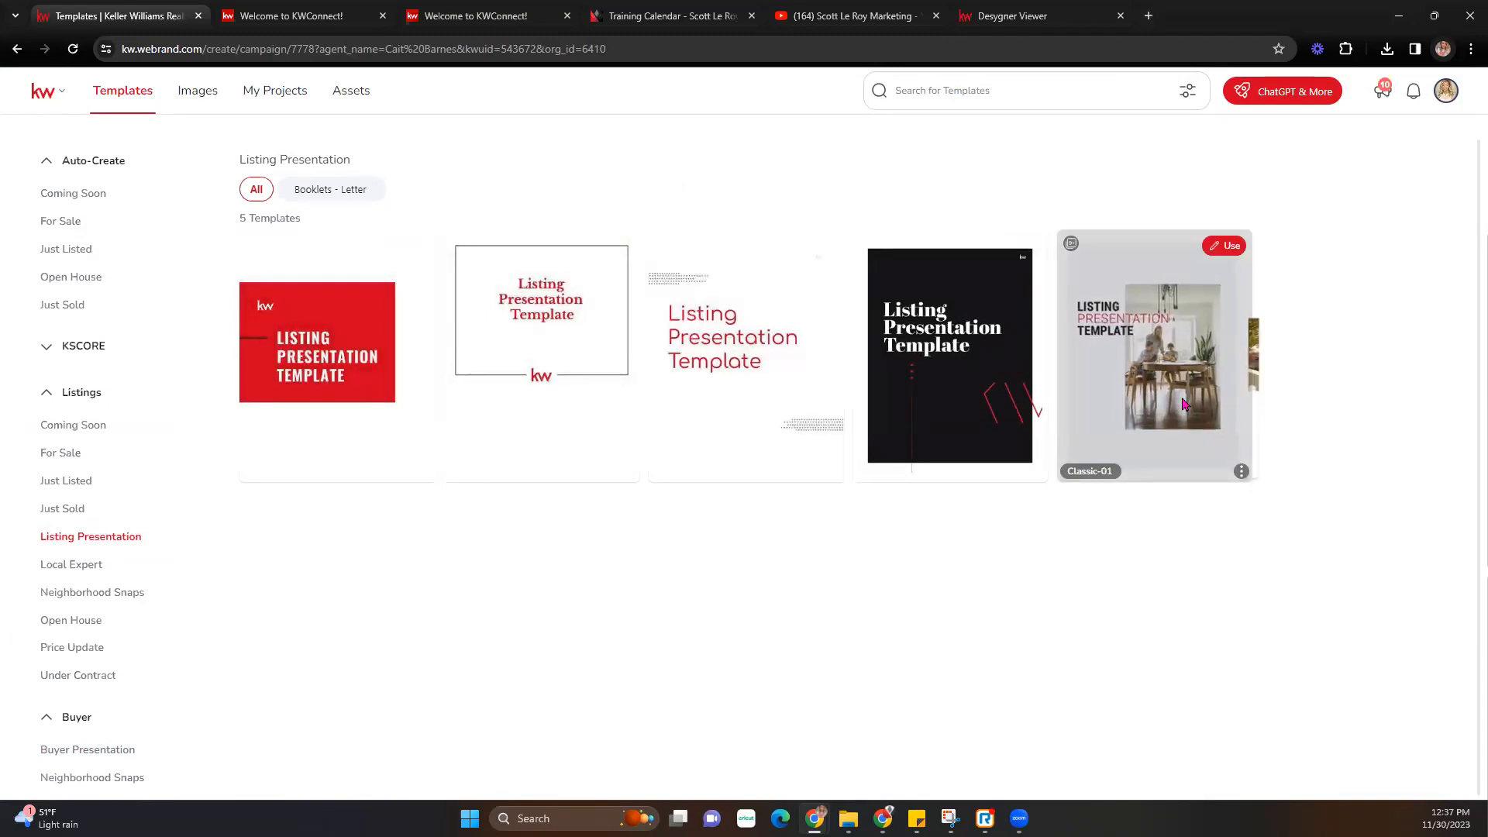
left_click(1230, 247)
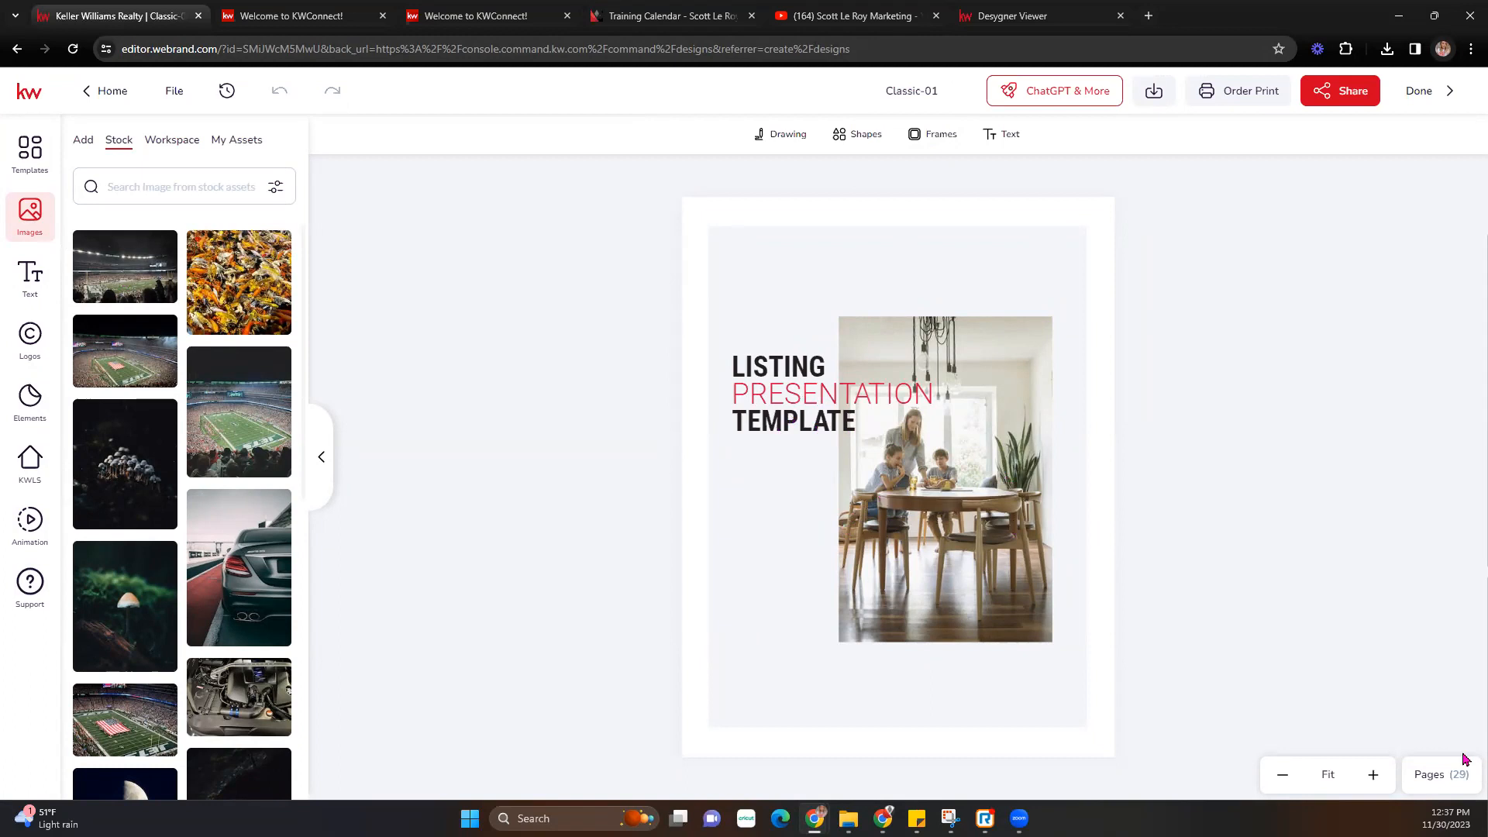
- Browse the page list and select the cover's dining-room photo
left_click(1431, 781)
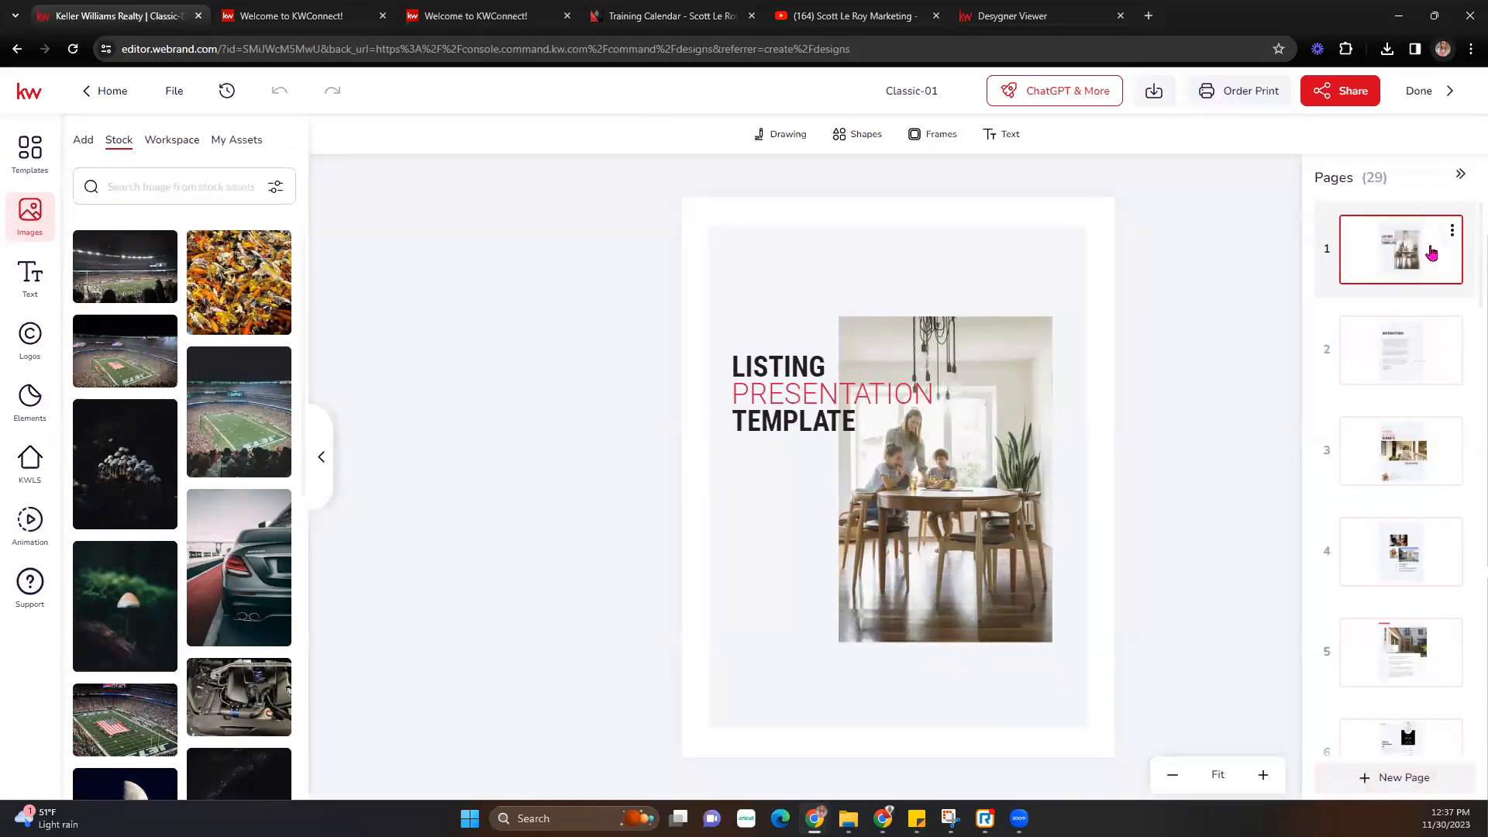
left_click(1460, 177)
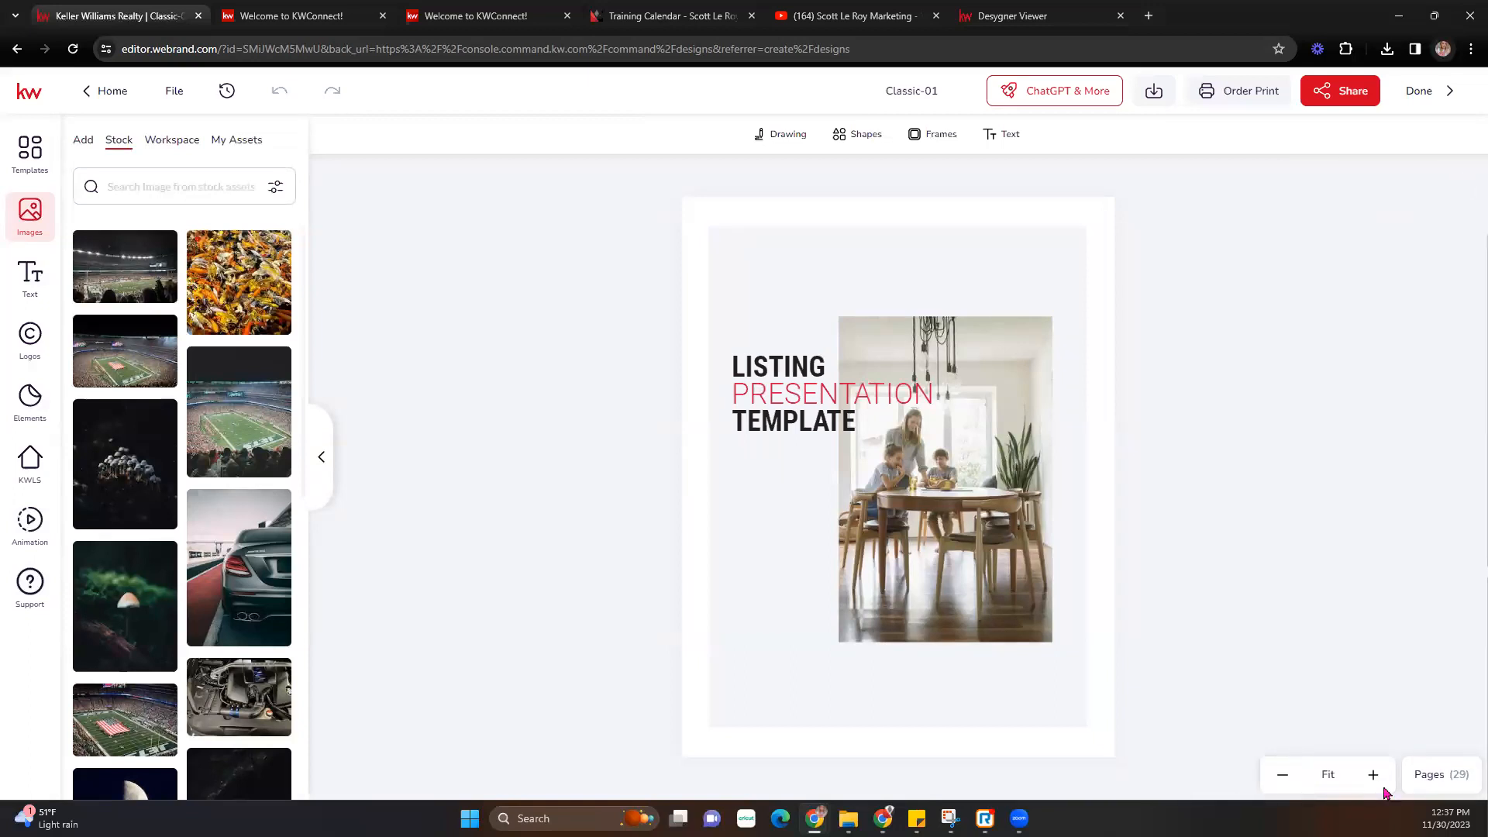
left_click(1424, 773)
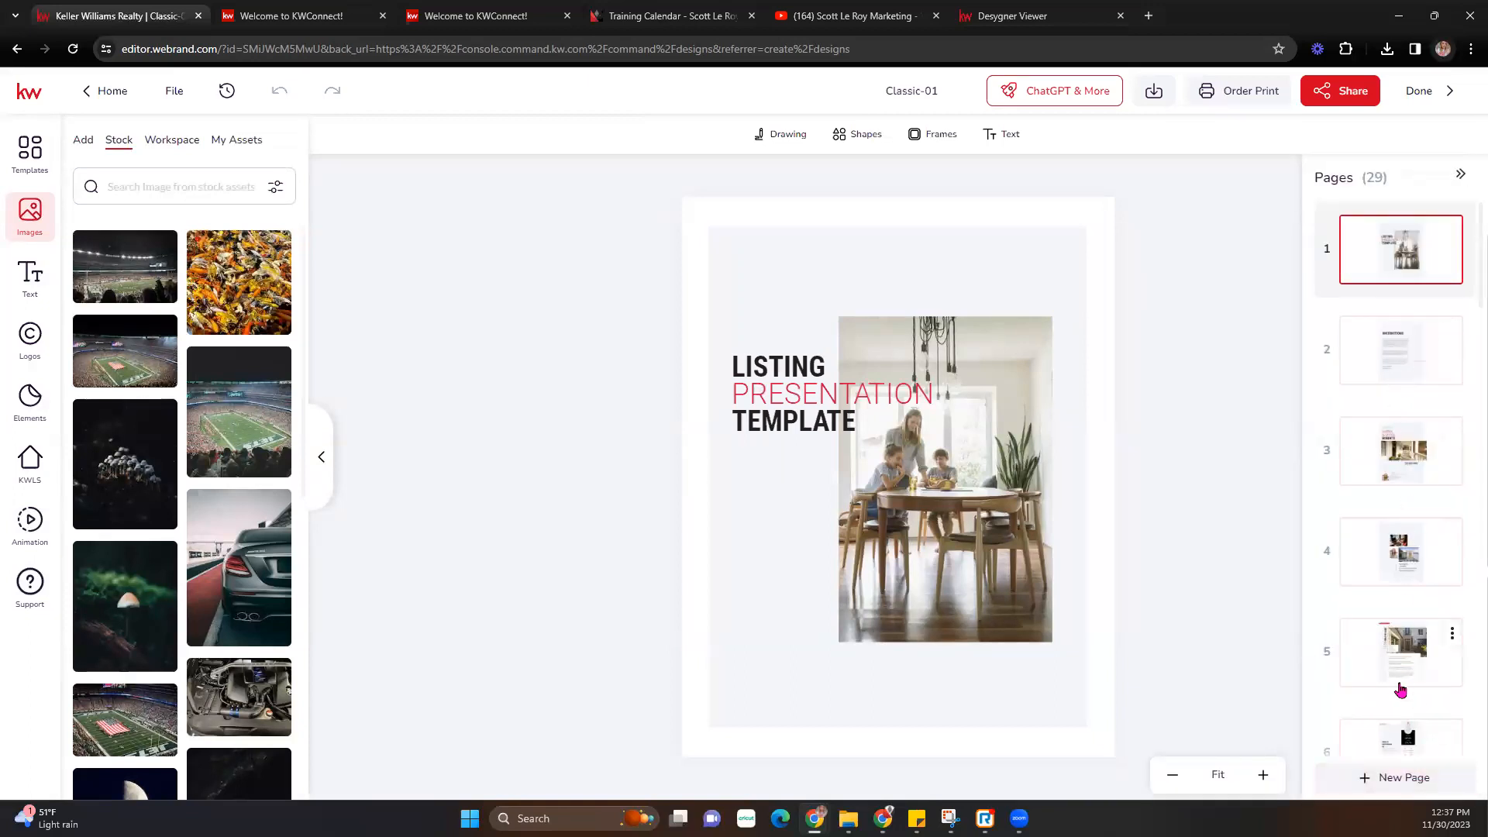
scroll(1400, 689, "down", 14)
scroll(1397, 707, "down", 10)
scroll(1397, 706, "up", 10)
scroll(1398, 707, "up", 10)
left_click(902, 498)
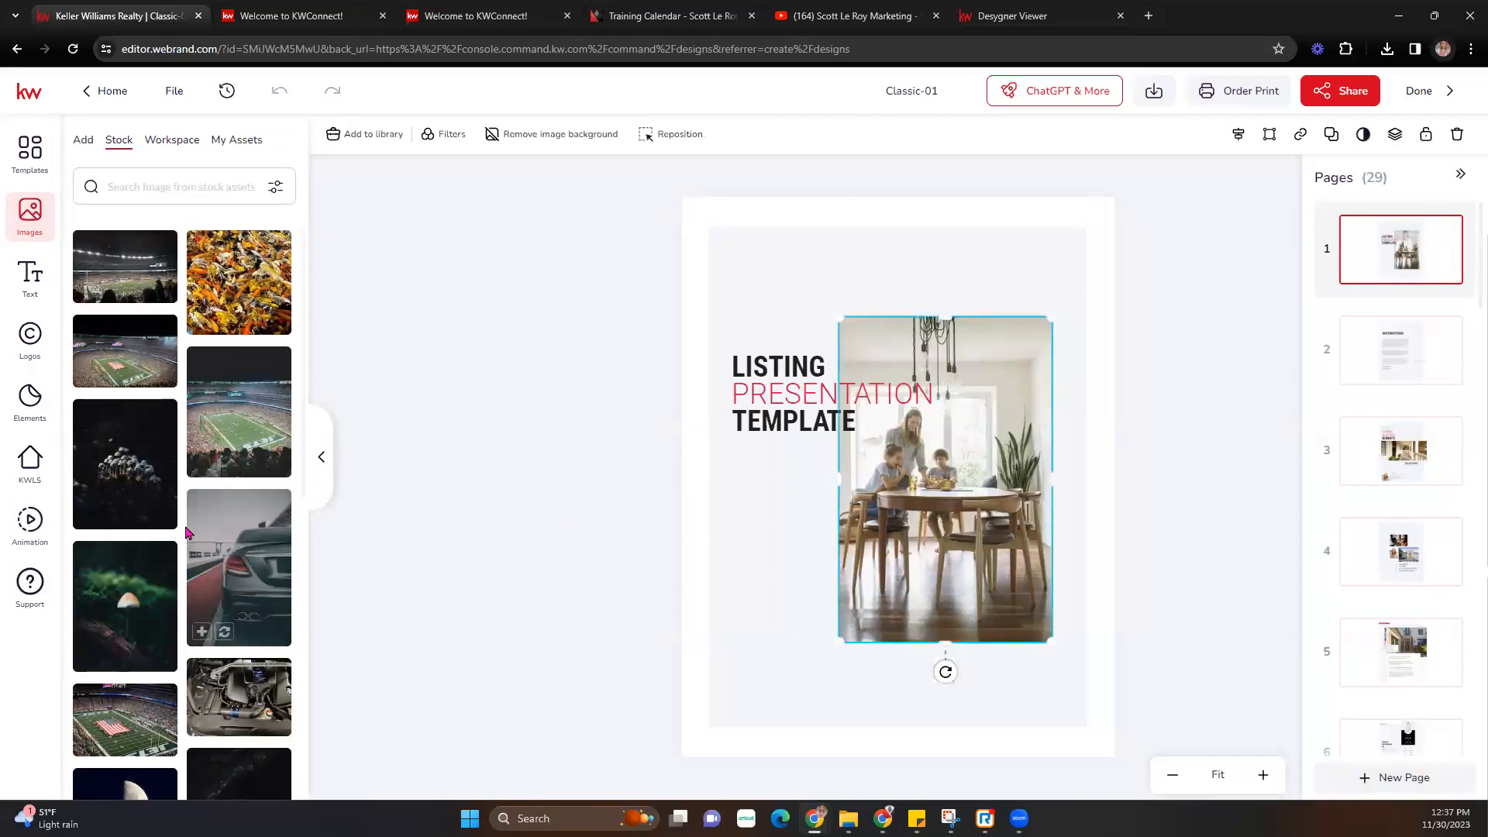
scroll(214, 562, "down", 3)
scroll(215, 543, "up", 5)
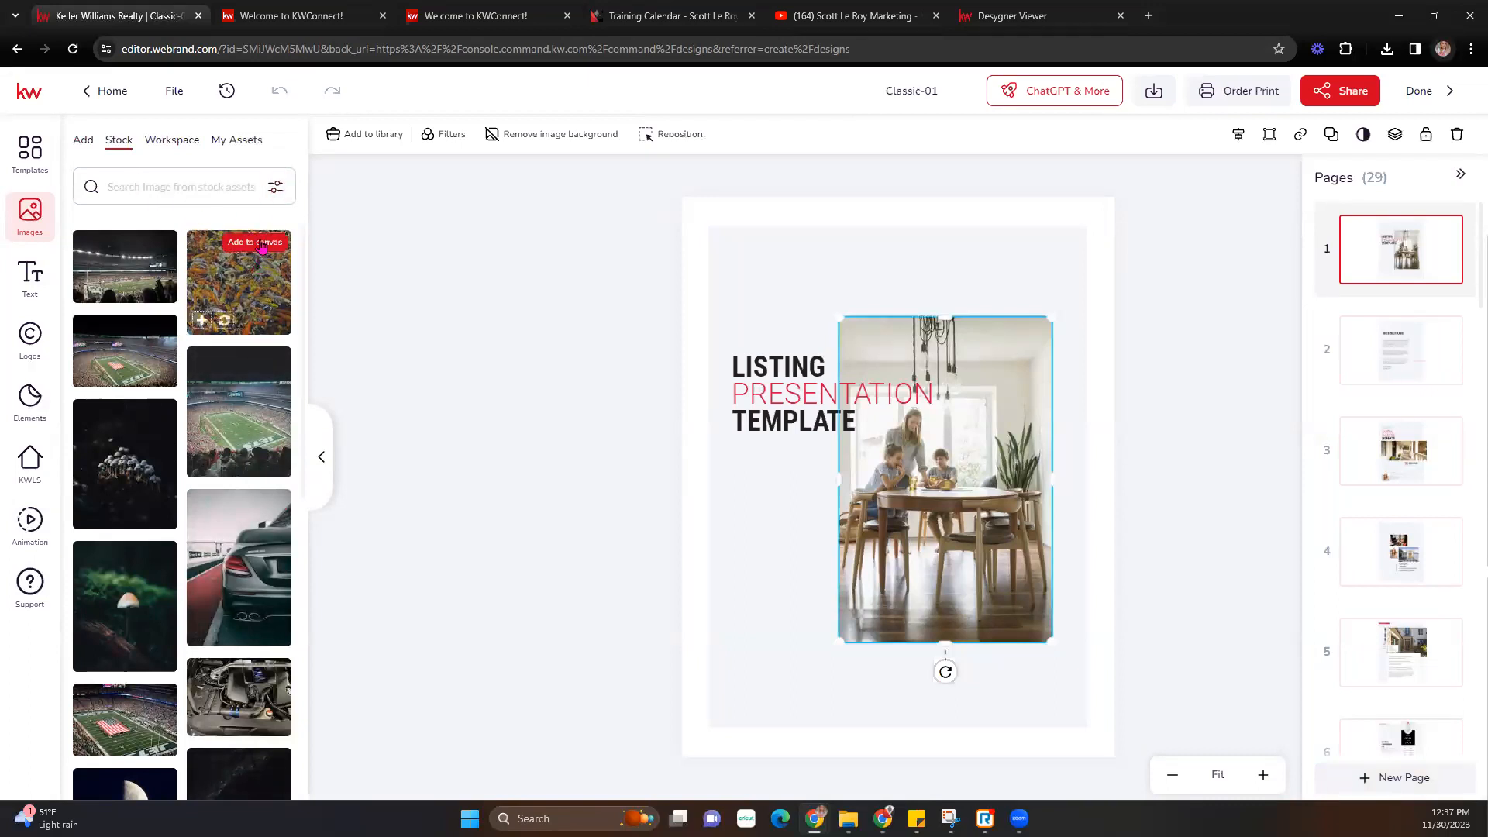
- Search stock images for 'family' and drag the beach family photo onto the cover frame
left_click(275, 189)
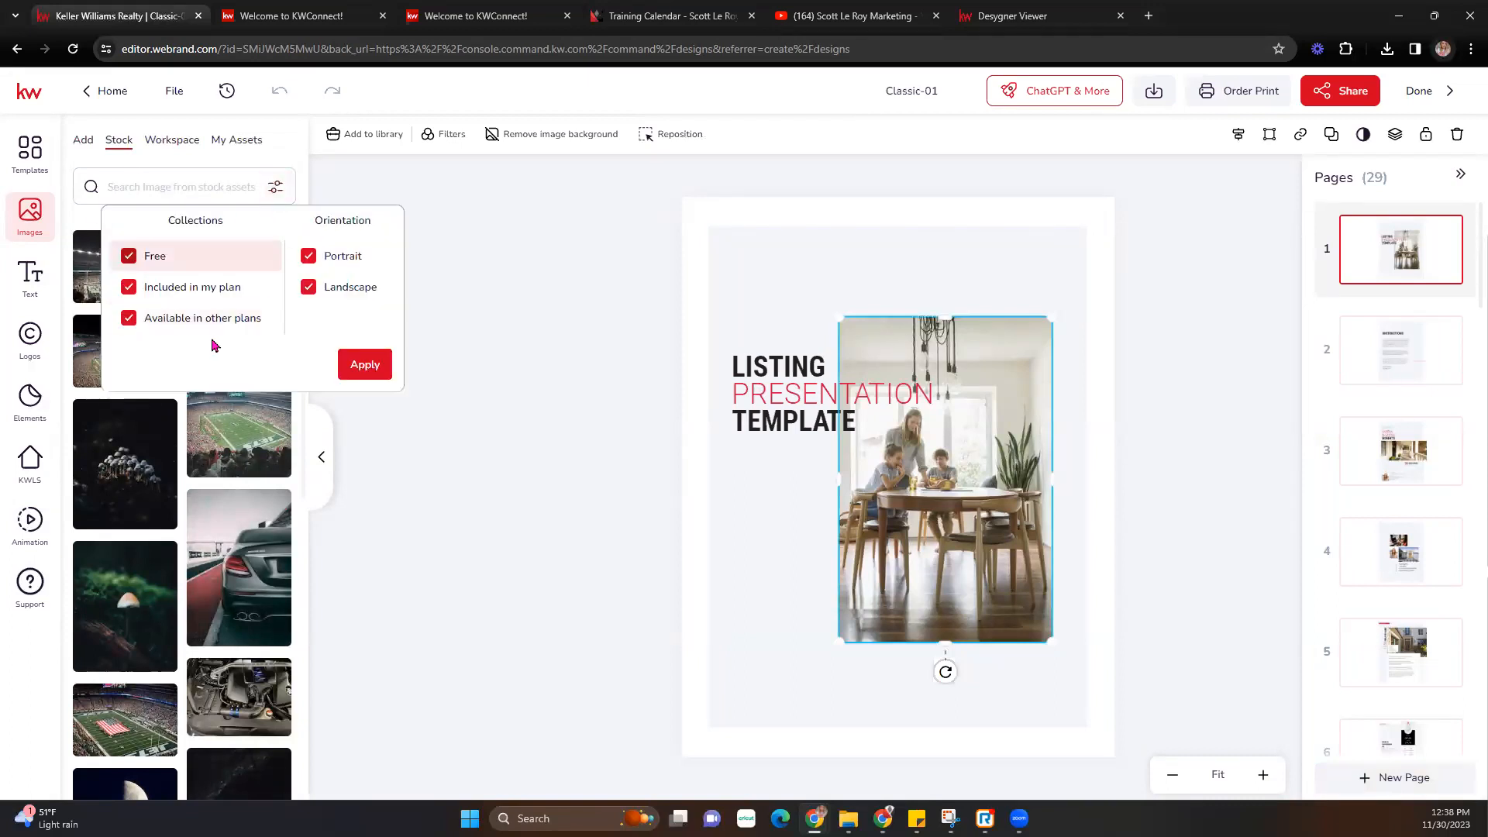
left_click(474, 303)
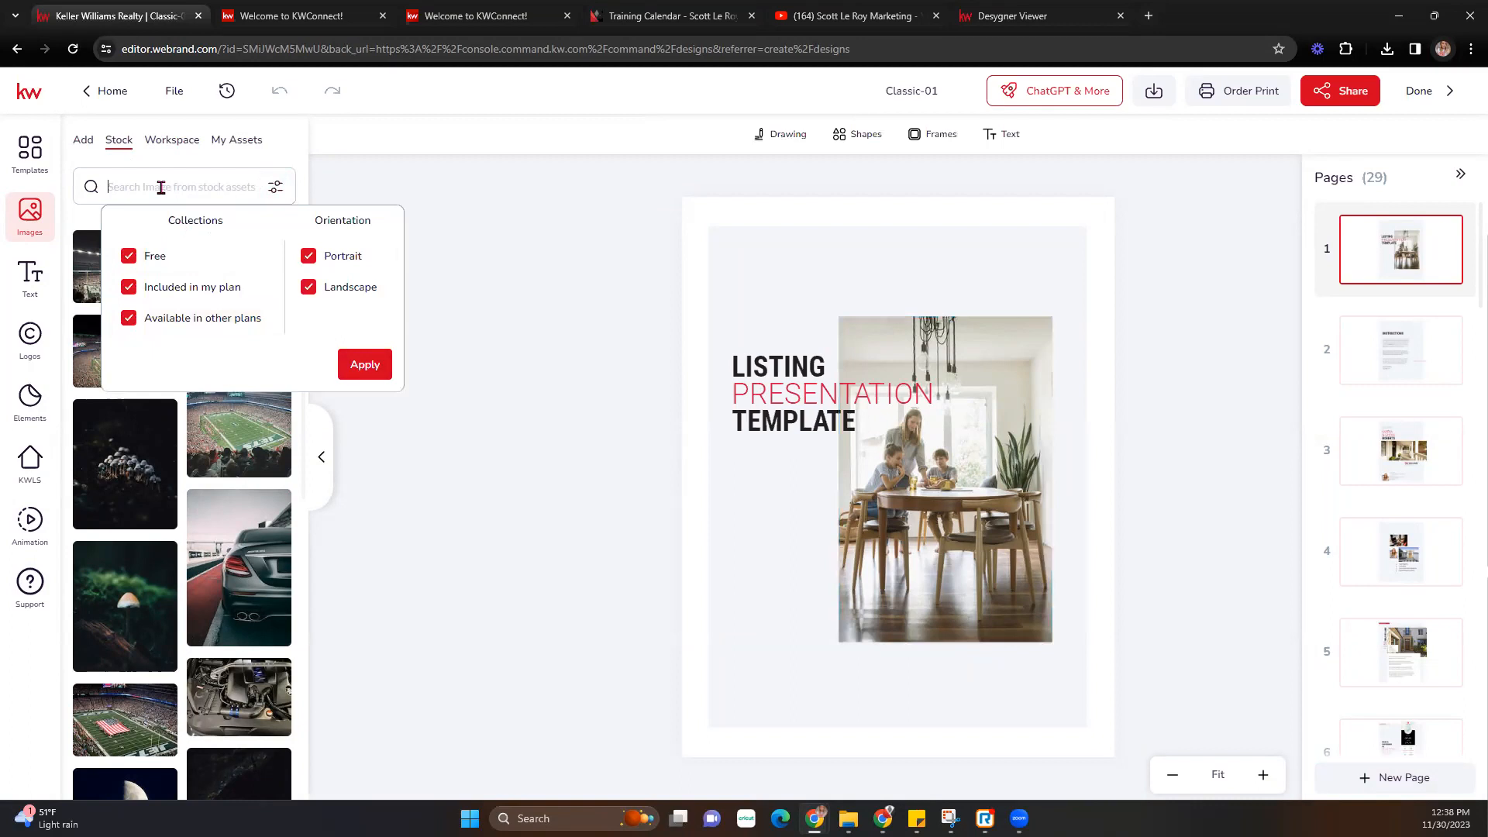
left_click(161, 188)
type("fam")
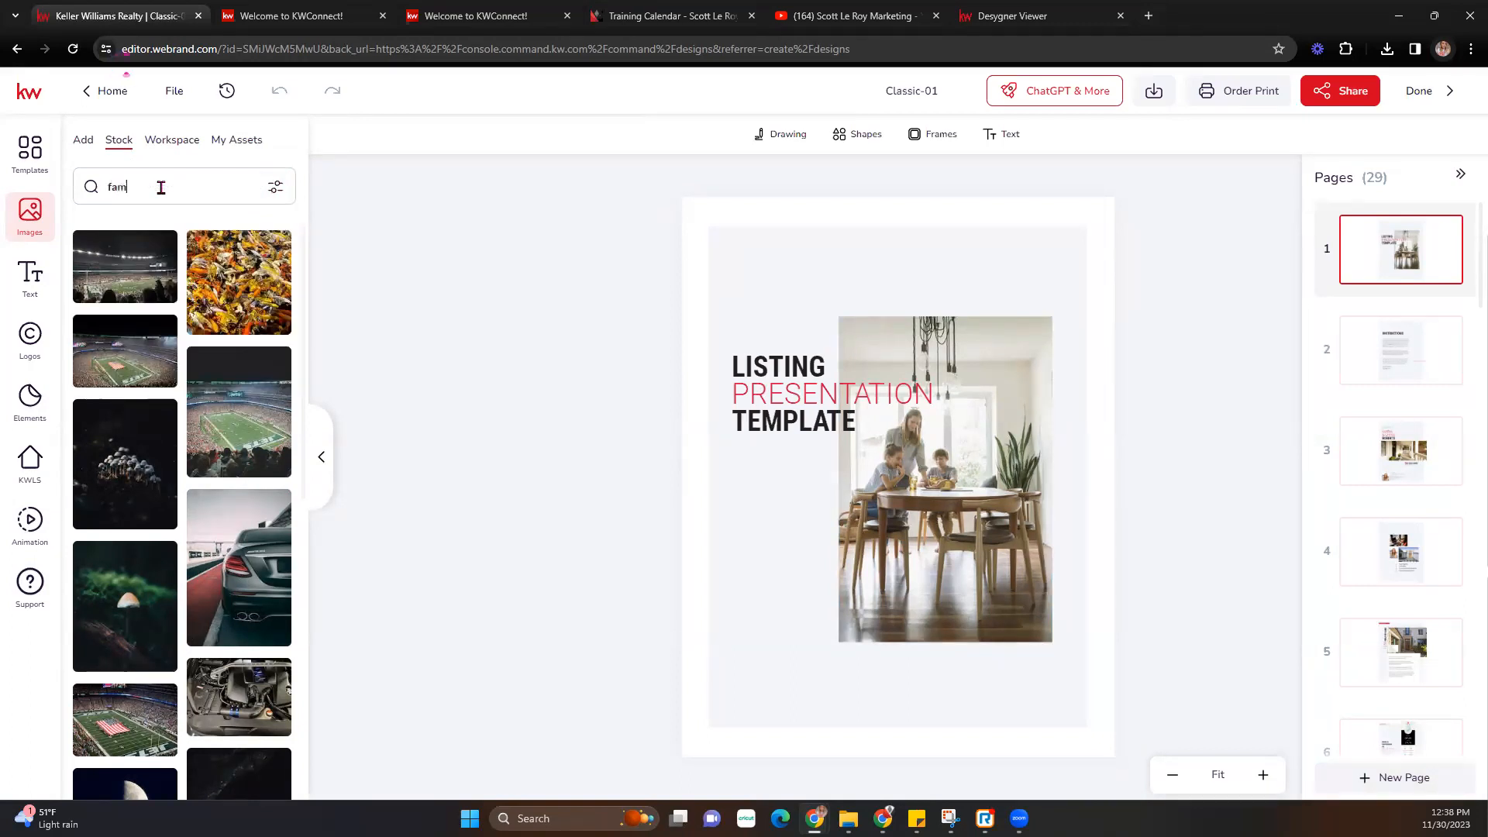
type("ily")
key("Return")
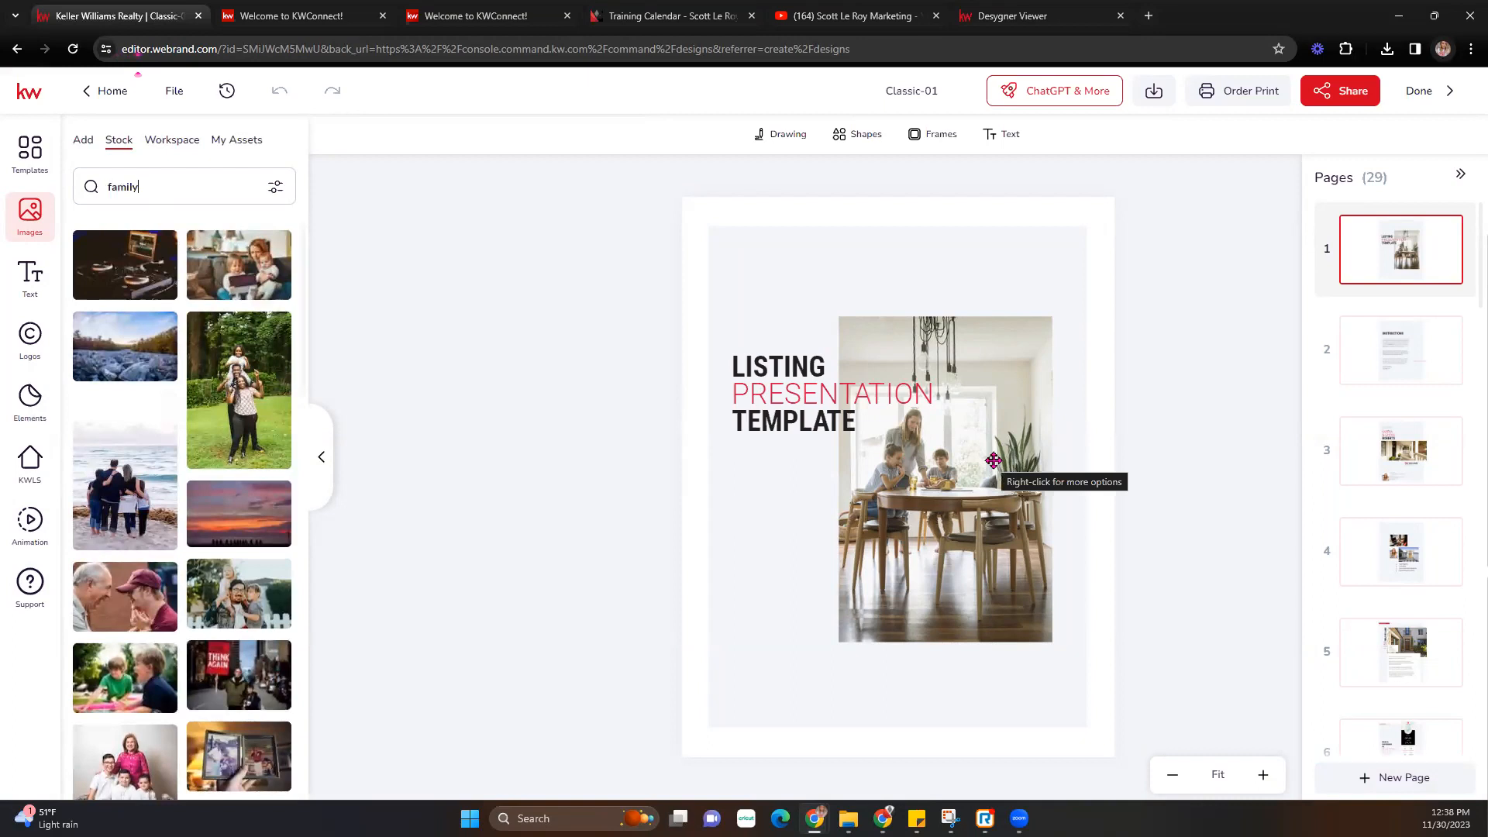
left_click_drag(125, 481, 937, 493)
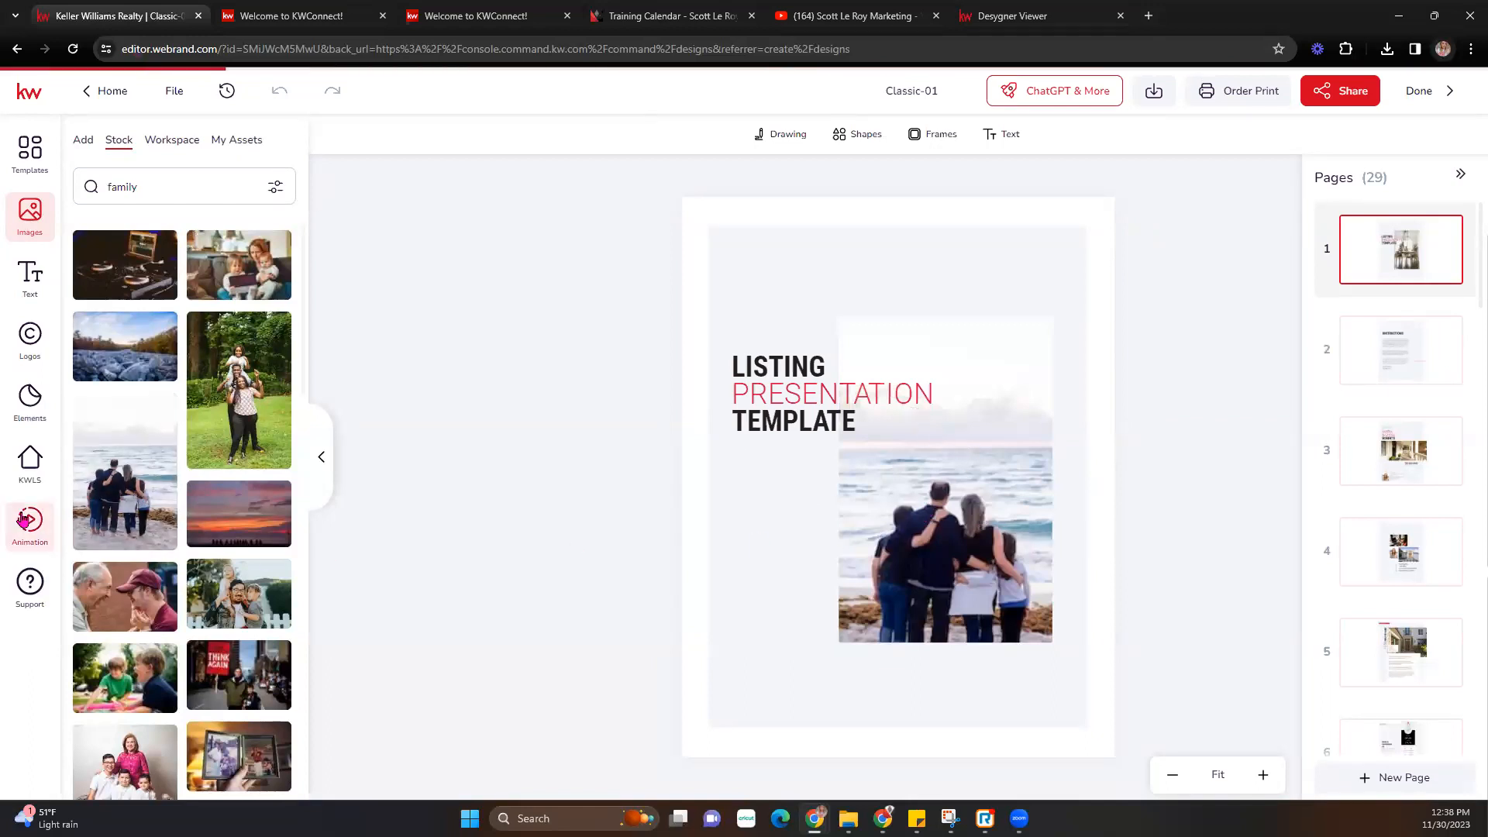
- Search KWLS listings by the listing agent's name and open one listing's photos
left_click(33, 463)
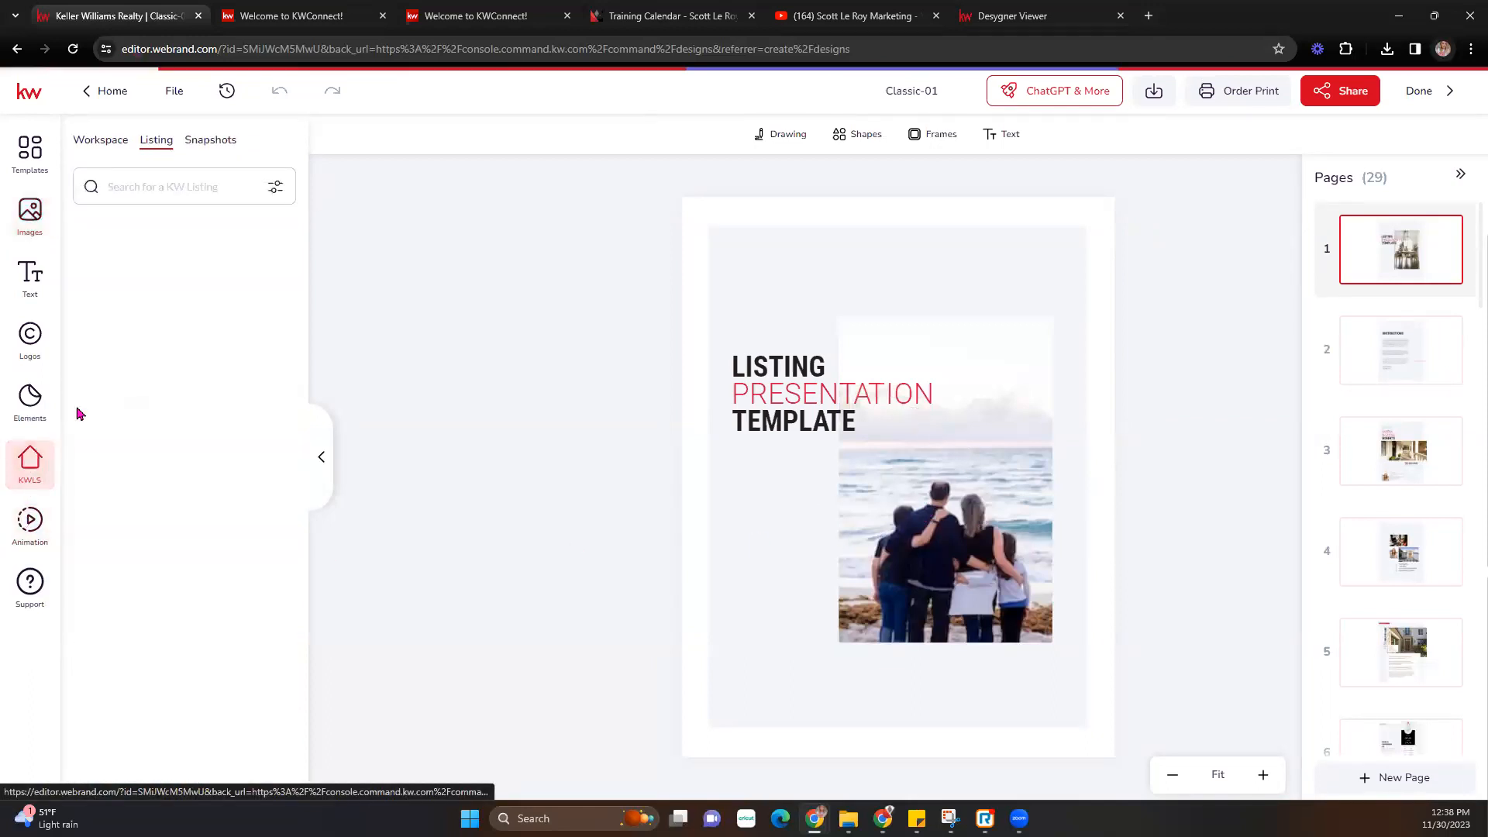
left_click(192, 183)
left_click(186, 344)
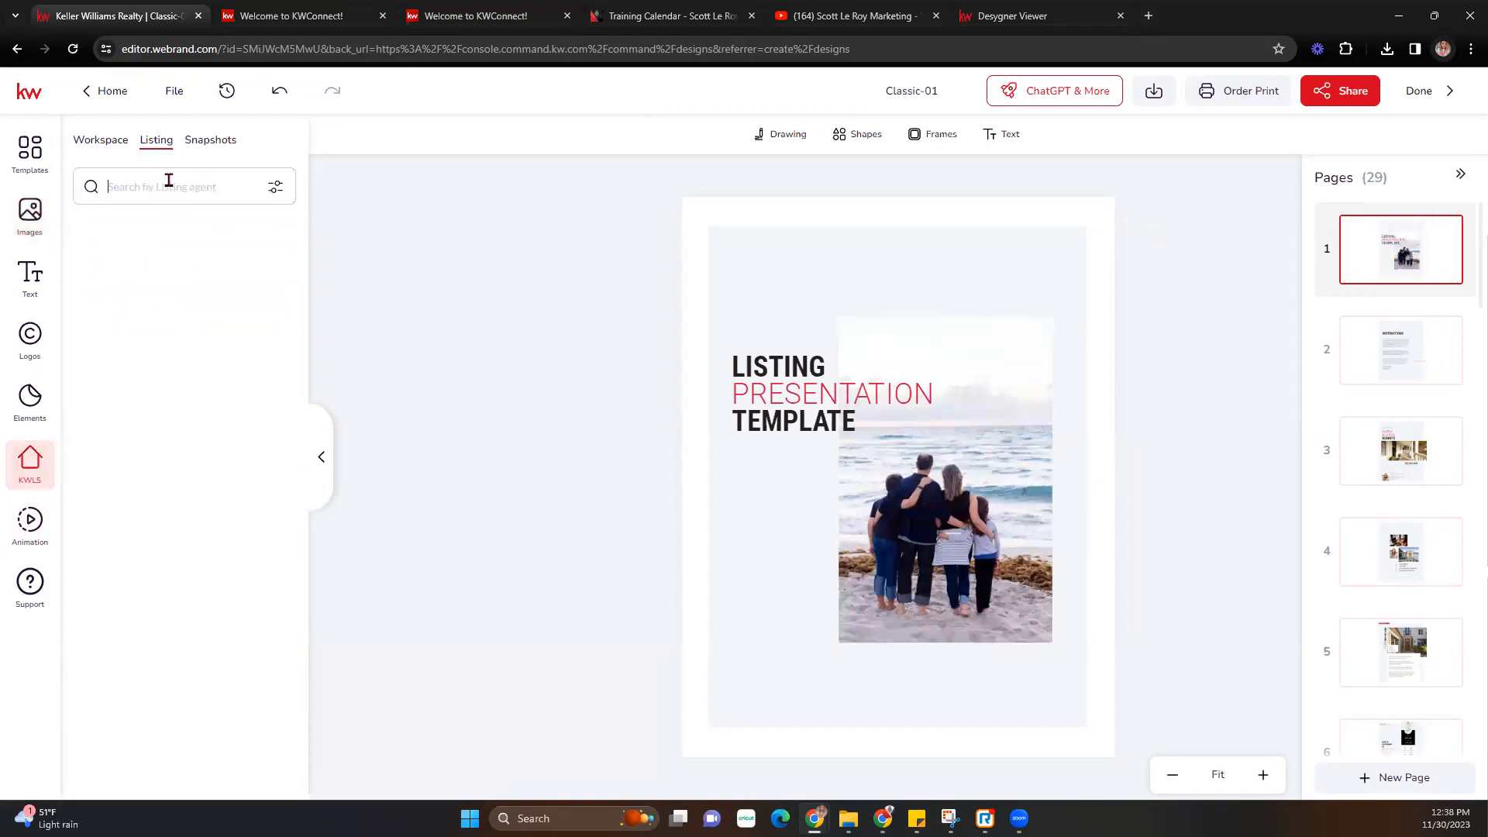
left_click(168, 180)
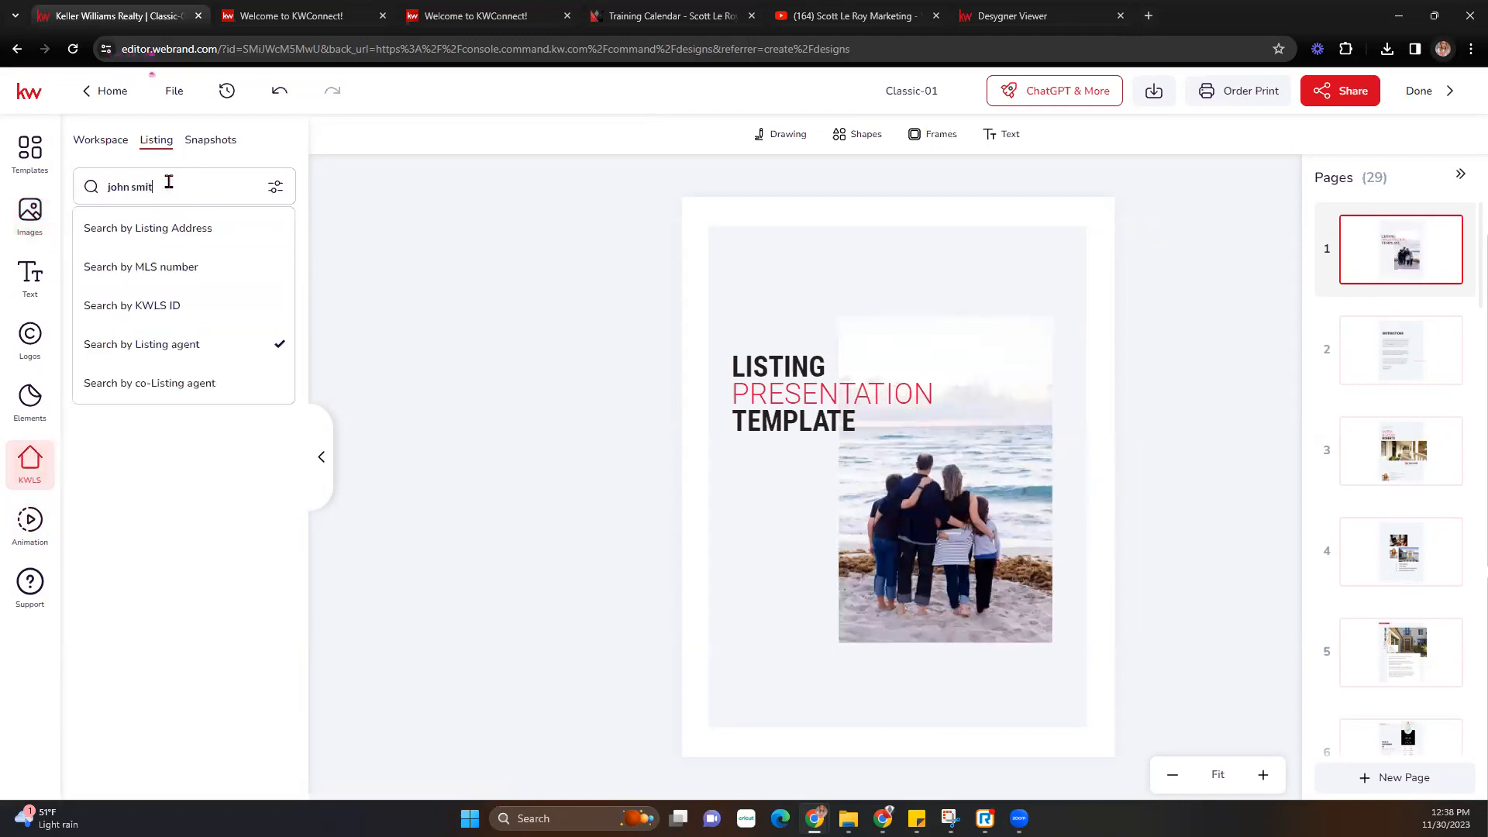
key("Return")
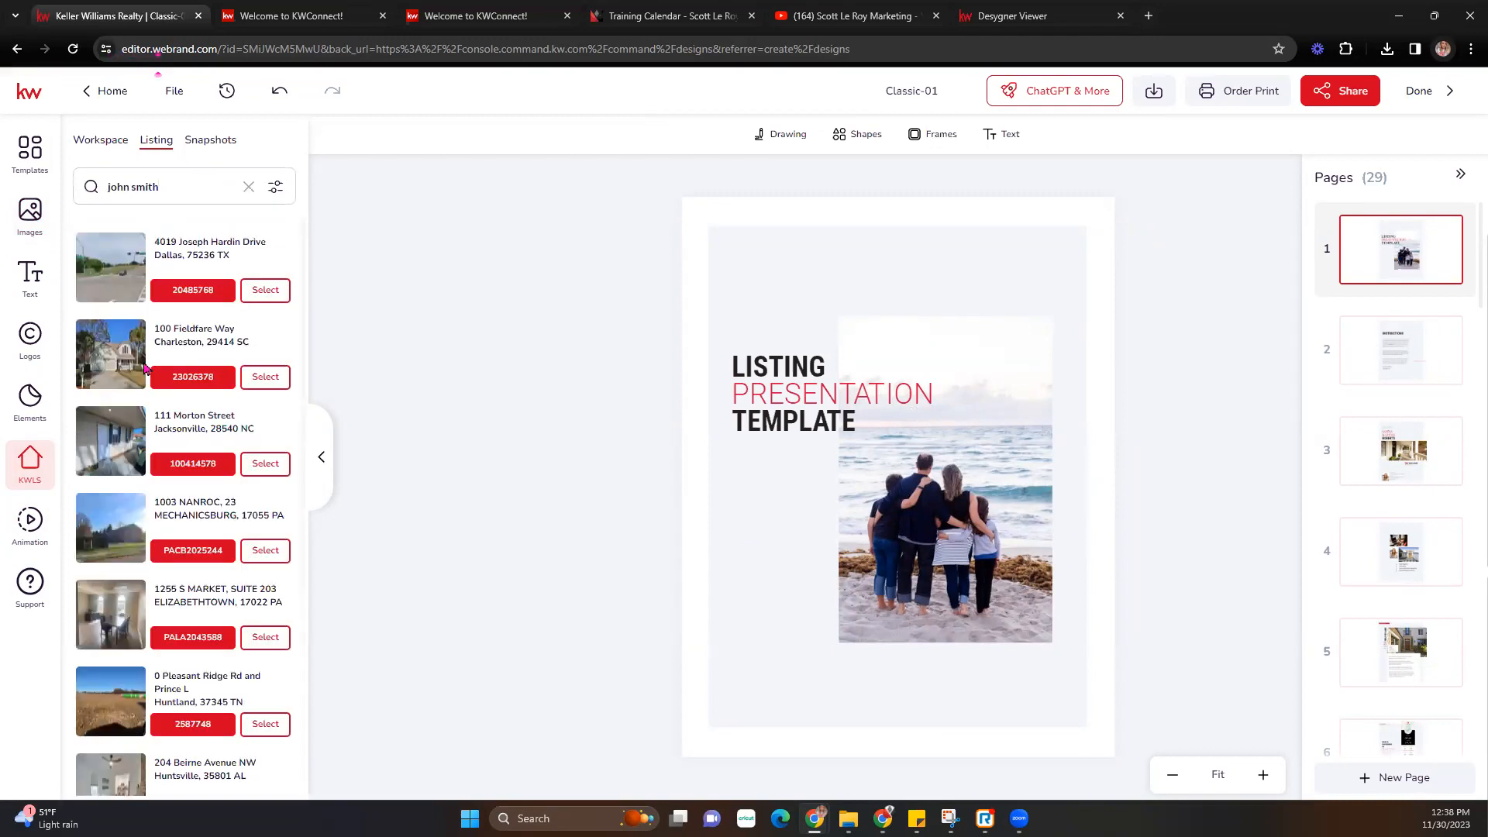
left_click(265, 377)
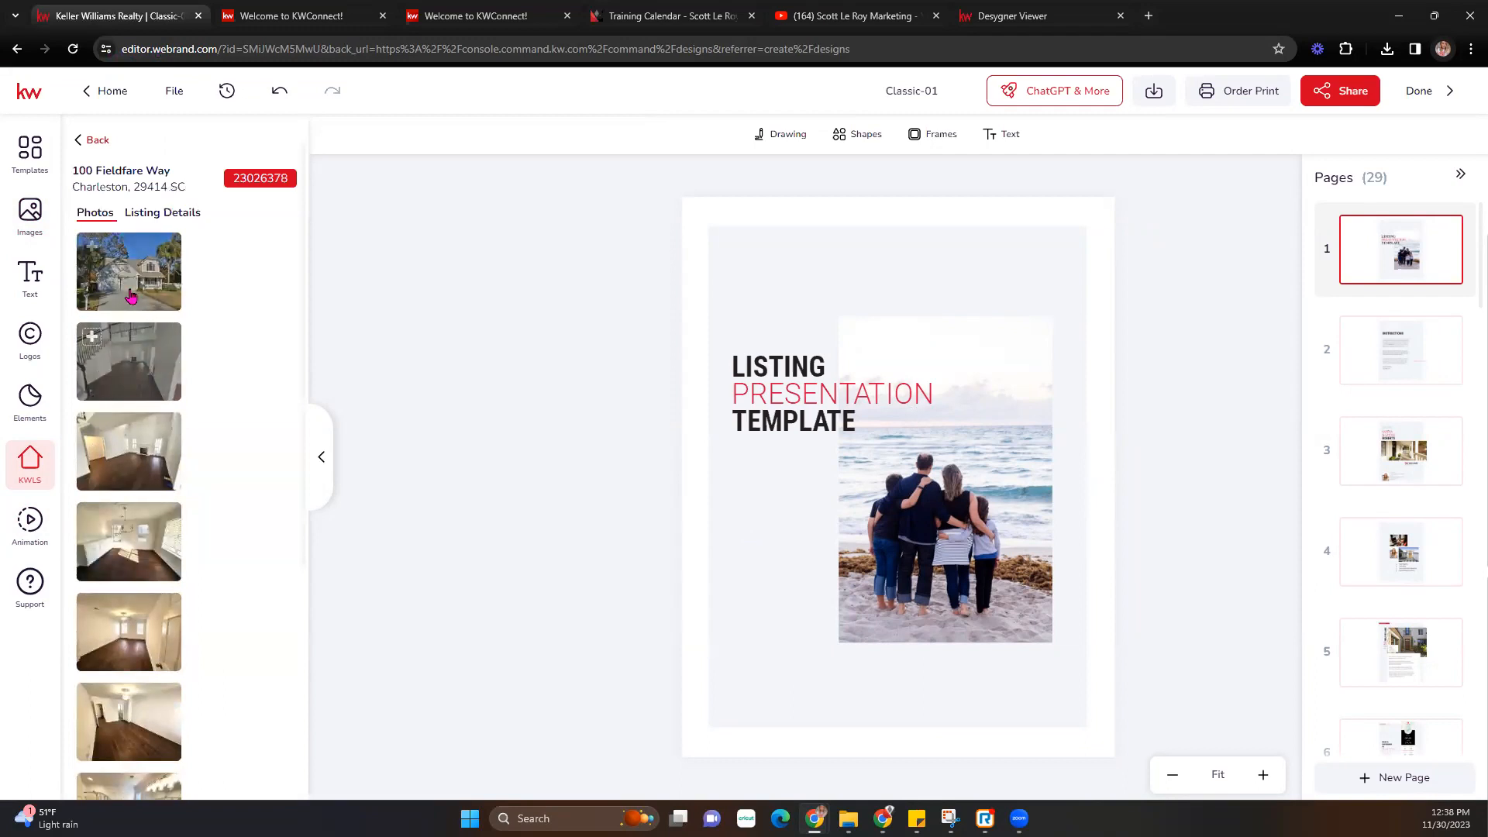
- Drop the house exterior photo into the cover frame, widen it left and right, and reposition it
left_click_drag(135, 287, 932, 461)
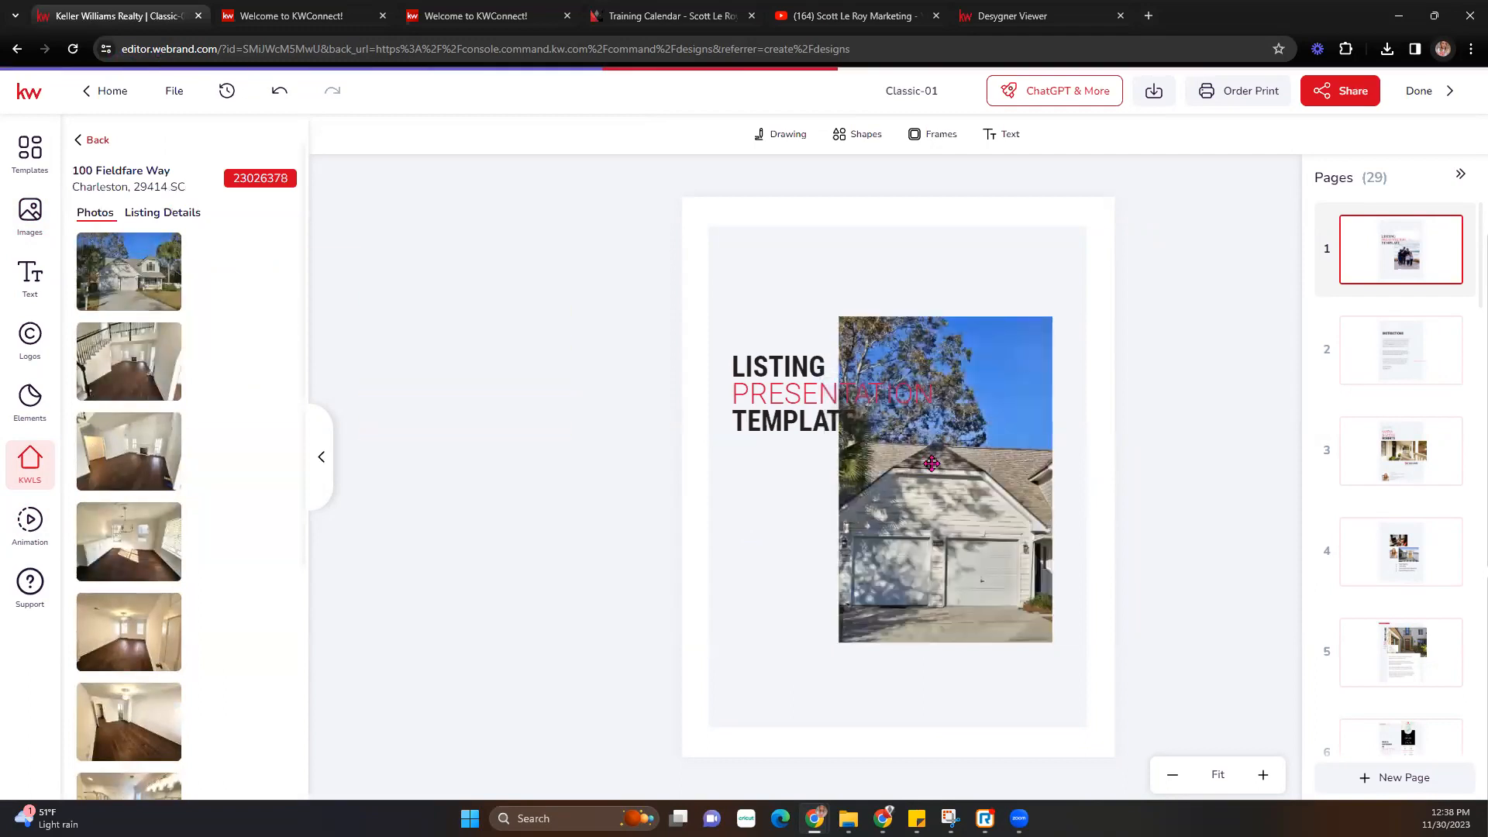
double_click(933, 465)
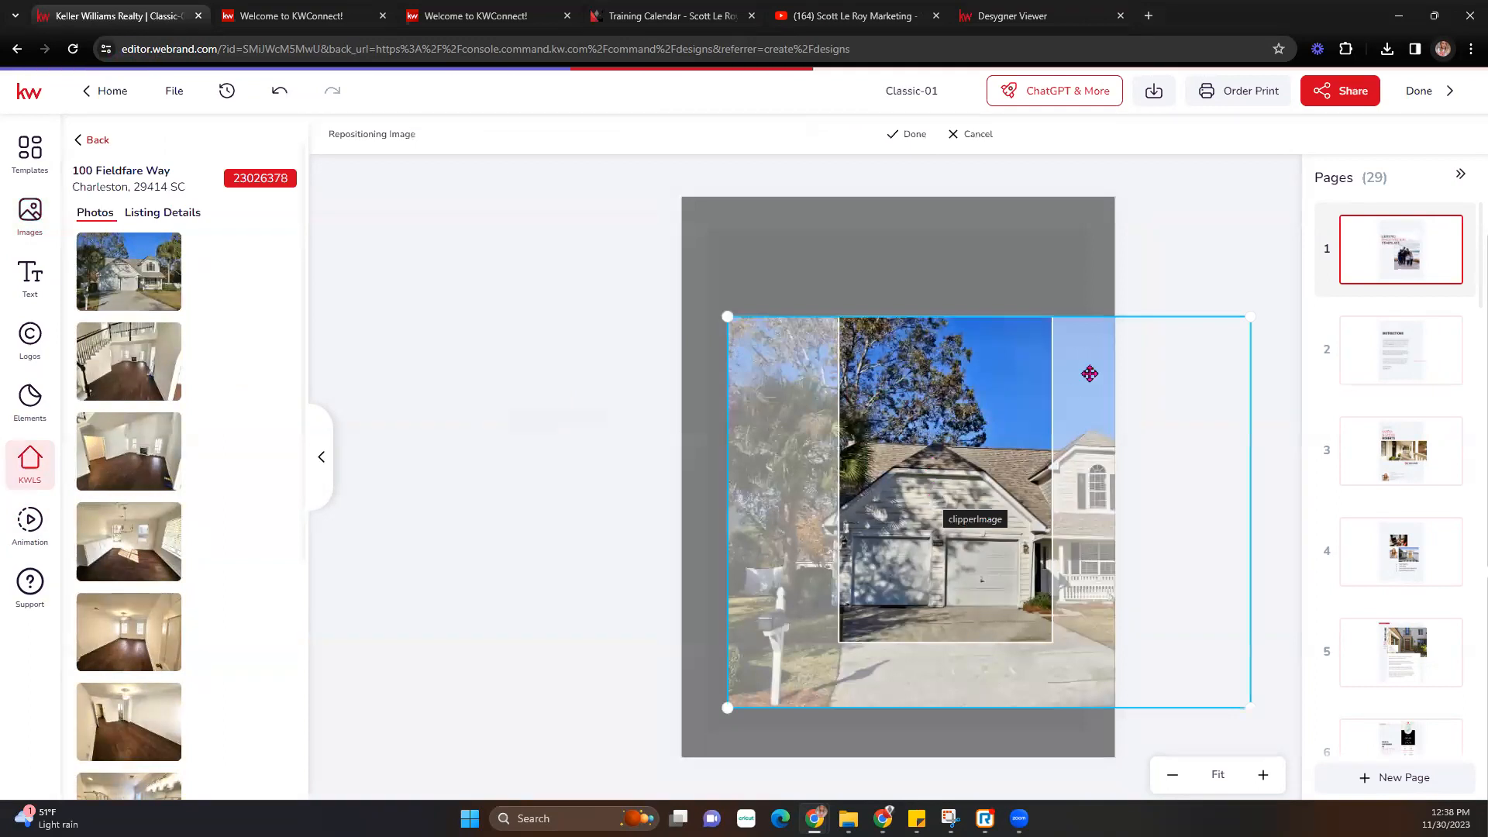
left_click(908, 134)
left_click(926, 475)
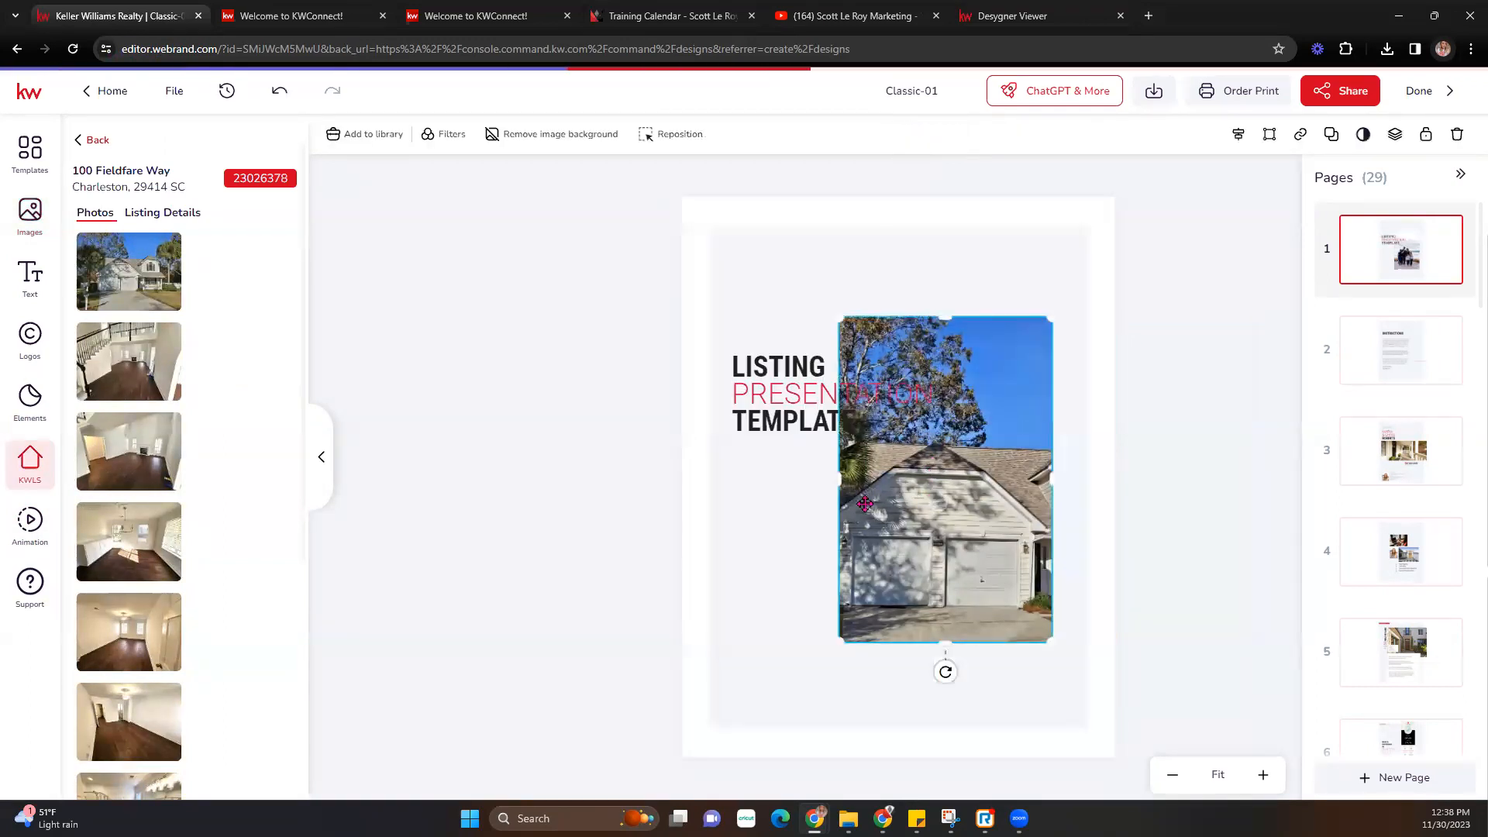
left_click_drag(838, 482, 723, 486)
left_click_drag(1054, 475, 936, 482)
double_click(986, 482)
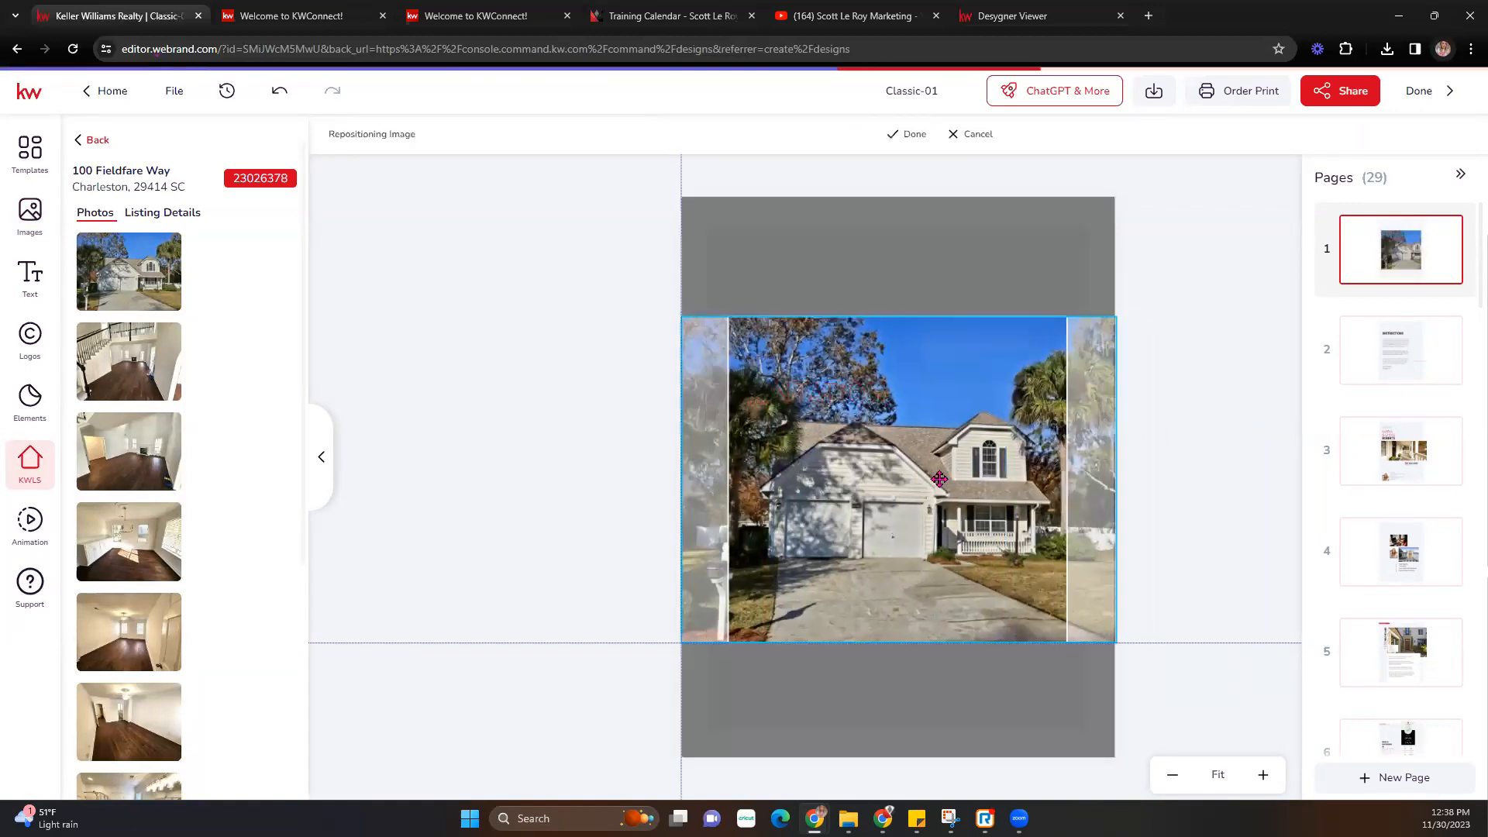
left_click(905, 135)
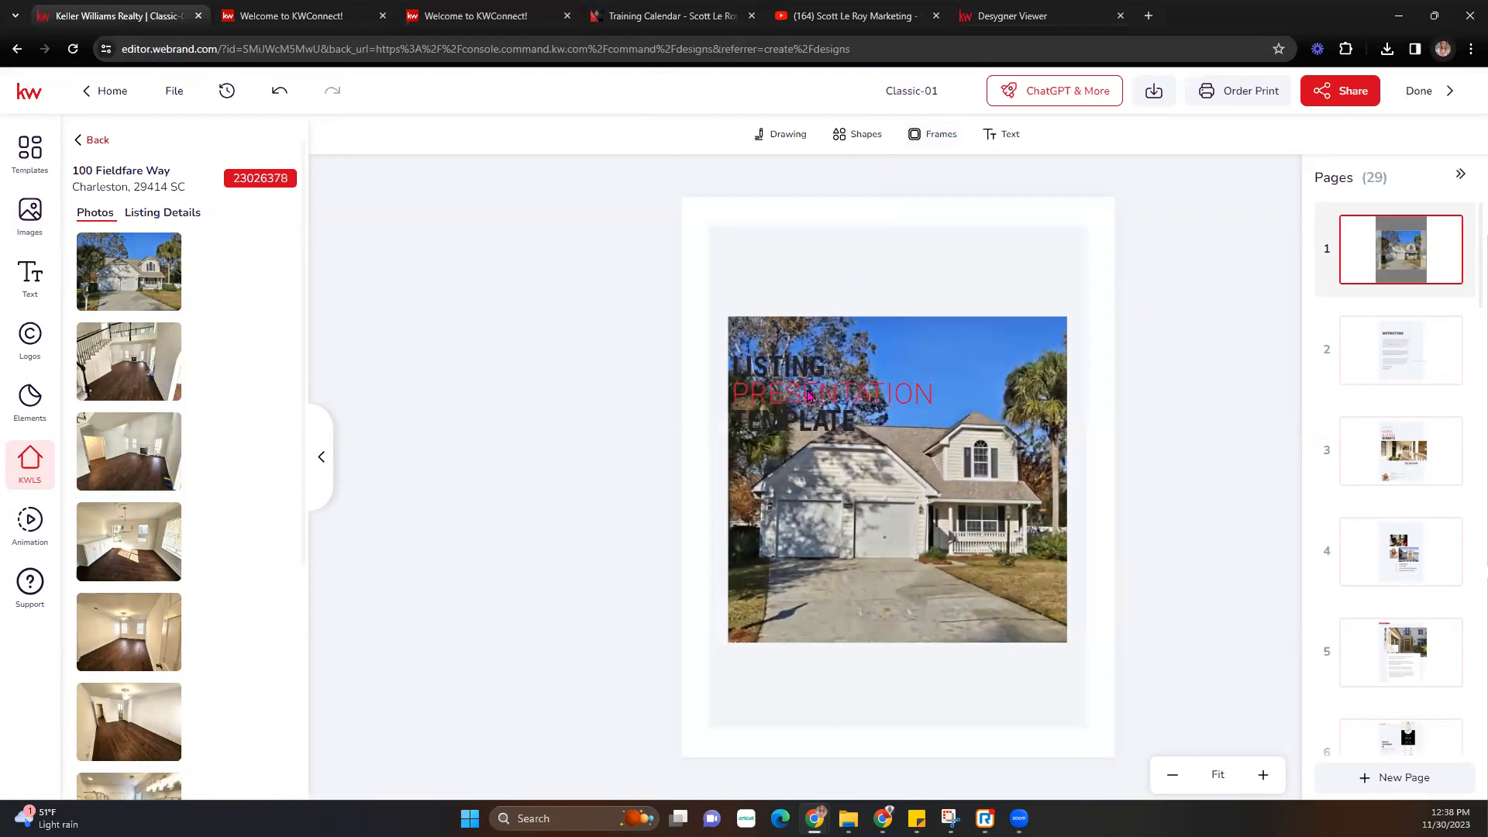
- Move the LISTING, PRESENTATION and TEMPLATE heading lines up above the photo
left_click(818, 393)
left_click(812, 421)
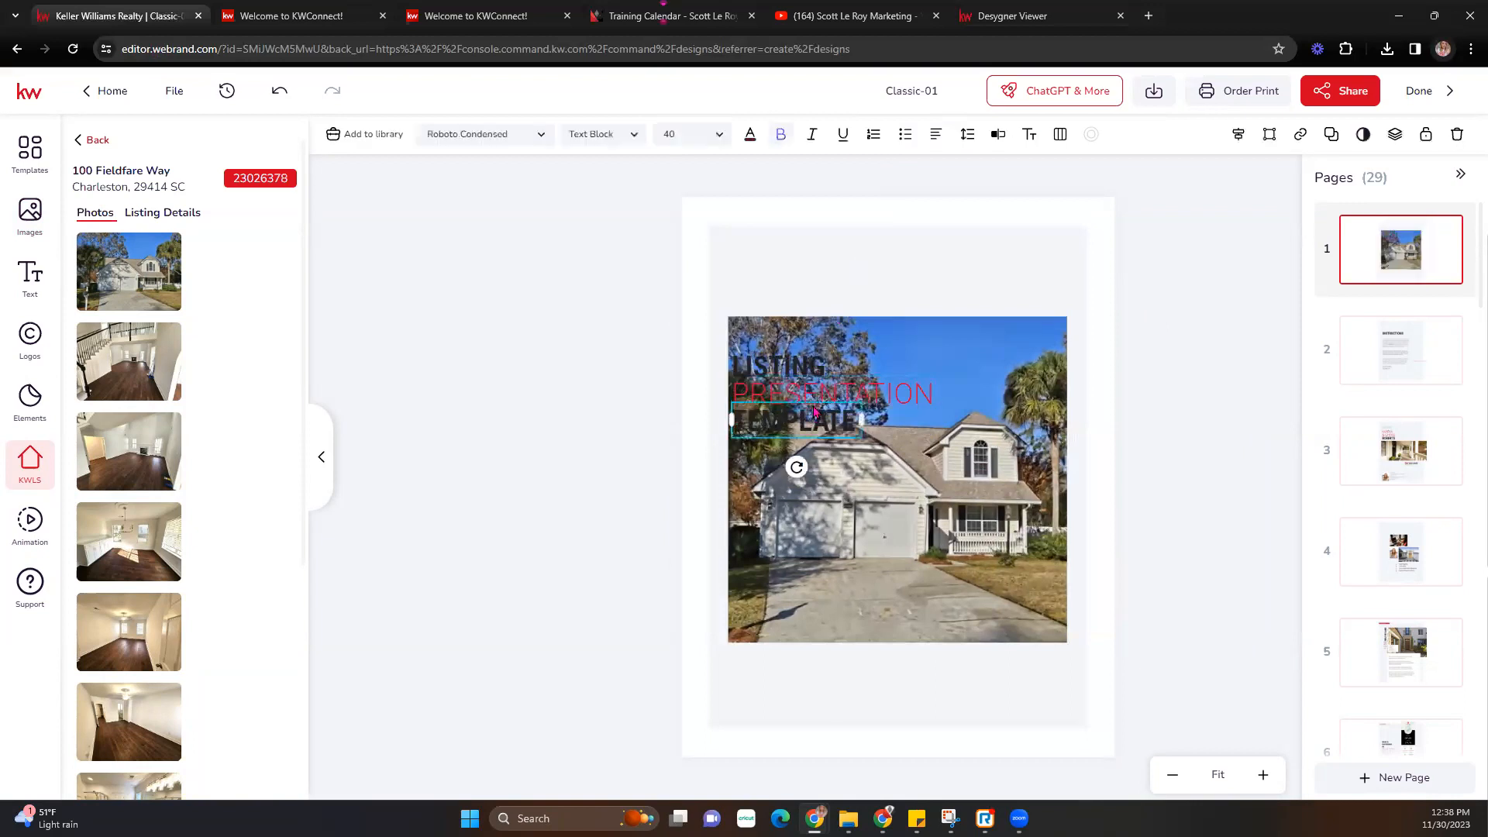
left_click_drag(815, 419, 806, 330)
left_click_drag(807, 395, 808, 268)
left_click_drag(821, 369, 826, 238)
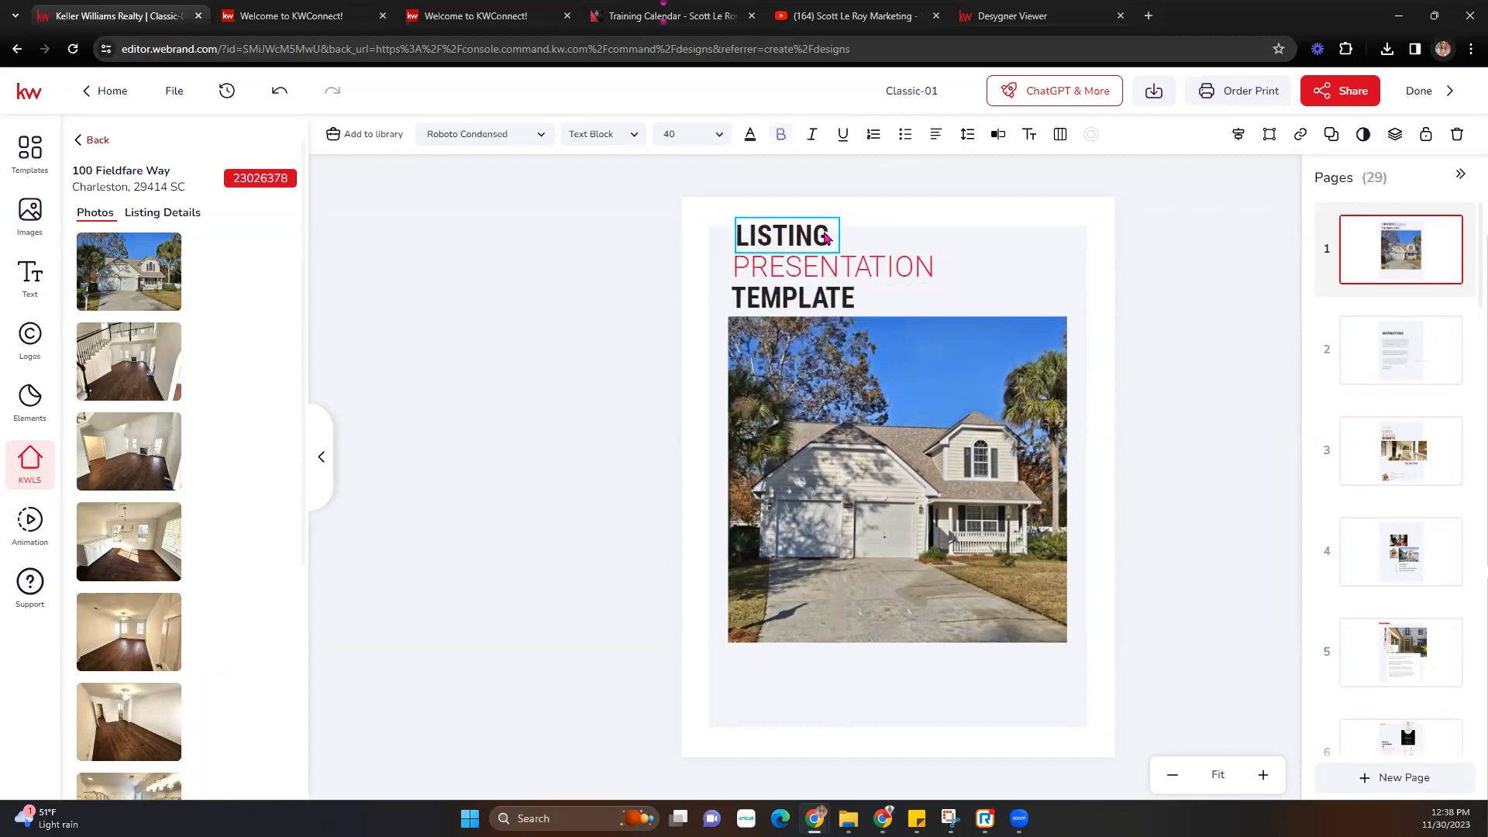
- Shift the house photo slightly lower and fade it to about 83 opacity
left_click_drag(954, 417, 956, 440)
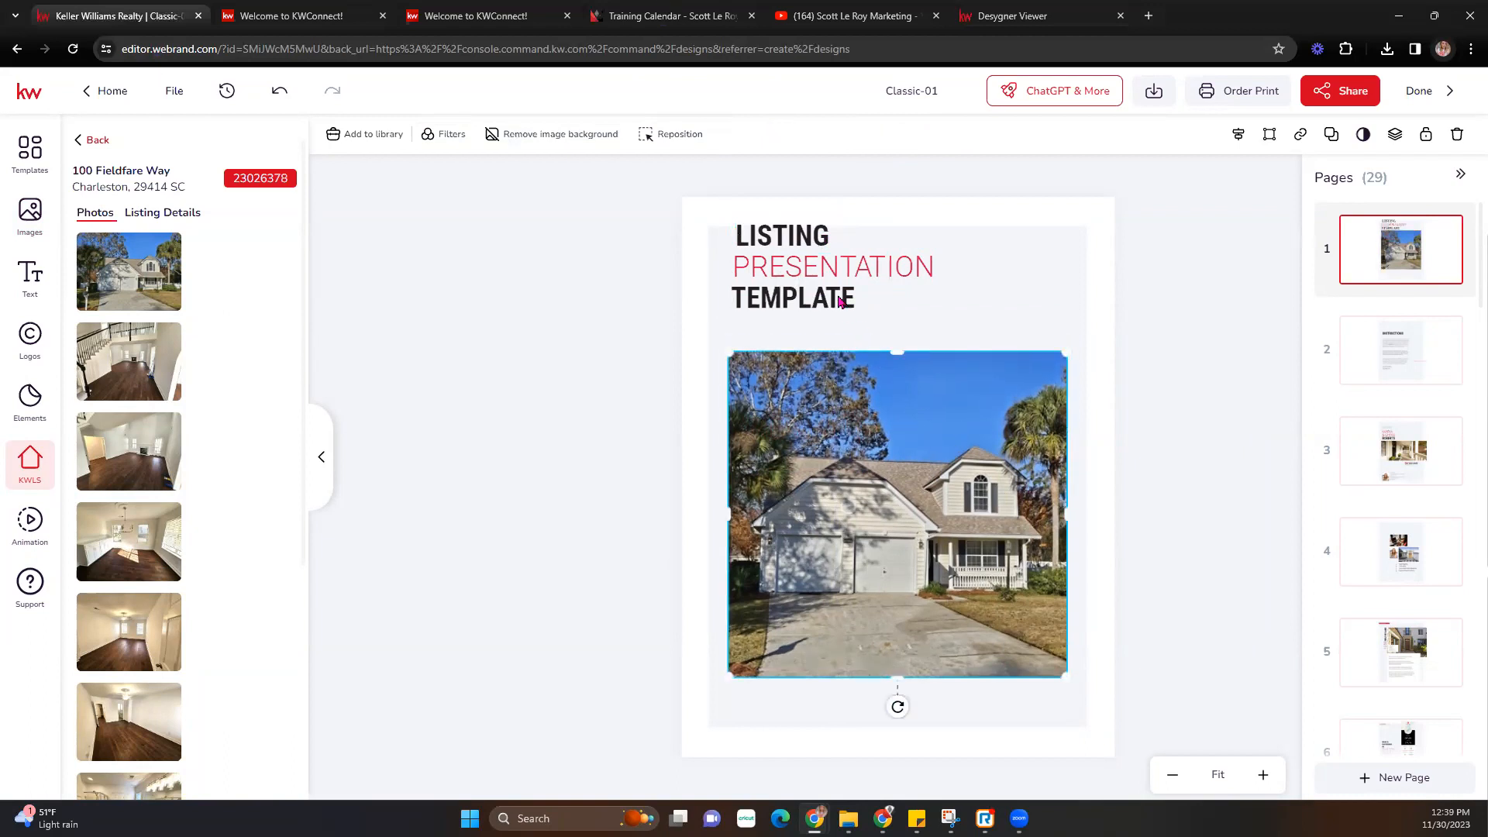
left_click(840, 302)
double_click(894, 355)
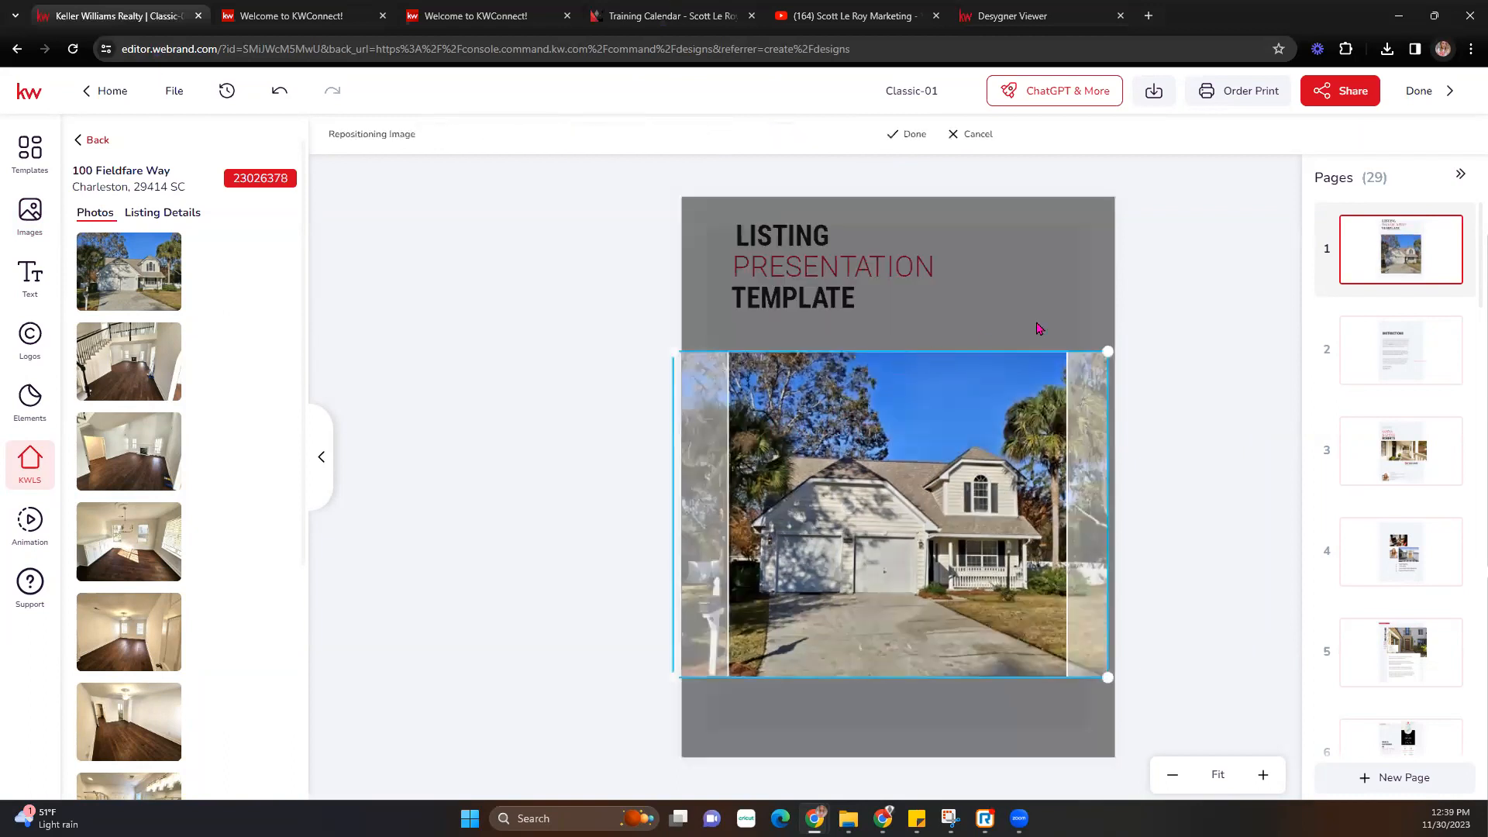
left_click(913, 134)
left_click(937, 425)
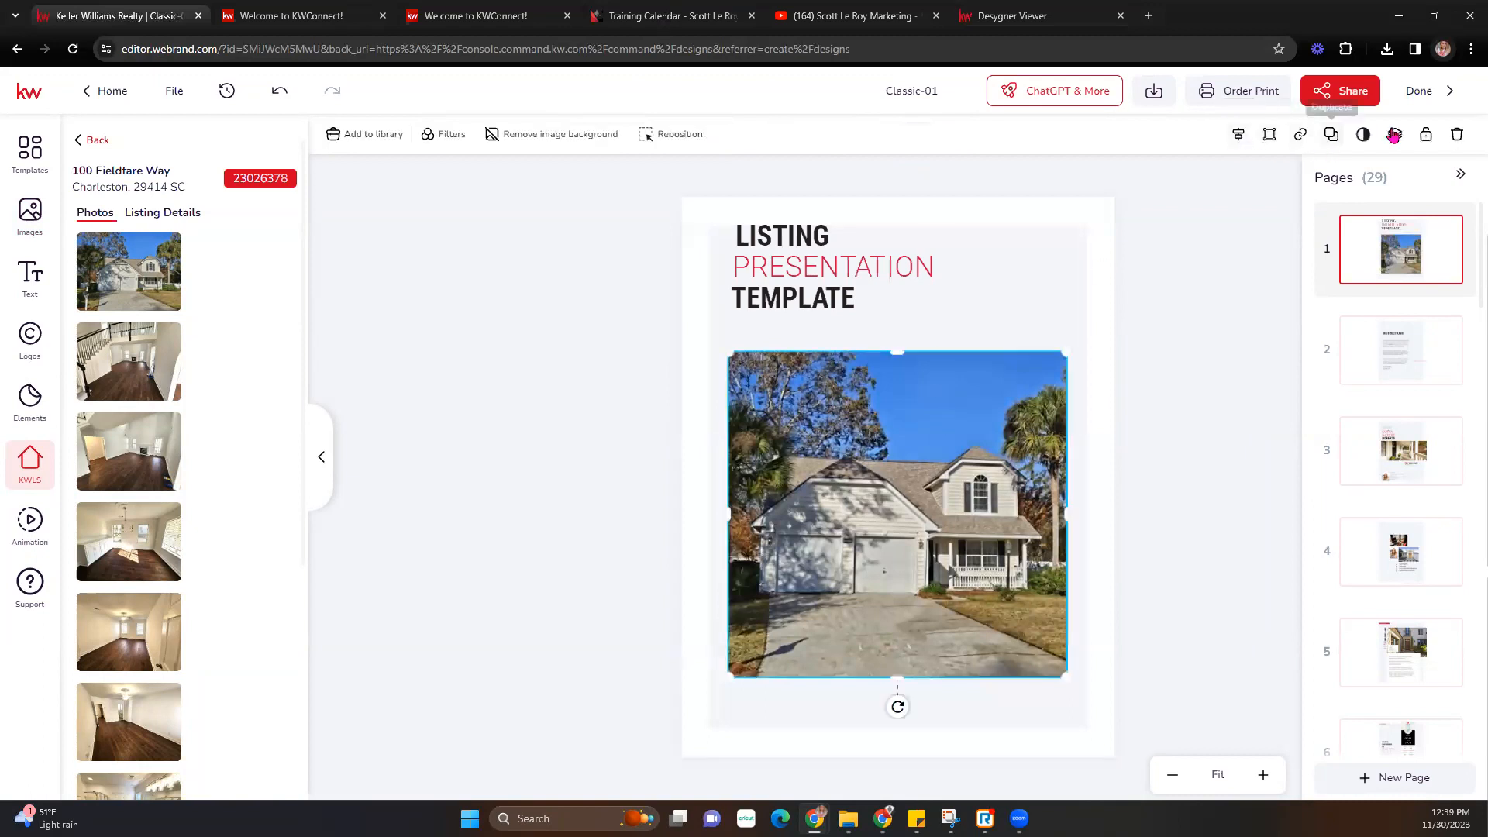
left_click(1363, 139)
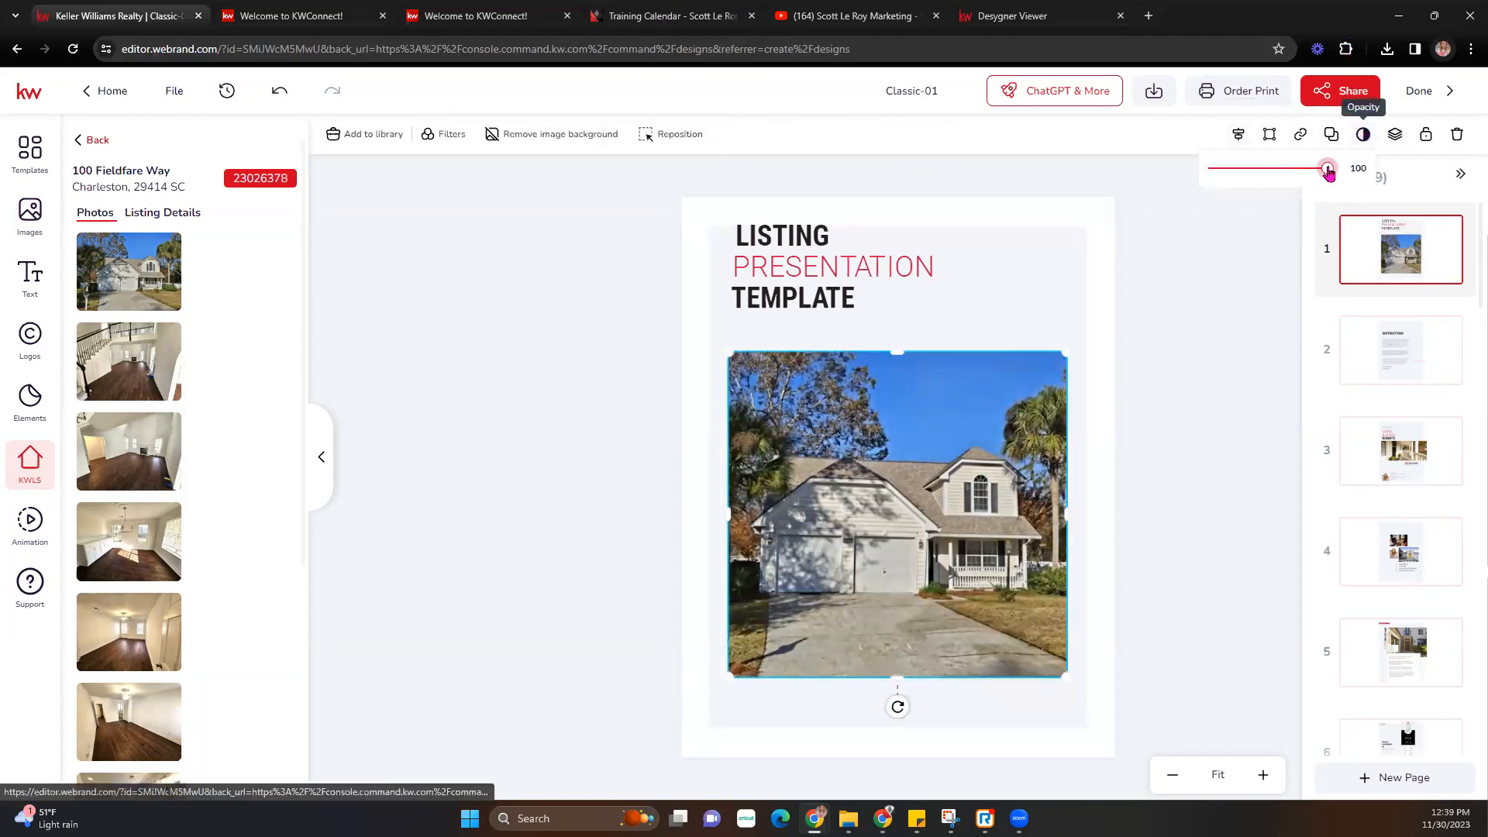
left_click_drag(1324, 168, 1304, 172)
left_click(1307, 172)
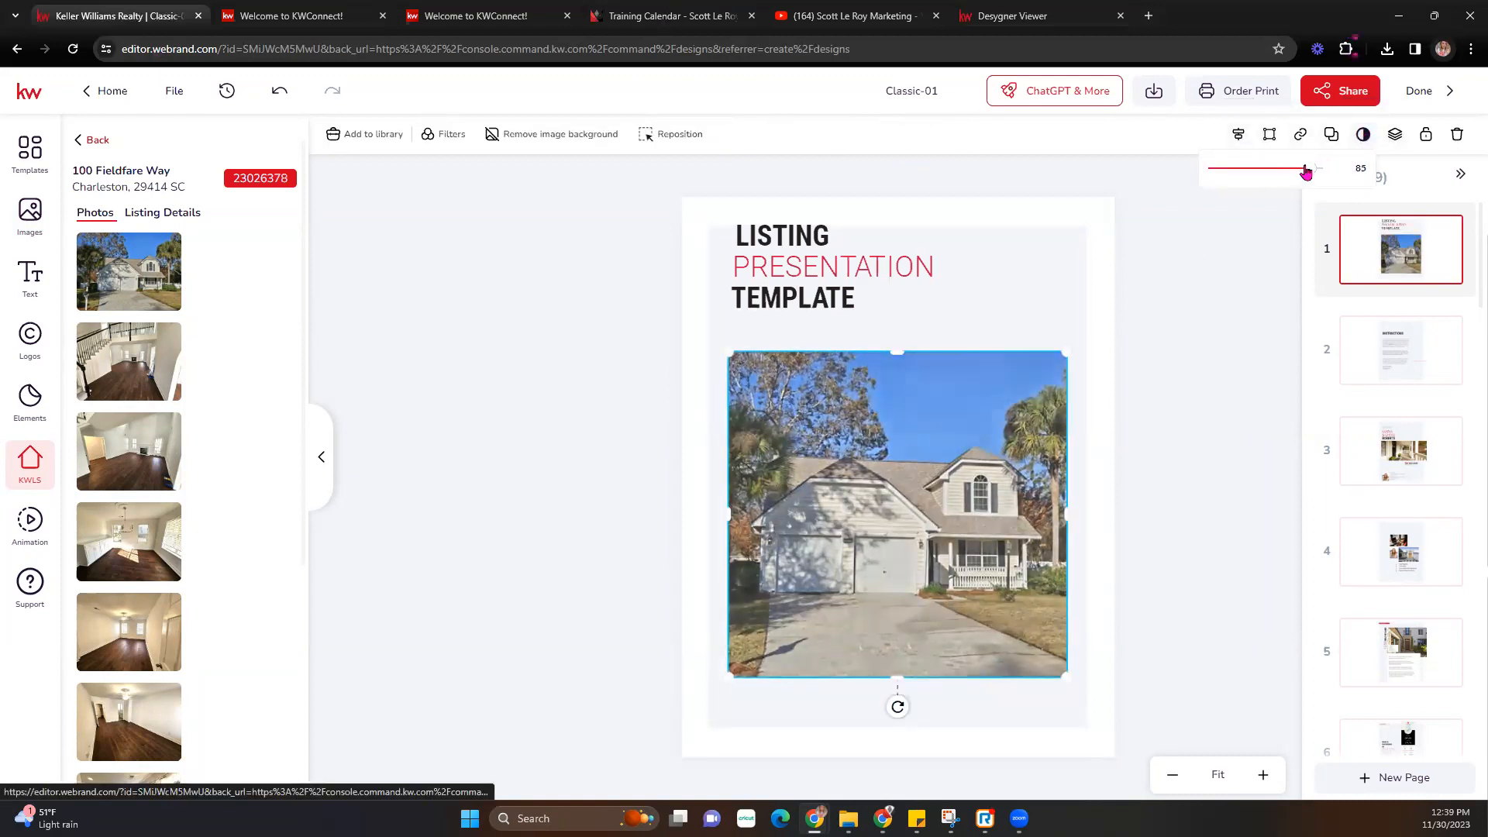
- Move the three heading lines down together, aligning LISTING with the guide
left_click(1147, 341)
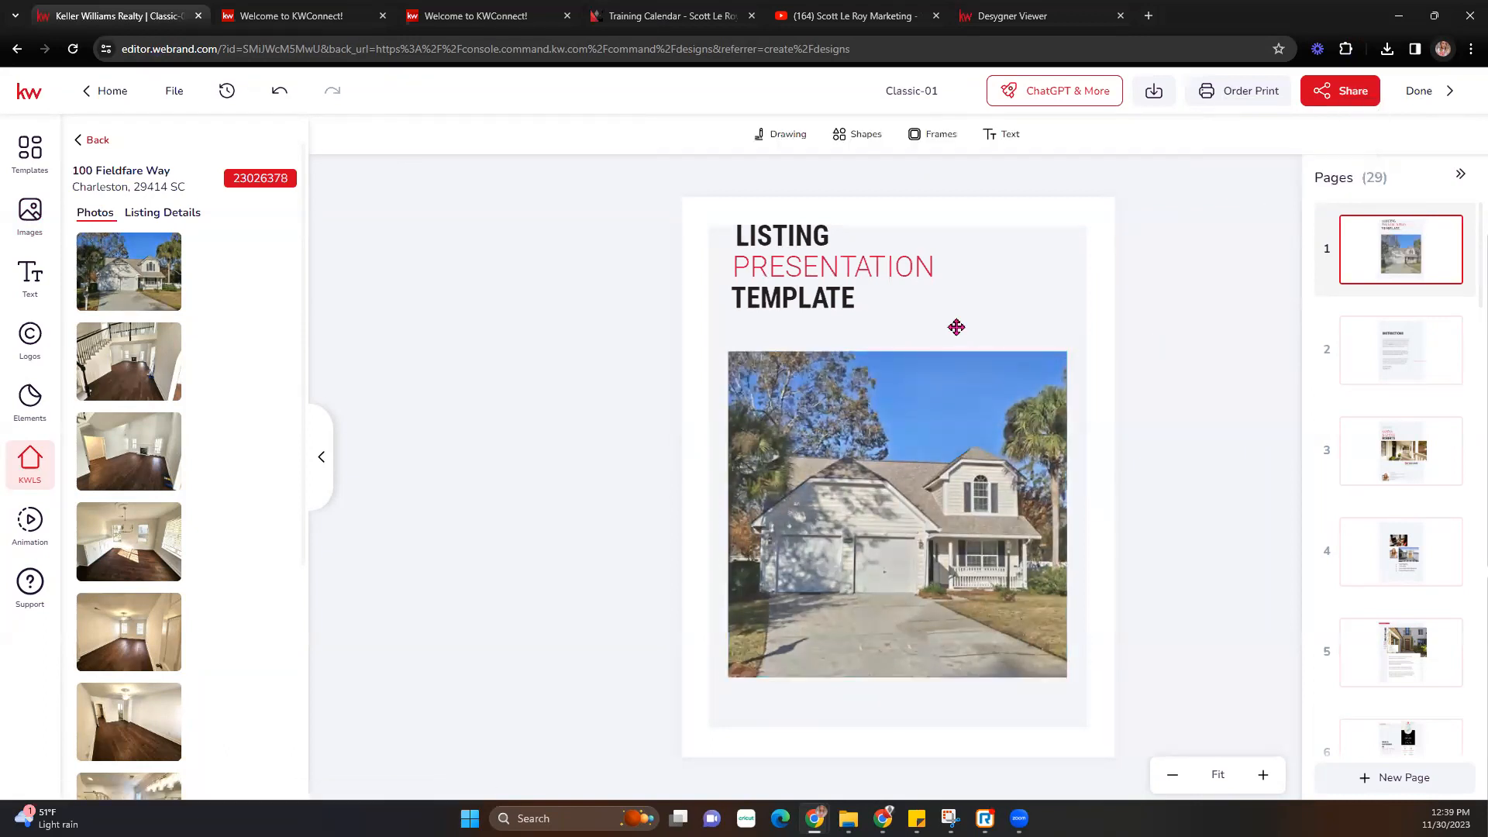
left_click(823, 305)
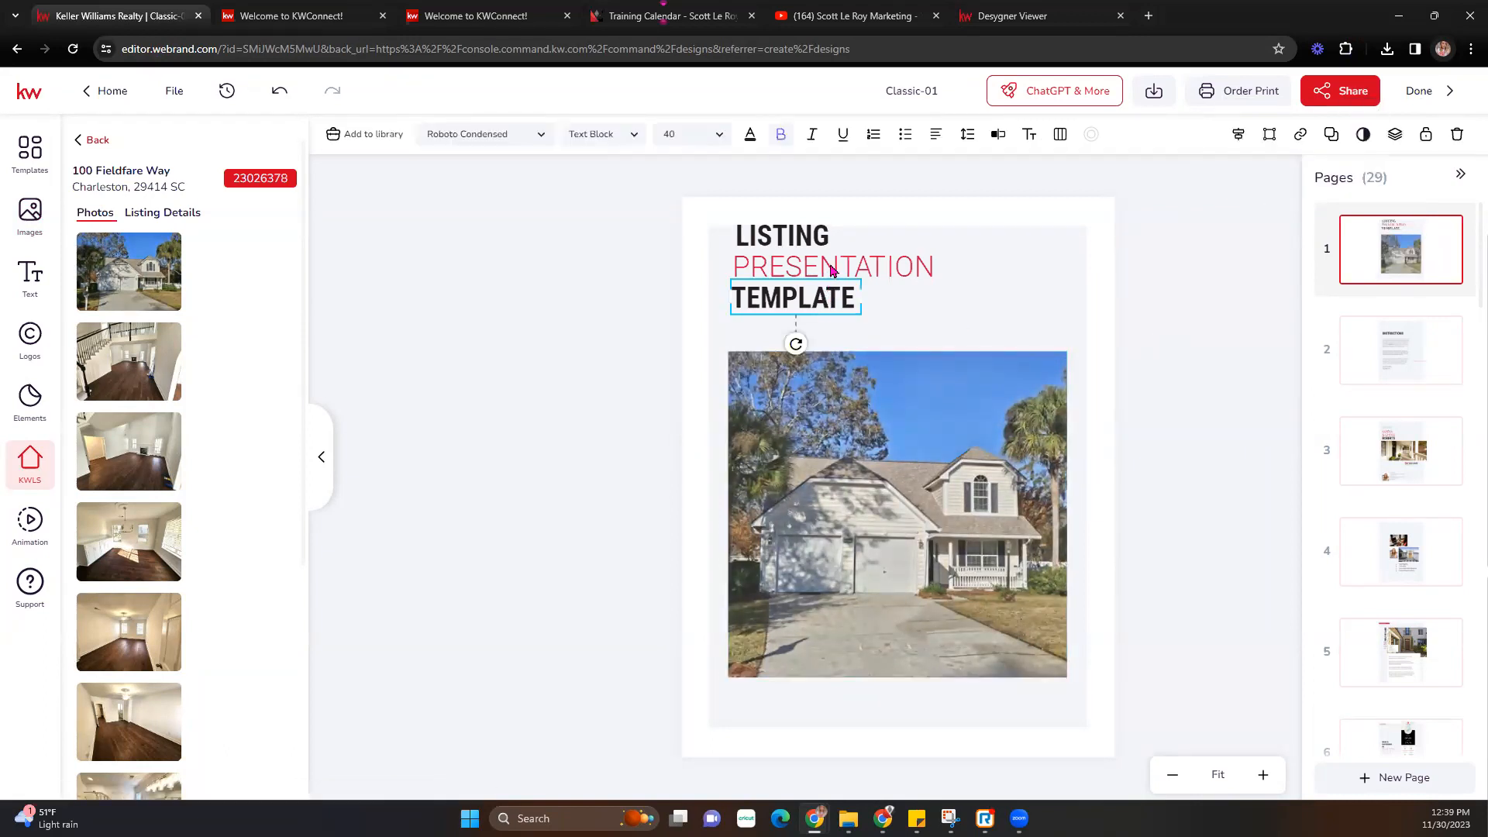
left_click(831, 269, "shift")
left_click(813, 237, "shift")
left_click_drag(813, 238, 818, 304)
left_click(694, 293)
left_click(818, 304)
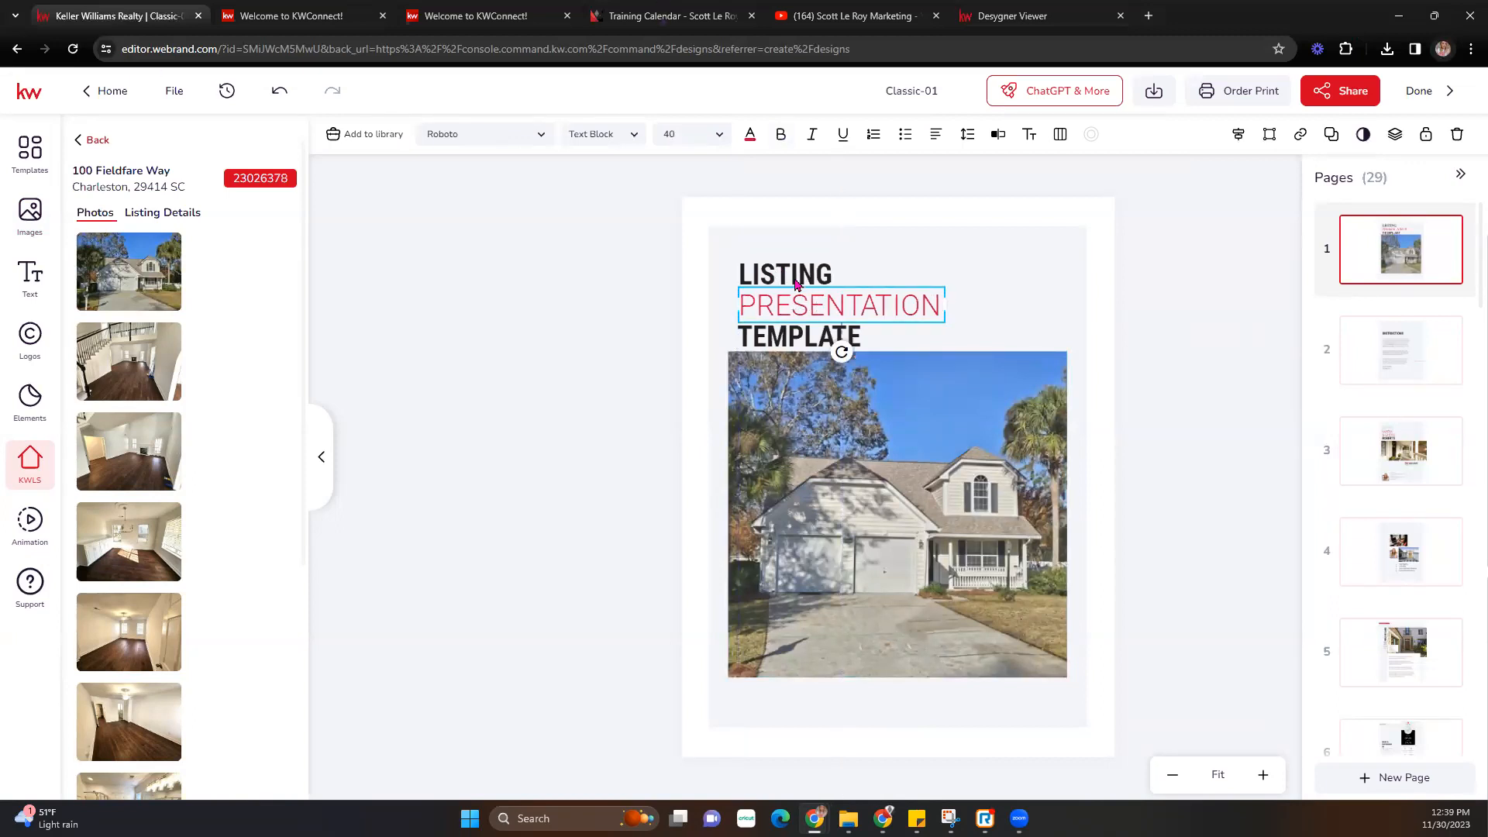
- Nudge the three heading lines slightly down and left so TEMPLATE overlaps the photo's top
left_click(797, 276)
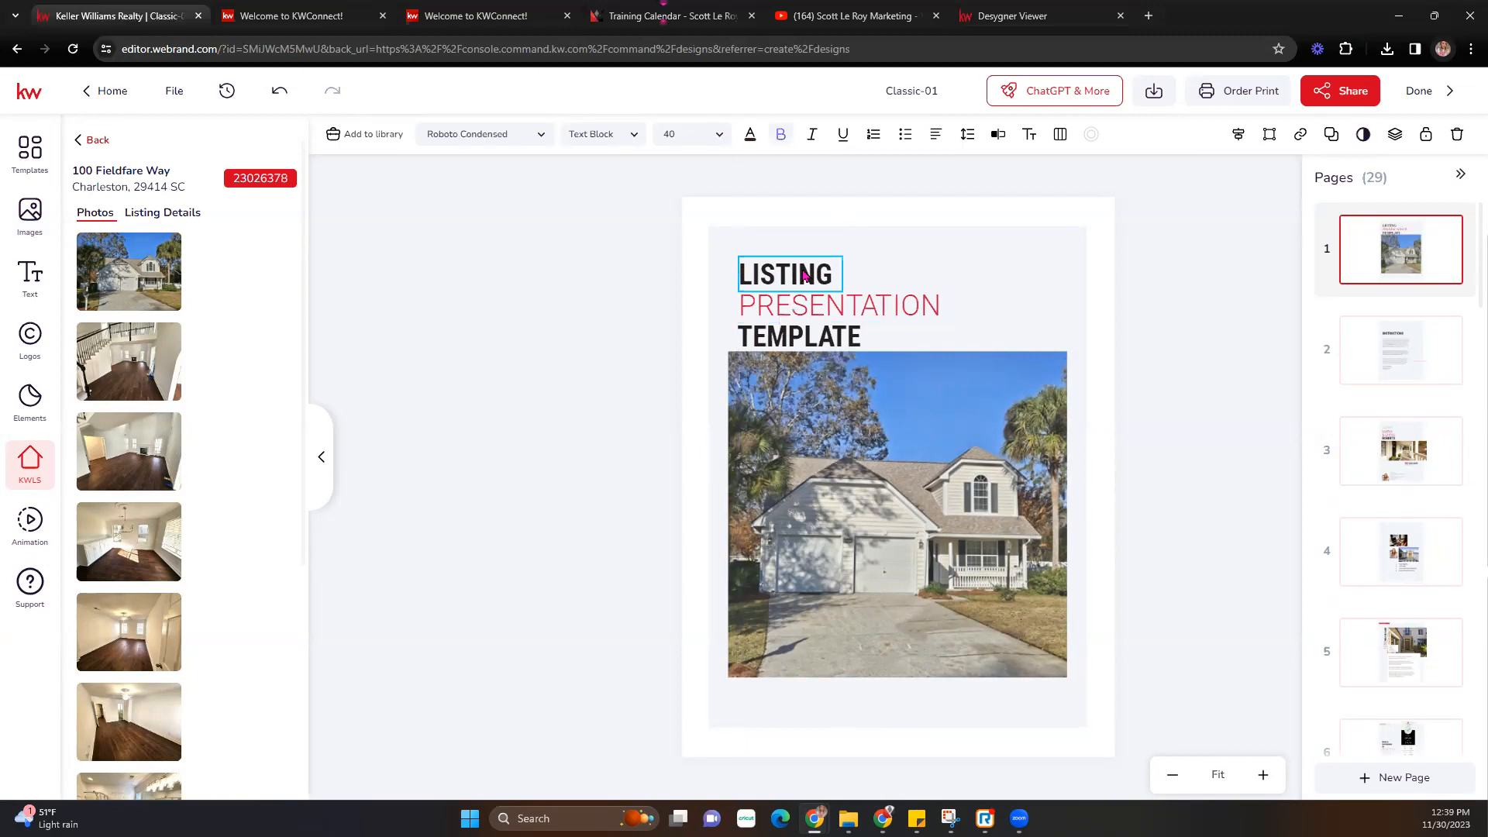
double_click(748, 286)
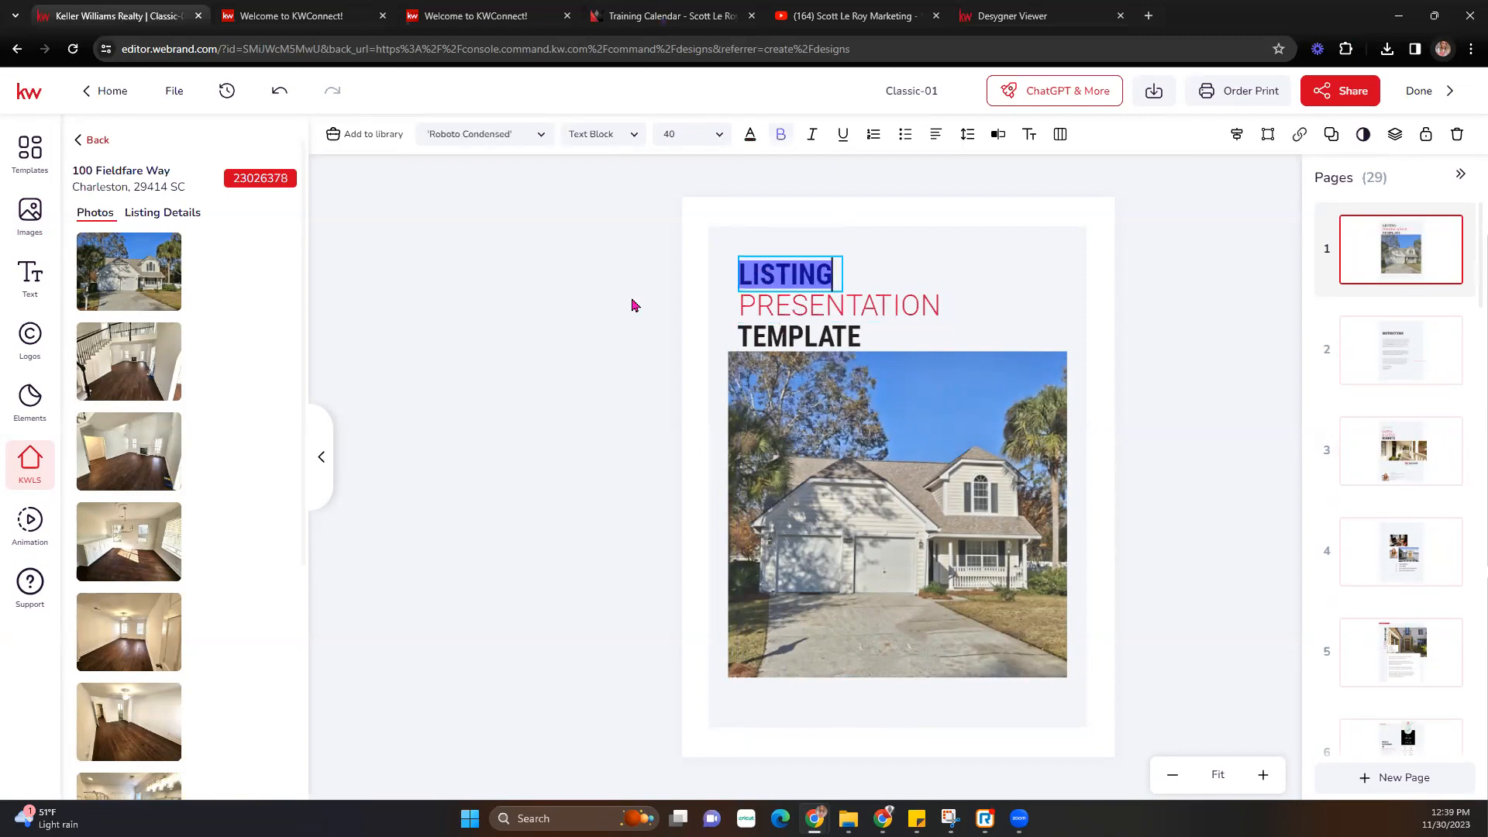
key("Escape")
left_click(806, 305)
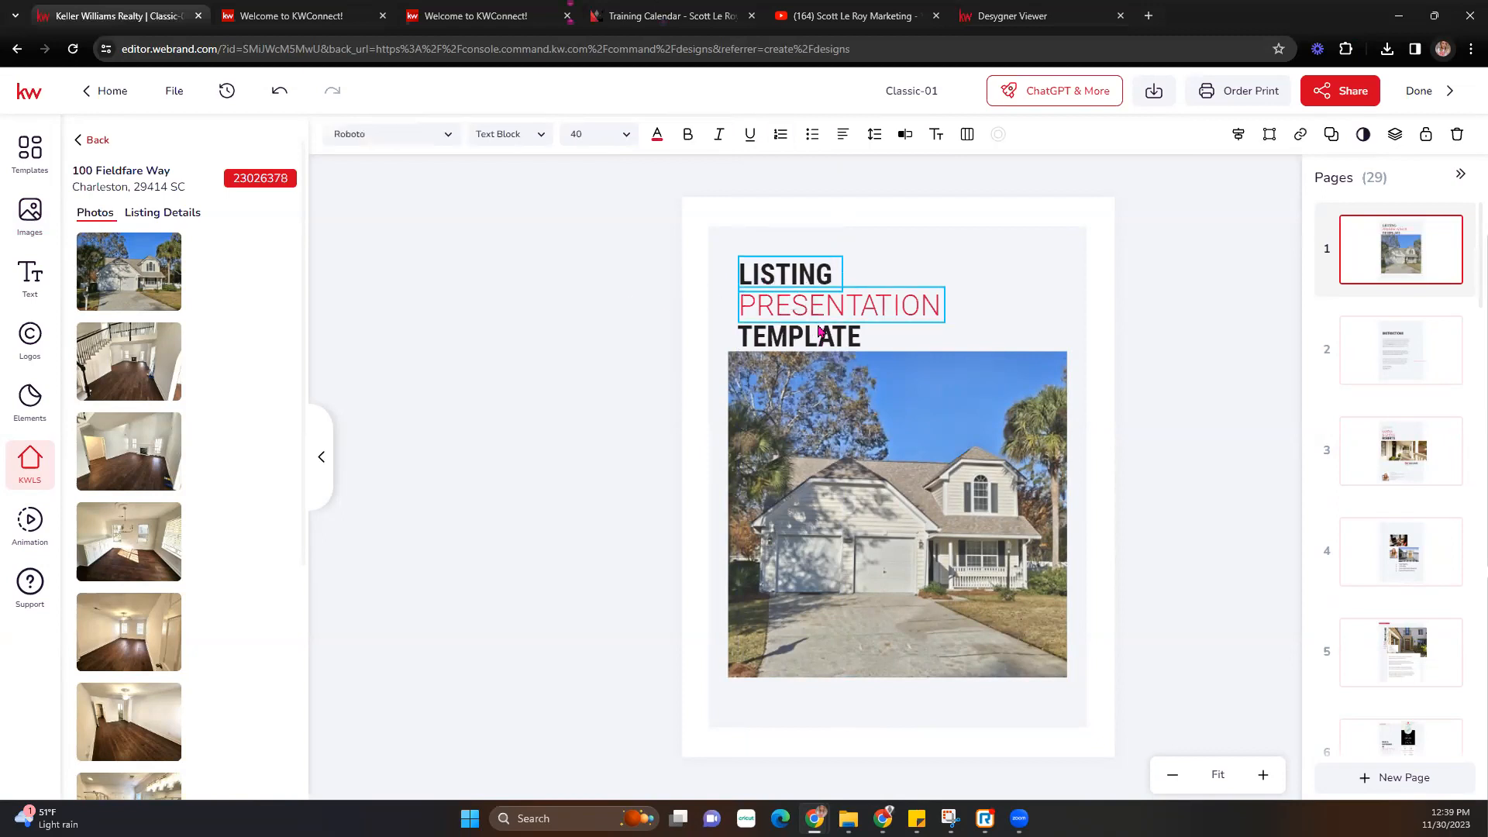
left_click(823, 343, "shift")
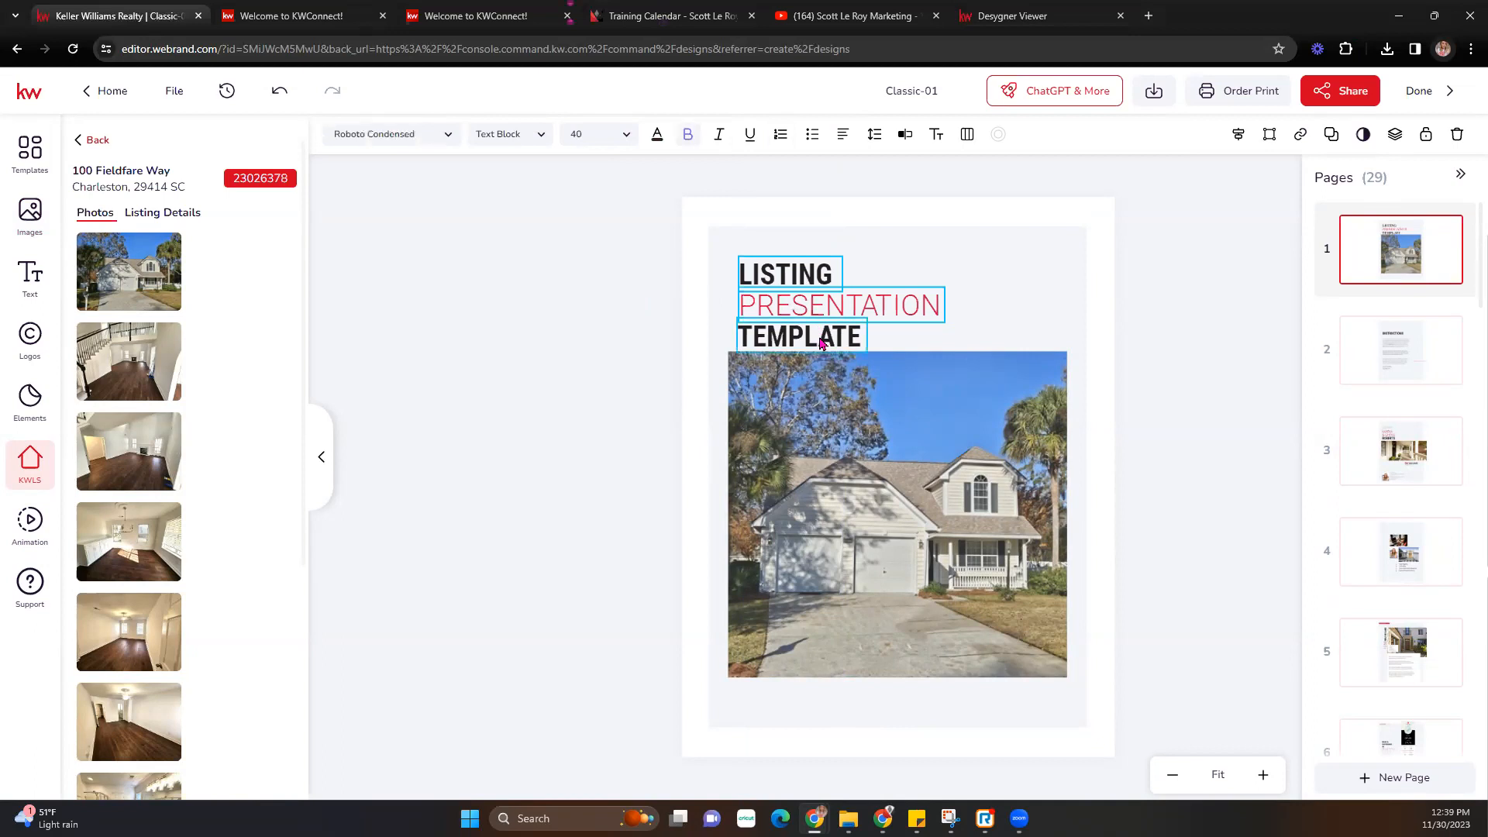
left_click_drag(826, 335, 818, 353)
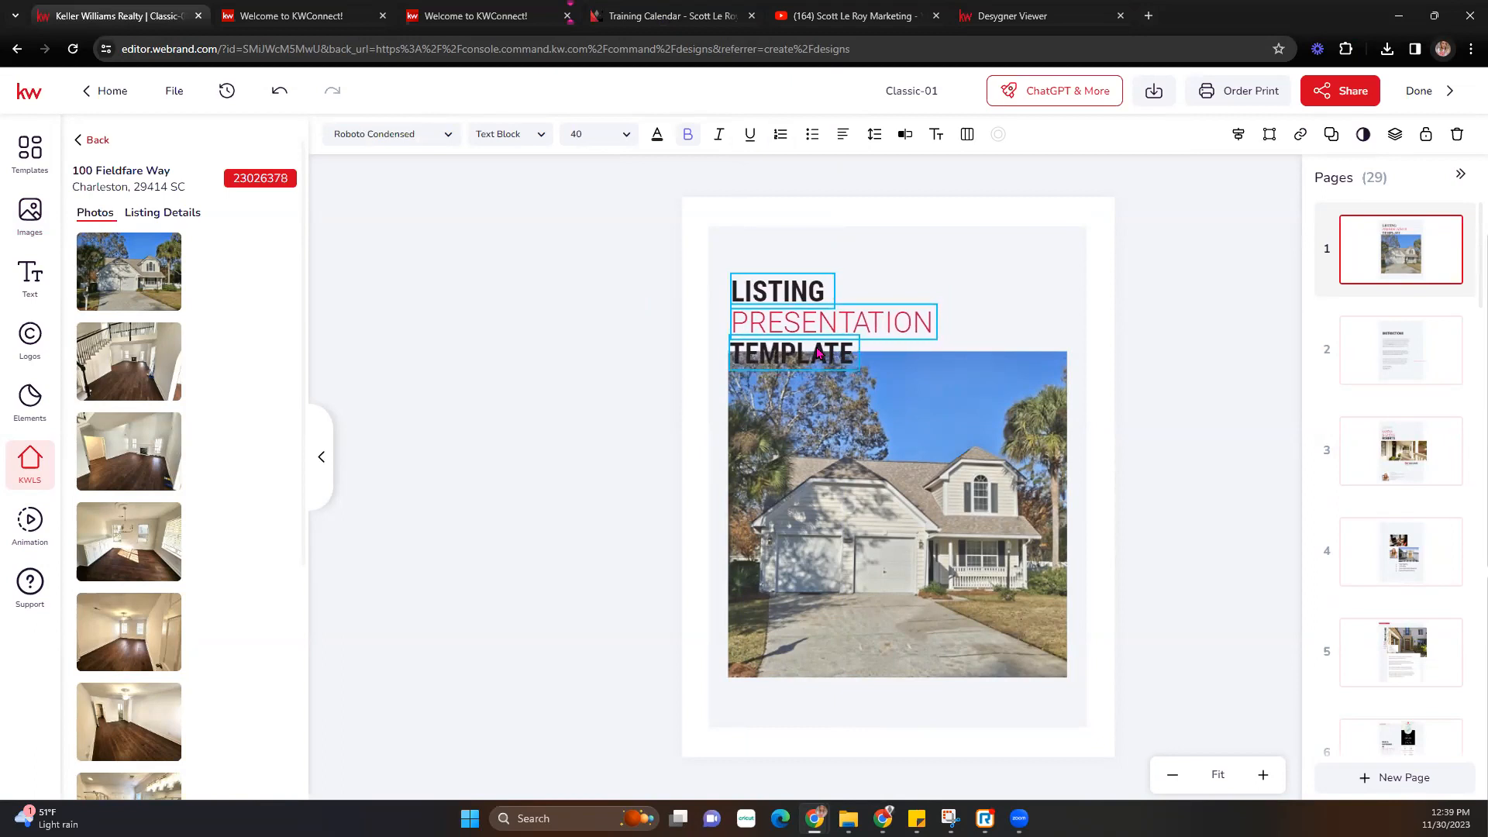
left_click(1126, 465)
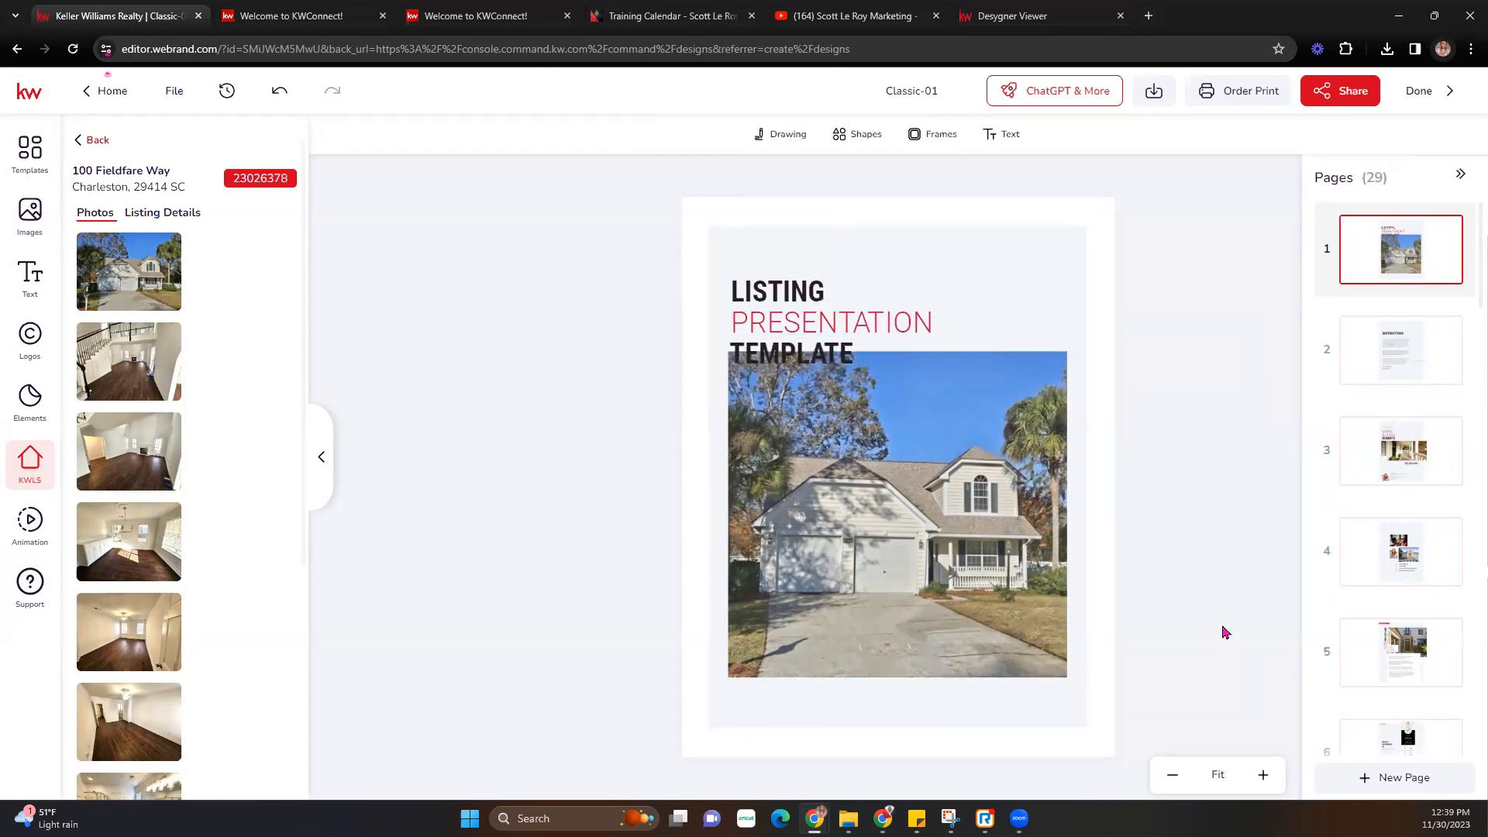
- Delete page 2, the Instructions page, and confirm the deletion
left_click(1412, 353)
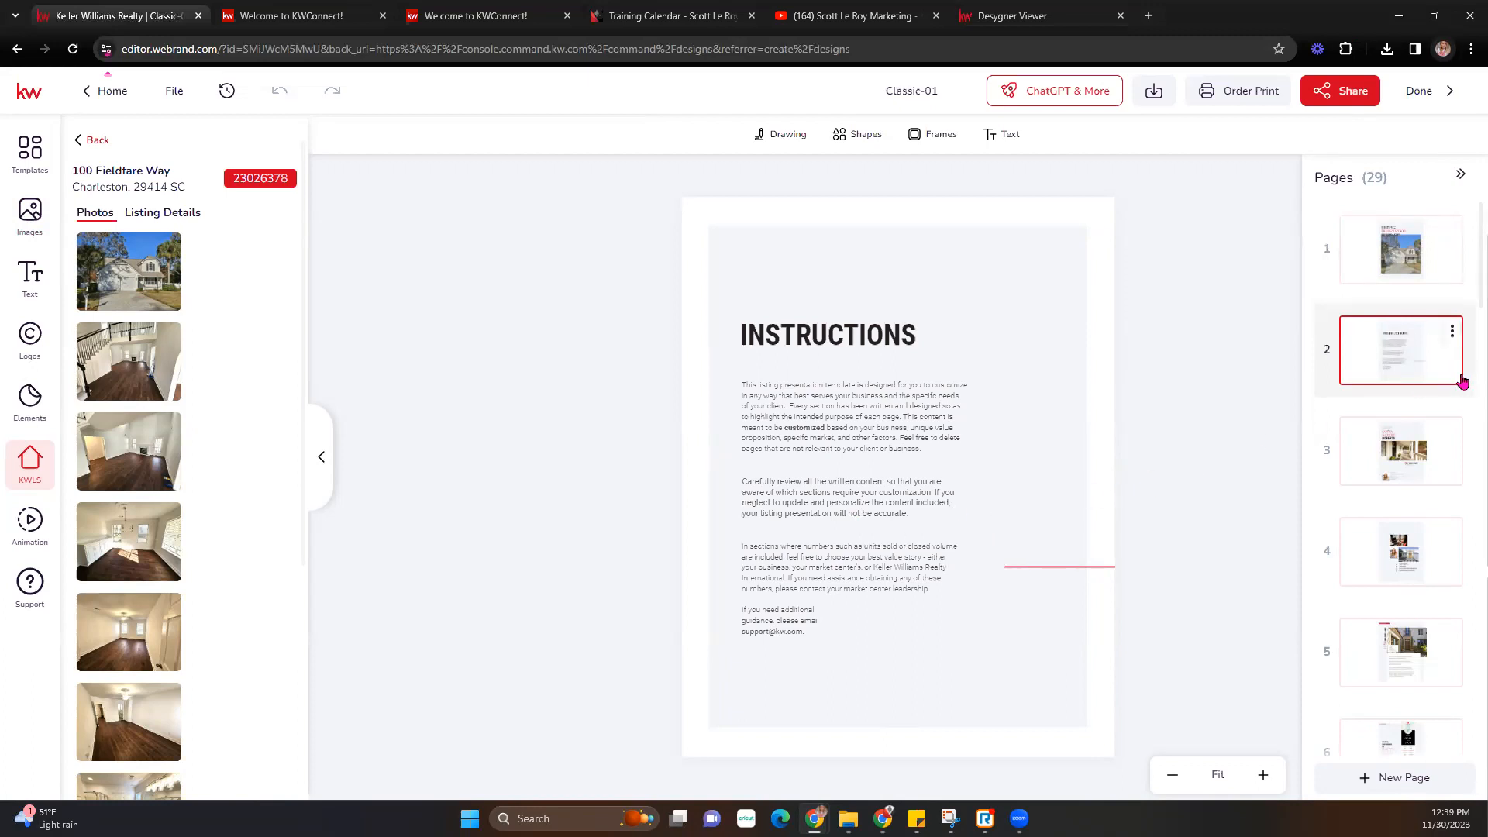
left_click(1451, 331)
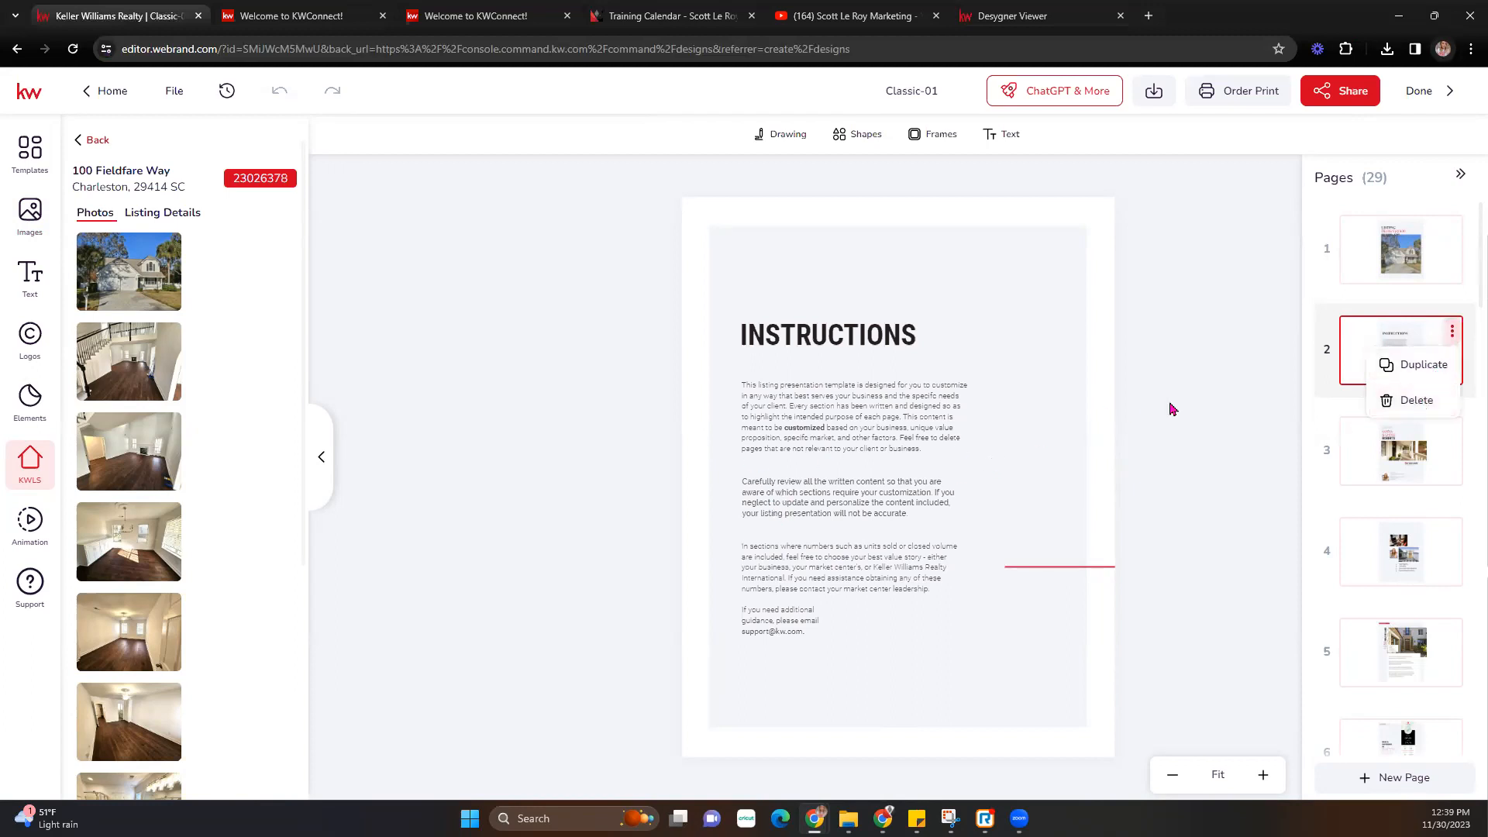
left_click(1423, 400)
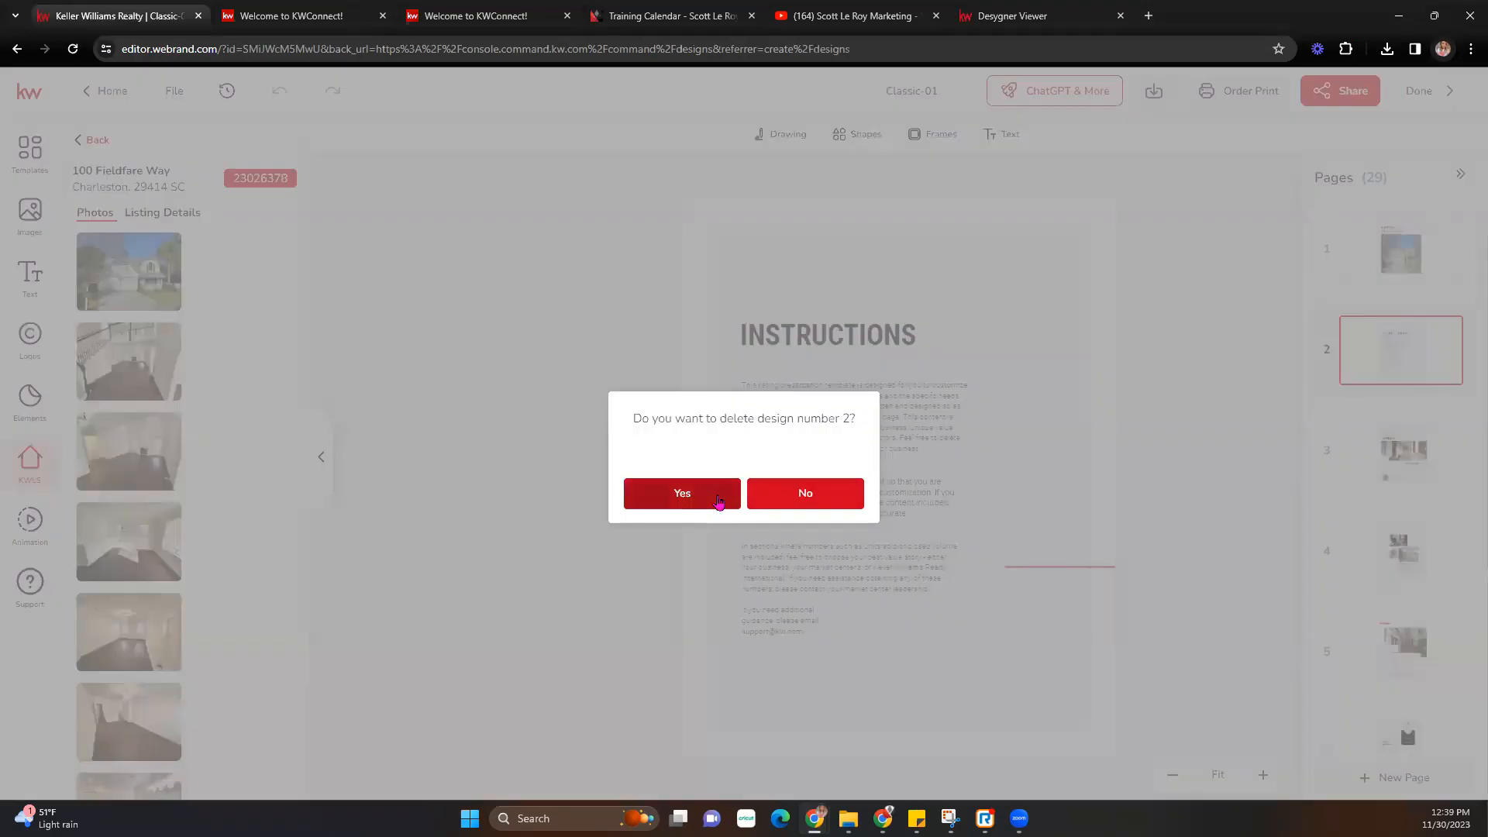
left_click(694, 494)
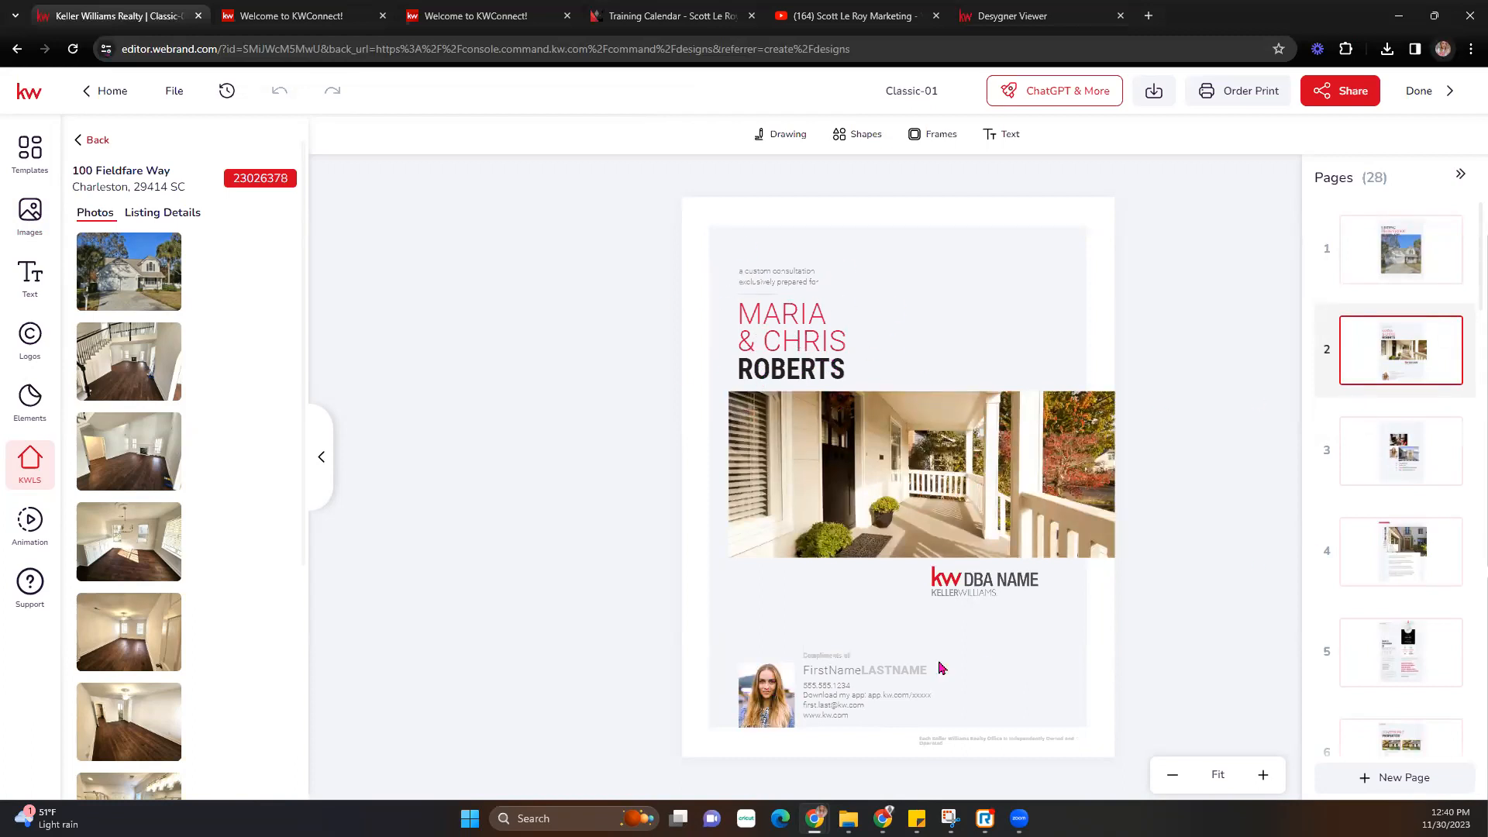
- Swap page 2's DBA NAME logo for KW AUSTIN SW and its headshot for the agent's photo
left_click(986, 580)
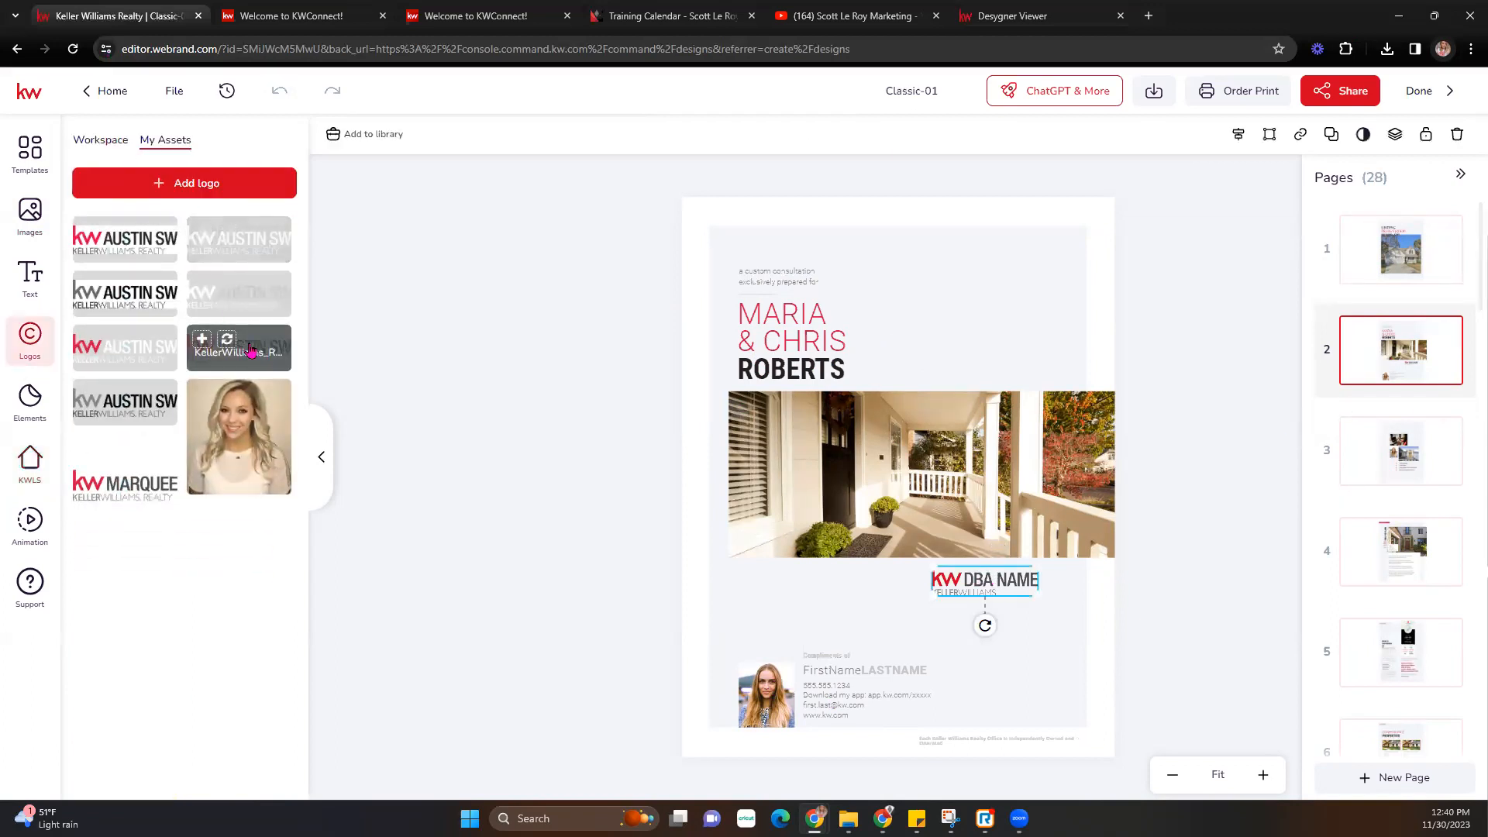
left_click(226, 340)
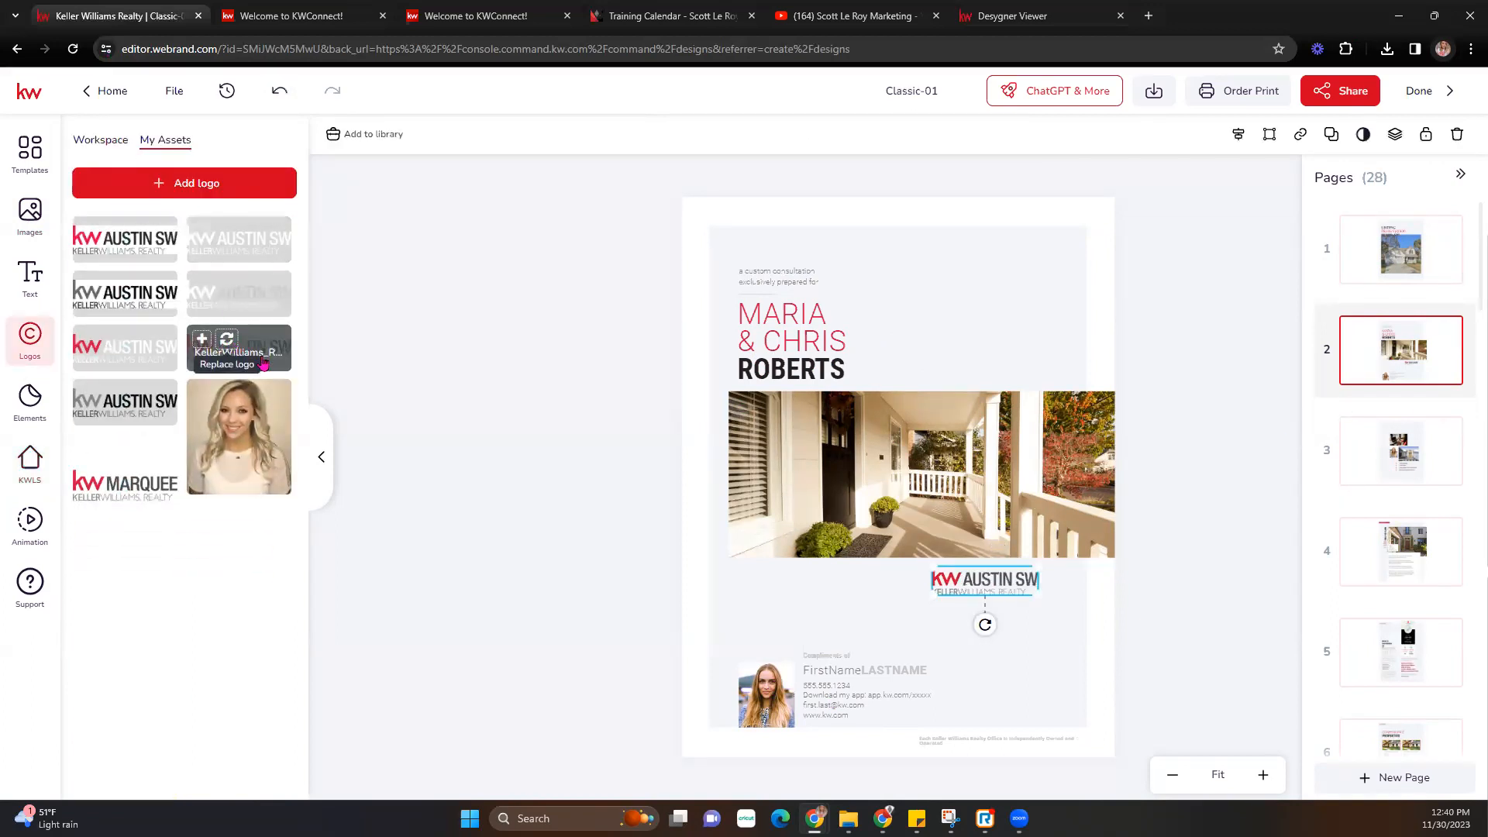
left_click(762, 682)
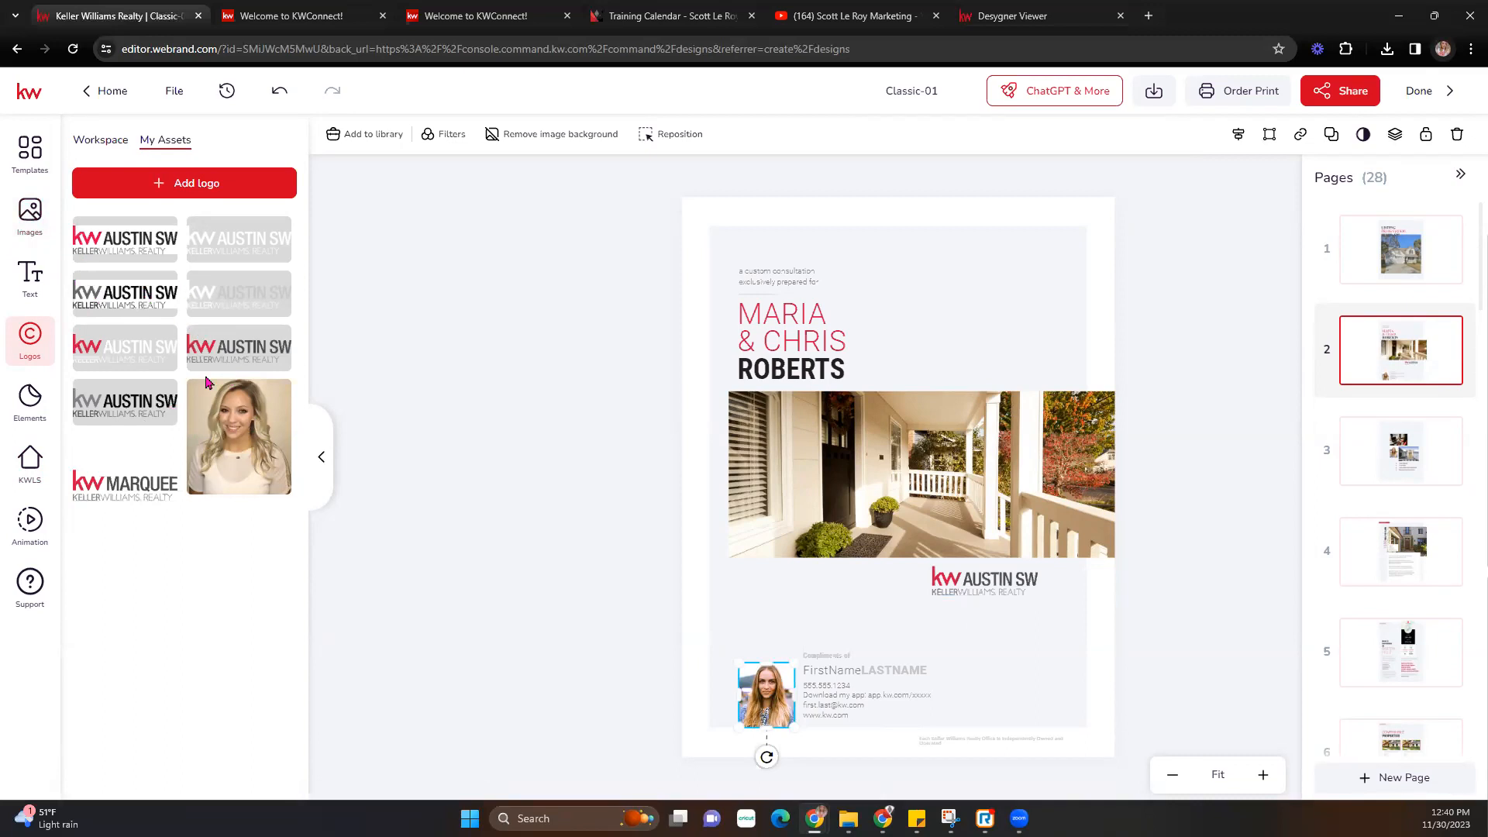
left_click(30, 213)
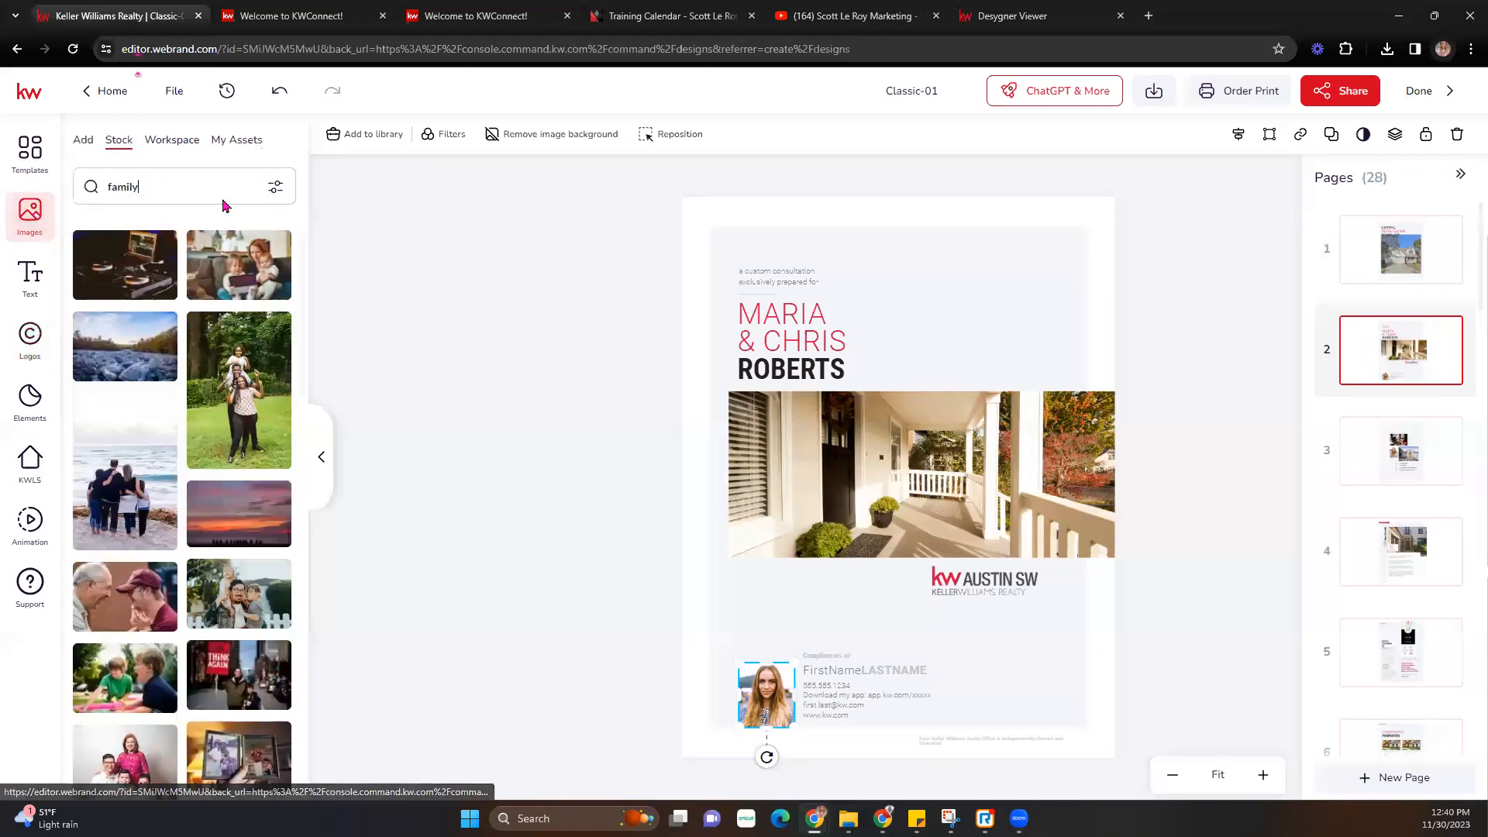
left_click(223, 144)
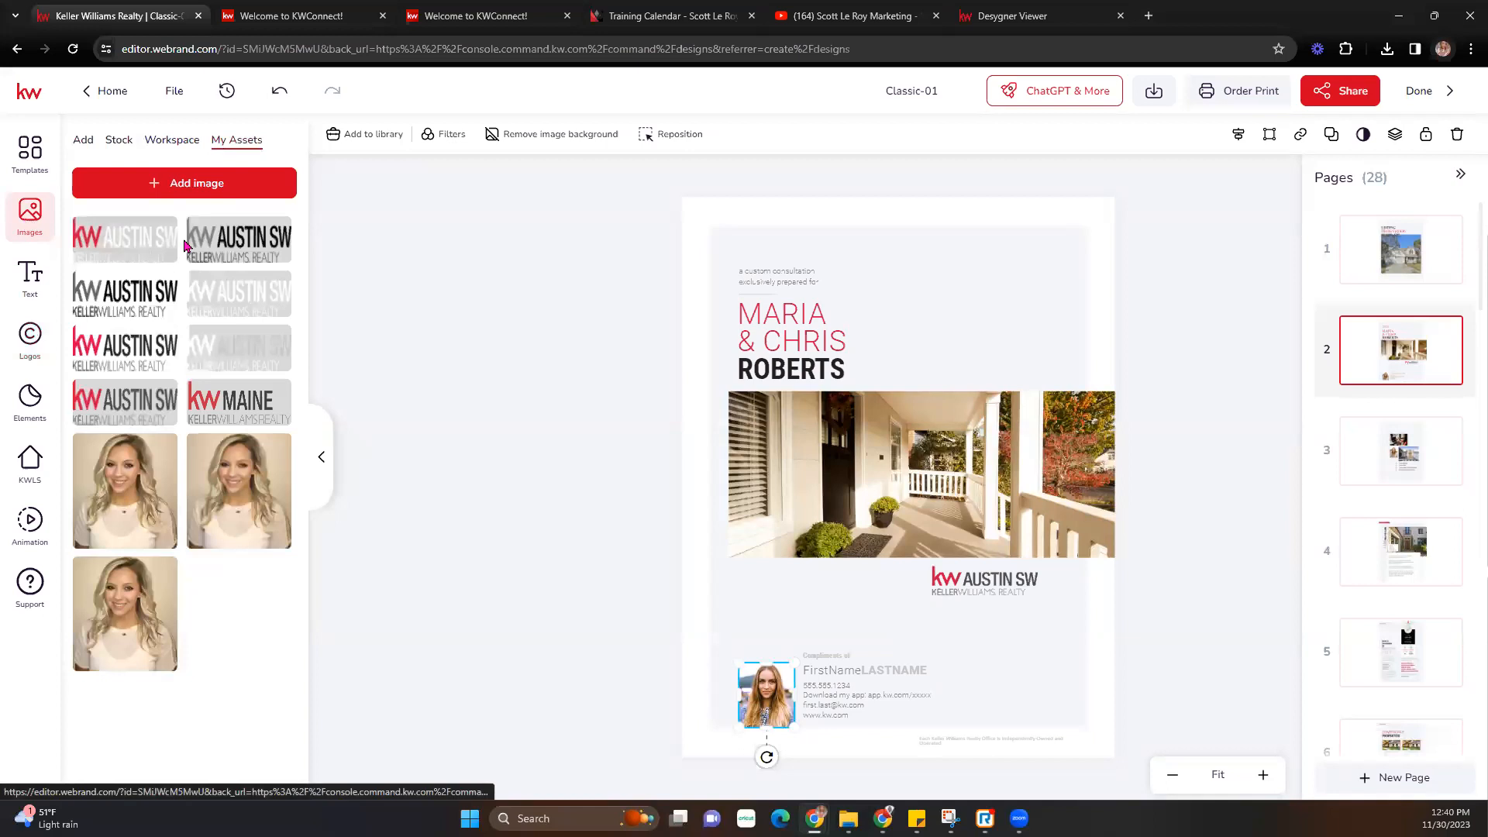
left_click(227, 452)
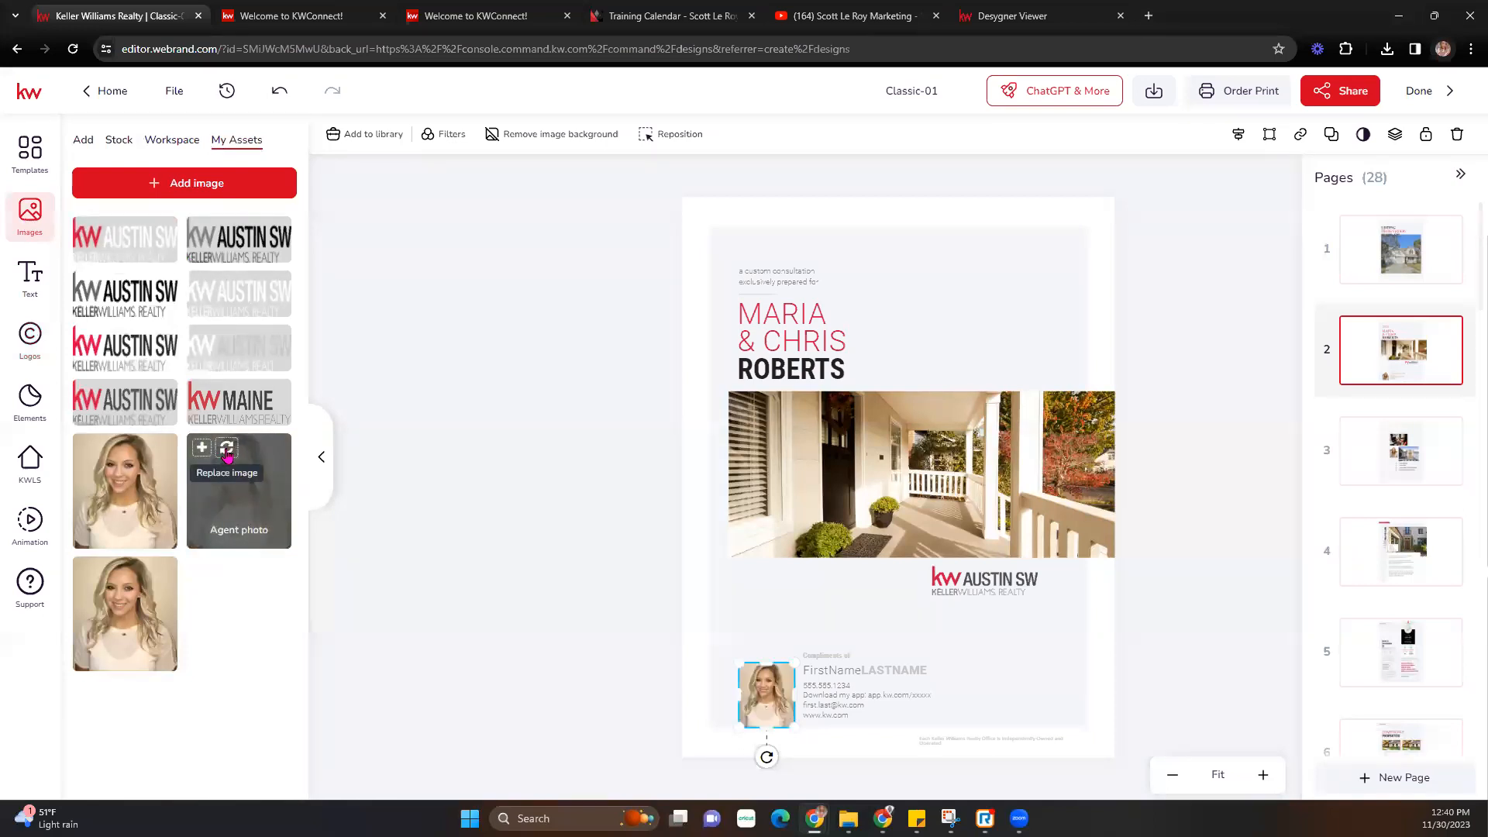
left_click(820, 672)
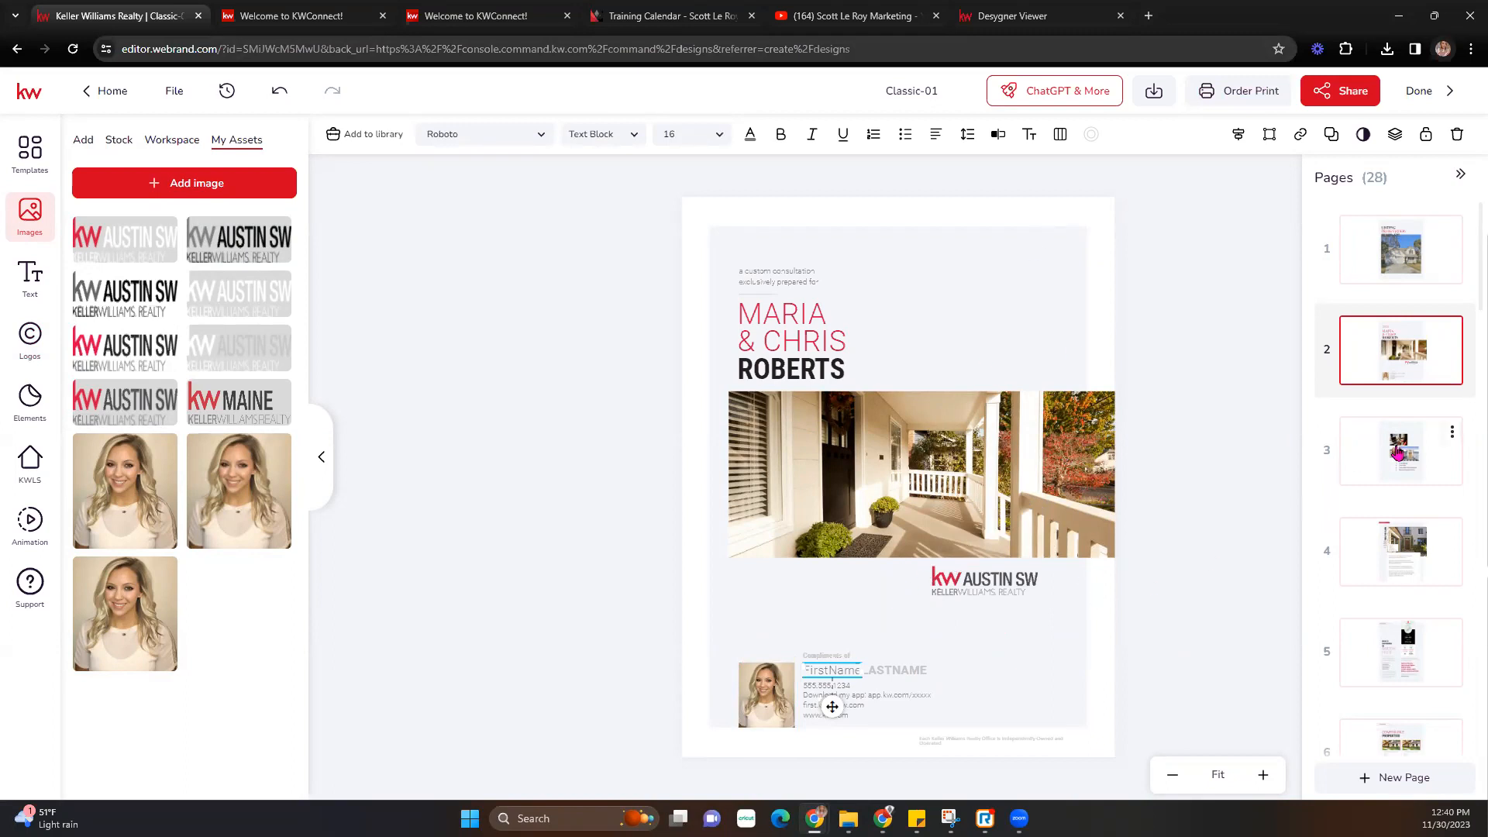
left_click(1397, 454)
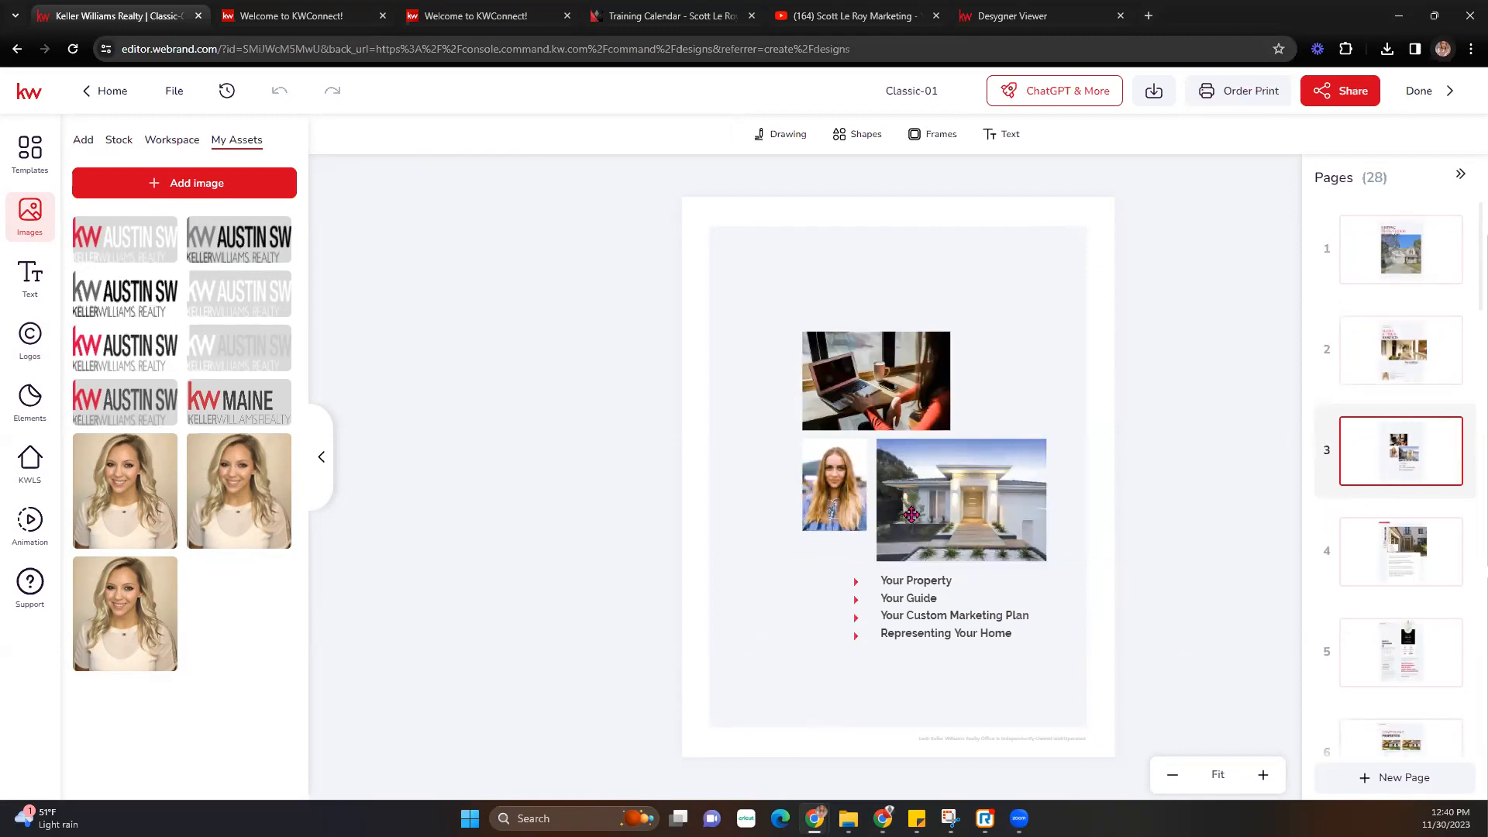
- Replace page 3's headshot with the Agent photo from My Assets
left_click(820, 502)
mouse_move(263, 485)
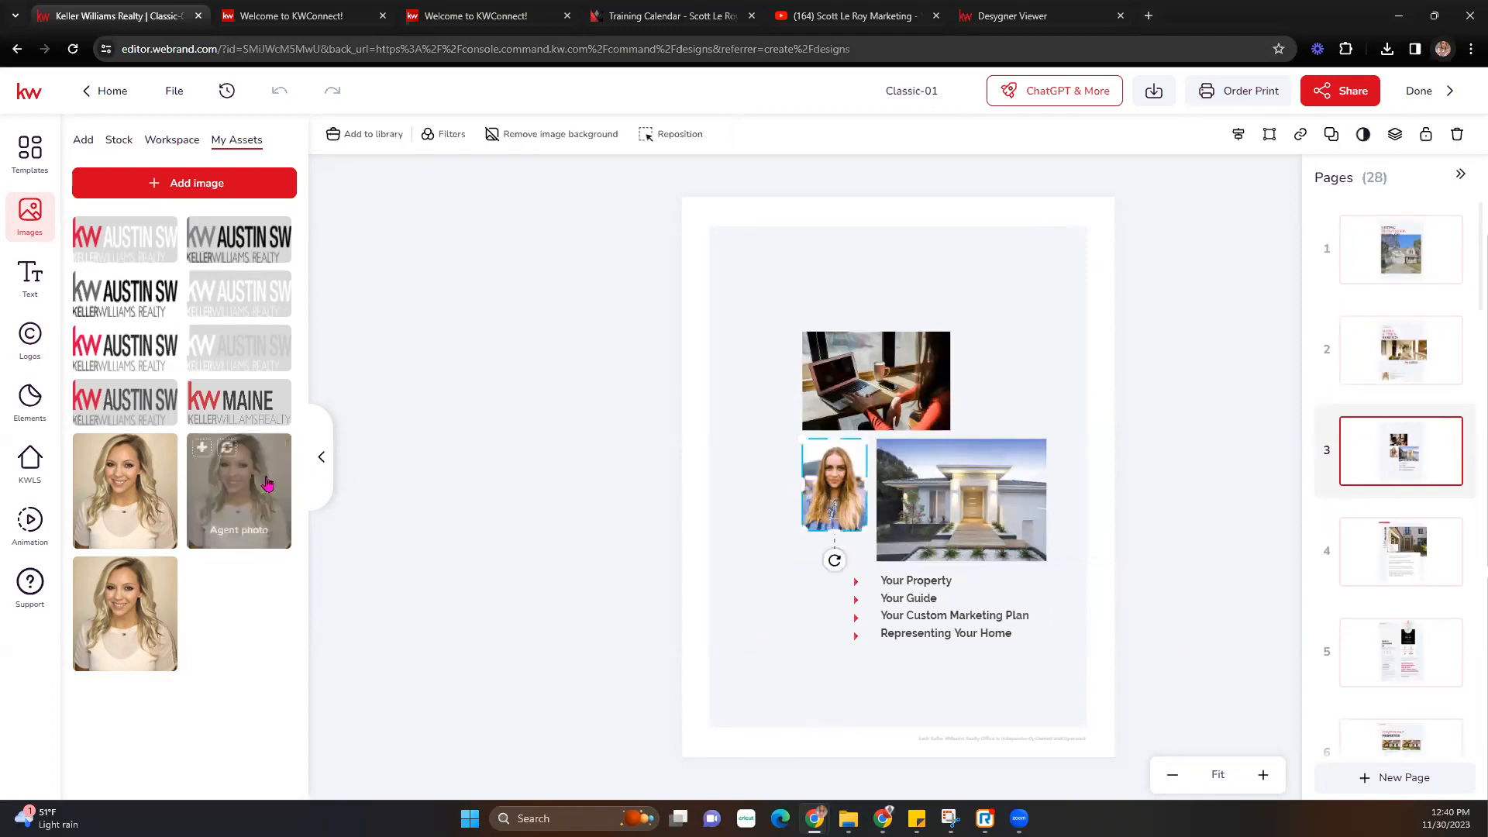
left_click(227, 448)
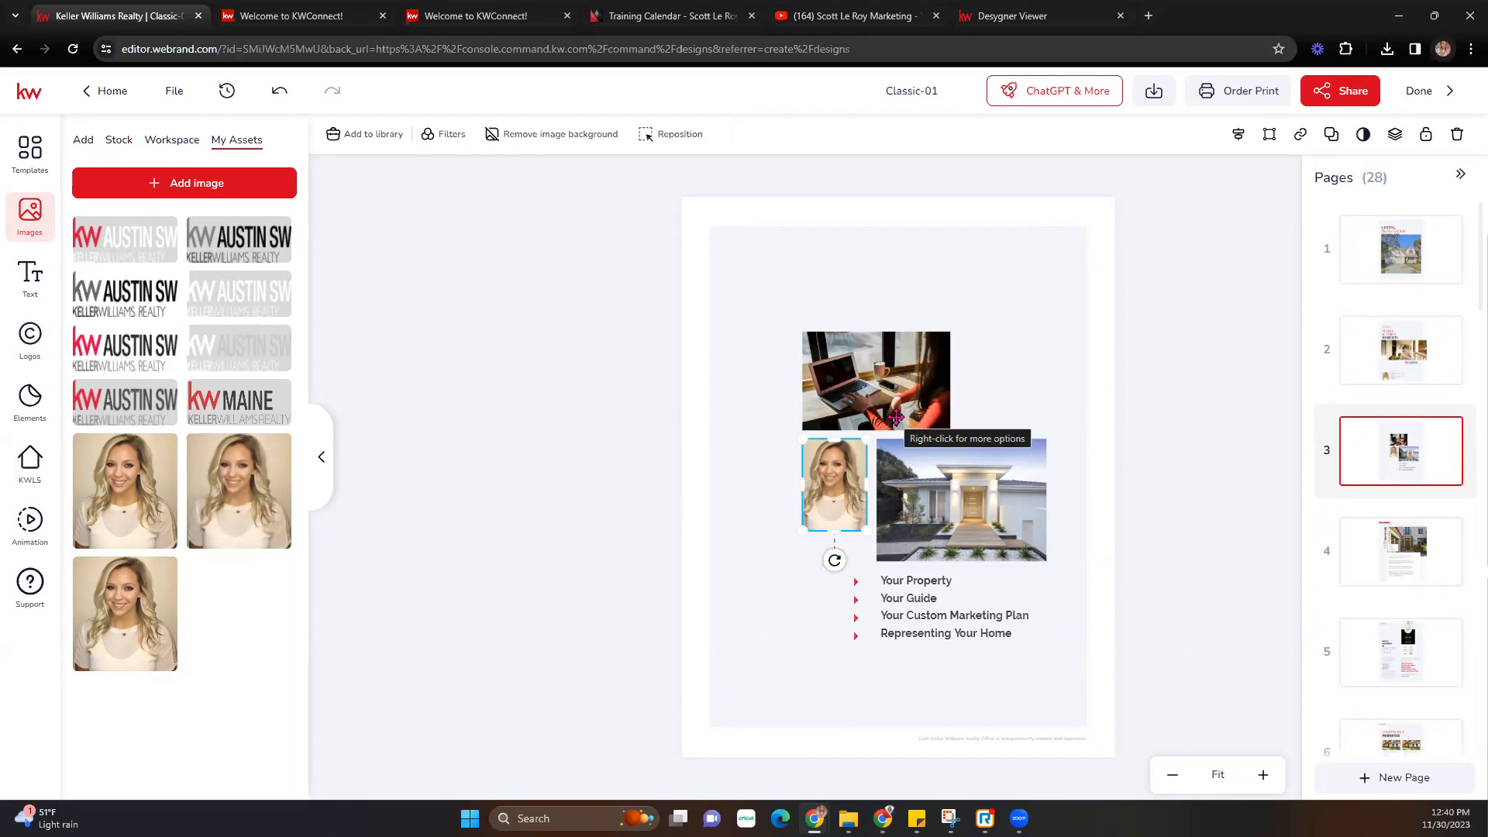
left_click(1407, 540)
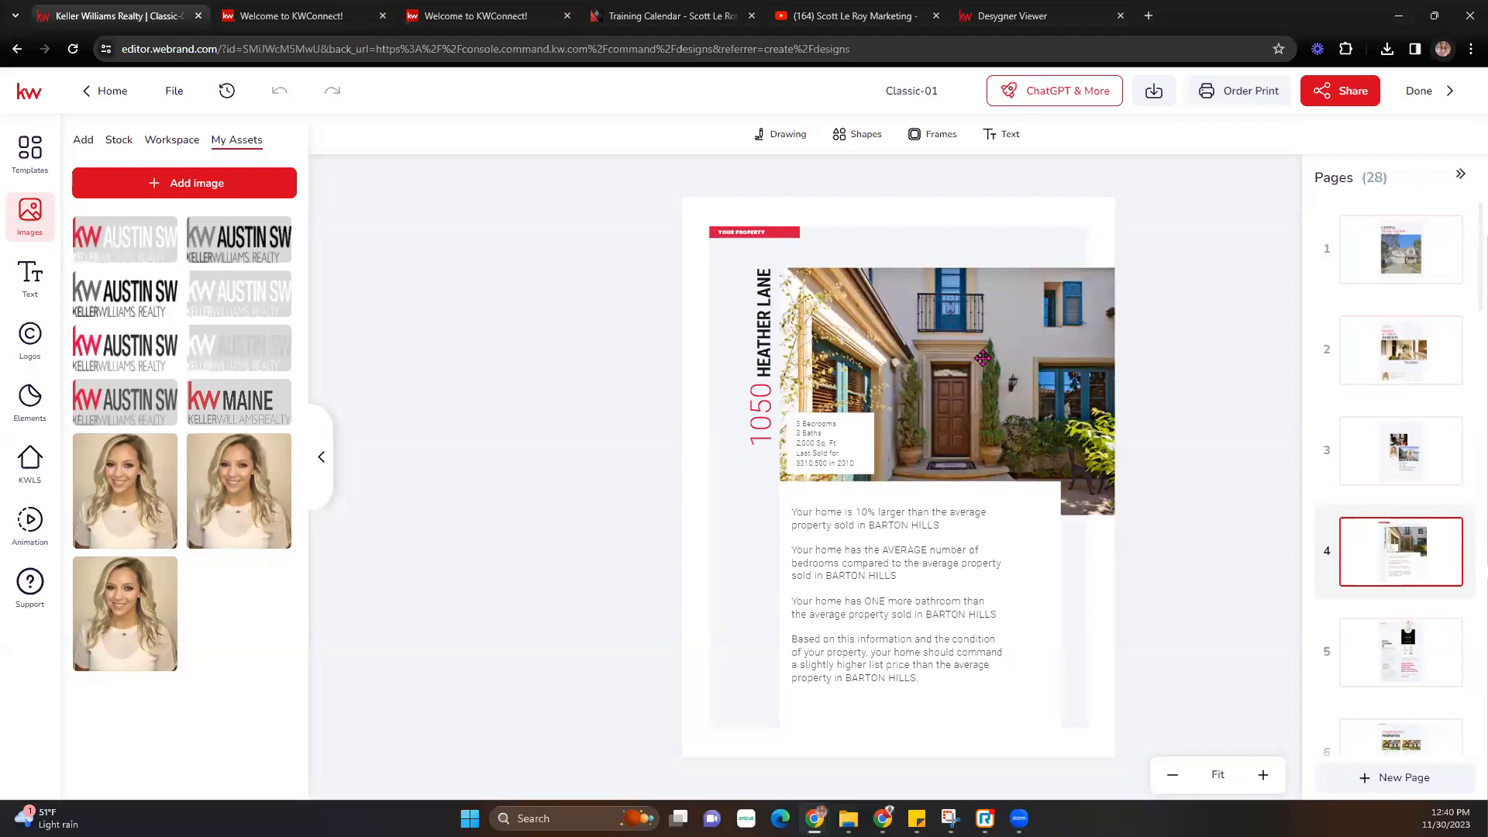
- Review pages 4 and 5, selecting the house photo and the 'Over XXX' time-period text
left_click(978, 358)
left_click(1394, 654)
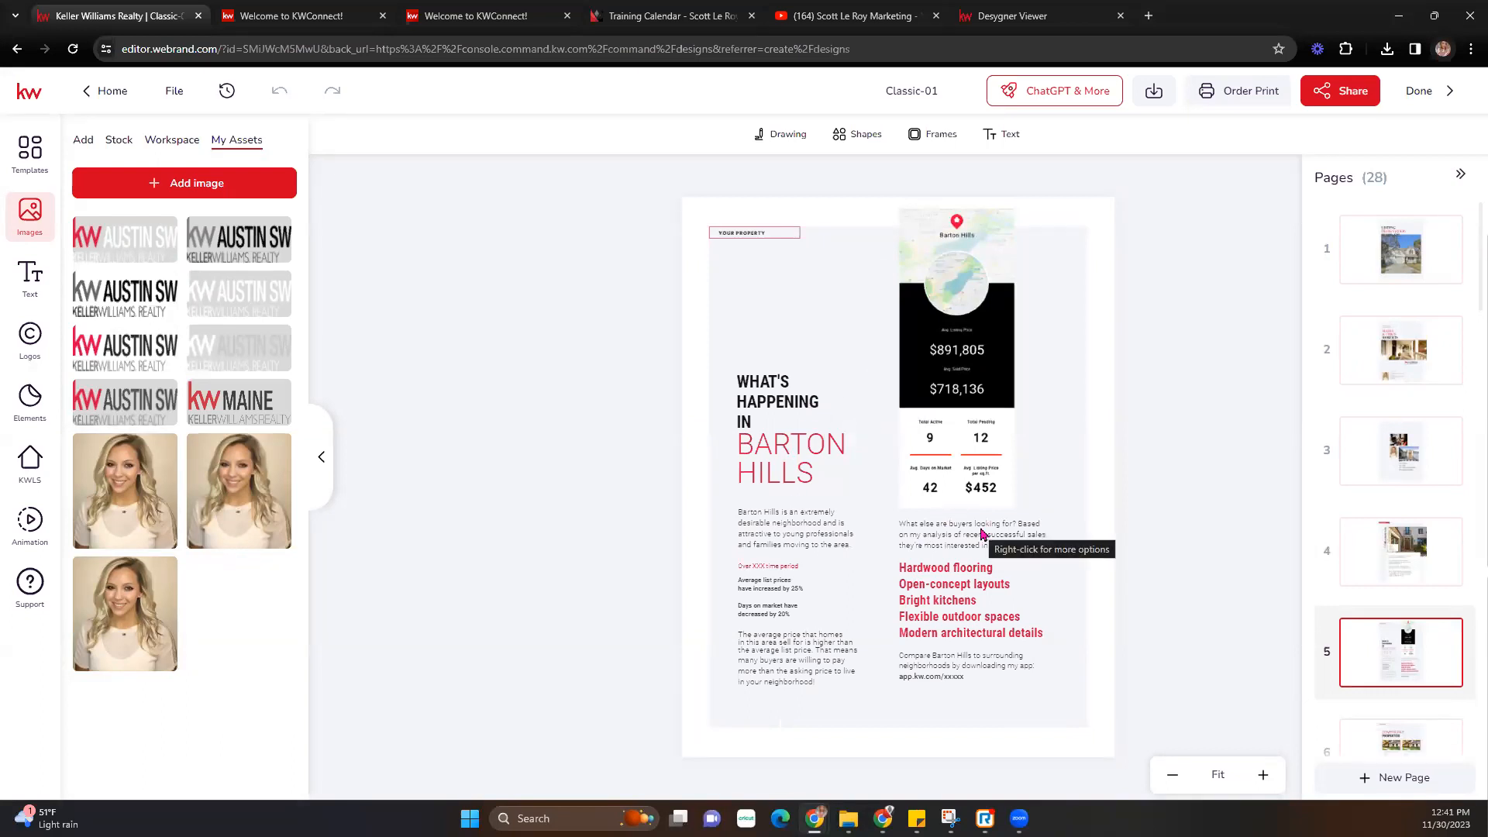
scroll(1379, 666, "down", 1)
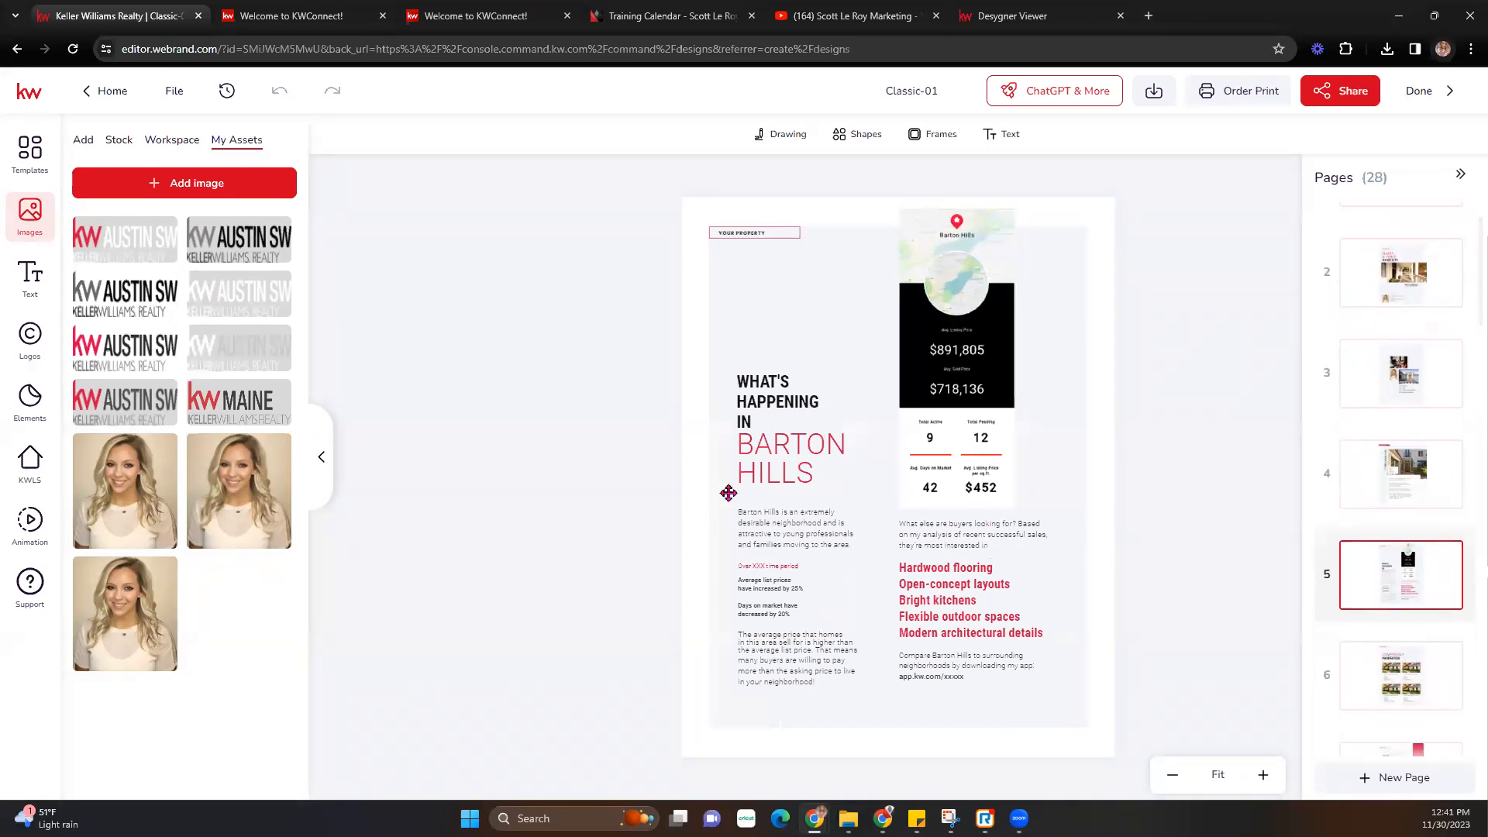
left_click(771, 568)
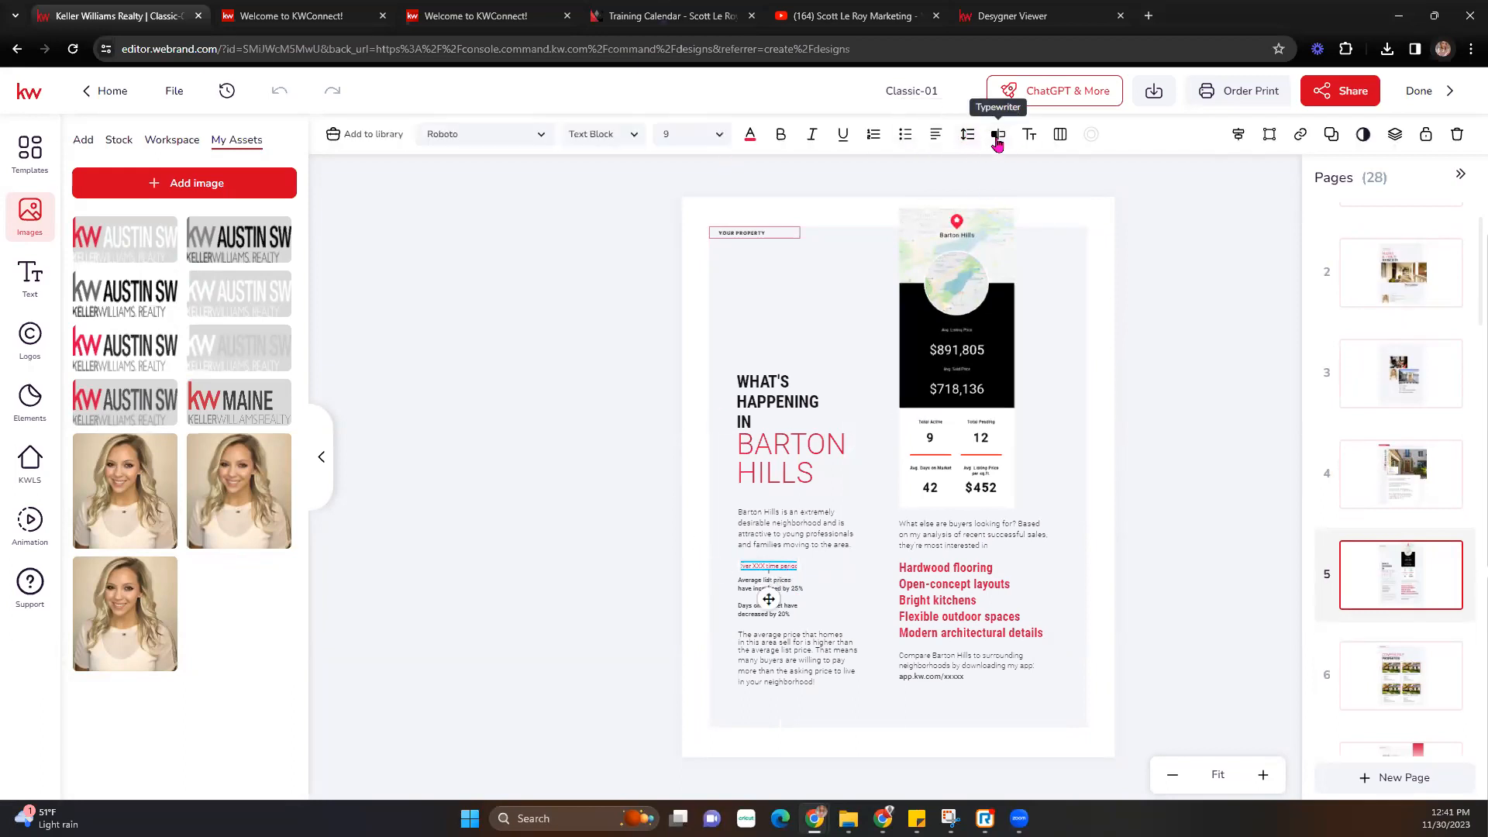
- Step through page 6, Comparable Properties, and page 7, Your Needs Come First, to page 8
left_click(1401, 680)
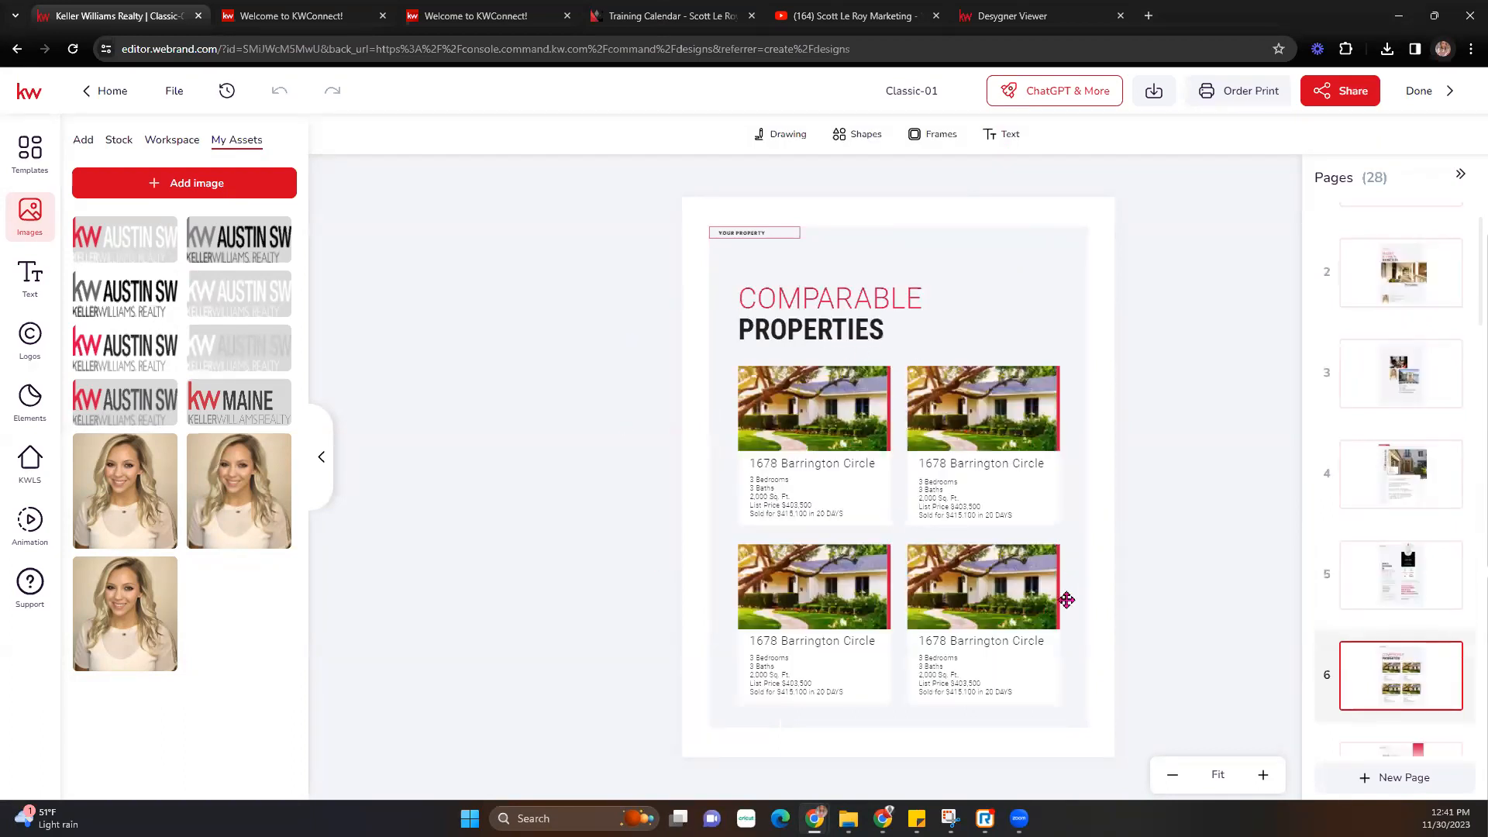
scroll(1423, 616, "down", 2)
left_click(1425, 618)
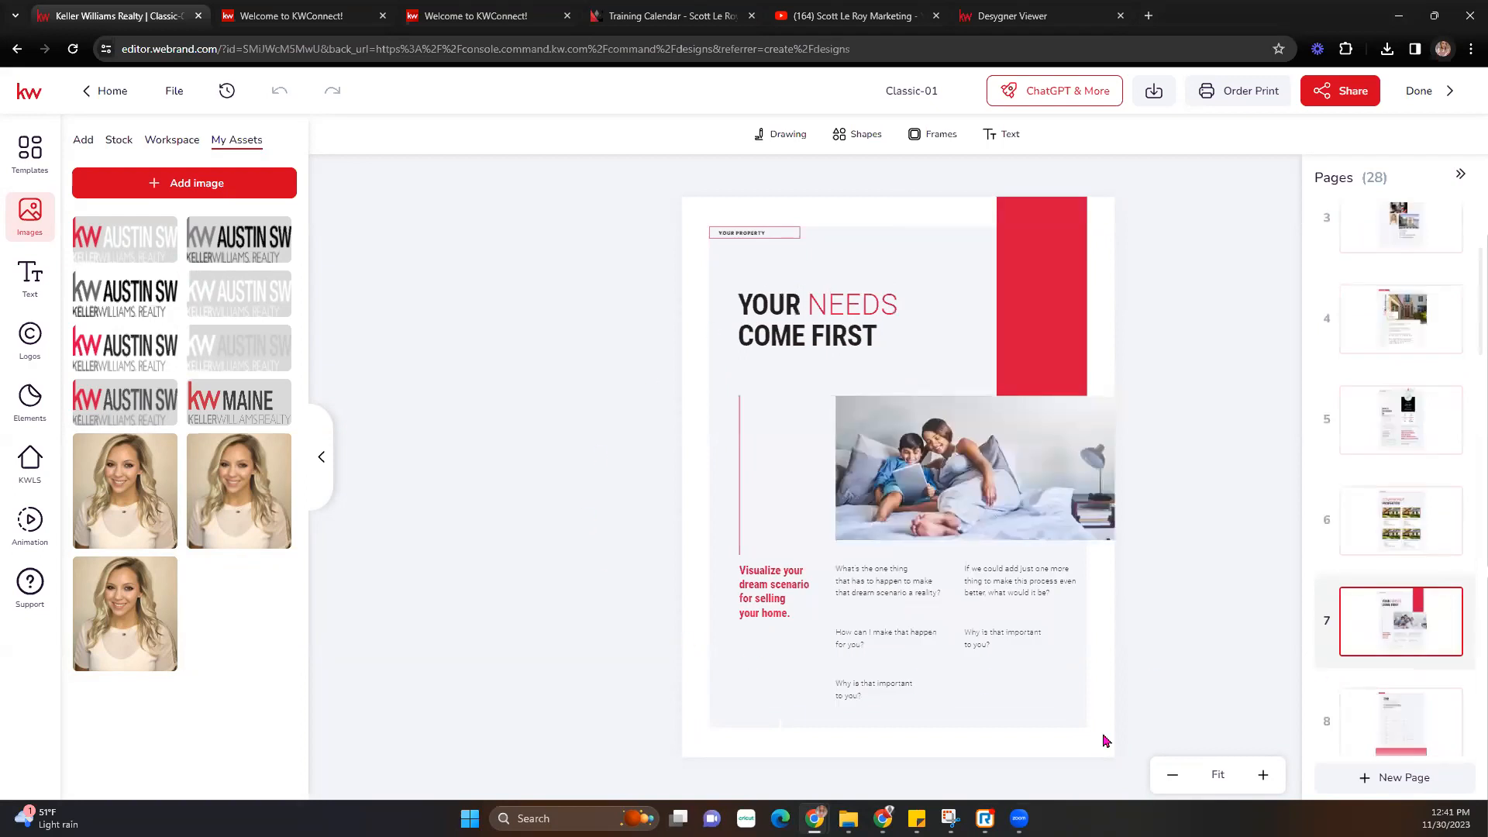
scroll(1395, 643, "down", 1)
left_click(1390, 655)
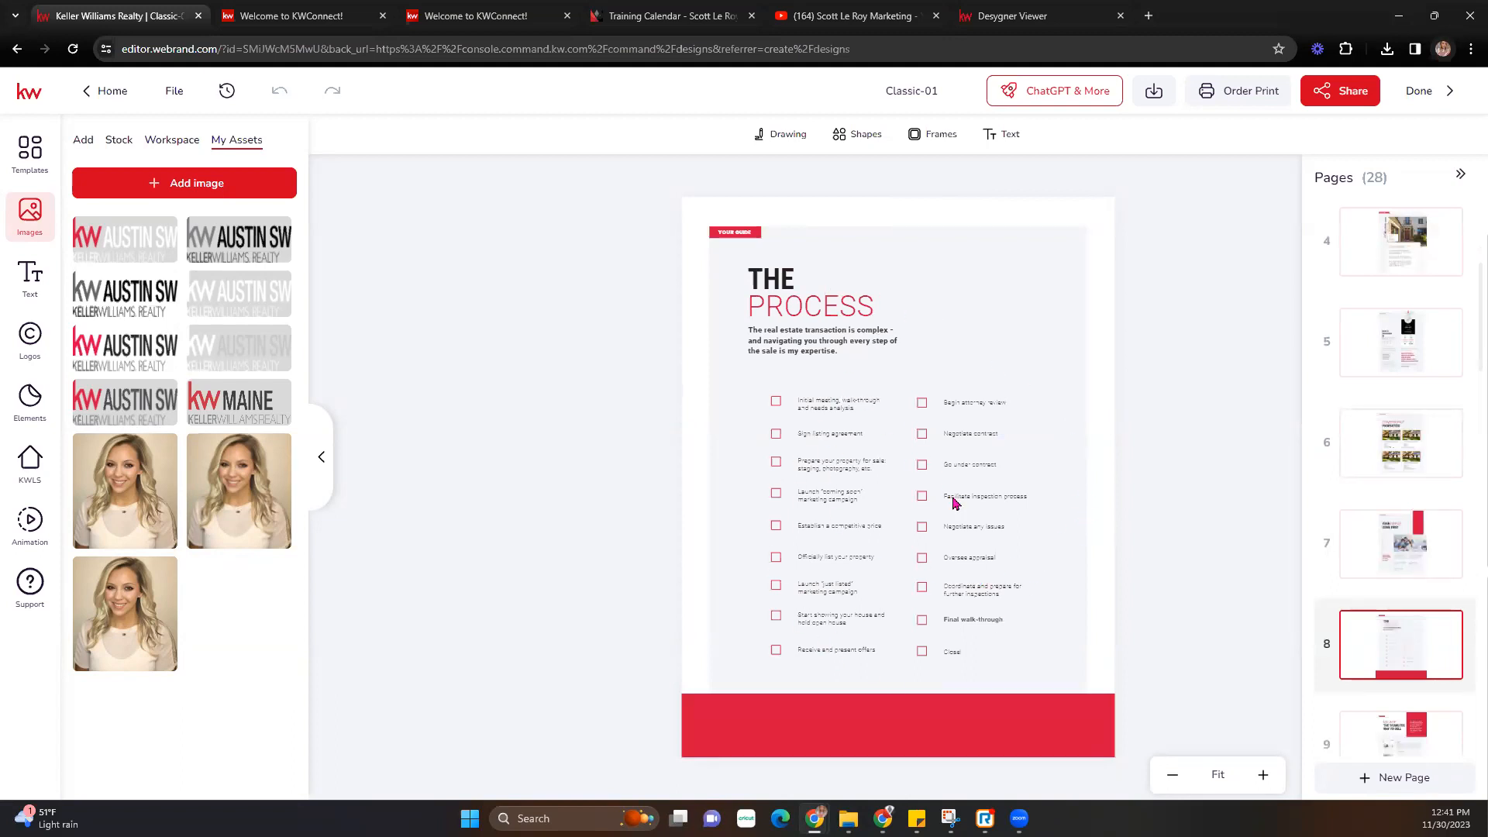
- Begin editing the 'Negotiate any issues' checklist item on page 8, then back out unchanged
left_click(1326, 641)
left_click(982, 531)
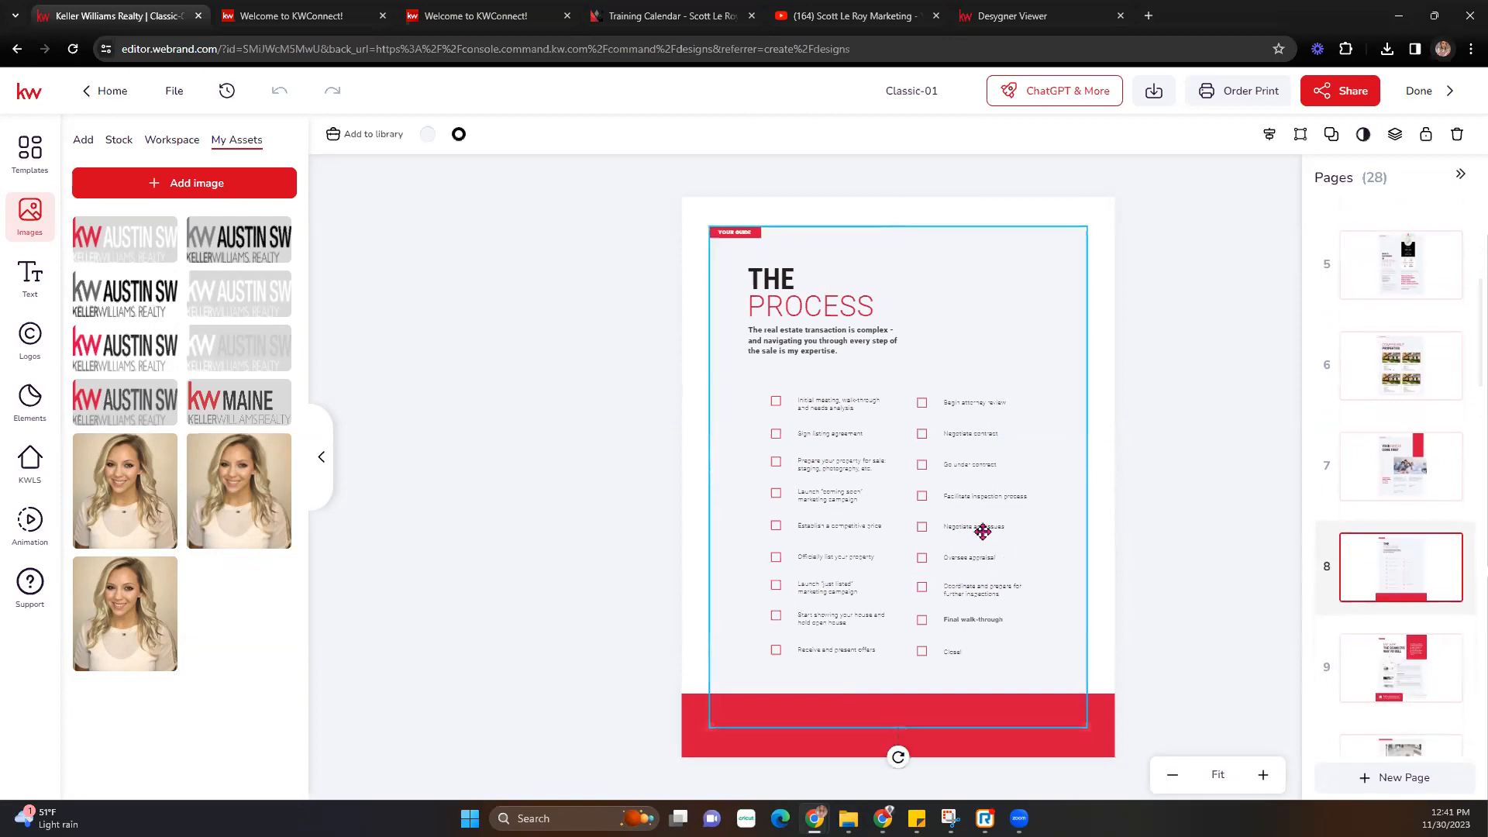
left_click(981, 530)
double_click(982, 531)
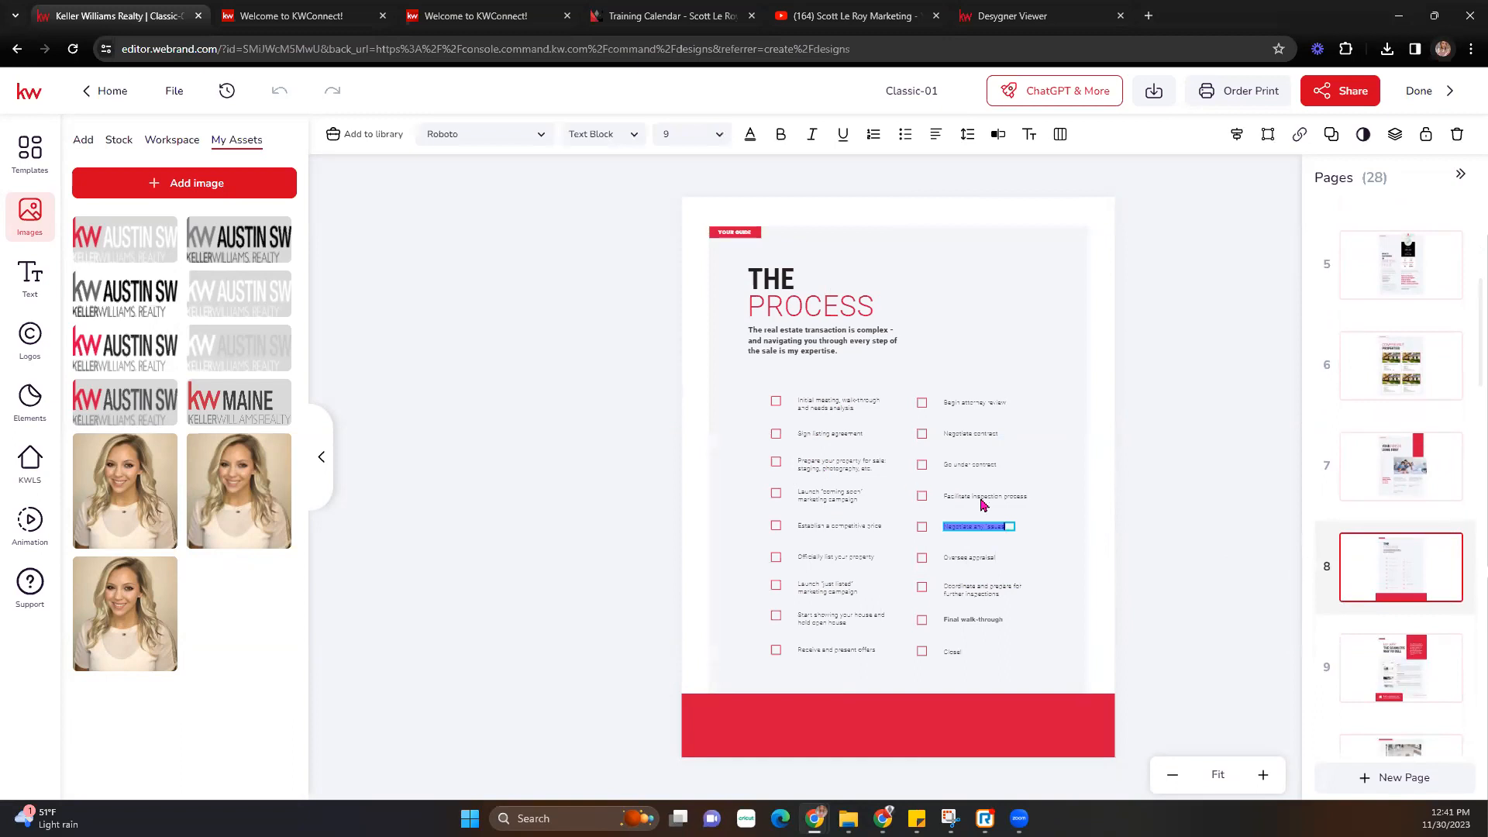
key("Escape")
- Zoom into the checklist, open and close the 'Go under contract' text editor, then go to page 9
left_click(1258, 774)
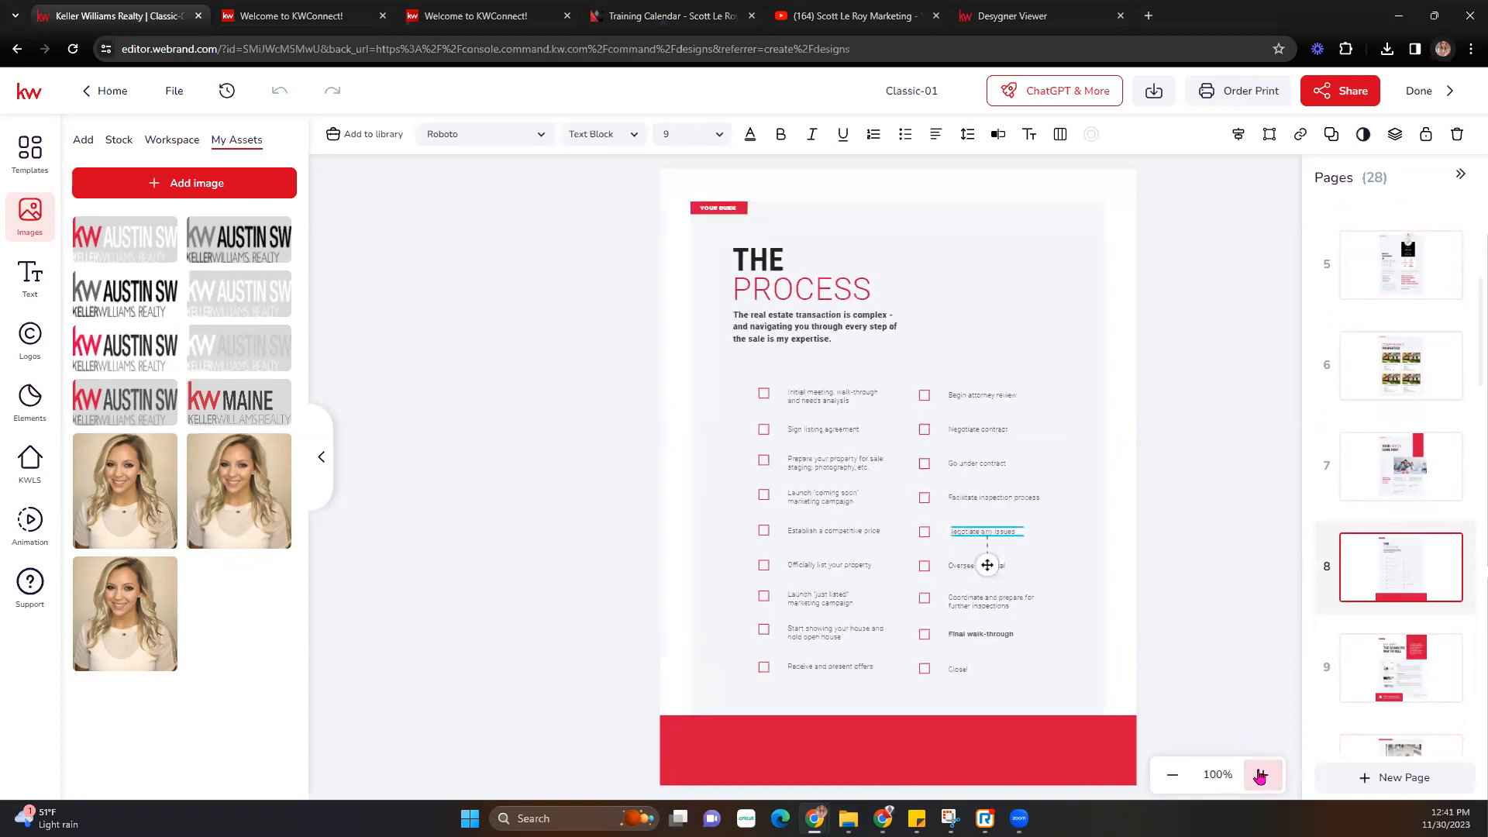
left_click(1258, 774)
left_click(1258, 774)
scroll(1113, 545, "down", 2)
scroll(1113, 546, "down", 1)
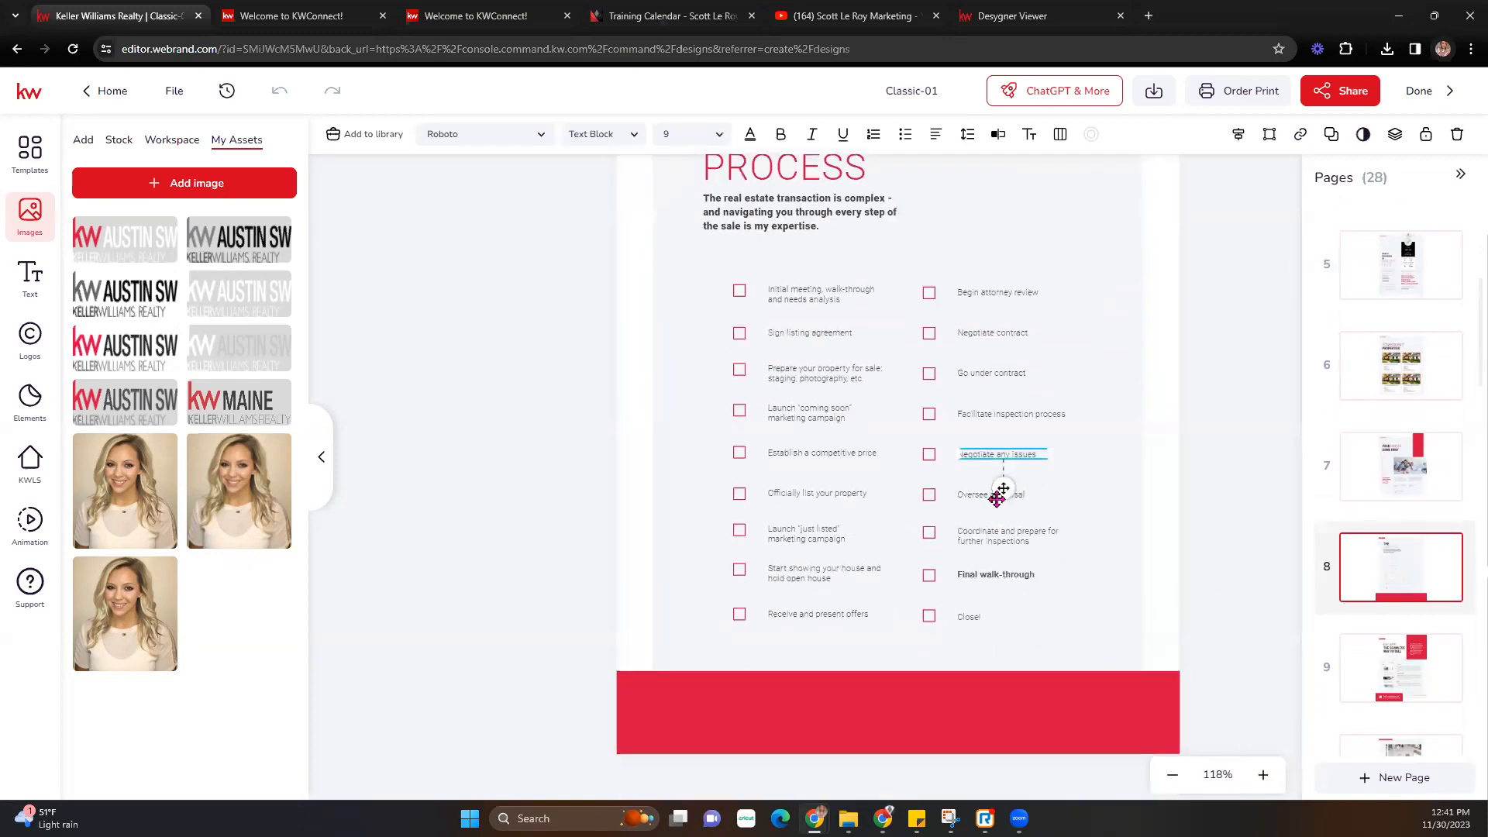
left_click(980, 375)
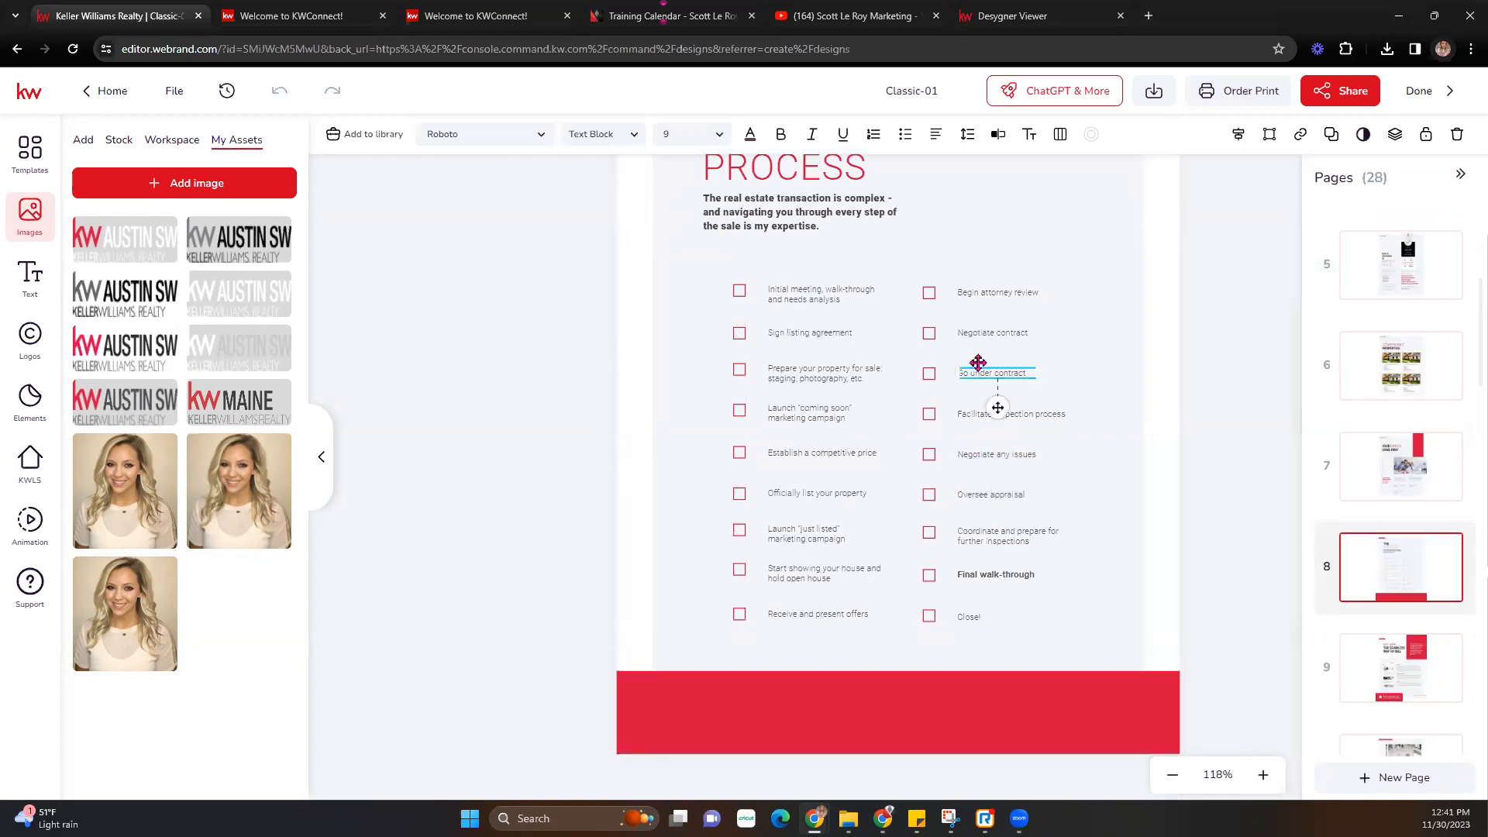
left_click(995, 140)
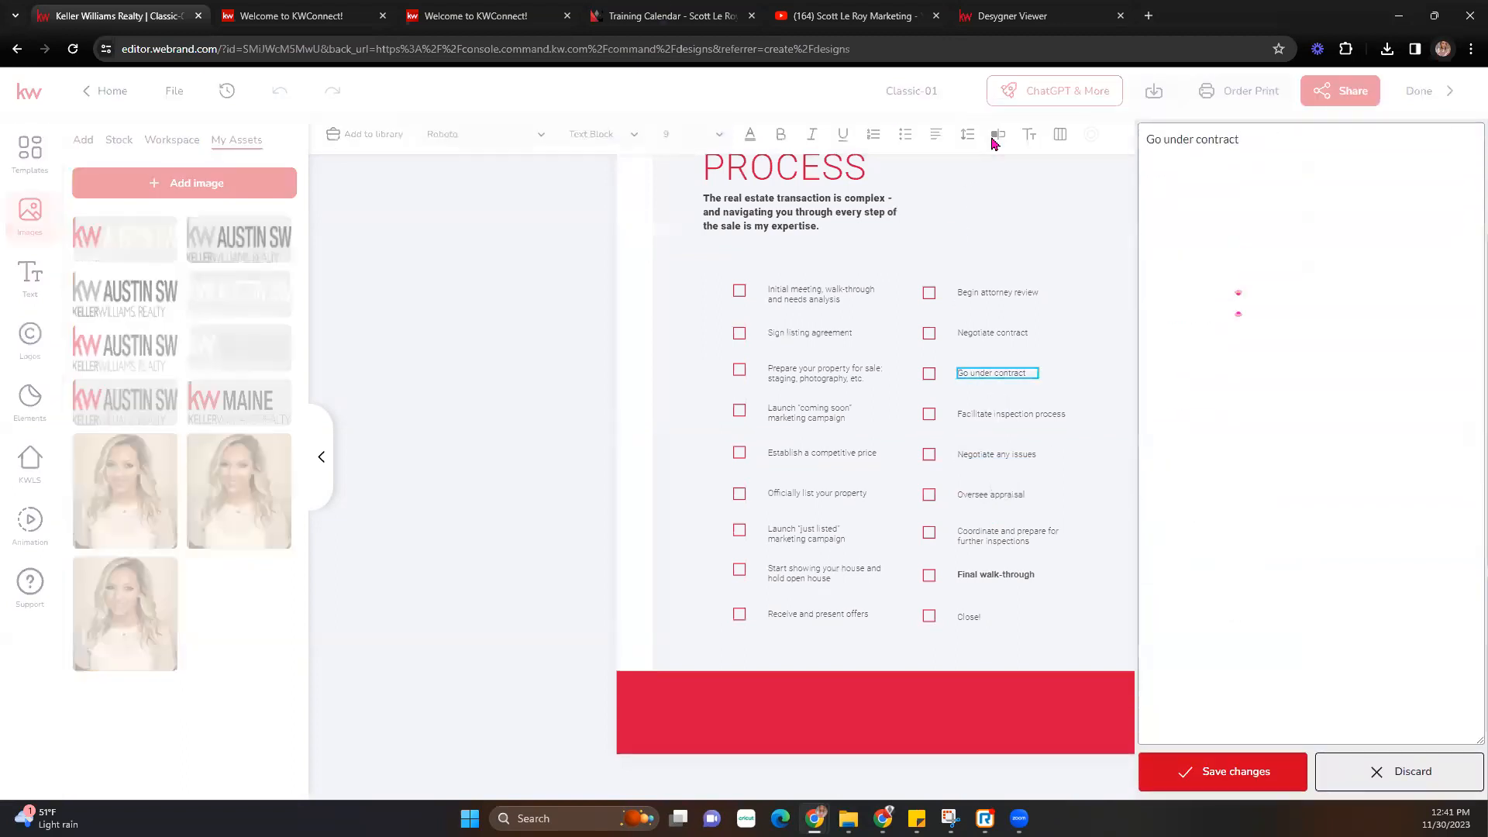
left_click(1112, 657)
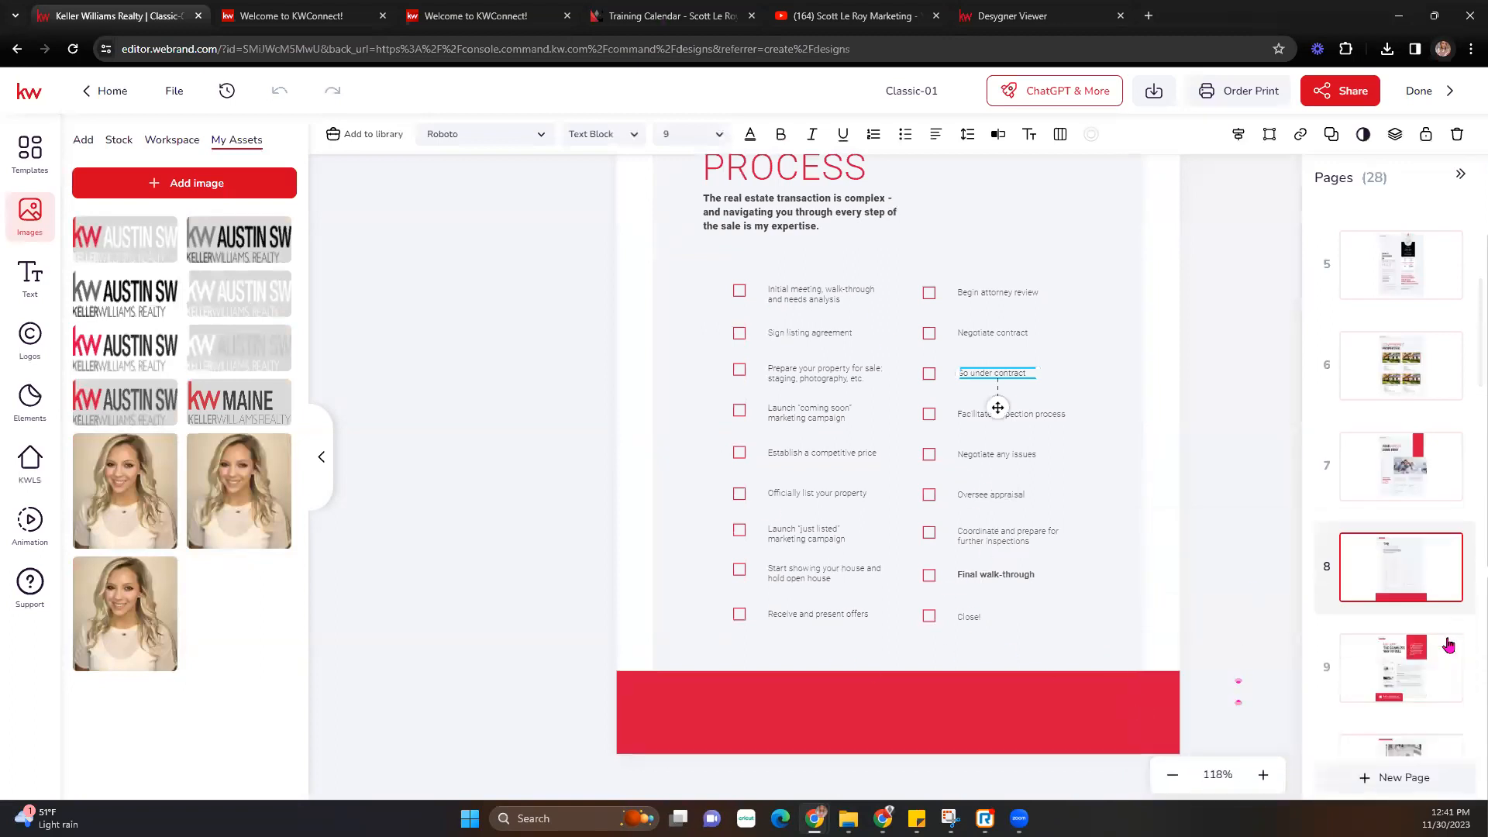
left_click(1429, 660)
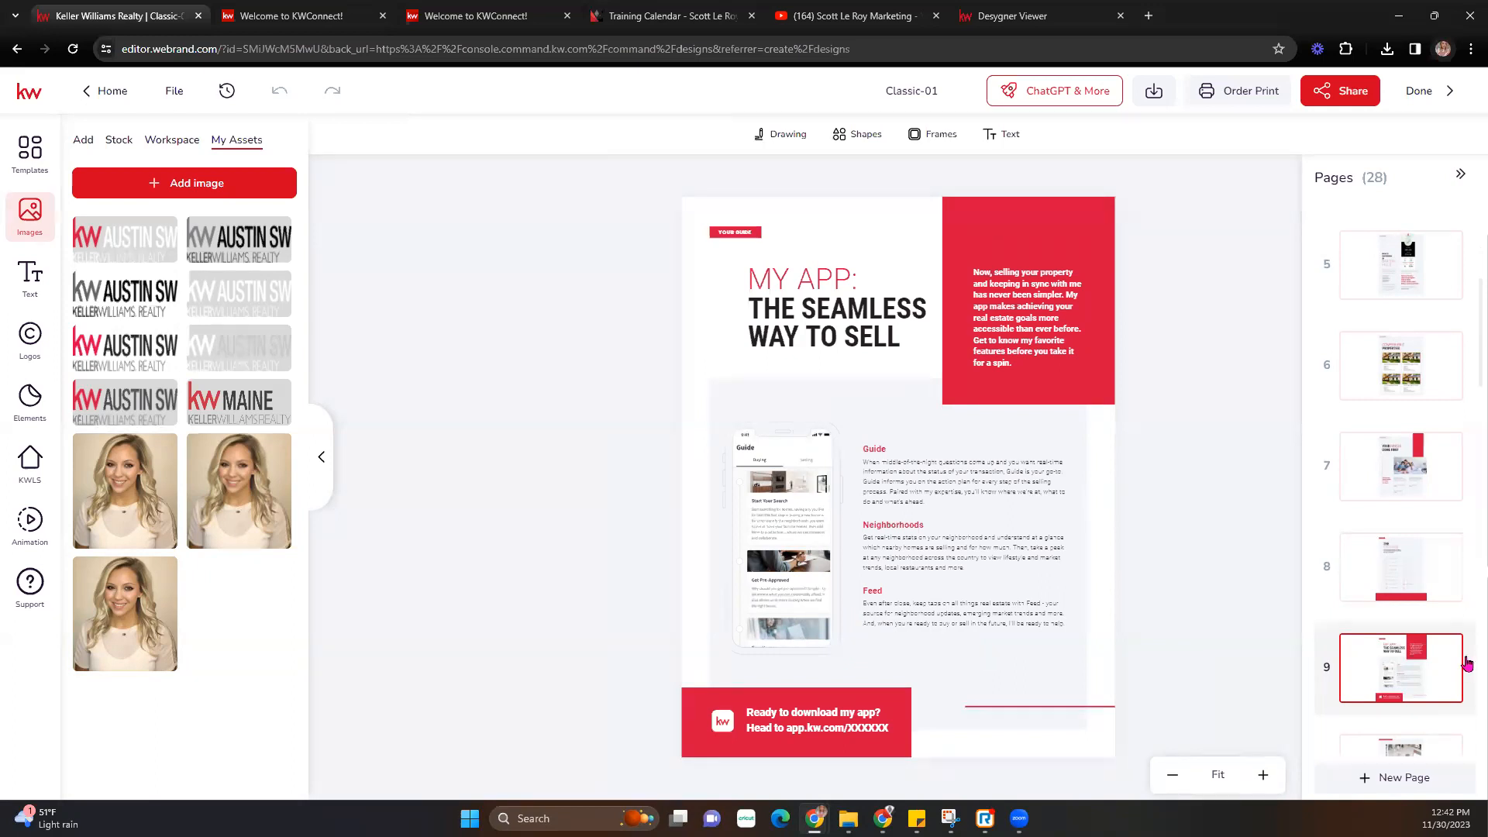
- Step through page 10, page 11 Finding Your Buyer, and page 12 Promotional Assets
scroll(1442, 655, "down", 1)
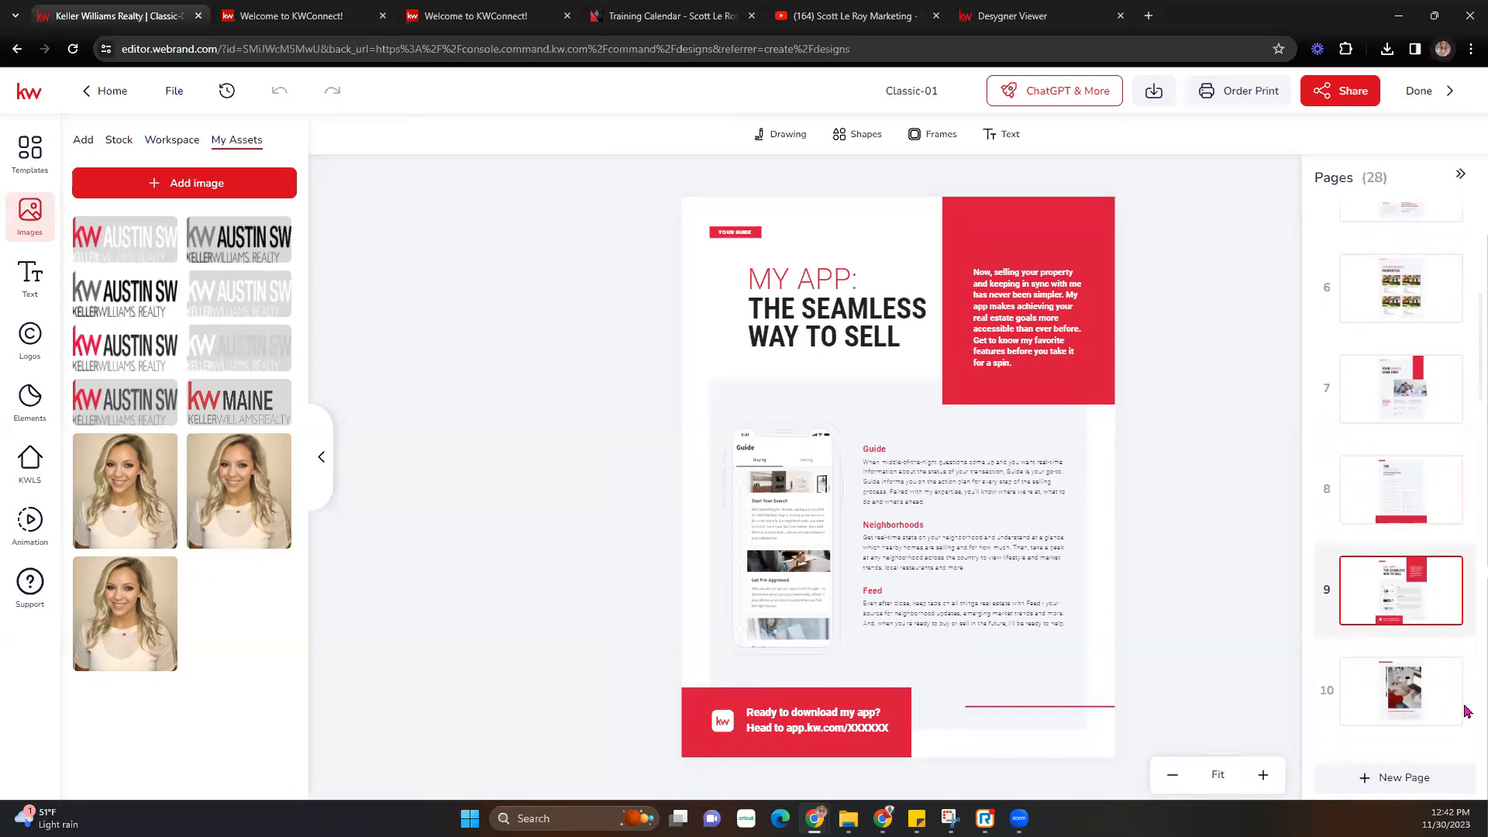
left_click(1412, 696)
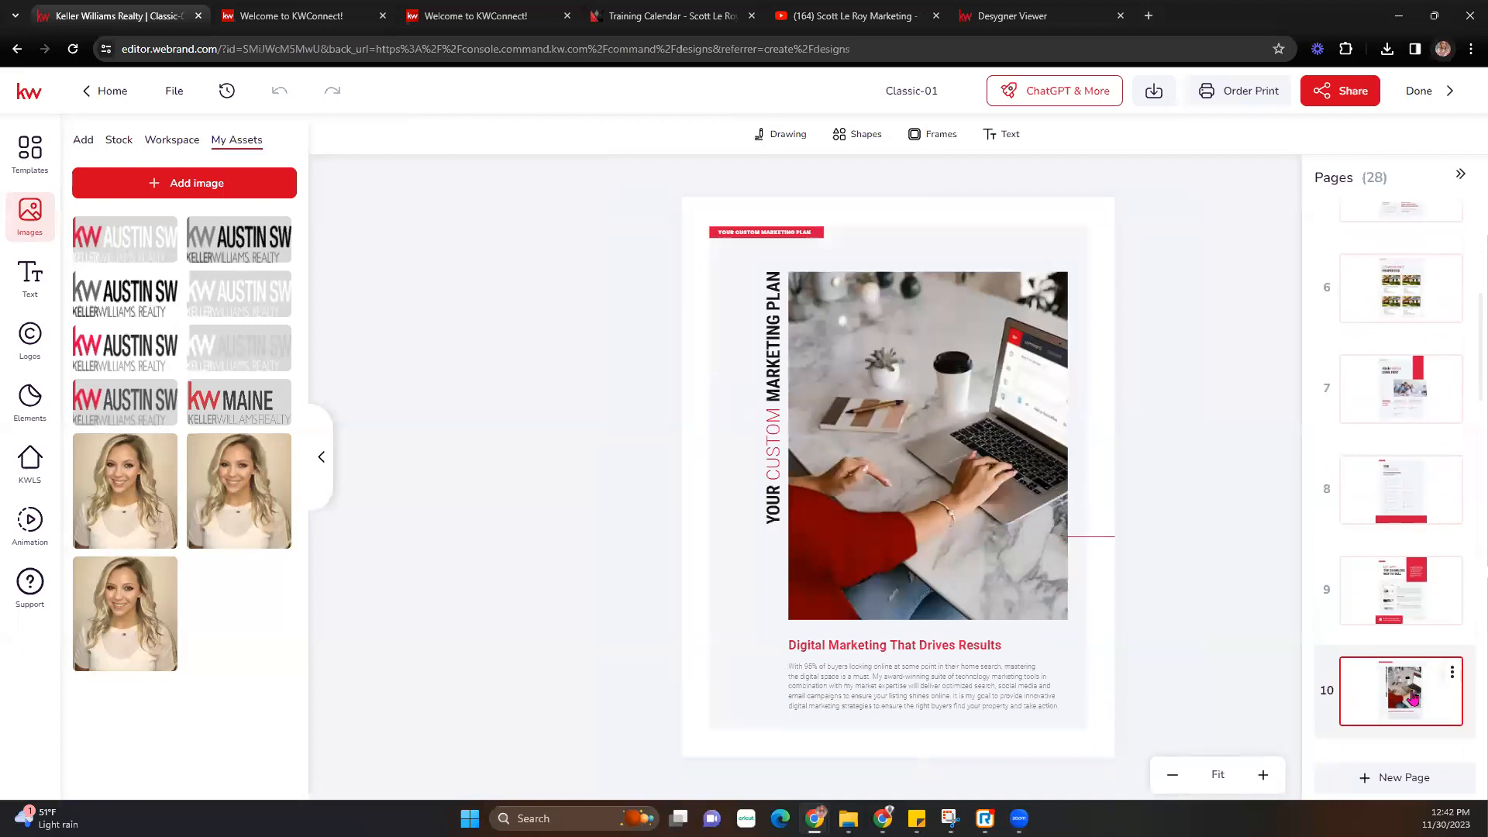
scroll(1399, 660, "down", 1)
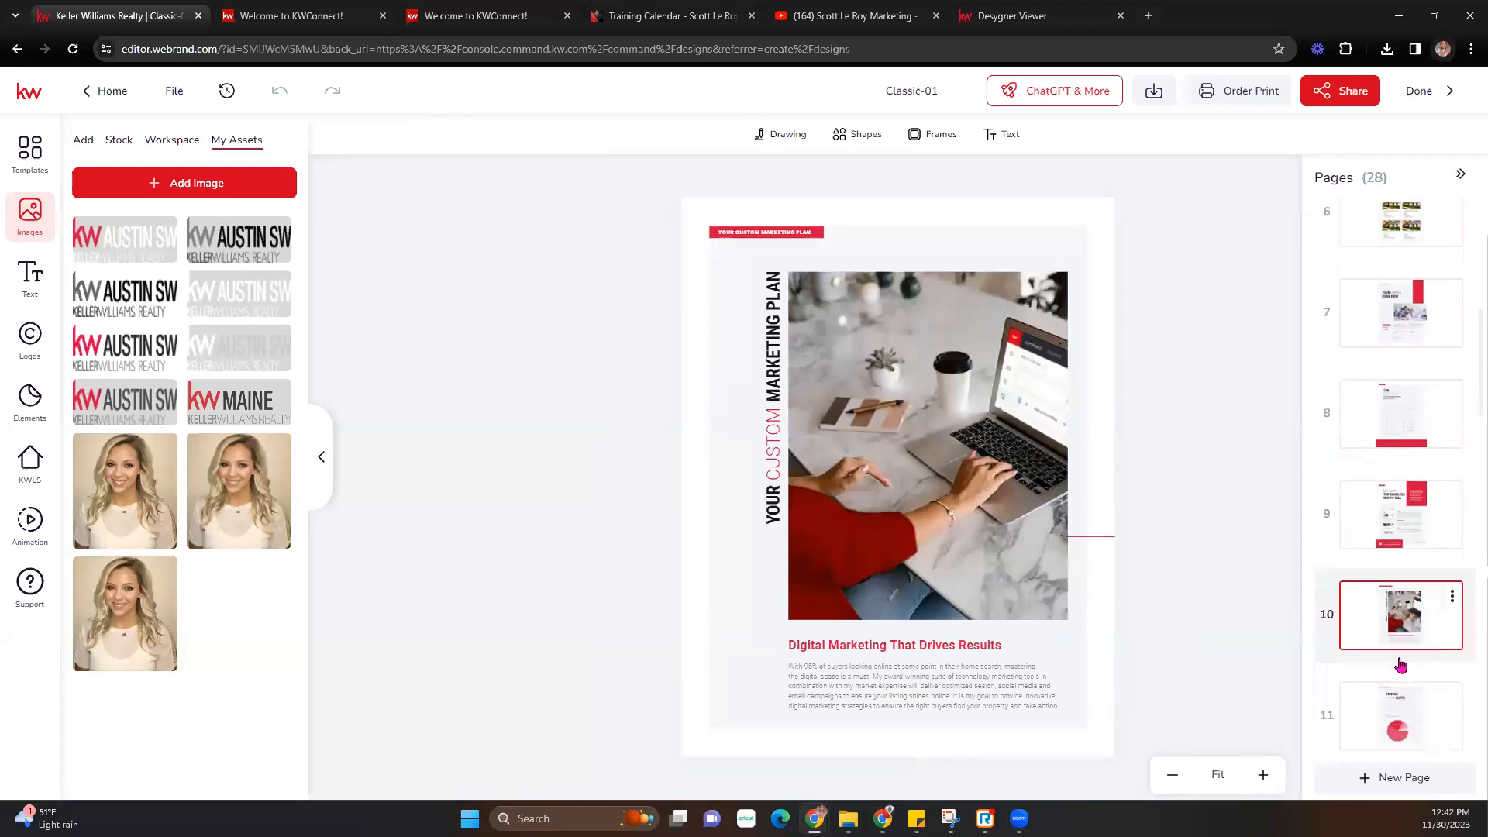
left_click(1399, 709)
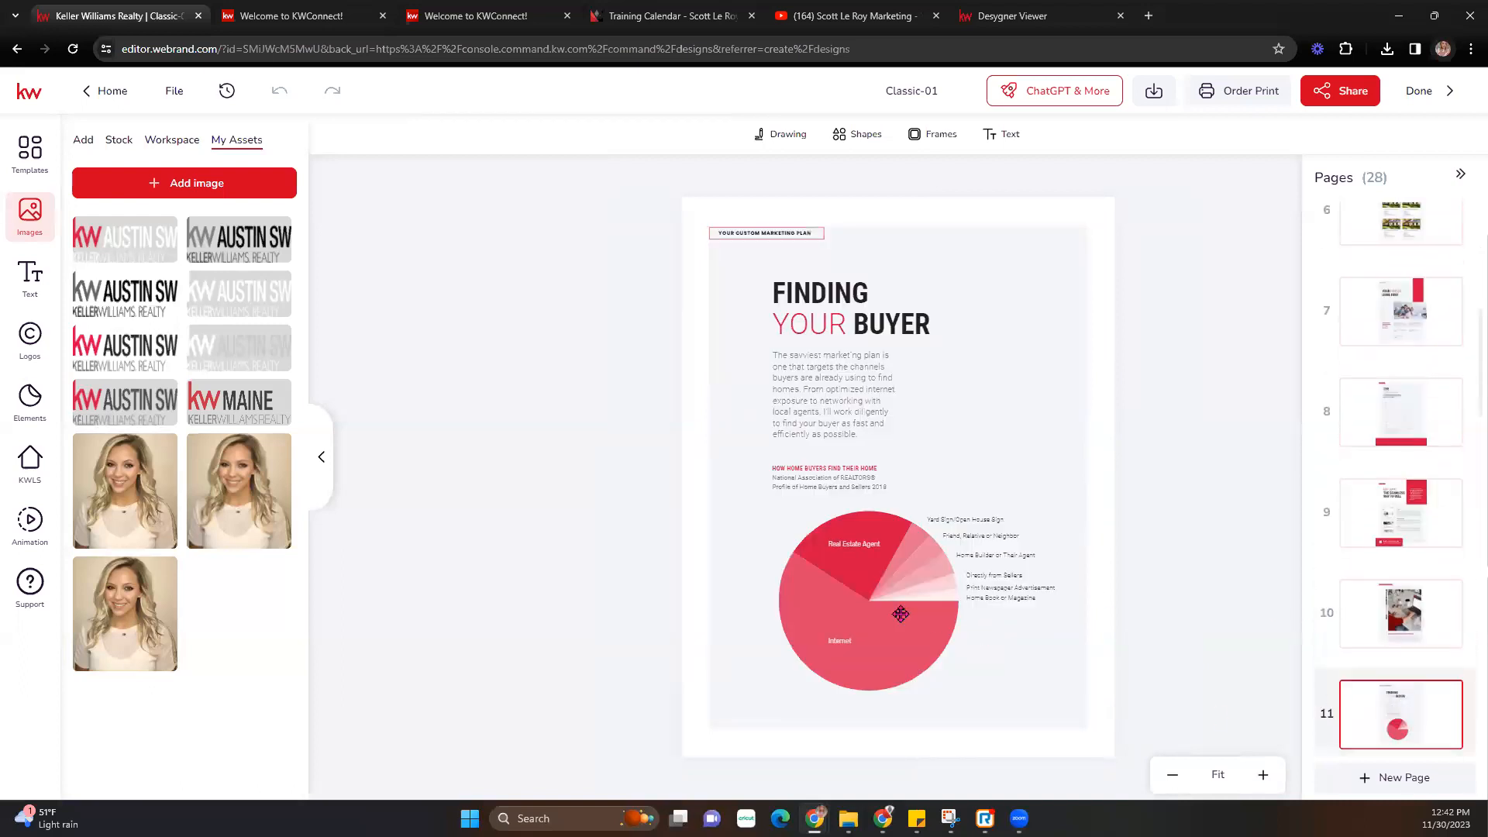
scroll(1437, 702, "down", 2)
left_click(1397, 681)
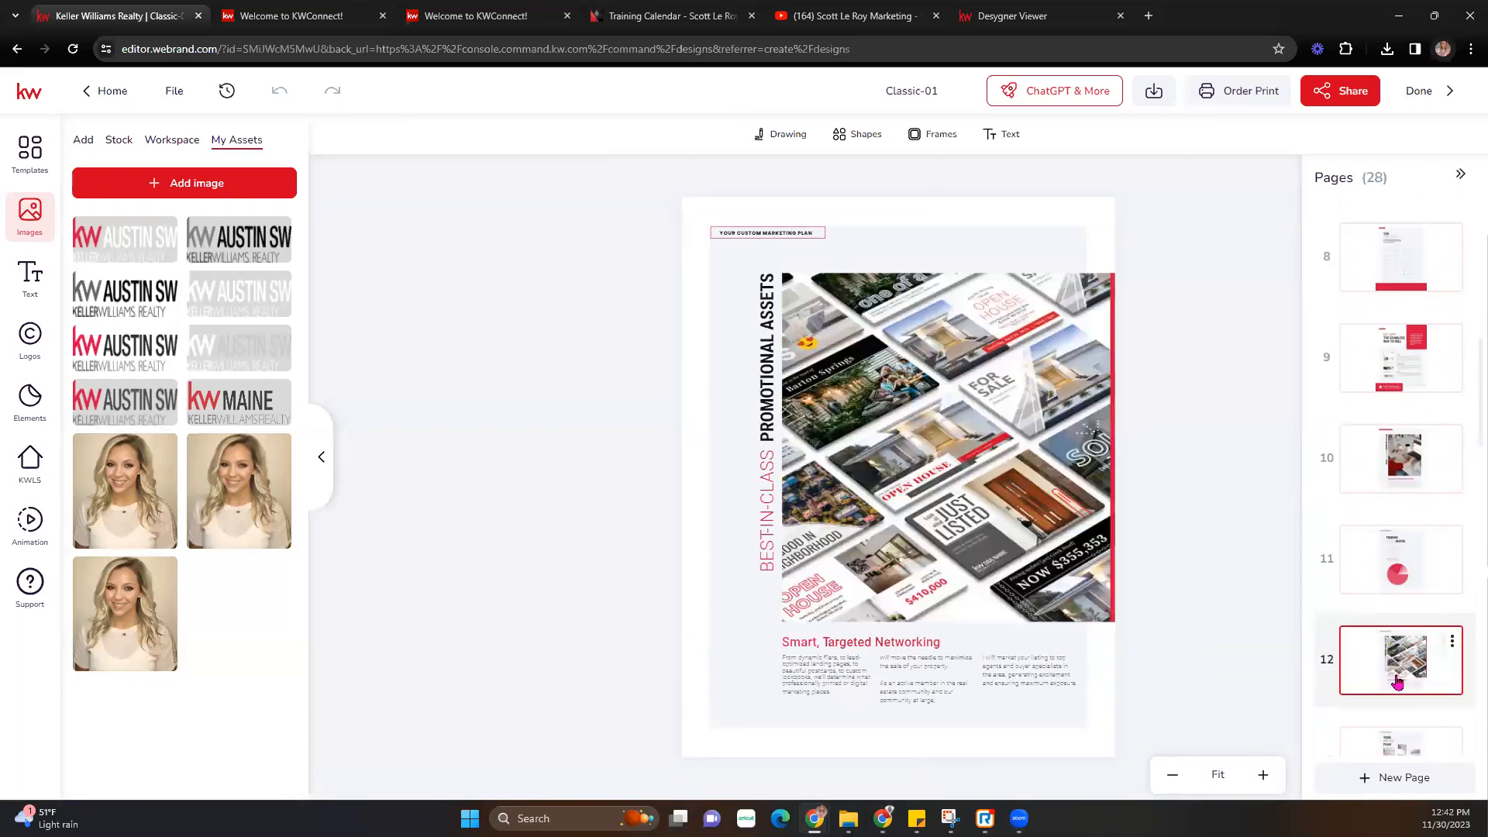
- Inspect the Smart, Targeted Networking paragraph, then add a new blank page at the end
scroll(1397, 680, "down", 1)
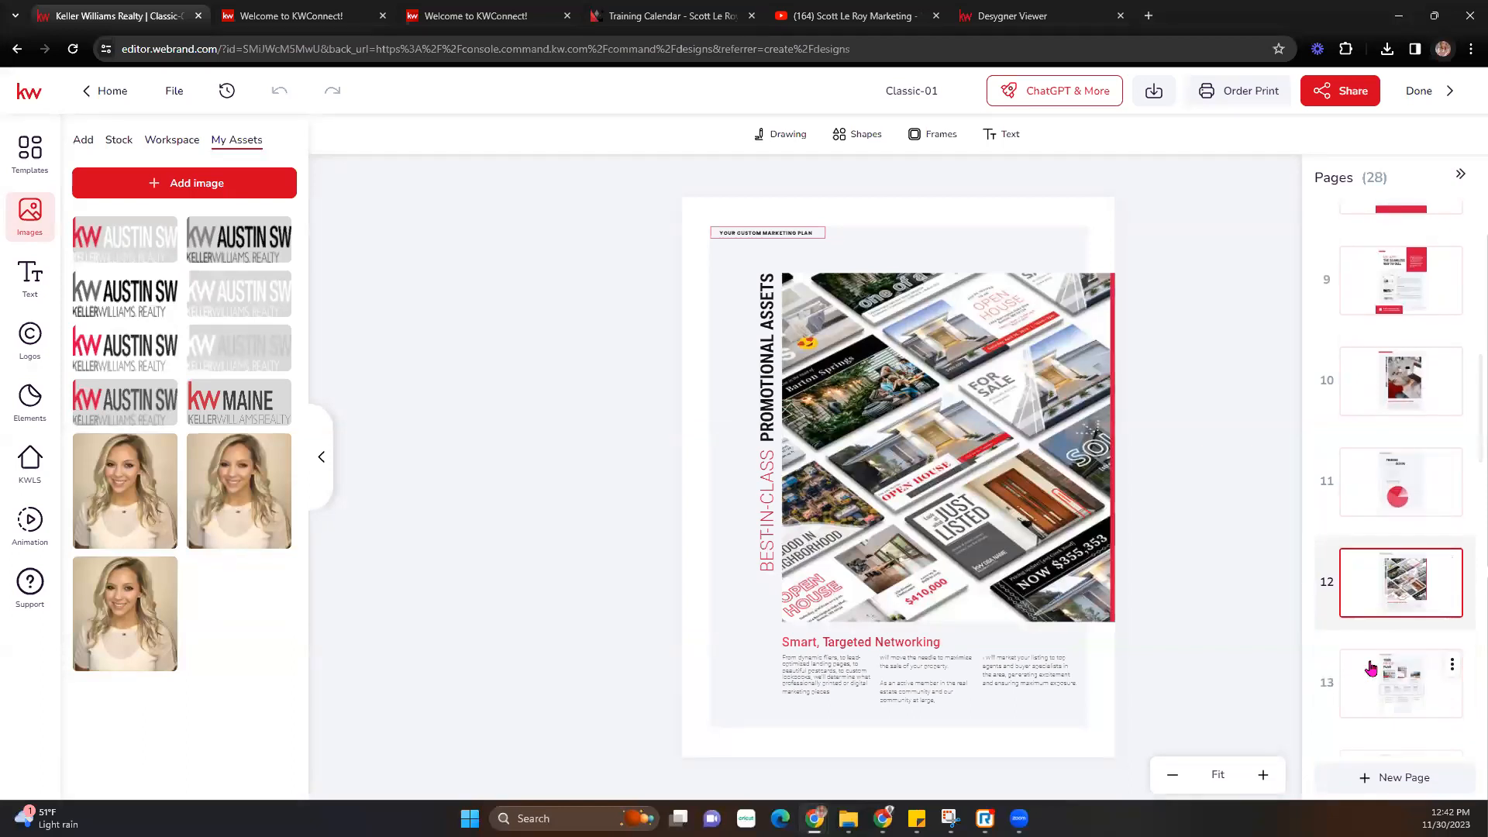
double_click(950, 683)
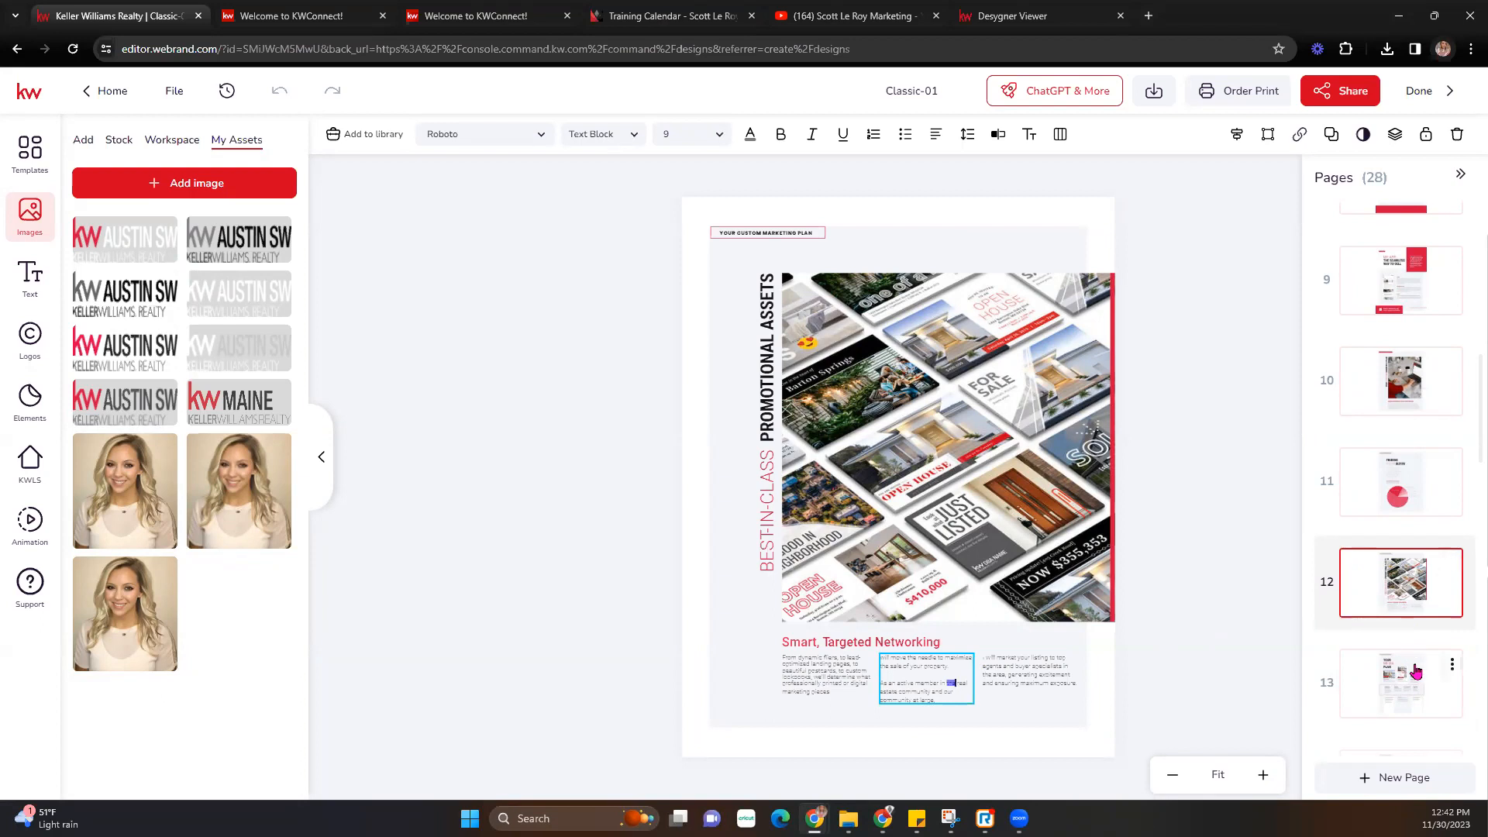
left_click(1378, 783)
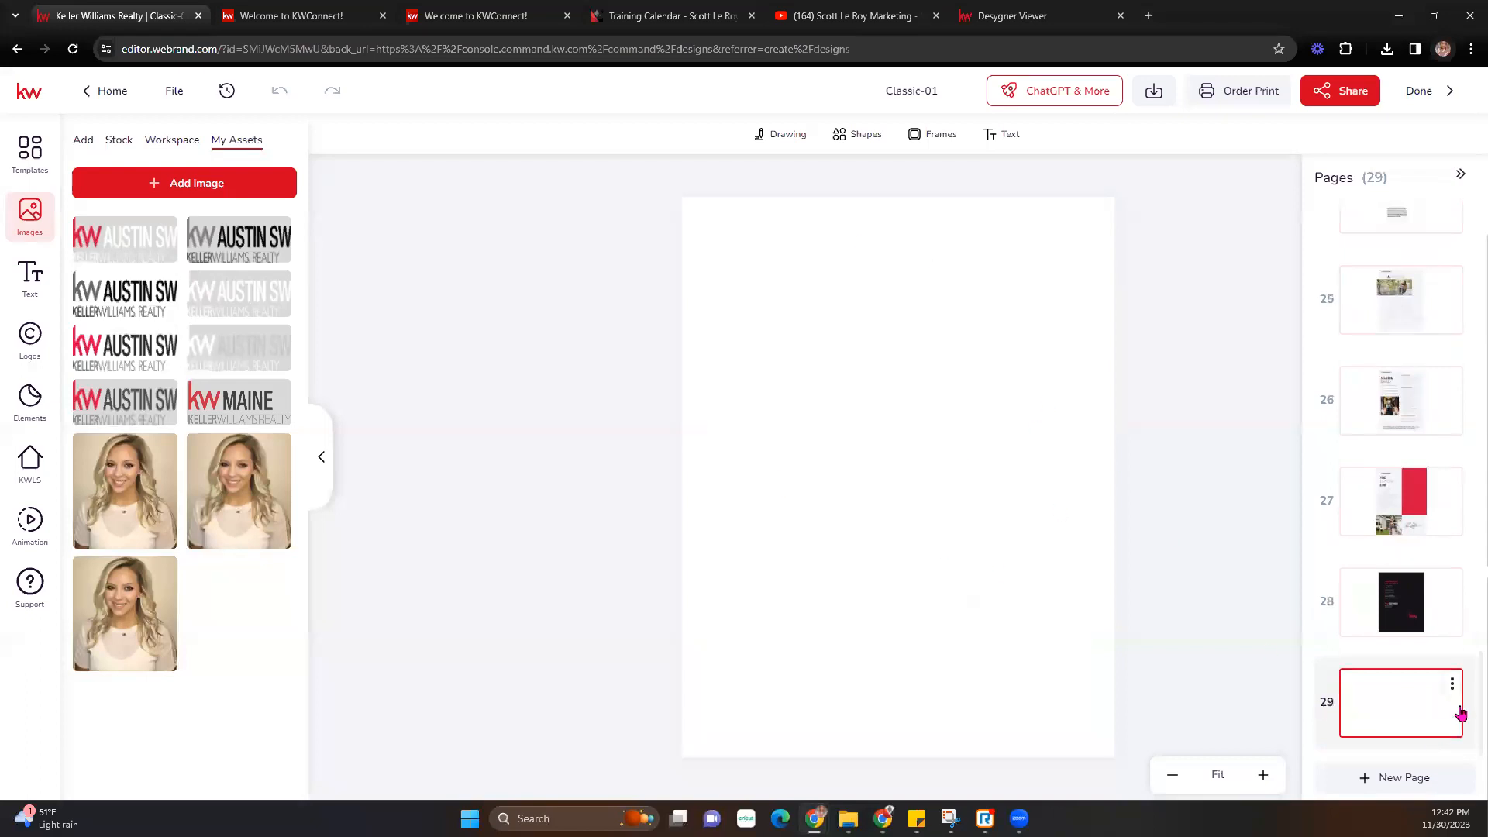
- Delete the blank page 29 and confirm the deletion
left_click(1455, 685)
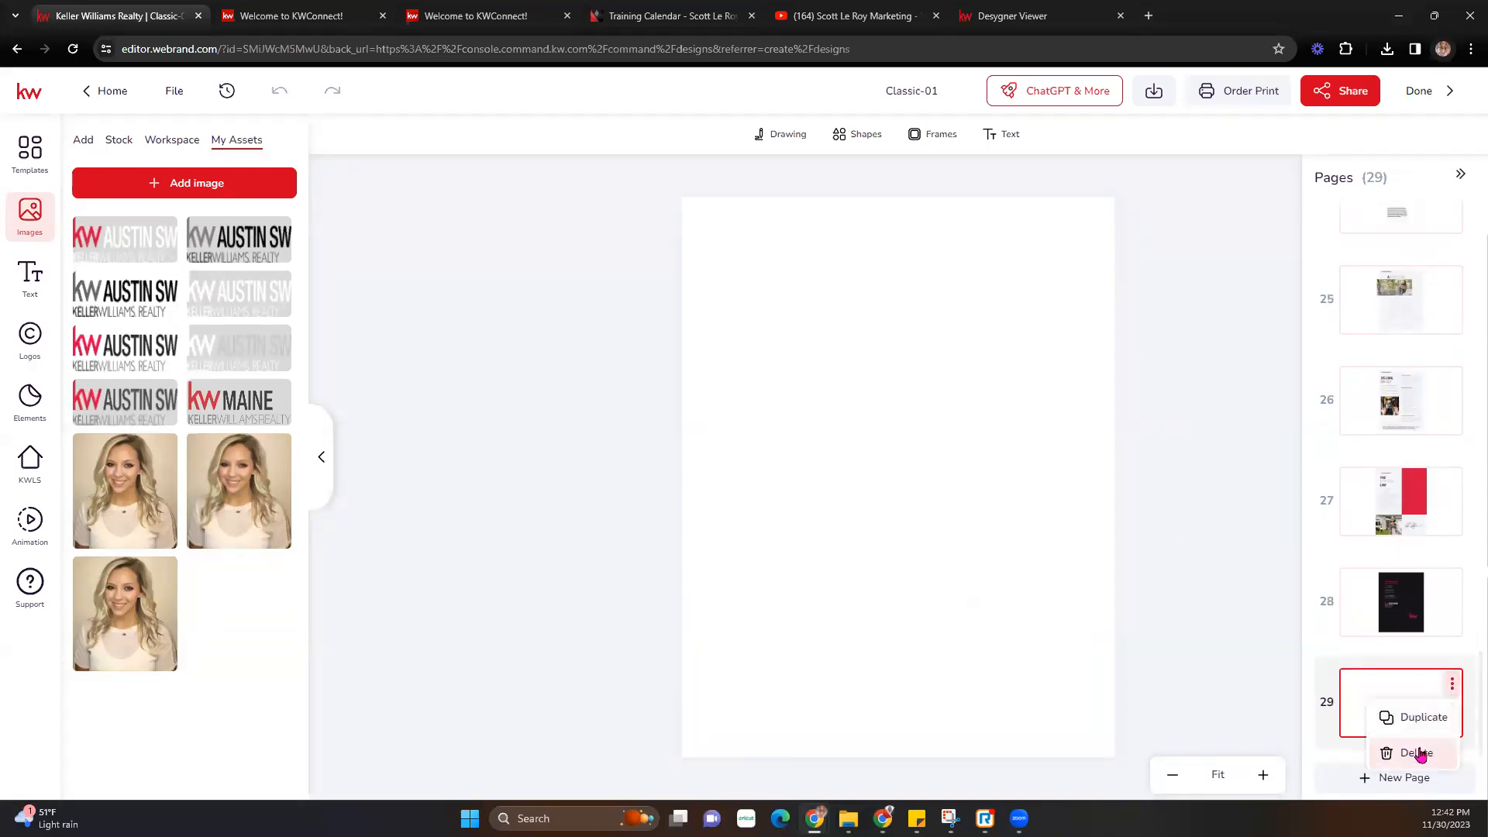
left_click(1418, 754)
left_click(682, 494)
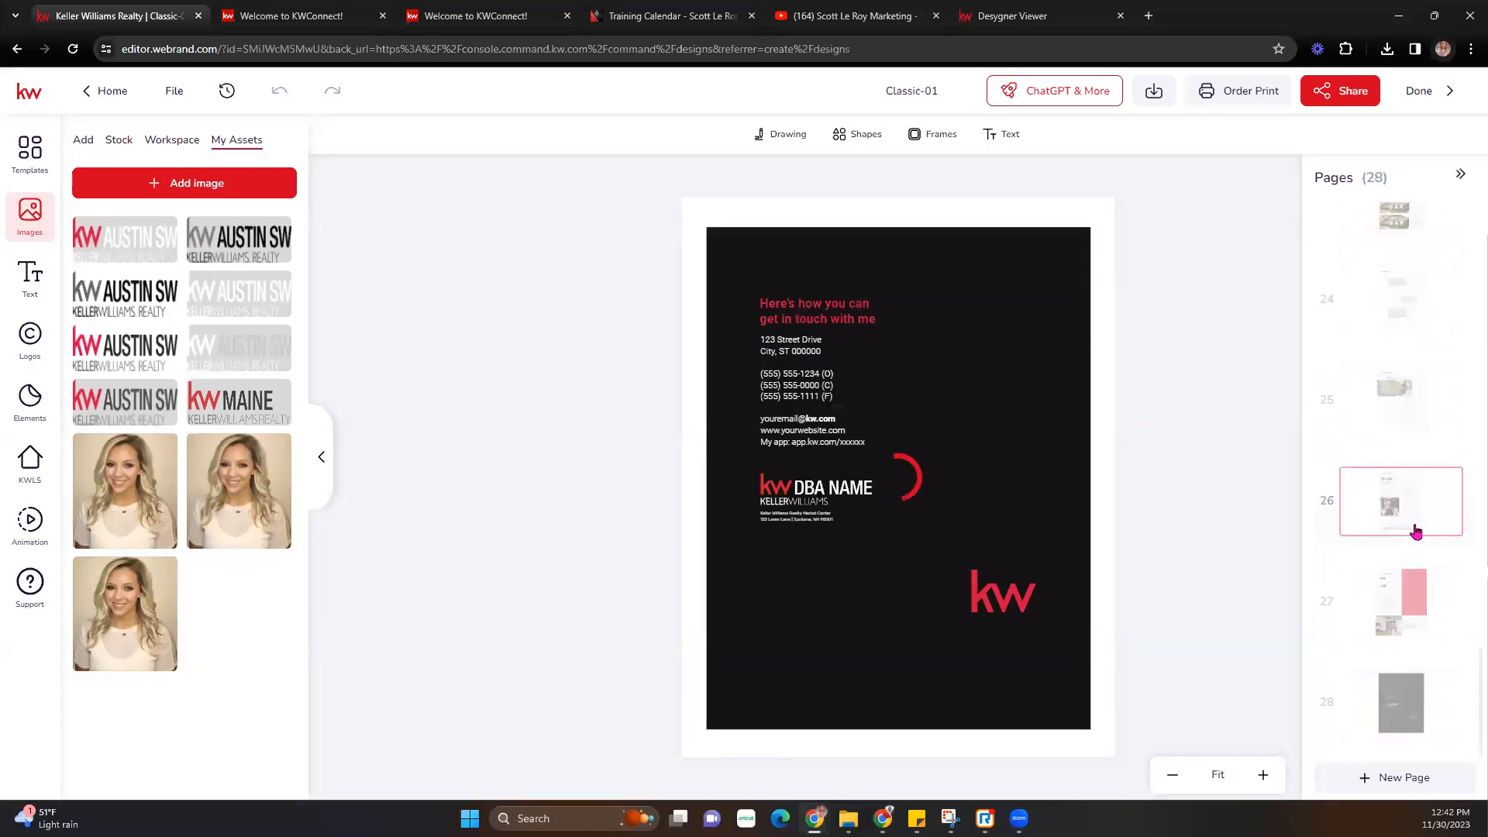
- Duplicate page 26, Selling Safely, and open the copy as page 27
left_click(1416, 531)
left_click(1451, 482)
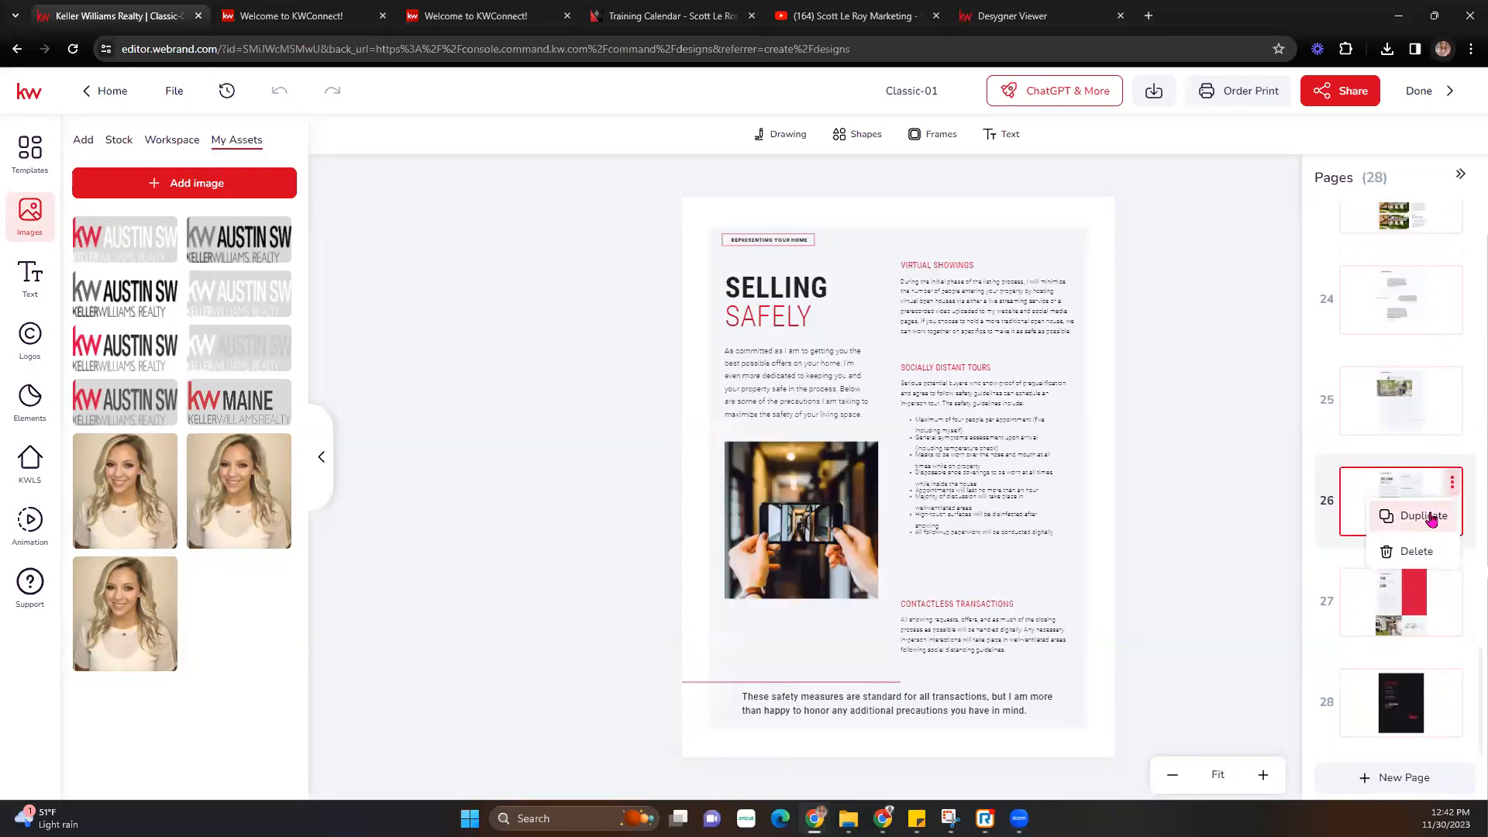
left_click(1432, 517)
left_click(1418, 603)
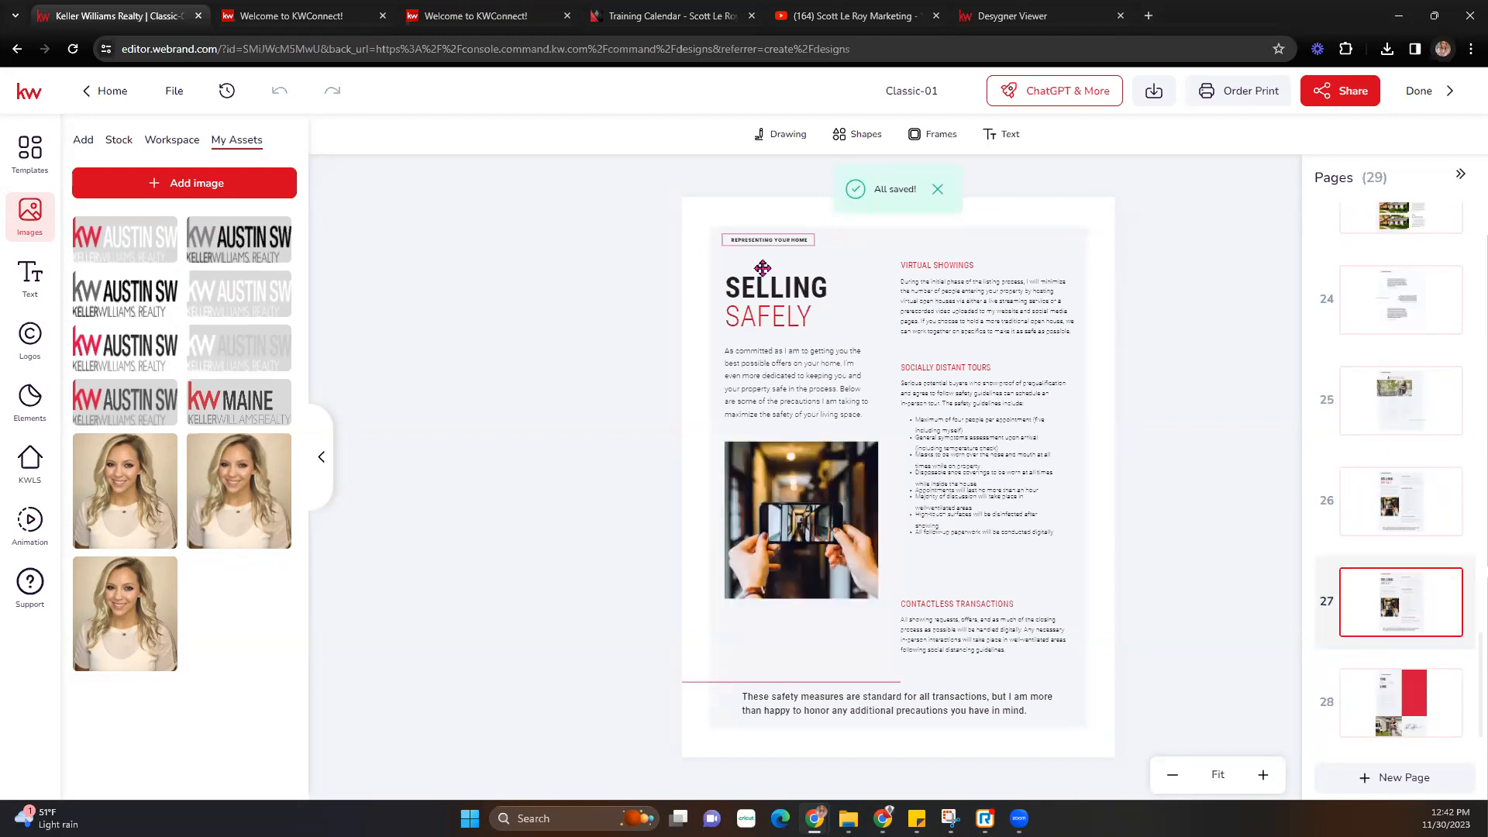
- Replace the copied page's 'SELLING SAFELY' heading with 'sample text'
left_click(770, 292)
left_click(770, 294)
double_click(770, 294)
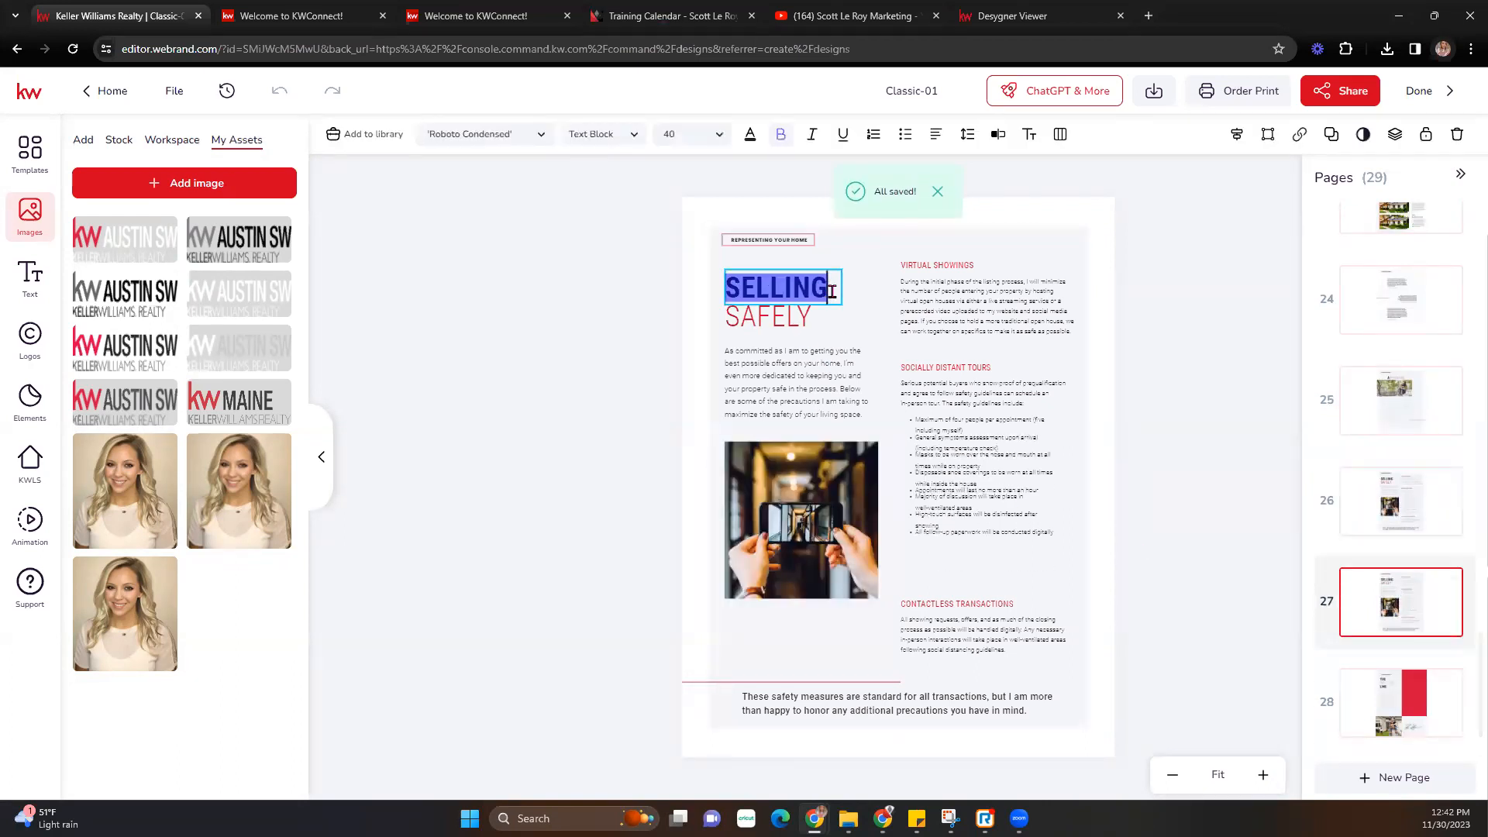
type("sample")
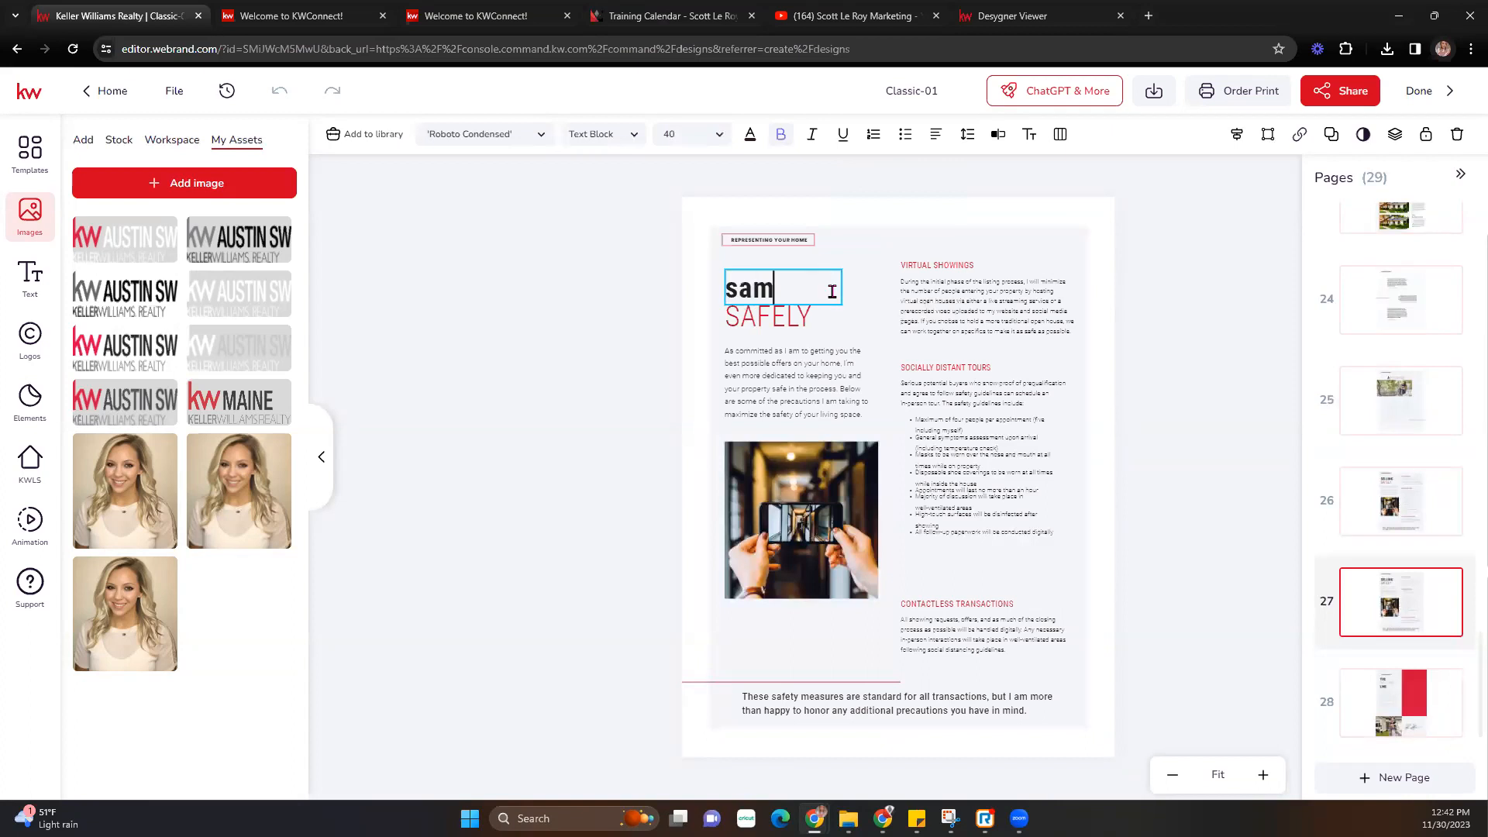
double_click(806, 326)
type("test")
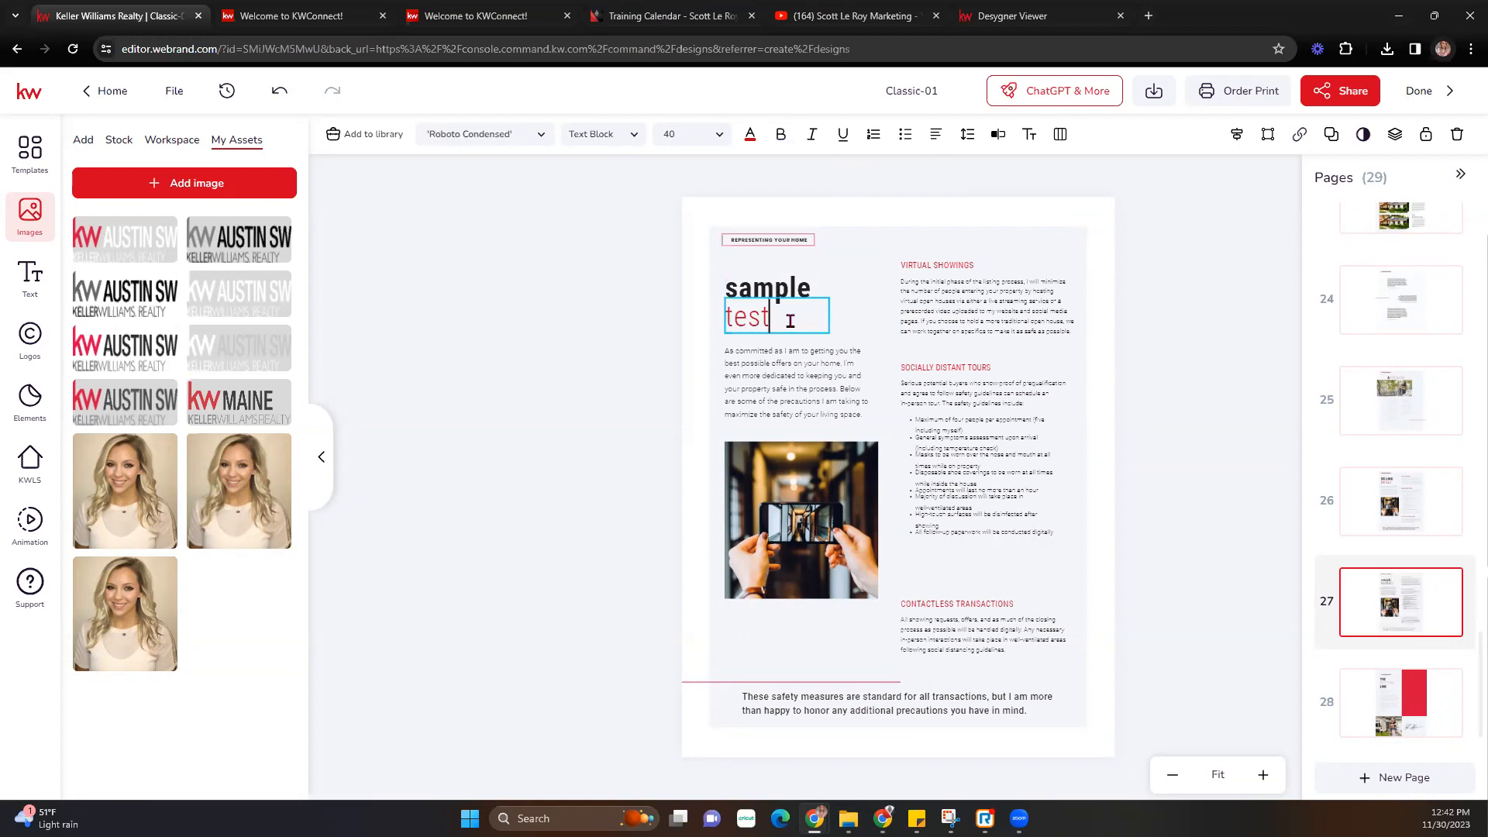
key("BackSpace")
key("BackSpace")
type("xt")
key("Escape")
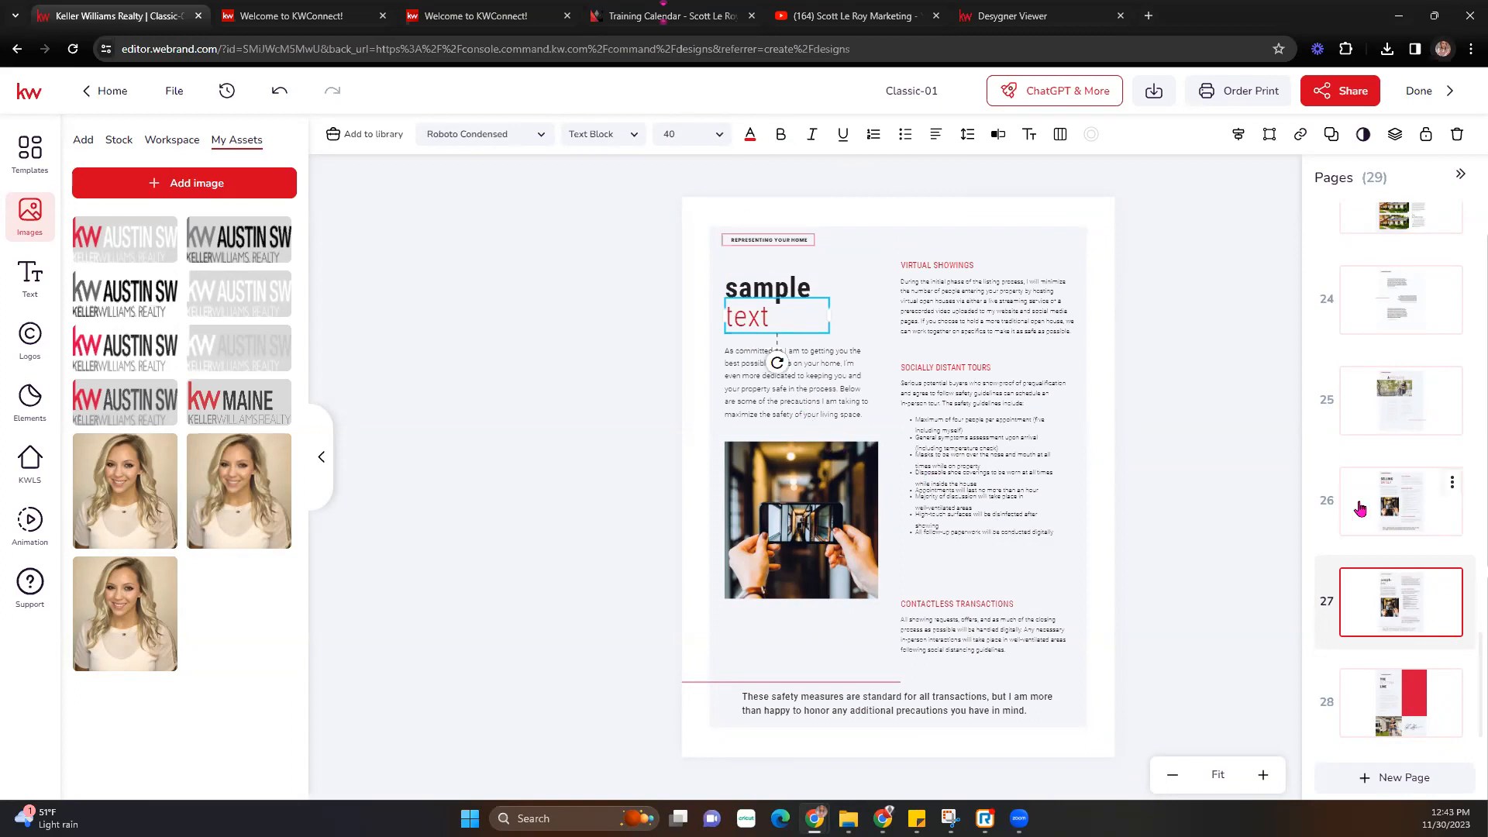
- Review page 19 Credentials & Awards, page 20, and page 21 A Portfolio of Excellence
scroll(1381, 465, "up", 1)
scroll(1388, 472, "up", 8)
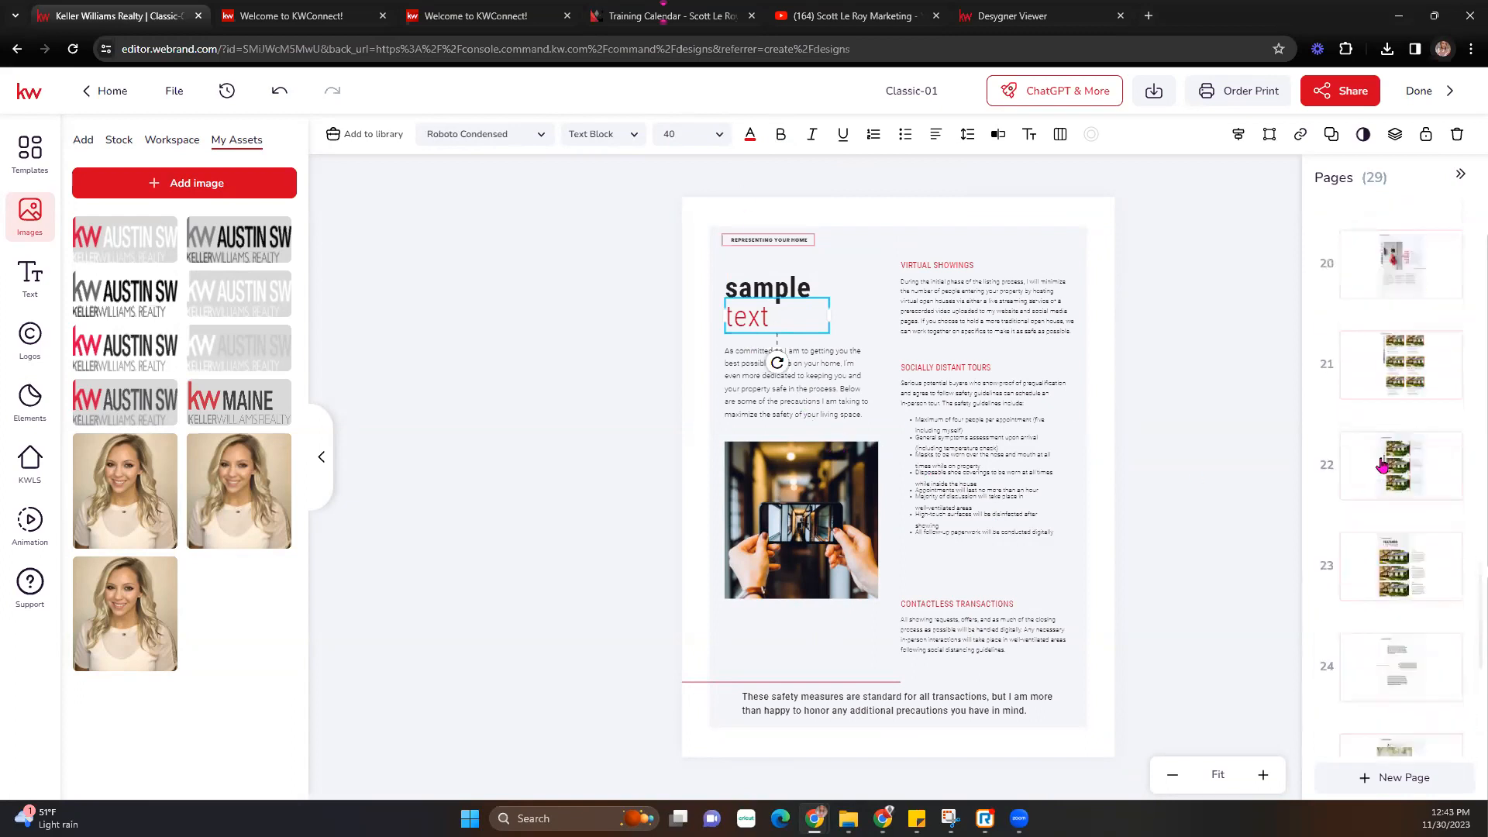
left_click(1400, 482)
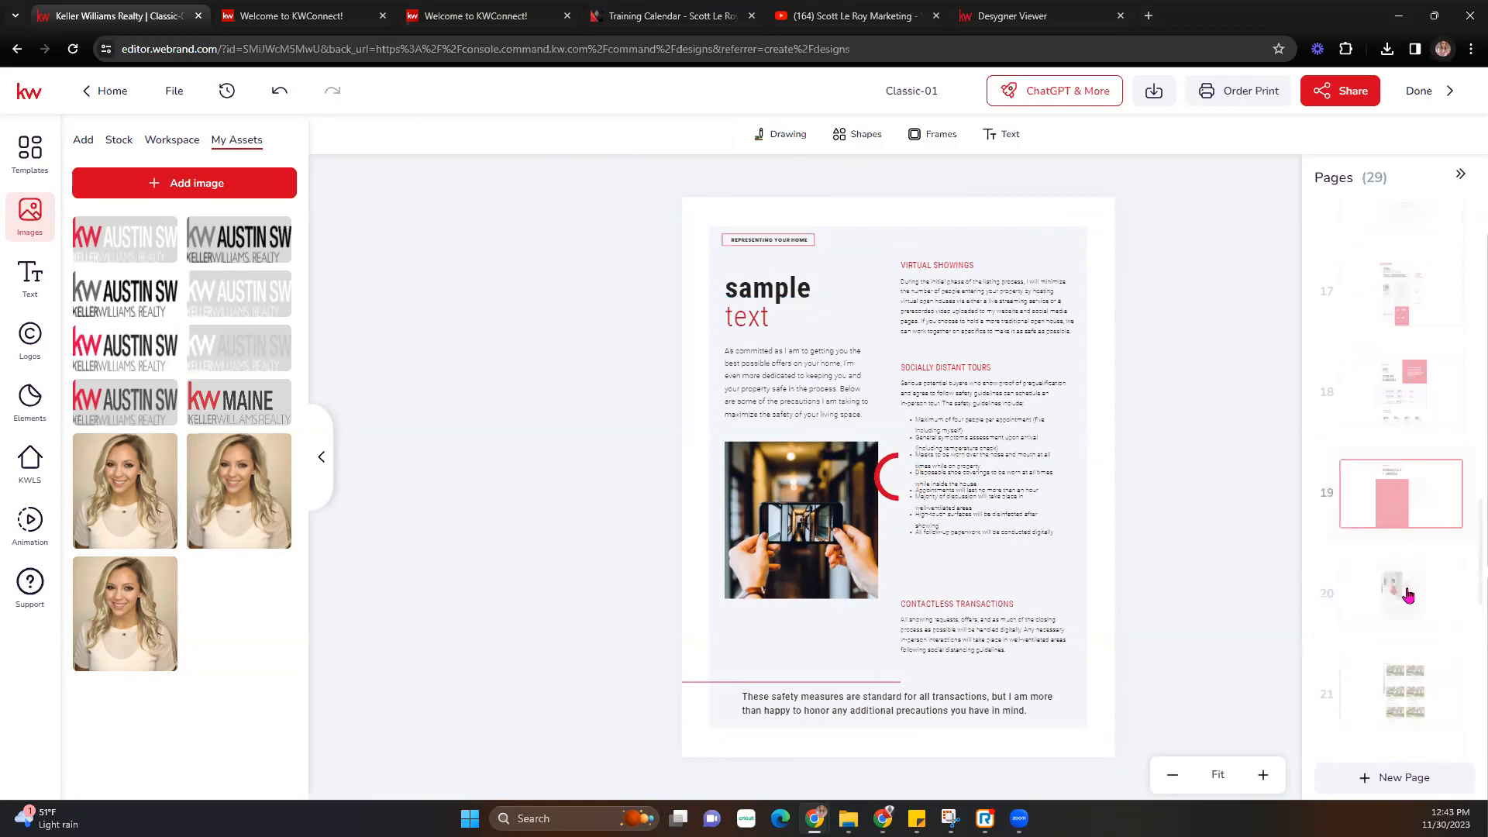
left_click(1408, 594)
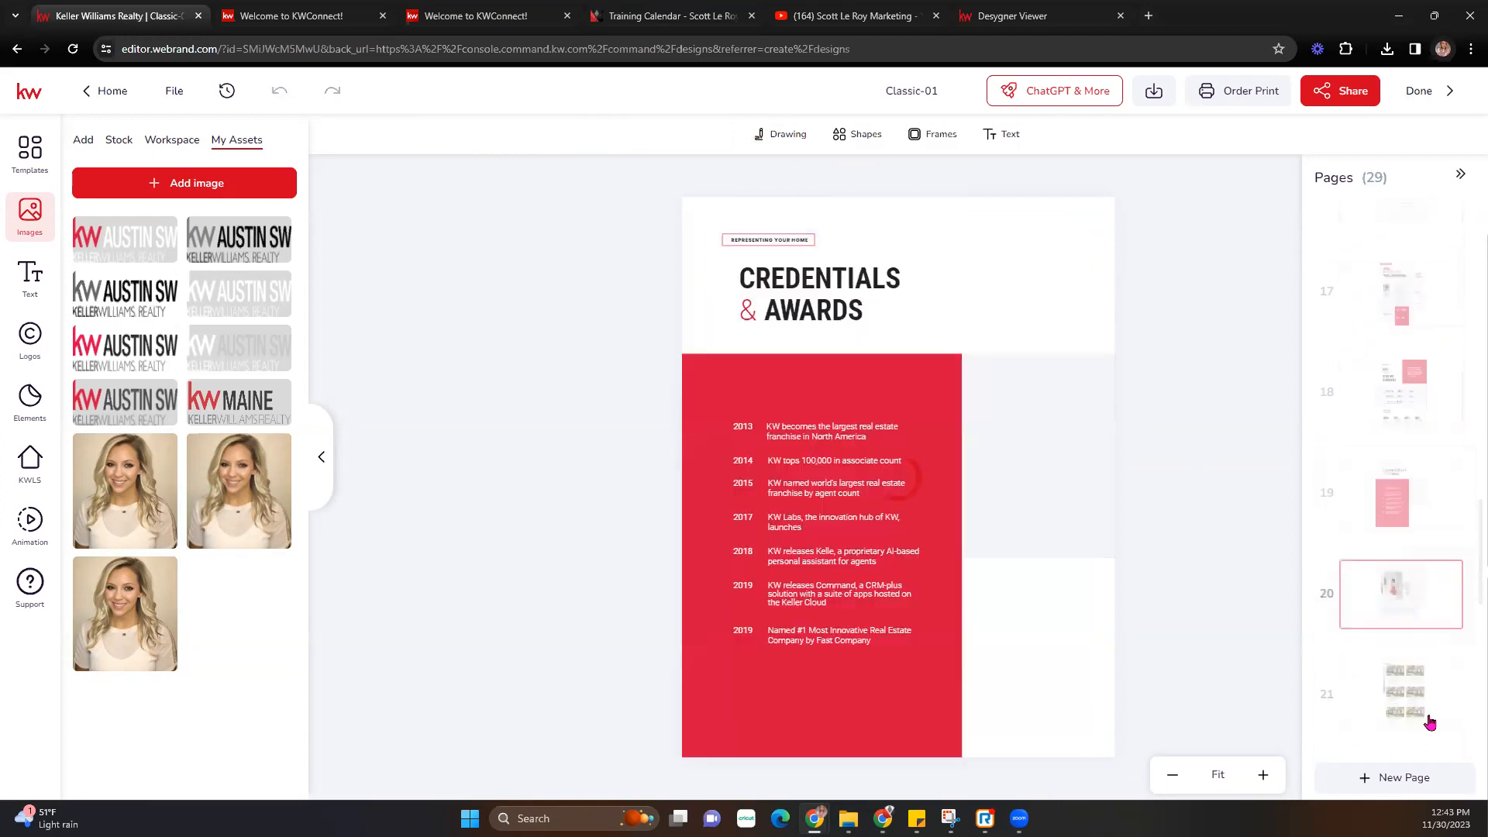
scroll(1393, 653, "down", 1)
left_click(1398, 628)
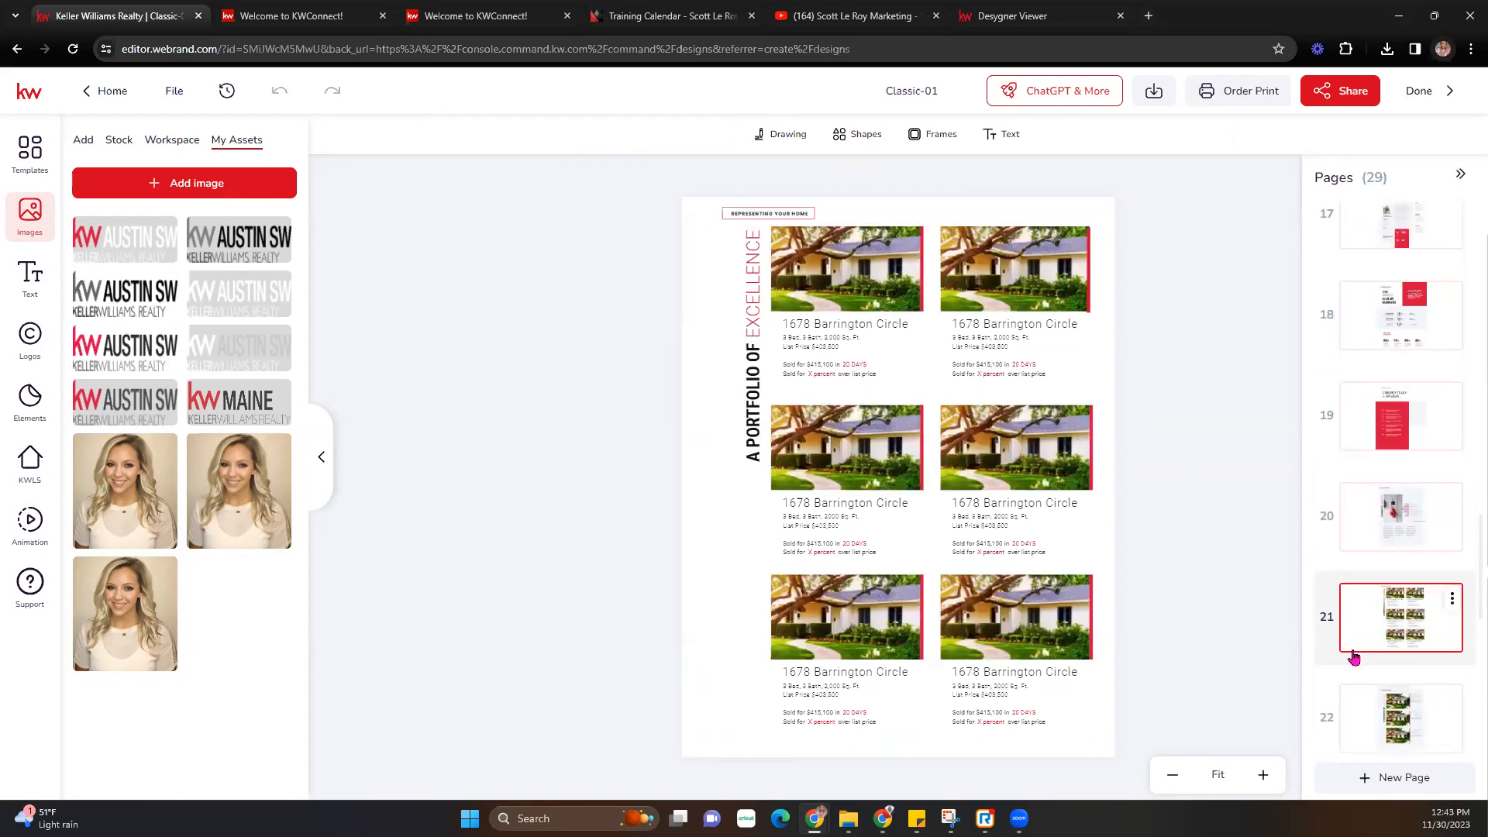
- Check the listing layouts on pages 22 and 23, then return to page 18
scroll(1354, 657, "down", 2)
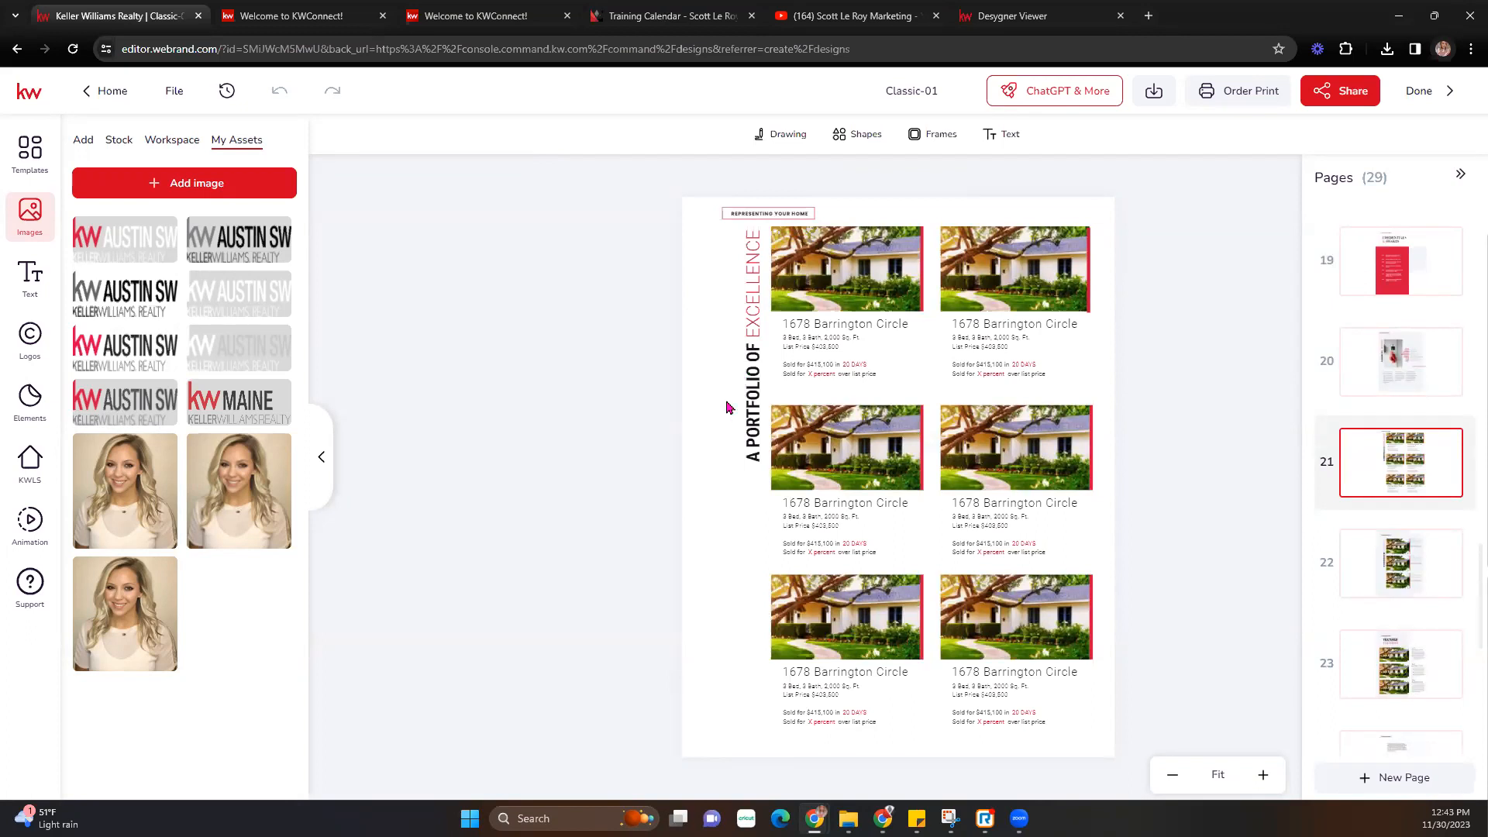
left_click(1404, 552)
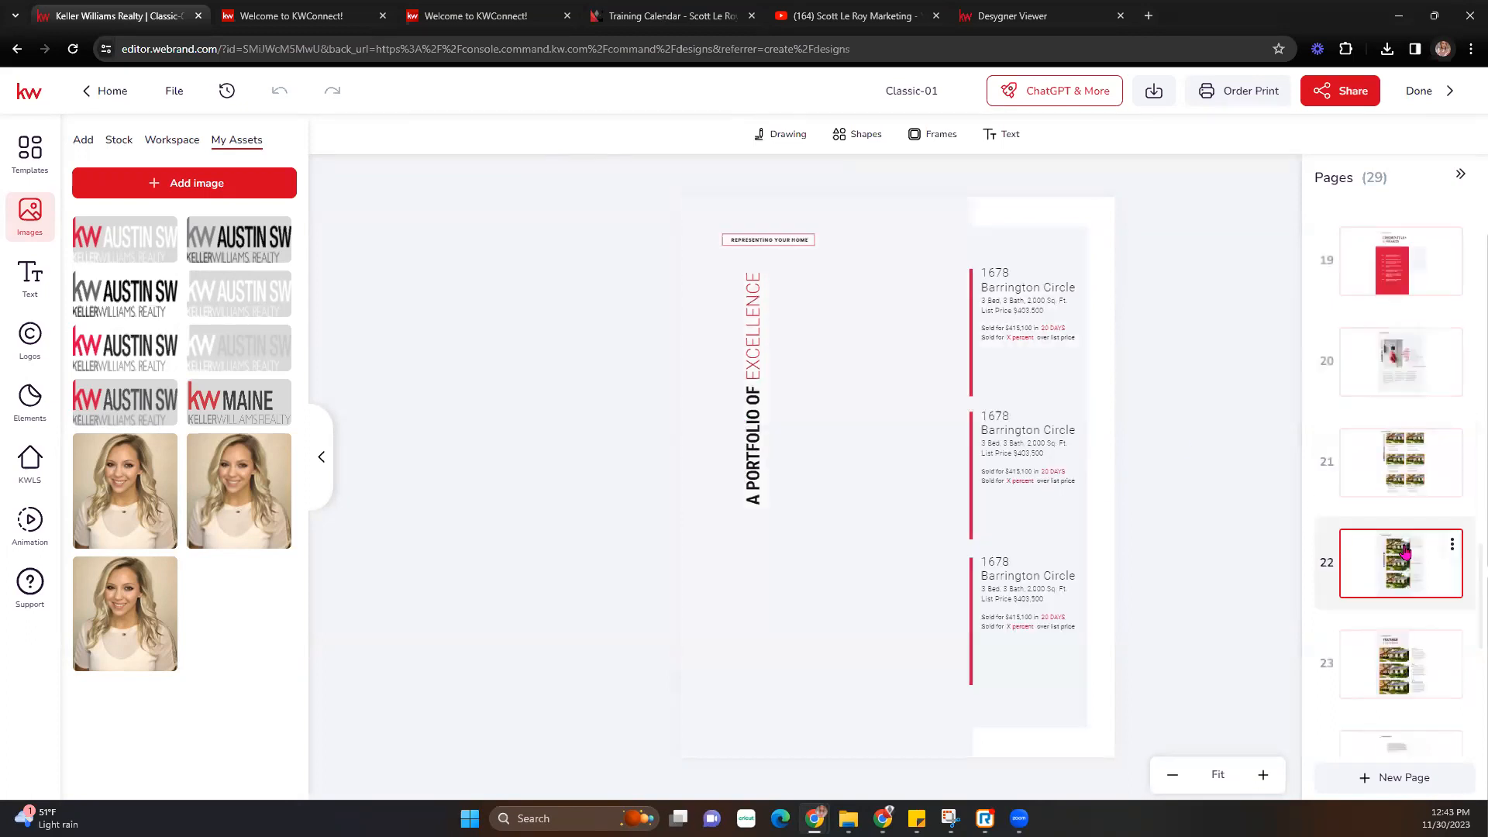
left_click(1392, 644)
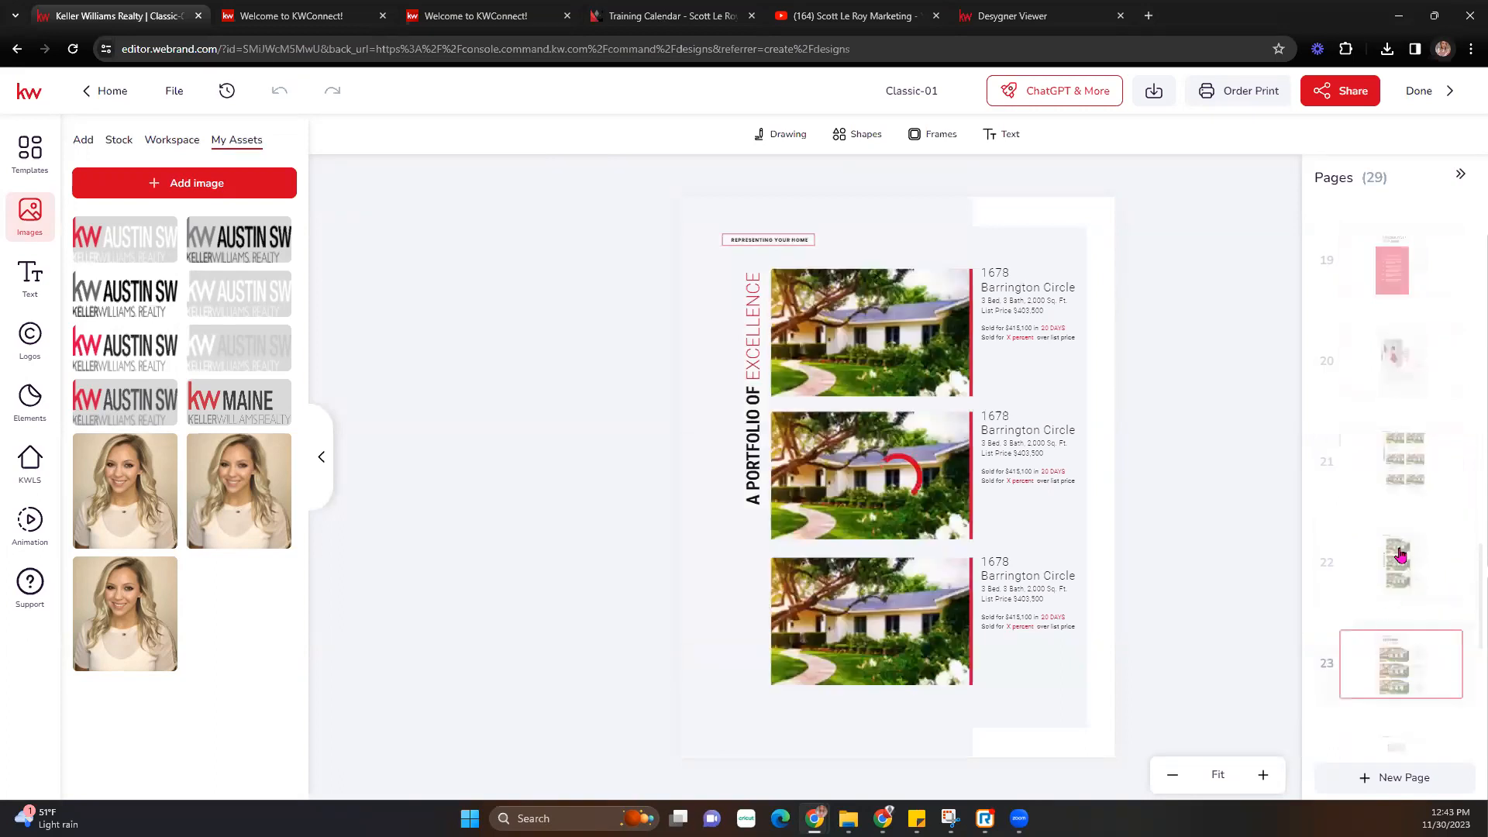
scroll(1400, 555, "up", 5)
left_click(1405, 513)
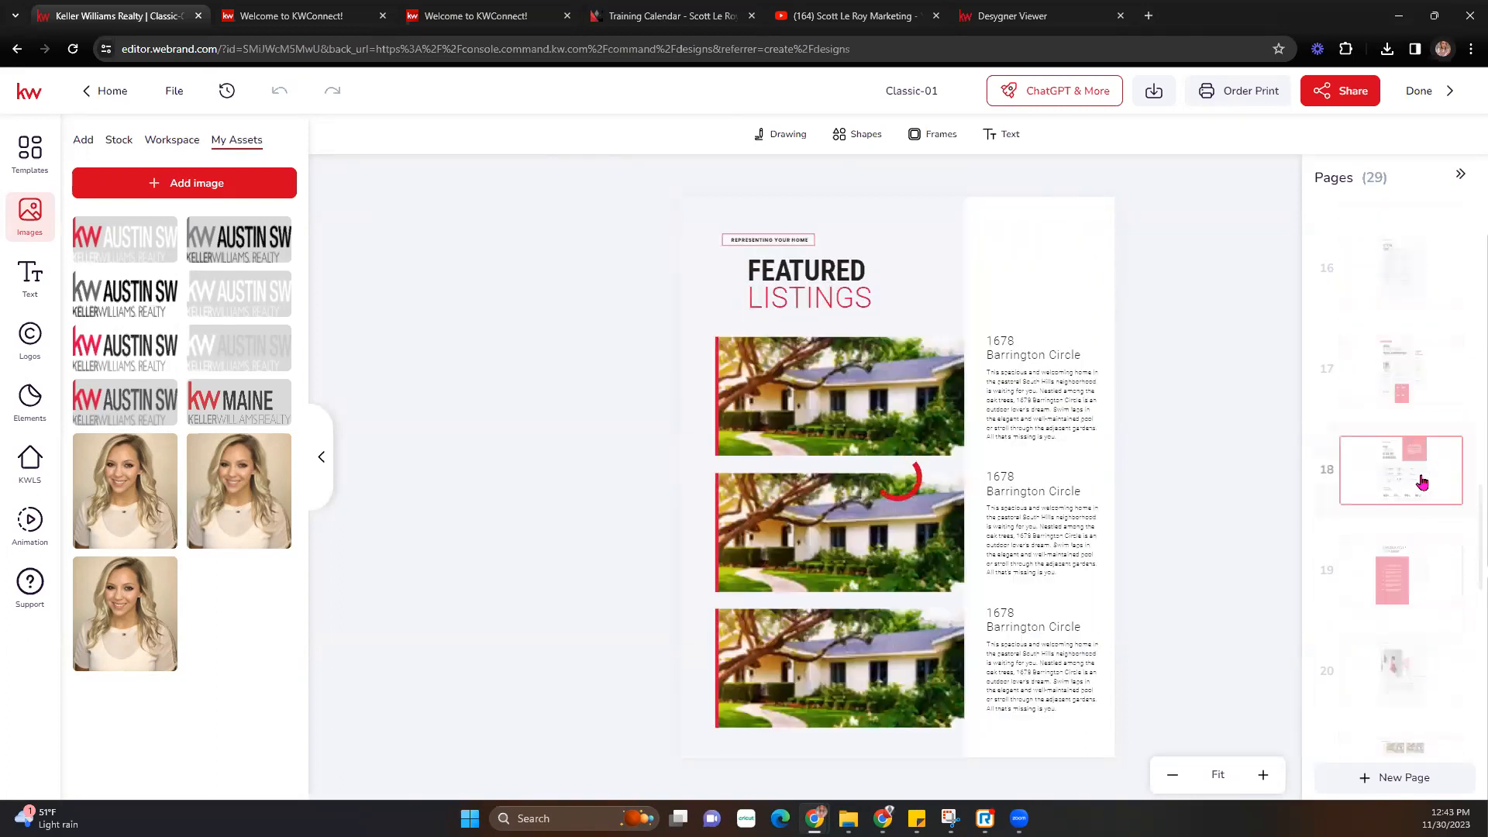